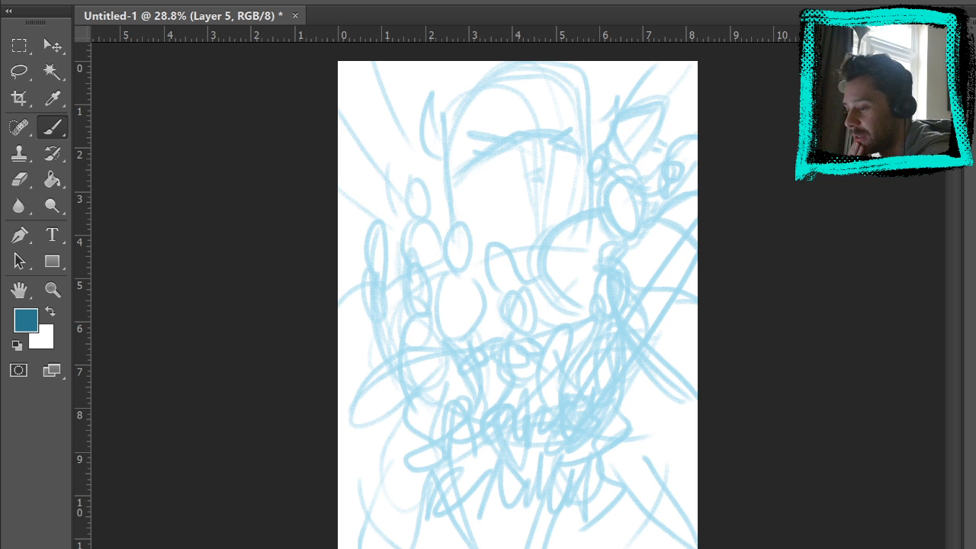
pyautogui.click(52, 290)
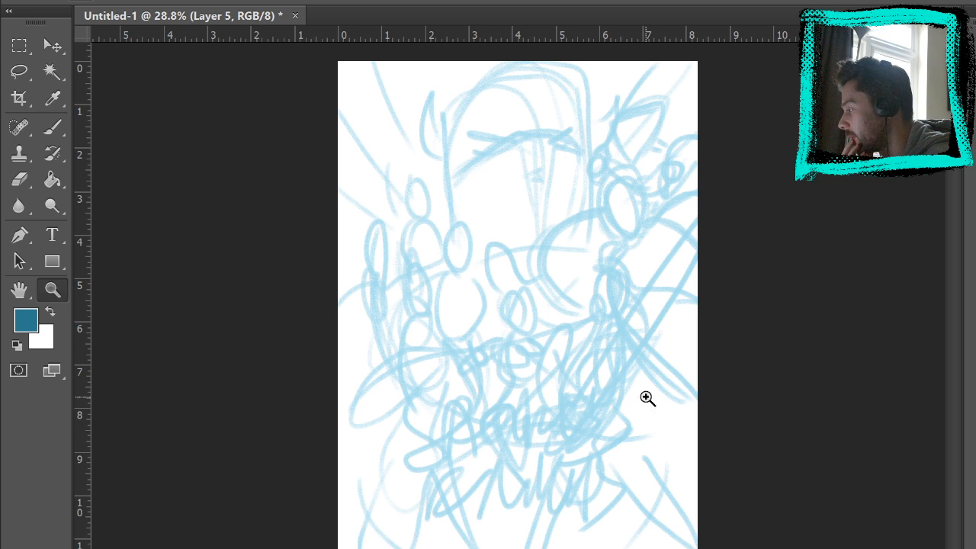
pyautogui.click(627, 326)
pyautogui.click(602, 333)
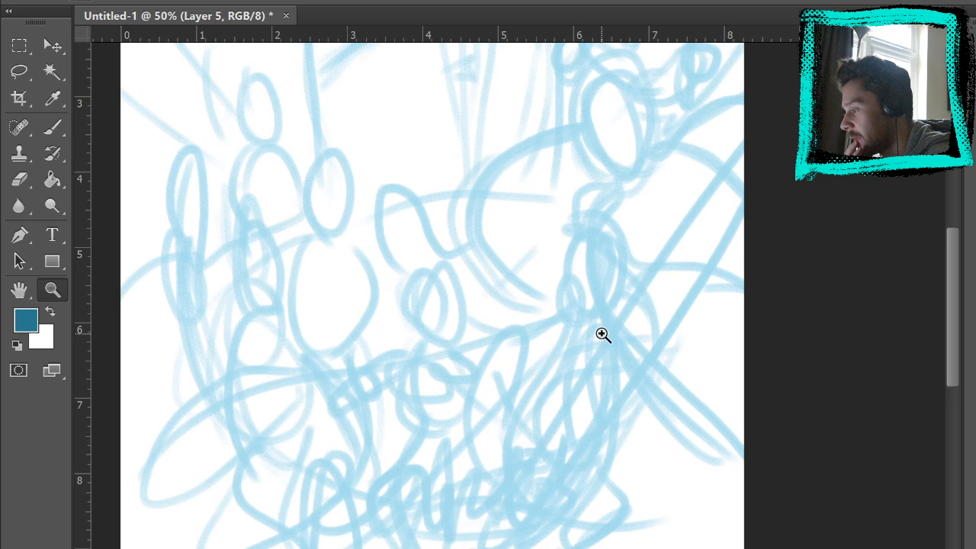
pyautogui.hotkey('ctrl', '0')
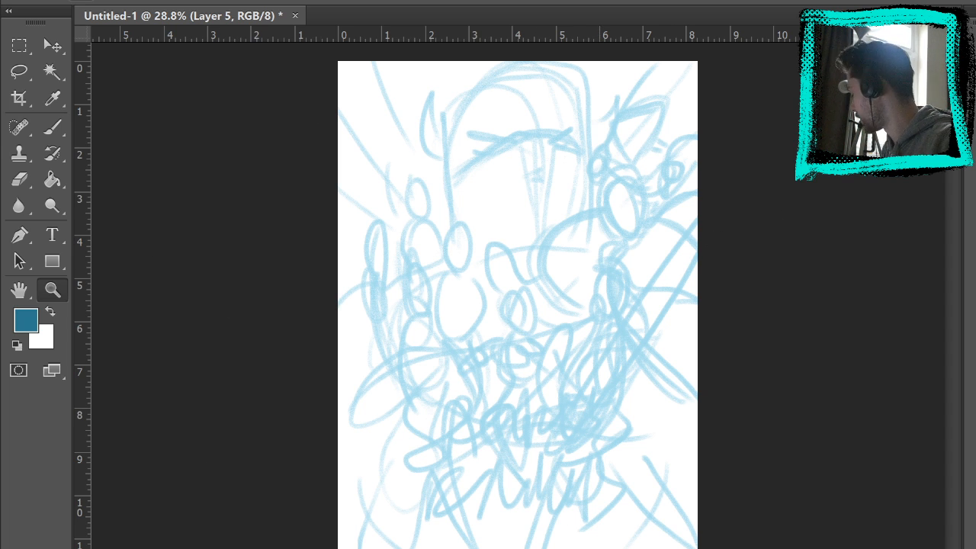
pyautogui.click(57, 134)
pyautogui.click(54, 289)
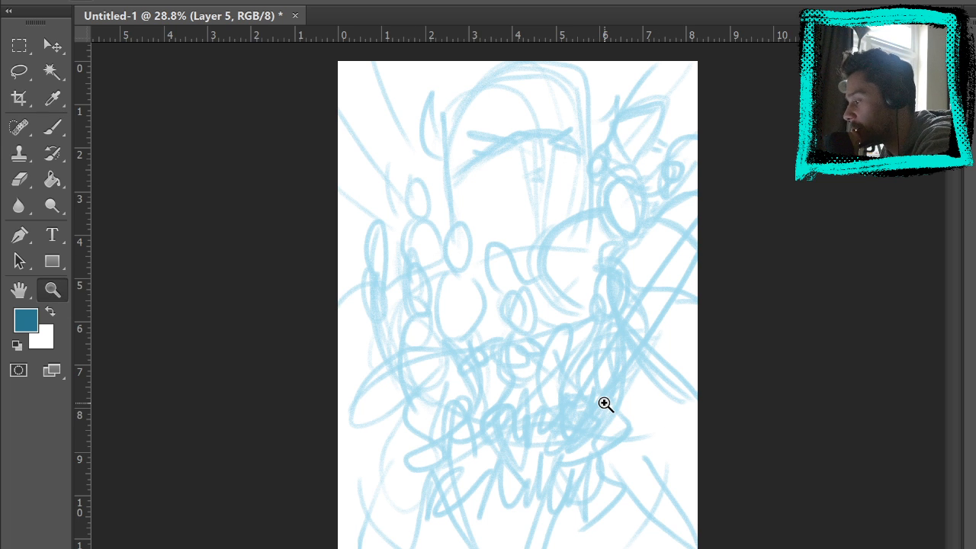
# Show the Saturday Knights character reference, examine both knights up close, and hide the reference again.
pyautogui.click(822, 401)
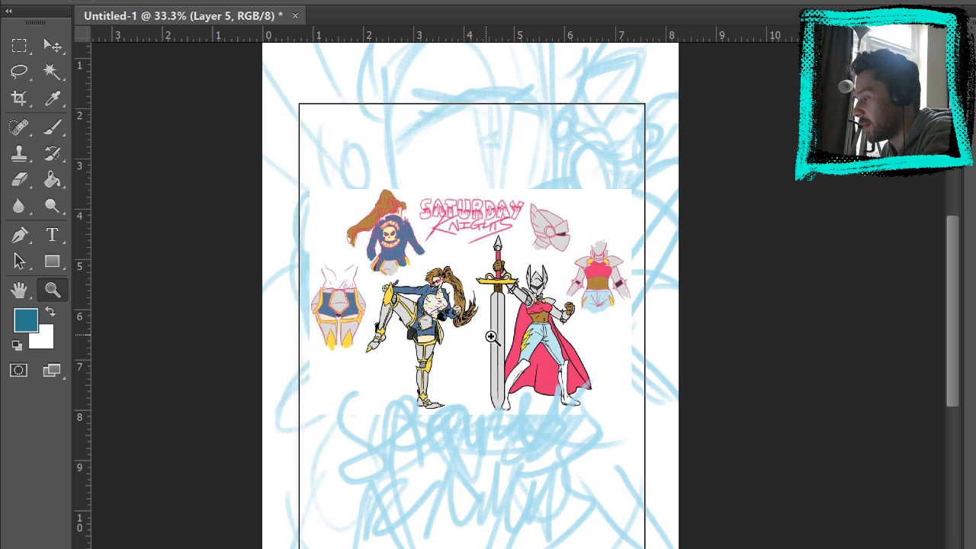
pyautogui.click(549, 393)
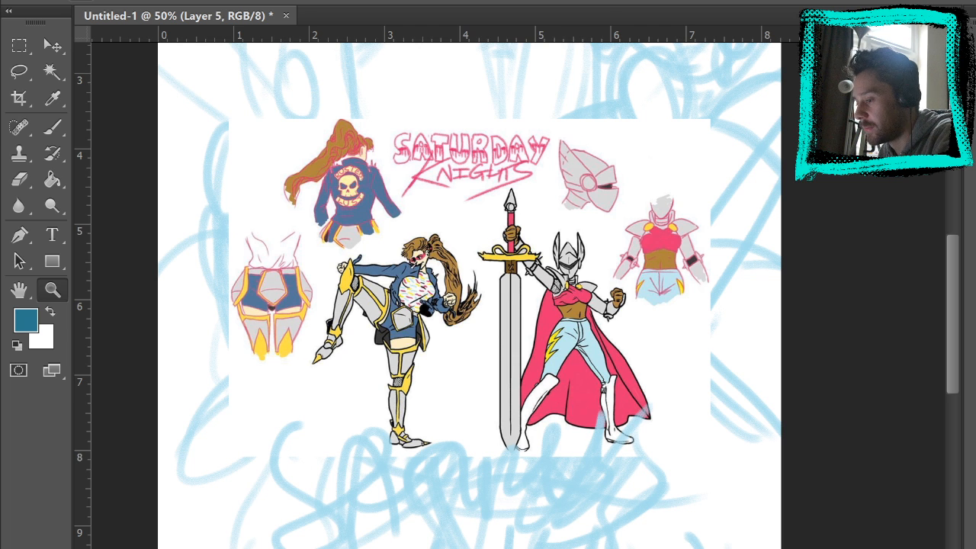
pyautogui.moveTo(942, 377); pyautogui.dragTo(922, 310)
pyautogui.moveTo(971, 354); pyautogui.dragTo(952, 269)
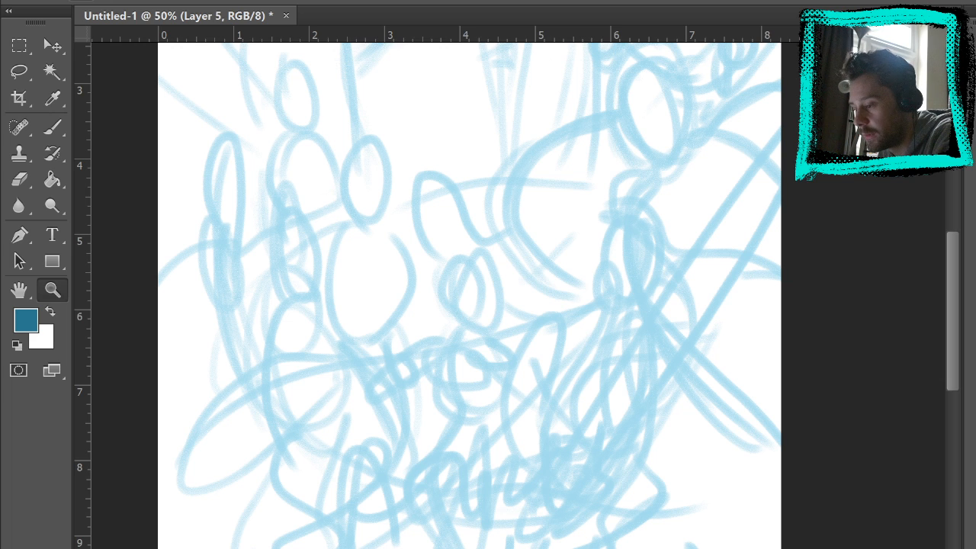
# Hide the rough title lettering and the sweeping lines that cross behind the figures, keeping the figure sketches visible.
pyautogui.hotkey('ctrl', 'z')
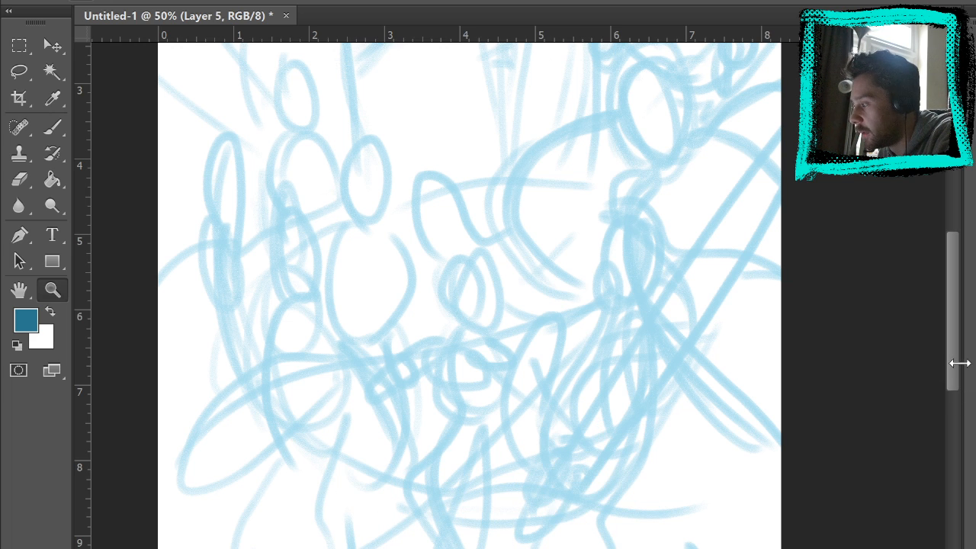
pyautogui.moveTo(958, 346); pyautogui.dragTo(958, 280)
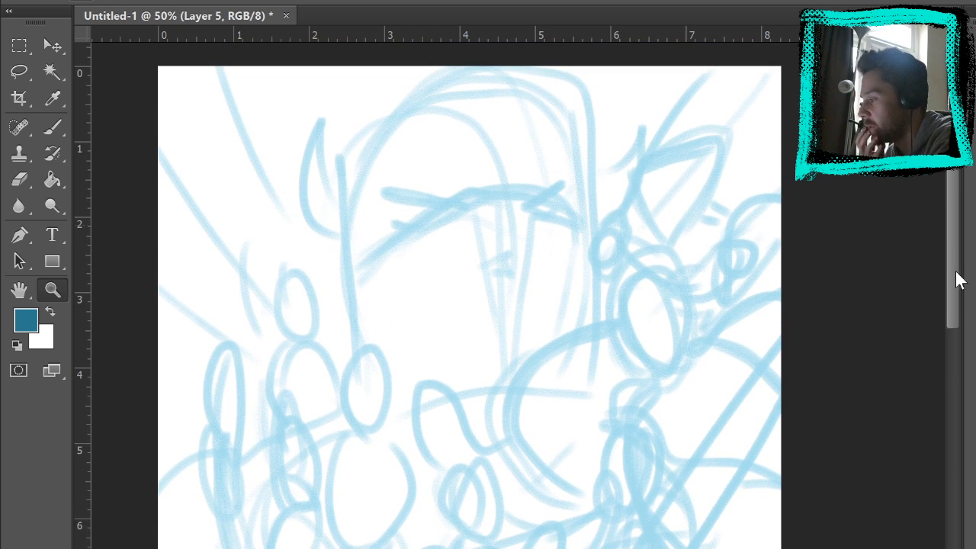
pyautogui.moveTo(951, 238); pyautogui.dragTo(955, 264)
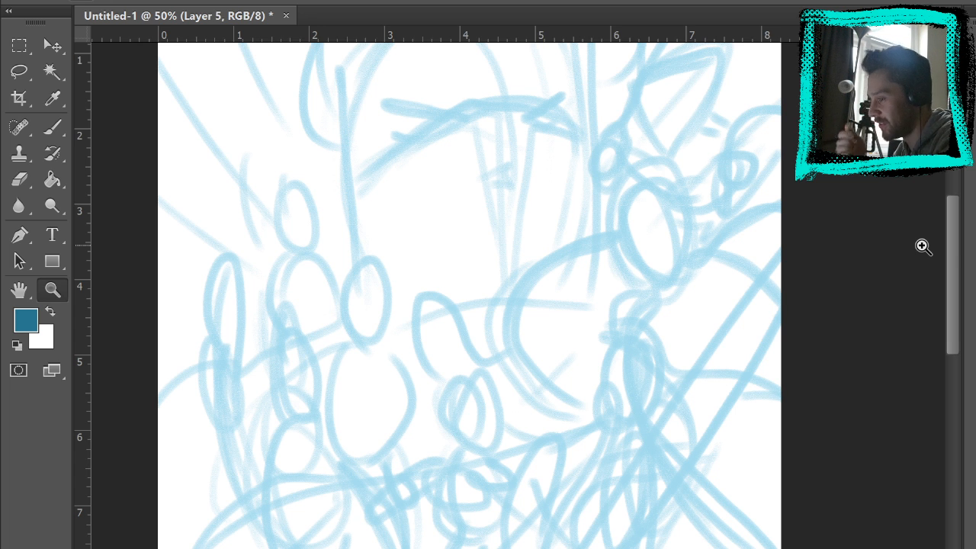
pyautogui.moveTo(958, 251); pyautogui.dragTo(959, 307)
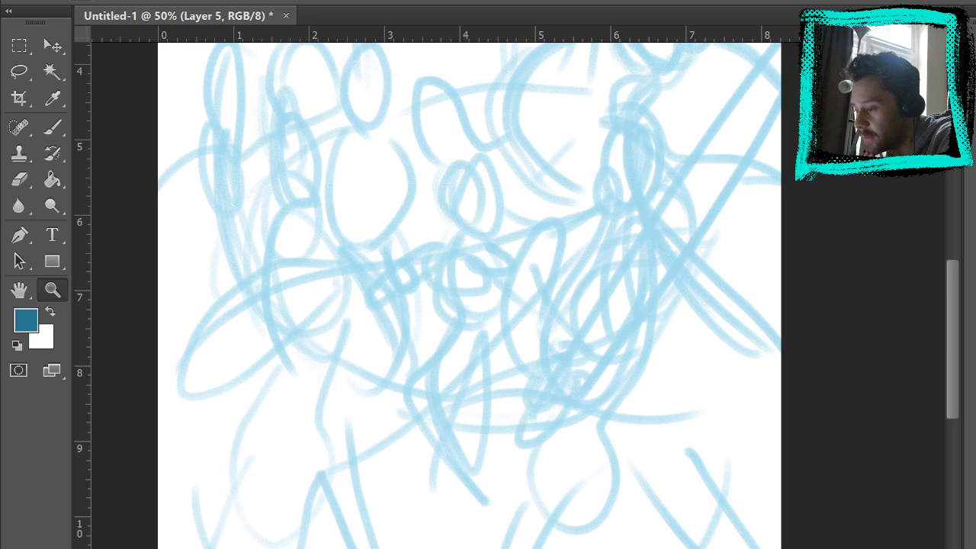
pyautogui.hotkey('ctrl', 'alt', 'z')
pyautogui.hotkey('ctrl', 'alt', 'z')
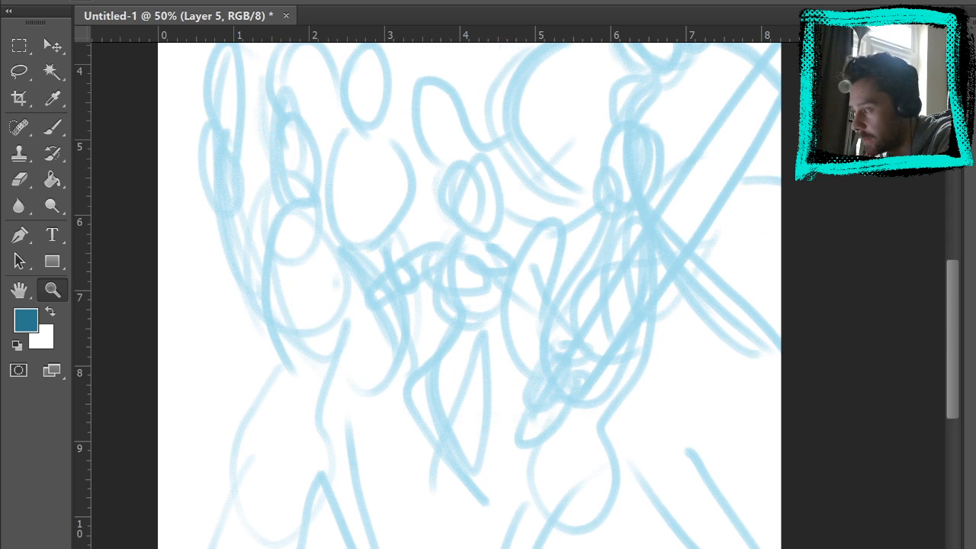
# Fade the rough figure sketch to 40% opacity and hide the large head sketch in the upper middle of the page.
pyautogui.press('4')
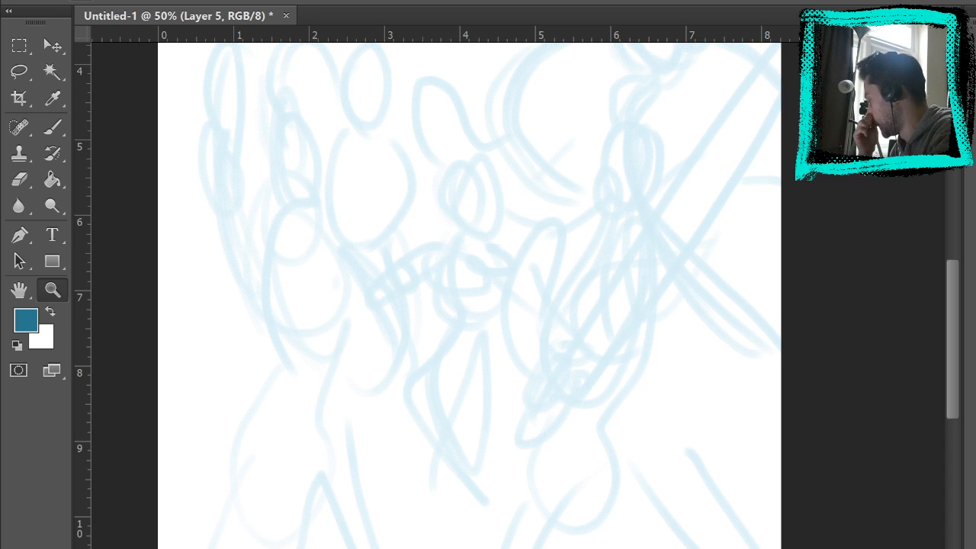
pyautogui.press('b')
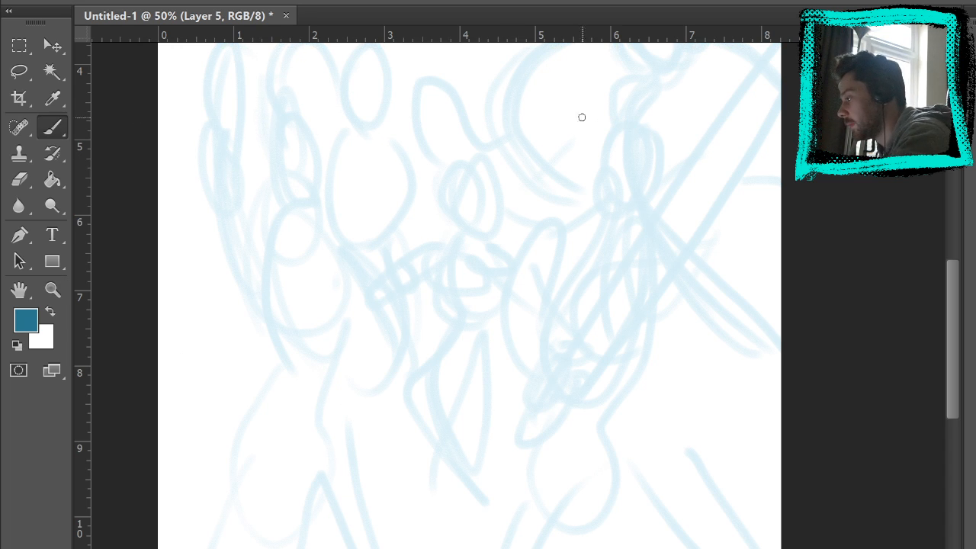
pyautogui.press('z')
pyautogui.click(658, 183)
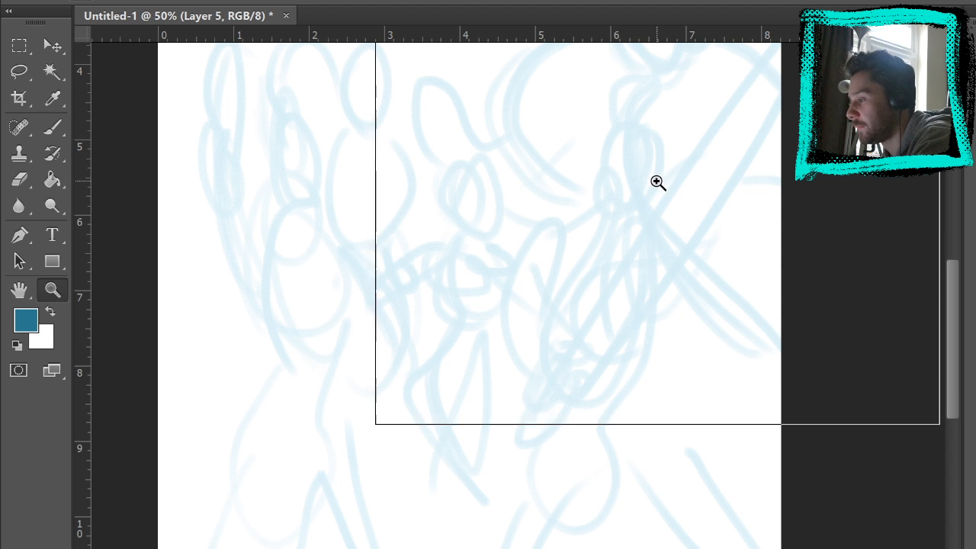
pyautogui.click(52, 128)
pyautogui.moveTo(668, 276)
pyautogui.mouseDown()
pyautogui.moveTo(645, 297)
pyautogui.moveTo(619, 281)
pyautogui.mouseUp()
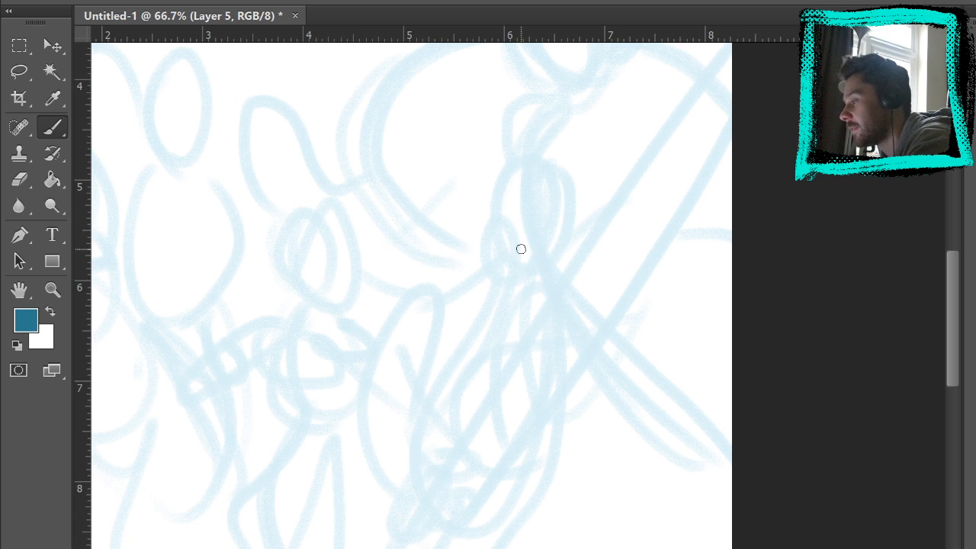
pyautogui.moveTo(569, 258); pyautogui.dragTo(611, 93)
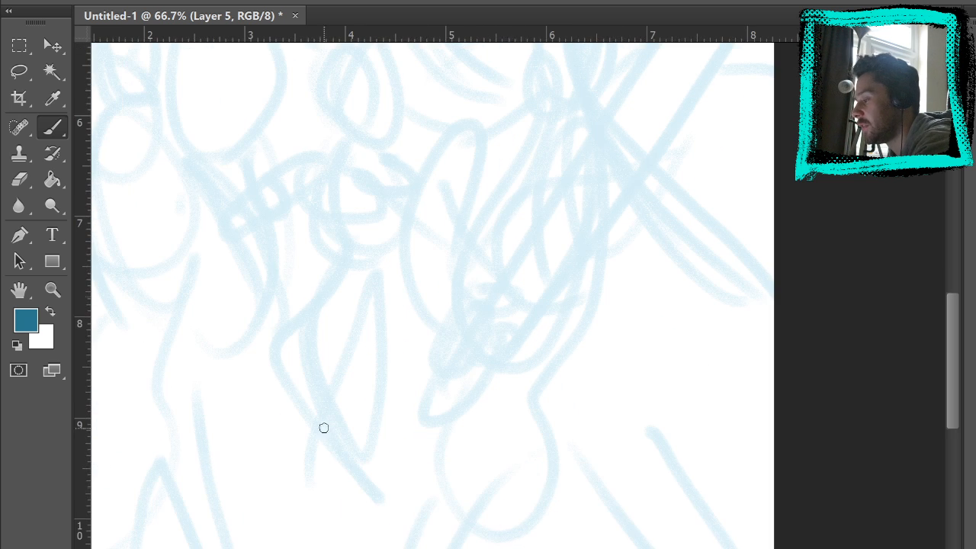
pyautogui.moveTo(600, 279); pyautogui.dragTo(586, 380)
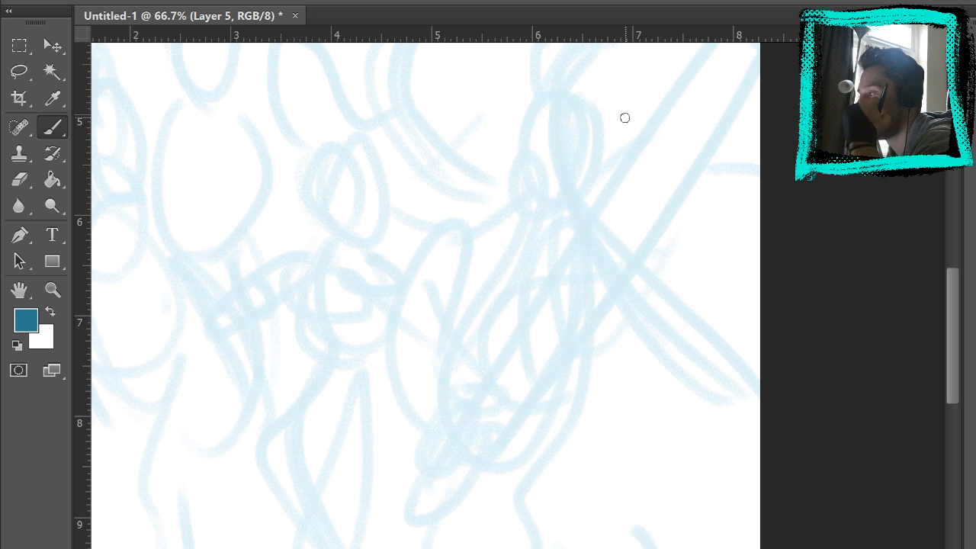
pyautogui.hotkey('ctrl', '0')
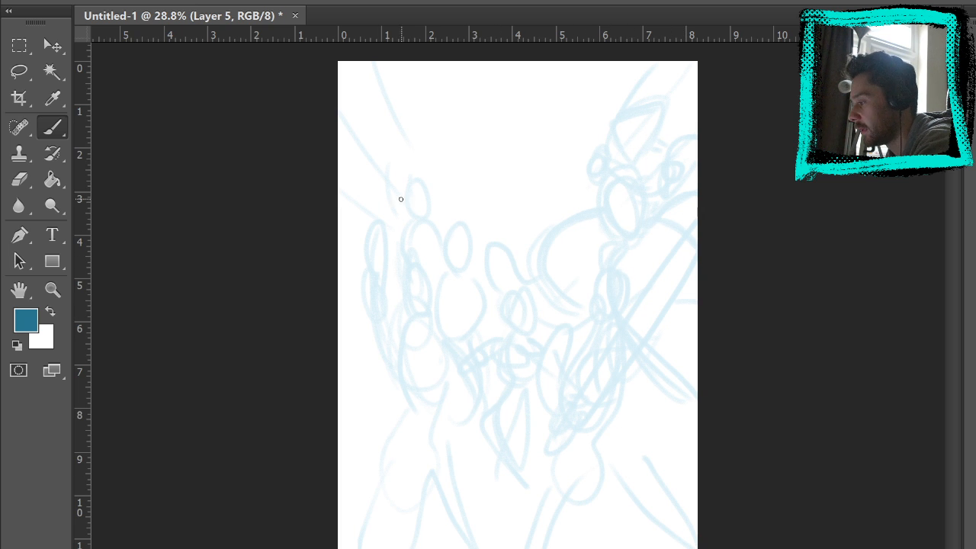
pyautogui.click(973, 483)
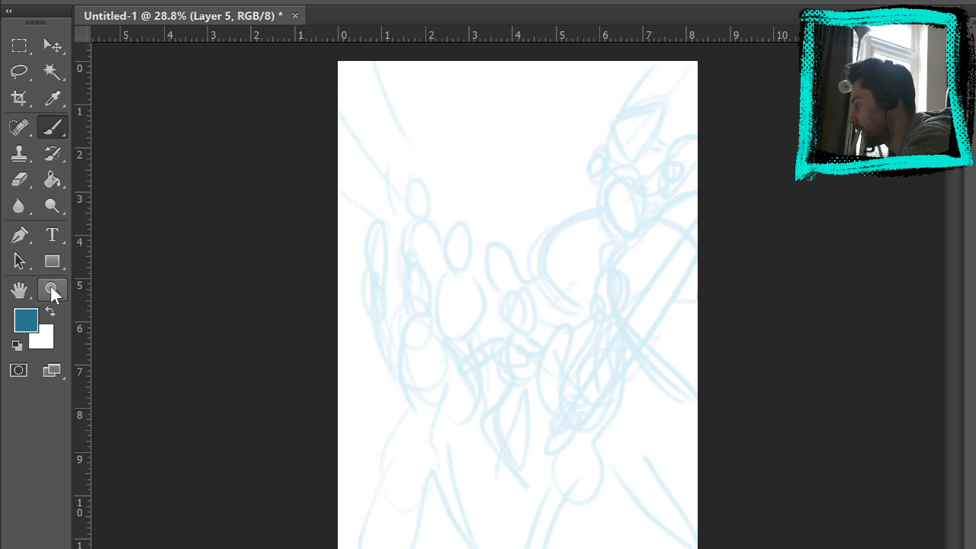
# Brush in the sword's slanted crossguard with rounded ends in dark blue over the right-hand figure's faded hand sketch.
pyautogui.click(52, 290)
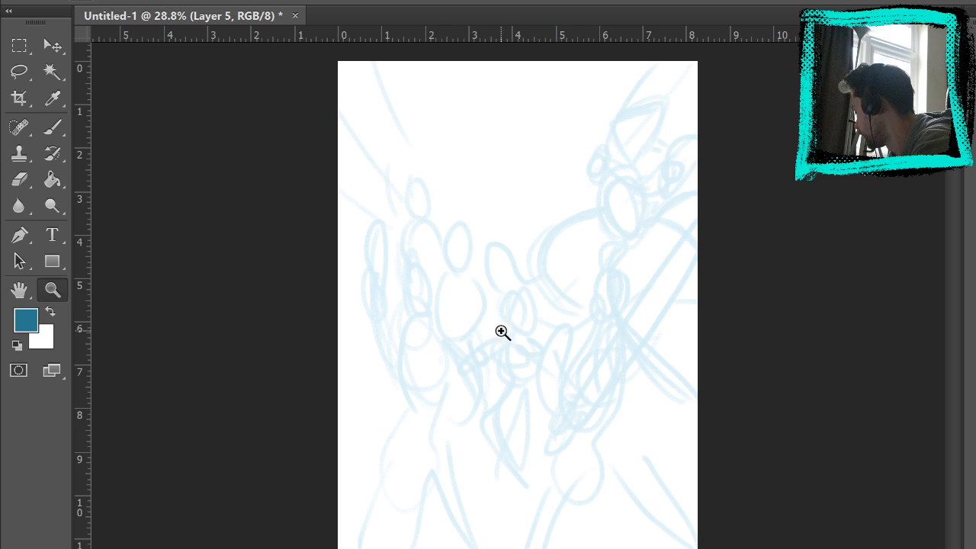
pyautogui.click(637, 337)
pyautogui.click(645, 343)
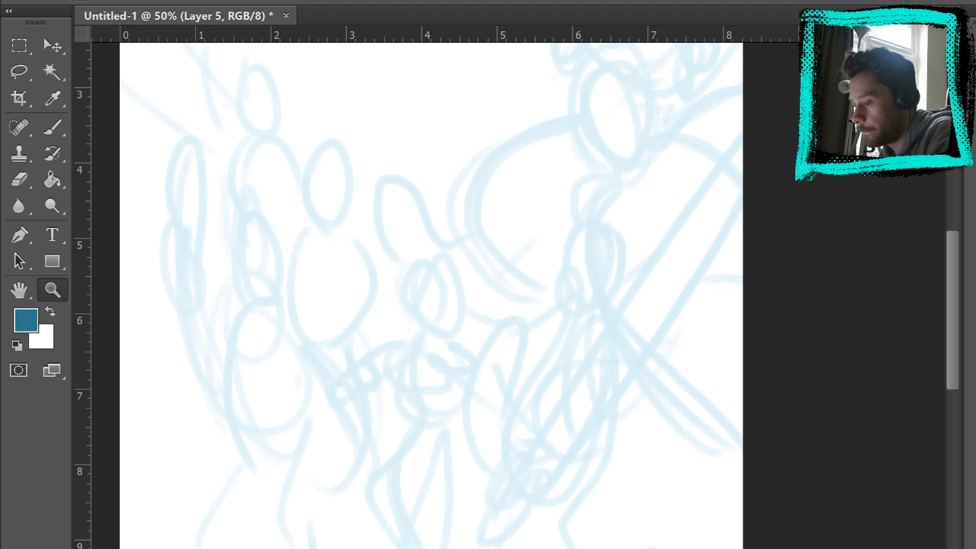
pyautogui.click(593, 283)
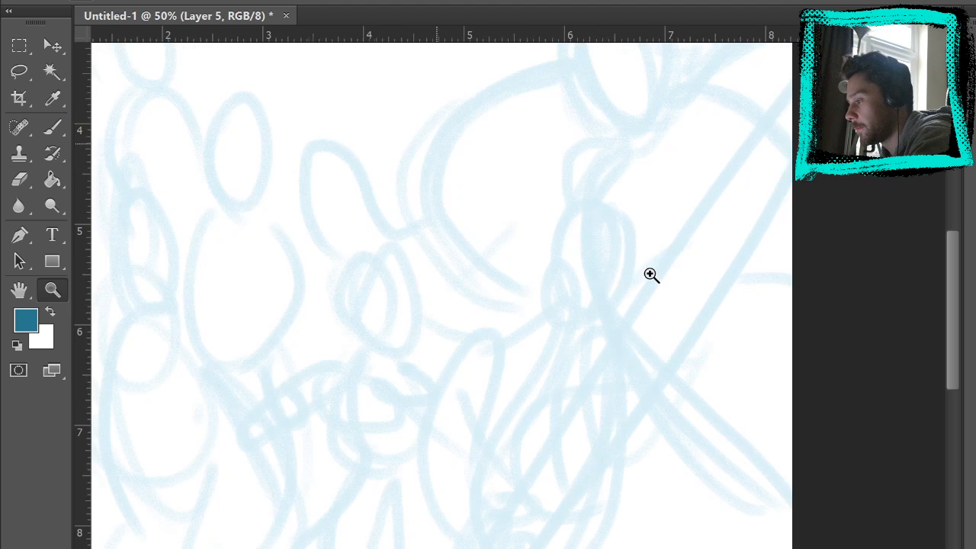
pyautogui.press('b')
pyautogui.moveTo(689, 236)
pyautogui.mouseDown()
pyautogui.moveTo(658, 234)
pyautogui.moveTo(613, 146)
pyautogui.moveTo(614, 157)
pyautogui.mouseUp()
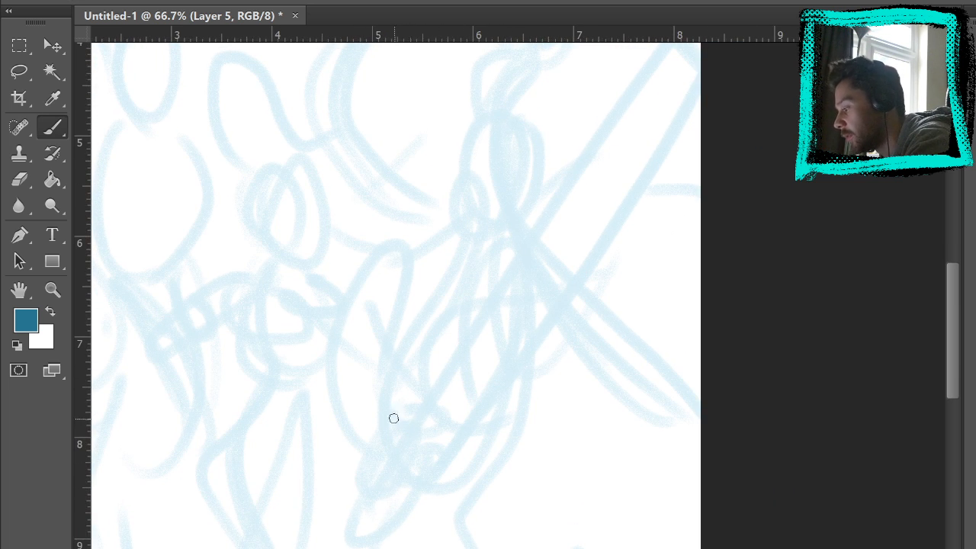
pyautogui.moveTo(409, 450)
pyautogui.mouseDown()
pyautogui.moveTo(397, 378)
pyautogui.moveTo(454, 530)
pyautogui.moveTo(416, 429)
pyautogui.moveTo(441, 524)
pyautogui.moveTo(439, 511)
pyautogui.moveTo(453, 528)
pyautogui.moveTo(405, 416)
pyautogui.moveTo(400, 427)
pyautogui.moveTo(394, 367)
pyautogui.mouseUp()
# Check the sword in the character reference, then sketch the grip, its rounded pommel, and the fingers wrapped around the grip.
pyautogui.click(975, 500)
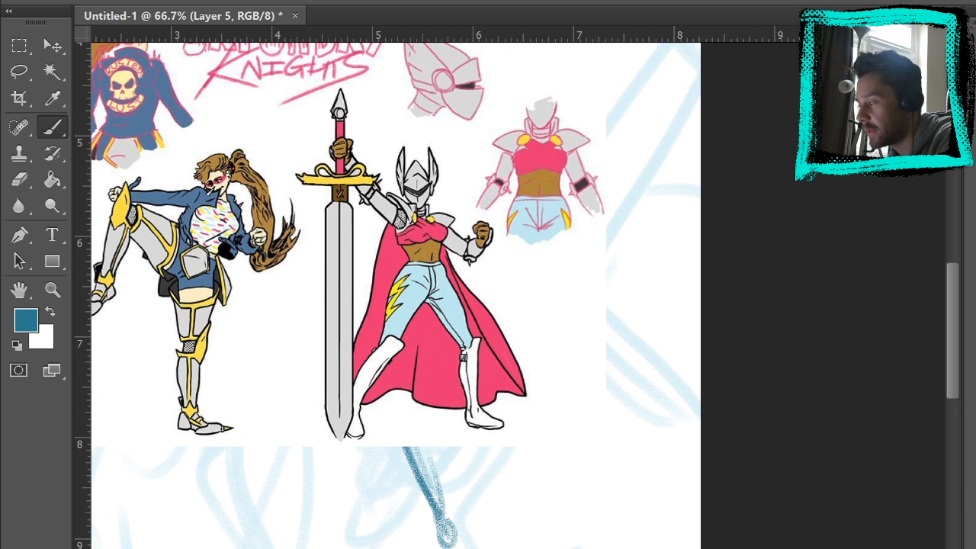
pyautogui.click(974, 499)
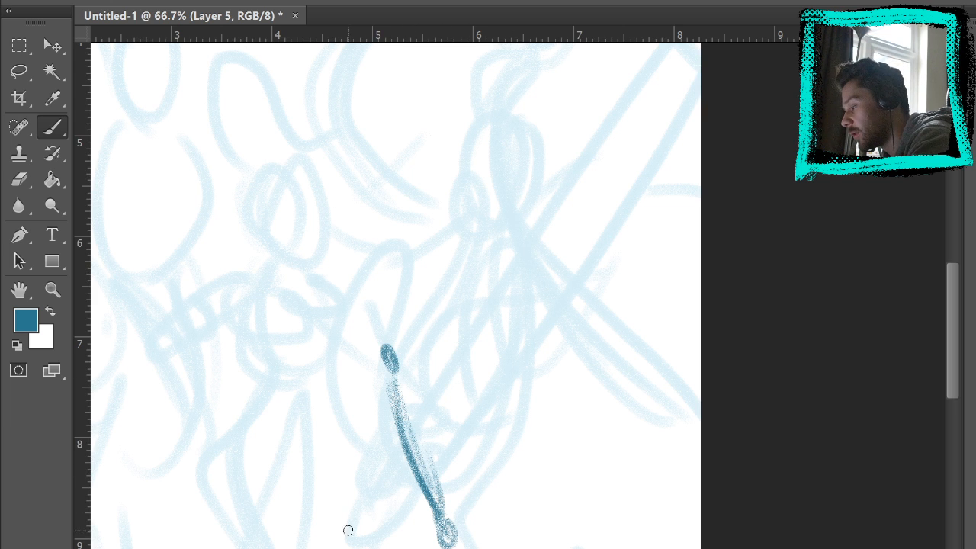
pyautogui.moveTo(408, 450)
pyautogui.mouseDown()
pyautogui.moveTo(343, 530)
pyautogui.moveTo(414, 449)
pyautogui.moveTo(412, 462)
pyautogui.moveTo(312, 548)
pyautogui.moveTo(418, 443)
pyautogui.moveTo(340, 534)
pyautogui.mouseUp()
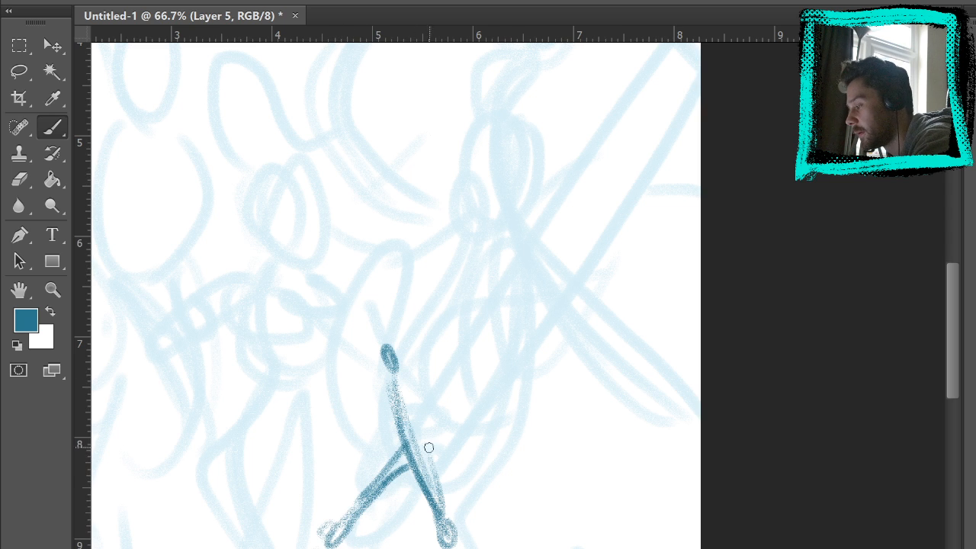
pyautogui.moveTo(389, 443)
pyautogui.mouseDown()
pyautogui.moveTo(399, 466)
pyautogui.moveTo(416, 412)
pyautogui.moveTo(384, 486)
pyautogui.moveTo(392, 453)
pyautogui.mouseUp()
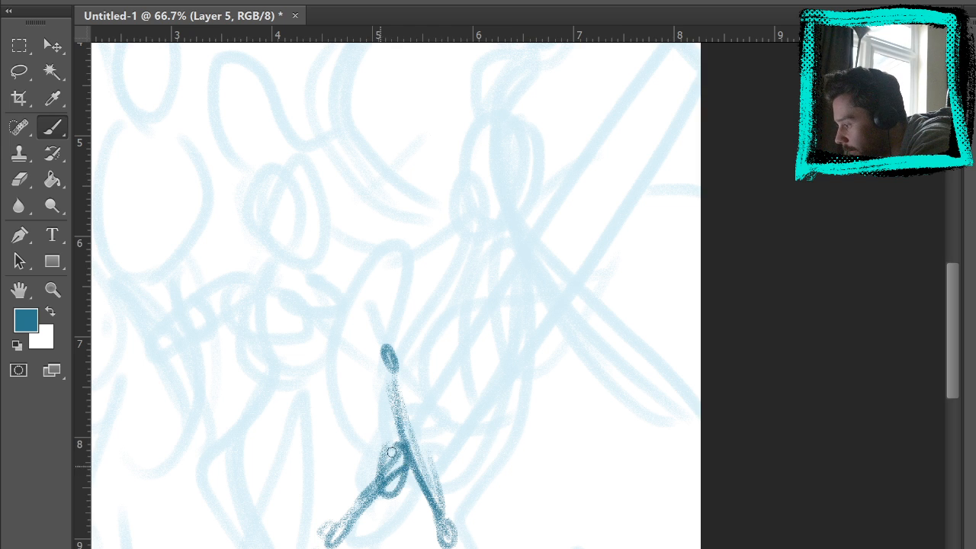
pyautogui.moveTo(366, 495)
pyautogui.mouseDown()
pyautogui.moveTo(370, 521)
pyautogui.moveTo(402, 488)
pyautogui.mouseUp()
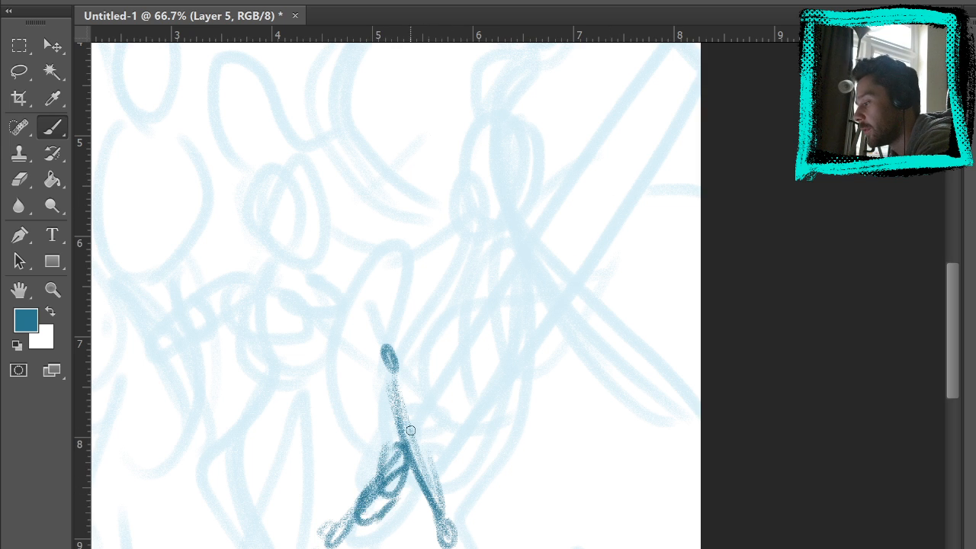
# Sketch the blade's two long edges rising diagonally from the crossguard, and close them with an angular pointed tip.
pyautogui.moveTo(412, 418); pyautogui.dragTo(589, 151)
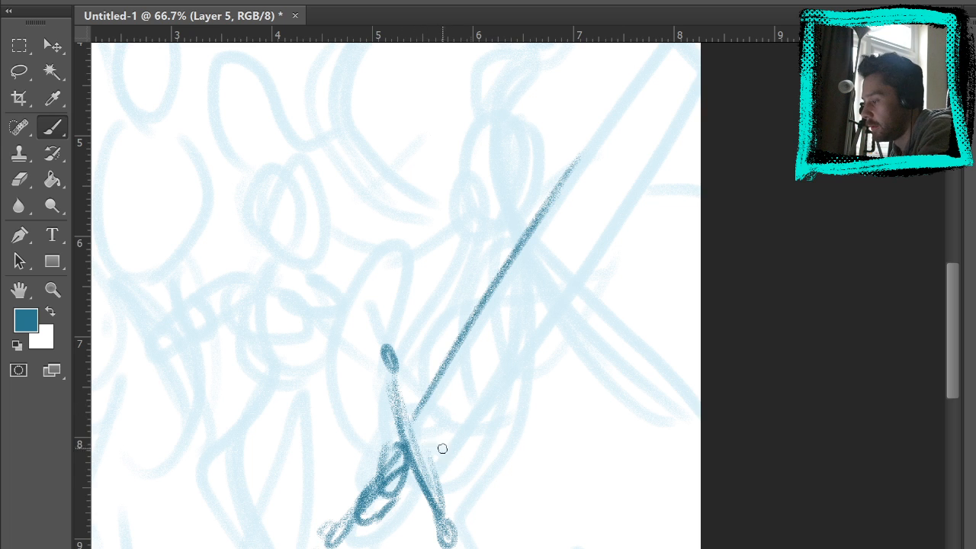
pyautogui.moveTo(425, 455); pyautogui.dragTo(617, 266)
pyautogui.moveTo(425, 456); pyautogui.dragTo(641, 250)
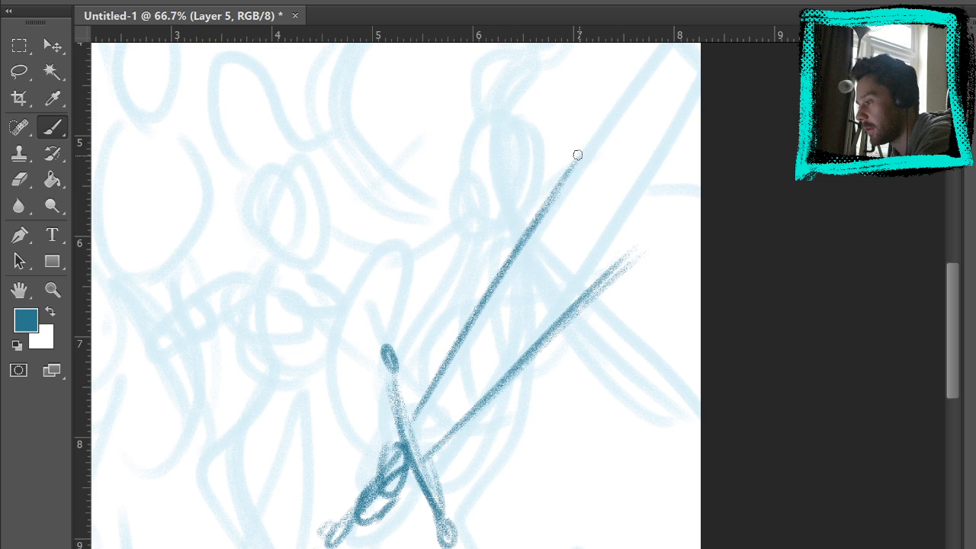
pyautogui.moveTo(578, 155)
pyautogui.mouseDown()
pyautogui.moveTo(665, 120)
pyautogui.moveTo(643, 247)
pyautogui.mouseUp()
# Narrow the blade's base where it meets the crossguard, erase the stray edge lines, and flare the crossguard's upper arm.
pyautogui.moveTo(437, 384)
pyautogui.mouseDown()
pyautogui.moveTo(458, 431)
pyautogui.moveTo(464, 417)
pyautogui.moveTo(427, 455)
pyautogui.moveTo(450, 422)
pyautogui.moveTo(410, 458)
pyautogui.mouseUp()
pyautogui.moveTo(437, 414)
pyautogui.mouseDown()
pyautogui.moveTo(413, 437)
pyautogui.moveTo(431, 387)
pyautogui.moveTo(422, 403)
pyautogui.moveTo(457, 429)
pyautogui.moveTo(447, 437)
pyautogui.mouseUp()
pyautogui.click(19, 179)
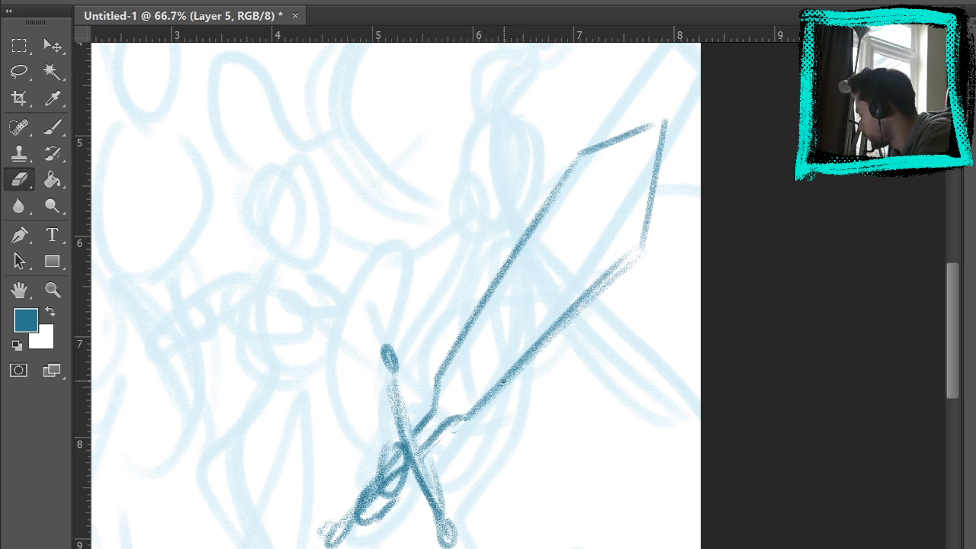
pyautogui.press('b')
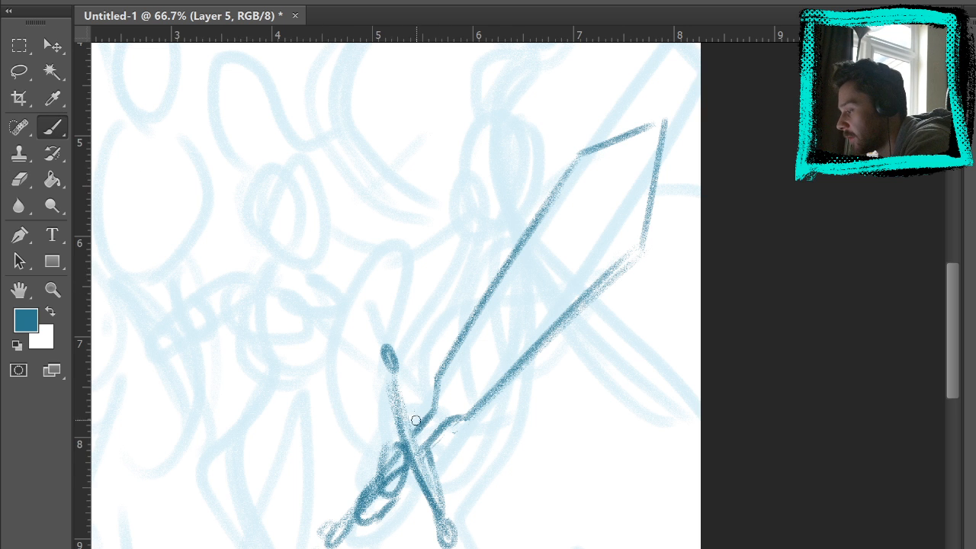
pyautogui.moveTo(416, 420)
pyautogui.mouseDown()
pyautogui.moveTo(393, 366)
pyautogui.moveTo(406, 409)
pyautogui.mouseUp()
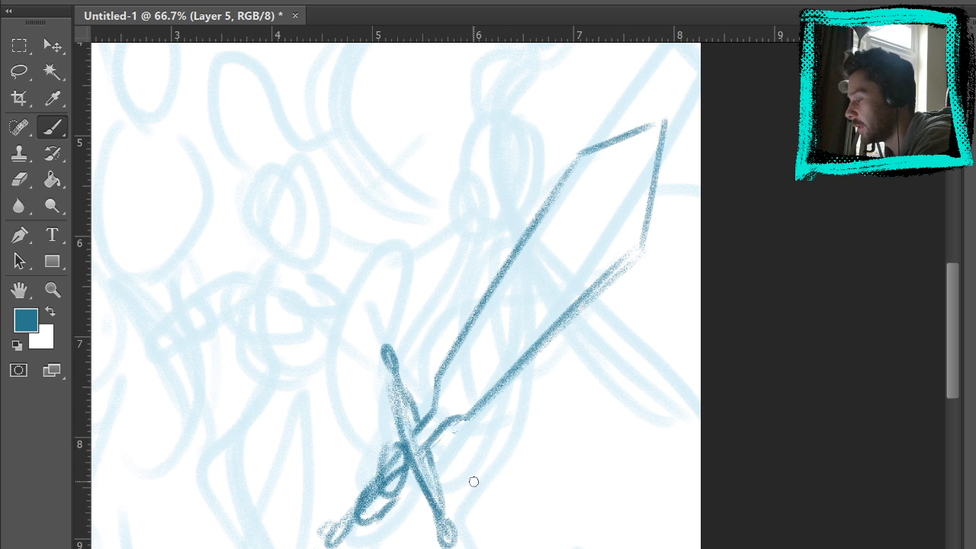
pyautogui.scroll(3, 501, 348)
pyautogui.moveTo(549, 414); pyautogui.dragTo(592, 175)
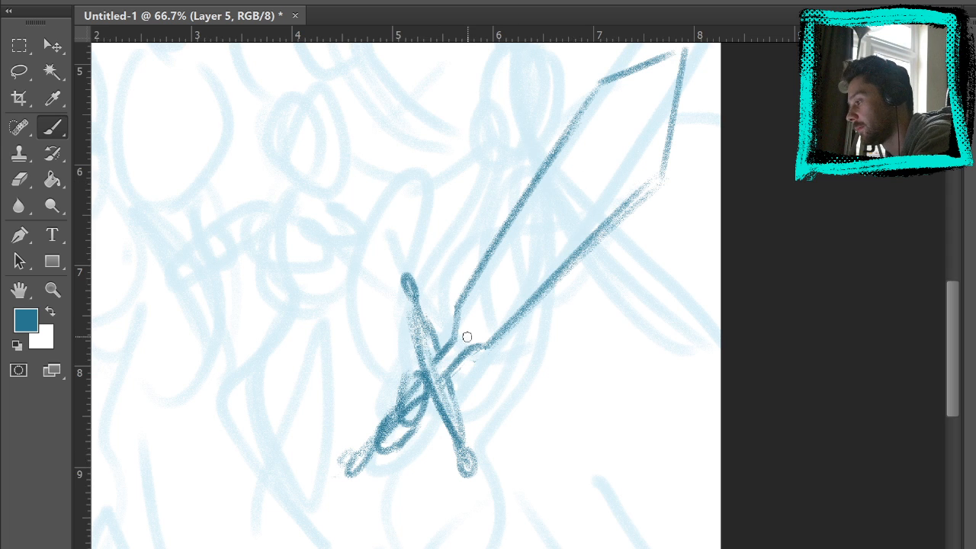
# Add a short angled line at the blade's base, joining its upper edge to the crossguard.
pyautogui.moveTo(456, 334)
pyautogui.mouseDown()
pyautogui.moveTo(463, 350)
pyautogui.moveTo(444, 374)
pyautogui.mouseUp()
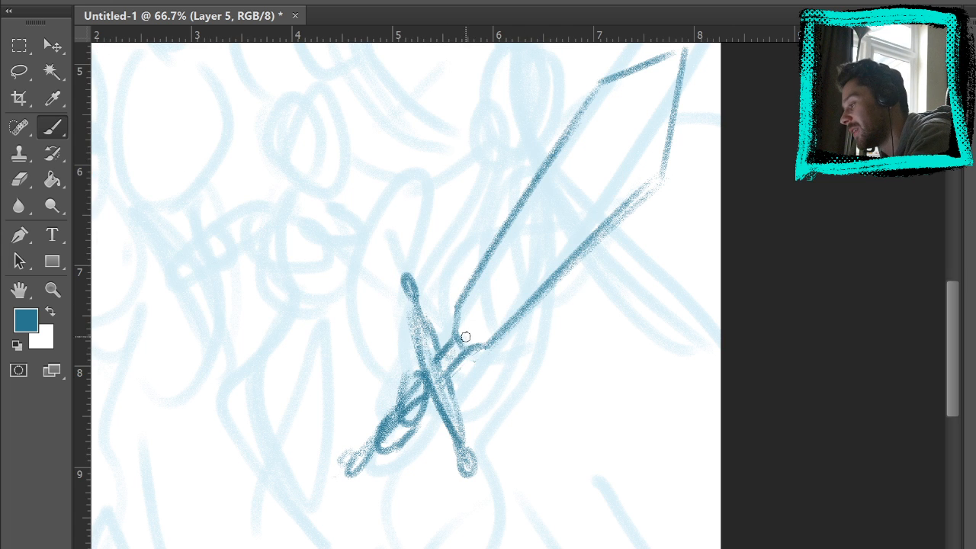
pyautogui.moveTo(466, 336); pyautogui.dragTo(575, 210)
pyautogui.hotkey('ctrl', 'z')
pyautogui.moveTo(465, 337); pyautogui.dragTo(560, 209)
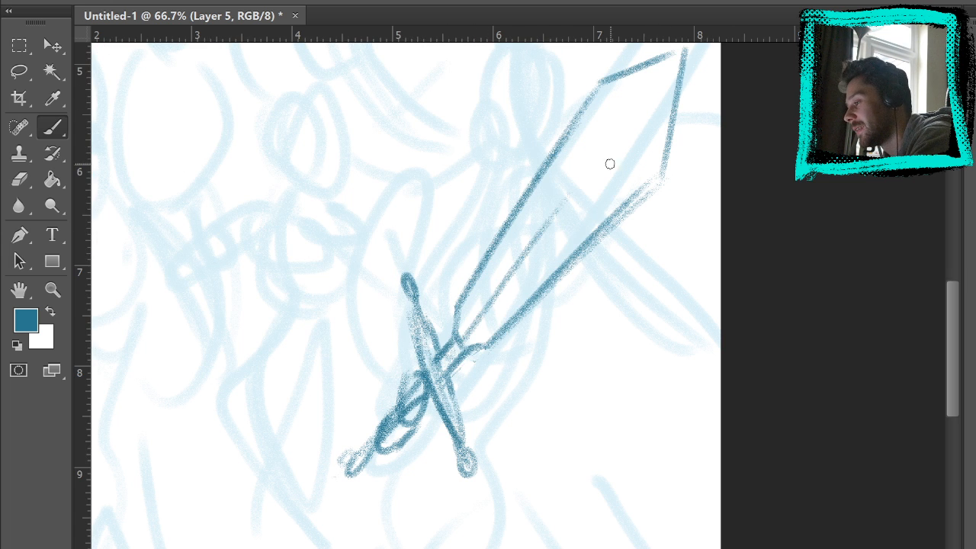
pyautogui.hotkey('ctrl', 'z')
pyautogui.moveTo(462, 340); pyautogui.dragTo(626, 147)
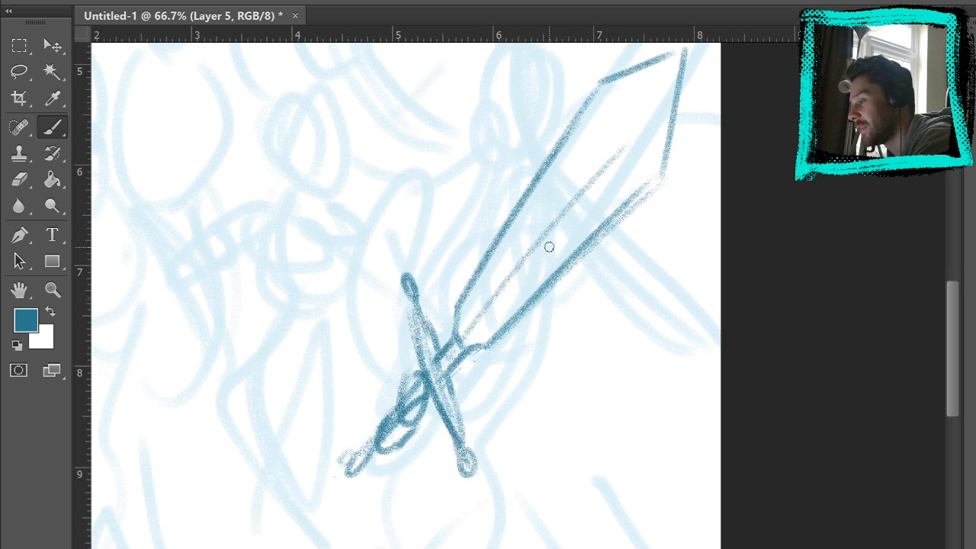
pyautogui.hotkey('ctrl', 'z')
pyautogui.moveTo(432, 378); pyautogui.dragTo(557, 216)
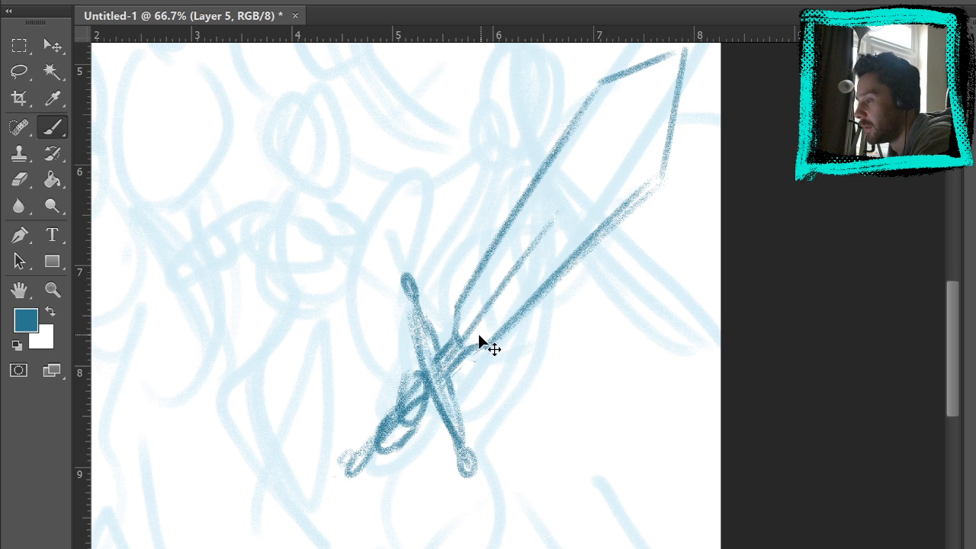
pyautogui.hotkey('ctrl', 'z')
pyautogui.moveTo(461, 334); pyautogui.dragTo(551, 223)
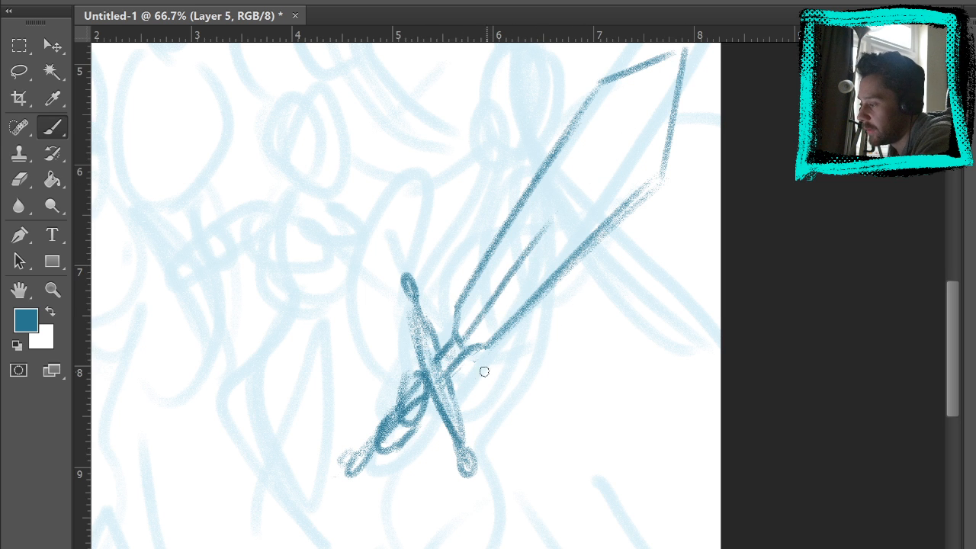
pyautogui.moveTo(609, 244)
pyautogui.mouseDown()
pyautogui.moveTo(519, 366)
pyautogui.moveTo(652, 239)
pyautogui.moveTo(647, 256)
pyautogui.mouseUp()
pyautogui.hotkey('ctrl', 'z')
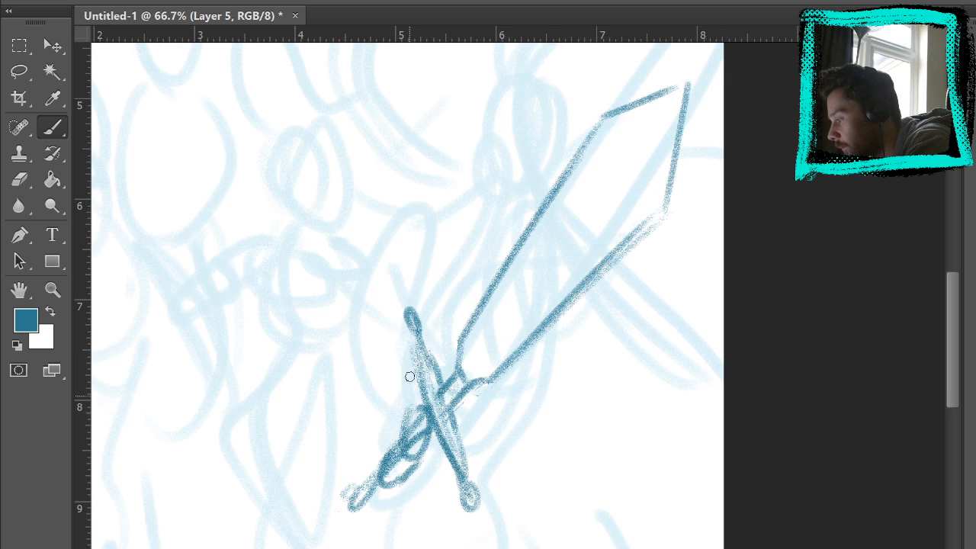
# Sketch the figure's body contours around the crossguard, with short lines rising above it and a curved side line beneath the blade.
pyautogui.moveTo(411, 355)
pyautogui.mouseDown()
pyautogui.moveTo(406, 424)
pyautogui.moveTo(415, 341)
pyautogui.moveTo(425, 336)
pyautogui.moveTo(433, 373)
pyautogui.moveTo(422, 410)
pyautogui.moveTo(416, 343)
pyautogui.moveTo(470, 267)
pyautogui.mouseUp()
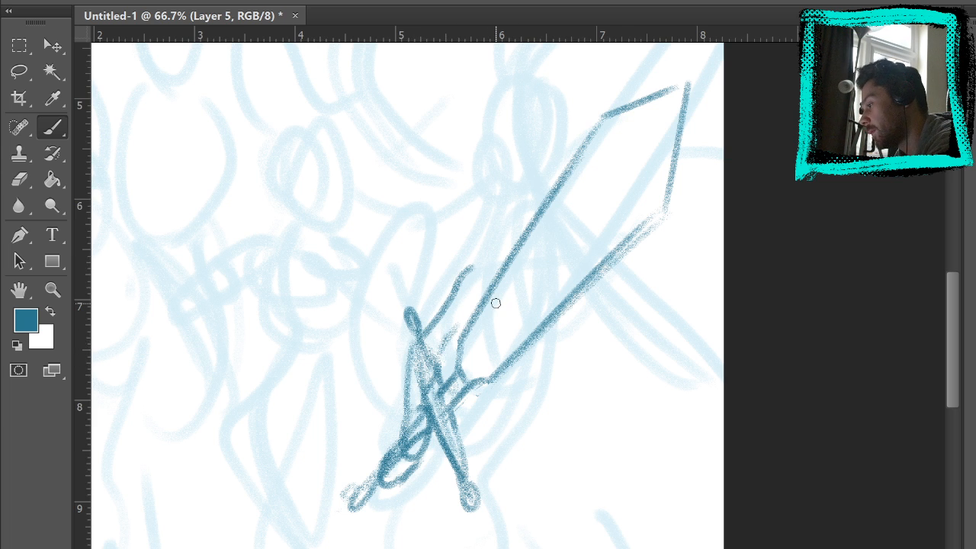
pyautogui.moveTo(459, 301)
pyautogui.mouseDown()
pyautogui.moveTo(446, 343)
pyautogui.moveTo(466, 303)
pyautogui.moveTo(444, 364)
pyautogui.moveTo(446, 354)
pyautogui.moveTo(454, 431)
pyautogui.moveTo(461, 394)
pyautogui.moveTo(456, 446)
pyautogui.moveTo(532, 398)
pyautogui.moveTo(551, 353)
pyautogui.mouseUp()
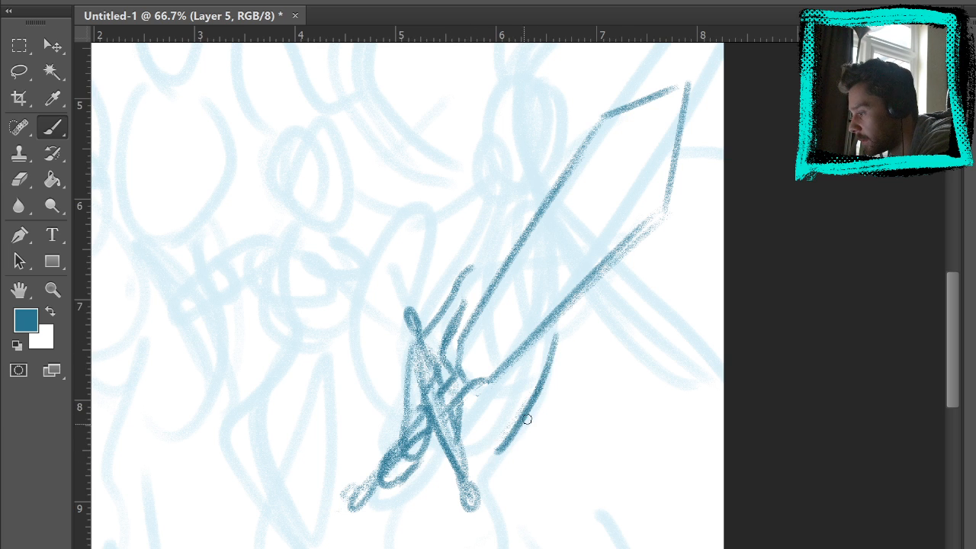
pyautogui.moveTo(526, 420)
pyautogui.mouseDown()
pyautogui.moveTo(555, 296)
pyautogui.moveTo(483, 273)
pyautogui.moveTo(532, 290)
pyautogui.moveTo(541, 274)
pyautogui.moveTo(526, 307)
pyautogui.moveTo(528, 281)
pyautogui.mouseUp()
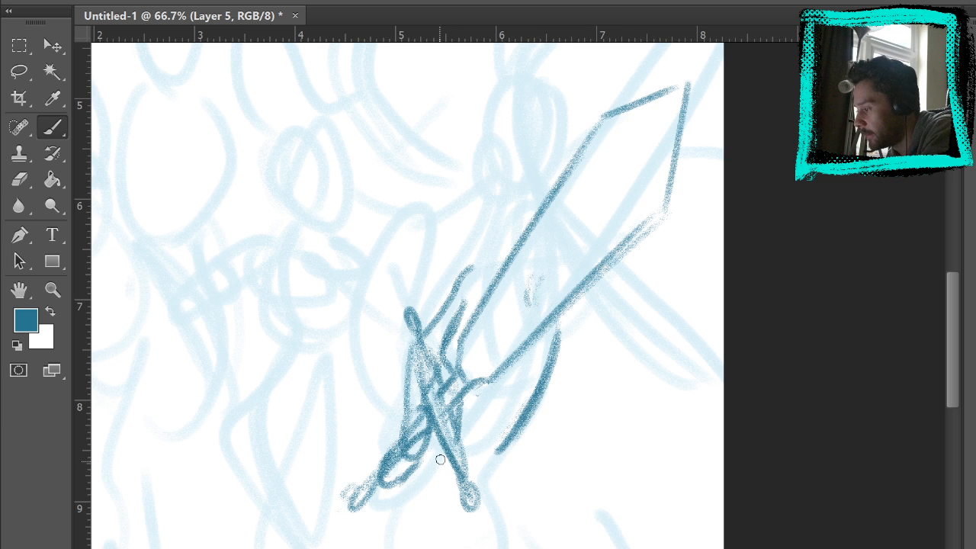
pyautogui.moveTo(432, 453); pyautogui.dragTo(500, 396)
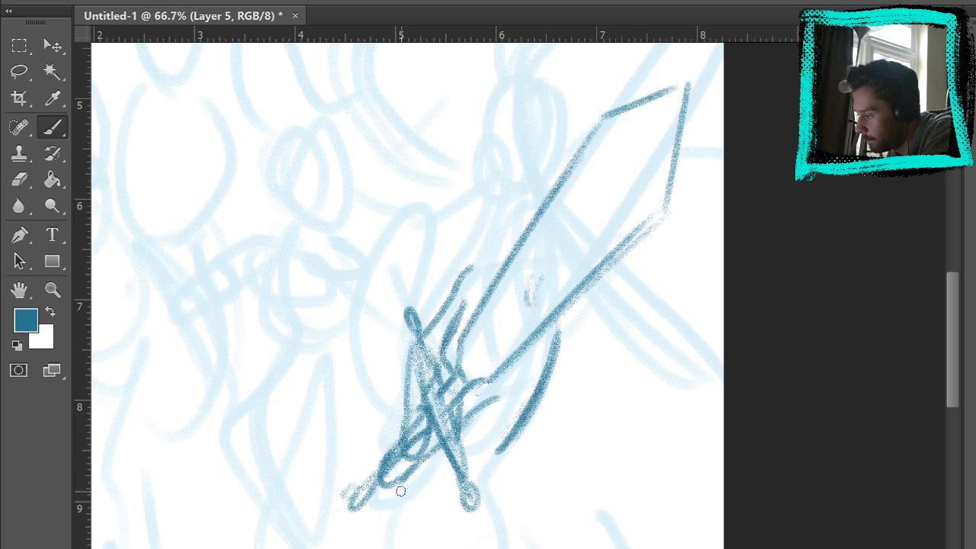
pyautogui.moveTo(402, 489)
pyautogui.mouseDown()
pyautogui.moveTo(497, 417)
pyautogui.moveTo(411, 463)
pyautogui.moveTo(444, 454)
pyautogui.mouseUp()
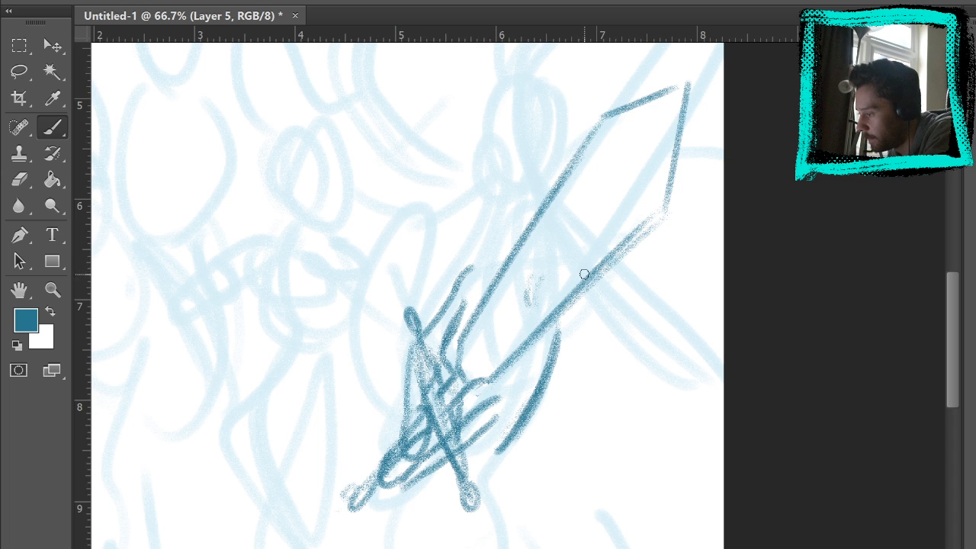
pyautogui.hotkey('ctrl', 'alt', 'z')
pyautogui.hotkey('ctrl', 'alt', 'z')
pyautogui.hotkey('ctrl', 'alt', 'z')
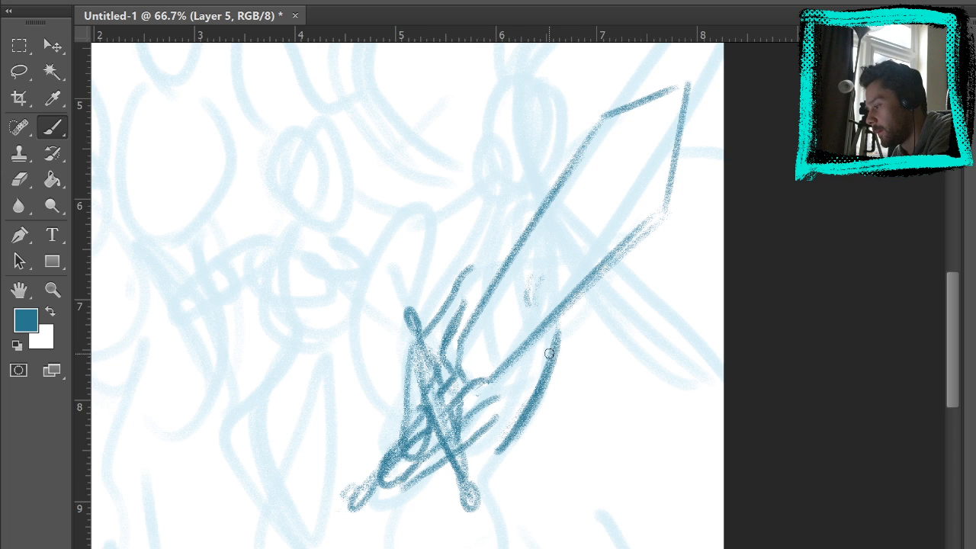
pyautogui.hotkey('ctrl', 'alt', 'z')
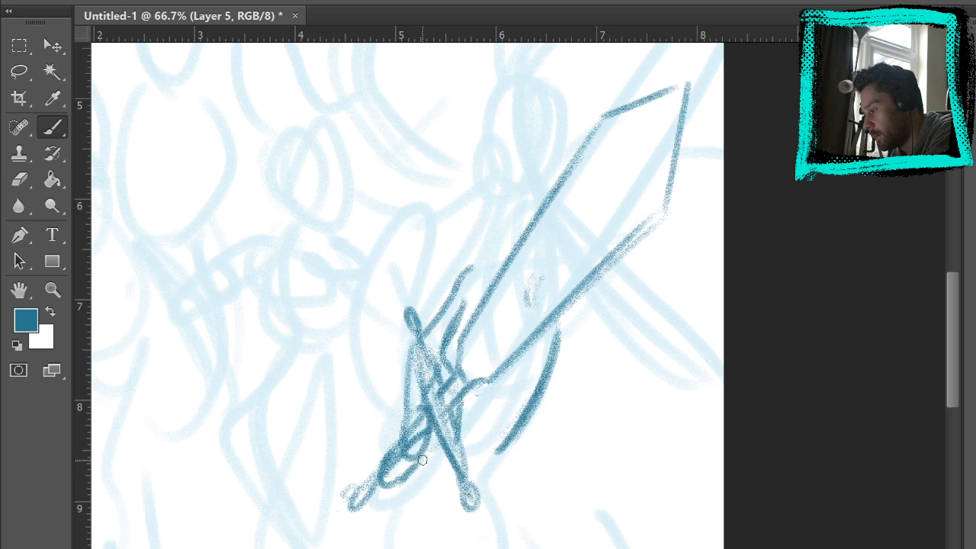
pyautogui.moveTo(423, 461); pyautogui.dragTo(488, 394)
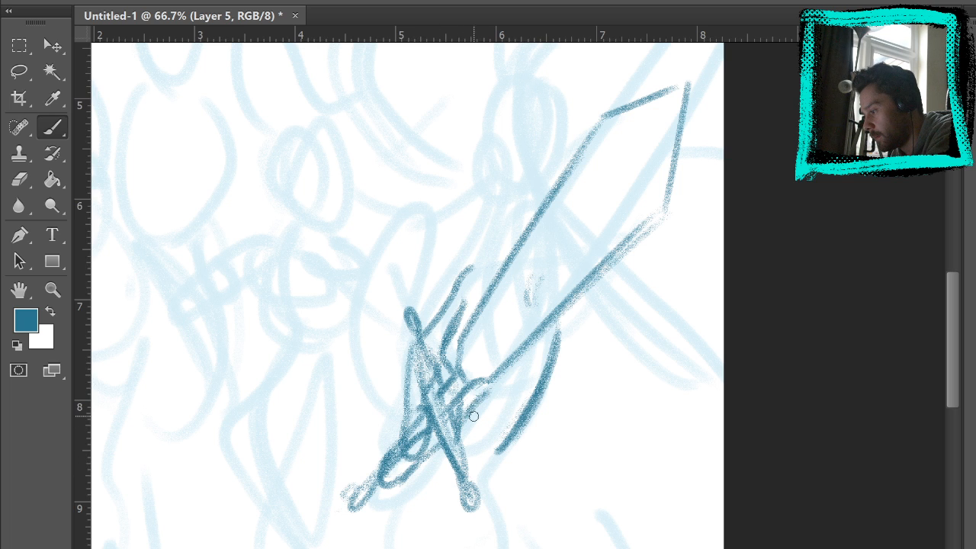
pyautogui.hotkey('ctrl', 'alt', 'z')
pyautogui.hotkey('ctrl', 'alt', 'z')
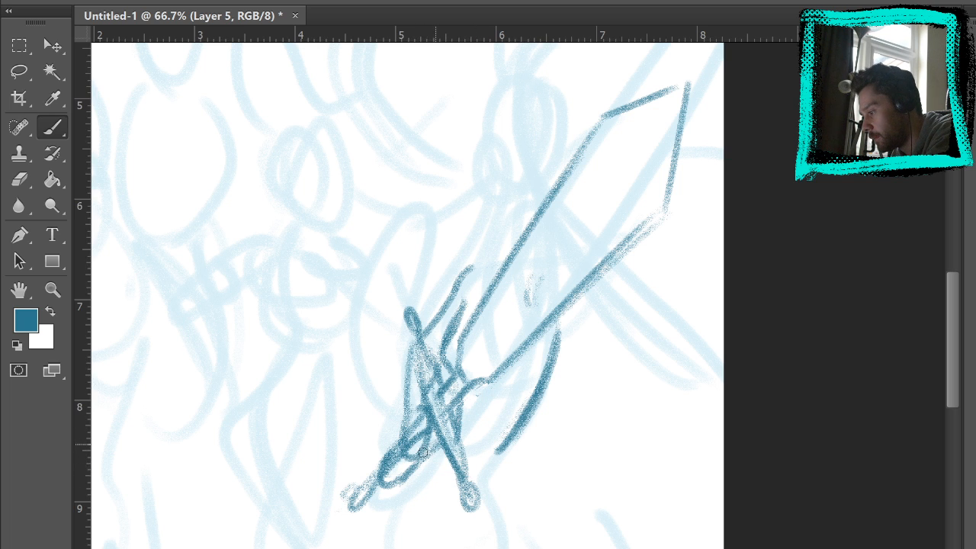
# Sketch the arm's contour lines from the sword hand behind the crossguard up to the blade's lower edge.
pyautogui.moveTo(464, 435)
pyautogui.mouseDown()
pyautogui.moveTo(510, 401)
pyautogui.moveTo(546, 327)
pyautogui.moveTo(521, 378)
pyautogui.mouseUp()
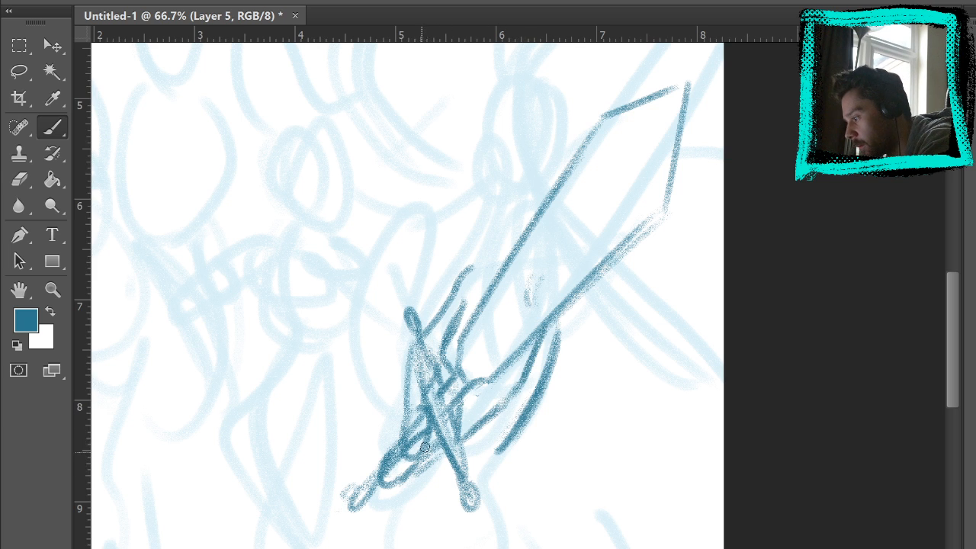
pyautogui.moveTo(458, 419); pyautogui.dragTo(497, 380)
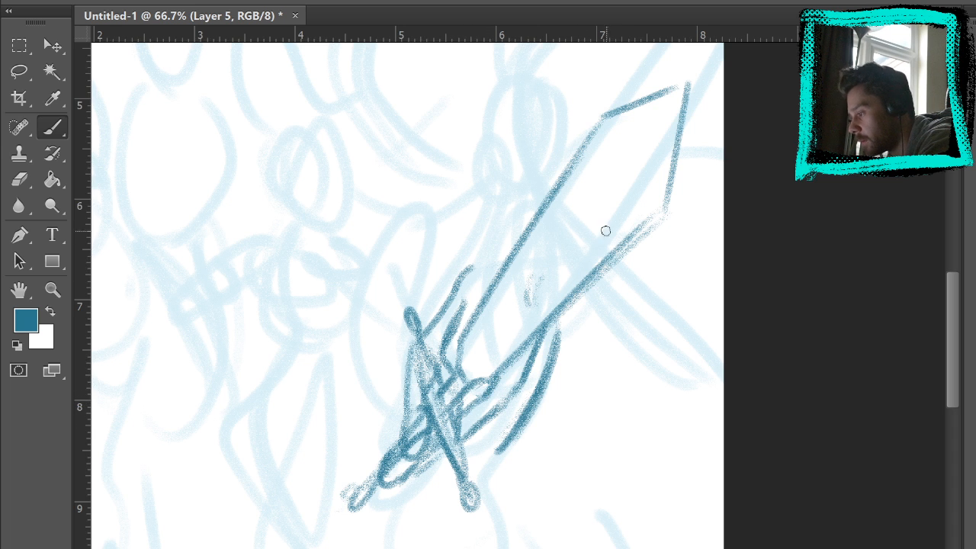
pyautogui.moveTo(582, 390); pyautogui.dragTo(585, 326)
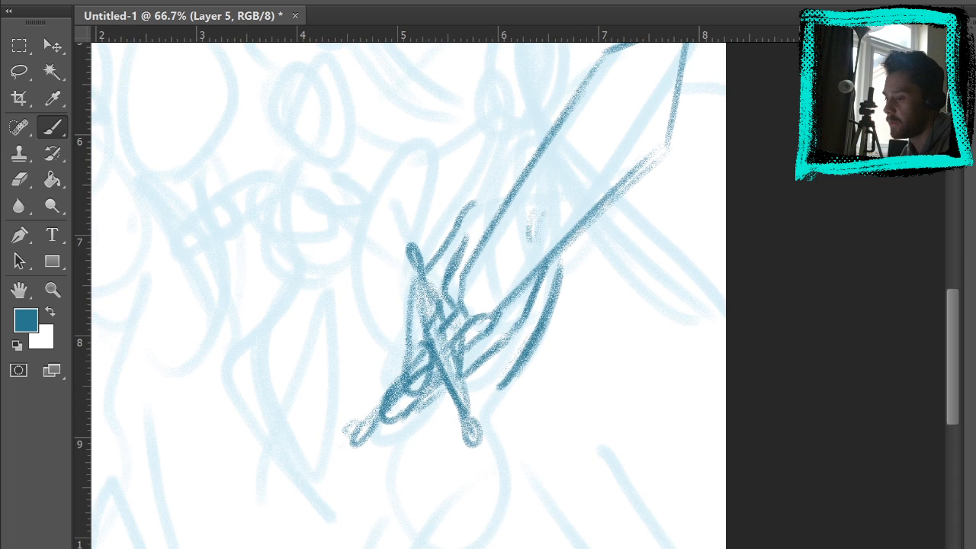
# Hide the rough layout, sketch a small lunging figure as a pose study in the empty area beside the sword, and erase it.
pyautogui.click(972, 546)
pyautogui.moveTo(672, 303); pyautogui.dragTo(719, 360)
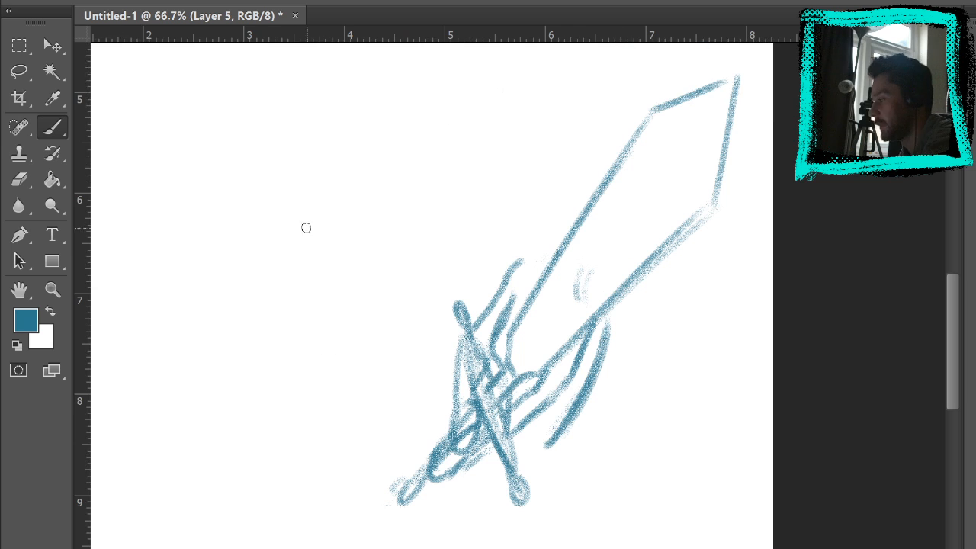
pyautogui.moveTo(320, 225)
pyautogui.mouseDown()
pyautogui.moveTo(301, 293)
pyautogui.moveTo(359, 222)
pyautogui.moveTo(311, 252)
pyautogui.moveTo(325, 225)
pyautogui.moveTo(308, 304)
pyautogui.moveTo(368, 222)
pyautogui.moveTo(351, 212)
pyautogui.moveTo(279, 255)
pyautogui.moveTo(270, 285)
pyautogui.moveTo(328, 218)
pyautogui.moveTo(360, 212)
pyautogui.moveTo(362, 225)
pyautogui.moveTo(276, 305)
pyautogui.moveTo(353, 245)
pyautogui.moveTo(281, 298)
pyautogui.moveTo(277, 275)
pyautogui.mouseUp()
pyautogui.hotkey('ctrl', 'z')
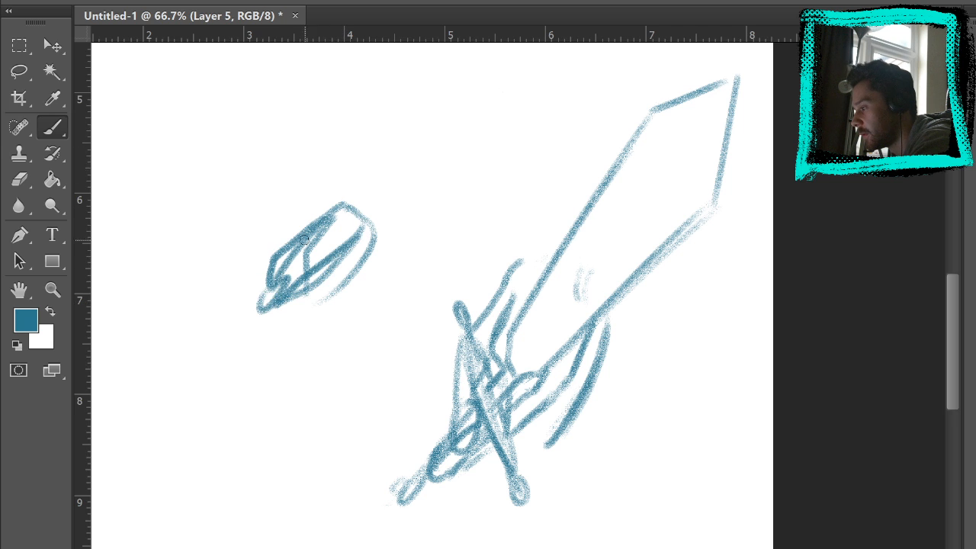
pyautogui.moveTo(304, 240)
pyautogui.mouseDown()
pyautogui.moveTo(384, 227)
pyautogui.moveTo(263, 303)
pyautogui.moveTo(267, 341)
pyautogui.moveTo(300, 314)
pyautogui.moveTo(347, 381)
pyautogui.moveTo(332, 305)
pyautogui.mouseUp()
pyautogui.moveTo(353, 176)
pyautogui.mouseDown()
pyautogui.moveTo(360, 207)
pyautogui.moveTo(345, 194)
pyautogui.mouseUp()
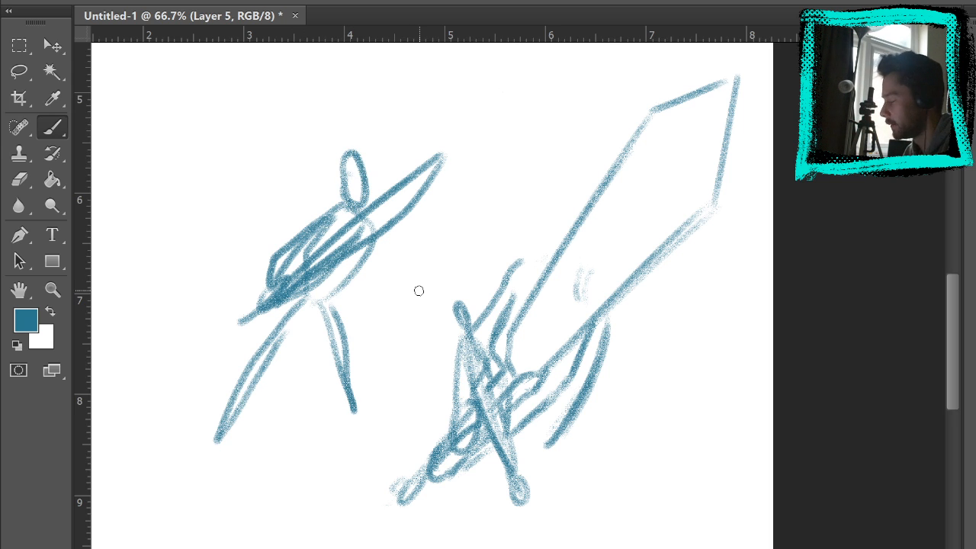
pyautogui.press('e')
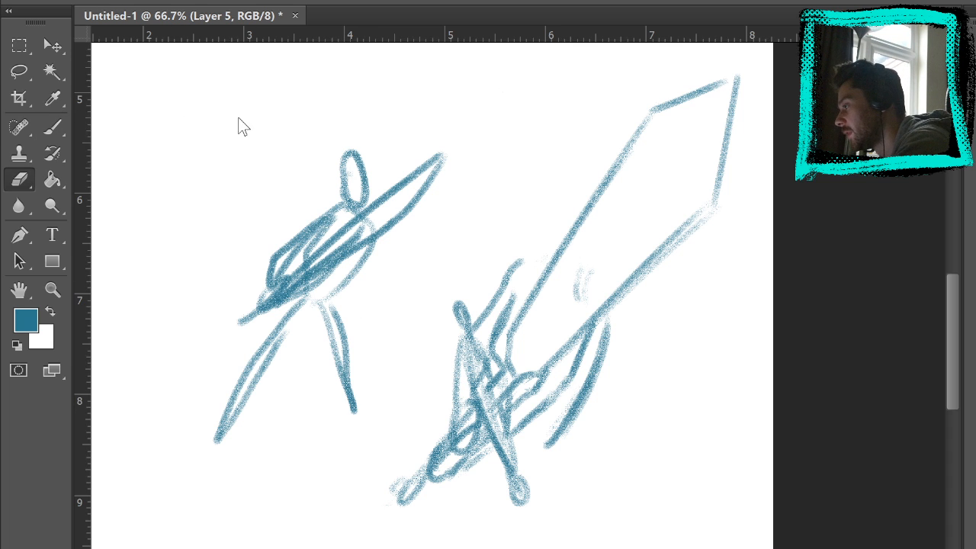
pyautogui.moveTo(363, 423)
pyautogui.mouseDown()
pyautogui.moveTo(386, 276)
pyautogui.moveTo(344, 355)
pyautogui.moveTo(440, 129)
pyautogui.moveTo(374, 223)
pyautogui.moveTo(240, 373)
pyautogui.moveTo(273, 264)
pyautogui.moveTo(342, 198)
pyautogui.moveTo(386, 235)
pyautogui.moveTo(344, 385)
pyautogui.mouseUp()
pyautogui.hotkey('ctrl', '0')
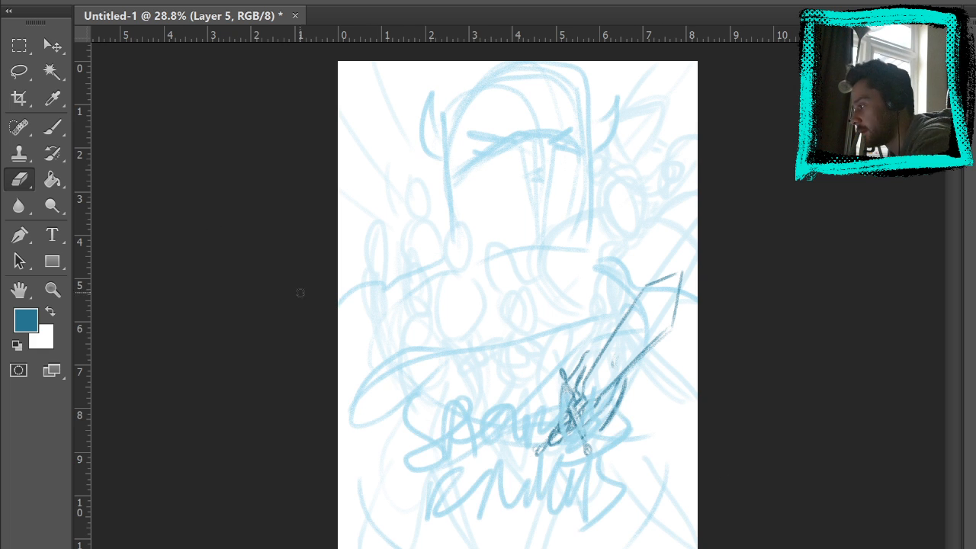
pyautogui.press('b')
pyautogui.moveTo(458, 381)
pyautogui.mouseDown()
pyautogui.moveTo(625, 527)
pyautogui.moveTo(427, 389)
pyautogui.mouseUp()
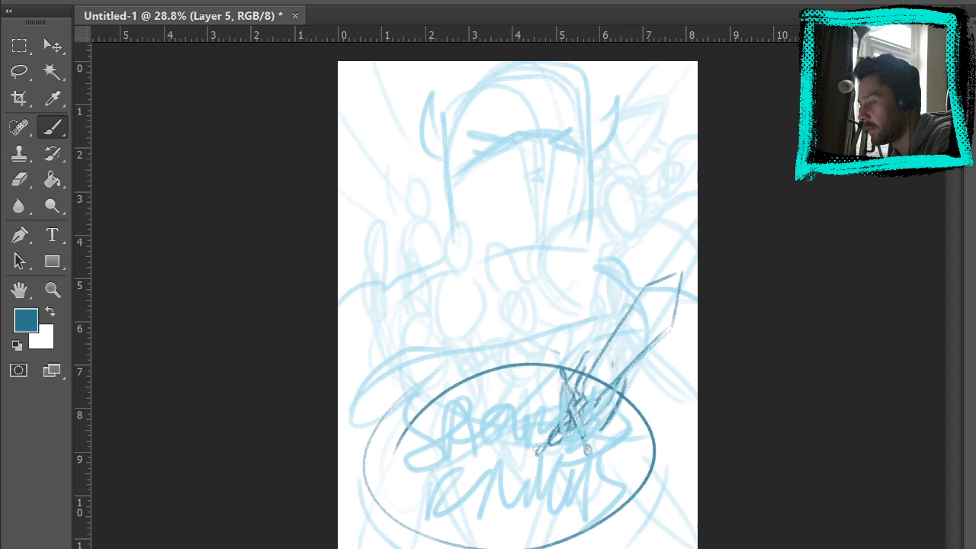
pyautogui.hotkey('ctrl', 'z')
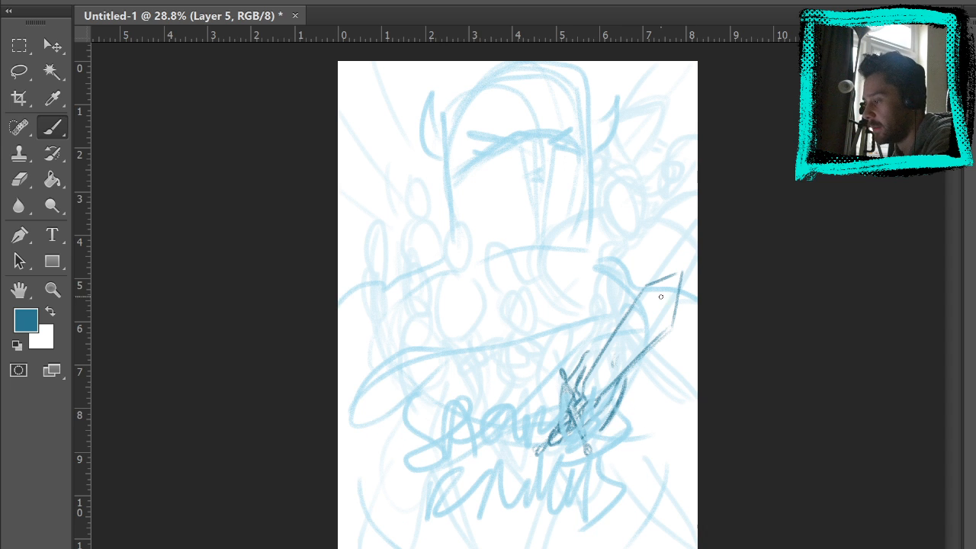
pyautogui.moveTo(692, 268); pyautogui.dragTo(569, 410)
pyautogui.moveTo(620, 310); pyautogui.dragTo(630, 376)
pyautogui.hotkey('ctrl', 'z')
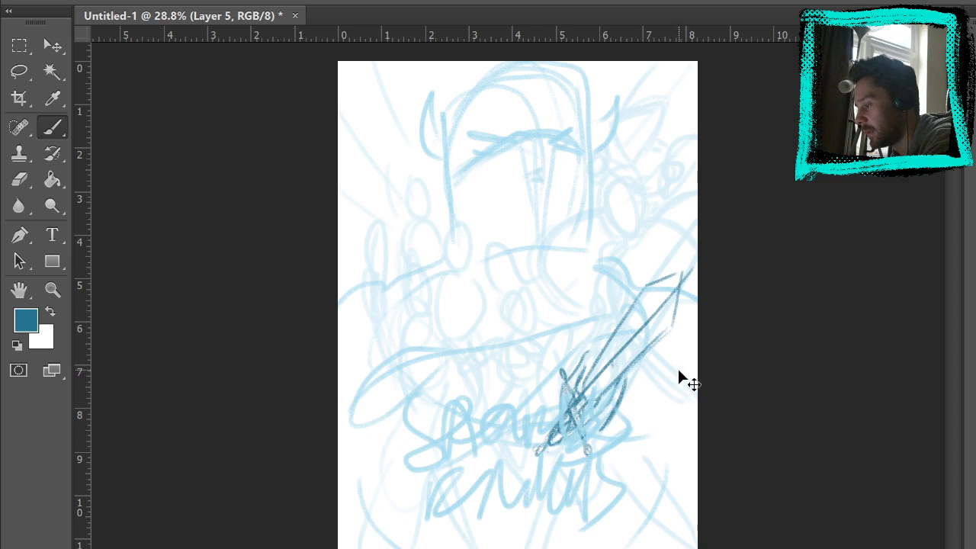
pyautogui.hotkey('ctrl', 'z')
pyautogui.moveTo(614, 264); pyautogui.dragTo(559, 367)
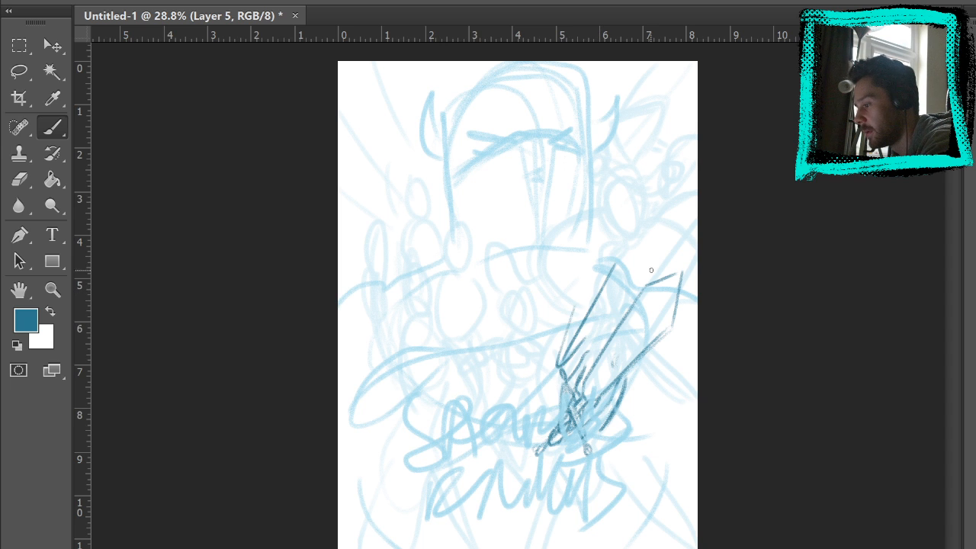
pyautogui.hotkey('ctrl', 'z')
pyautogui.hotkey('ctrl', 'z')
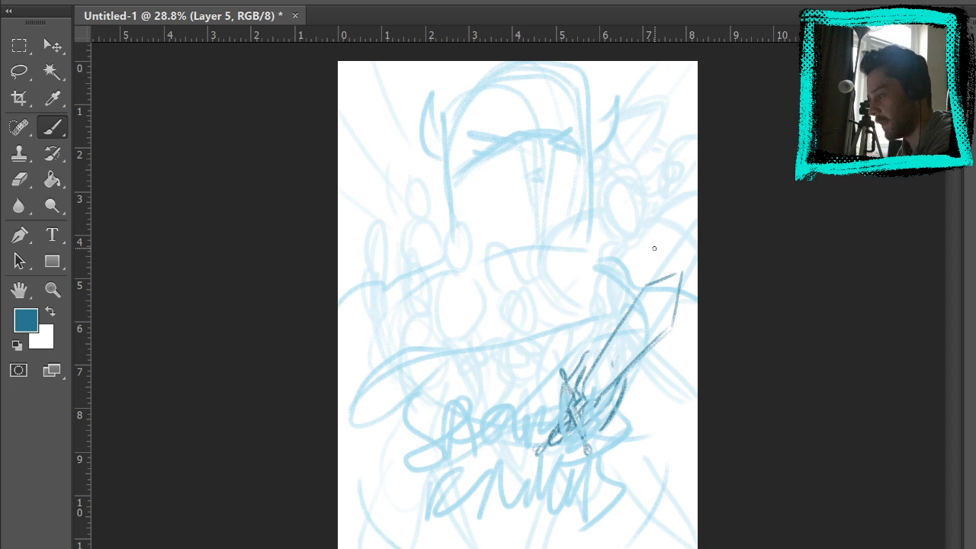
pyautogui.moveTo(414, 283); pyautogui.dragTo(474, 402)
pyautogui.moveTo(442, 368); pyautogui.dragTo(459, 342)
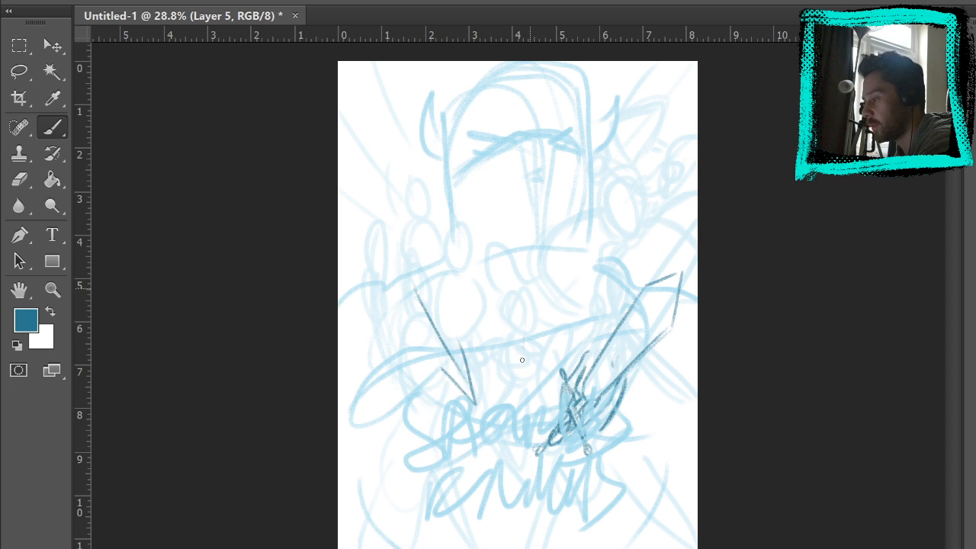
pyautogui.moveTo(607, 213); pyautogui.dragTo(553, 355)
pyautogui.hotkey('ctrl', 'z')
pyautogui.hotkey('ctrl', 'z')
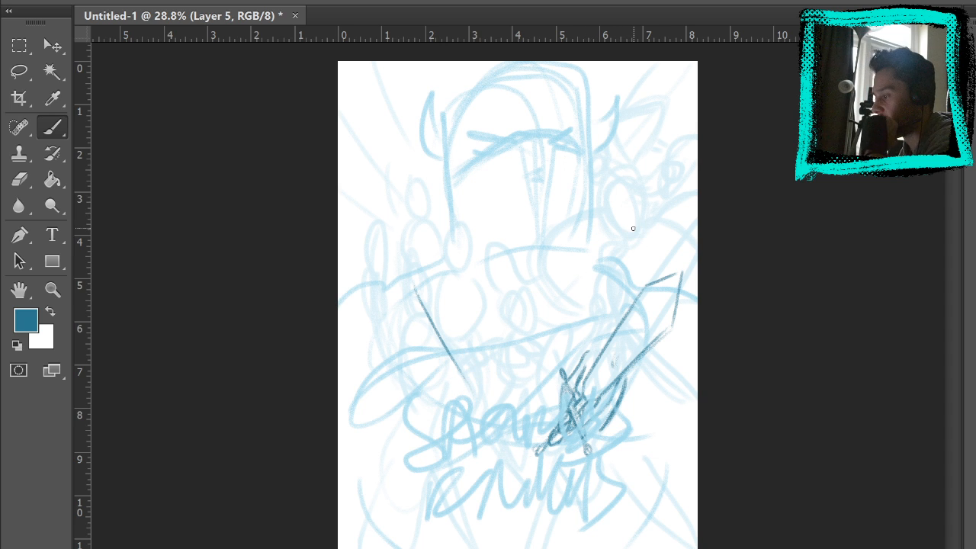
pyautogui.hotkey('ctrl', 'z')
pyautogui.moveTo(502, 224); pyautogui.dragTo(608, 79)
pyautogui.hotkey('ctrl', 'z')
pyautogui.hotkey('ctrl', 'z')
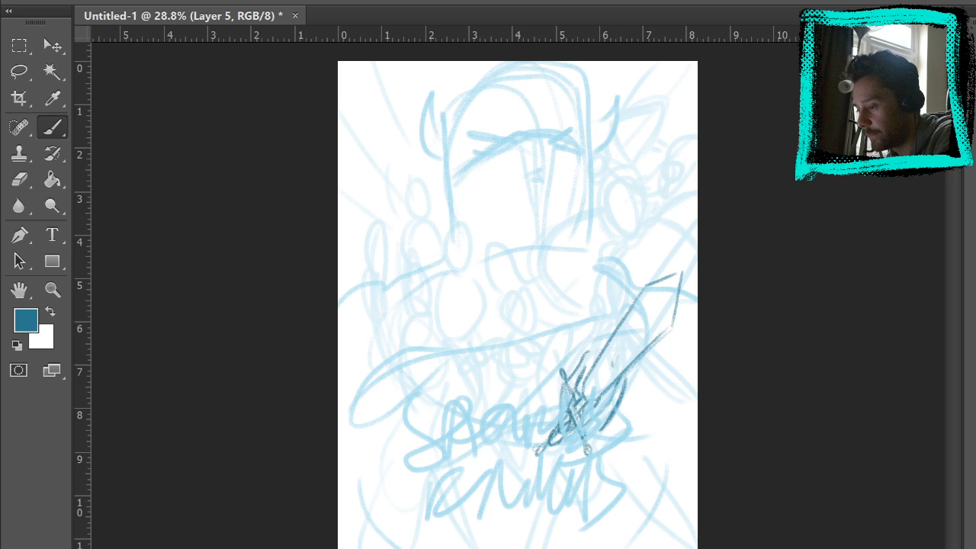
# Hide the rough title lettering and large hooded head, and extend the figure's outer side line with a short hip stroke.
pyautogui.hotkey('ctrl', 'z')
pyautogui.hotkey('ctrl', 'z')
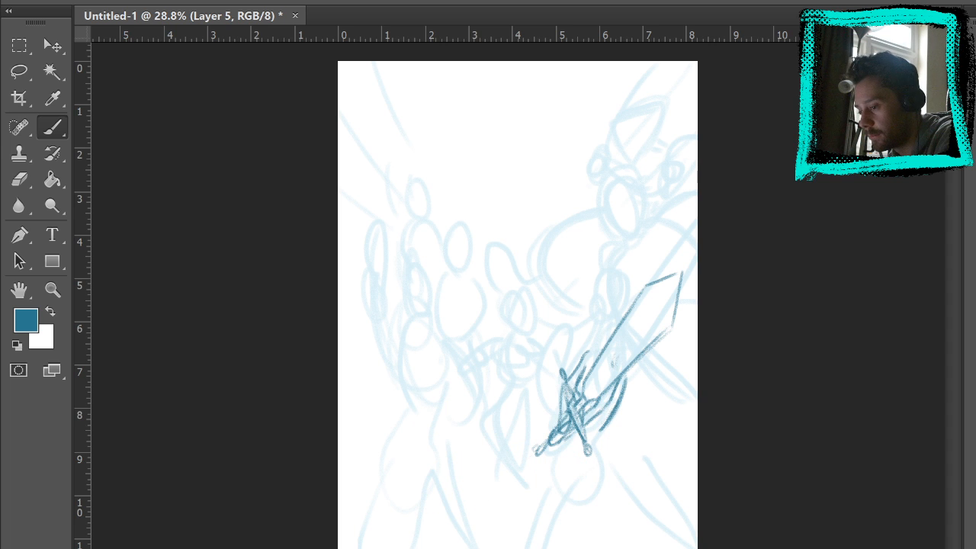
pyautogui.press('z')
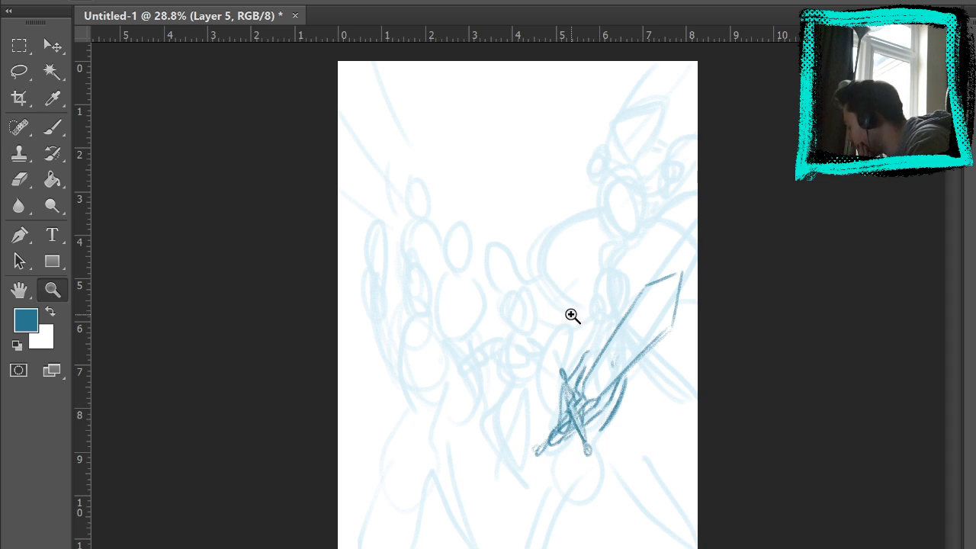
pyautogui.moveTo(572, 317)
pyautogui.mouseDown()
pyautogui.moveTo(617, 450)
pyautogui.moveTo(643, 468)
pyautogui.moveTo(626, 327)
pyautogui.moveTo(605, 366)
pyautogui.moveTo(631, 435)
pyautogui.mouseUp()
pyautogui.click(483, 401)
pyautogui.click(59, 135)
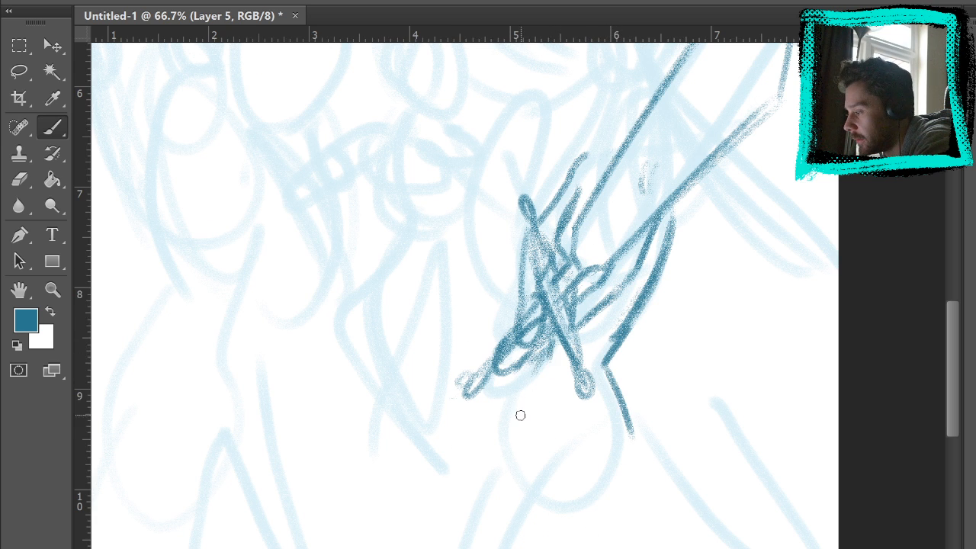
# Sketch the waist curve beneath the sword hand and redraw the figure's outer side line farther out, running down into the hip.
pyautogui.hotkey('ctrl', 'z')
pyautogui.moveTo(546, 338); pyautogui.dragTo(498, 457)
pyautogui.click(19, 181)
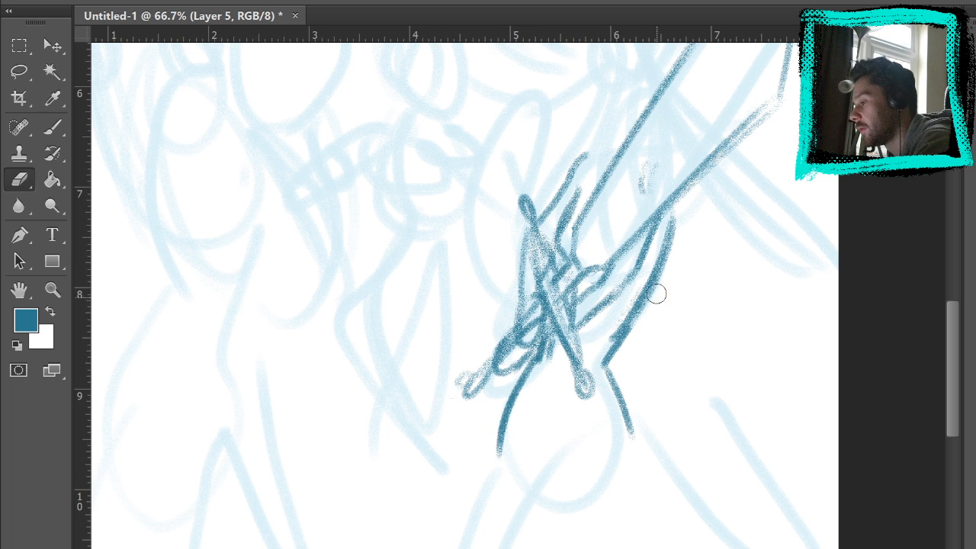
pyautogui.moveTo(677, 223)
pyautogui.mouseDown()
pyautogui.moveTo(658, 277)
pyautogui.moveTo(619, 334)
pyautogui.moveTo(633, 436)
pyautogui.mouseUp()
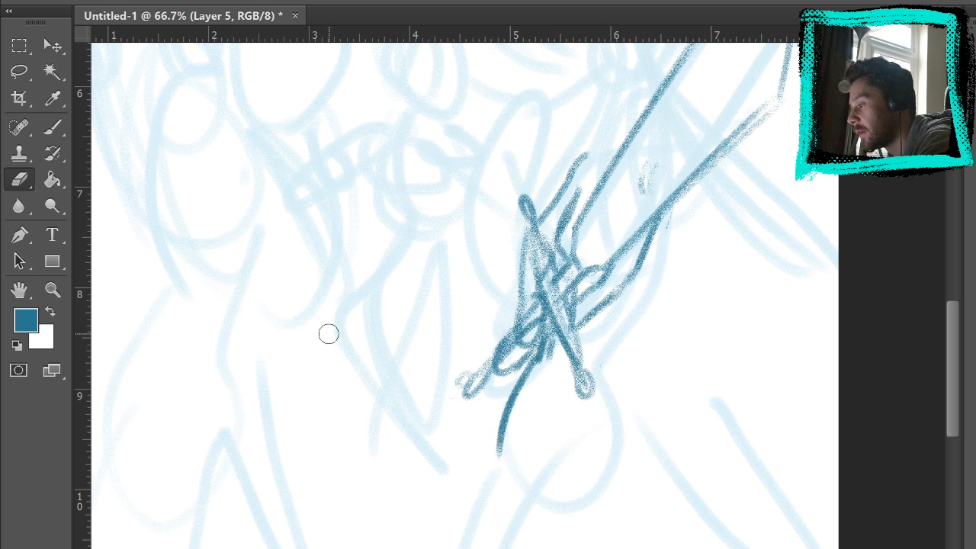
pyautogui.click(52, 128)
pyautogui.moveTo(627, 345); pyautogui.dragTo(682, 224)
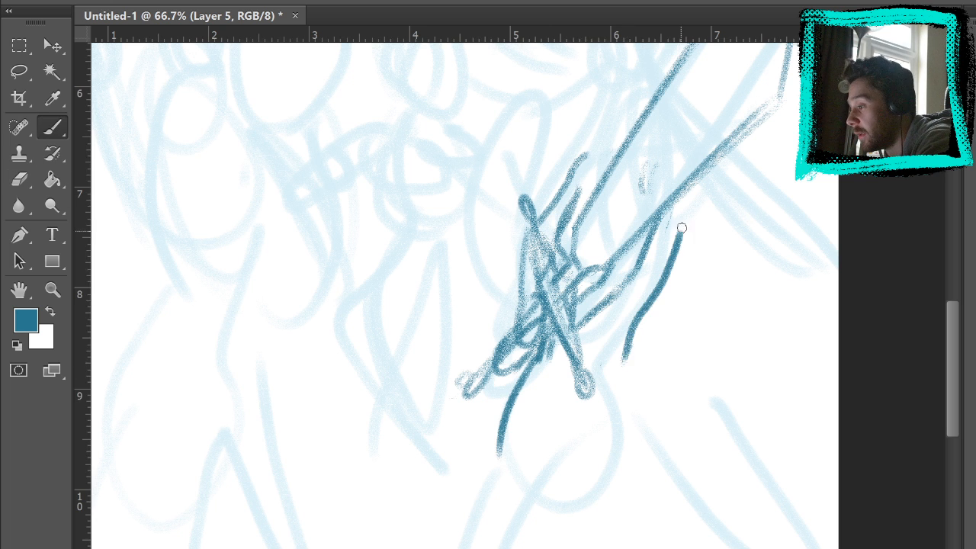
pyautogui.moveTo(627, 356)
pyautogui.mouseDown()
pyautogui.moveTo(635, 425)
pyautogui.moveTo(627, 370)
pyautogui.moveTo(658, 470)
pyautogui.mouseUp()
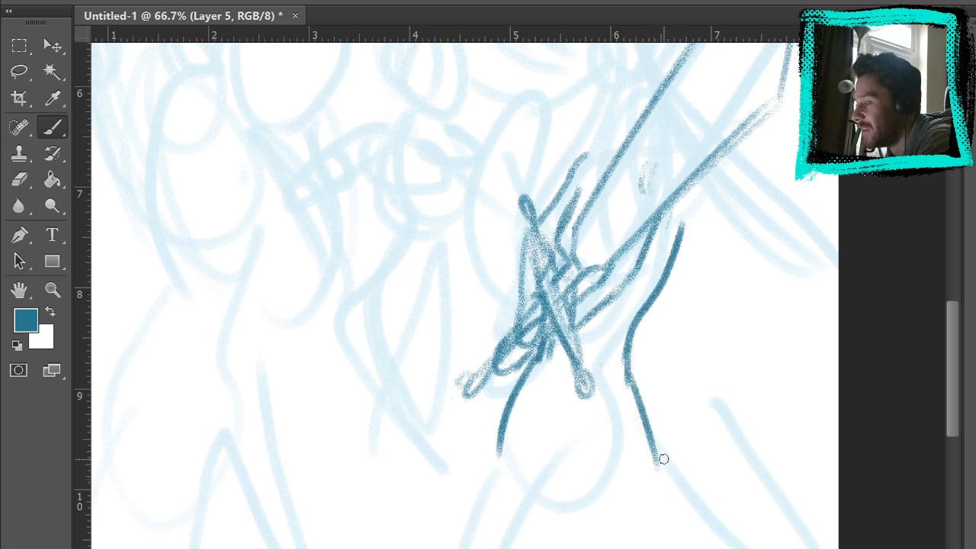
# Try sketching the forward leg with long diagonal lines from the hip down to the page's lower edge.
pyautogui.press('space')
pyautogui.moveTo(727, 291); pyautogui.dragTo(736, 124)
pyautogui.moveTo(544, 197); pyautogui.dragTo(356, 490)
pyautogui.moveTo(597, 297); pyautogui.dragTo(395, 485)
pyautogui.moveTo(383, 433); pyautogui.dragTo(324, 491)
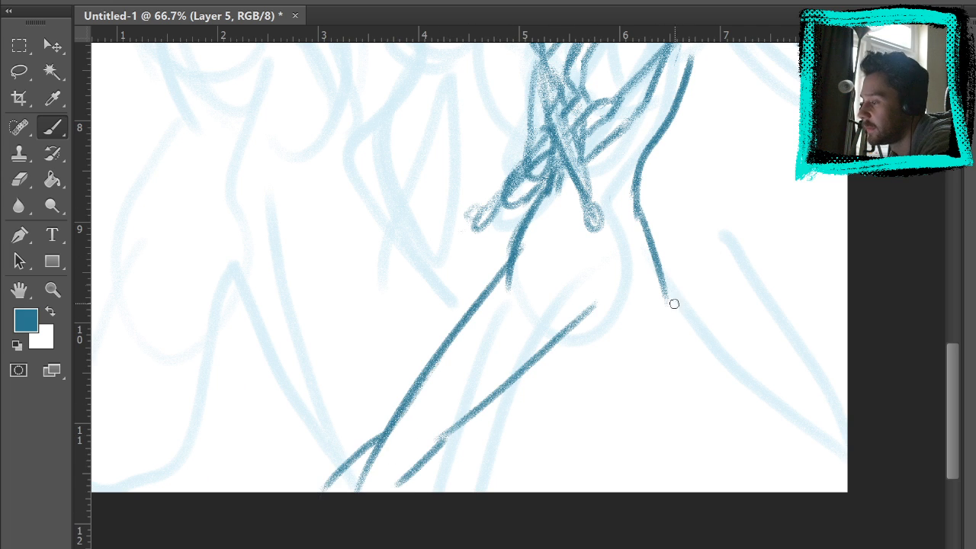
# Try sketching the other leg, with a curved inner thigh line from the crotch and an outer contour down from the hip.
pyautogui.moveTo(583, 320)
pyautogui.mouseDown()
pyautogui.moveTo(601, 333)
pyautogui.moveTo(668, 461)
pyautogui.moveTo(651, 441)
pyautogui.moveTo(675, 465)
pyautogui.mouseUp()
pyautogui.moveTo(677, 455); pyautogui.dragTo(674, 306)
pyautogui.moveTo(656, 243); pyautogui.dragTo(700, 502)
pyautogui.moveTo(759, 309); pyautogui.dragTo(781, 436)
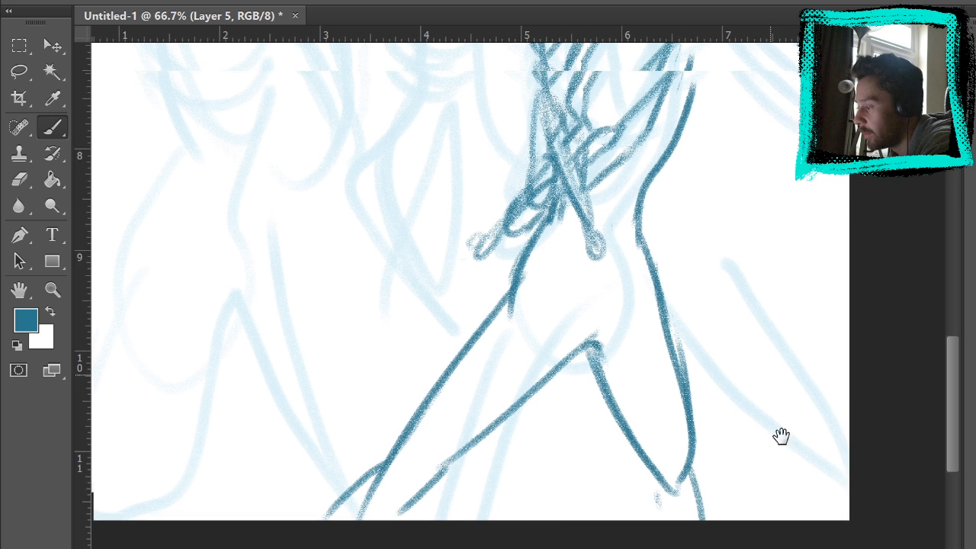
pyautogui.hotkey('ctrl', '0')
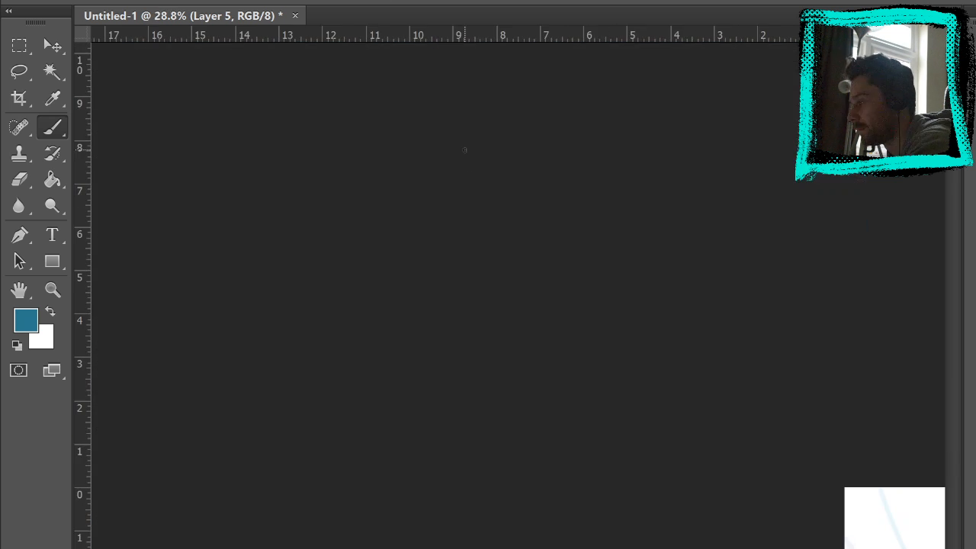
# Lasso the sketched hips and legs below the crossguard, delete them, and clear the selection.
pyautogui.press('e')
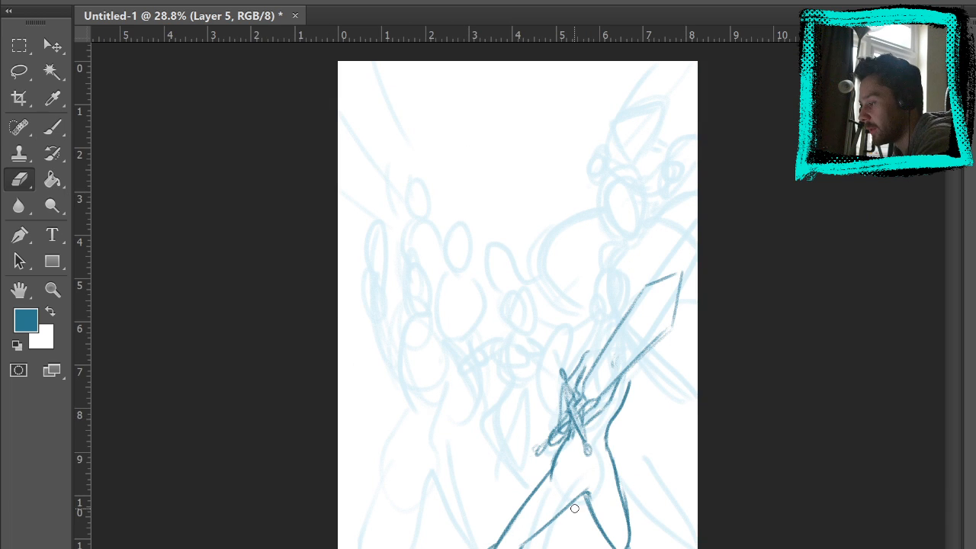
pyautogui.click(51, 288)
pyautogui.click(584, 529)
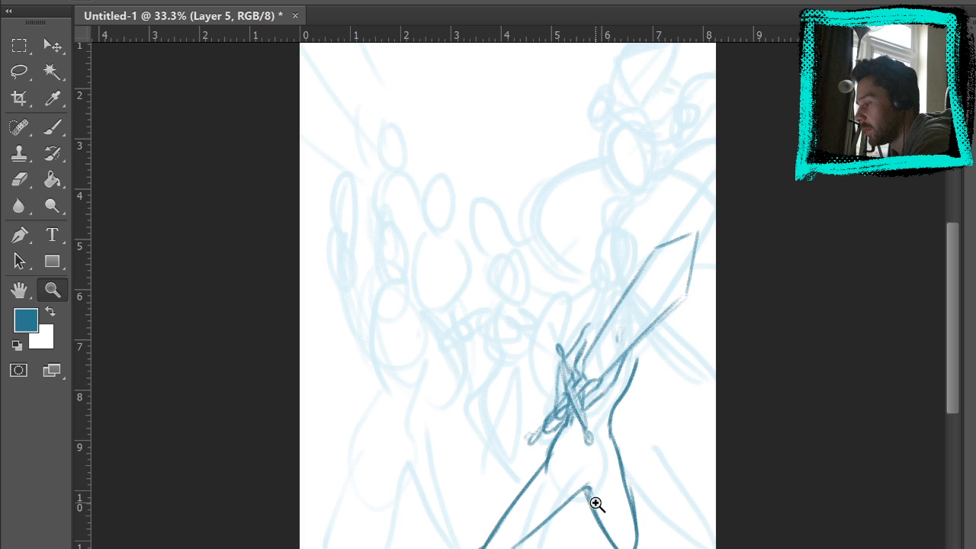
pyautogui.click(684, 485)
pyautogui.click(21, 72)
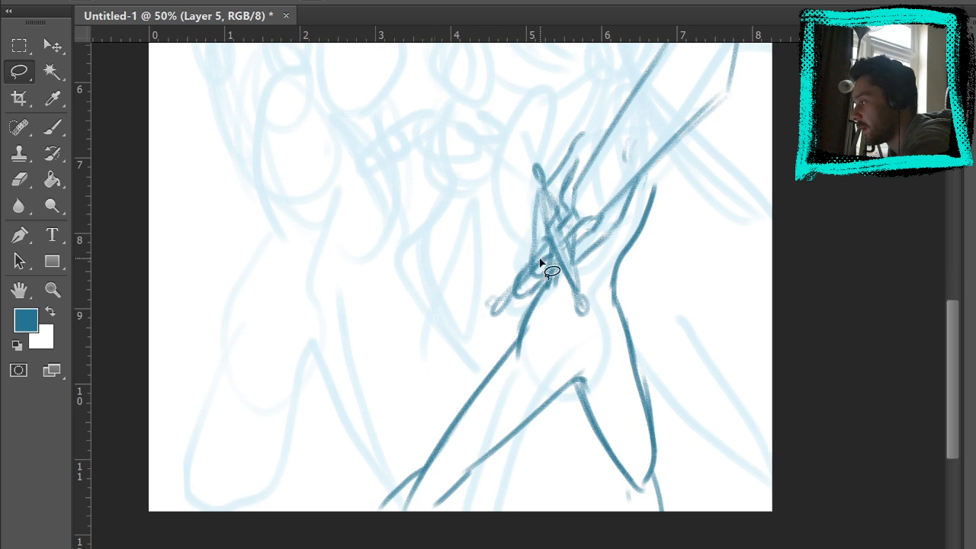
pyautogui.moveTo(514, 324)
pyautogui.mouseDown()
pyautogui.moveTo(526, 305)
pyautogui.moveTo(597, 344)
pyautogui.moveTo(697, 430)
pyautogui.moveTo(321, 491)
pyautogui.moveTo(336, 431)
pyautogui.mouseUp()
pyautogui.press('Delete')
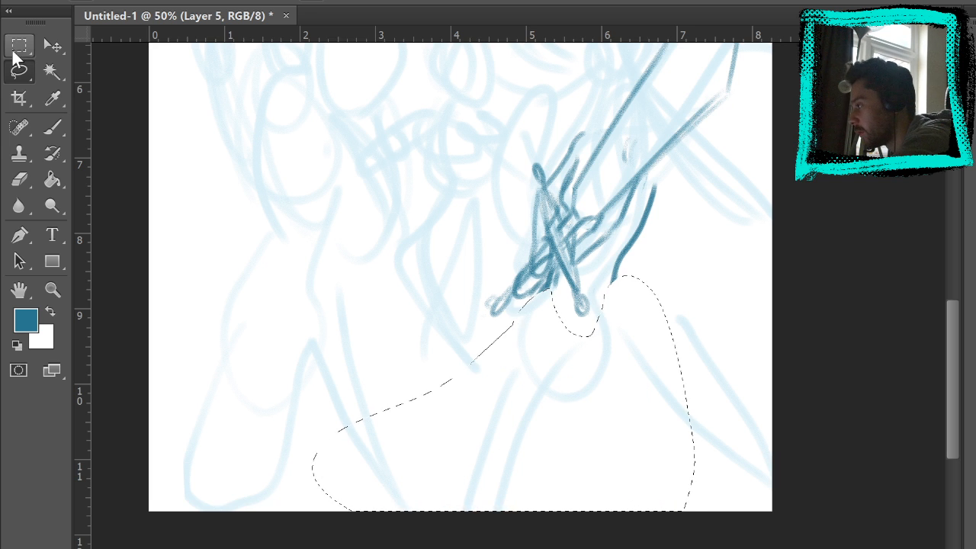
pyautogui.click(19, 45)
pyautogui.hotkey('ctrl', 'd')
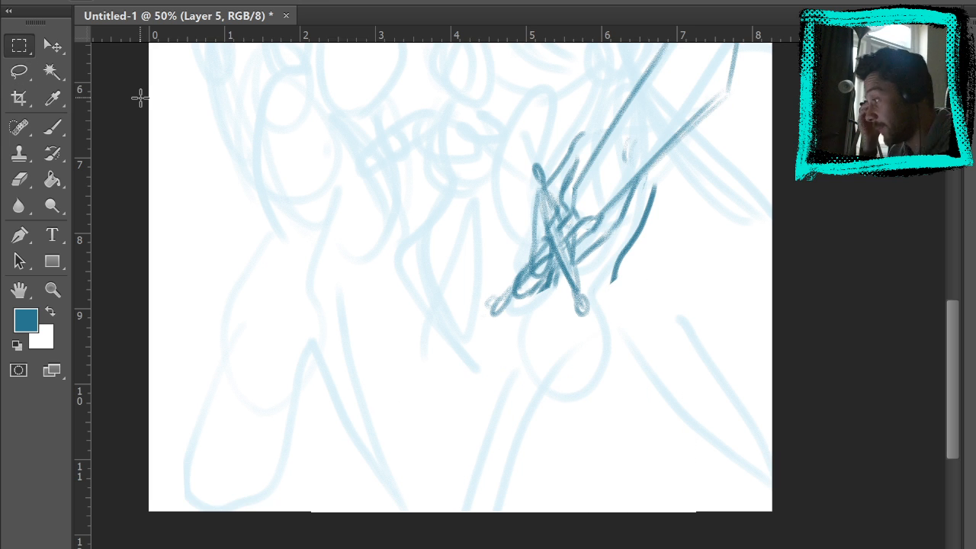
# Redraw the figure's waist and hips beneath the crossguard, with angled lines converging at the crotch.
pyautogui.click(53, 128)
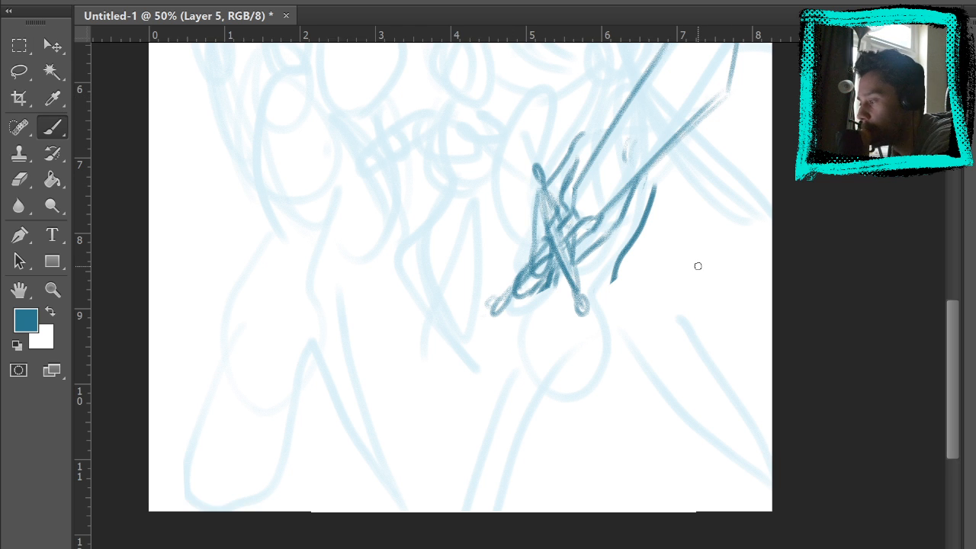
pyautogui.moveTo(645, 284)
pyautogui.mouseDown()
pyautogui.moveTo(648, 480)
pyautogui.moveTo(664, 295)
pyautogui.mouseUp()
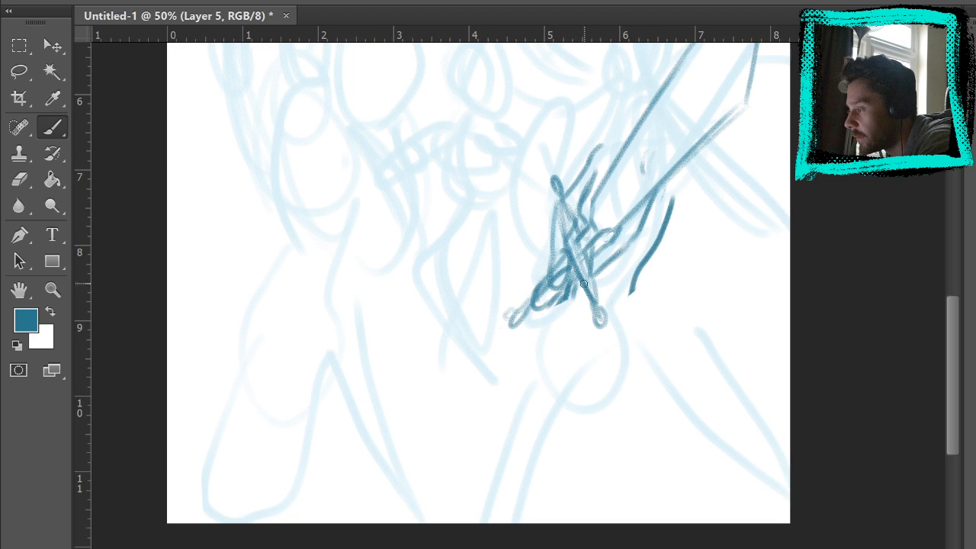
pyautogui.moveTo(573, 295); pyautogui.dragTo(556, 341)
pyautogui.moveTo(638, 290)
pyautogui.mouseDown()
pyautogui.moveTo(659, 336)
pyautogui.moveTo(638, 365)
pyautogui.moveTo(562, 350)
pyautogui.moveTo(524, 427)
pyautogui.mouseUp()
# Try sketching two thighs spreading from the hips, with a knee and lower leg on the forward leg.
pyautogui.moveTo(611, 380); pyautogui.dragTo(543, 461)
pyautogui.moveTo(556, 346); pyautogui.dragTo(530, 400)
pyautogui.moveTo(614, 374); pyautogui.dragTo(666, 443)
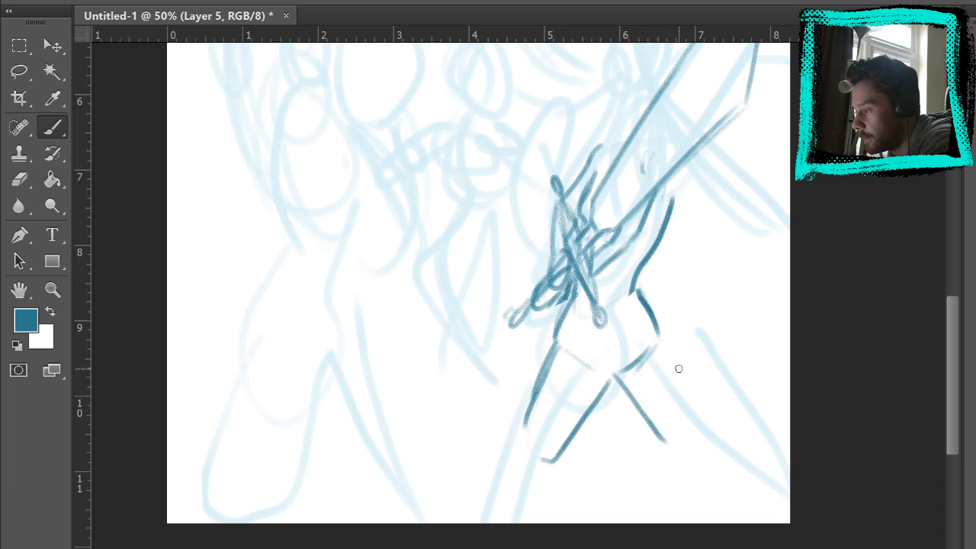
pyautogui.moveTo(662, 343)
pyautogui.mouseDown()
pyautogui.moveTo(648, 427)
pyautogui.moveTo(634, 405)
pyautogui.mouseUp()
pyautogui.moveTo(543, 393)
pyautogui.mouseDown()
pyautogui.moveTo(539, 475)
pyautogui.moveTo(521, 493)
pyautogui.moveTo(510, 486)
pyautogui.moveTo(485, 525)
pyautogui.mouseUp()
pyautogui.moveTo(552, 462); pyautogui.dragTo(516, 544)
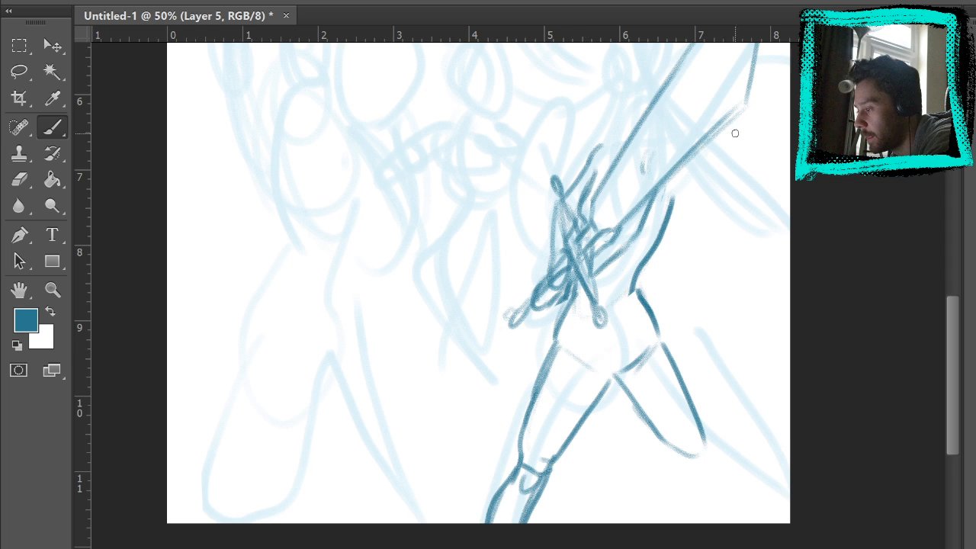
# Undo the forward lower-leg lines and try heavier leg contours running from the hips toward the page's lower edge.
pyautogui.hotkey('ctrl', 'alt', 'z')
pyautogui.hotkey('ctrl', 'alt', 'z')
pyautogui.hotkey('ctrl', 'alt', 'z')
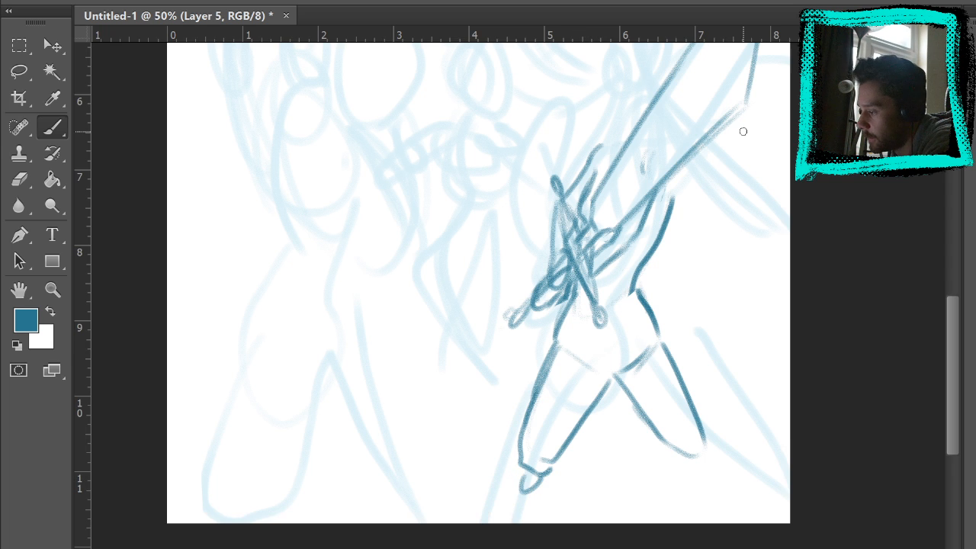
pyautogui.moveTo(573, 298)
pyautogui.mouseDown()
pyautogui.moveTo(524, 449)
pyautogui.moveTo(519, 492)
pyautogui.moveTo(549, 498)
pyautogui.moveTo(538, 530)
pyautogui.moveTo(561, 464)
pyautogui.moveTo(611, 385)
pyautogui.mouseUp()
pyautogui.moveTo(578, 451)
pyautogui.mouseDown()
pyautogui.moveTo(669, 453)
pyautogui.moveTo(709, 524)
pyautogui.mouseUp()
pyautogui.moveTo(666, 343)
pyautogui.mouseDown()
pyautogui.moveTo(717, 478)
pyautogui.moveTo(762, 525)
pyautogui.mouseUp()
pyautogui.moveTo(768, 422); pyautogui.dragTo(773, 464)
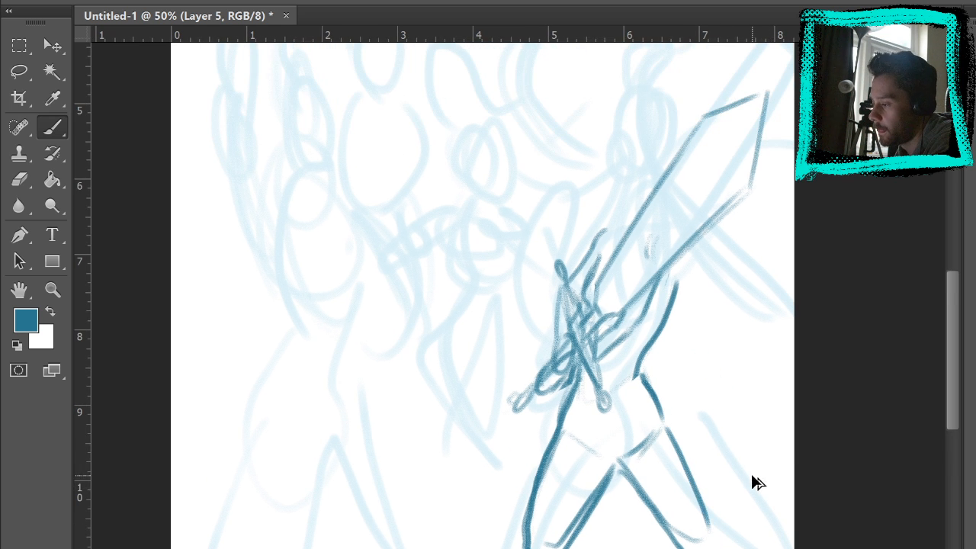
# Undo all the leg strokes back to the bare hip outline.
pyautogui.moveTo(743, 453); pyautogui.dragTo(744, 348)
pyautogui.hotkey('ctrl', 'alt', 'z')
pyautogui.hotkey('ctrl', 'alt', 'z')
pyautogui.hotkey('ctrl', 'alt', 'z')
pyautogui.hotkey('ctrl', 'alt', 'z')
pyautogui.hotkey('ctrl', 'alt', 'z')
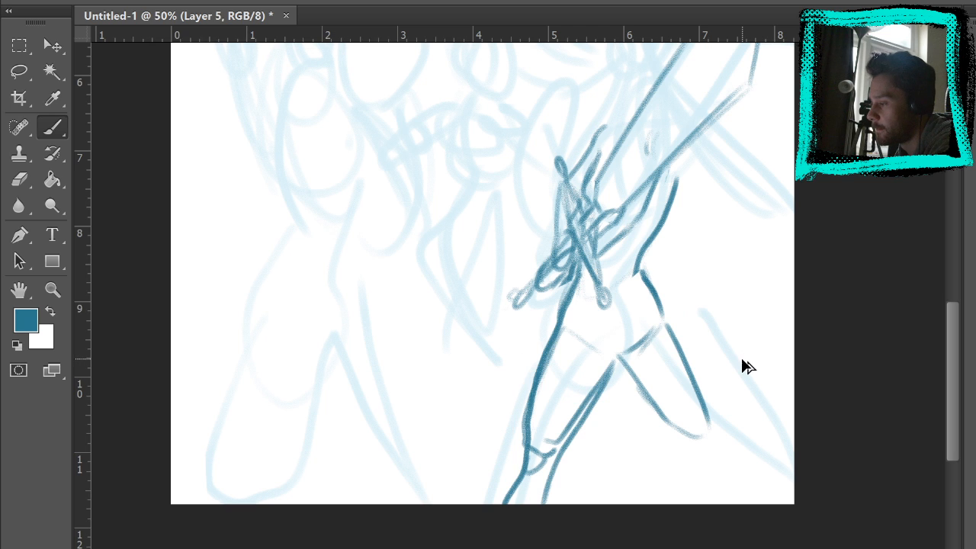
pyautogui.hotkey('ctrl', 'alt', 'z')
pyautogui.hotkey('ctrl', 'alt', 'z')
pyautogui.hotkey('ctrl', 'alt', 'z')
pyautogui.hotkey('ctrl', 'alt', 'z')
pyautogui.hotkey('ctrl', 'alt', 'z')
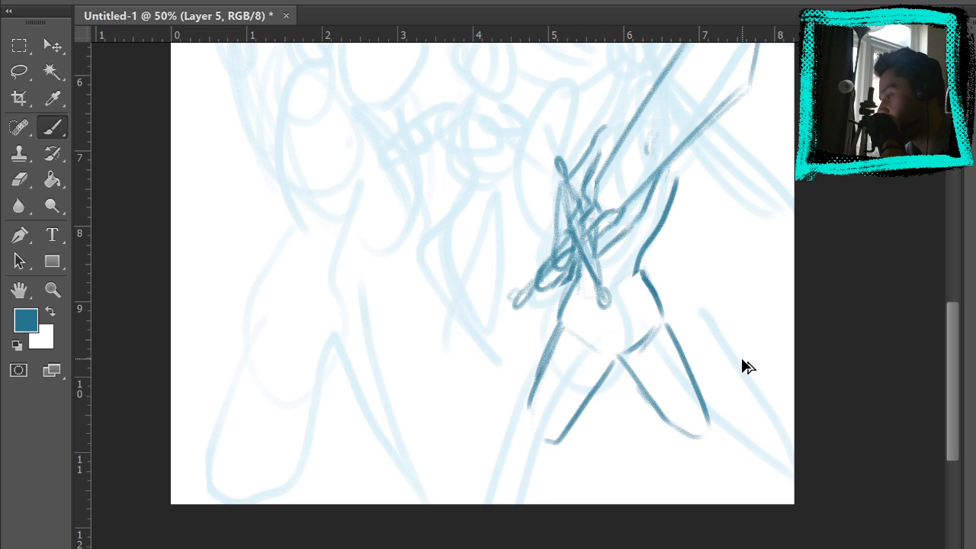
pyautogui.hotkey('ctrl', 'alt', 'z')
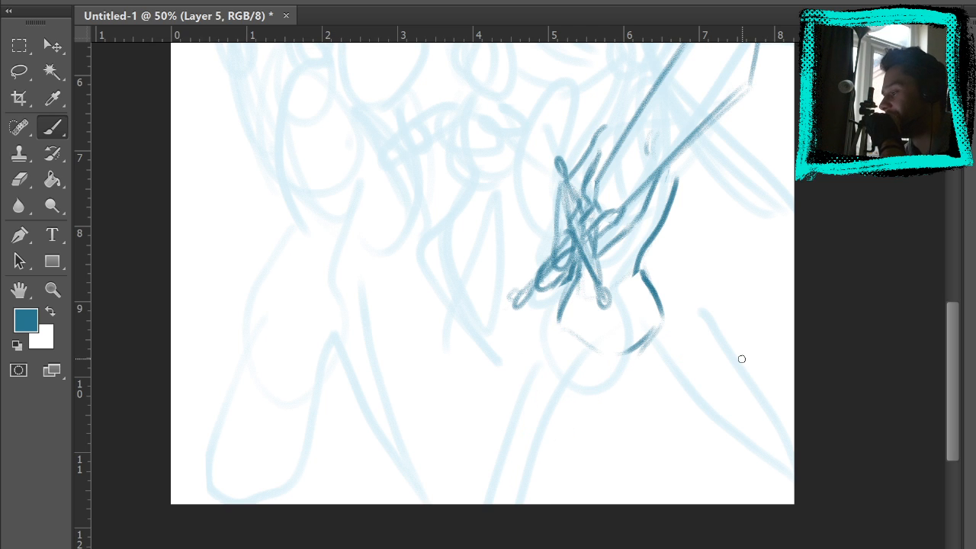
# Show the coloured character reference sheet to examine the caped sword fighter's stance, and hide it again.
pyautogui.click(975, 468)
pyautogui.moveTo(836, 287); pyautogui.dragTo(833, 364)
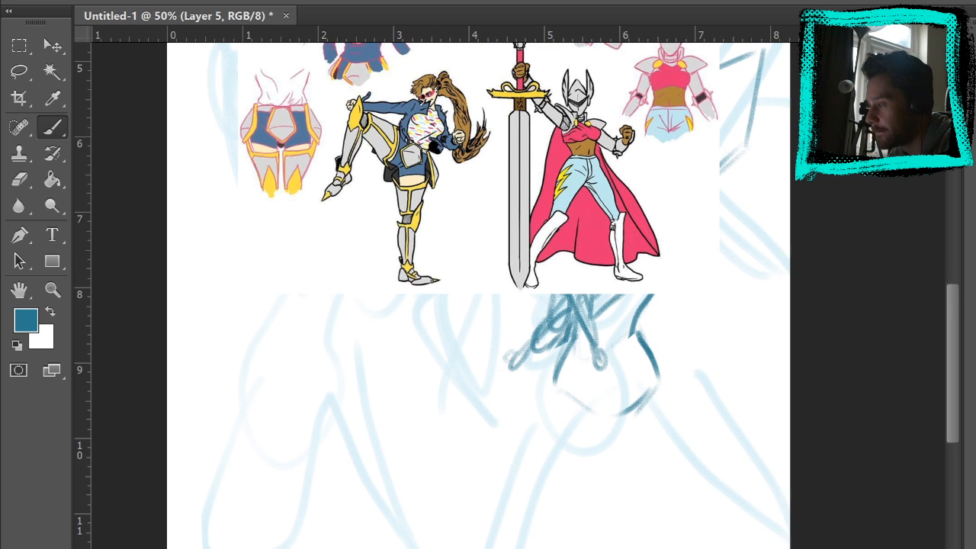
pyautogui.click(975, 467)
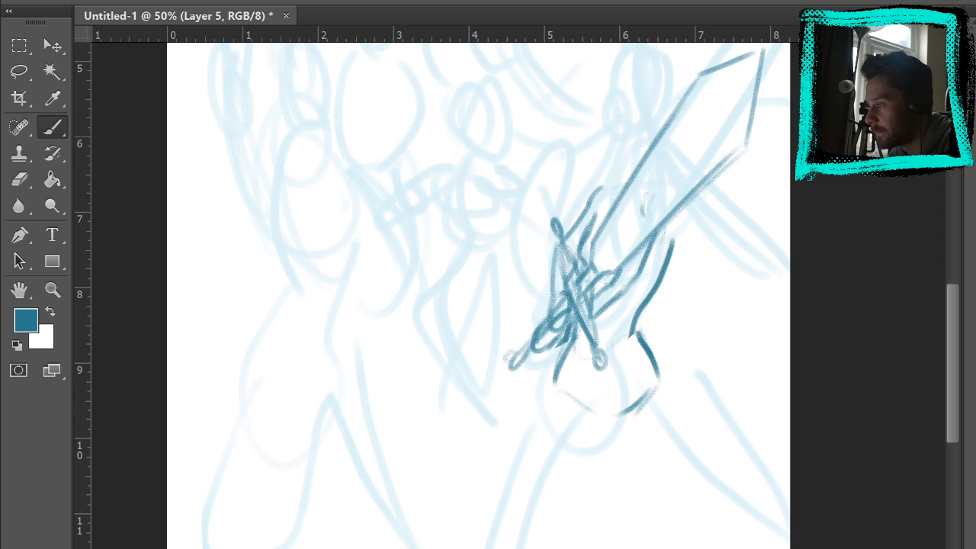
# Sketch one leg dropping nearly straight down from the hips, using two long tapering contour lines.
pyautogui.moveTo(557, 375); pyautogui.dragTo(549, 473)
pyautogui.moveTo(620, 424); pyautogui.dragTo(601, 545)
pyautogui.moveTo(560, 522); pyautogui.dragTo(568, 548)
pyautogui.moveTo(552, 456); pyautogui.dragTo(574, 546)
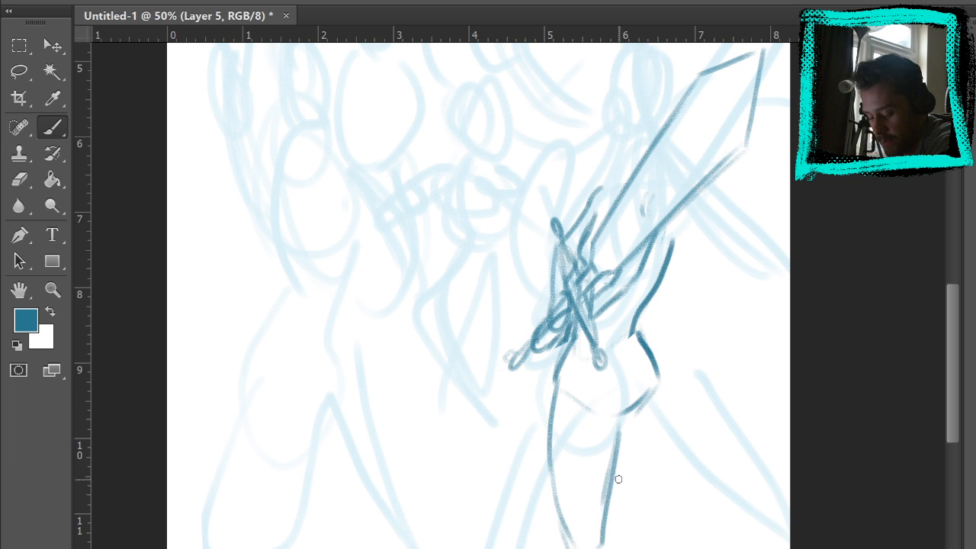
pyautogui.moveTo(549, 459)
pyautogui.mouseDown()
pyautogui.moveTo(562, 545)
pyautogui.moveTo(620, 423)
pyautogui.mouseUp()
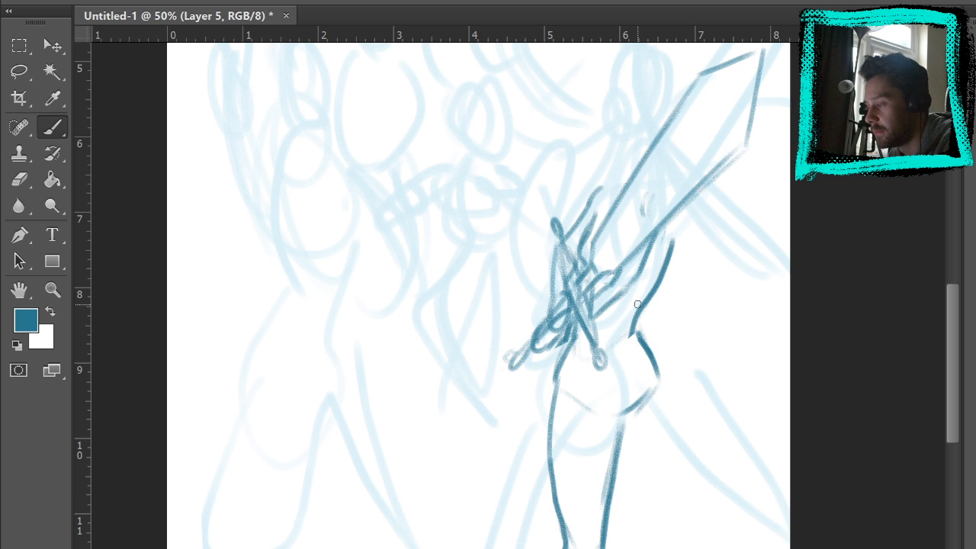
# Lasso the new leg and rotate it slightly clockwise with Free Transform so it angles outward from the hip.
pyautogui.press('l')
pyautogui.moveTo(549, 383)
pyautogui.mouseDown()
pyautogui.moveTo(643, 437)
pyautogui.moveTo(635, 547)
pyautogui.moveTo(511, 548)
pyautogui.mouseUp()
pyautogui.click(51, 45)
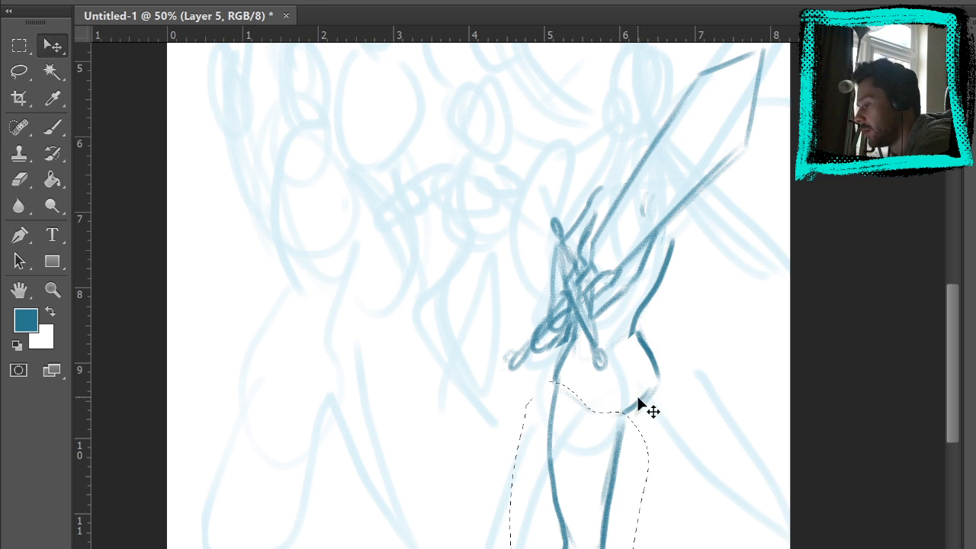
pyautogui.hotkey('ctrl', 't')
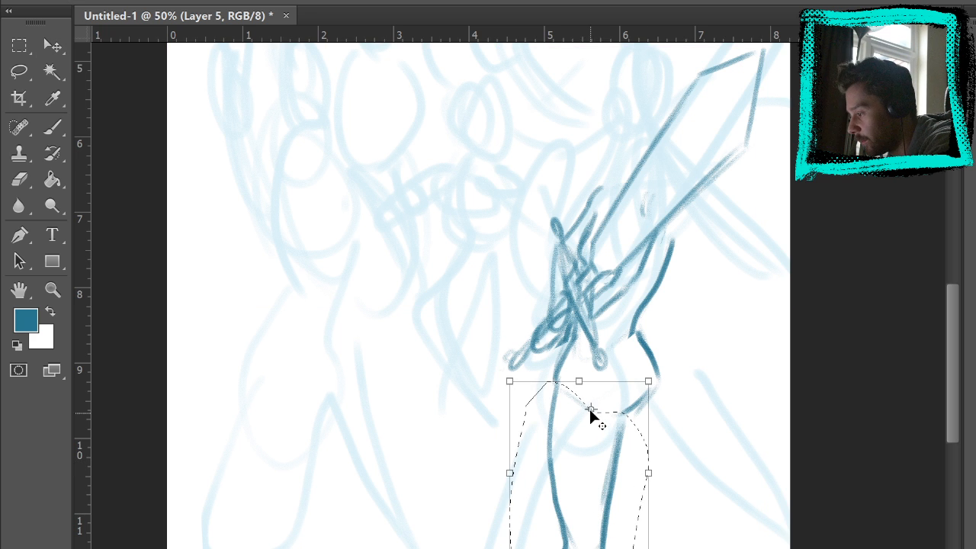
pyautogui.moveTo(721, 343)
pyautogui.mouseDown()
pyautogui.moveTo(733, 360)
pyautogui.moveTo(704, 379)
pyautogui.mouseUp()
pyautogui.moveTo(619, 439); pyautogui.dragTo(614, 428)
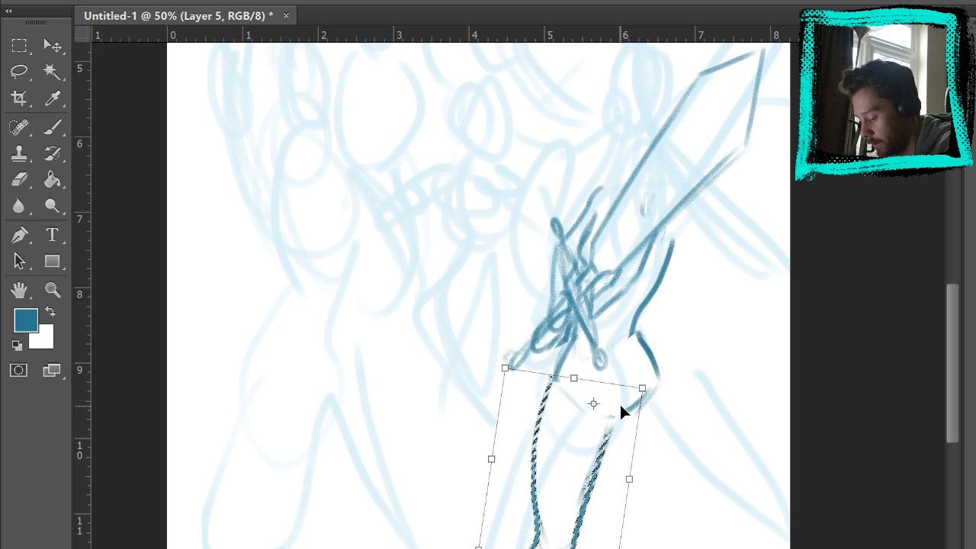
# Nudge the leg right to meet the hip, rotate it farther clockwise about its upper end, apply the transform, and deselect.
pyautogui.press('Right')
pyautogui.press('Right')
pyautogui.press('Right')
pyautogui.press('Right')
pyautogui.press('Right')
pyautogui.press('Right')
pyautogui.press('Right')
pyautogui.press('Right')
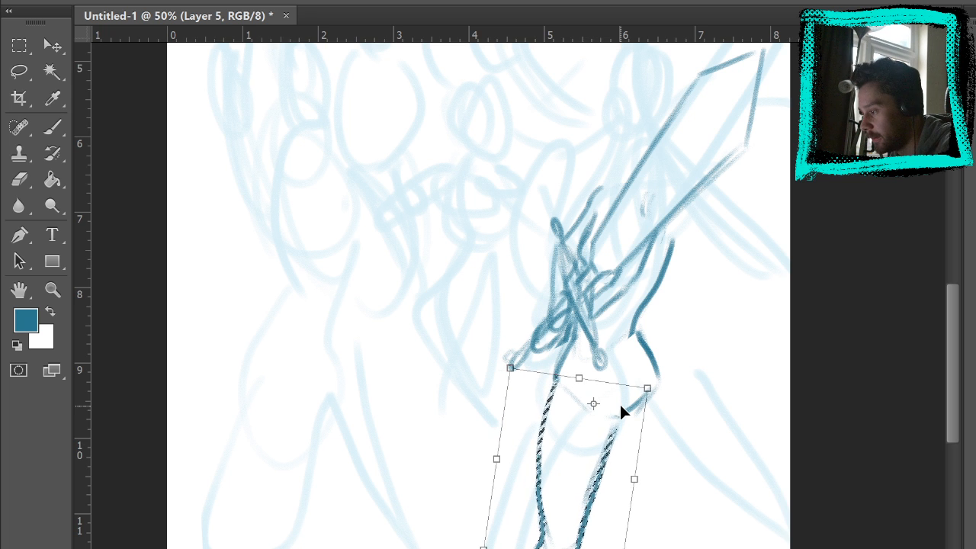
pyautogui.moveTo(656, 362); pyautogui.dragTo(702, 416)
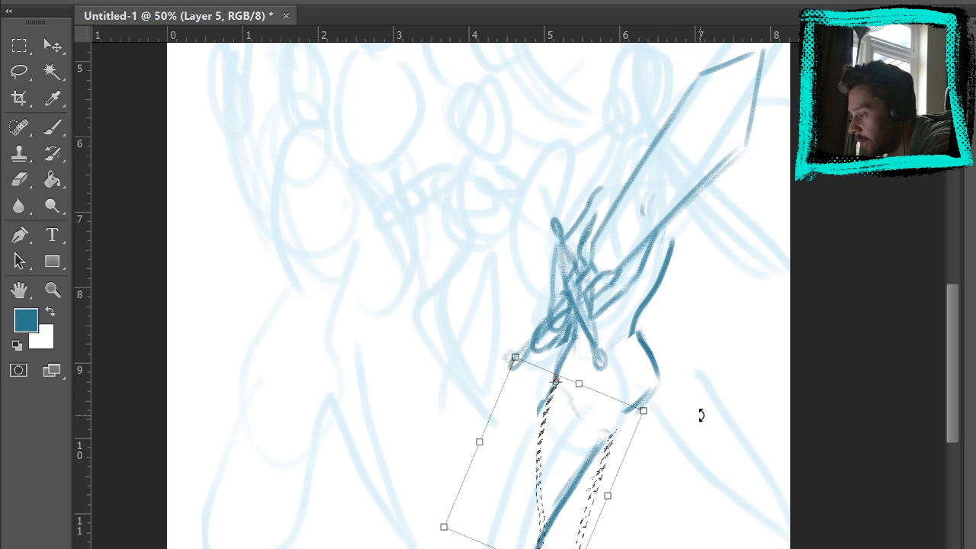
pyautogui.click(839, 1)
pyautogui.hotkey('ctrl', 'd')
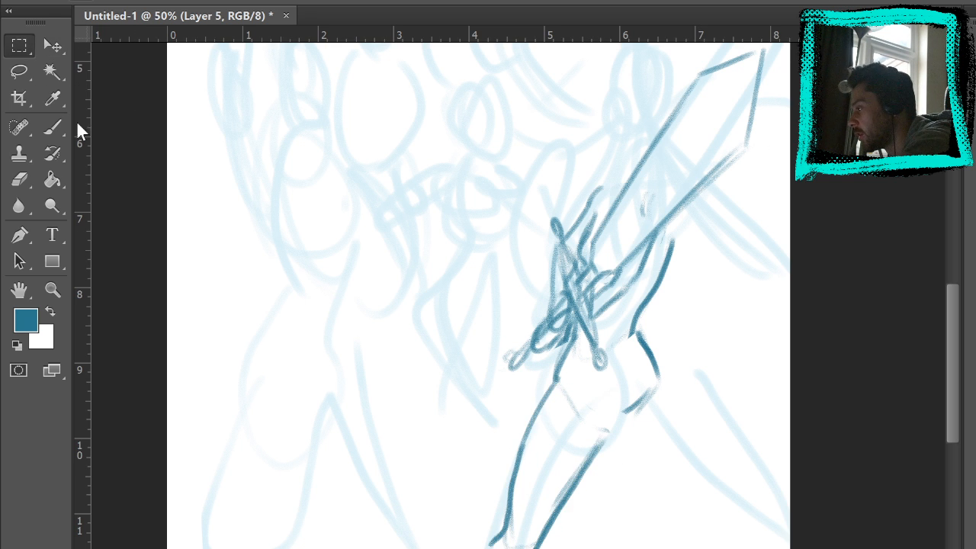
pyautogui.press('b')
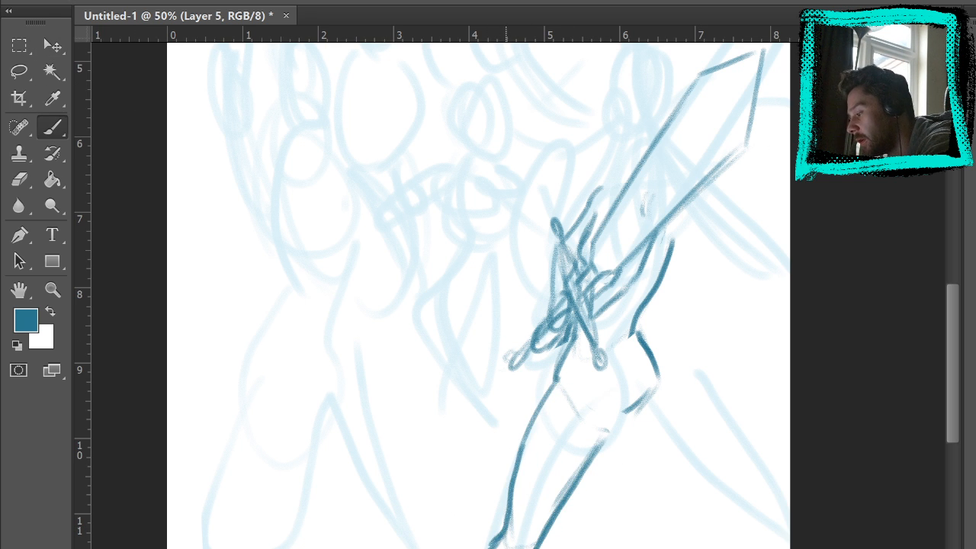
# Sketch the right-hand figure's second leg stepping outward from the hip, with a tapering thigh, a bent knee and the start of the shin.
pyautogui.moveTo(595, 454)
pyautogui.mouseDown()
pyautogui.moveTo(619, 429)
pyautogui.moveTo(675, 495)
pyautogui.mouseUp()
pyautogui.moveTo(660, 374); pyautogui.dragTo(709, 468)
pyautogui.moveTo(671, 400); pyautogui.dragTo(717, 480)
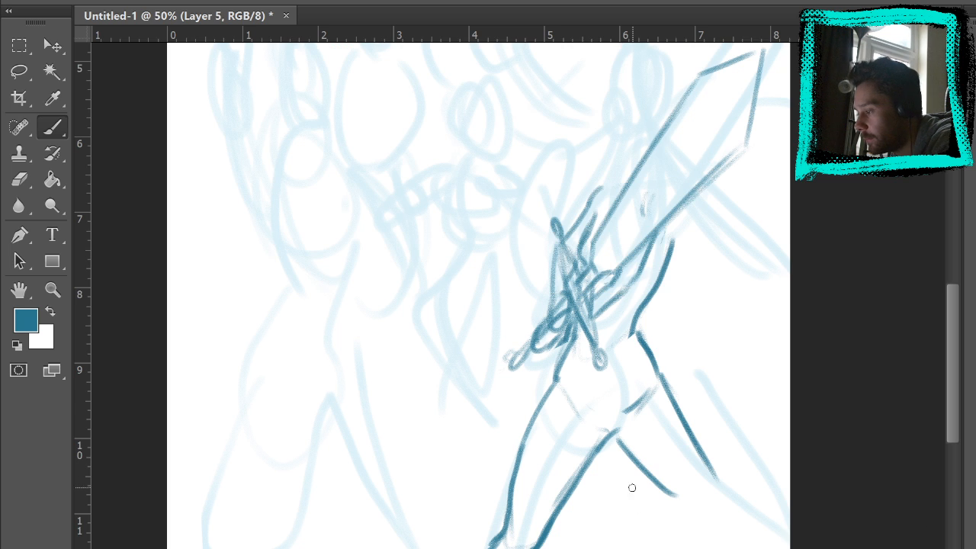
pyautogui.moveTo(618, 438); pyautogui.dragTo(699, 512)
pyautogui.moveTo(700, 516); pyautogui.dragTo(701, 548)
pyautogui.moveTo(695, 497); pyautogui.dragTo(705, 546)
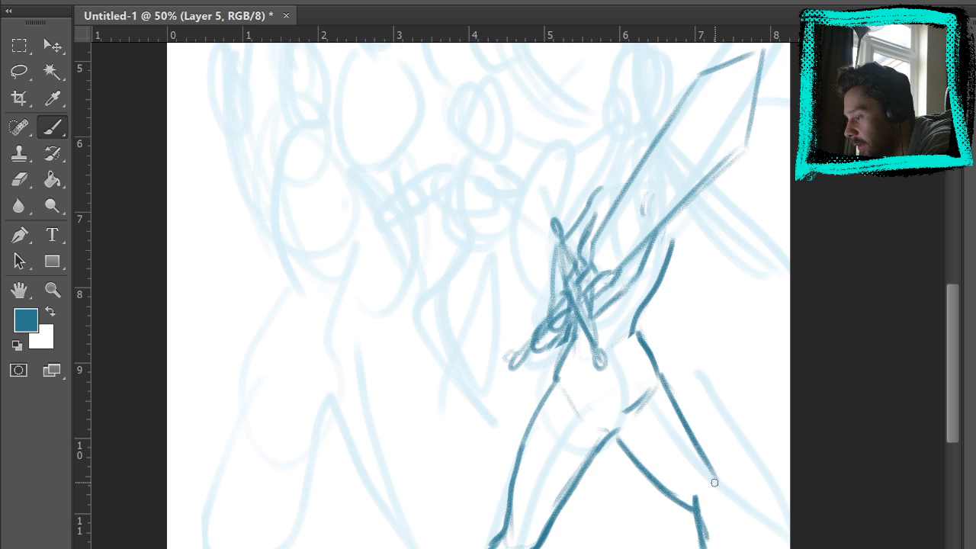
pyautogui.moveTo(712, 473)
pyautogui.mouseDown()
pyautogui.moveTo(728, 503)
pyautogui.moveTo(726, 547)
pyautogui.mouseUp()
pyautogui.moveTo(696, 517)
pyautogui.mouseDown()
pyautogui.moveTo(722, 496)
pyautogui.moveTo(688, 430)
pyautogui.mouseUp()
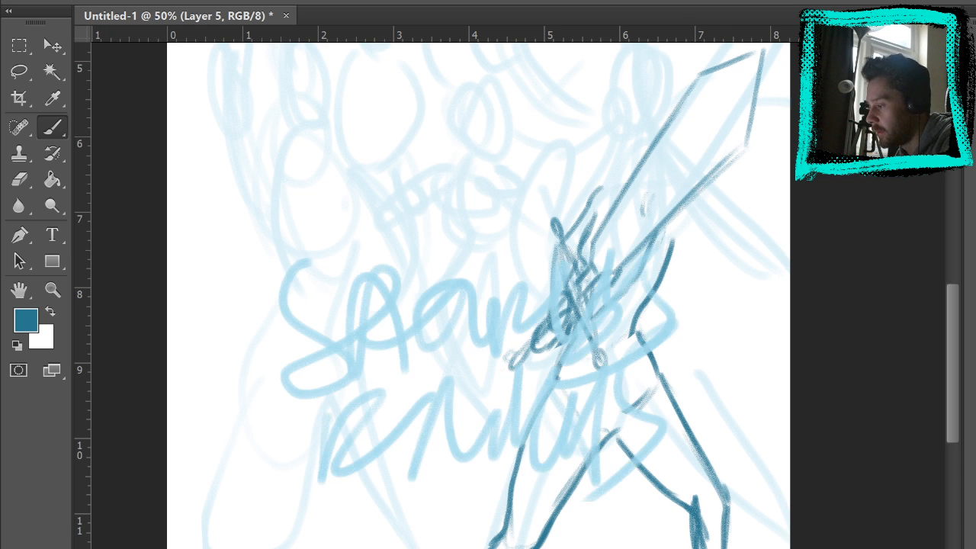
# Show the title lettering over the sketch, move it lower on the page, and hide it again.
pyautogui.moveTo(952, 419); pyautogui.dragTo(975, 412)
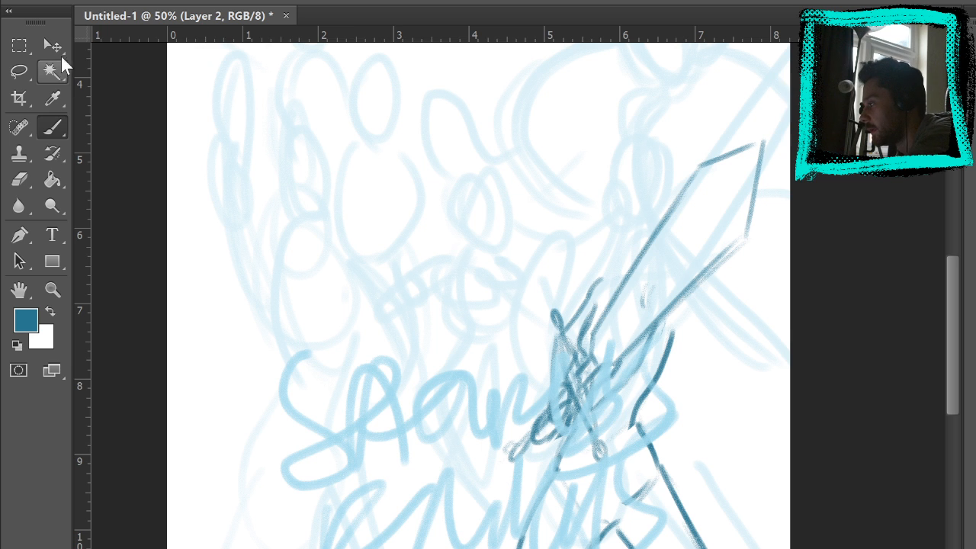
pyautogui.click(58, 51)
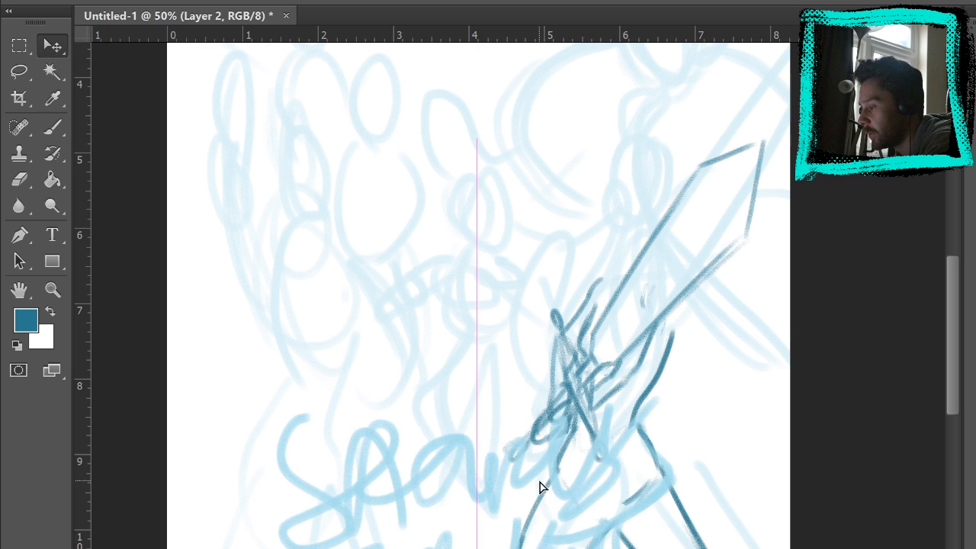
pyautogui.scroll(-6, 954, 334)
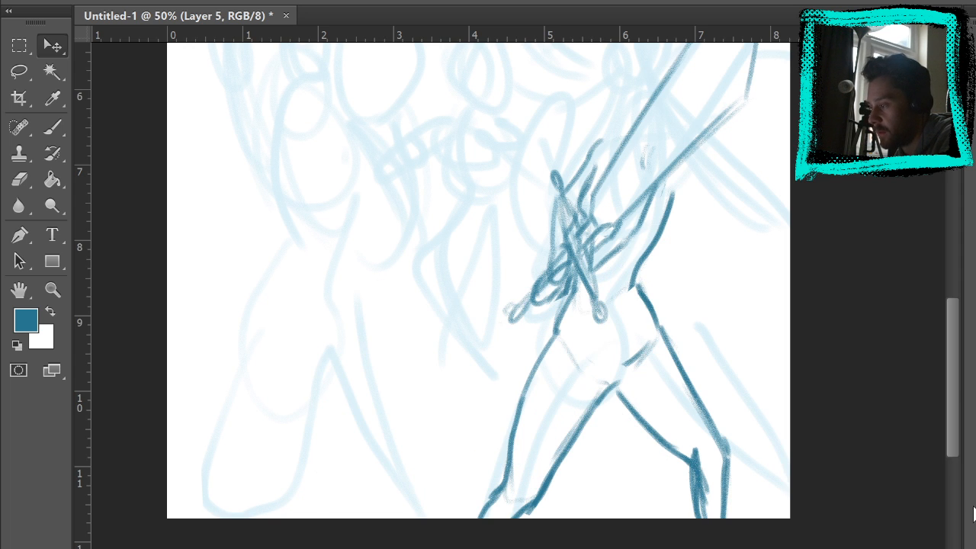
# Sketch the figure's bent arm from the rounded shoulder through the elbow to the sword grip, and outline the head and neck.
pyautogui.scroll(4, 950, 358)
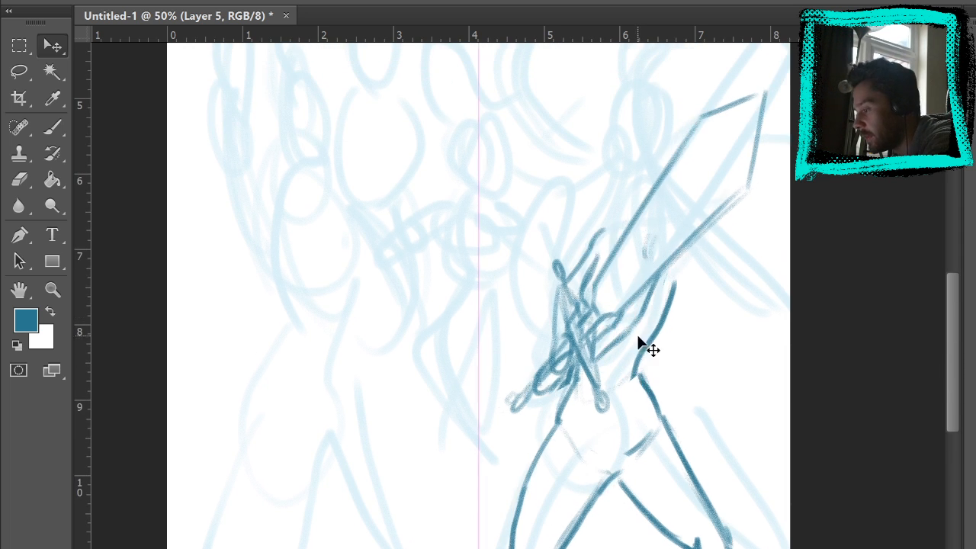
pyautogui.moveTo(663, 360)
pyautogui.mouseDown()
pyautogui.moveTo(641, 353)
pyautogui.moveTo(676, 270)
pyautogui.moveTo(672, 288)
pyautogui.mouseUp()
pyautogui.click(44, 128)
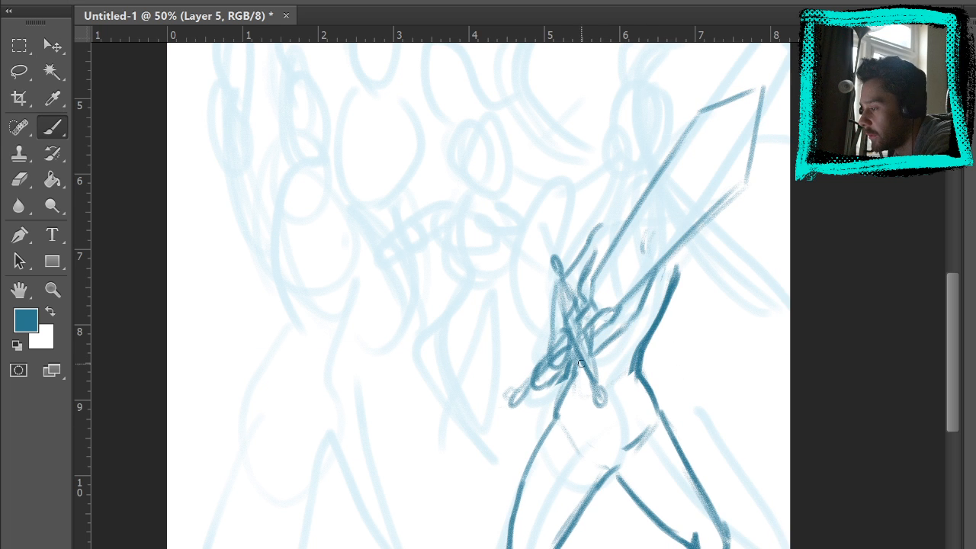
pyautogui.moveTo(575, 379); pyautogui.dragTo(646, 336)
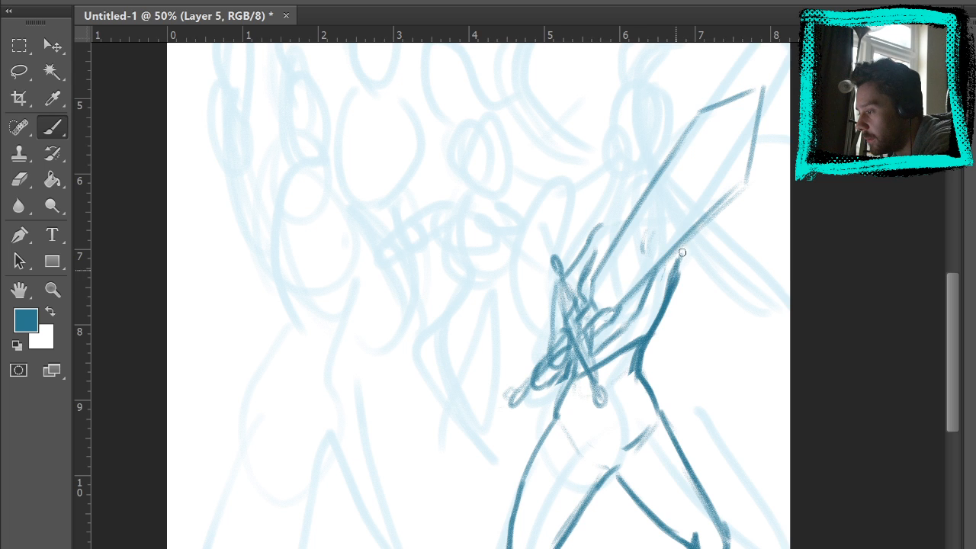
pyautogui.moveTo(575, 381)
pyautogui.mouseDown()
pyautogui.moveTo(660, 331)
pyautogui.moveTo(622, 357)
pyautogui.moveTo(617, 343)
pyautogui.moveTo(583, 360)
pyautogui.moveTo(635, 327)
pyautogui.moveTo(643, 345)
pyautogui.moveTo(642, 297)
pyautogui.moveTo(633, 325)
pyautogui.moveTo(655, 279)
pyautogui.mouseUp()
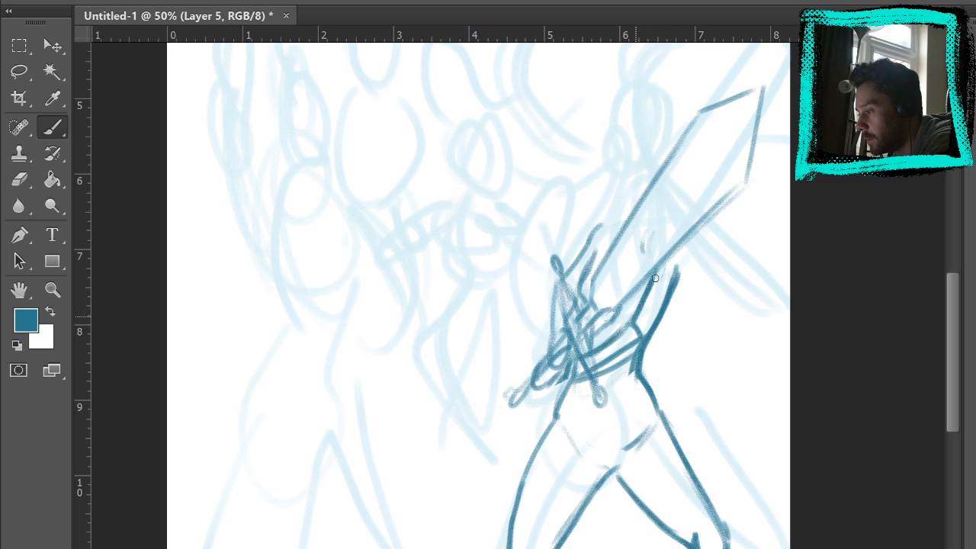
pyautogui.moveTo(682, 245); pyautogui.dragTo(676, 289)
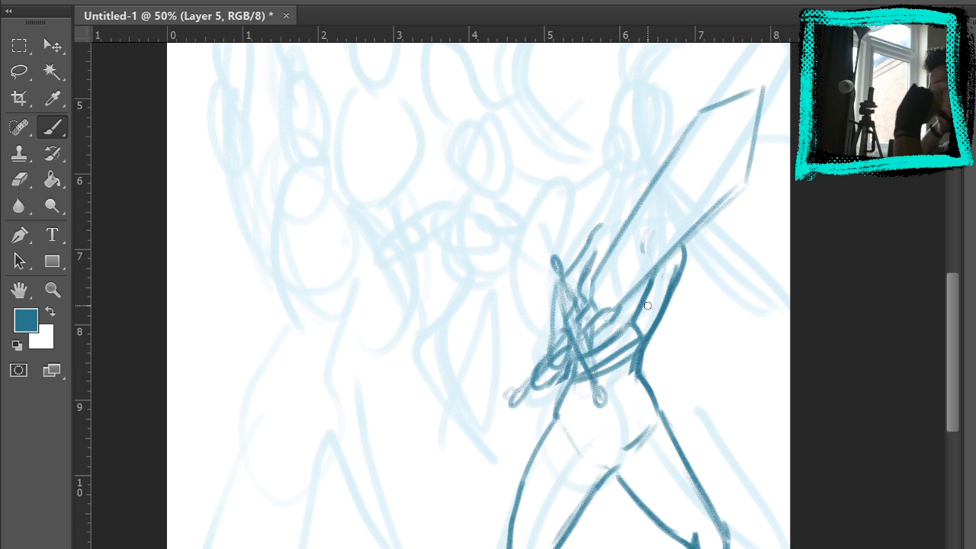
pyautogui.moveTo(602, 224)
pyautogui.mouseDown()
pyautogui.moveTo(617, 216)
pyautogui.moveTo(603, 173)
pyautogui.mouseUp()
pyautogui.moveTo(621, 210)
pyautogui.mouseDown()
pyautogui.moveTo(592, 147)
pyautogui.moveTo(604, 175)
pyautogui.moveTo(600, 150)
pyautogui.moveTo(641, 197)
pyautogui.moveTo(628, 138)
pyautogui.moveTo(613, 220)
pyautogui.moveTo(638, 183)
pyautogui.mouseUp()
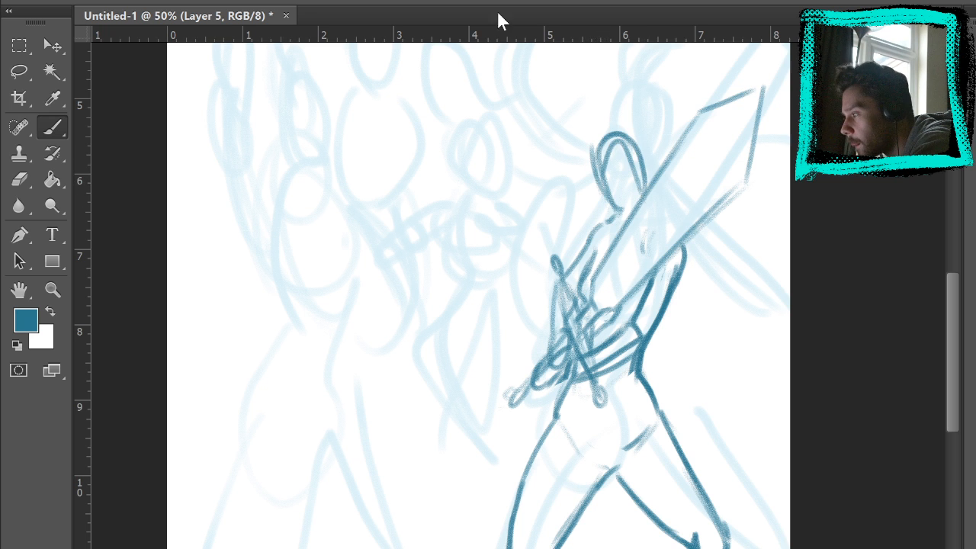
# Lasso both legs of the sword fighter below the waist.
pyautogui.click(464, 135)
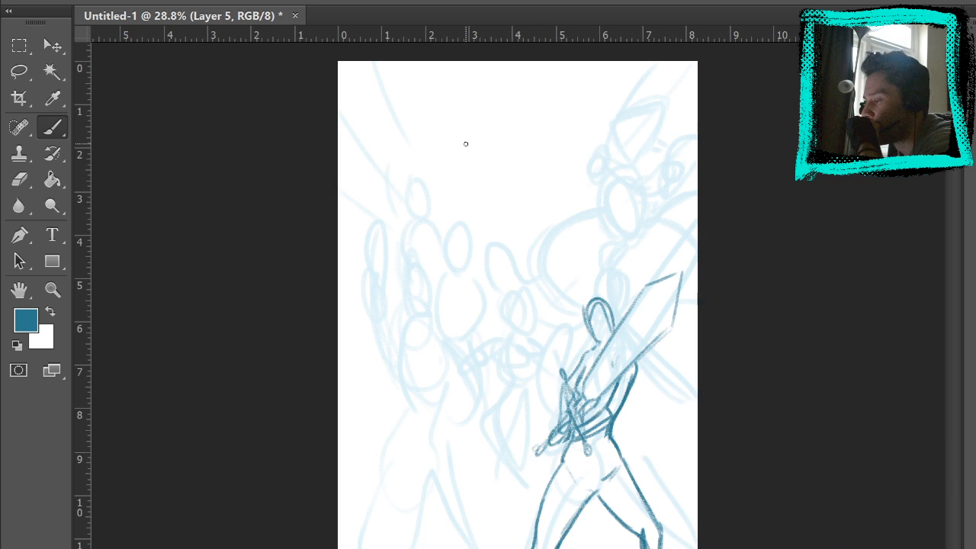
pyautogui.click(19, 71)
pyautogui.moveTo(563, 455)
pyautogui.mouseDown()
pyautogui.moveTo(605, 456)
pyautogui.moveTo(642, 444)
pyautogui.moveTo(672, 542)
pyautogui.moveTo(592, 456)
pyautogui.mouseUp()
pyautogui.hotkey('ctrl', 't')
pyautogui.moveTo(672, 548); pyautogui.dragTo(646, 545)
pyautogui.moveTo(609, 485); pyautogui.dragTo(620, 479)
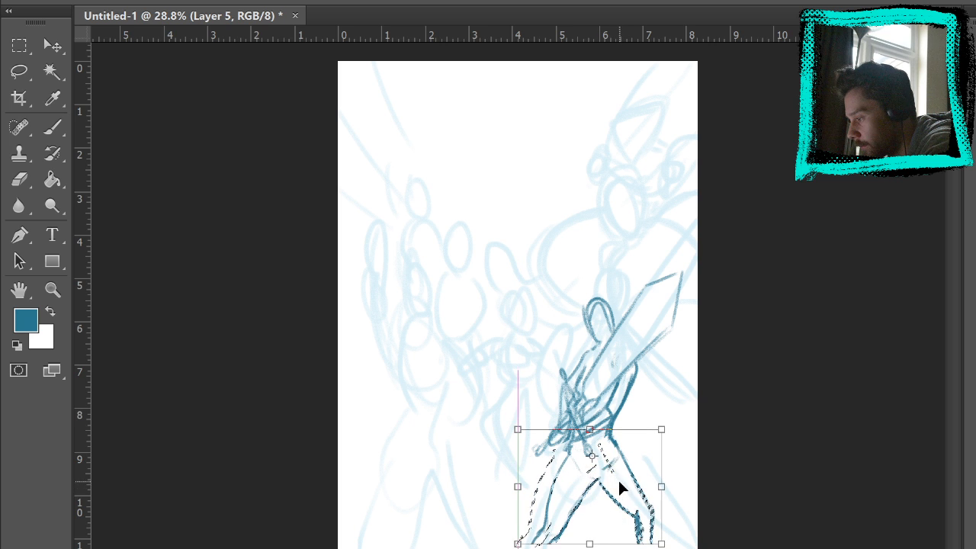
pyautogui.hotkey('ctrl', 'z')
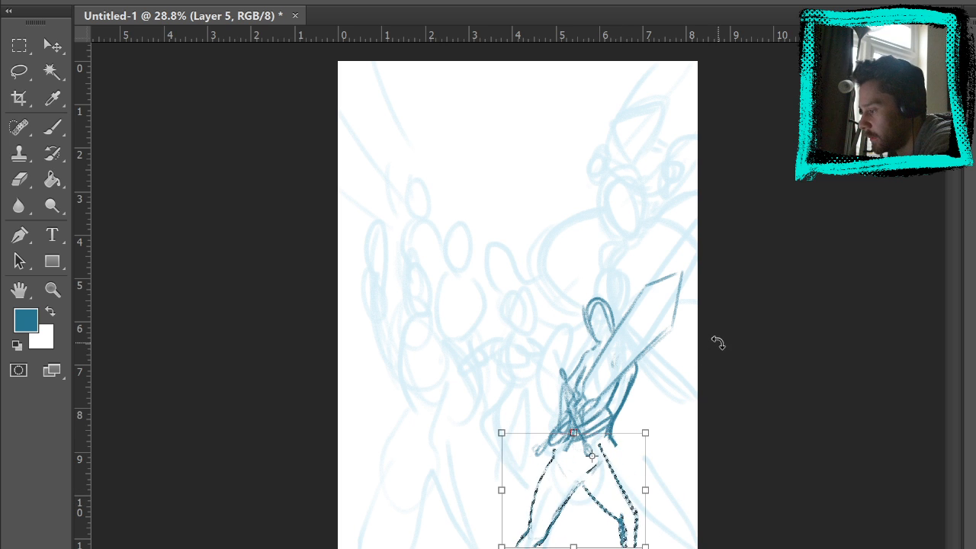
pyautogui.hotkey('ctrl', 'z')
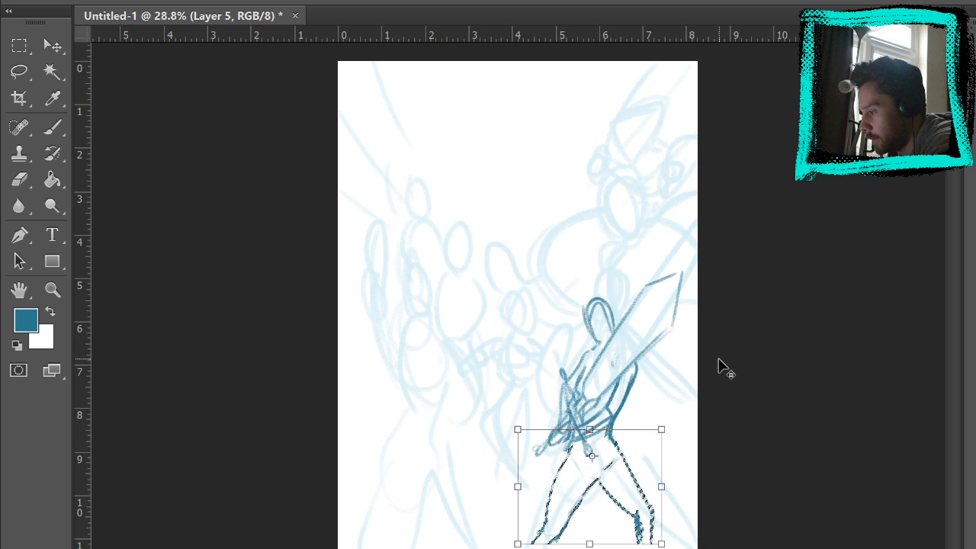
pyautogui.click(814, 3)
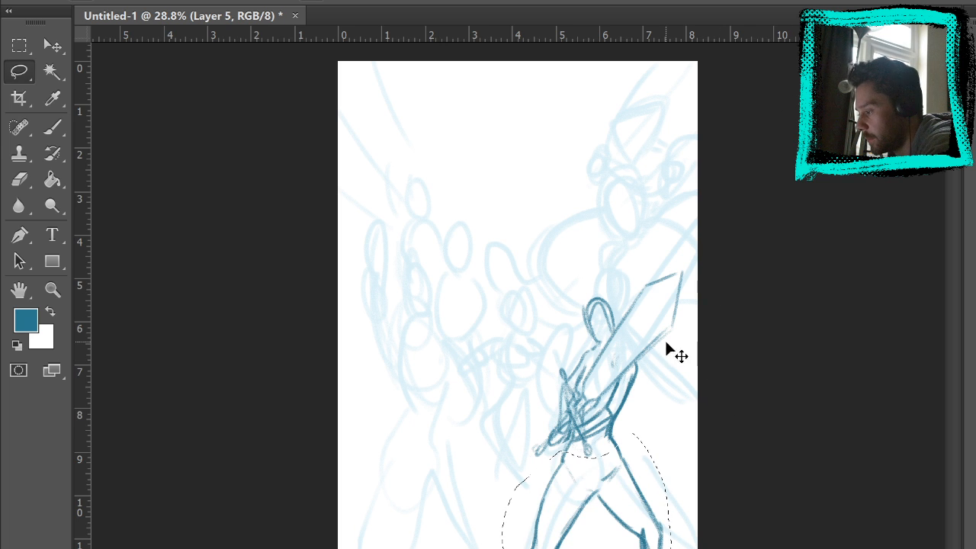
# Scale the lassoed legs down slightly with Free Transform, apply the transform, and deselect.
pyautogui.hotkey('ctrl', 't')
pyautogui.hotkey('ctrl', 't')
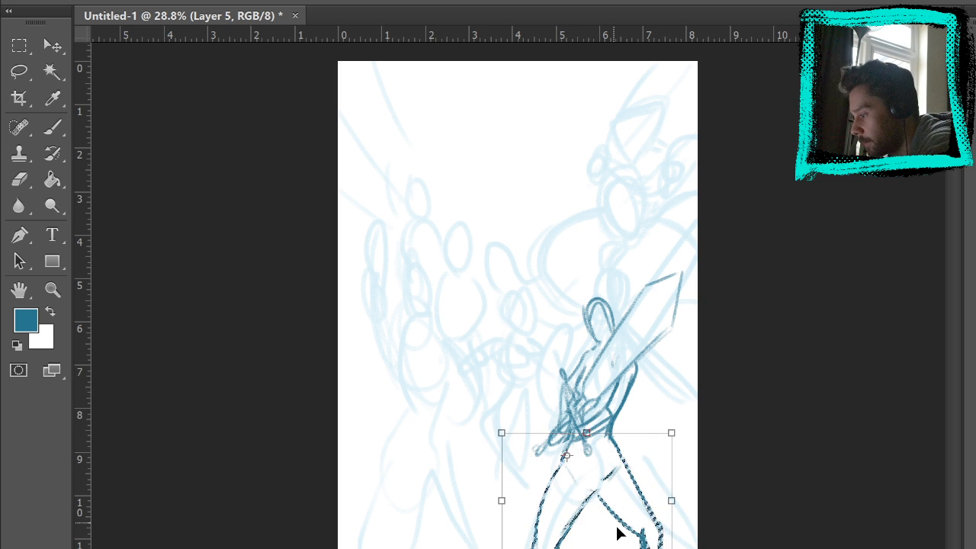
pyautogui.moveTo(673, 548); pyautogui.dragTo(655, 546)
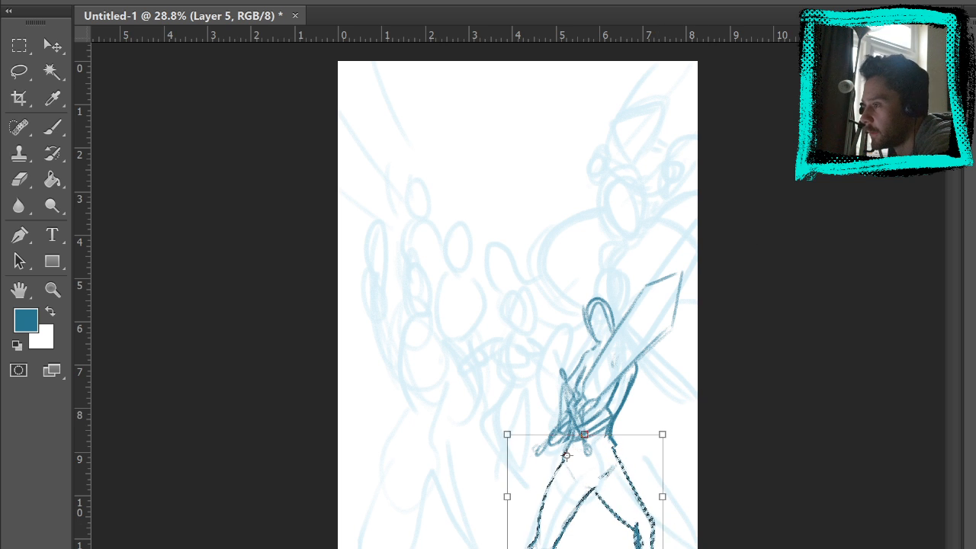
pyautogui.press('Return')
pyautogui.click(19, 46)
pyautogui.click(161, 142)
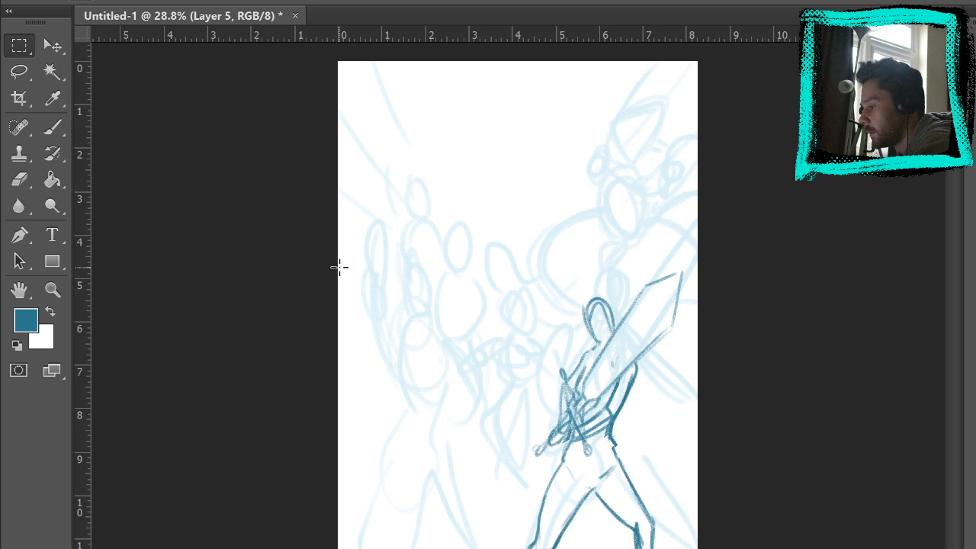
# Lasso the legs again, move them slightly up and left to meet the waist, and deselect.
pyautogui.press('v')
pyautogui.moveTo(621, 518)
pyautogui.mouseDown()
pyautogui.moveTo(621, 500)
pyautogui.moveTo(633, 534)
pyautogui.mouseUp()
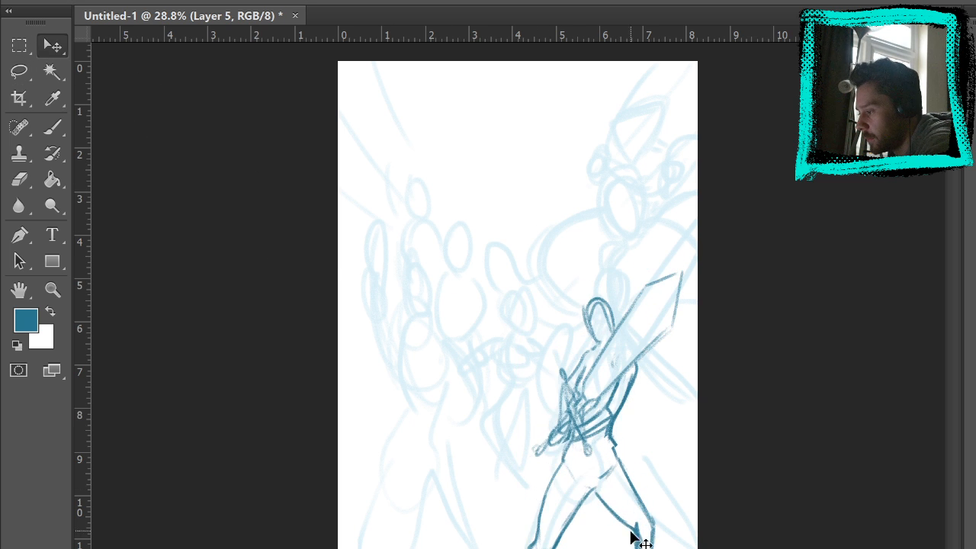
pyautogui.press('m')
pyautogui.click(23, 74)
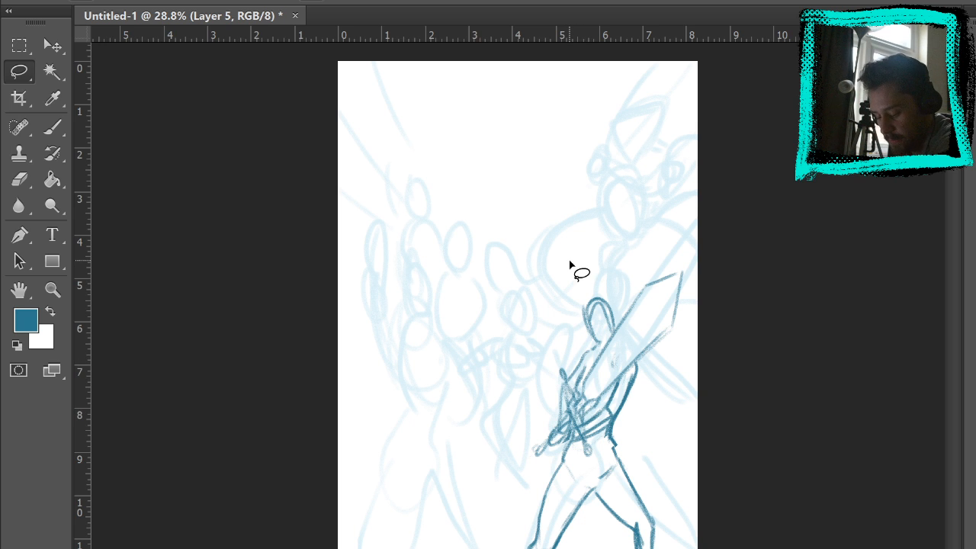
pyautogui.moveTo(538, 476)
pyautogui.mouseDown()
pyautogui.moveTo(571, 464)
pyautogui.moveTo(595, 471)
pyautogui.moveTo(641, 453)
pyautogui.moveTo(677, 548)
pyautogui.moveTo(503, 548)
pyautogui.moveTo(532, 483)
pyautogui.mouseUp()
pyautogui.click(52, 45)
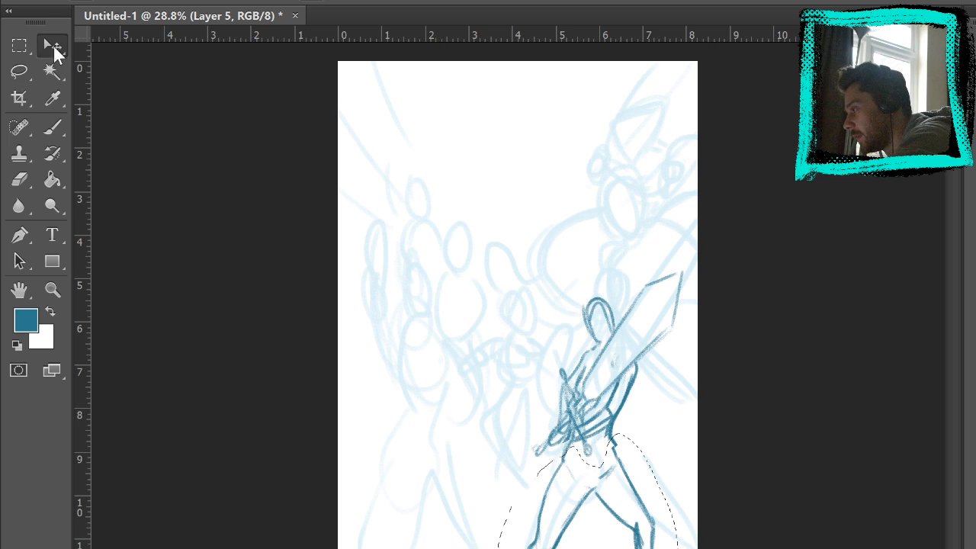
pyautogui.moveTo(686, 505)
pyautogui.mouseDown()
pyautogui.moveTo(636, 510)
pyautogui.moveTo(644, 496)
pyautogui.mouseUp()
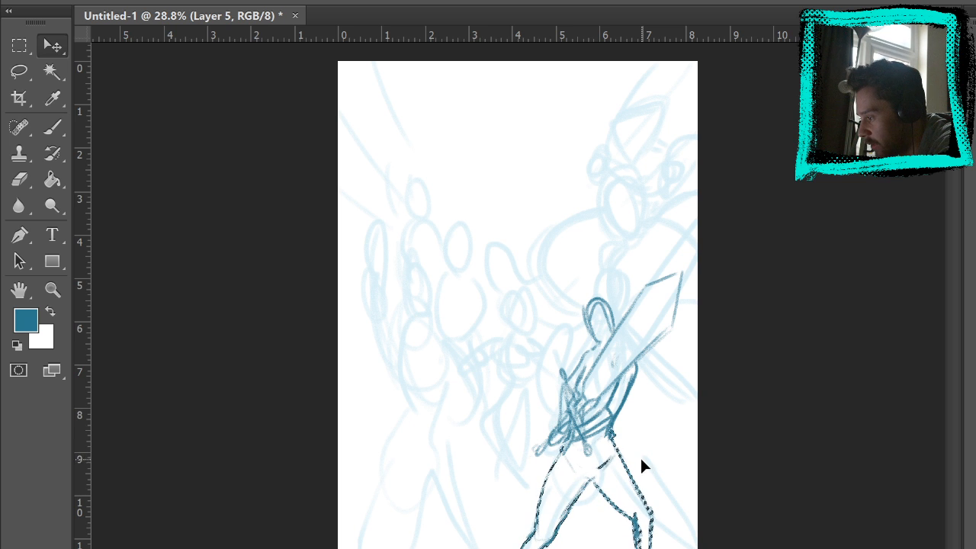
pyautogui.click(20, 47)
pyautogui.hotkey('ctrl', 'd')
# Redraw the outer hip contour as a fuller curve from waist to thigh, and erase the overlapping old line.
pyautogui.click(53, 130)
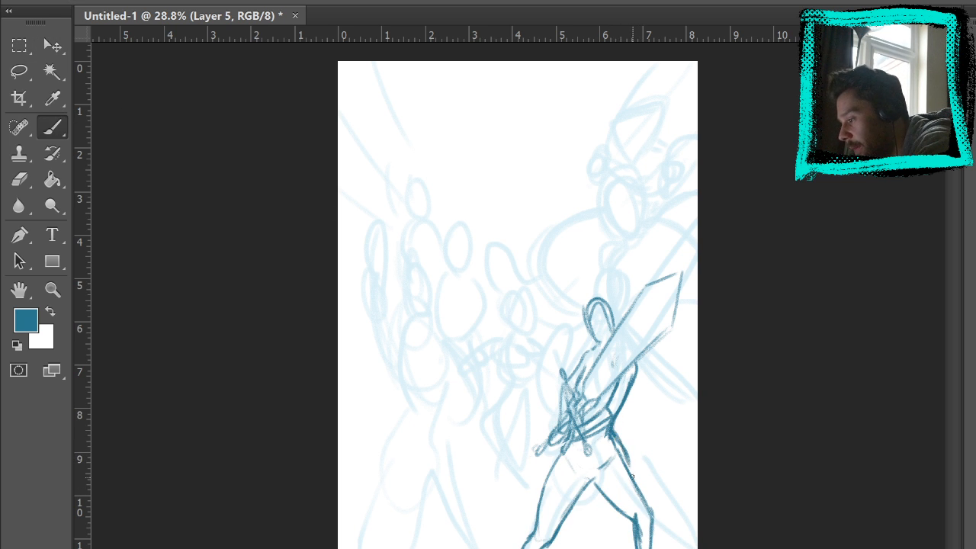
pyautogui.click(26, 183)
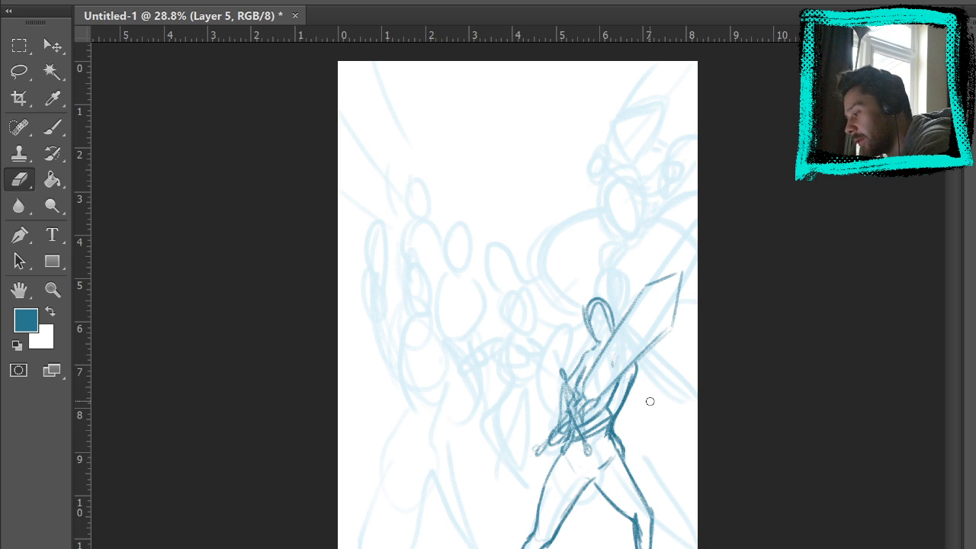
pyautogui.moveTo(614, 456); pyautogui.dragTo(619, 466)
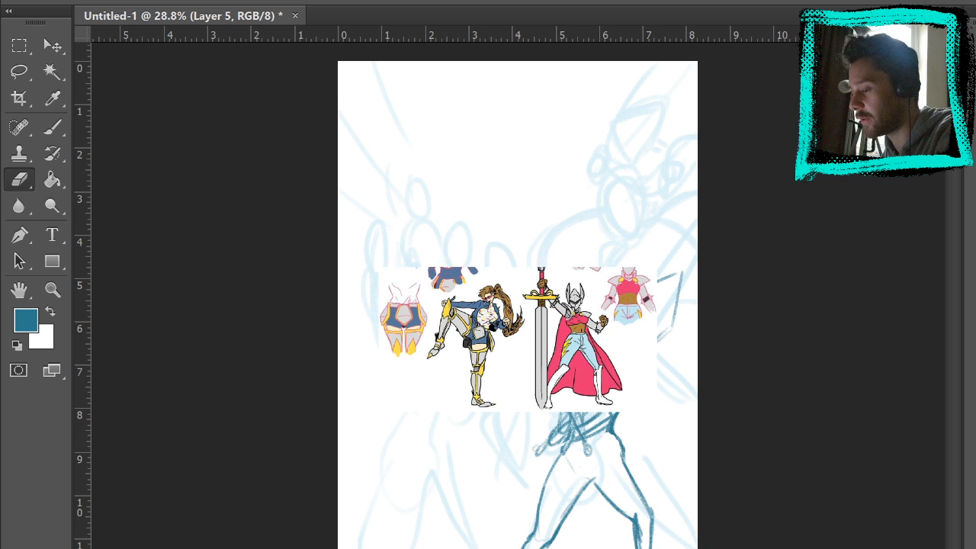
# Check the coloured reference sheet, and erase the extra line along the forearm between the sword guard and the elbow.
pyautogui.press('b')
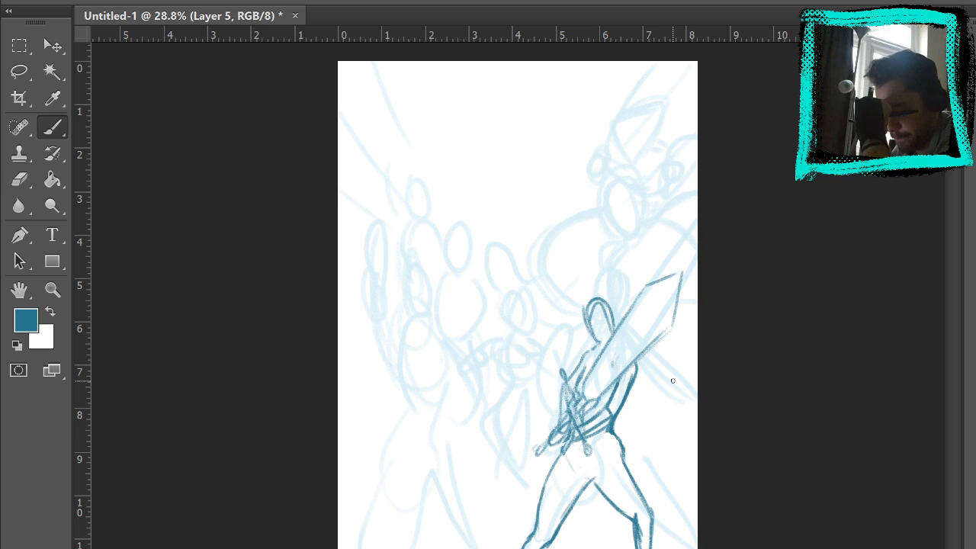
pyautogui.click(52, 290)
pyautogui.click(619, 381)
pyautogui.click(625, 419)
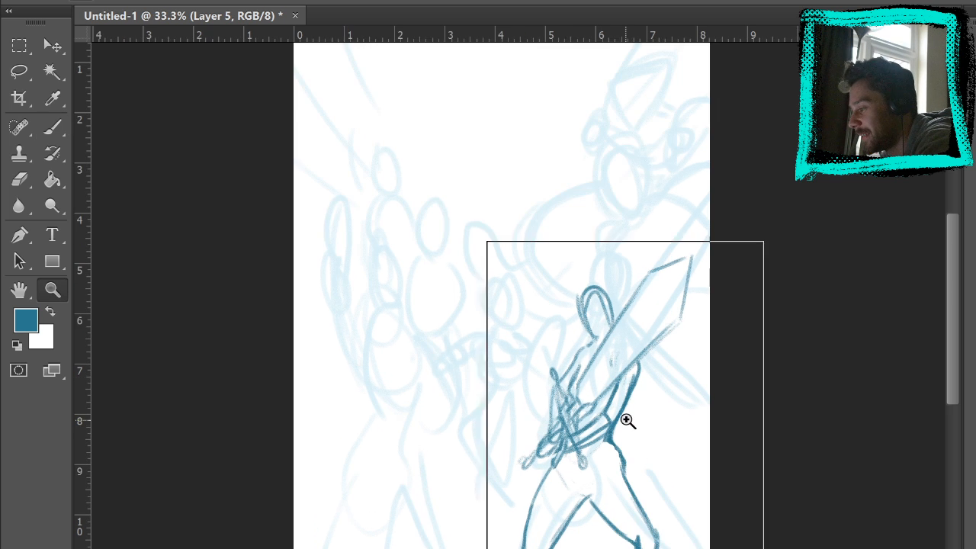
pyautogui.click(646, 432)
pyautogui.click(632, 434)
pyautogui.press('e')
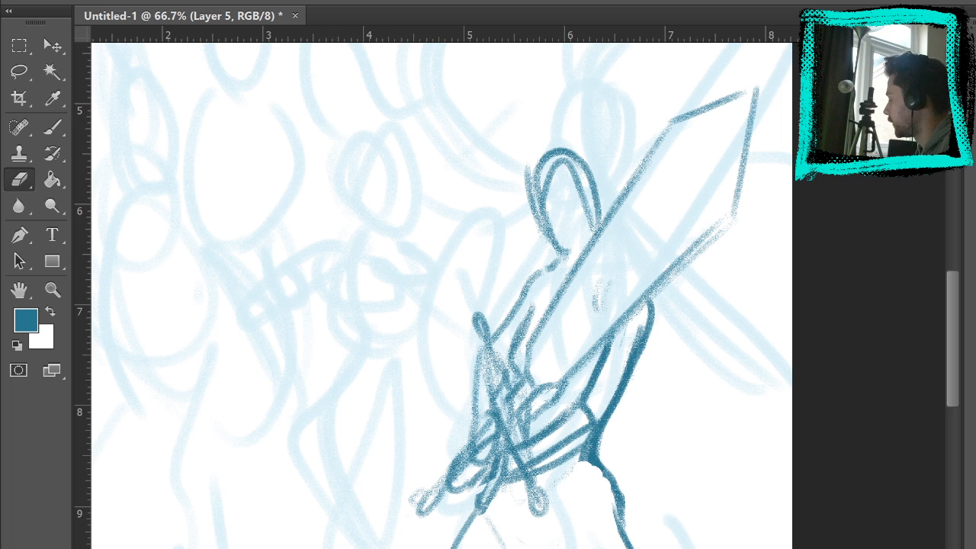
pyautogui.moveTo(514, 477); pyautogui.dragTo(601, 400)
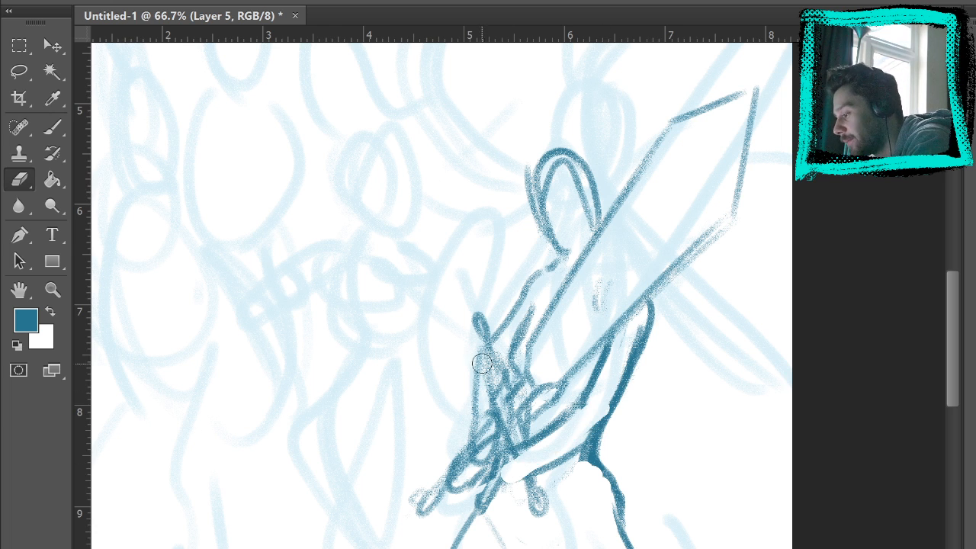
# Redraw the forearm's upper and lower contours from the sword grip to the elbow, and darken the adjoining upper-arm lines.
pyautogui.click(53, 126)
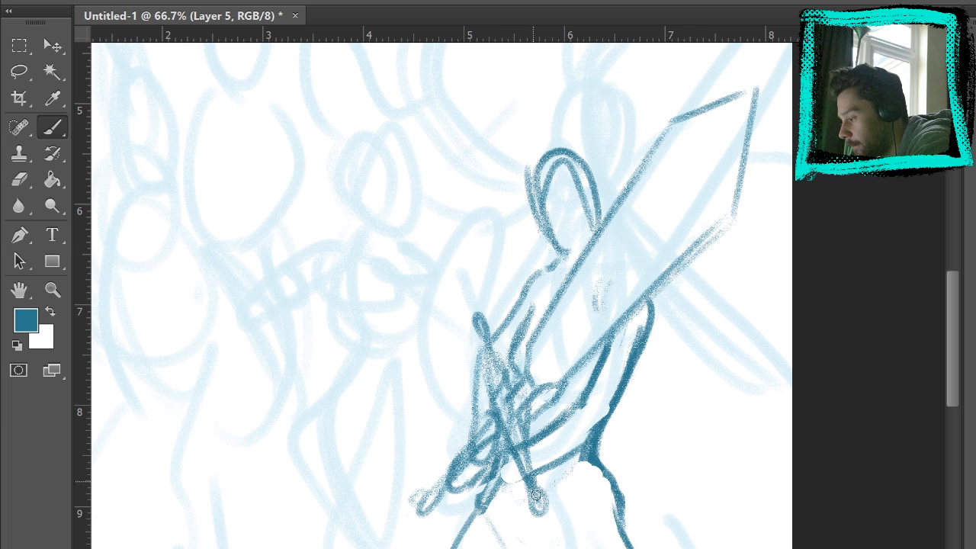
pyautogui.moveTo(532, 433); pyautogui.dragTo(579, 408)
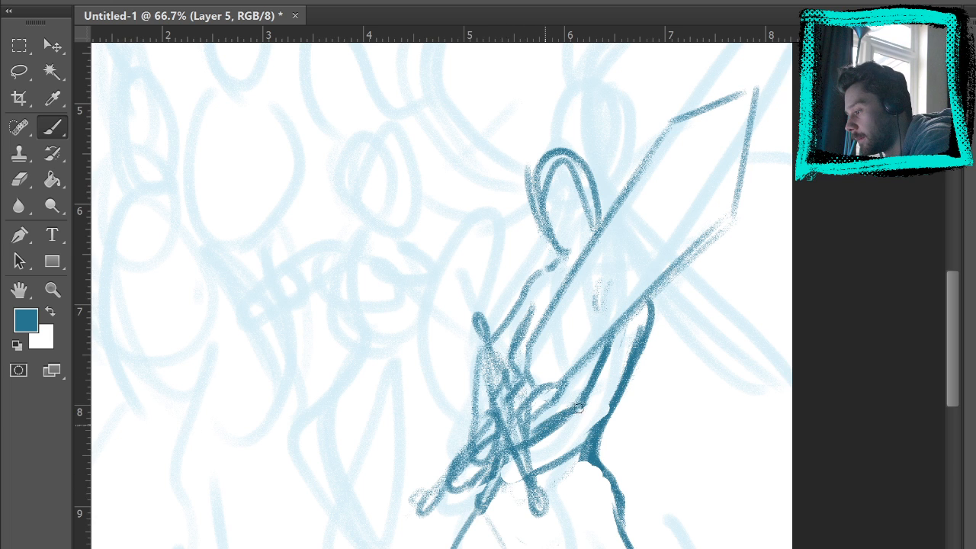
pyautogui.moveTo(490, 482)
pyautogui.mouseDown()
pyautogui.moveTo(579, 437)
pyautogui.moveTo(604, 436)
pyautogui.mouseUp()
pyautogui.moveTo(555, 463); pyautogui.dragTo(593, 437)
pyautogui.moveTo(584, 404)
pyautogui.mouseDown()
pyautogui.moveTo(533, 445)
pyautogui.moveTo(601, 356)
pyautogui.mouseUp()
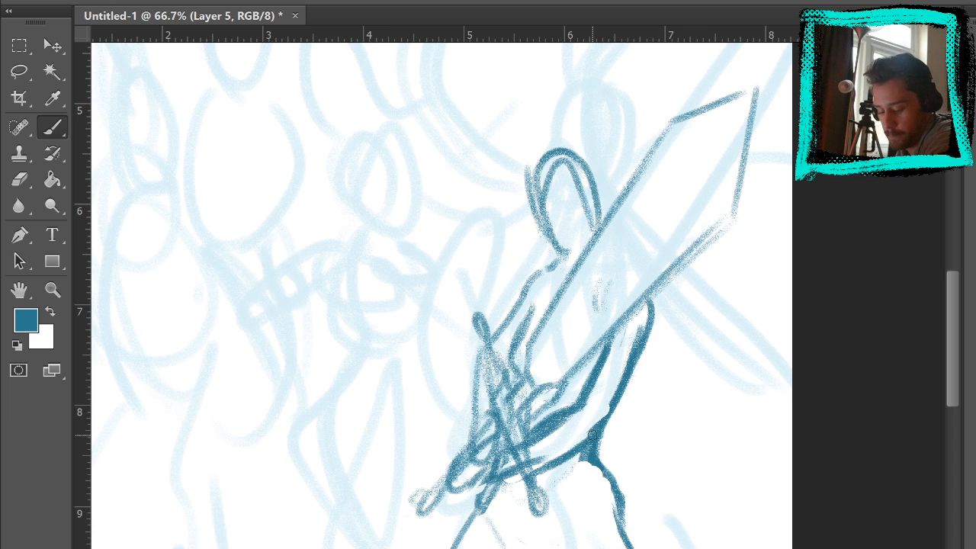
pyautogui.moveTo(598, 421); pyautogui.dragTo(618, 387)
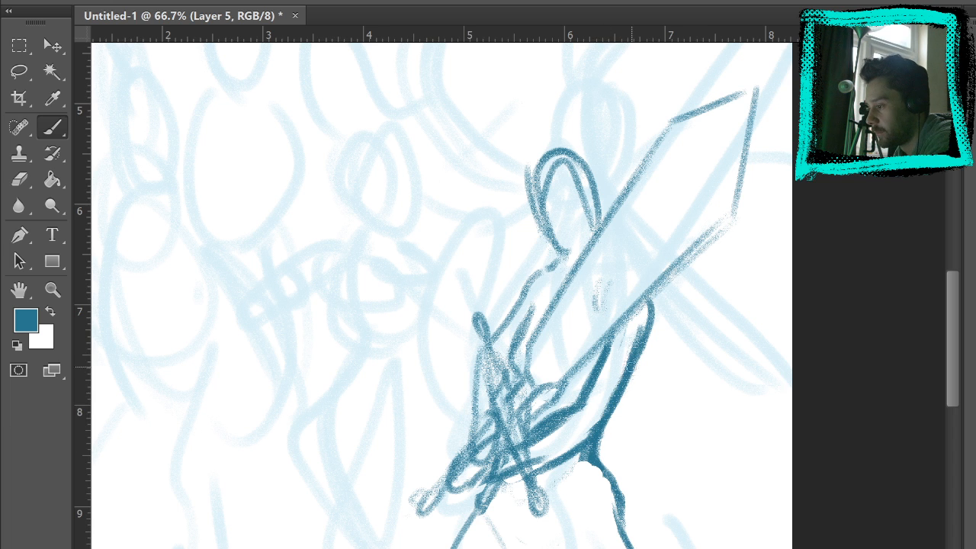
# Darken the inner upper-arm contour beside the sword blade, and add a short chest mark just inside the blade.
pyautogui.moveTo(770, 366); pyautogui.dragTo(770, 425)
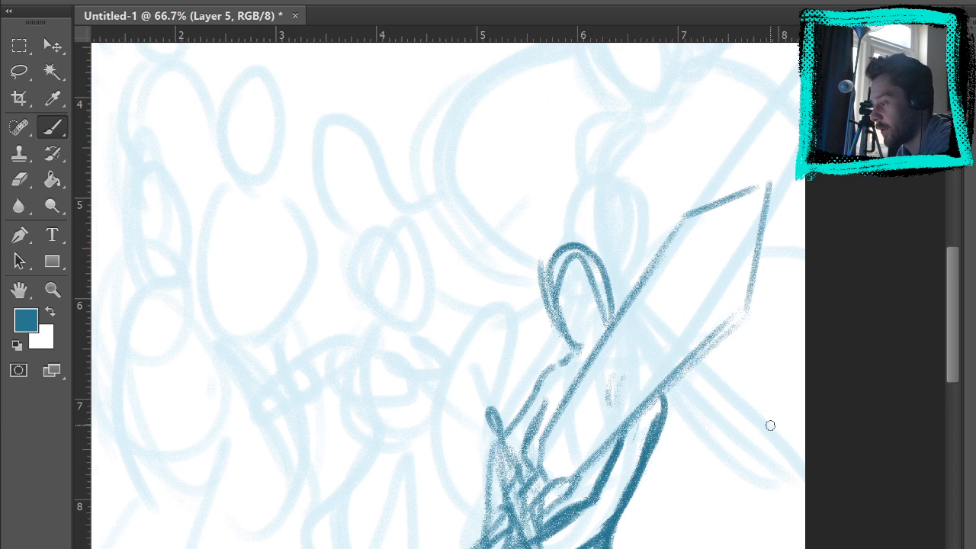
pyautogui.moveTo(546, 395); pyautogui.dragTo(520, 466)
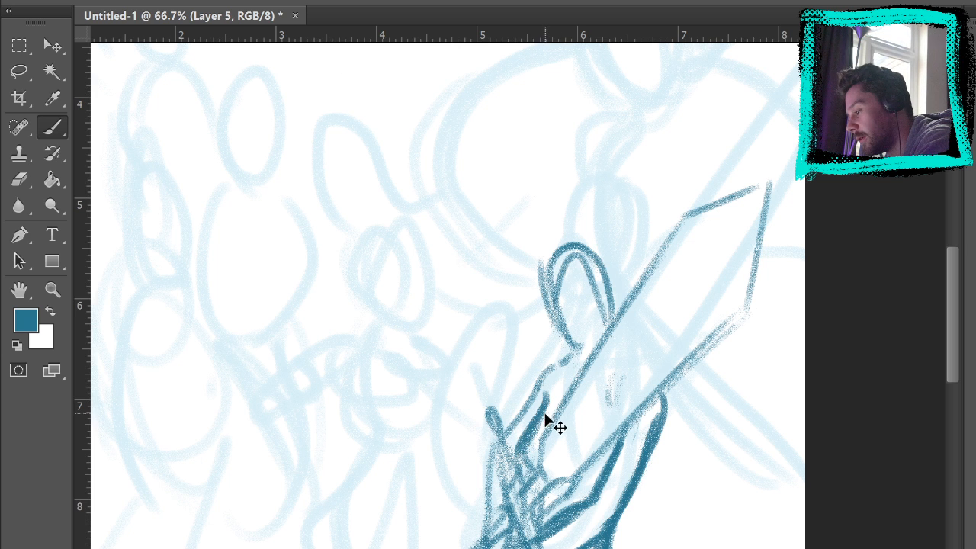
pyautogui.hotkey('ctrl', 'z')
pyautogui.moveTo(540, 406); pyautogui.dragTo(514, 473)
pyautogui.moveTo(543, 394)
pyautogui.mouseDown()
pyautogui.moveTo(516, 457)
pyautogui.moveTo(525, 475)
pyautogui.mouseUp()
pyautogui.moveTo(561, 435); pyautogui.dragTo(563, 460)
# Erase the knee and shin lines of the fighter's leg nearest the page's outer edge.
pyautogui.moveTo(740, 356); pyautogui.dragTo(801, 231)
pyautogui.moveTo(781, 296); pyautogui.dragTo(823, 215)
pyautogui.moveTo(708, 342); pyautogui.dragTo(739, 414)
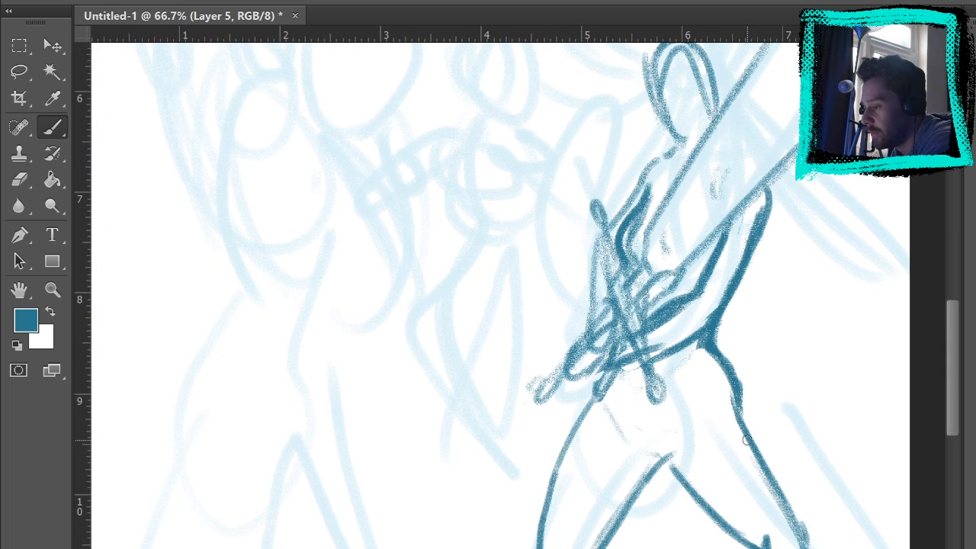
pyautogui.moveTo(761, 242); pyautogui.dragTo(770, 223)
pyautogui.moveTo(789, 160)
pyautogui.mouseDown()
pyautogui.moveTo(780, 126)
pyautogui.moveTo(843, 317)
pyautogui.moveTo(789, 125)
pyautogui.mouseUp()
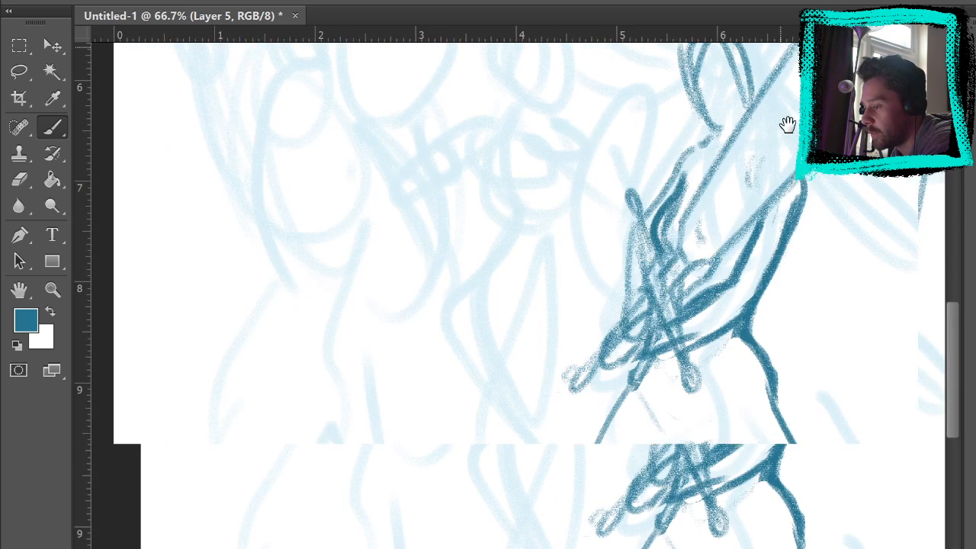
pyautogui.moveTo(800, 253)
pyautogui.mouseDown()
pyautogui.moveTo(774, 314)
pyautogui.moveTo(669, 212)
pyautogui.mouseUp()
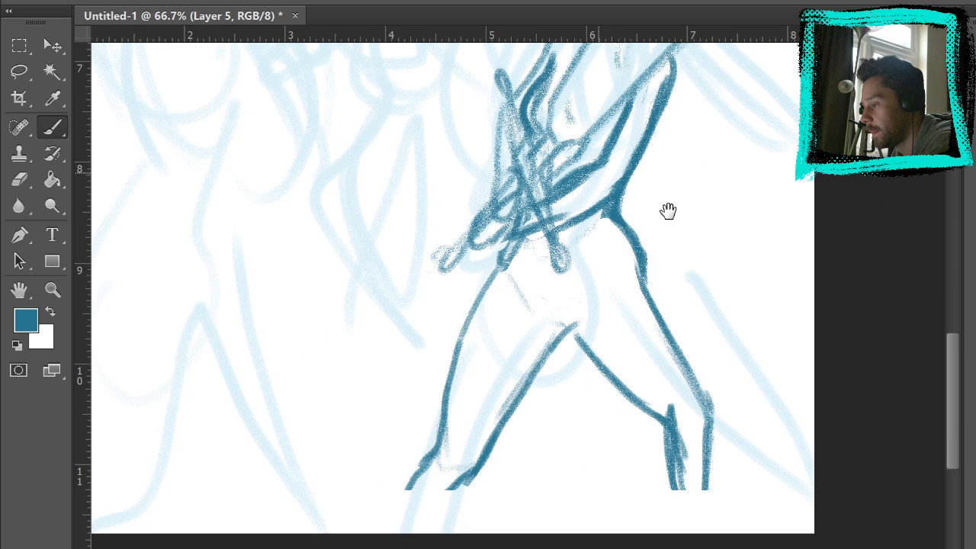
pyautogui.press('e')
pyautogui.moveTo(699, 386)
pyautogui.mouseDown()
pyautogui.moveTo(636, 456)
pyautogui.moveTo(701, 400)
pyautogui.moveTo(693, 491)
pyautogui.moveTo(698, 473)
pyautogui.mouseUp()
# Redraw that leg with a longer thigh, bent knee and shin, and extend the other lower leg to the page's edge.
pyautogui.click(53, 127)
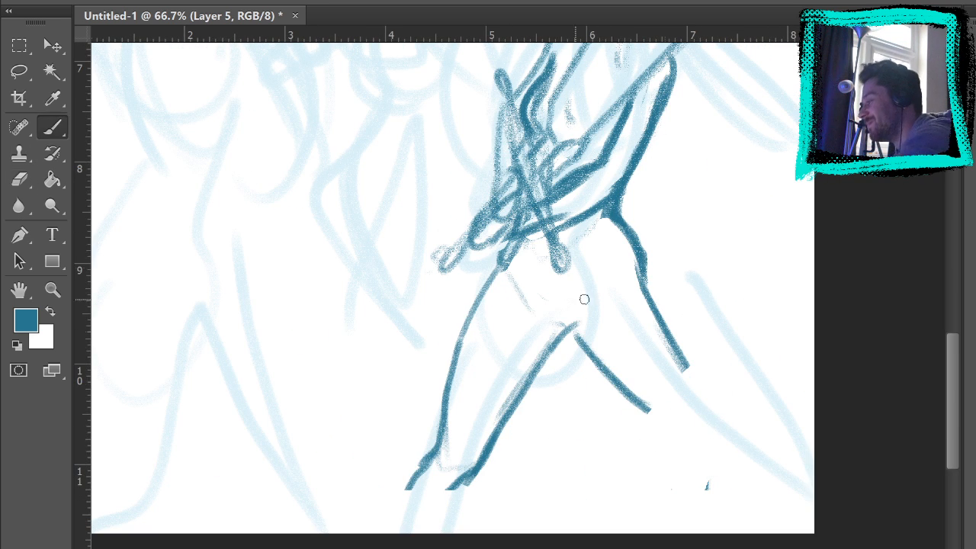
pyautogui.moveTo(639, 278)
pyautogui.mouseDown()
pyautogui.moveTo(722, 399)
pyautogui.moveTo(722, 460)
pyautogui.moveTo(601, 354)
pyautogui.moveTo(705, 439)
pyautogui.moveTo(685, 499)
pyautogui.moveTo(694, 547)
pyautogui.moveTo(752, 436)
pyautogui.mouseUp()
pyautogui.moveTo(752, 436)
pyautogui.mouseDown()
pyautogui.moveTo(711, 532)
pyautogui.moveTo(743, 461)
pyautogui.moveTo(665, 536)
pyautogui.moveTo(682, 482)
pyautogui.mouseUp()
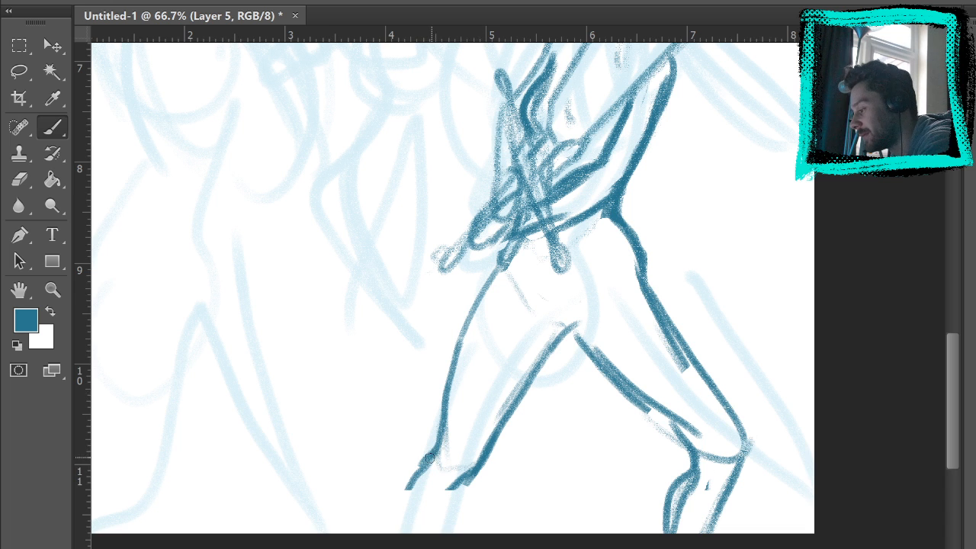
pyautogui.moveTo(436, 450)
pyautogui.mouseDown()
pyautogui.moveTo(406, 488)
pyautogui.moveTo(389, 534)
pyautogui.mouseUp()
pyautogui.moveTo(447, 509); pyautogui.dragTo(431, 532)
pyautogui.moveTo(462, 483)
pyautogui.mouseDown()
pyautogui.moveTo(432, 526)
pyautogui.moveTo(544, 361)
pyautogui.mouseUp()
# Fit the whole page in view and hide the faded rough layout layer.
pyautogui.press('space')
pyautogui.moveTo(734, 218); pyautogui.dragTo(736, 321)
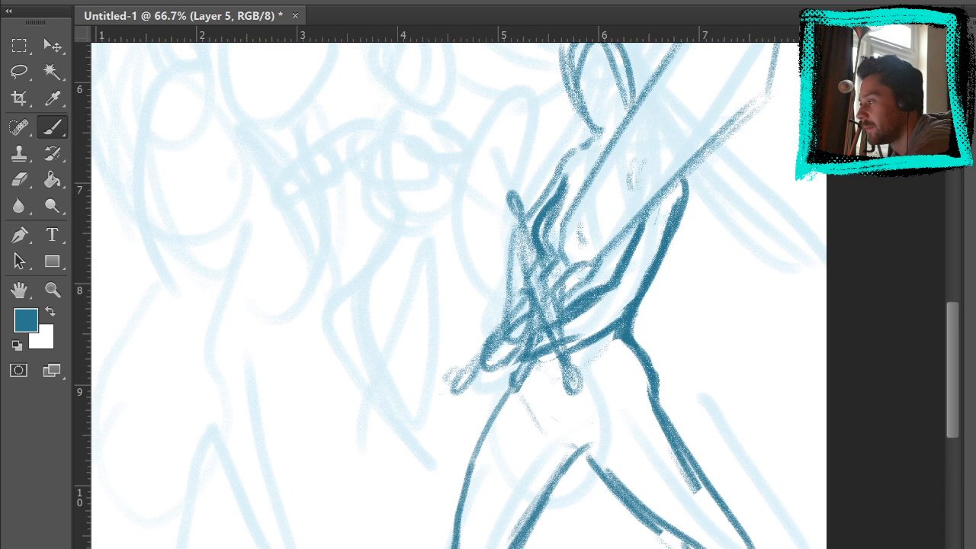
pyautogui.hotkey('ctrl', '0')
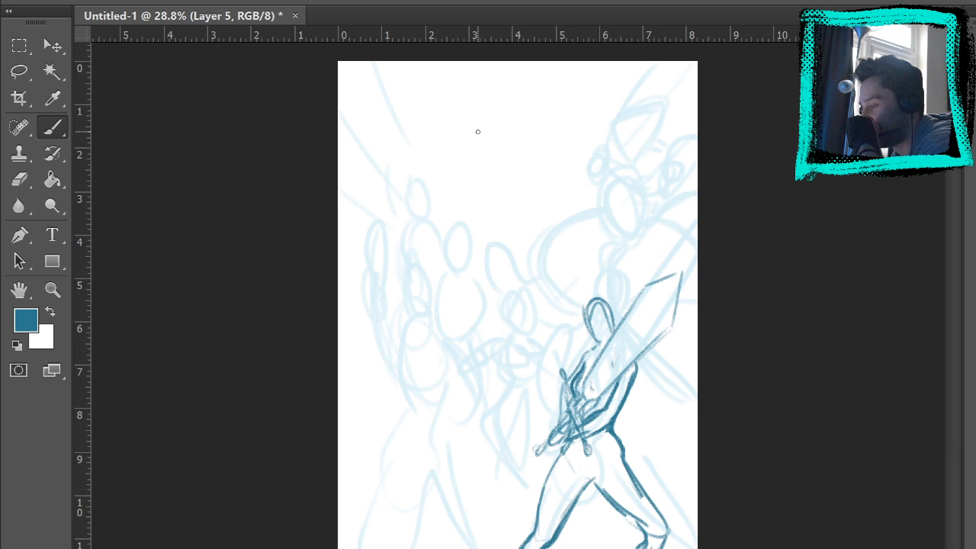
pyautogui.click(972, 396)
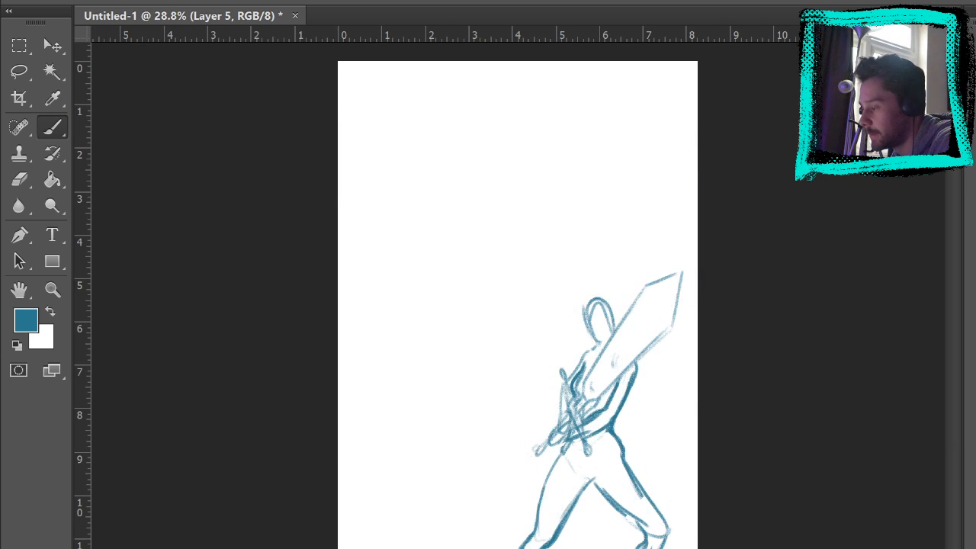
# Lasso the fighter's legs and use Free Transform to raise them slightly so the hips meet the waist.
pyautogui.click(19, 71)
pyautogui.moveTo(582, 456)
pyautogui.mouseDown()
pyautogui.moveTo(637, 439)
pyautogui.moveTo(684, 527)
pyautogui.moveTo(528, 473)
pyautogui.moveTo(555, 454)
pyautogui.mouseUp()
pyautogui.hotkey('ctrl', 'y')
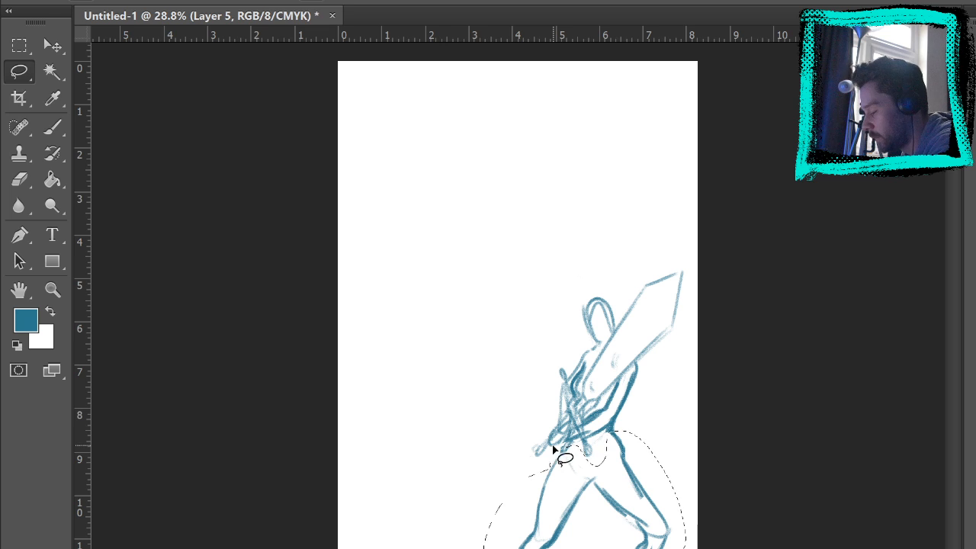
pyautogui.moveTo(634, 477); pyautogui.dragTo(632, 462)
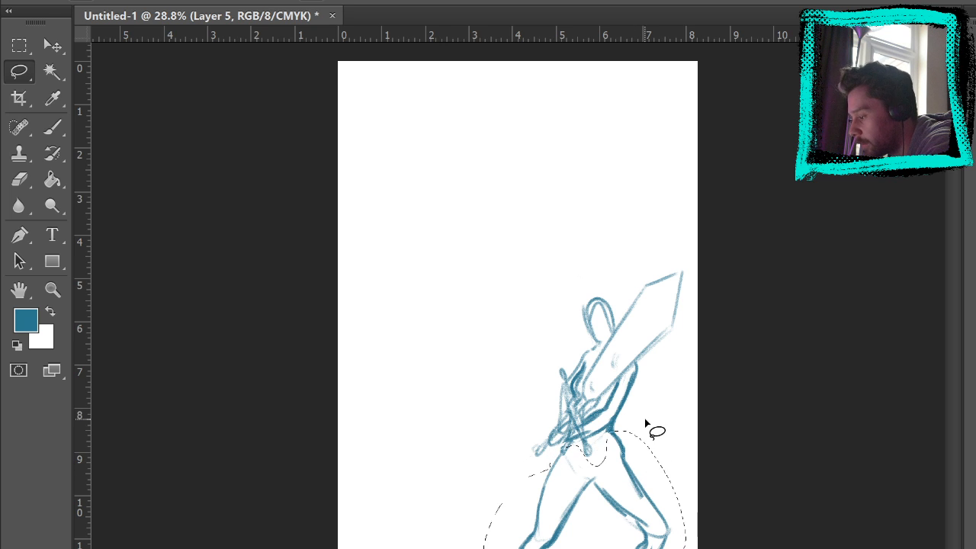
pyautogui.click(53, 45)
pyautogui.hotkey('ctrl', 't')
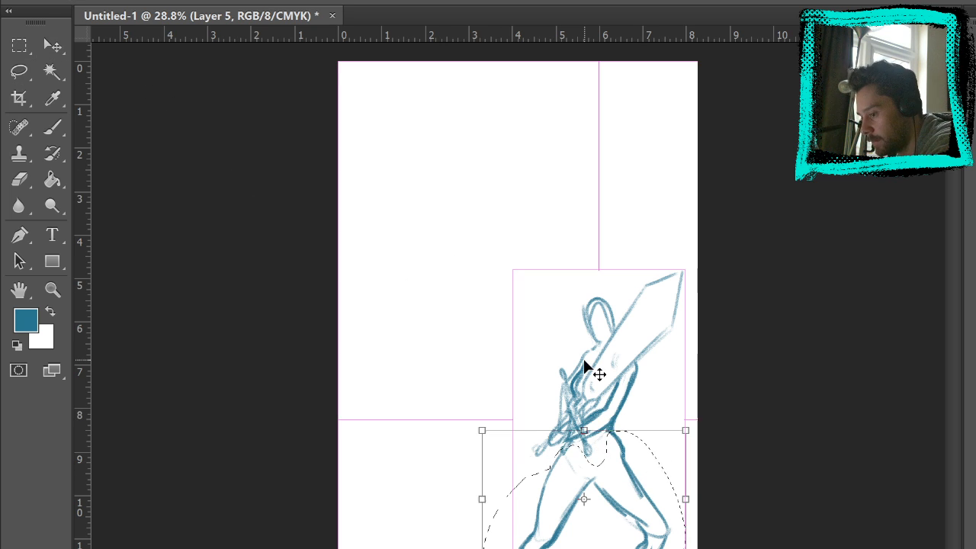
pyautogui.moveTo(628, 462); pyautogui.dragTo(635, 430)
pyautogui.press('Down')
pyautogui.press('Down')
pyautogui.press('Down')
pyautogui.press('Down')
pyautogui.press('Down')
pyautogui.press('Down')
pyautogui.press('Down')
pyautogui.press('Down')
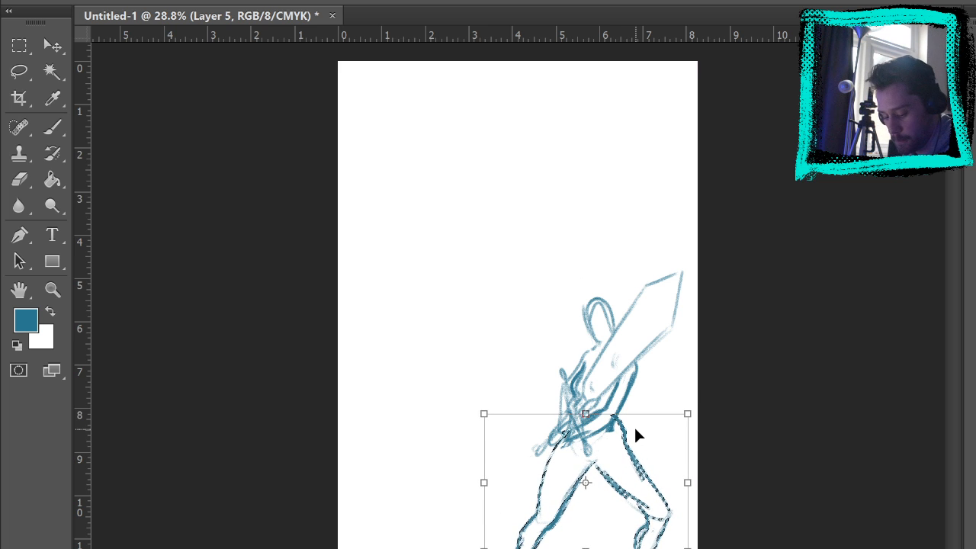
pyautogui.press('Right')
pyautogui.press('Right')
pyautogui.press('Right')
pyautogui.press('Down')
pyautogui.press('Down')
pyautogui.press('Down')
pyautogui.press('Down')
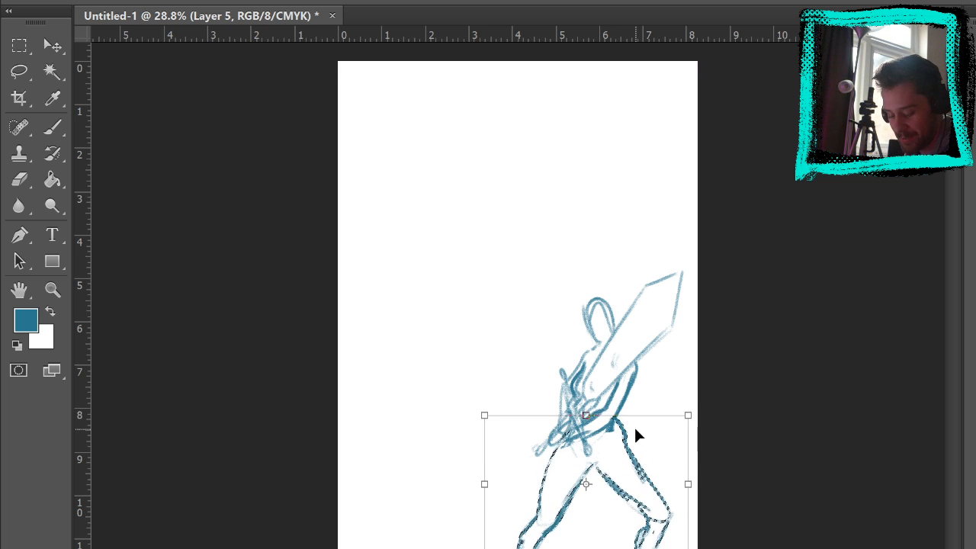
pyautogui.press('Down')
pyautogui.press('Down')
pyautogui.press('Down')
pyautogui.press('Down')
pyautogui.press('Down')
pyautogui.press('Down')
pyautogui.press('Down')
pyautogui.press('Down')
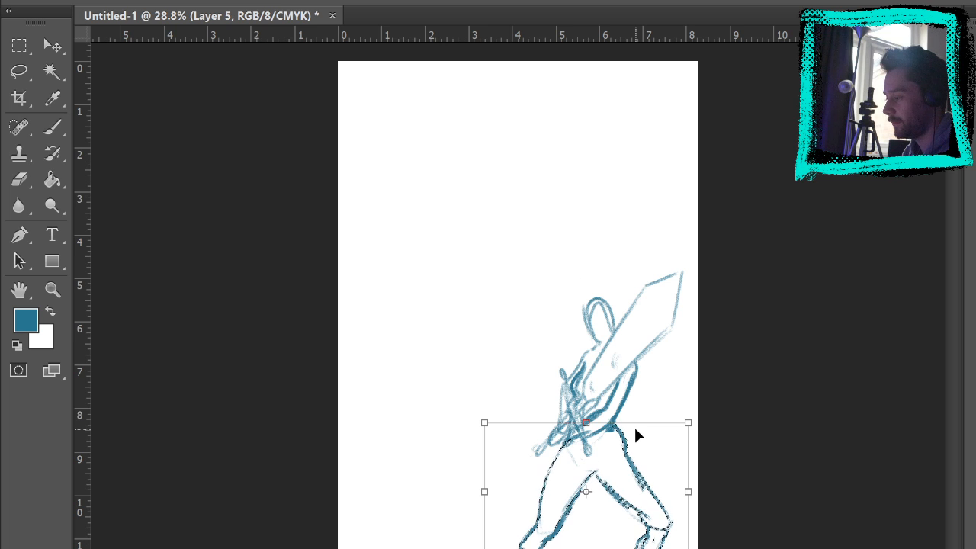
pyautogui.press('Left')
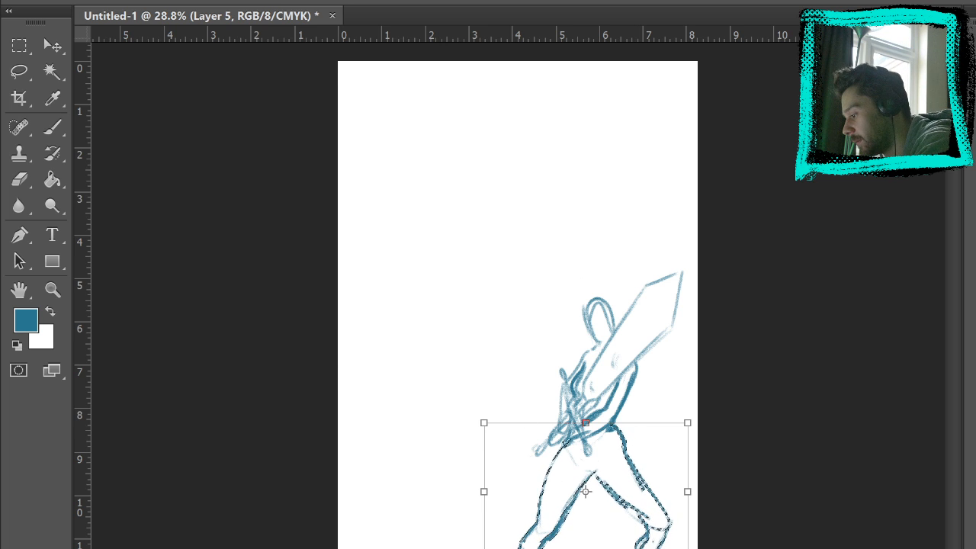
# Flip the selected legs horizontally, shift them right under the waist, apply the transform and deselect.
pyautogui.click(556, 528)
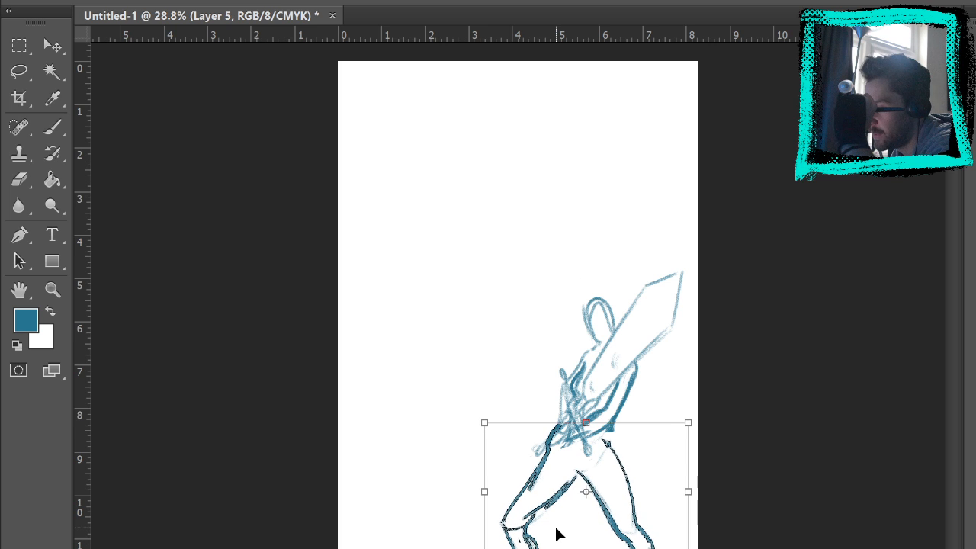
pyautogui.hotkey('shift', 'Right')
pyautogui.hotkey('shift', 'Right')
pyautogui.hotkey('shift', 'Right')
pyautogui.hotkey('shift', 'Right')
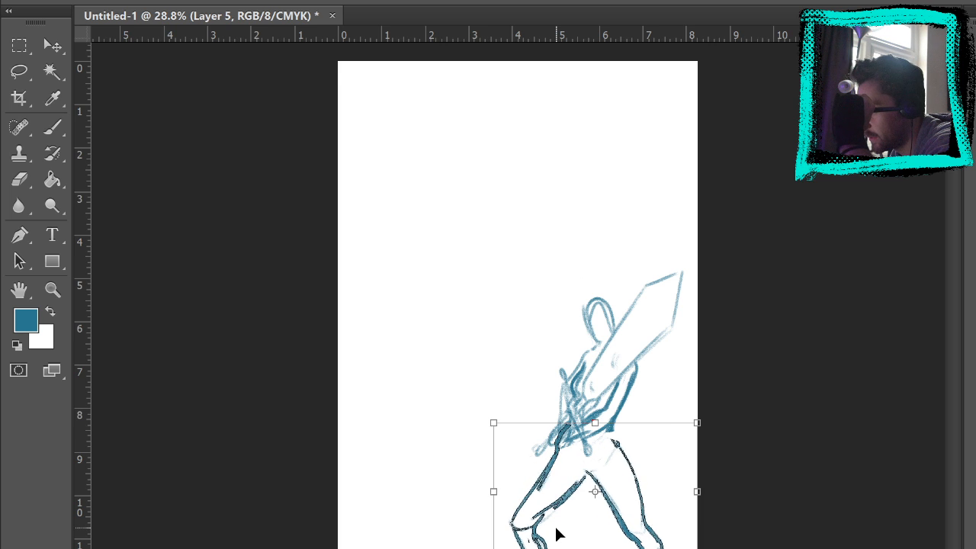
pyautogui.press('Return')
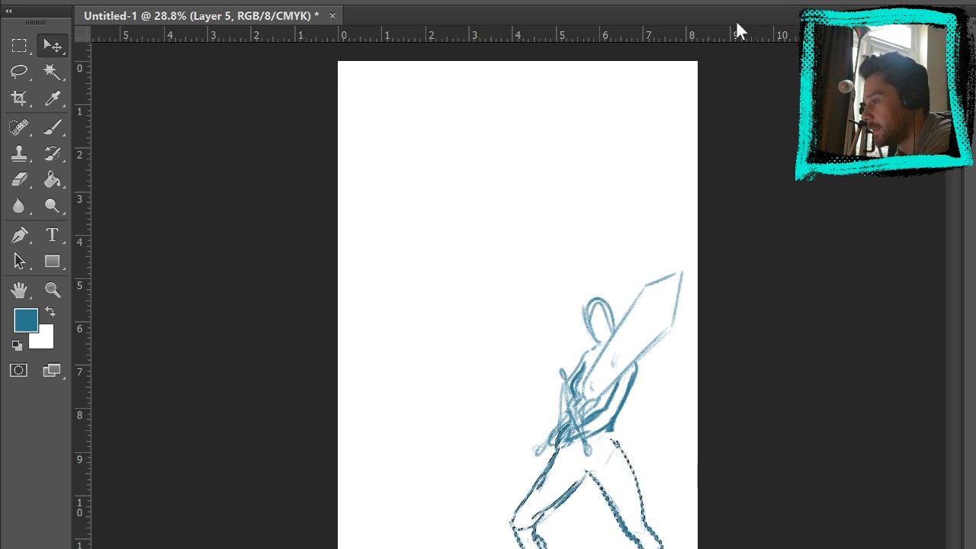
pyautogui.hotkey('ctrl', 'd')
# Redraw the outer contour from the arm through the waist to the knee, and strengthen the adjoining inner-thigh line.
pyautogui.click(52, 128)
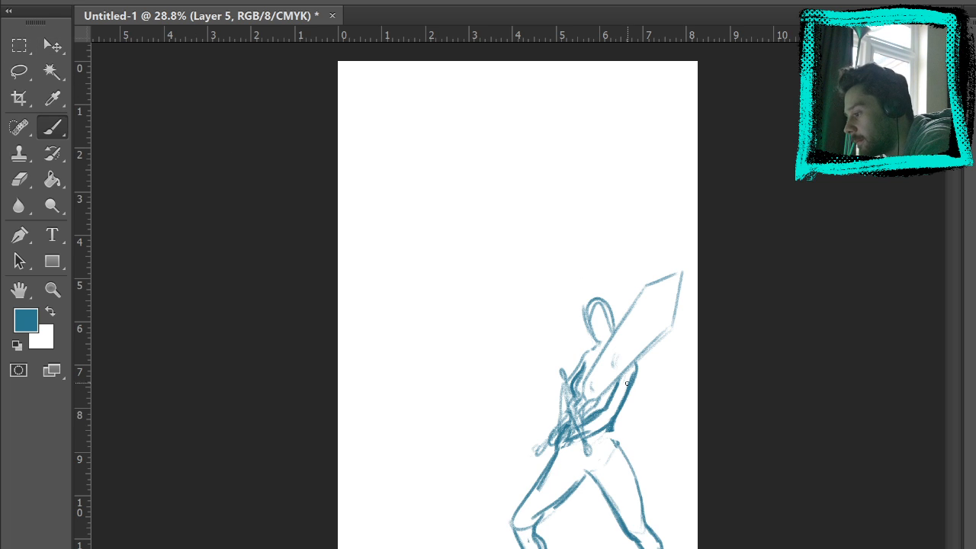
pyautogui.moveTo(631, 367)
pyautogui.mouseDown()
pyautogui.moveTo(620, 461)
pyautogui.moveTo(653, 533)
pyautogui.mouseUp()
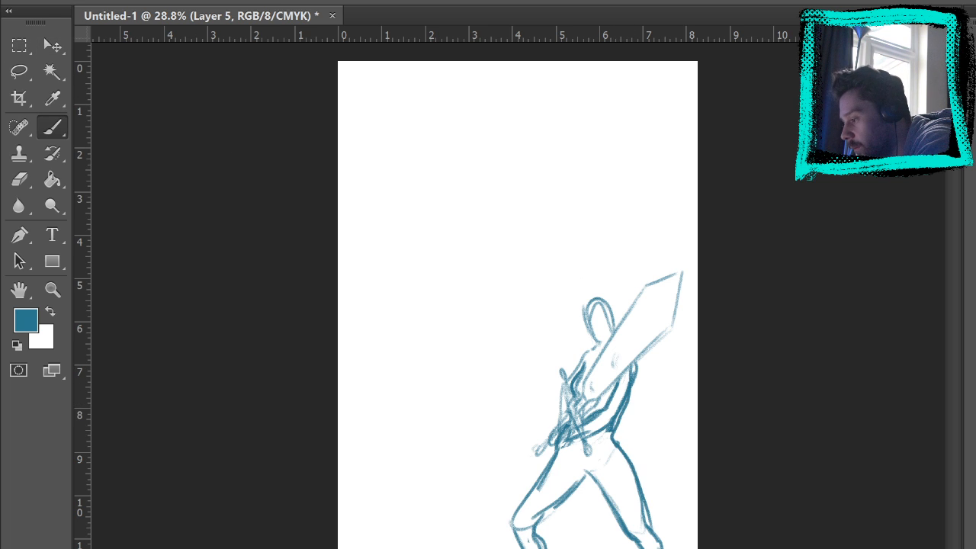
pyautogui.moveTo(596, 485); pyautogui.dragTo(621, 528)
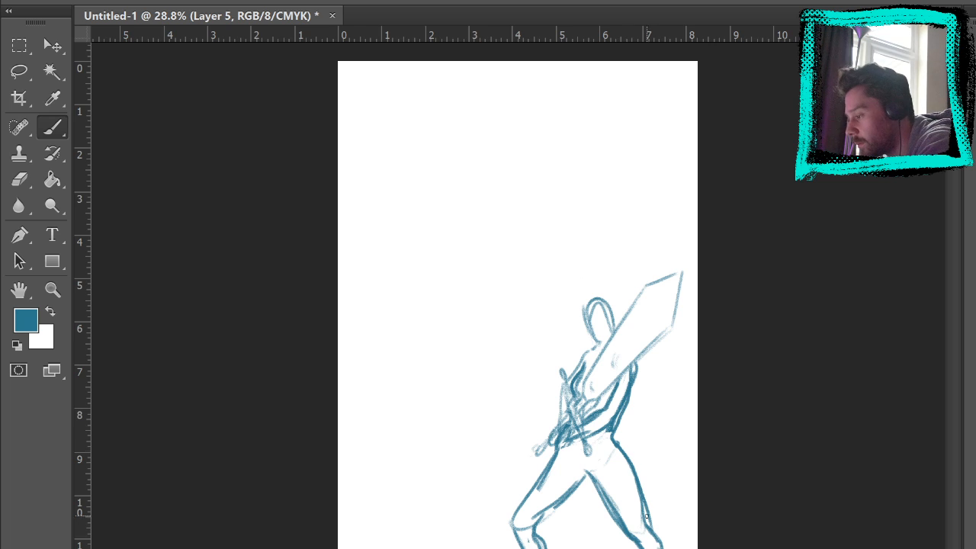
# Erase the overlapping lines where the gripping hand meets the hip, and redraw the hand as rounded shapes.
pyautogui.press('e')
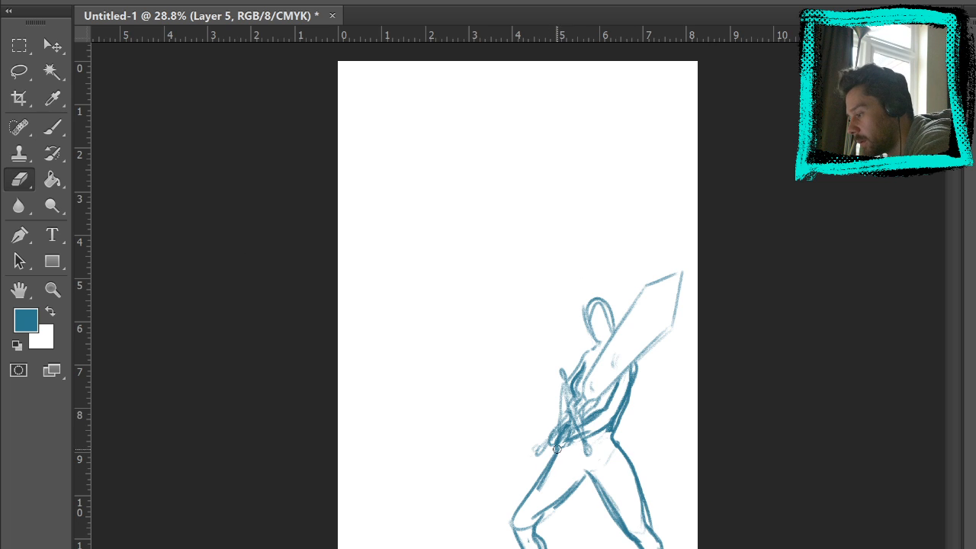
pyautogui.click(51, 126)
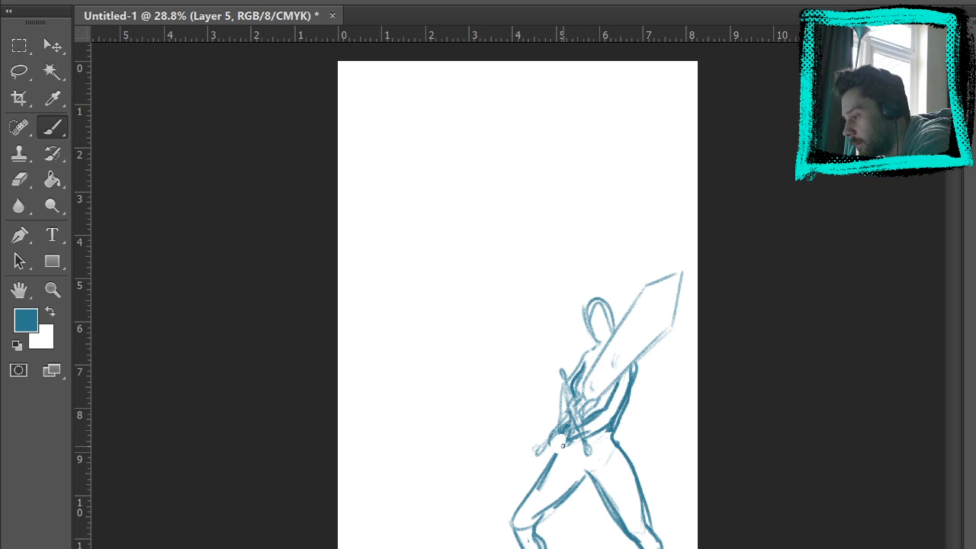
pyautogui.moveTo(567, 434); pyautogui.dragTo(561, 448)
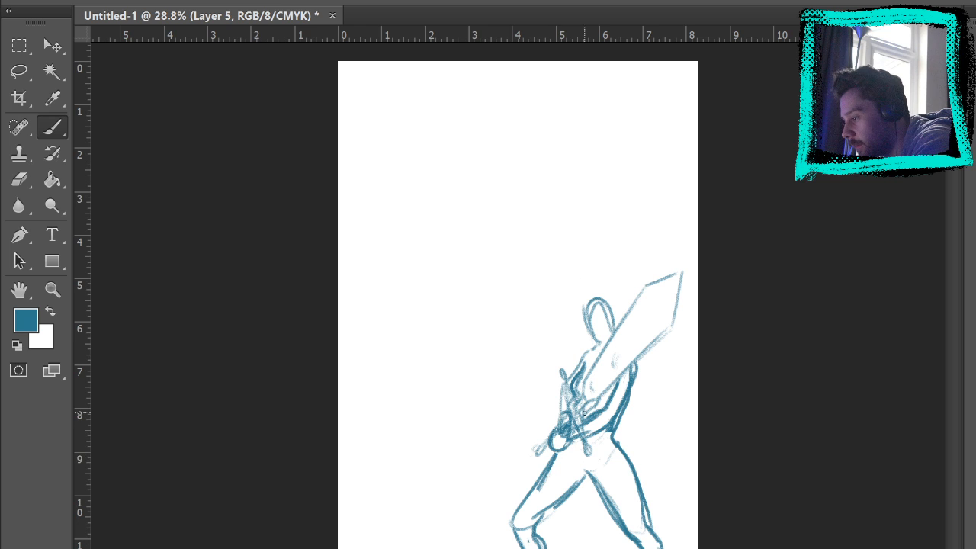
# Try a centre line along the sword blade, undo it, and redraw the head with a fuller outline and face guidelines.
pyautogui.moveTo(601, 390); pyautogui.dragTo(639, 334)
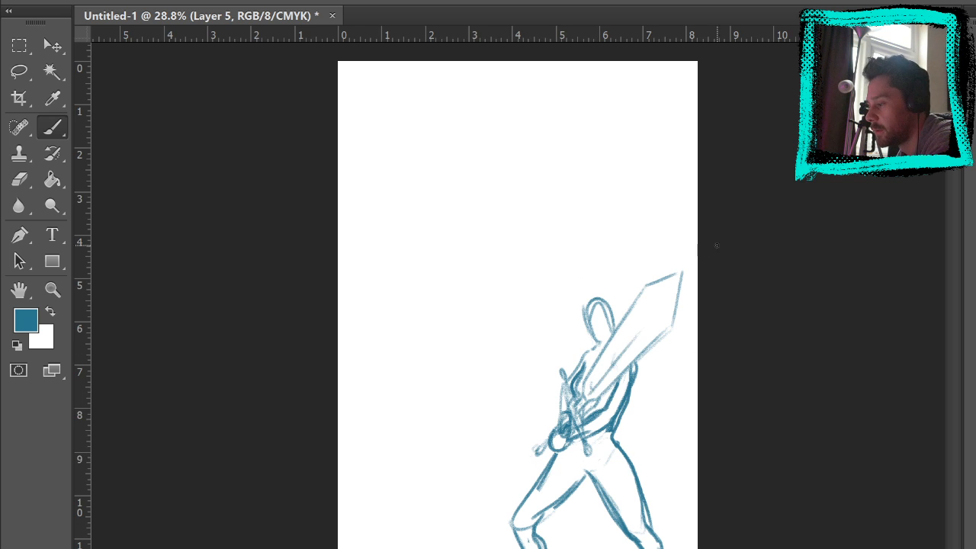
pyautogui.hotkey('ctrl', 'z')
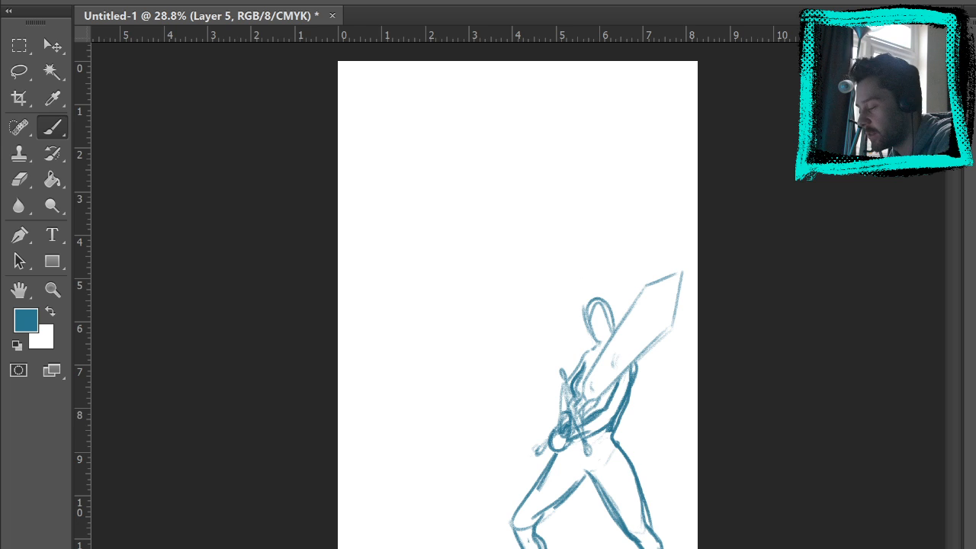
pyautogui.moveTo(600, 342); pyautogui.dragTo(597, 295)
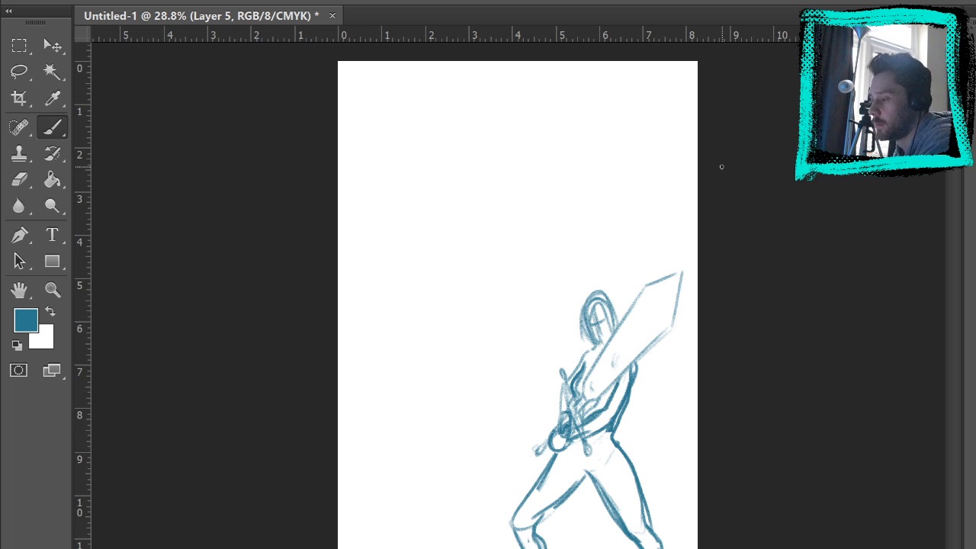
# Lasso the fighter's head, enlarge it slightly with Free Transform from a pivot near the neck, apply and deselect.
pyautogui.click(53, 289)
pyautogui.moveTo(437, 79); pyautogui.dragTo(765, 546)
pyautogui.click(634, 326)
pyautogui.press('l')
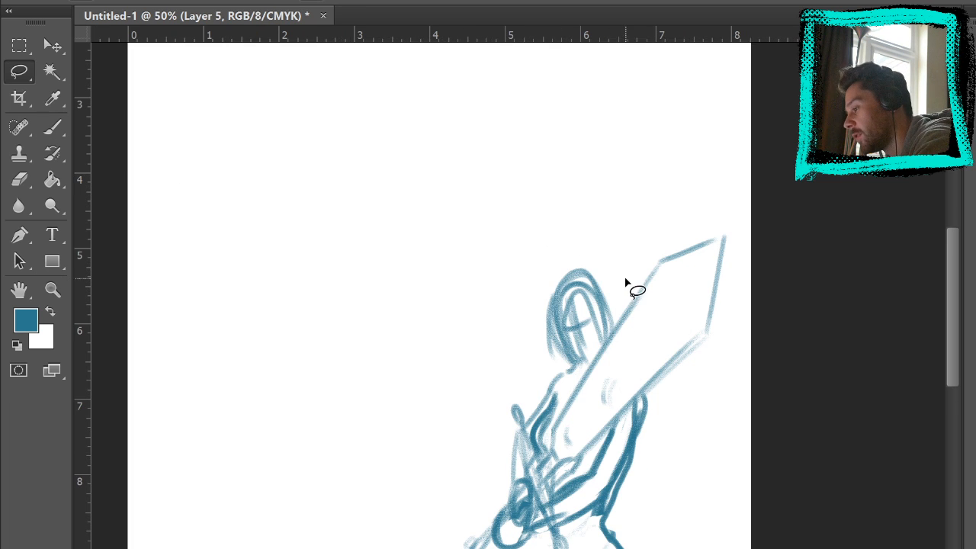
pyautogui.moveTo(625, 283)
pyautogui.mouseDown()
pyautogui.moveTo(600, 375)
pyautogui.moveTo(526, 316)
pyautogui.moveTo(624, 281)
pyautogui.mouseUp()
pyautogui.click(52, 45)
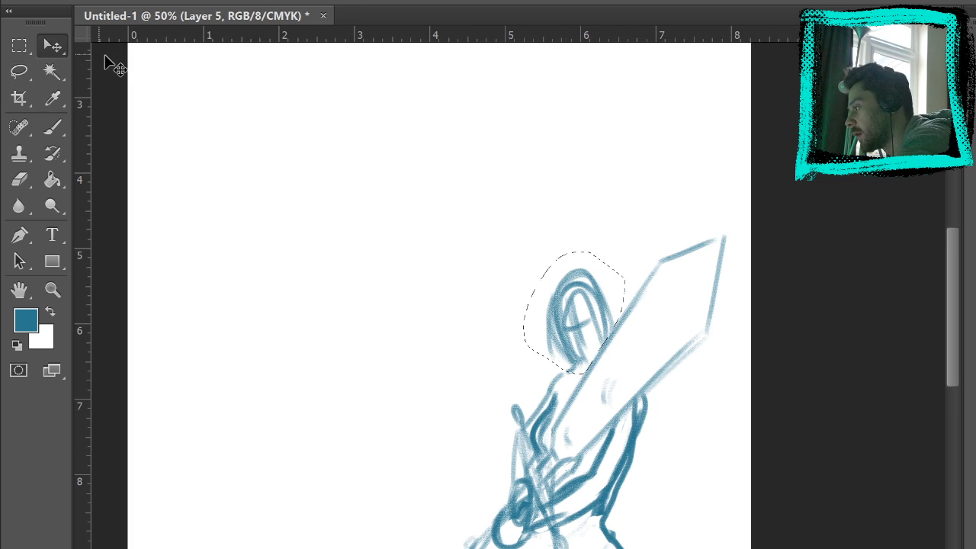
pyautogui.hotkey('ctrl', 't')
pyautogui.moveTo(574, 313); pyautogui.dragTo(598, 359)
pyautogui.moveTo(523, 251); pyautogui.dragTo(518, 244)
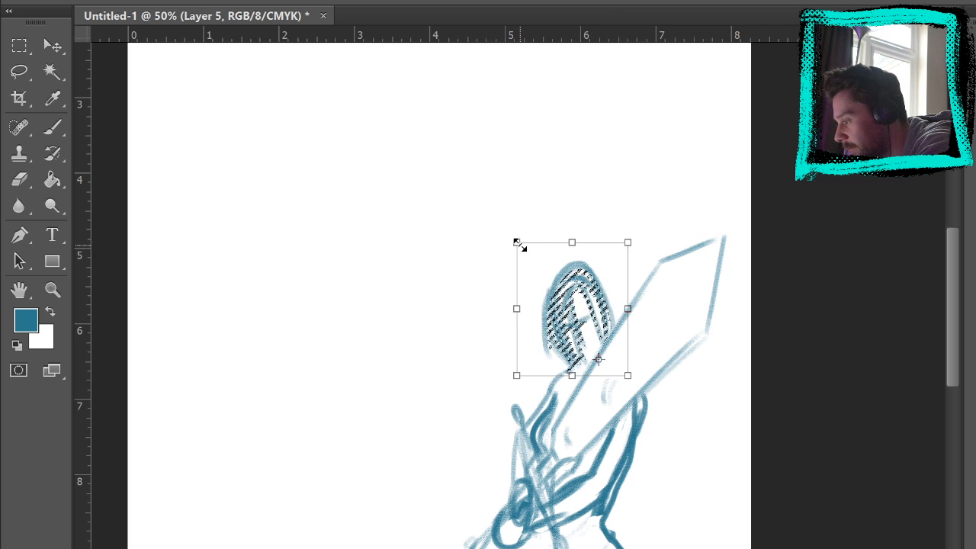
pyautogui.press('Return')
pyautogui.press('m')
pyautogui.hotkey('ctrl', 'd')
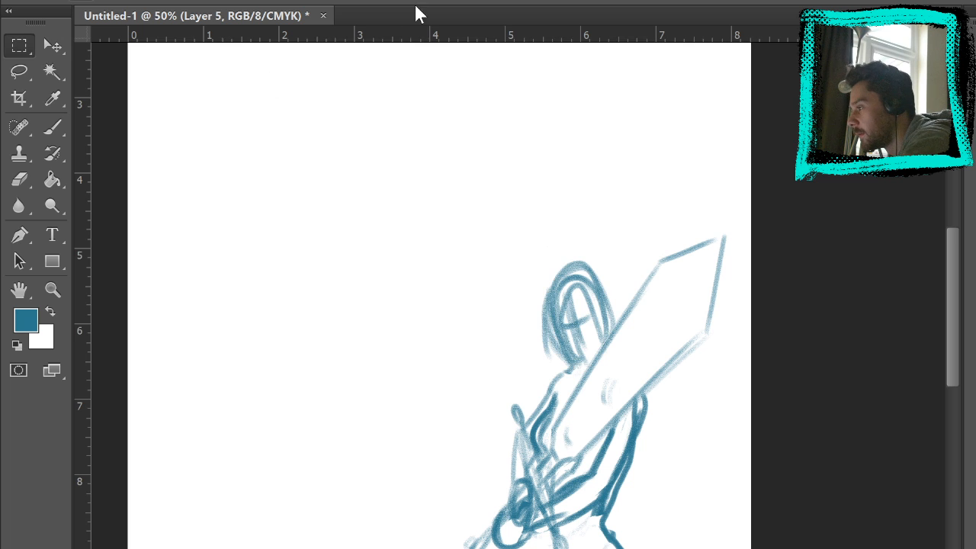
pyautogui.scroll(-3, 488, 156)
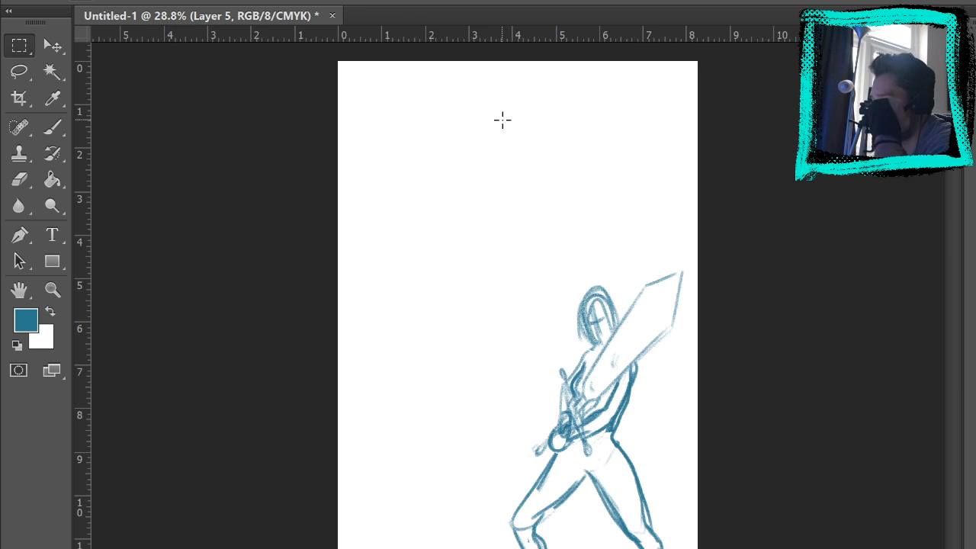
pyautogui.click(52, 290)
pyautogui.click(595, 343)
pyautogui.click(651, 365)
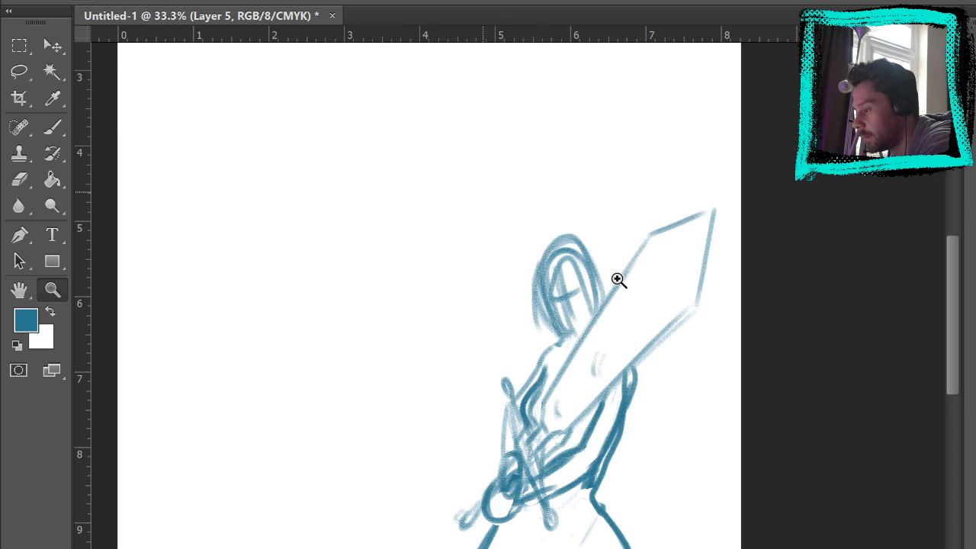
# Draw the sword fighter's angular shoulders from the neck to both upper arms and reinforce the outer arm contour down to the waist.
pyautogui.click(57, 127)
pyautogui.moveTo(566, 334)
pyautogui.mouseDown()
pyautogui.moveTo(538, 356)
pyautogui.moveTo(523, 404)
pyautogui.moveTo(506, 414)
pyautogui.moveTo(539, 358)
pyautogui.mouseUp()
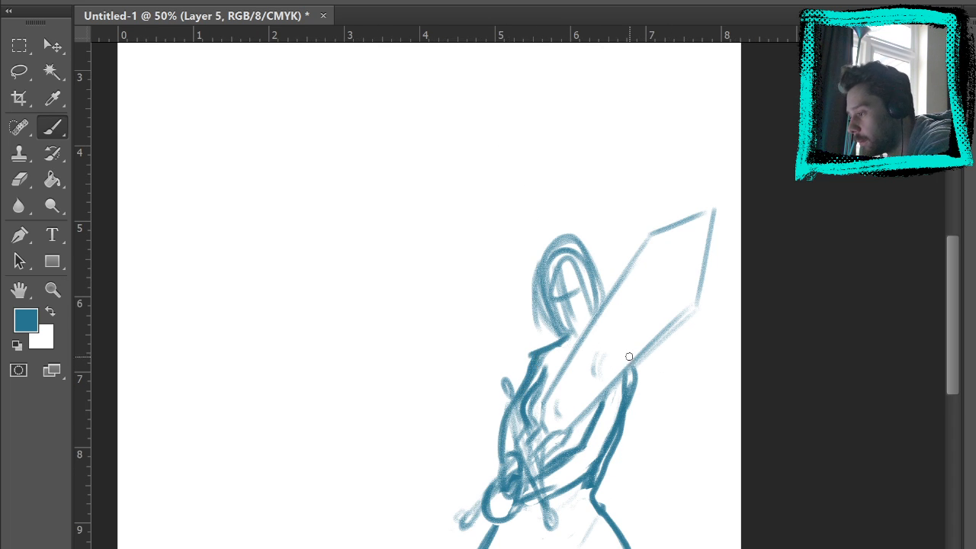
pyautogui.moveTo(630, 356)
pyautogui.mouseDown()
pyautogui.moveTo(651, 377)
pyautogui.moveTo(607, 464)
pyautogui.moveTo(652, 367)
pyautogui.mouseUp()
pyautogui.moveTo(664, 427)
pyautogui.mouseDown()
pyautogui.moveTo(697, 268)
pyautogui.moveTo(690, 273)
pyautogui.mouseUp()
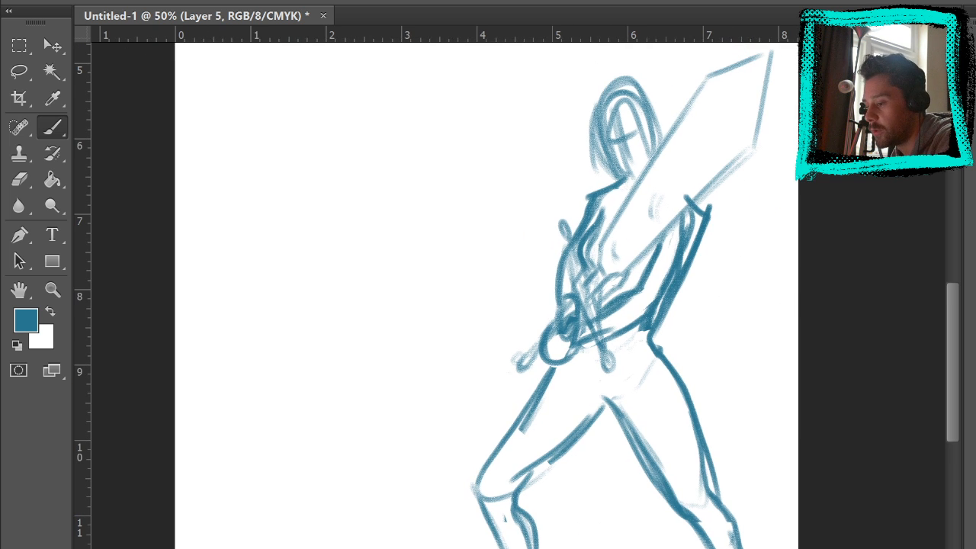
# Sketch the left-hand fighter's raised thigh as a long rounded form, curving from the buttock up to the bent knee.
pyautogui.moveTo(443, 194)
pyautogui.mouseDown()
pyautogui.moveTo(547, 282)
pyautogui.moveTo(567, 277)
pyautogui.mouseUp()
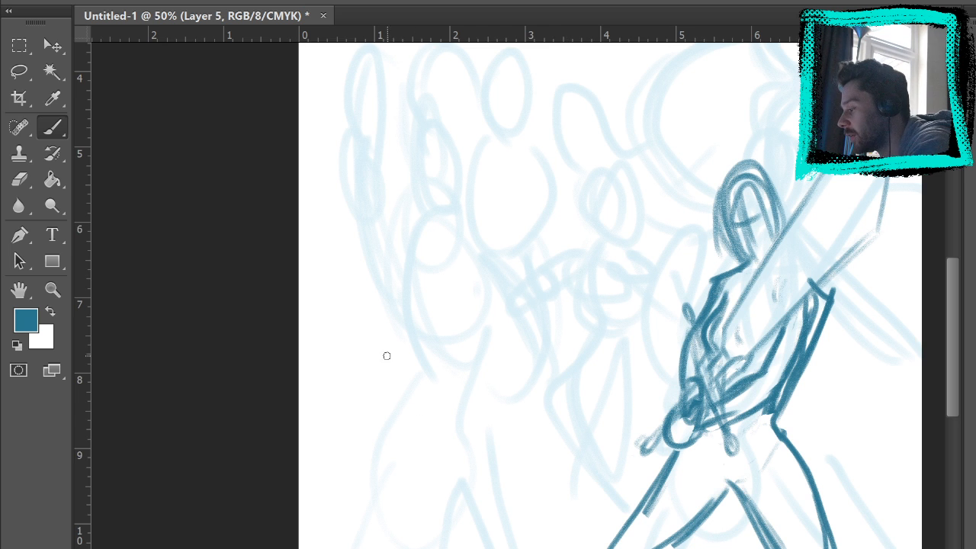
pyautogui.moveTo(387, 356); pyautogui.dragTo(399, 414)
pyautogui.hotkey('ctrl', 'z')
pyautogui.moveTo(382, 348)
pyautogui.mouseDown()
pyautogui.moveTo(361, 419)
pyautogui.moveTo(389, 462)
pyautogui.moveTo(430, 457)
pyautogui.moveTo(464, 427)
pyautogui.mouseUp()
pyautogui.moveTo(401, 366); pyautogui.dragTo(475, 282)
pyautogui.moveTo(520, 328); pyautogui.dragTo(484, 395)
pyautogui.moveTo(445, 441); pyautogui.dragTo(522, 307)
pyautogui.moveTo(423, 339)
pyautogui.mouseDown()
pyautogui.moveTo(513, 279)
pyautogui.moveTo(464, 424)
pyautogui.mouseUp()
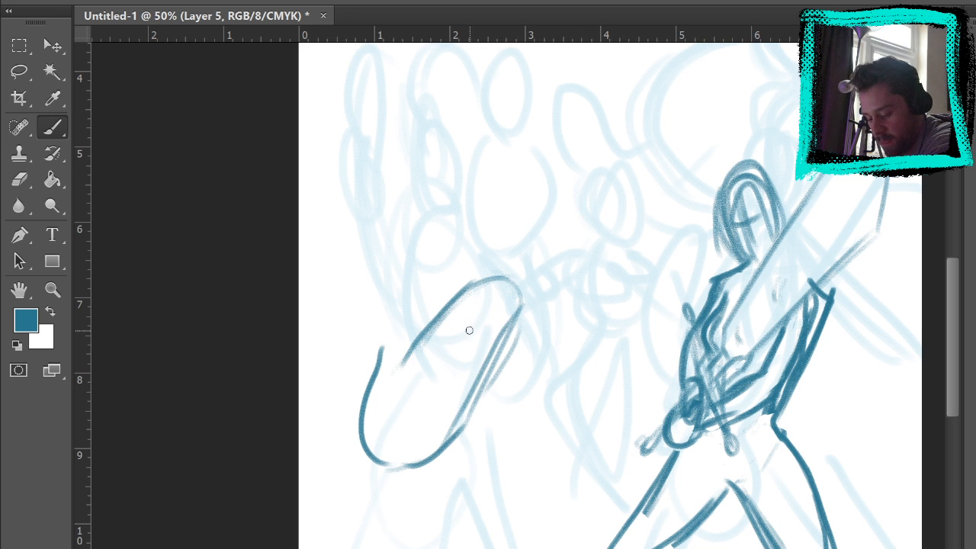
pyautogui.moveTo(412, 352)
pyautogui.mouseDown()
pyautogui.moveTo(464, 392)
pyautogui.moveTo(446, 434)
pyautogui.mouseUp()
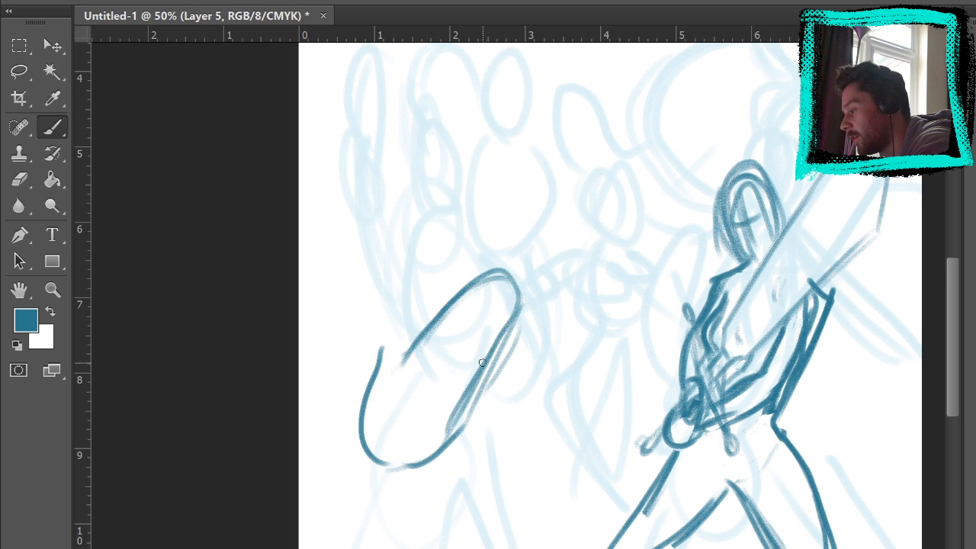
pyautogui.moveTo(477, 326); pyautogui.dragTo(468, 430)
pyautogui.moveTo(480, 334); pyautogui.dragTo(476, 456)
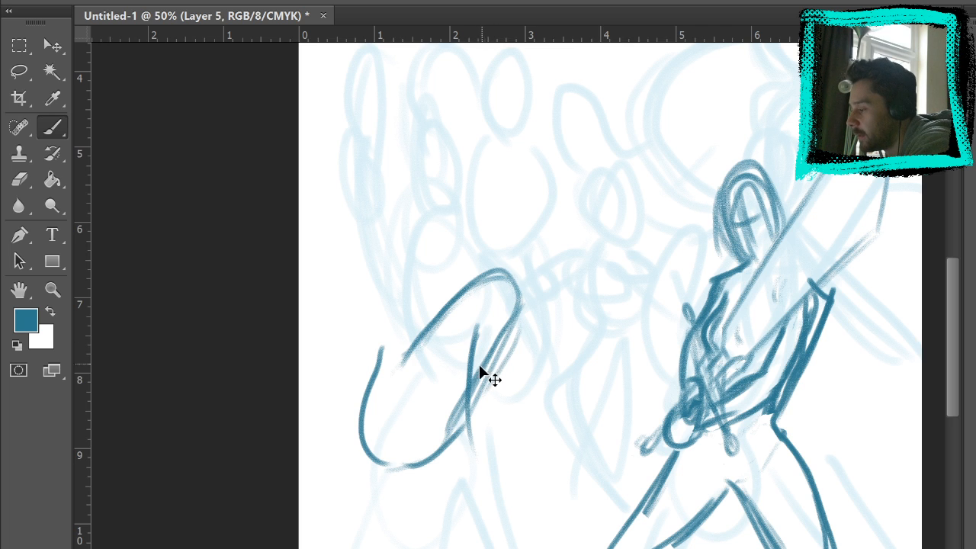
pyautogui.hotkey('ctrl', 'z')
pyautogui.hotkey('ctrl', 'z')
pyautogui.moveTo(479, 325)
pyautogui.mouseDown()
pyautogui.moveTo(473, 391)
pyautogui.moveTo(482, 441)
pyautogui.mouseUp()
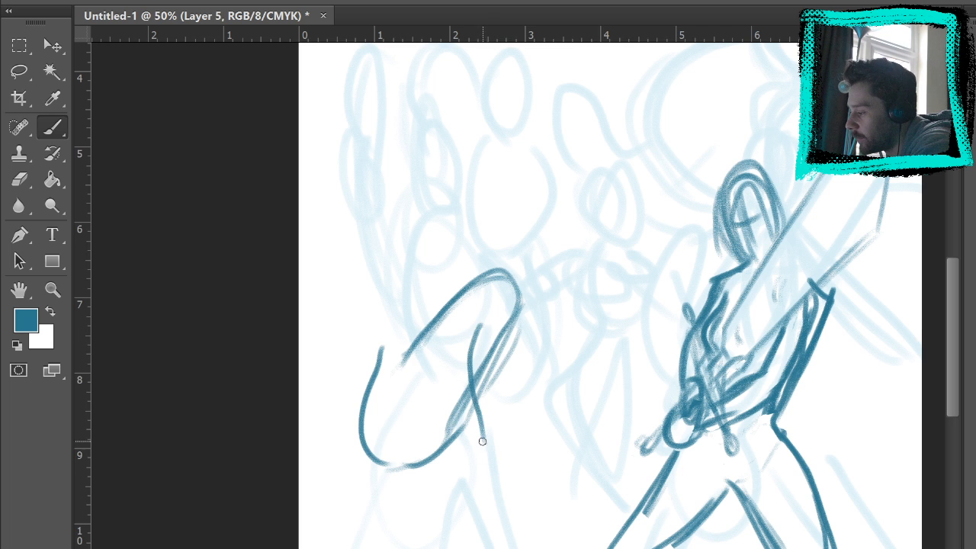
pyautogui.hotkey('ctrl', 'z')
# Draw the raised leg's shin and calf contours down from the knee and finish them with a pointed foot.
pyautogui.moveTo(478, 325)
pyautogui.mouseDown()
pyautogui.moveTo(479, 469)
pyautogui.moveTo(506, 412)
pyautogui.moveTo(503, 441)
pyautogui.moveTo(521, 337)
pyautogui.moveTo(521, 284)
pyautogui.moveTo(507, 267)
pyautogui.moveTo(480, 288)
pyautogui.moveTo(498, 271)
pyautogui.moveTo(516, 284)
pyautogui.moveTo(521, 322)
pyautogui.moveTo(493, 518)
pyautogui.mouseUp()
pyautogui.moveTo(501, 446); pyautogui.dragTo(528, 525)
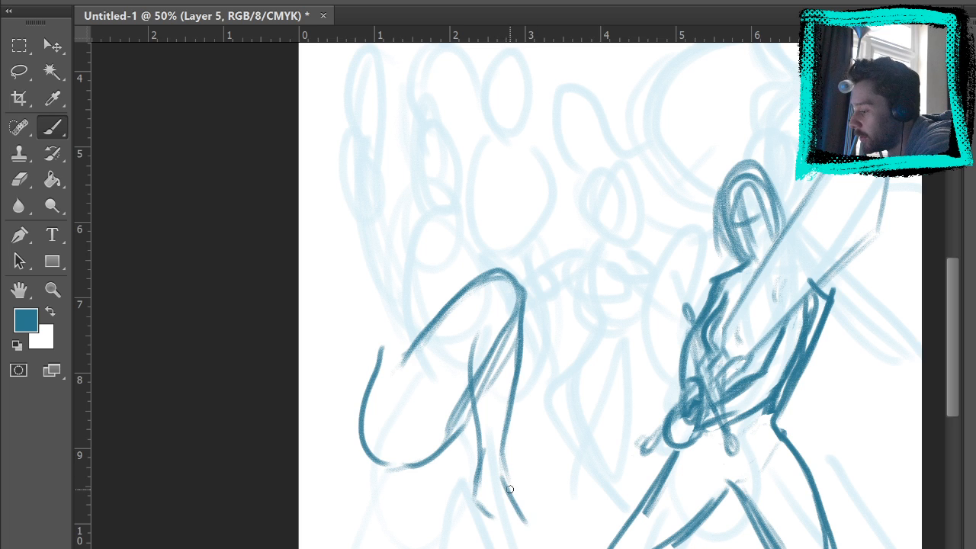
pyautogui.moveTo(507, 485); pyautogui.dragTo(551, 536)
pyautogui.moveTo(493, 510)
pyautogui.mouseDown()
pyautogui.moveTo(513, 546)
pyautogui.moveTo(555, 546)
pyautogui.mouseUp()
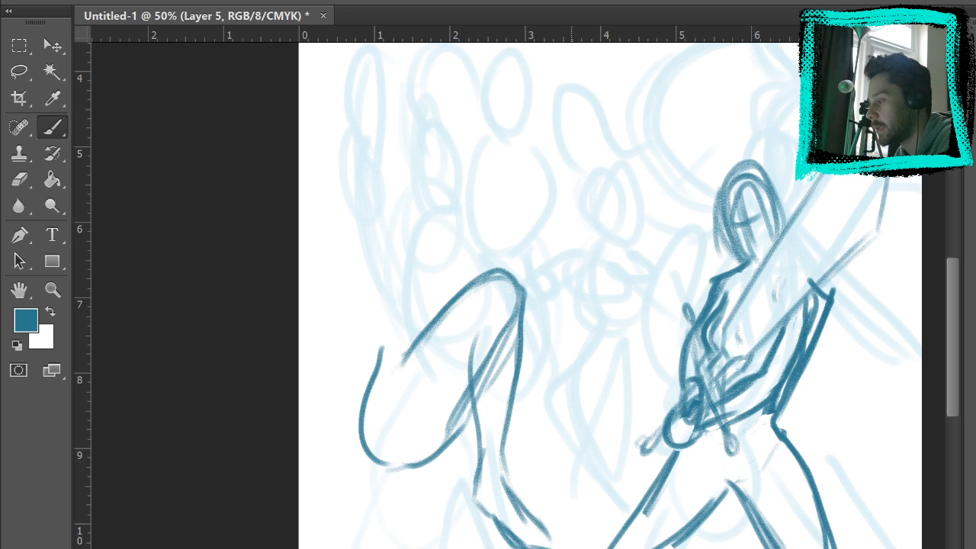
pyautogui.click(974, 454)
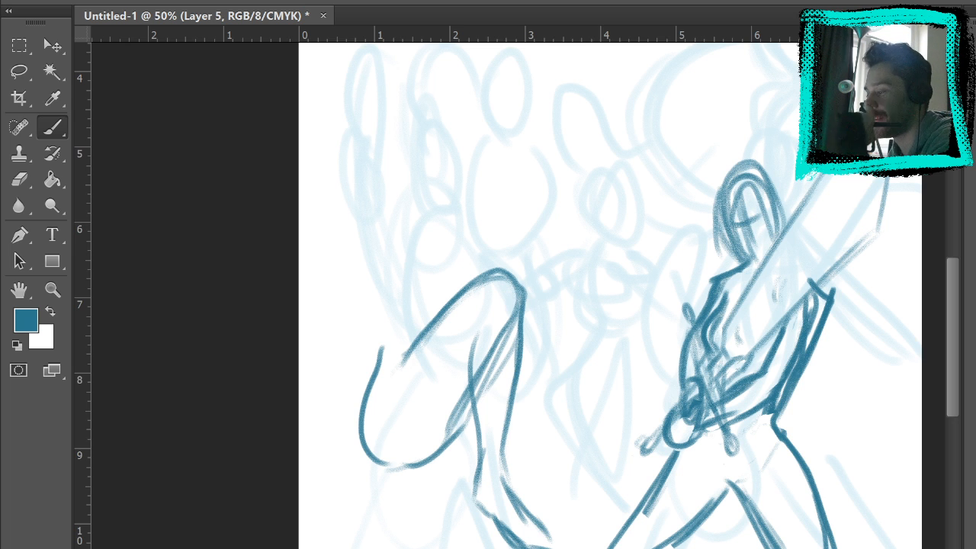
pyautogui.moveTo(665, 217)
pyautogui.mouseDown()
pyautogui.moveTo(758, 144)
pyautogui.moveTo(680, 270)
pyautogui.mouseUp()
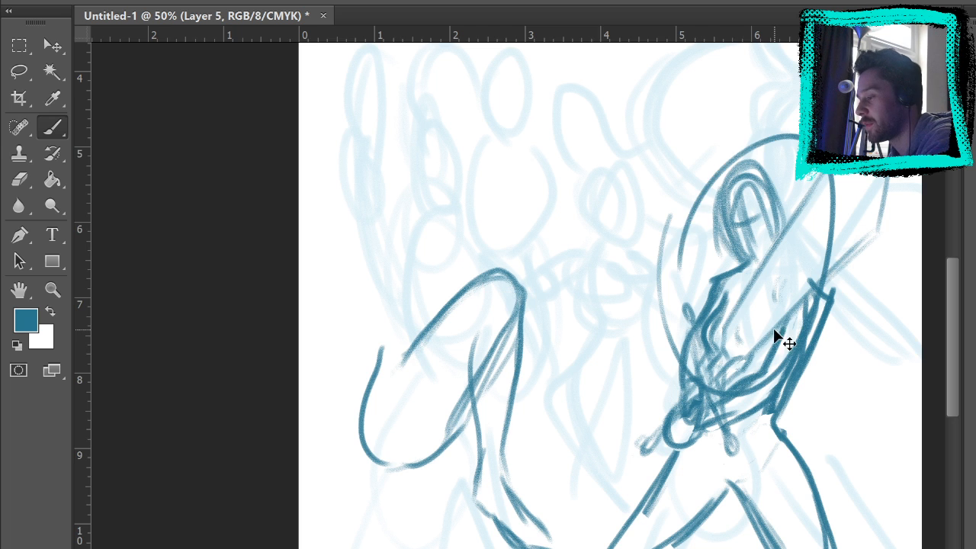
pyautogui.hotkey('ctrl', 'z')
# Draw both contours of the left-hand fighter's standing leg from beneath the hip down to the page's lower edge.
pyautogui.moveTo(581, 308); pyautogui.dragTo(638, 166)
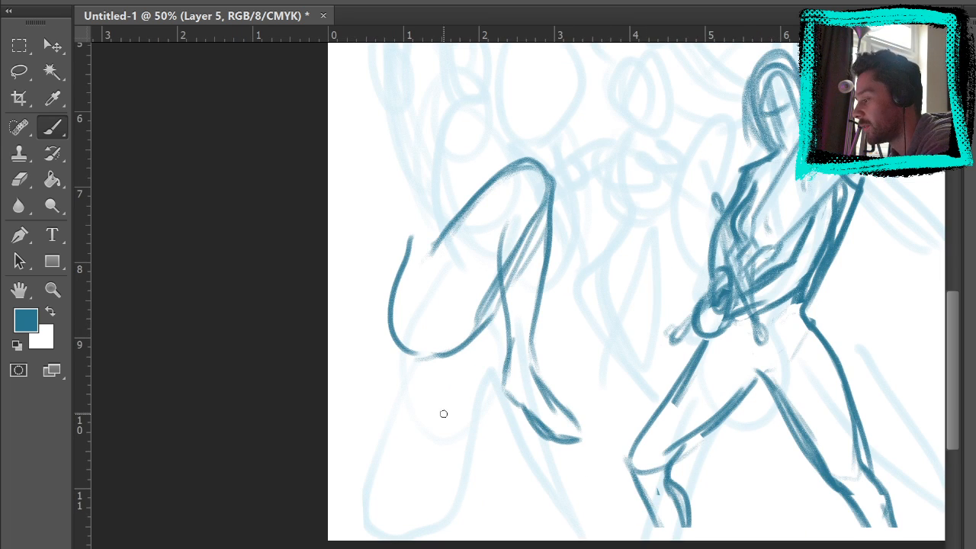
pyautogui.moveTo(412, 354); pyautogui.dragTo(421, 449)
pyautogui.moveTo(475, 341); pyautogui.dragTo(469, 525)
pyautogui.moveTo(422, 444)
pyautogui.mouseDown()
pyautogui.moveTo(440, 500)
pyautogui.moveTo(435, 538)
pyautogui.mouseUp()
pyautogui.moveTo(474, 485)
pyautogui.mouseDown()
pyautogui.moveTo(481, 546)
pyautogui.moveTo(485, 366)
pyautogui.mouseUp()
pyautogui.moveTo(412, 365); pyautogui.dragTo(425, 539)
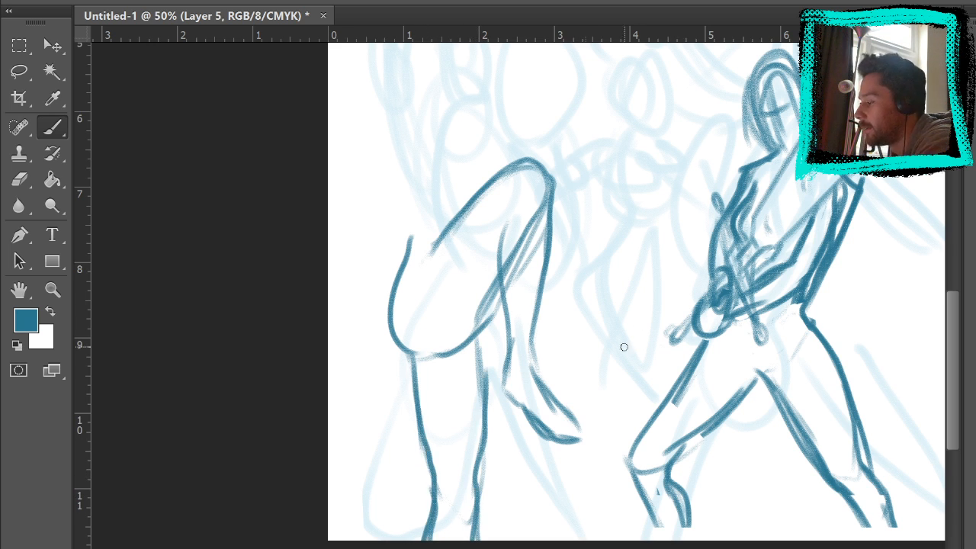
pyautogui.moveTo(624, 347); pyautogui.dragTo(660, 468)
pyautogui.moveTo(638, 334); pyautogui.dragTo(640, 395)
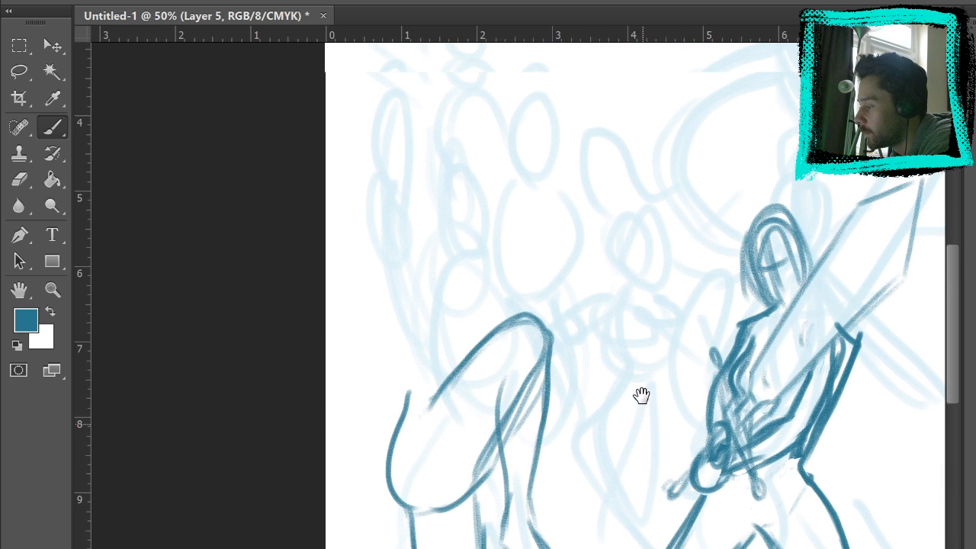
pyautogui.moveTo(409, 391)
pyautogui.mouseDown()
pyautogui.moveTo(438, 309)
pyautogui.moveTo(479, 263)
pyautogui.moveTo(501, 315)
pyautogui.mouseUp()
pyautogui.hotkey('ctrl', 'z')
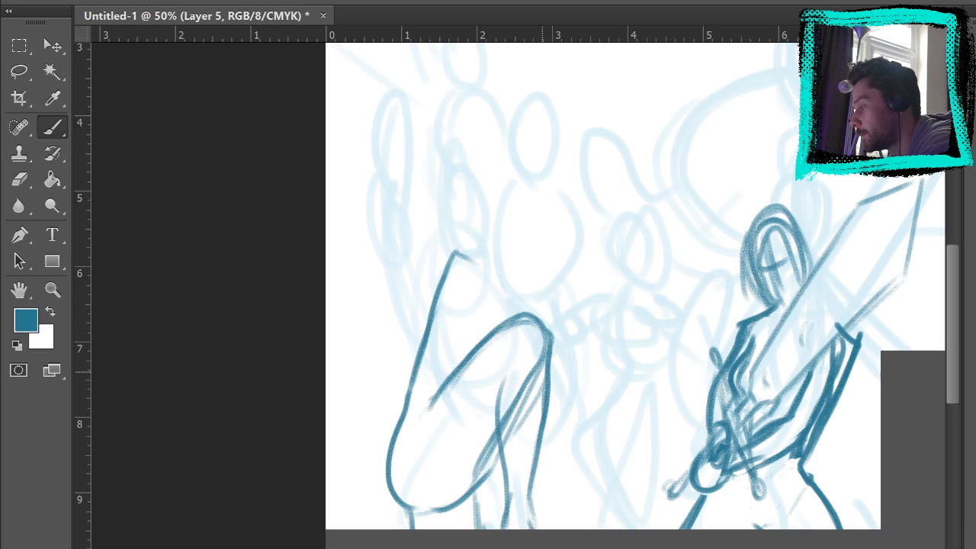
pyautogui.hotkey('ctrl', 'alt', 'z')
pyautogui.moveTo(404, 413); pyautogui.dragTo(409, 323)
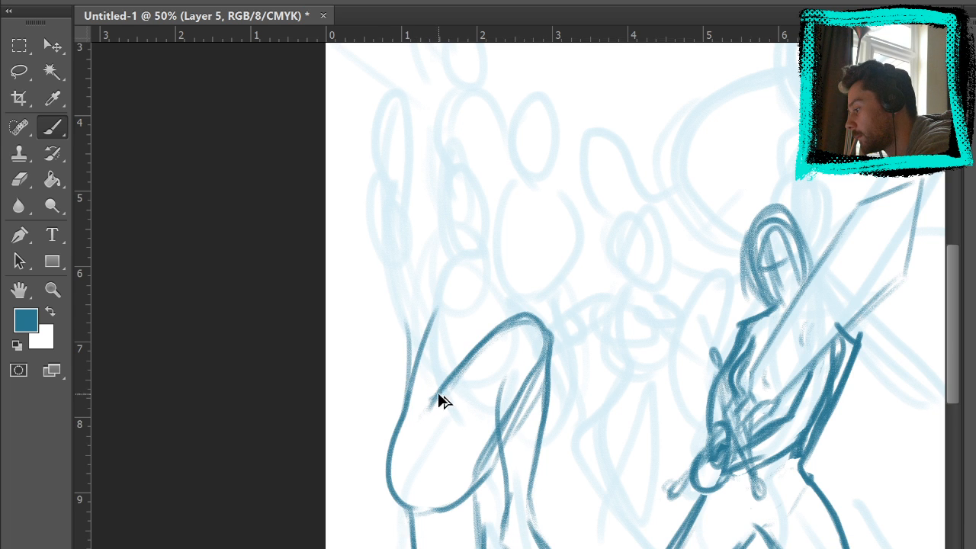
pyautogui.hotkey('ctrl', 'alt', 'z')
pyautogui.hotkey('ctrl', 'alt', 'z')
# Sketch the left-hand fighter's torso as a tall rounded chest form with a curved rib-cage arch inside its lower part.
pyautogui.moveTo(412, 364)
pyautogui.mouseDown()
pyautogui.moveTo(456, 310)
pyautogui.moveTo(427, 345)
pyautogui.mouseUp()
pyautogui.moveTo(410, 363); pyautogui.dragTo(398, 249)
pyautogui.moveTo(391, 259); pyautogui.dragTo(410, 356)
pyautogui.moveTo(390, 287); pyautogui.dragTo(485, 292)
pyautogui.moveTo(477, 337)
pyautogui.mouseDown()
pyautogui.moveTo(485, 259)
pyautogui.moveTo(479, 334)
pyautogui.mouseUp()
pyautogui.moveTo(474, 333)
pyautogui.mouseDown()
pyautogui.moveTo(425, 320)
pyautogui.moveTo(459, 353)
pyautogui.mouseUp()
pyautogui.moveTo(461, 329); pyautogui.dragTo(443, 347)
# Join the torso to the hip with a waist contour, add a wavy waistline, and reinforce the chest outline and abdomen lines.
pyautogui.moveTo(410, 421)
pyautogui.mouseDown()
pyautogui.moveTo(385, 278)
pyautogui.moveTo(415, 225)
pyautogui.mouseUp()
pyautogui.moveTo(417, 403)
pyautogui.mouseDown()
pyautogui.moveTo(494, 463)
pyautogui.moveTo(466, 403)
pyautogui.mouseUp()
pyautogui.moveTo(473, 524)
pyautogui.mouseDown()
pyautogui.moveTo(489, 490)
pyautogui.moveTo(426, 400)
pyautogui.moveTo(483, 429)
pyautogui.mouseUp()
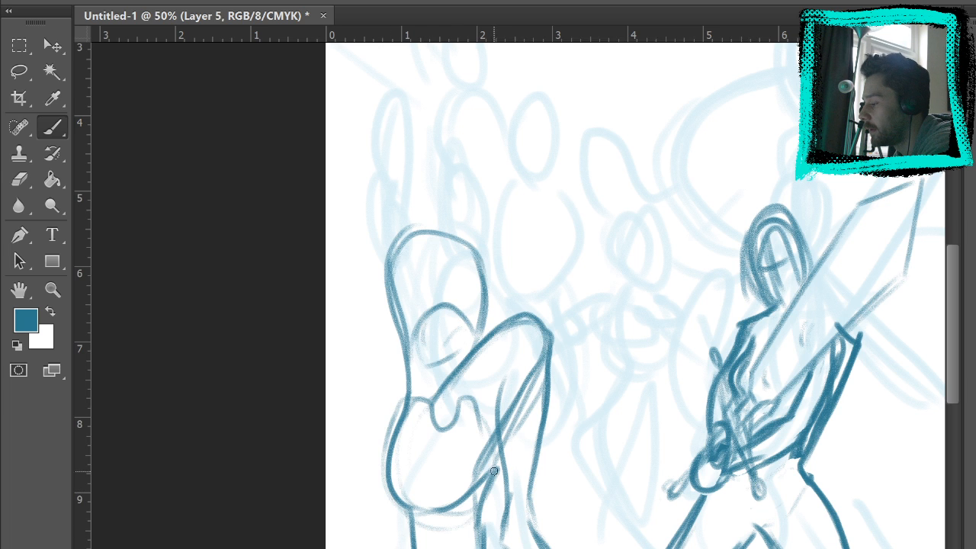
pyautogui.moveTo(466, 383)
pyautogui.mouseDown()
pyautogui.moveTo(437, 303)
pyautogui.moveTo(447, 331)
pyautogui.moveTo(476, 303)
pyautogui.moveTo(391, 284)
pyautogui.mouseUp()
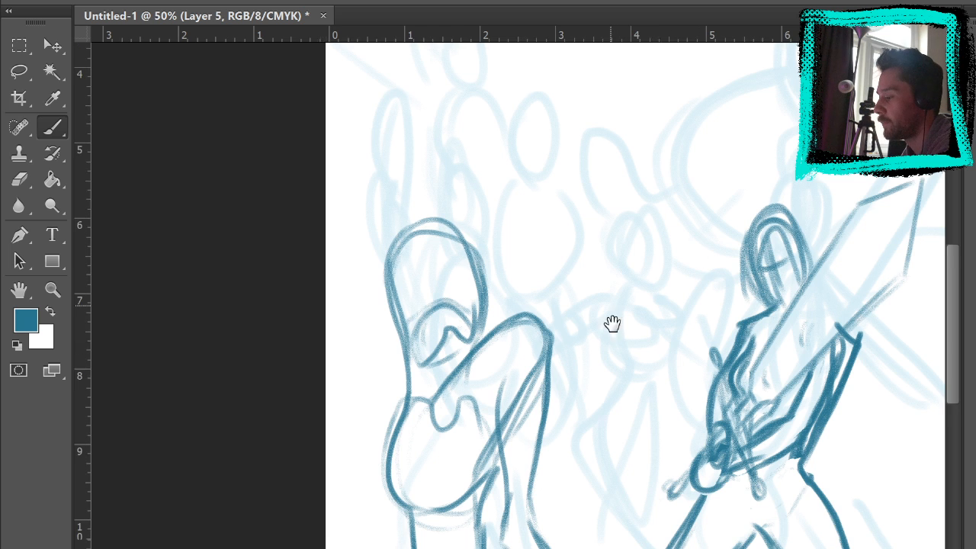
# Add the left-hand fighter's far shoulder contour, a small circle on the near shoulder, and the near upper arm down to the elbow.
pyautogui.moveTo(612, 323); pyautogui.dragTo(616, 274)
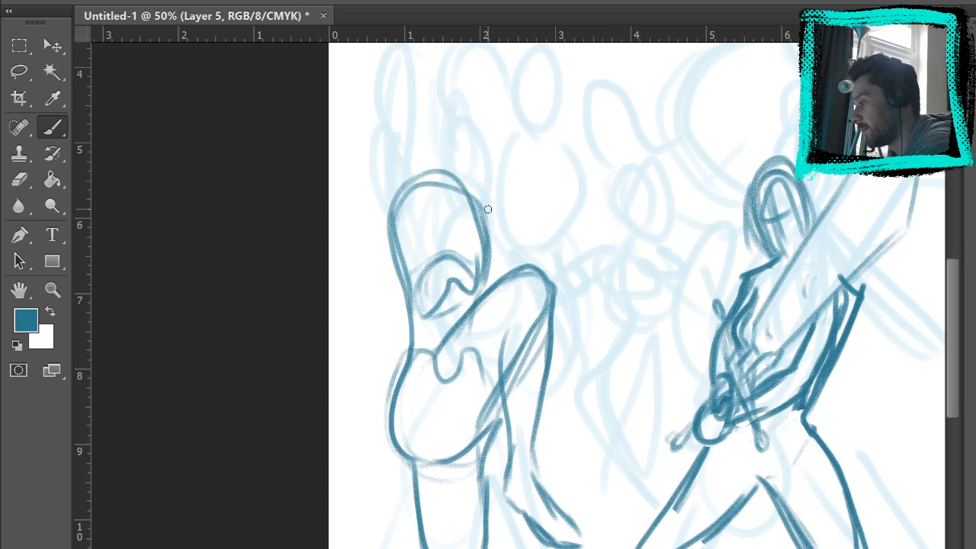
pyautogui.moveTo(488, 209)
pyautogui.mouseDown()
pyautogui.moveTo(501, 228)
pyautogui.moveTo(473, 196)
pyautogui.moveTo(496, 256)
pyautogui.mouseUp()
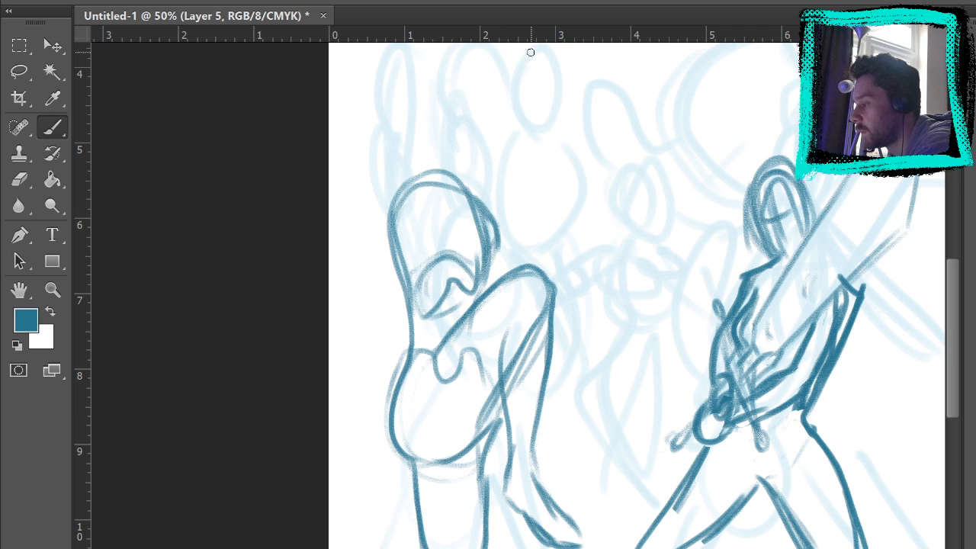
pyautogui.moveTo(419, 189); pyautogui.dragTo(421, 218)
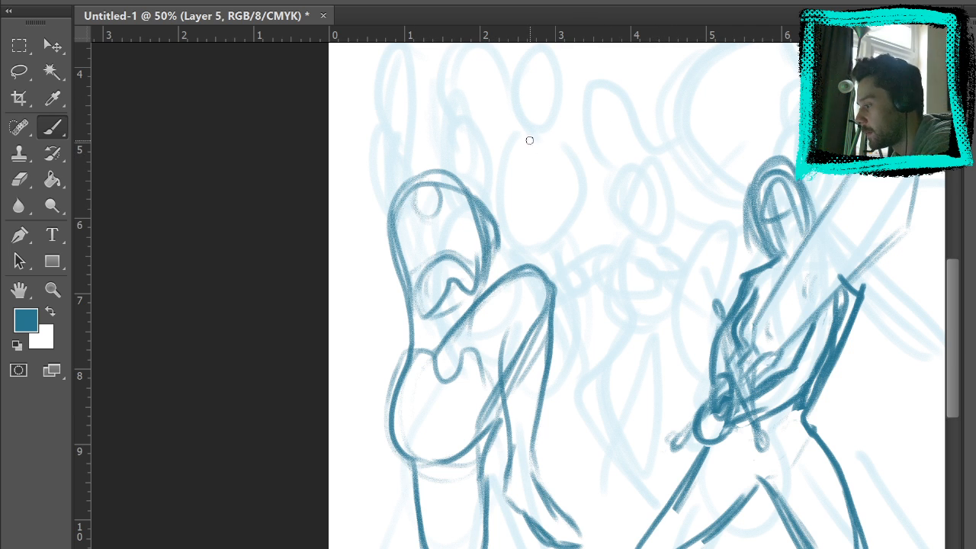
pyautogui.moveTo(390, 235); pyautogui.dragTo(379, 276)
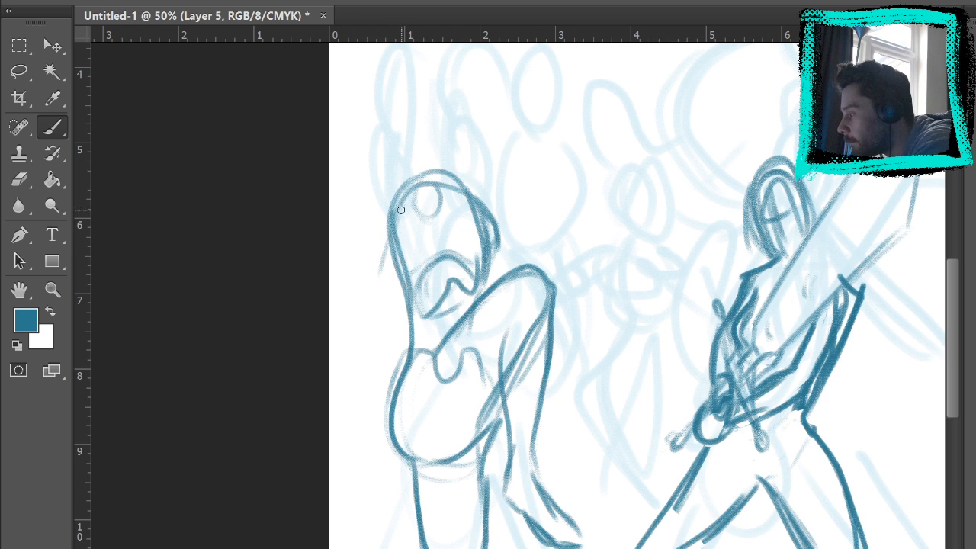
pyautogui.moveTo(399, 213)
pyautogui.mouseDown()
pyautogui.moveTo(437, 203)
pyautogui.moveTo(382, 290)
pyautogui.mouseUp()
pyautogui.moveTo(412, 247); pyautogui.dragTo(379, 295)
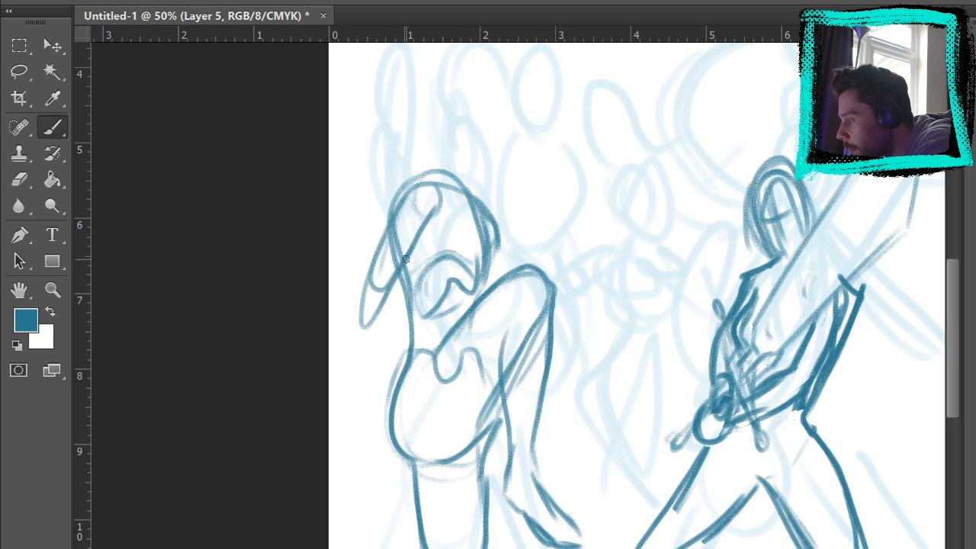
pyautogui.moveTo(412, 254)
pyautogui.mouseDown()
pyautogui.moveTo(383, 277)
pyautogui.moveTo(496, 220)
pyautogui.moveTo(384, 295)
pyautogui.mouseUp()
# Draw the near forearm across the chest to a round fist, and extend the far forearm outward to a second raised fist.
pyautogui.moveTo(384, 296); pyautogui.dragTo(483, 226)
pyautogui.moveTo(477, 217)
pyautogui.mouseDown()
pyautogui.moveTo(384, 272)
pyautogui.moveTo(503, 198)
pyautogui.moveTo(479, 226)
pyautogui.moveTo(513, 202)
pyautogui.moveTo(529, 224)
pyautogui.mouseUp()
pyautogui.moveTo(512, 218); pyautogui.dragTo(520, 230)
pyautogui.moveTo(483, 204)
pyautogui.mouseDown()
pyautogui.moveTo(491, 179)
pyautogui.moveTo(525, 223)
pyautogui.moveTo(572, 241)
pyautogui.moveTo(499, 244)
pyautogui.moveTo(577, 245)
pyautogui.mouseUp()
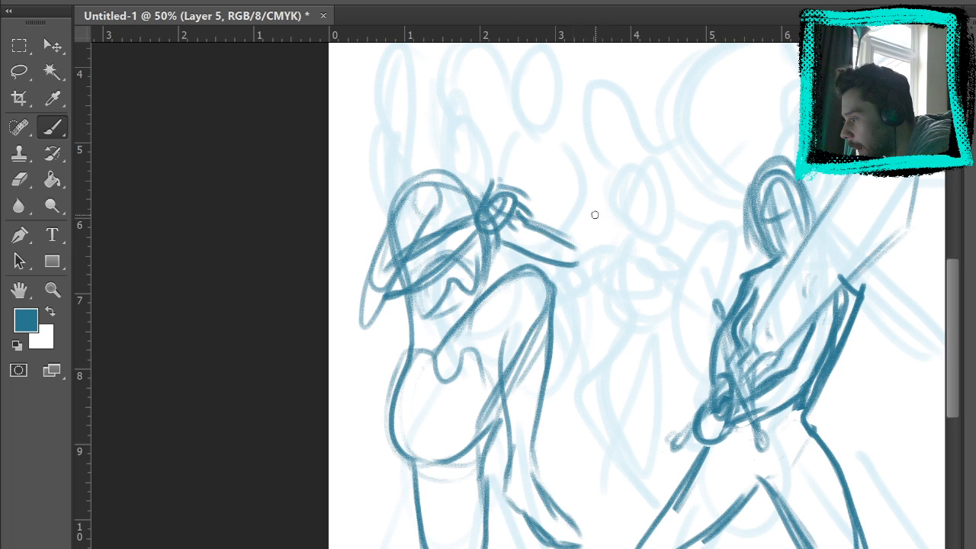
pyautogui.moveTo(584, 206)
pyautogui.mouseDown()
pyautogui.moveTo(598, 236)
pyautogui.moveTo(566, 217)
pyautogui.moveTo(559, 265)
pyautogui.moveTo(578, 250)
pyautogui.mouseUp()
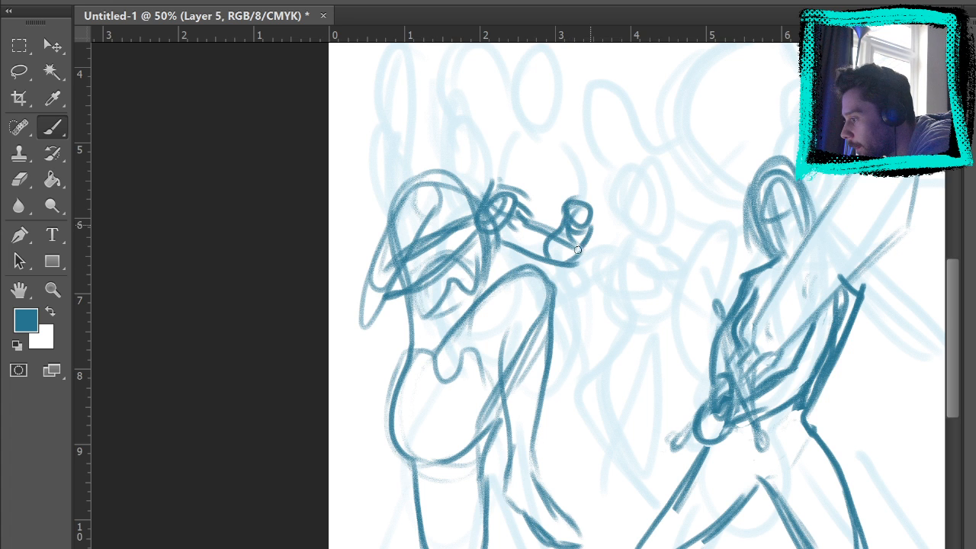
# Draw the left-hand fighter's head as a tall oval above the shoulders, with brow, nose and mouth guidelines.
pyautogui.moveTo(654, 259)
pyautogui.mouseDown()
pyautogui.moveTo(647, 233)
pyautogui.moveTo(669, 272)
pyautogui.moveTo(676, 335)
pyautogui.mouseUp()
pyautogui.moveTo(446, 256)
pyautogui.mouseDown()
pyautogui.moveTo(484, 158)
pyautogui.moveTo(497, 219)
pyautogui.moveTo(475, 261)
pyautogui.moveTo(485, 244)
pyautogui.mouseUp()
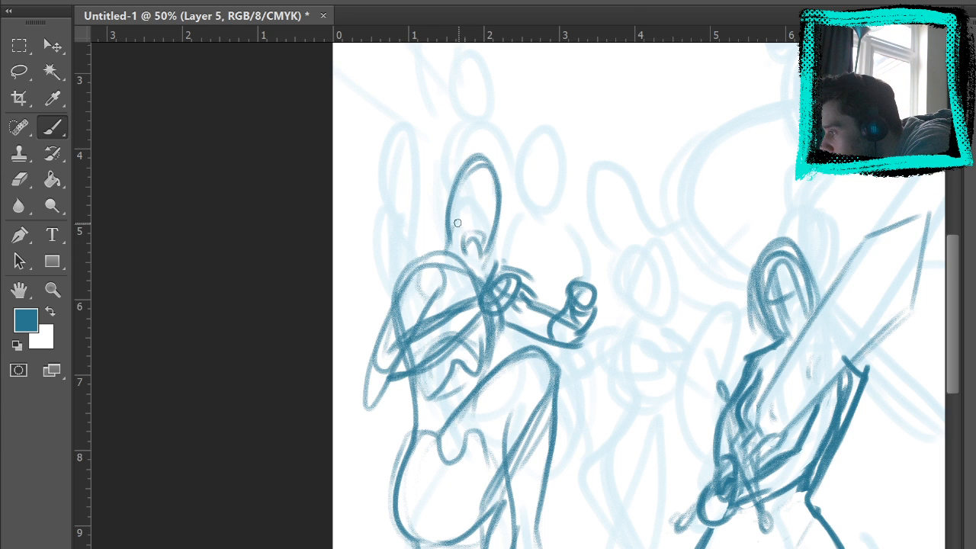
pyautogui.moveTo(457, 201)
pyautogui.mouseDown()
pyautogui.moveTo(486, 191)
pyautogui.moveTo(477, 221)
pyautogui.moveTo(481, 164)
pyautogui.mouseUp()
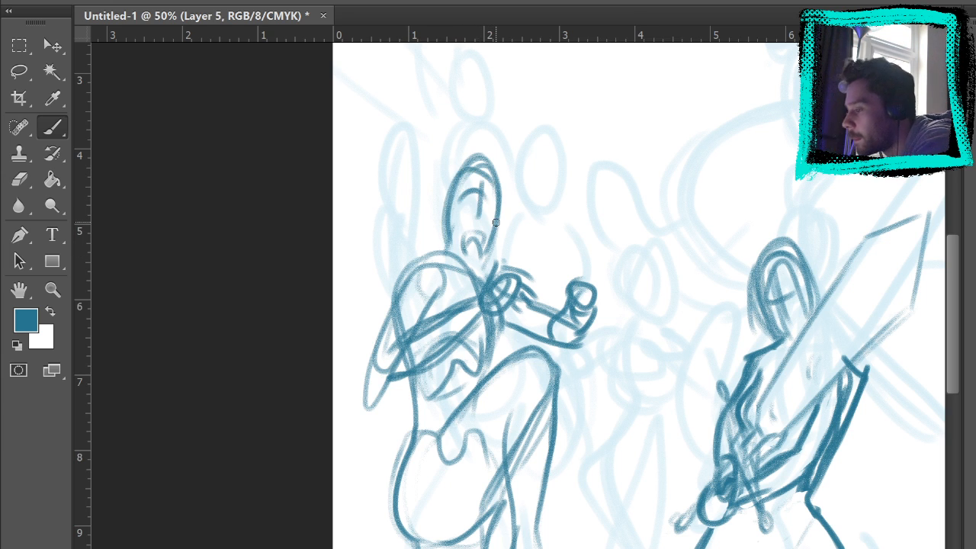
# Darken the left-hand fighter's eyebrows and nose line with heavy strokes to give the face an expression.
pyautogui.hotkey('ctrl', '0')
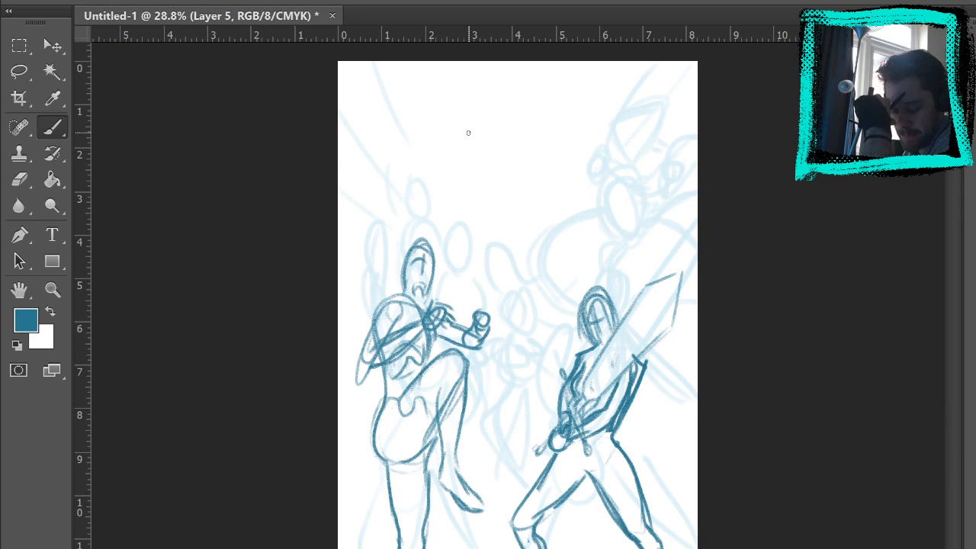
pyautogui.click(52, 290)
pyautogui.click(439, 276)
pyautogui.click(415, 243)
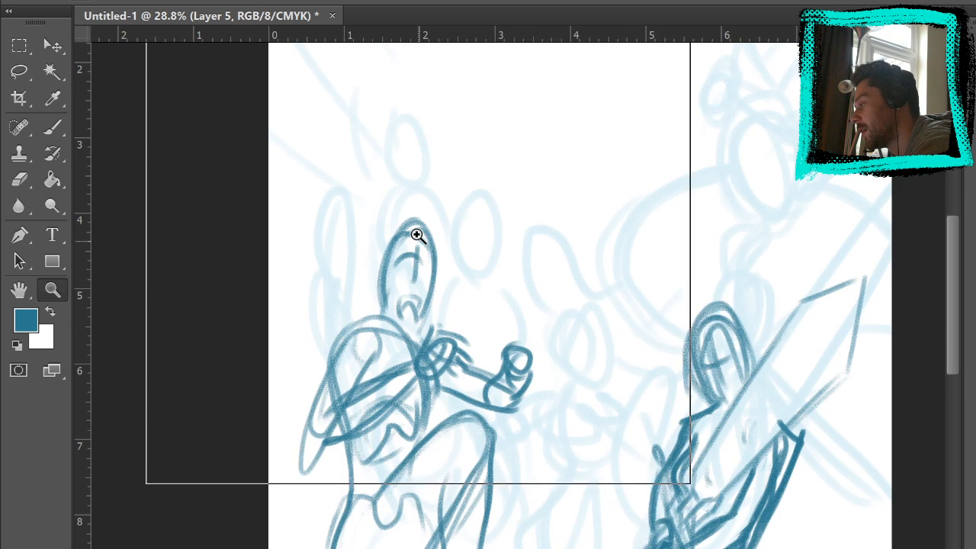
pyautogui.click(417, 235)
pyautogui.press('b')
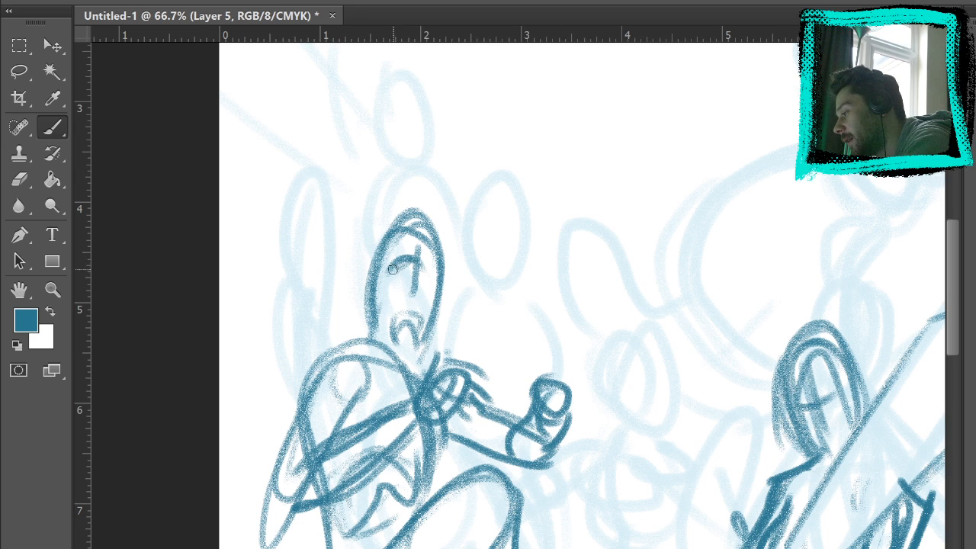
pyautogui.moveTo(393, 269)
pyautogui.mouseDown()
pyautogui.moveTo(426, 254)
pyautogui.moveTo(418, 260)
pyautogui.moveTo(429, 280)
pyautogui.moveTo(399, 272)
pyautogui.moveTo(429, 237)
pyautogui.moveTo(414, 265)
pyautogui.moveTo(423, 289)
pyautogui.mouseUp()
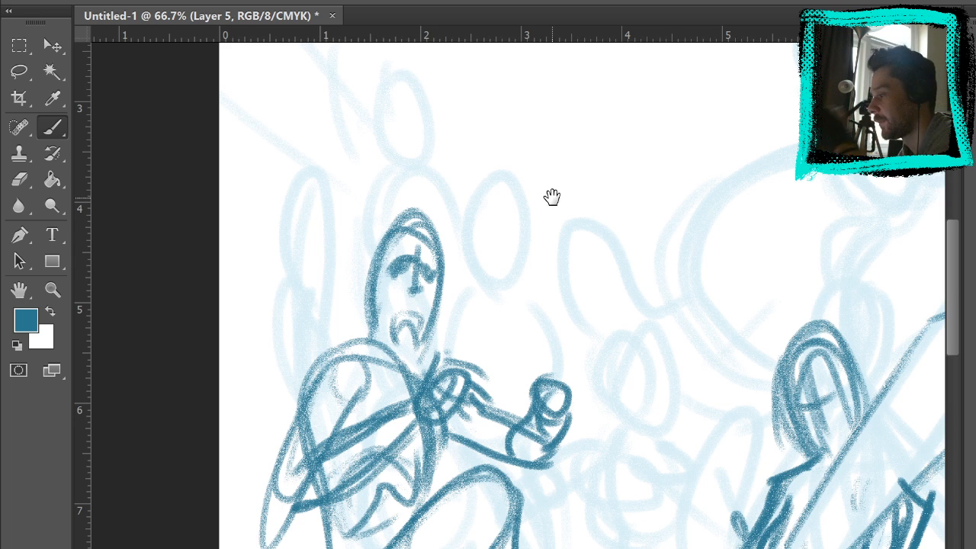
# Reinforce the outline of the left-hand fighter's extended fist with darker rounded strokes and add contour lines beside it.
pyautogui.scroll(-3, 553, 198)
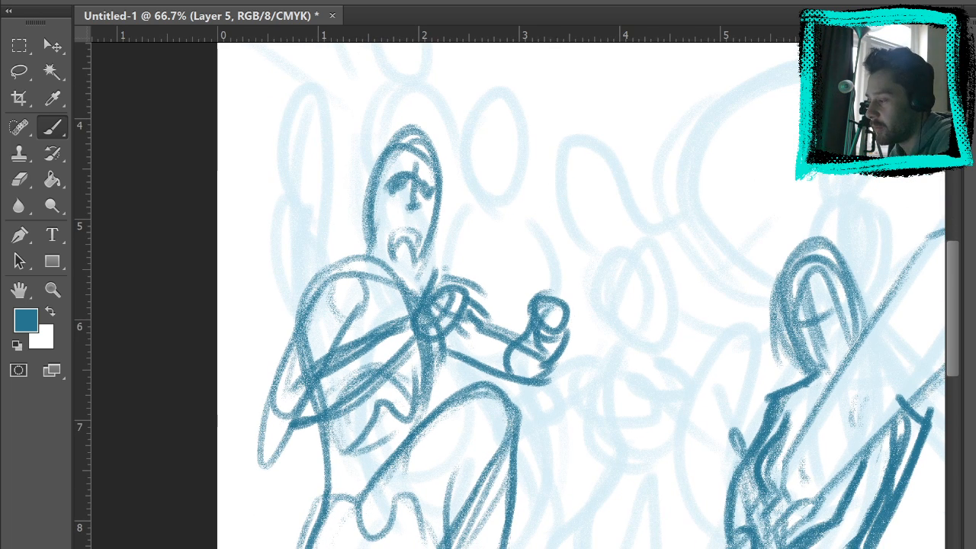
pyautogui.moveTo(639, 276); pyautogui.dragTo(625, 249)
pyautogui.moveTo(514, 277)
pyautogui.mouseDown()
pyautogui.moveTo(509, 291)
pyautogui.moveTo(538, 267)
pyautogui.moveTo(545, 291)
pyautogui.moveTo(558, 281)
pyautogui.moveTo(553, 307)
pyautogui.mouseUp()
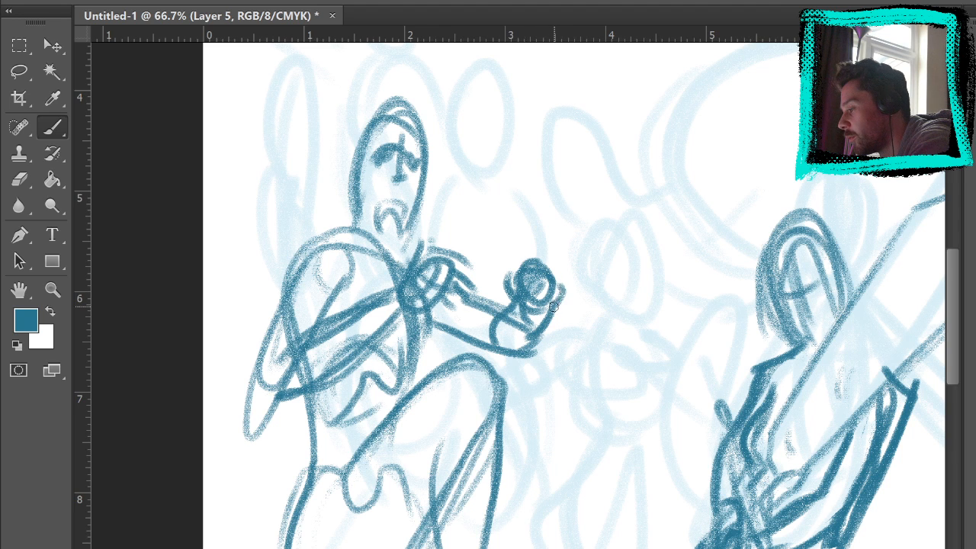
# Erase the stray overlapping lines inside the left-hand fighter's raised leg, below the knee.
pyautogui.moveTo(661, 179); pyautogui.dragTo(654, 148)
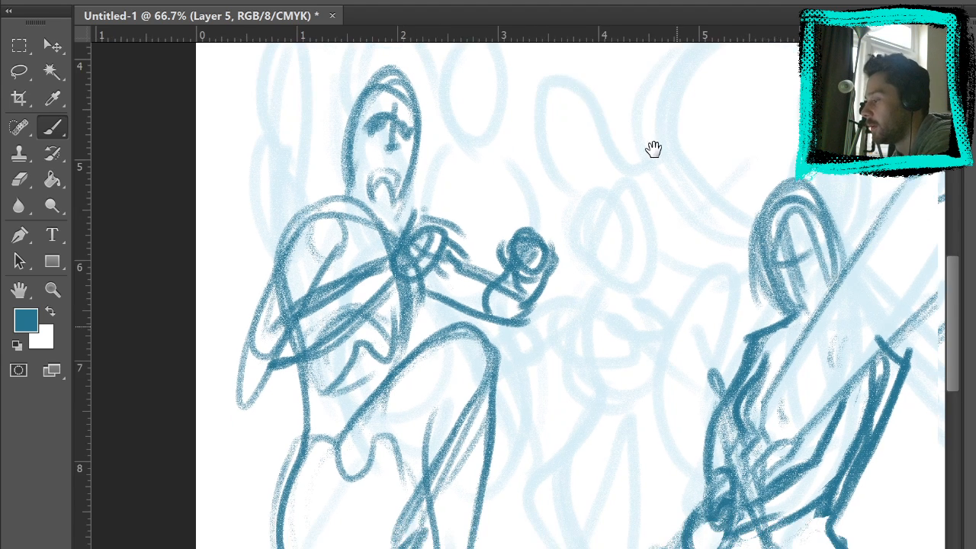
pyautogui.moveTo(732, 365)
pyautogui.mouseDown()
pyautogui.moveTo(702, 157)
pyautogui.moveTo(681, 188)
pyautogui.mouseUp()
pyautogui.click(20, 180)
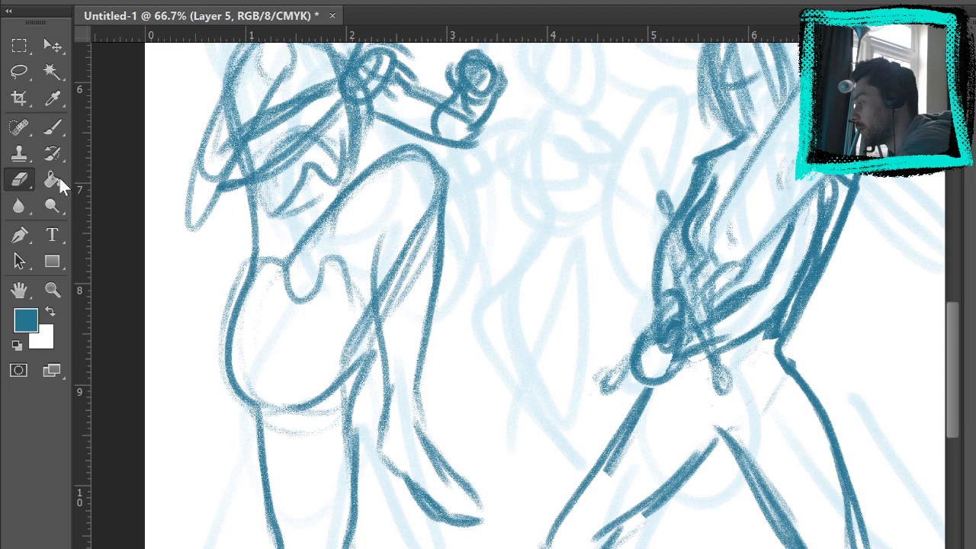
pyautogui.moveTo(388, 255)
pyautogui.mouseDown()
pyautogui.moveTo(391, 312)
pyautogui.moveTo(401, 284)
pyautogui.moveTo(414, 290)
pyautogui.moveTo(429, 184)
pyautogui.moveTo(404, 263)
pyautogui.mouseUp()
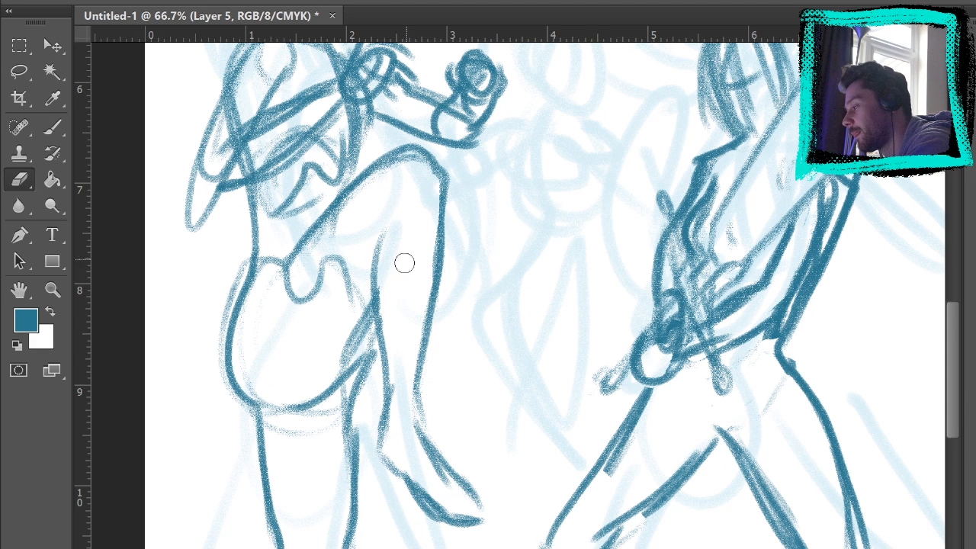
pyautogui.click(53, 133)
# Erase the drooping elbow tip of the left-hand fighter's near arm and redraw the shoulder and upper arm down to an angular elbow.
pyautogui.moveTo(531, 347); pyautogui.dragTo(518, 384)
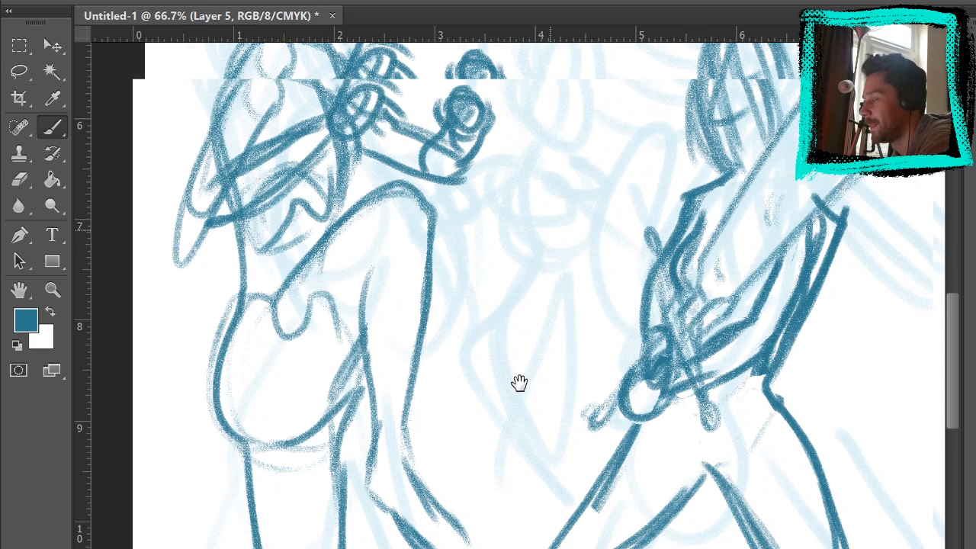
pyautogui.click(20, 180)
pyautogui.moveTo(217, 260)
pyautogui.mouseDown()
pyautogui.moveTo(174, 223)
pyautogui.moveTo(184, 249)
pyautogui.moveTo(178, 275)
pyautogui.mouseUp()
pyautogui.click(51, 131)
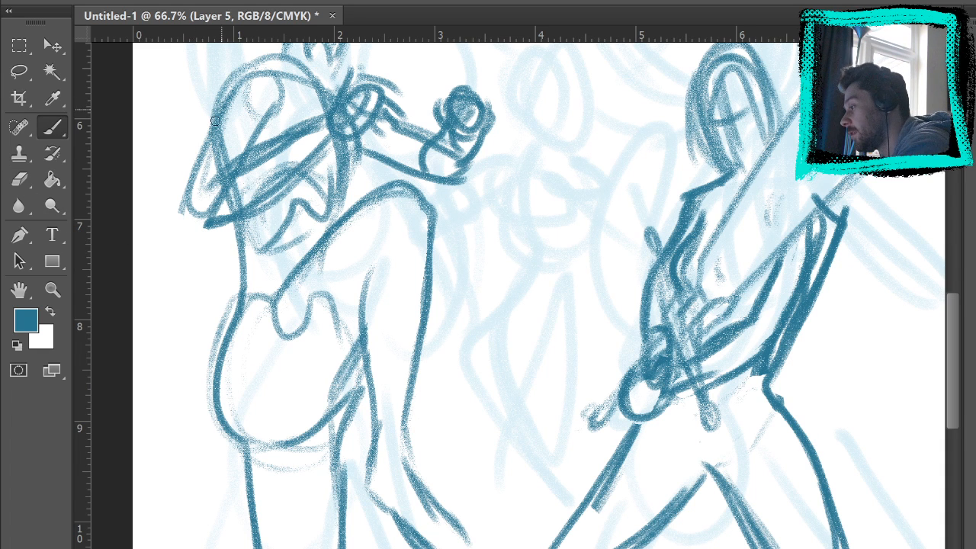
pyautogui.moveTo(220, 114); pyautogui.dragTo(173, 219)
pyautogui.moveTo(218, 112)
pyautogui.mouseDown()
pyautogui.moveTo(179, 211)
pyautogui.moveTo(200, 145)
pyautogui.moveTo(205, 222)
pyautogui.mouseUp()
pyautogui.moveTo(419, 245); pyautogui.dragTo(445, 266)
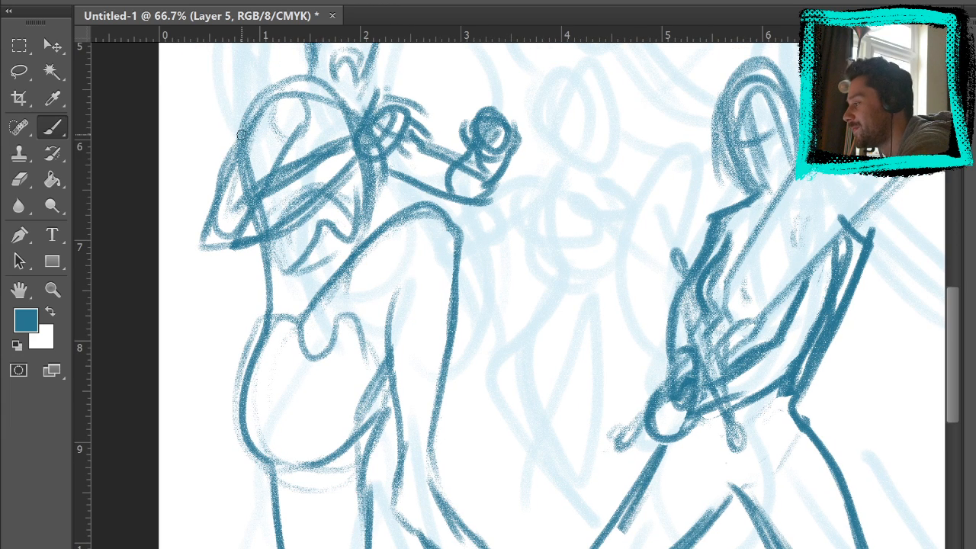
pyautogui.moveTo(400, 203); pyautogui.dragTo(421, 233)
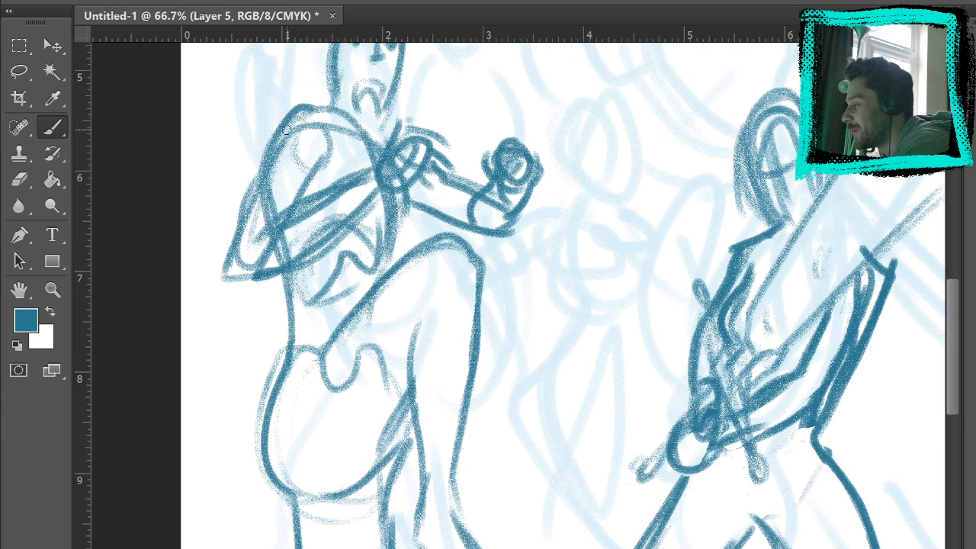
pyautogui.moveTo(480, 185); pyautogui.dragTo(488, 216)
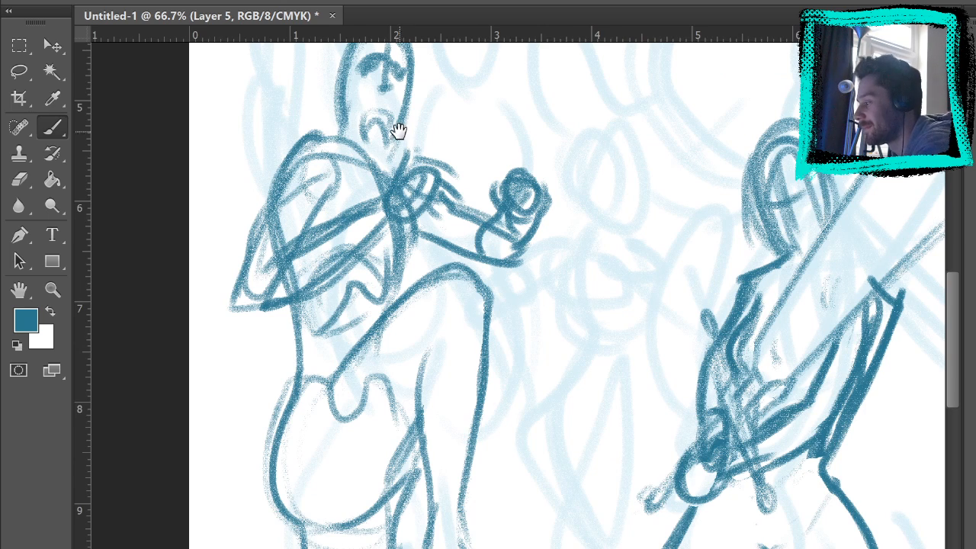
pyautogui.moveTo(397, 126); pyautogui.dragTo(409, 160)
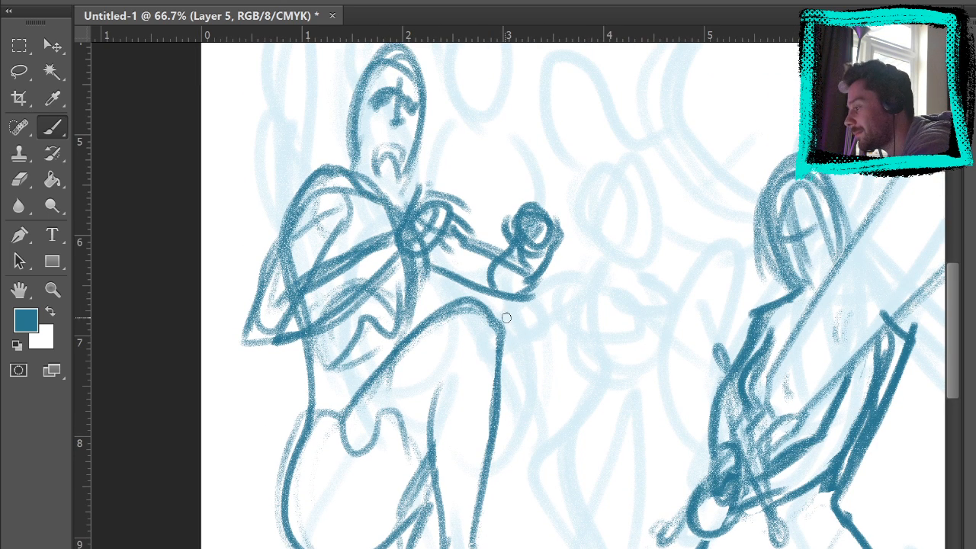
# Lasso the whole sword fighter, move the figure up and to the right on the page, and clear the selection.
pyautogui.moveTo(654, 298); pyautogui.dragTo(591, 366)
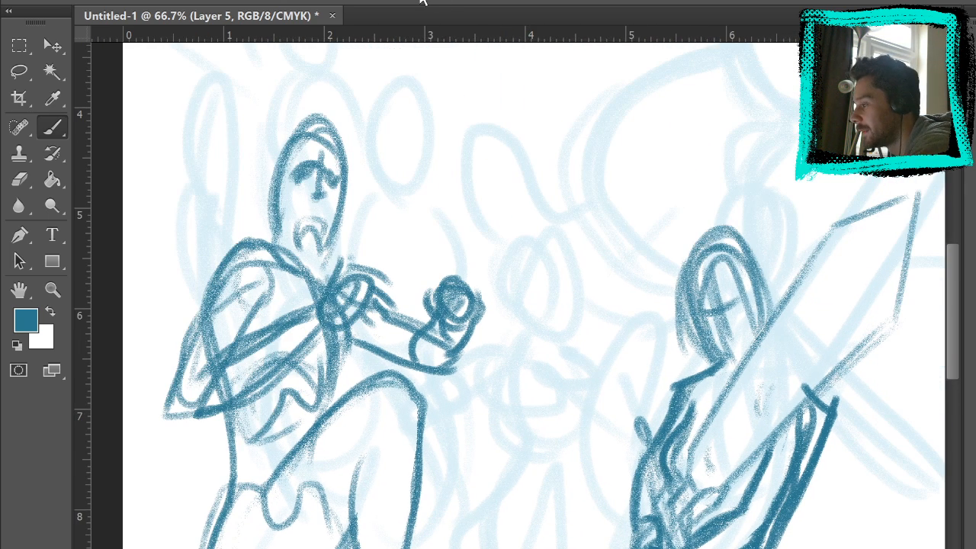
pyautogui.hotkey('ctrl', '0')
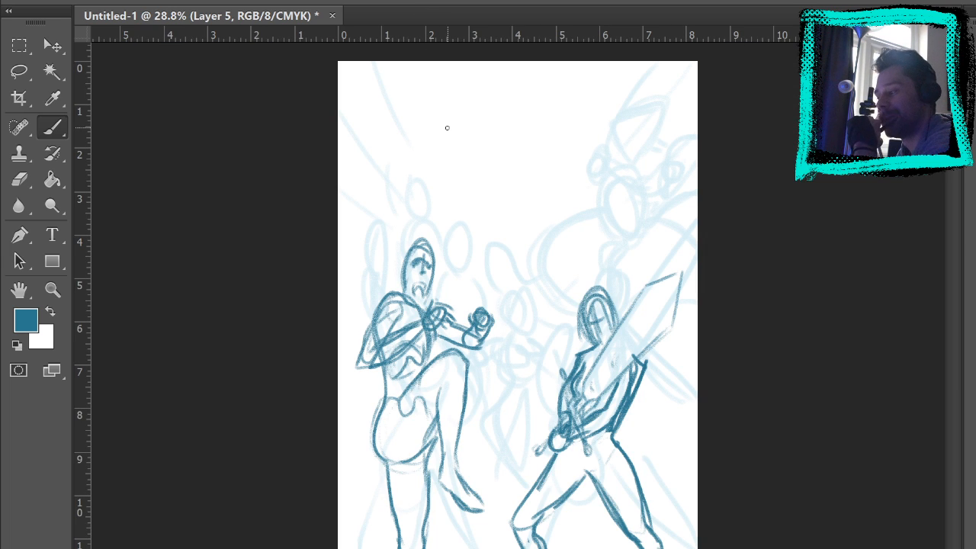
pyautogui.click(18, 71)
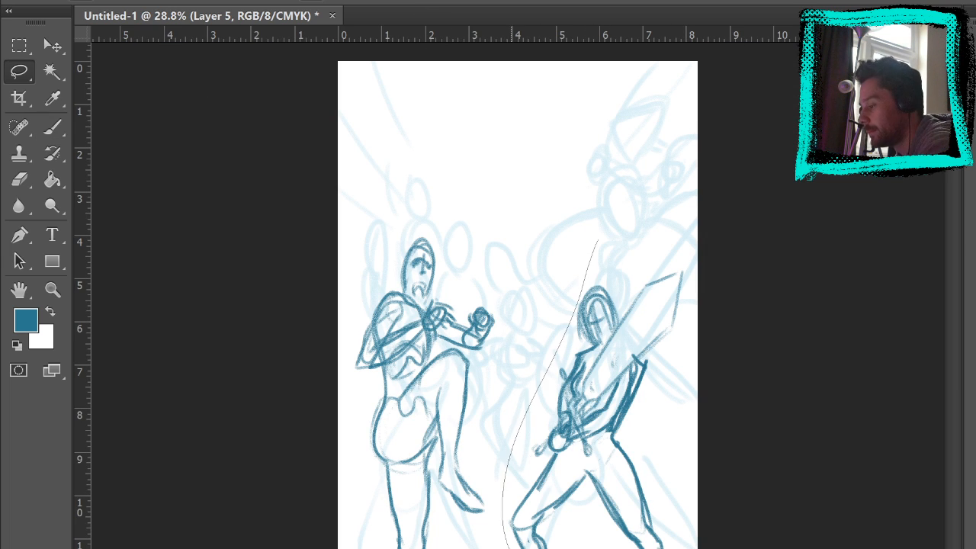
pyautogui.moveTo(588, 229); pyautogui.dragTo(506, 537)
pyautogui.click(53, 45)
pyautogui.moveTo(602, 477); pyautogui.dragTo(618, 444)
pyautogui.click(19, 45)
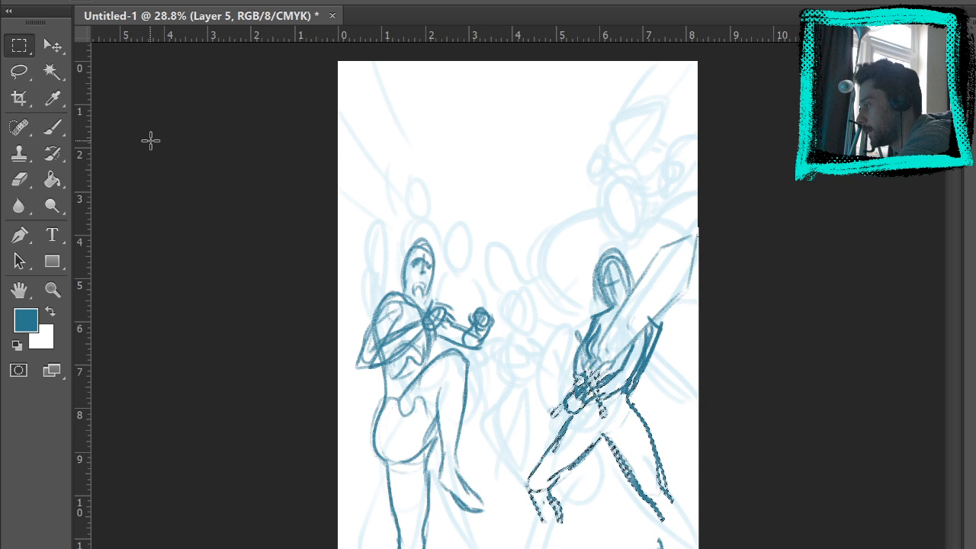
pyautogui.click(151, 140)
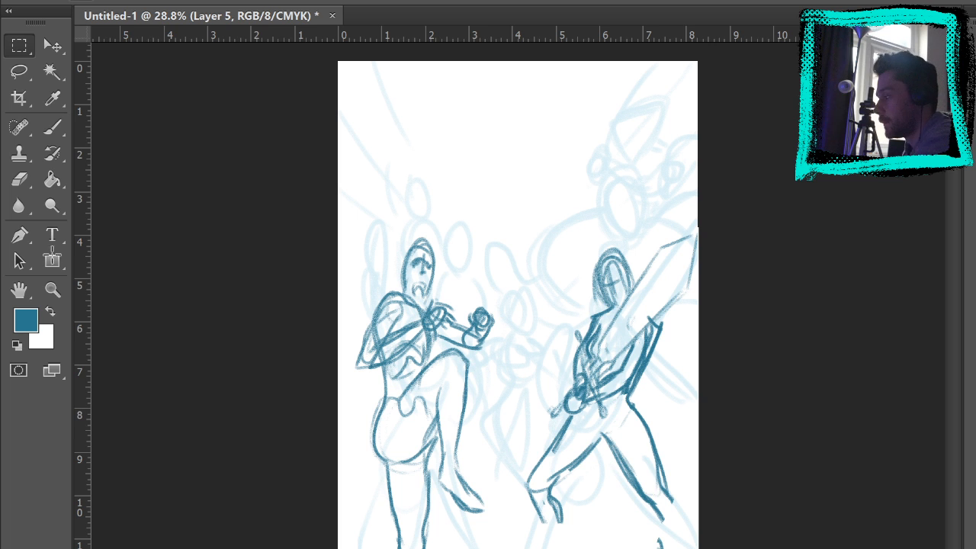
# Draw a large round shield between the two fighters as an outer and an inner circle, working at 50% zoom.
pyautogui.click(52, 289)
pyautogui.click(581, 331)
pyautogui.click(553, 336)
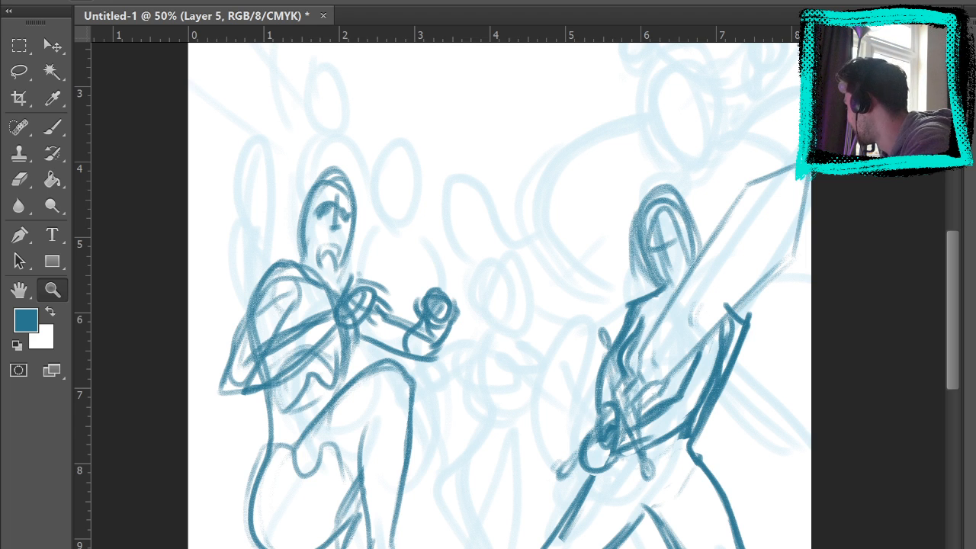
pyautogui.click(52, 127)
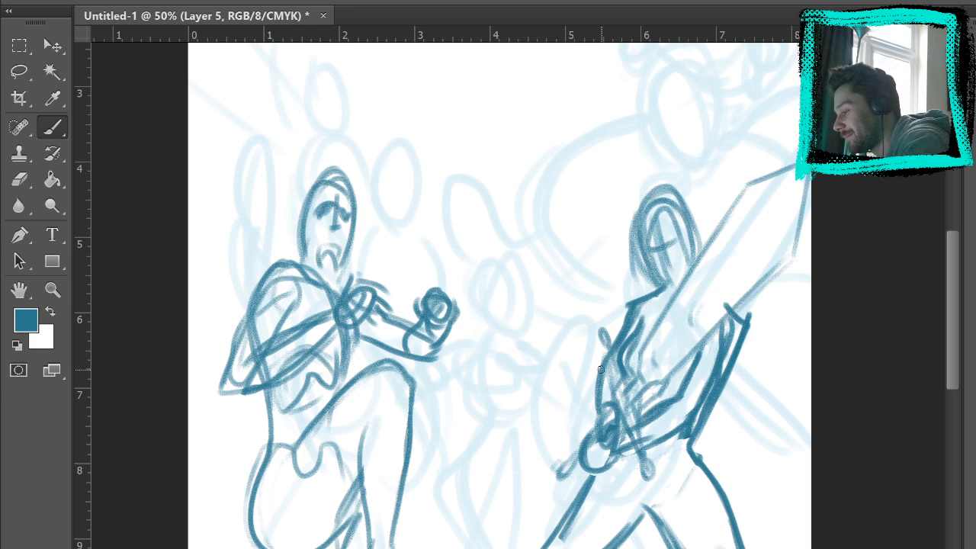
pyautogui.moveTo(493, 333)
pyautogui.mouseDown()
pyautogui.moveTo(508, 492)
pyautogui.moveTo(473, 334)
pyautogui.mouseUp()
pyautogui.moveTo(505, 491)
pyautogui.mouseDown()
pyautogui.moveTo(531, 347)
pyautogui.moveTo(466, 338)
pyautogui.moveTo(440, 398)
pyautogui.moveTo(440, 438)
pyautogui.mouseUp()
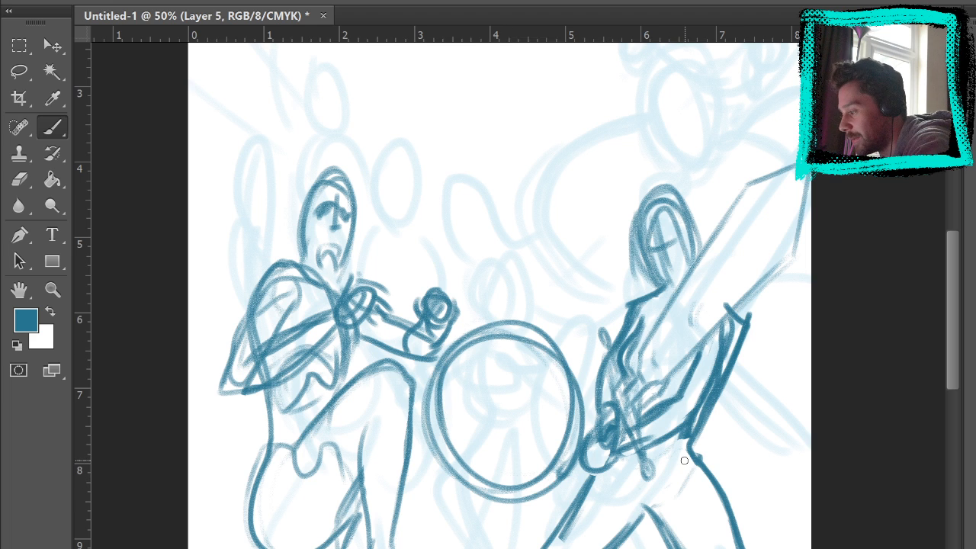
# Decorate the shield with a vertical centre line, two long slanted lines from its top and nested chevrons below.
pyautogui.moveTo(504, 335)
pyautogui.mouseDown()
pyautogui.moveTo(508, 511)
pyautogui.moveTo(507, 382)
pyautogui.mouseUp()
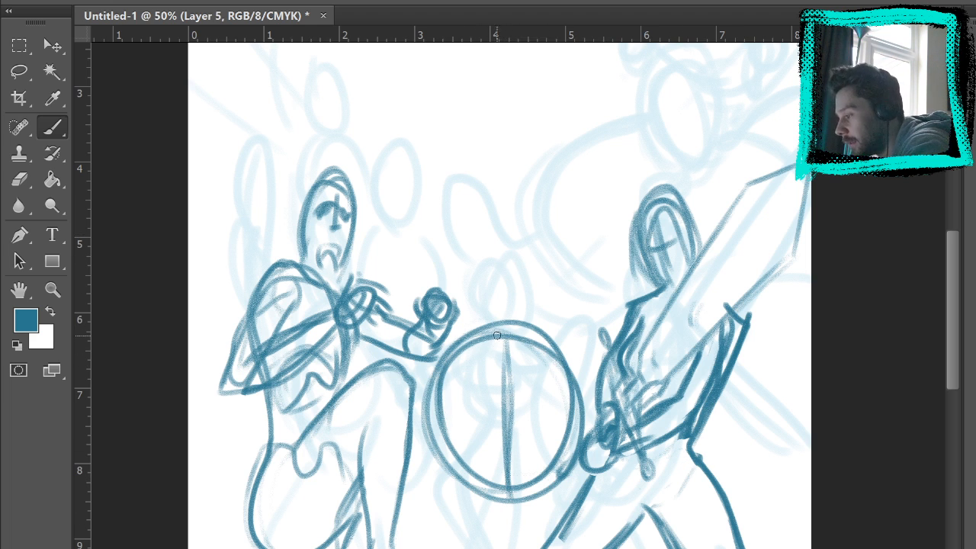
pyautogui.moveTo(497, 335); pyautogui.dragTo(504, 478)
pyautogui.hotkey('ctrl', 'z')
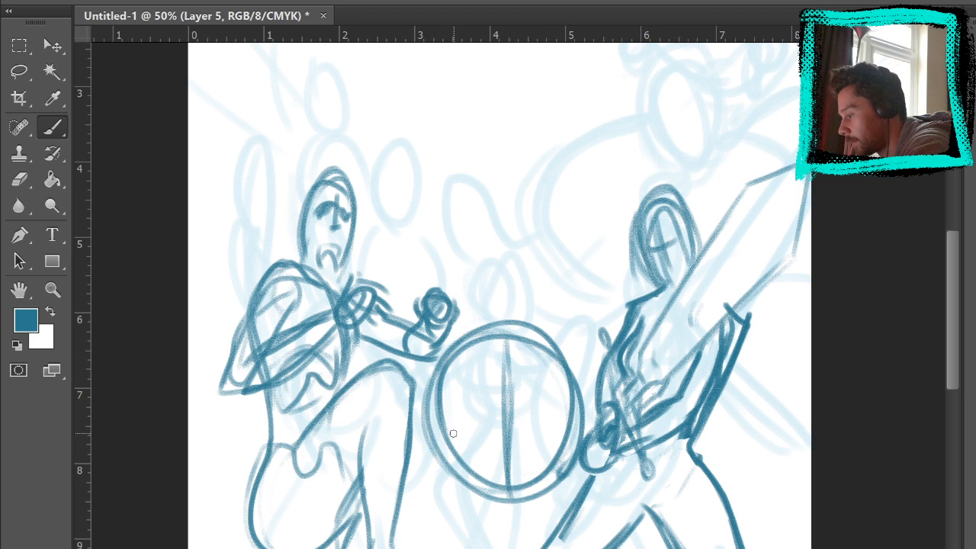
pyautogui.moveTo(448, 450); pyautogui.dragTo(511, 341)
pyautogui.moveTo(460, 457)
pyautogui.mouseDown()
pyautogui.moveTo(505, 358)
pyautogui.moveTo(520, 355)
pyautogui.moveTo(570, 420)
pyautogui.moveTo(499, 433)
pyautogui.moveTo(553, 457)
pyautogui.mouseUp()
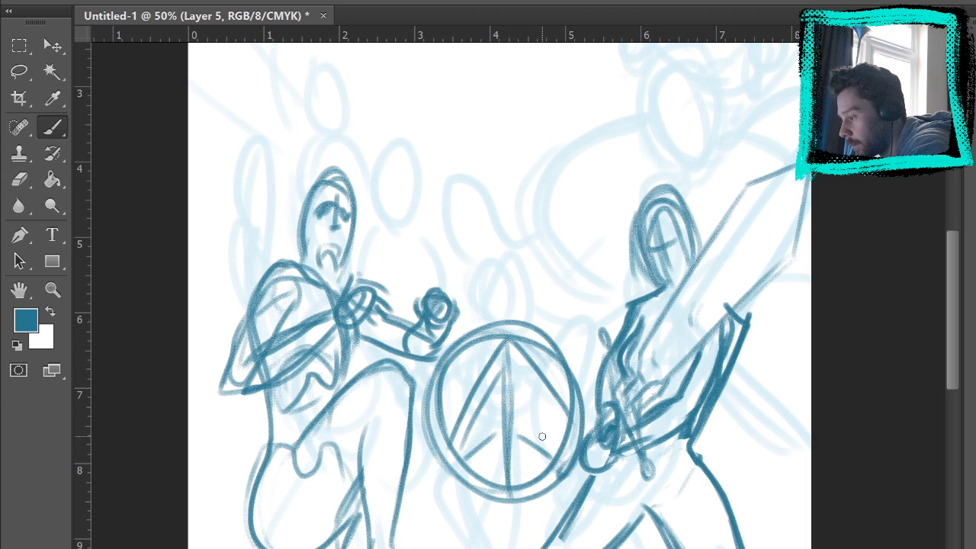
pyautogui.moveTo(514, 420)
pyautogui.mouseDown()
pyautogui.moveTo(558, 443)
pyautogui.moveTo(516, 383)
pyautogui.moveTo(472, 439)
pyautogui.mouseUp()
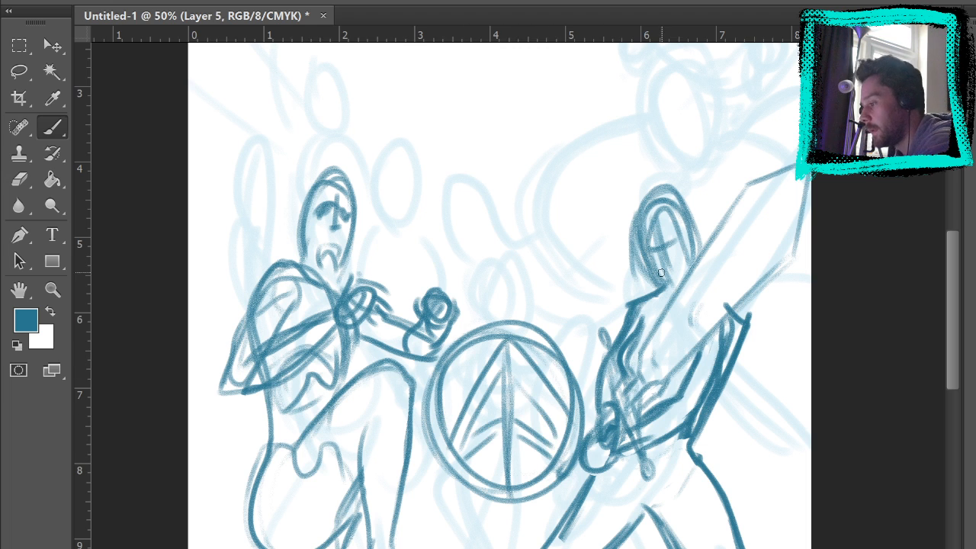
# Erase the shield's right-hand slanted line and redraw it closer to the centre to mirror the left one.
pyautogui.click(19, 180)
pyautogui.moveTo(522, 353); pyautogui.dragTo(565, 413)
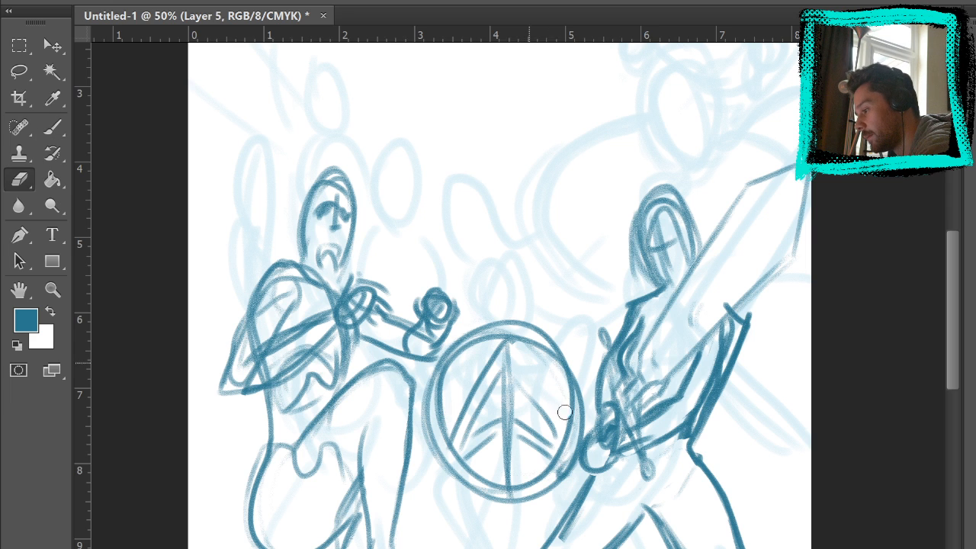
pyautogui.press('b')
pyautogui.moveTo(508, 343); pyautogui.dragTo(559, 433)
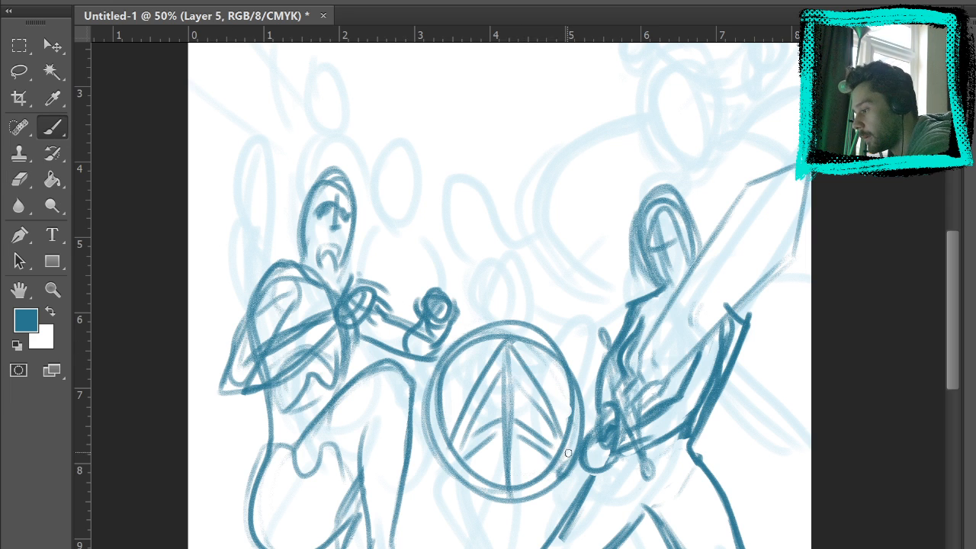
pyautogui.hotkey('ctrl', 'alt', 'z')
pyautogui.hotkey('ctrl', 'alt', 'z')
pyautogui.moveTo(546, 394)
pyautogui.mouseDown()
pyautogui.moveTo(507, 340)
pyautogui.moveTo(568, 430)
pyautogui.mouseUp()
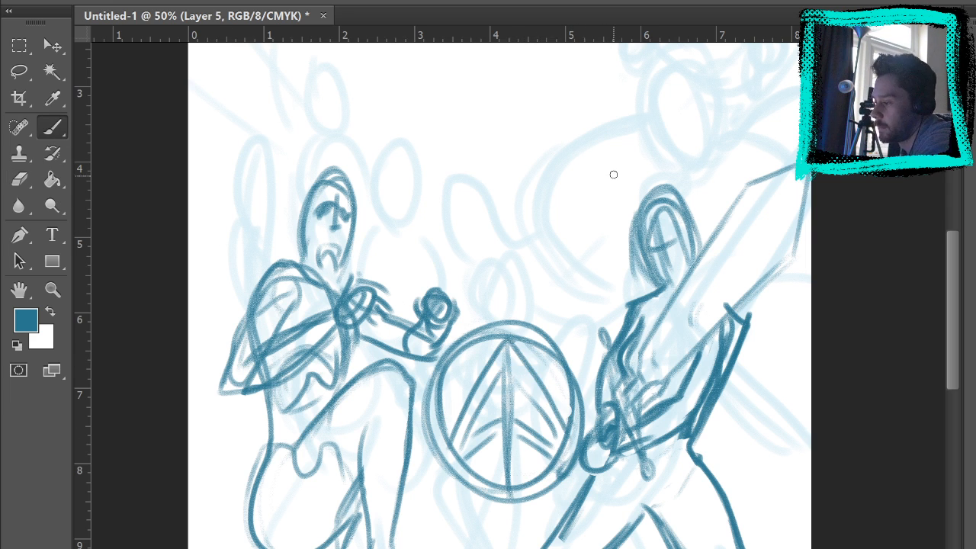
# Draw a domed head just above the shield wearing a helmet with two upward-curving horns and a curved brow band.
pyautogui.moveTo(482, 328)
pyautogui.mouseDown()
pyautogui.moveTo(519, 272)
pyautogui.moveTo(533, 319)
pyautogui.mouseUp()
pyautogui.moveTo(482, 295); pyautogui.dragTo(533, 313)
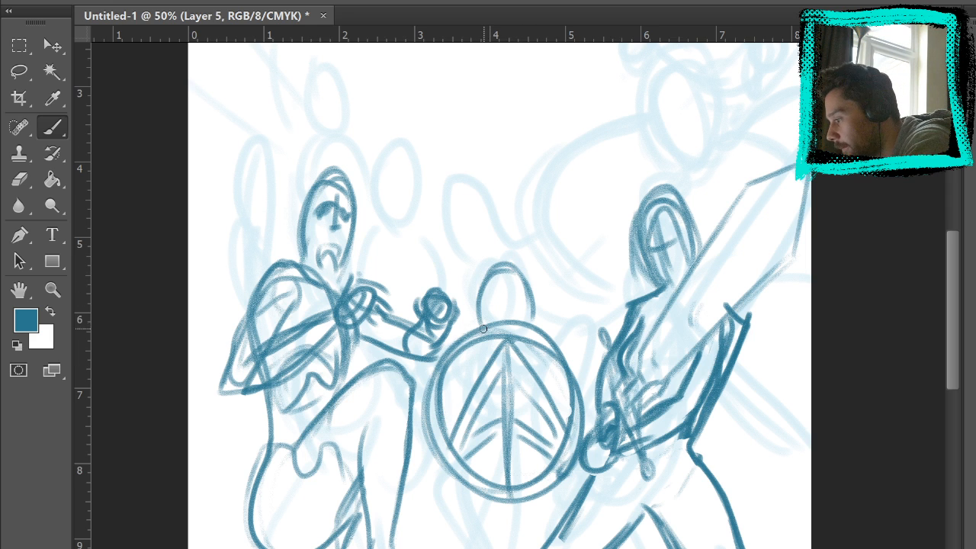
pyautogui.moveTo(451, 259); pyautogui.dragTo(482, 319)
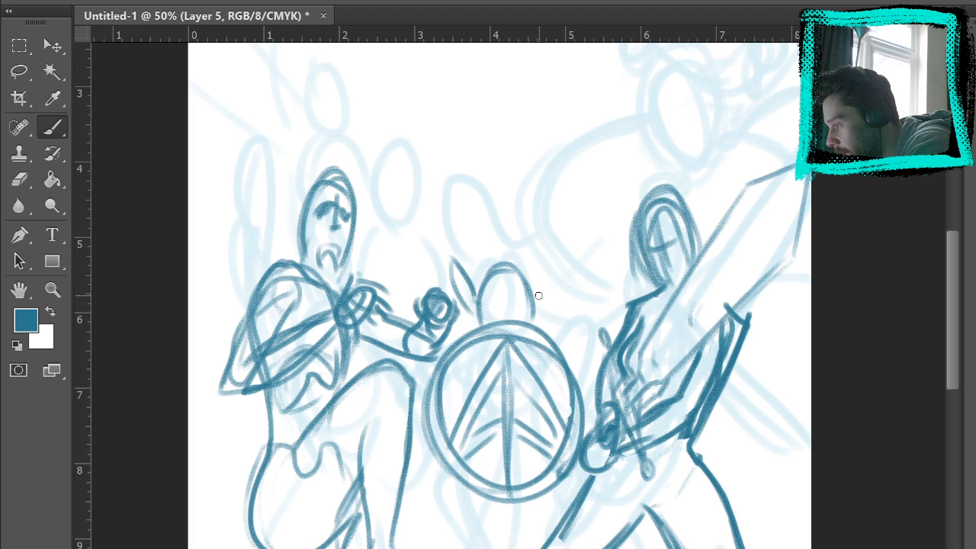
pyautogui.moveTo(540, 296); pyautogui.dragTo(557, 258)
pyautogui.moveTo(546, 314); pyautogui.dragTo(563, 272)
pyautogui.moveTo(451, 270)
pyautogui.mouseDown()
pyautogui.moveTo(473, 319)
pyautogui.moveTo(546, 304)
pyautogui.mouseUp()
pyautogui.moveTo(476, 294)
pyautogui.mouseDown()
pyautogui.moveTo(536, 286)
pyautogui.moveTo(505, 303)
pyautogui.moveTo(531, 311)
pyautogui.mouseUp()
pyautogui.moveTo(534, 297)
pyautogui.mouseDown()
pyautogui.moveTo(533, 317)
pyautogui.moveTo(476, 302)
pyautogui.mouseUp()
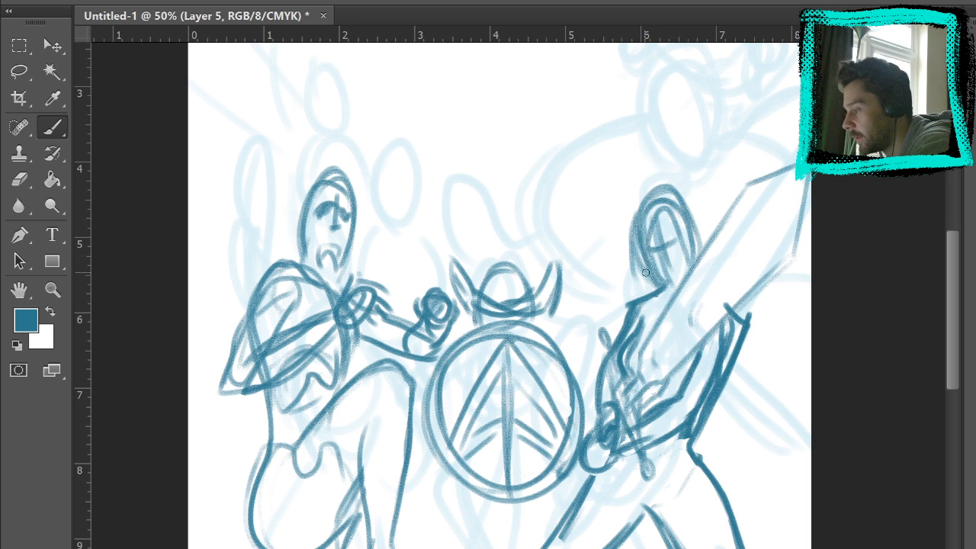
# Sketch the shield bearer's bent arms emerging from behind both sides of the shield.
pyautogui.moveTo(661, 381); pyautogui.dragTo(649, 255)
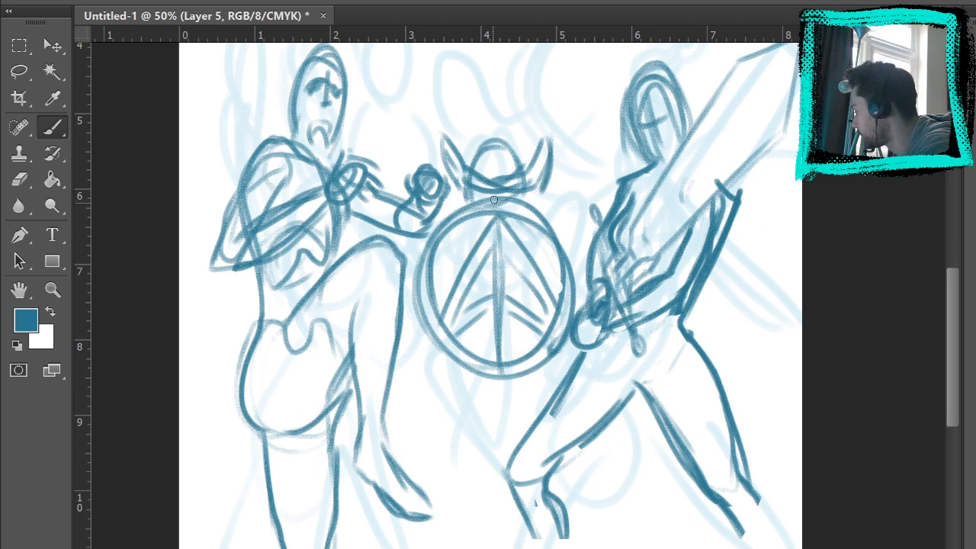
pyautogui.moveTo(418, 294); pyautogui.dragTo(405, 333)
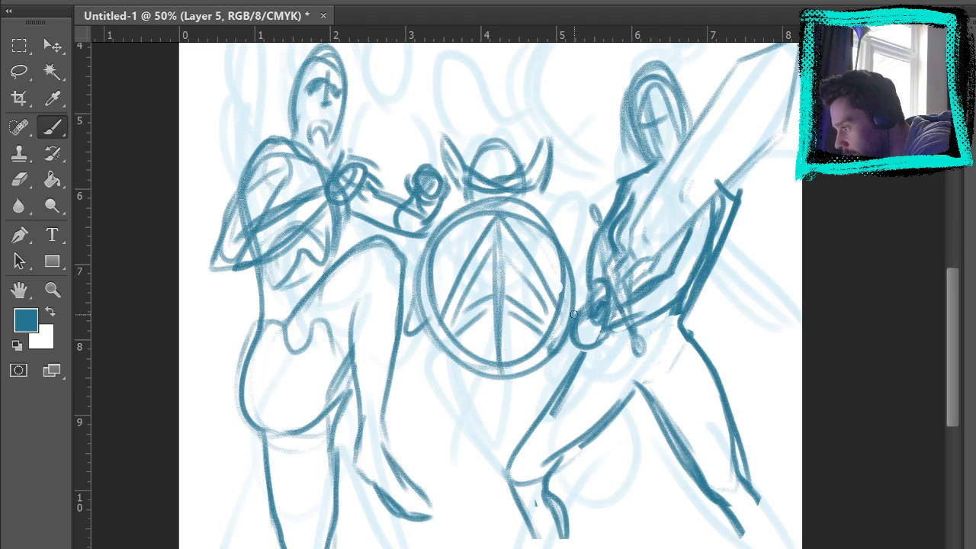
pyautogui.moveTo(575, 314)
pyautogui.mouseDown()
pyautogui.moveTo(589, 297)
pyautogui.moveTo(575, 280)
pyautogui.mouseUp()
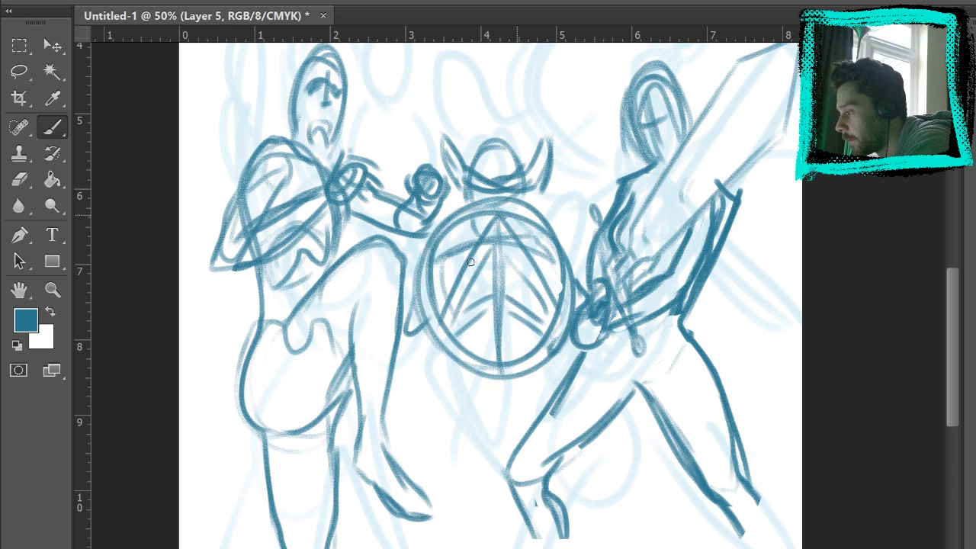
# Sketch the shield bearer's chest and tapering torso through the shield, and a rounded pelvis below it.
pyautogui.moveTo(474, 238); pyautogui.dragTo(435, 269)
pyautogui.moveTo(466, 243)
pyautogui.mouseDown()
pyautogui.moveTo(436, 292)
pyautogui.moveTo(471, 365)
pyautogui.moveTo(542, 321)
pyautogui.moveTo(546, 304)
pyautogui.moveTo(498, 383)
pyautogui.moveTo(431, 254)
pyautogui.mouseUp()
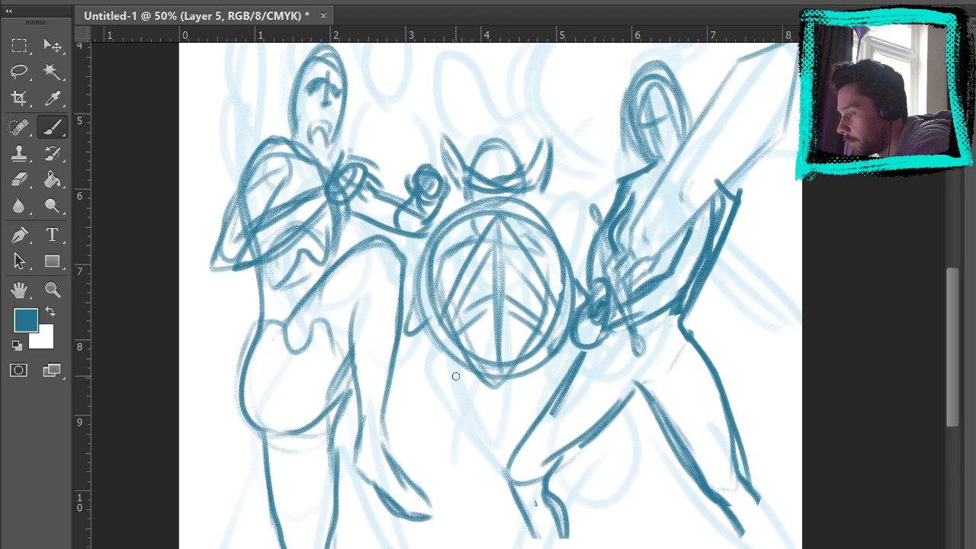
pyautogui.moveTo(452, 324)
pyautogui.mouseDown()
pyautogui.moveTo(439, 405)
pyautogui.moveTo(451, 370)
pyautogui.moveTo(460, 453)
pyautogui.mouseUp()
pyautogui.moveTo(549, 395)
pyautogui.mouseDown()
pyautogui.moveTo(536, 366)
pyautogui.moveTo(440, 439)
pyautogui.mouseUp()
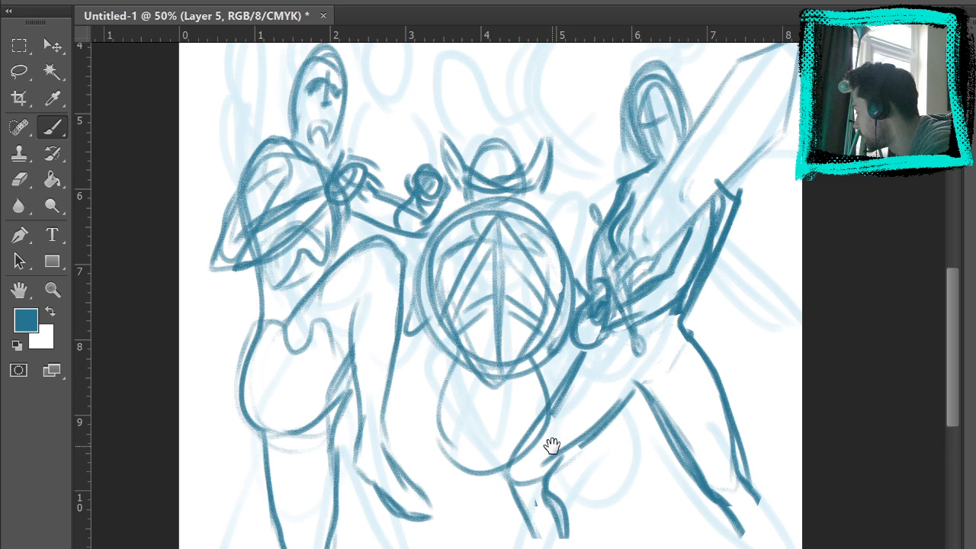
# Draw the outer contours of the shield bearer's legs from the hips down to the page's lower edge.
pyautogui.moveTo(552, 446); pyautogui.dragTo(528, 261)
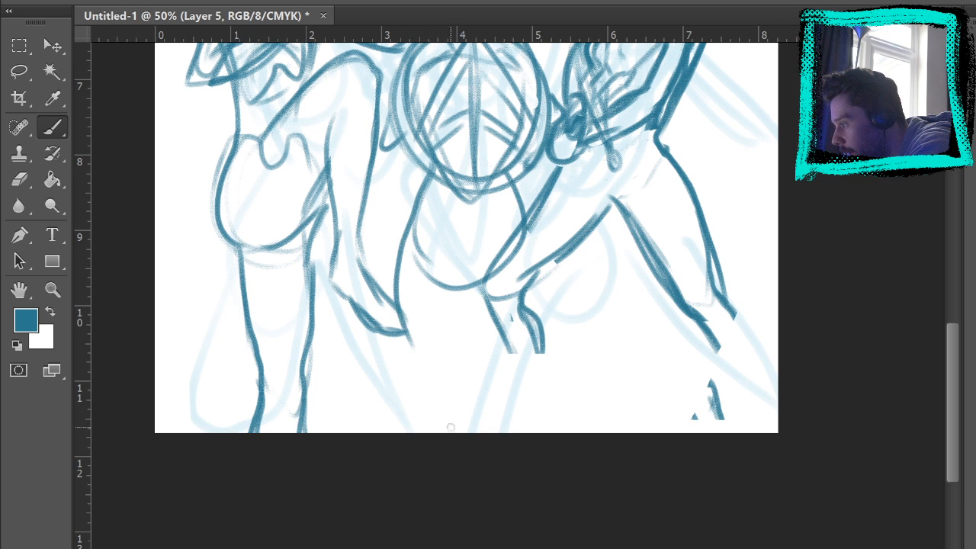
pyautogui.moveTo(399, 304); pyautogui.dragTo(404, 438)
pyautogui.hotkey('ctrl', 'z')
pyautogui.moveTo(428, 181)
pyautogui.mouseDown()
pyautogui.moveTo(402, 265)
pyautogui.moveTo(440, 432)
pyautogui.mouseUp()
pyautogui.moveTo(527, 189)
pyautogui.mouseDown()
pyautogui.moveTo(523, 264)
pyautogui.moveTo(508, 341)
pyautogui.moveTo(516, 410)
pyautogui.moveTo(514, 433)
pyautogui.mouseUp()
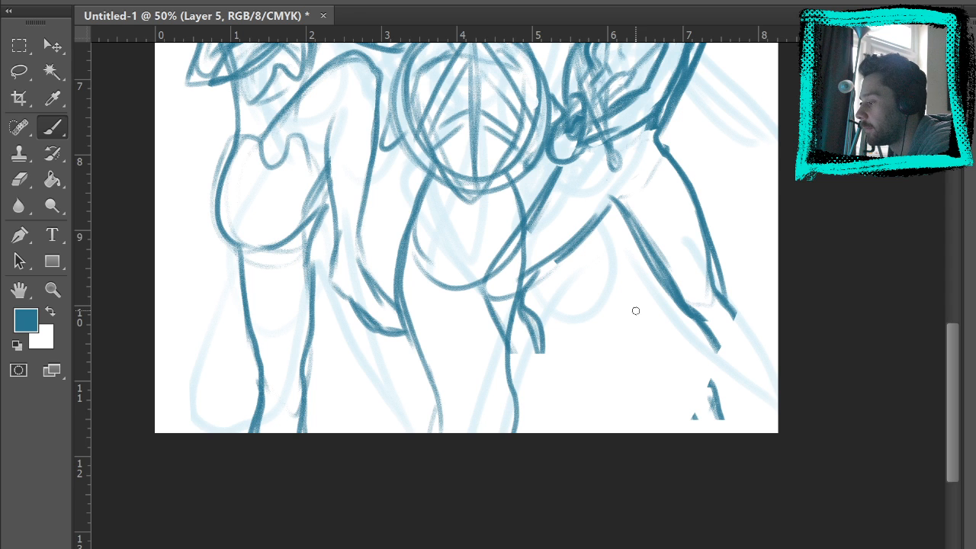
pyautogui.moveTo(634, 311); pyautogui.dragTo(662, 313)
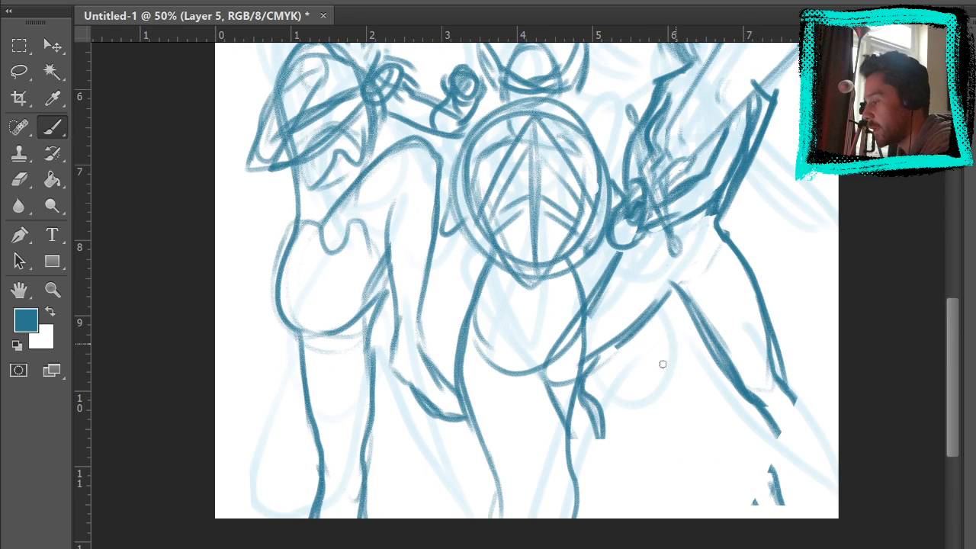
# Undo the last leg stroke and redraw the shield bearer's leg on the sword fighter's side, slanting outward to the page's lower edge.
pyautogui.hotkey('ctrl', 'z')
pyautogui.moveTo(572, 265); pyautogui.dragTo(658, 437)
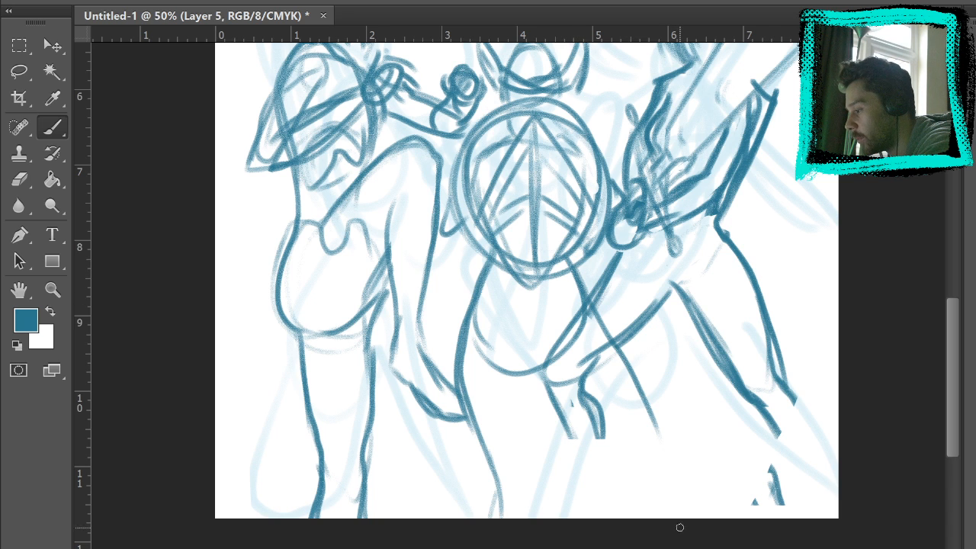
pyautogui.moveTo(545, 371); pyautogui.dragTo(630, 464)
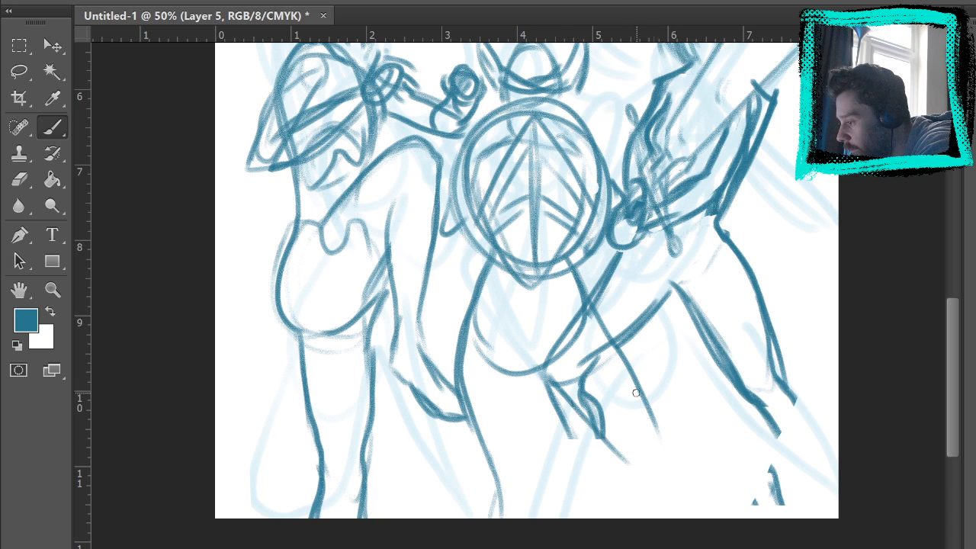
pyautogui.moveTo(624, 352)
pyautogui.mouseDown()
pyautogui.moveTo(667, 461)
pyautogui.moveTo(681, 463)
pyautogui.moveTo(708, 517)
pyautogui.mouseUp()
pyautogui.moveTo(624, 458); pyautogui.dragTo(665, 517)
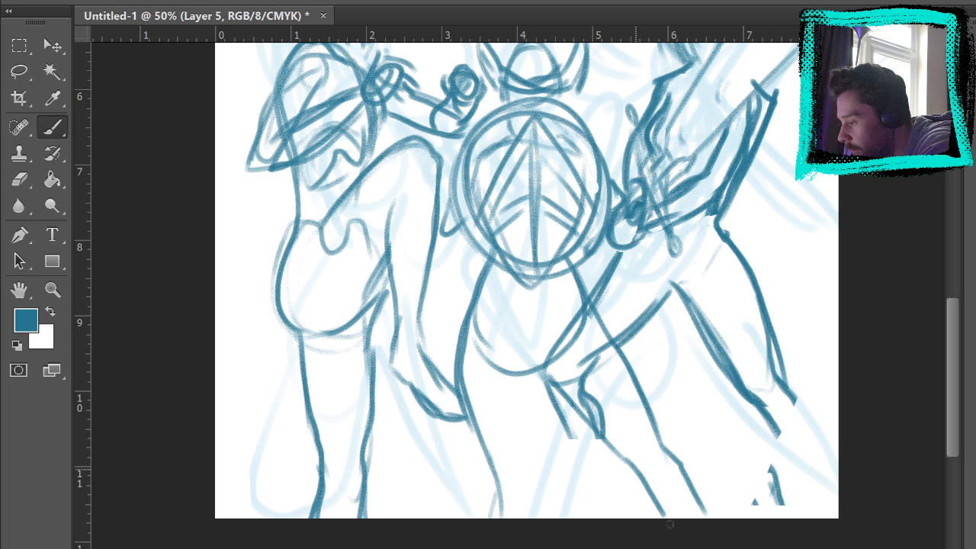
# Draw the vertical line dividing the shield bearer's legs, then darken and refine the contours of the leg beside the kicking fighter.
pyautogui.moveTo(533, 351)
pyautogui.mouseDown()
pyautogui.moveTo(538, 453)
pyautogui.moveTo(539, 494)
pyautogui.mouseUp()
pyautogui.moveTo(536, 378); pyautogui.dragTo(537, 519)
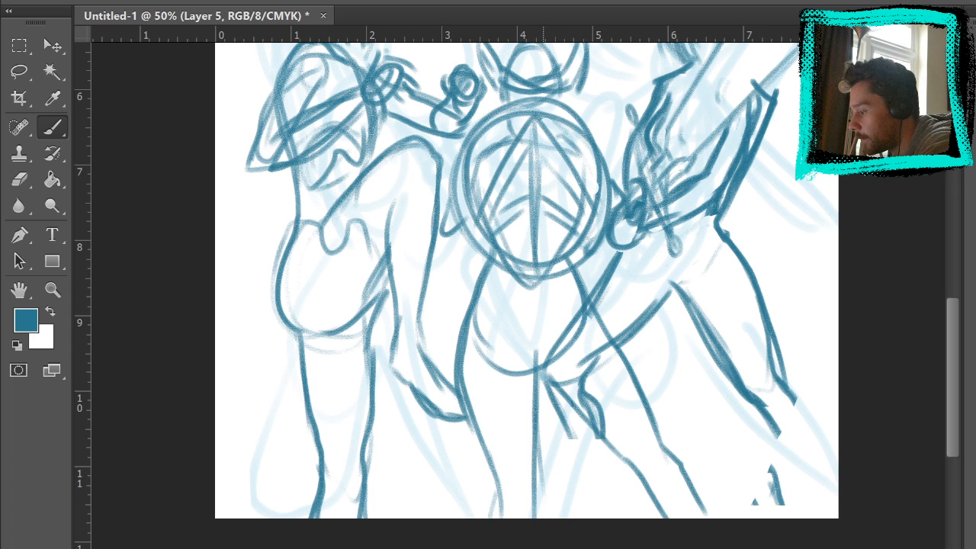
pyautogui.moveTo(733, 363)
pyautogui.mouseDown()
pyautogui.moveTo(768, 473)
pyautogui.moveTo(717, 305)
pyautogui.moveTo(726, 349)
pyautogui.mouseUp()
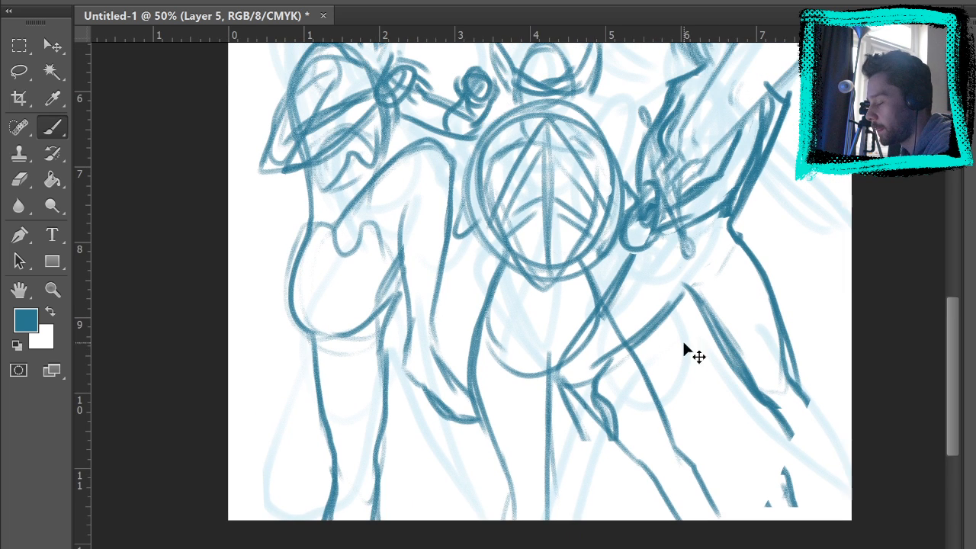
pyautogui.moveTo(549, 382); pyautogui.dragTo(549, 328)
pyautogui.moveTo(502, 249); pyautogui.dragTo(468, 410)
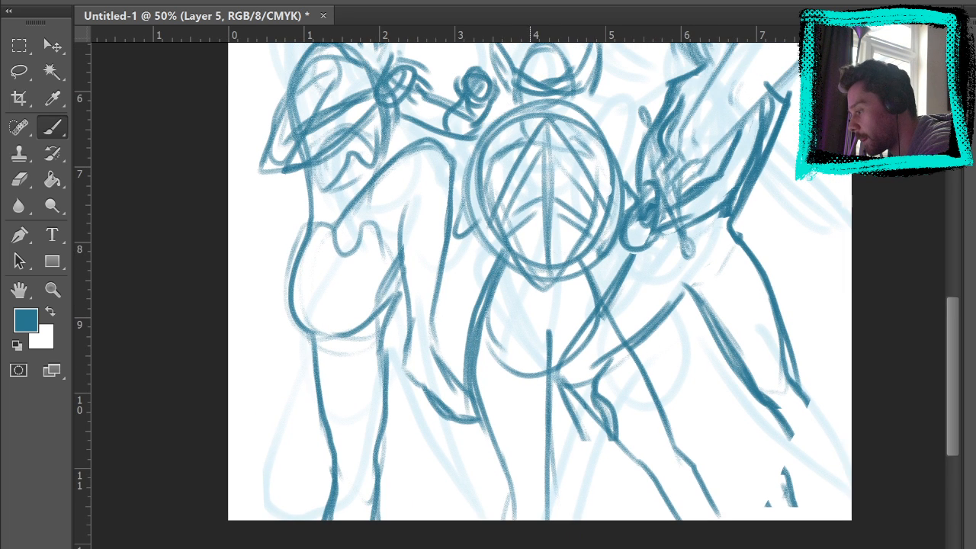
pyautogui.moveTo(470, 242)
pyautogui.mouseDown()
pyautogui.moveTo(477, 317)
pyautogui.moveTo(468, 352)
pyautogui.moveTo(496, 496)
pyautogui.moveTo(562, 504)
pyautogui.moveTo(532, 523)
pyautogui.moveTo(551, 326)
pyautogui.mouseUp()
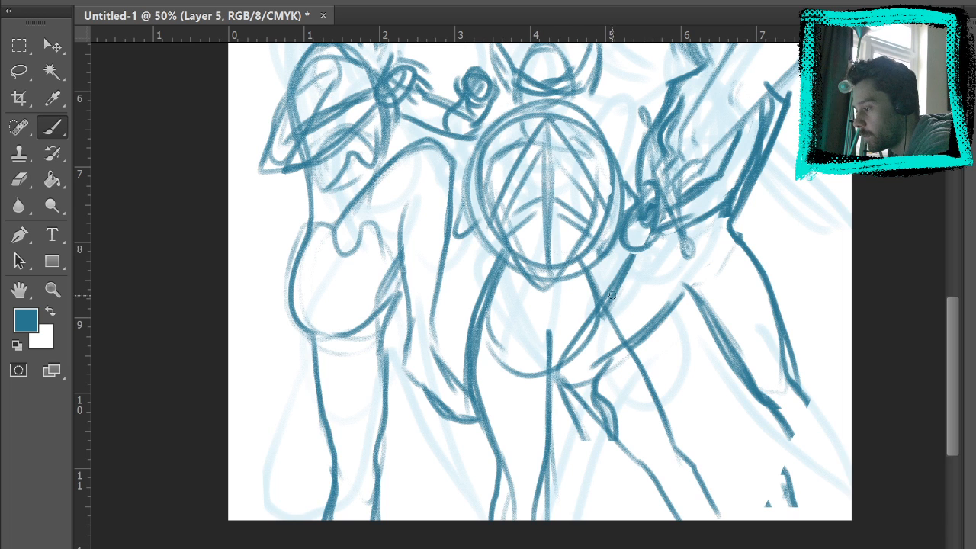
# Strengthen the outer and inner contours of the shield bearer's slanted leg from the hip down.
pyautogui.moveTo(584, 254); pyautogui.dragTo(639, 365)
pyautogui.moveTo(610, 289); pyautogui.dragTo(671, 432)
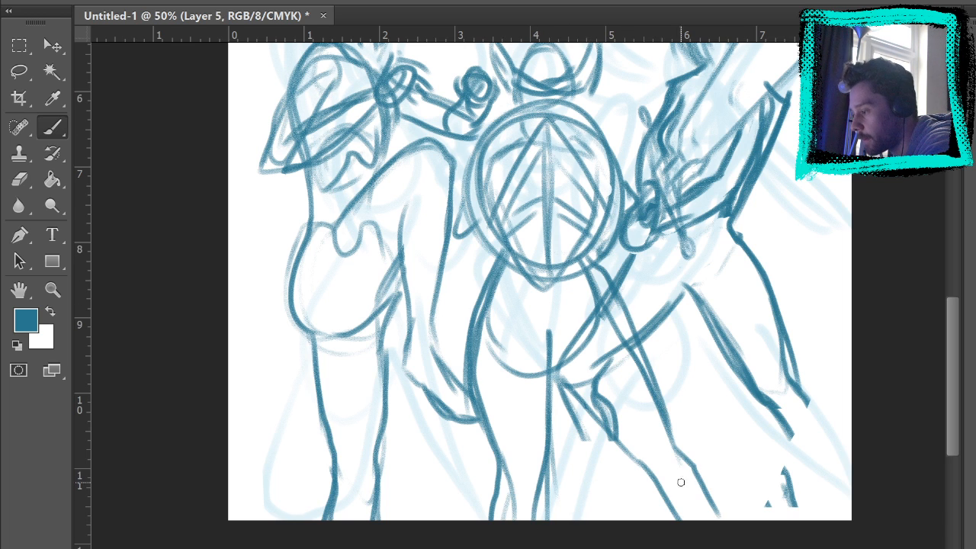
pyautogui.moveTo(562, 367); pyautogui.dragTo(632, 453)
pyautogui.moveTo(619, 299)
pyautogui.mouseDown()
pyautogui.moveTo(660, 369)
pyautogui.moveTo(718, 520)
pyautogui.mouseUp()
# Erase the overlapping lines where the shield bearer's legs meet the sword fighter's front leg and the kicking fighter's foot.
pyautogui.press('space')
pyautogui.moveTo(750, 388)
pyautogui.mouseDown()
pyautogui.moveTo(759, 422)
pyautogui.moveTo(752, 492)
pyautogui.moveTo(762, 502)
pyautogui.mouseUp()
pyautogui.press('e')
pyautogui.moveTo(625, 455)
pyautogui.mouseDown()
pyautogui.moveTo(631, 449)
pyautogui.moveTo(626, 479)
pyautogui.moveTo(584, 519)
pyautogui.moveTo(595, 534)
pyautogui.mouseUp()
pyautogui.press('space')
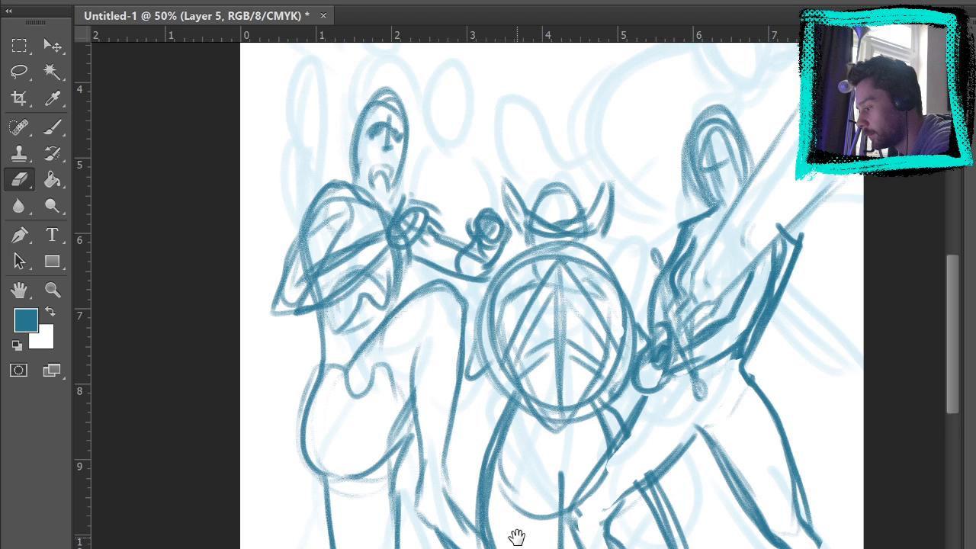
pyautogui.moveTo(519, 536); pyautogui.dragTo(522, 462)
pyautogui.moveTo(692, 424); pyautogui.dragTo(689, 464)
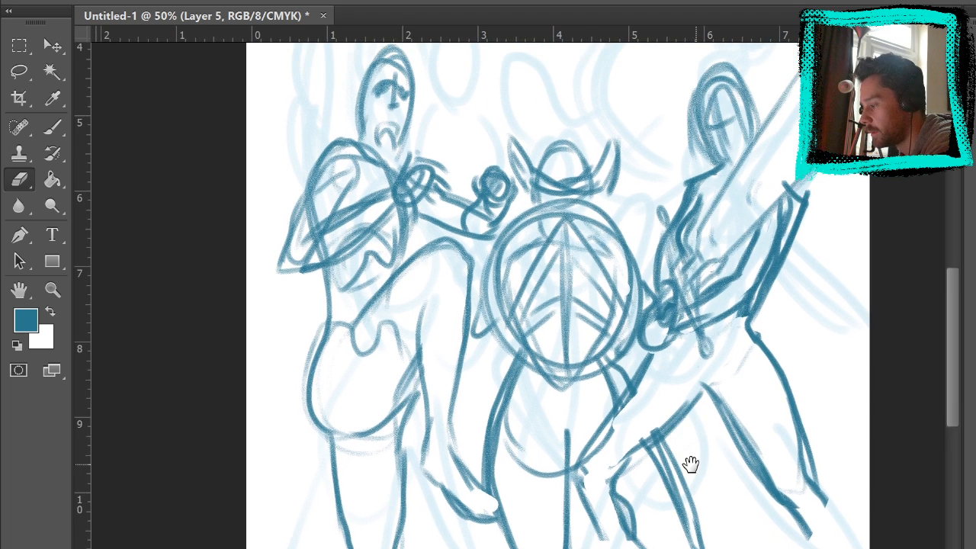
pyautogui.moveTo(693, 360); pyautogui.dragTo(662, 467)
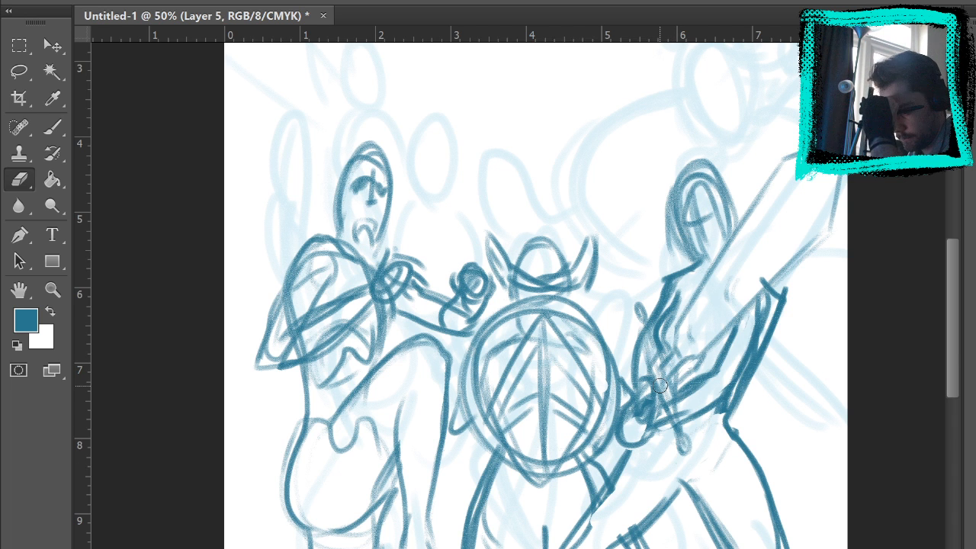
# Add a wavy helmet edge and simple facial marks to the shield bearer's head.
pyautogui.press('b')
pyautogui.press('space')
pyautogui.moveTo(659, 264); pyautogui.dragTo(635, 194)
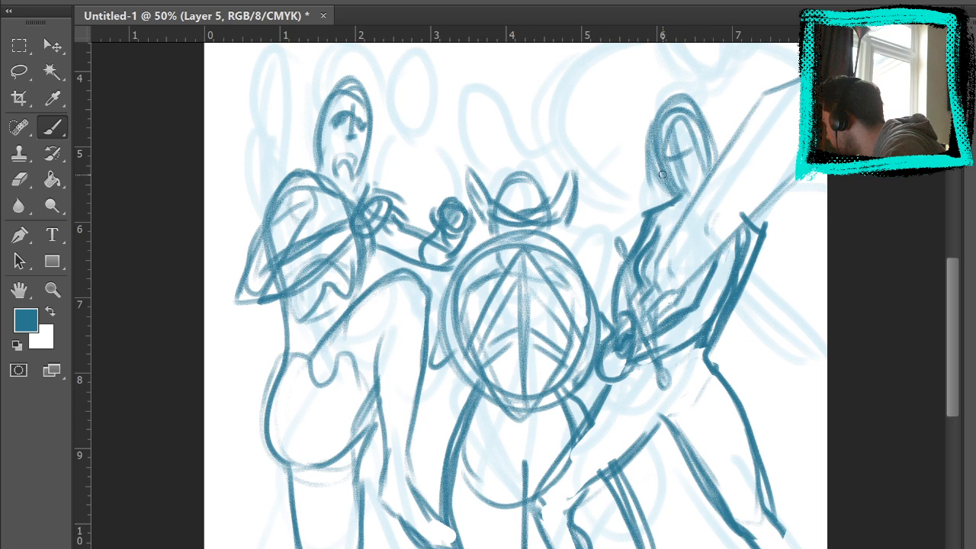
pyautogui.moveTo(511, 194)
pyautogui.mouseDown()
pyautogui.moveTo(536, 207)
pyautogui.moveTo(531, 168)
pyautogui.moveTo(549, 199)
pyautogui.moveTo(534, 168)
pyautogui.moveTo(496, 200)
pyautogui.mouseUp()
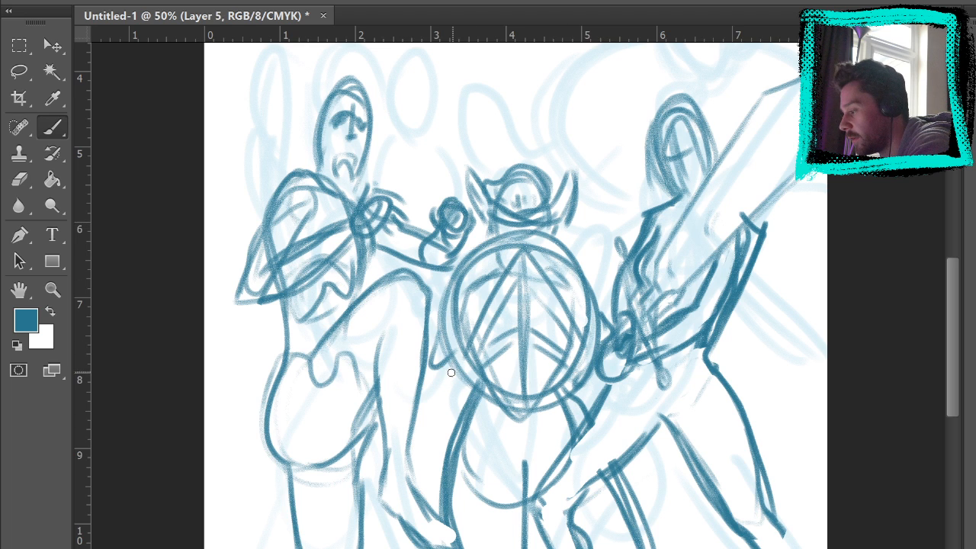
# Sketch curved gear shapes beside the shield bearer's hip and behind the slanted thigh.
pyautogui.moveTo(461, 353)
pyautogui.mouseDown()
pyautogui.moveTo(438, 377)
pyautogui.moveTo(444, 451)
pyautogui.mouseUp()
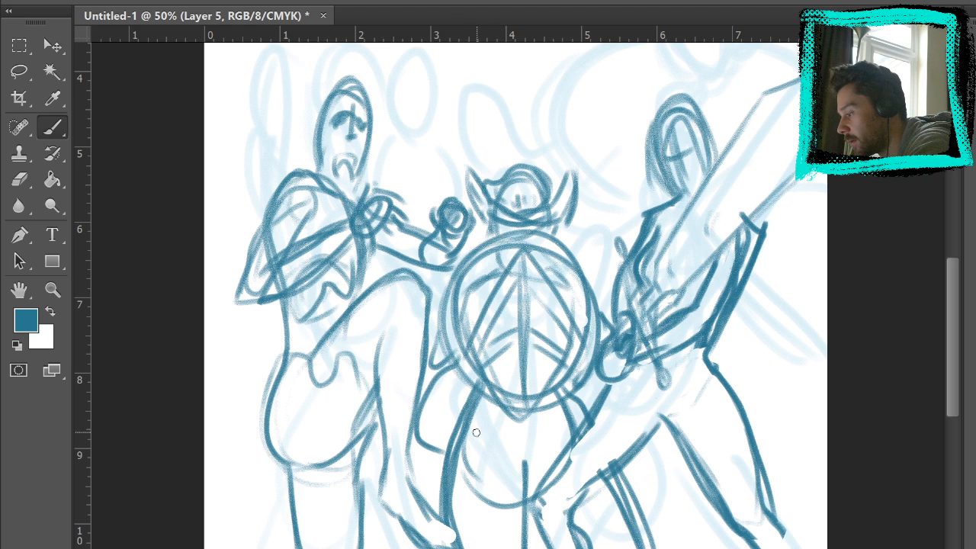
pyautogui.moveTo(460, 387); pyautogui.dragTo(445, 434)
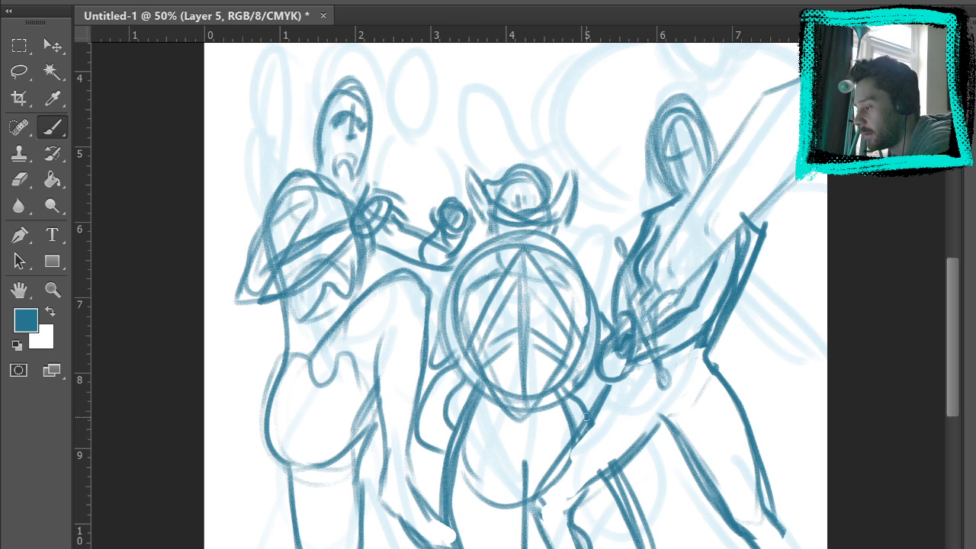
pyautogui.moveTo(637, 457)
pyautogui.mouseDown()
pyautogui.moveTo(666, 518)
pyautogui.moveTo(647, 528)
pyautogui.moveTo(658, 546)
pyautogui.moveTo(654, 498)
pyautogui.moveTo(651, 527)
pyautogui.mouseUp()
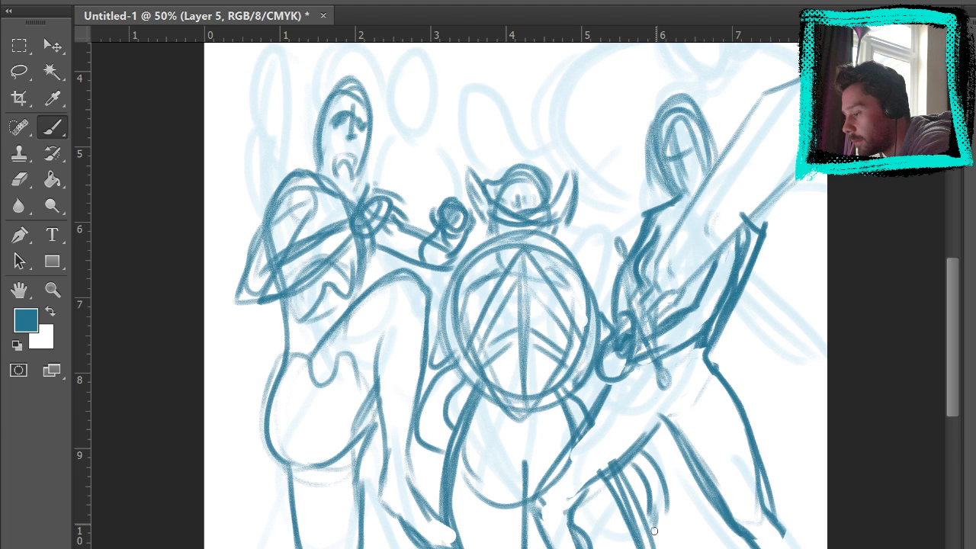
pyautogui.moveTo(655, 479)
pyautogui.mouseDown()
pyautogui.moveTo(664, 533)
pyautogui.moveTo(651, 494)
pyautogui.mouseUp()
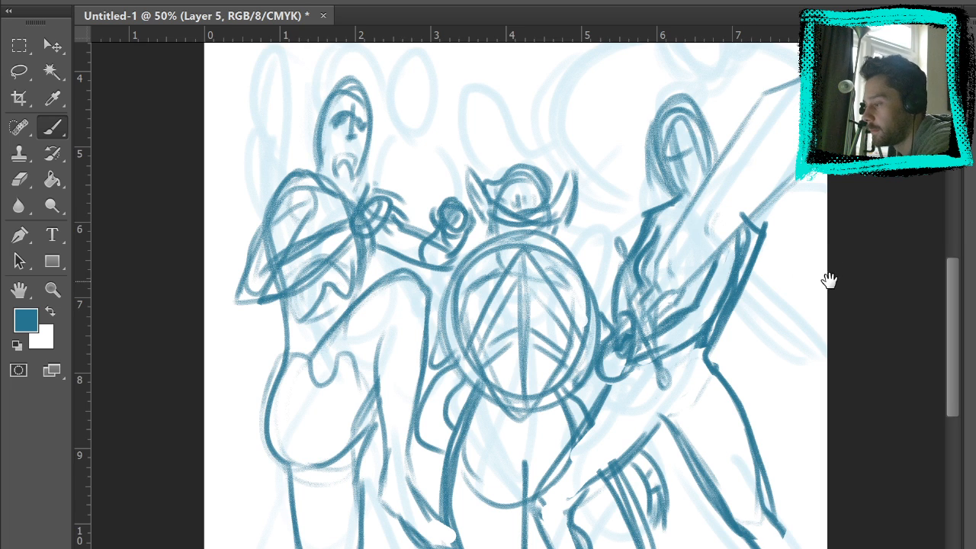
# Draw wavy tails streaming from the kicking fighter's head and shoulder to the page edge, and sketch hair around the face.
pyautogui.moveTo(828, 279)
pyautogui.mouseDown()
pyautogui.moveTo(824, 207)
pyautogui.moveTo(843, 328)
pyautogui.mouseUp()
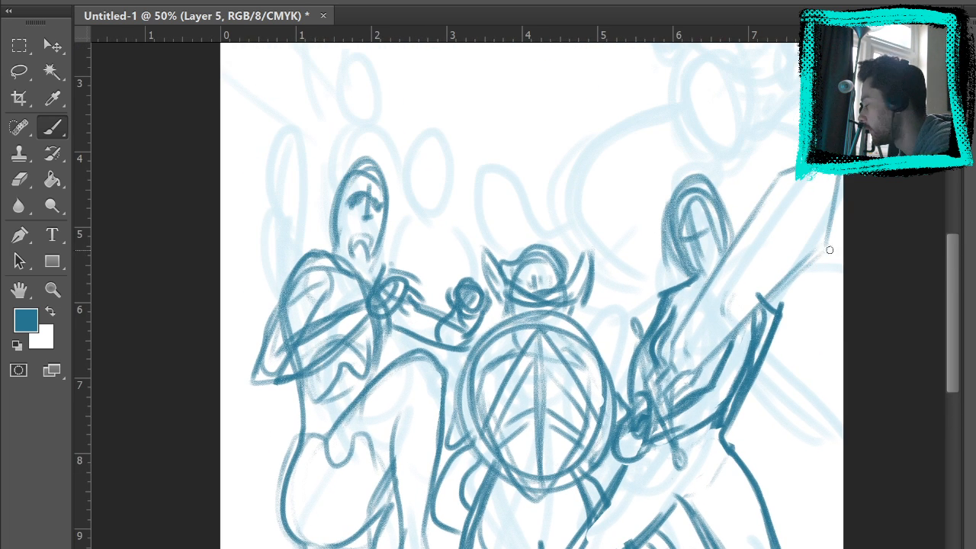
pyautogui.moveTo(349, 169); pyautogui.dragTo(244, 290)
pyautogui.hotkey('ctrl', 'z')
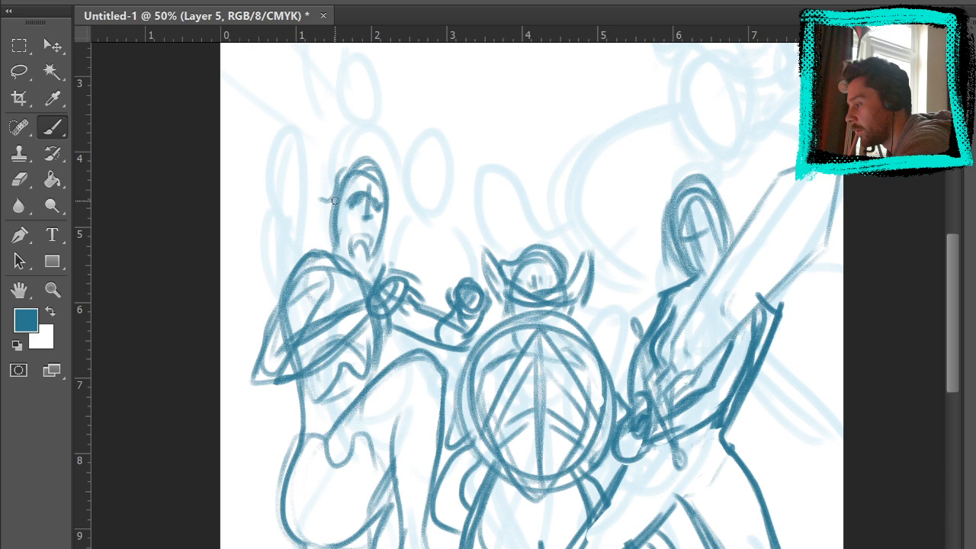
pyautogui.moveTo(330, 197); pyautogui.dragTo(222, 168)
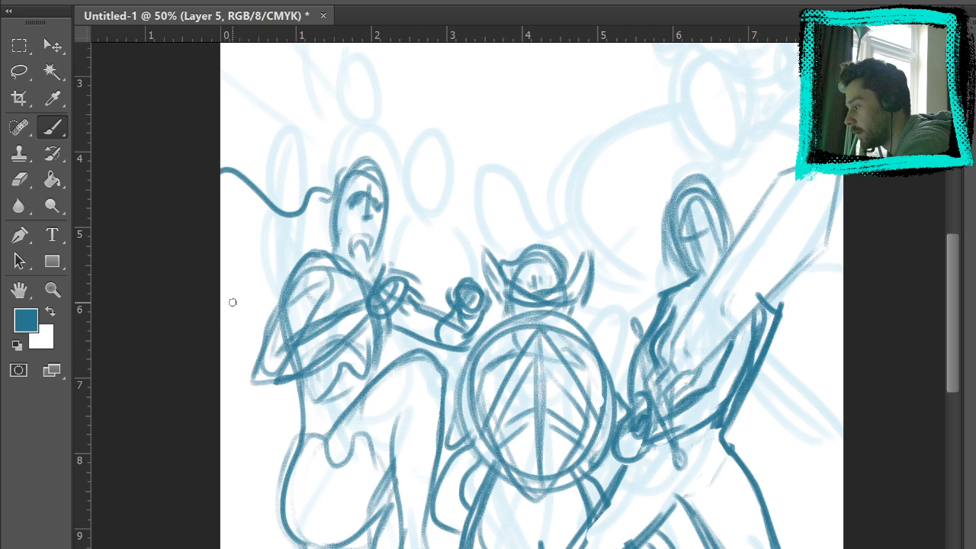
pyautogui.moveTo(258, 316)
pyautogui.mouseDown()
pyautogui.moveTo(236, 287)
pyautogui.moveTo(254, 299)
pyautogui.moveTo(262, 298)
pyautogui.moveTo(236, 287)
pyautogui.moveTo(284, 285)
pyautogui.moveTo(260, 240)
pyautogui.moveTo(326, 217)
pyautogui.moveTo(325, 245)
pyautogui.mouseUp()
pyautogui.moveTo(329, 190)
pyautogui.mouseDown()
pyautogui.moveTo(336, 228)
pyautogui.moveTo(331, 176)
pyautogui.mouseUp()
pyautogui.moveTo(342, 196)
pyautogui.mouseDown()
pyautogui.moveTo(350, 170)
pyautogui.moveTo(389, 184)
pyautogui.mouseUp()
pyautogui.moveTo(336, 173)
pyautogui.mouseDown()
pyautogui.moveTo(436, 241)
pyautogui.moveTo(443, 192)
pyautogui.moveTo(389, 167)
pyautogui.moveTo(386, 205)
pyautogui.mouseUp()
# Sketch a long cloak hanging from the sword fighter's raised elbow and hip, with straight outer folds meeting at a low point.
pyautogui.moveTo(748, 288); pyautogui.dragTo(725, 170)
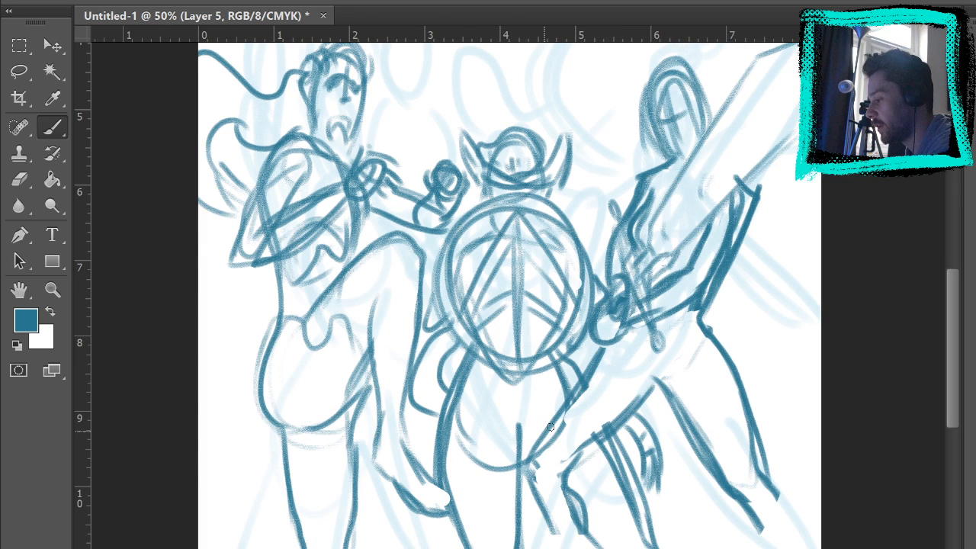
pyautogui.moveTo(764, 264); pyautogui.dragTo(756, 351)
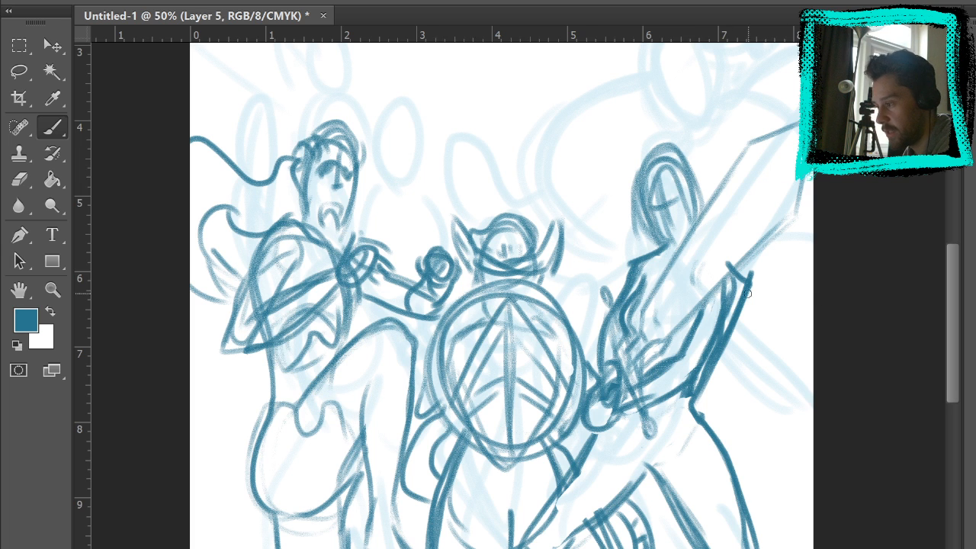
pyautogui.moveTo(748, 273); pyautogui.dragTo(782, 508)
pyautogui.moveTo(783, 366); pyautogui.dragTo(771, 542)
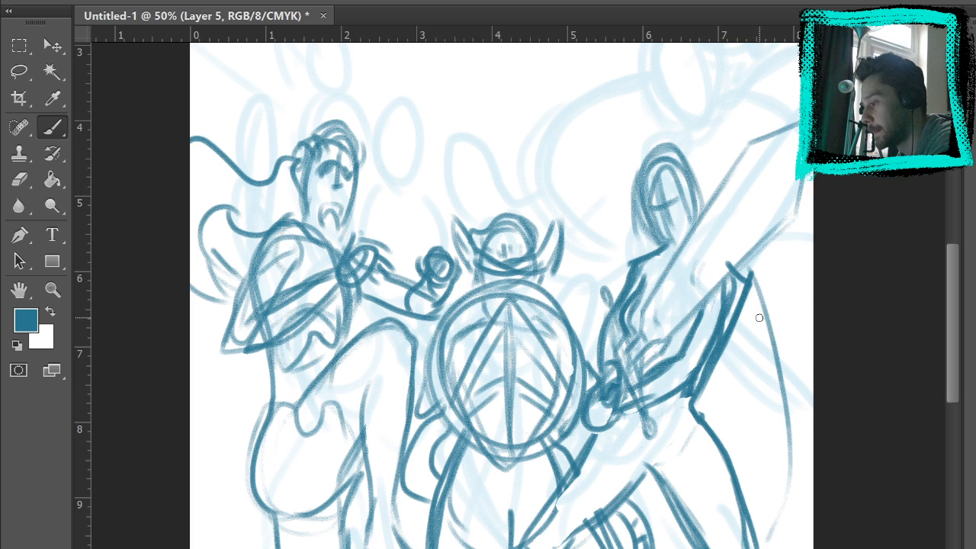
pyautogui.hotkey('ctrl', 'z')
pyautogui.moveTo(740, 276); pyautogui.dragTo(786, 470)
pyautogui.moveTo(783, 376); pyautogui.dragTo(761, 216)
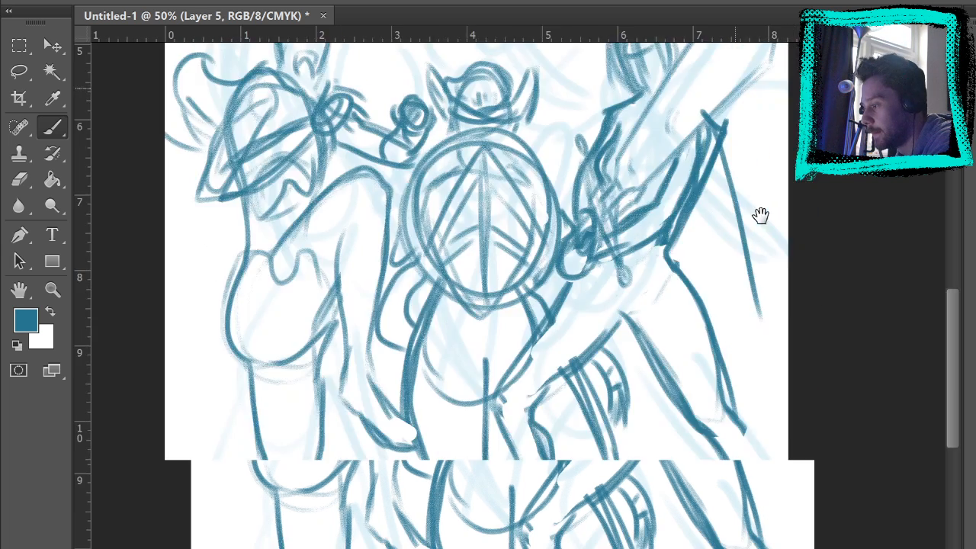
pyautogui.moveTo(690, 138)
pyautogui.mouseDown()
pyautogui.moveTo(677, 435)
pyautogui.moveTo(700, 488)
pyautogui.moveTo(772, 340)
pyautogui.mouseUp()
pyautogui.moveTo(731, 162); pyautogui.dragTo(779, 357)
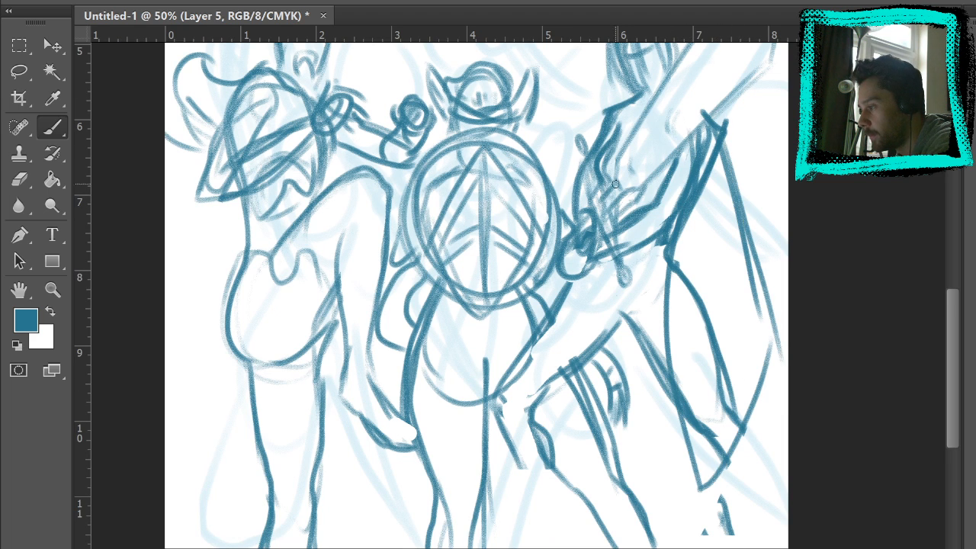
pyautogui.moveTo(566, 268); pyautogui.dragTo(552, 444)
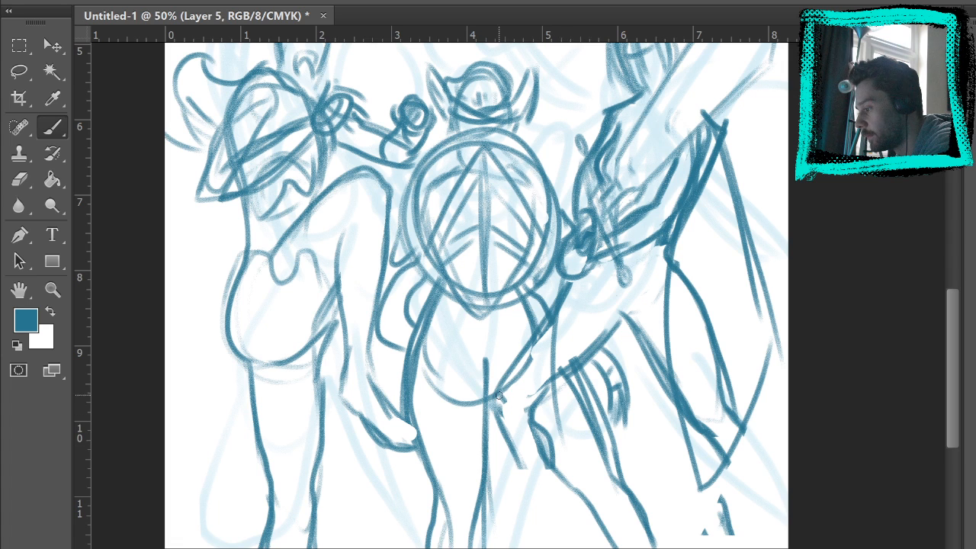
pyautogui.moveTo(504, 402); pyautogui.dragTo(568, 443)
pyautogui.moveTo(494, 393); pyautogui.dragTo(551, 290)
pyautogui.moveTo(791, 153); pyautogui.dragTo(793, 180)
pyautogui.hotkey('ctrl', 'alt', 'z')
pyautogui.hotkey('ctrl', 'alt', 'z')
pyautogui.hotkey('ctrl', 'alt', 'z')
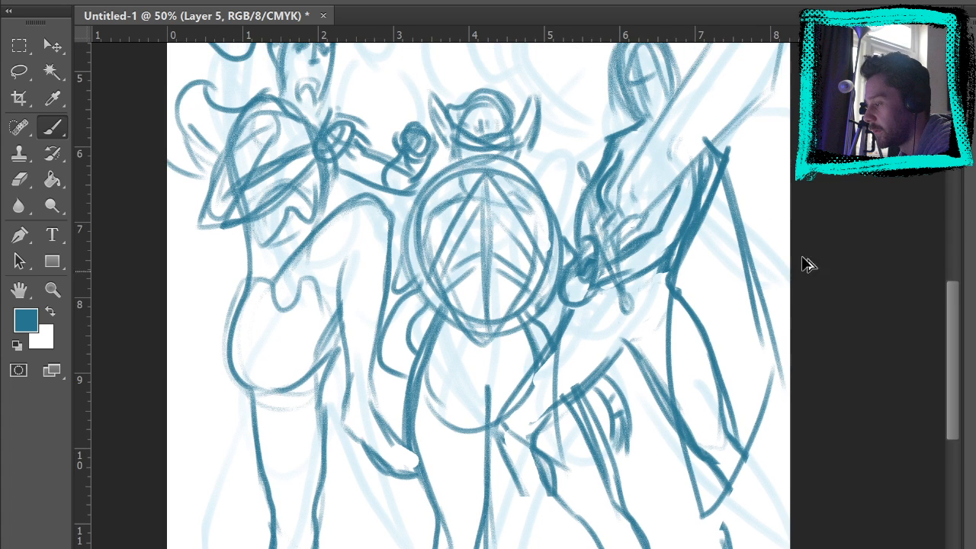
# Draw an angular cloth panel with diagonal hatching below the sword fighter's front thigh.
pyautogui.moveTo(594, 392); pyautogui.dragTo(577, 510)
pyautogui.moveTo(561, 526)
pyautogui.mouseDown()
pyautogui.moveTo(669, 431)
pyautogui.moveTo(615, 464)
pyautogui.mouseUp()
pyautogui.moveTo(645, 387); pyautogui.dragTo(601, 464)
pyautogui.moveTo(640, 375); pyautogui.dragTo(610, 405)
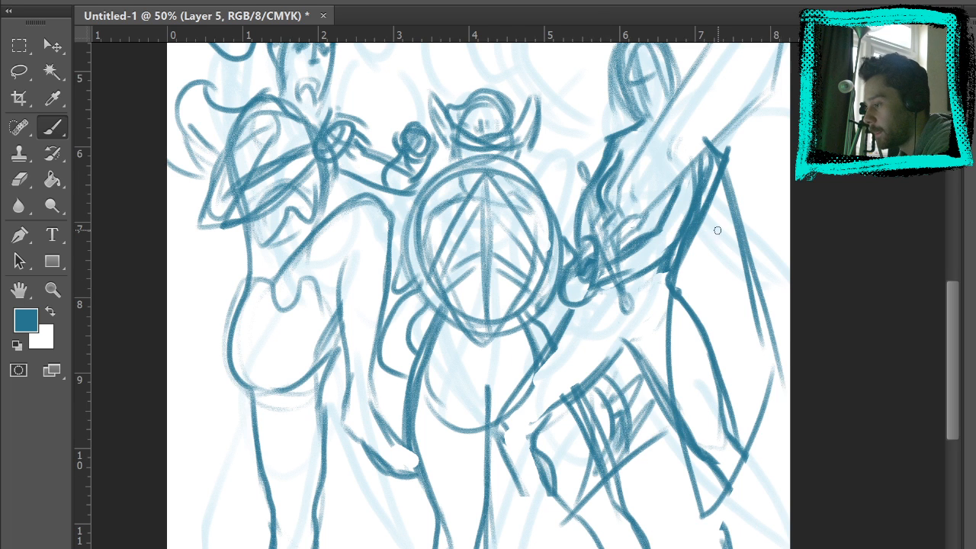
# Erase the sword fighter's rear leg lines inside the cloak outline, then return to the Brush tool.
pyautogui.moveTo(853, 242)
pyautogui.mouseDown()
pyautogui.moveTo(870, 340)
pyautogui.moveTo(830, 220)
pyautogui.moveTo(827, 88)
pyautogui.mouseUp()
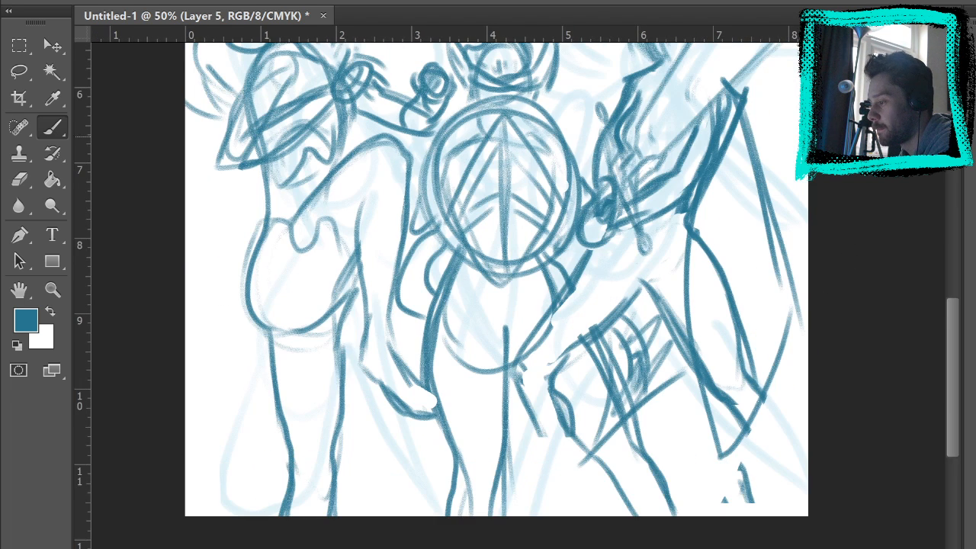
pyautogui.click(19, 180)
pyautogui.moveTo(717, 283)
pyautogui.mouseDown()
pyautogui.moveTo(702, 255)
pyautogui.moveTo(754, 384)
pyautogui.moveTo(715, 404)
pyautogui.moveTo(735, 312)
pyautogui.mouseUp()
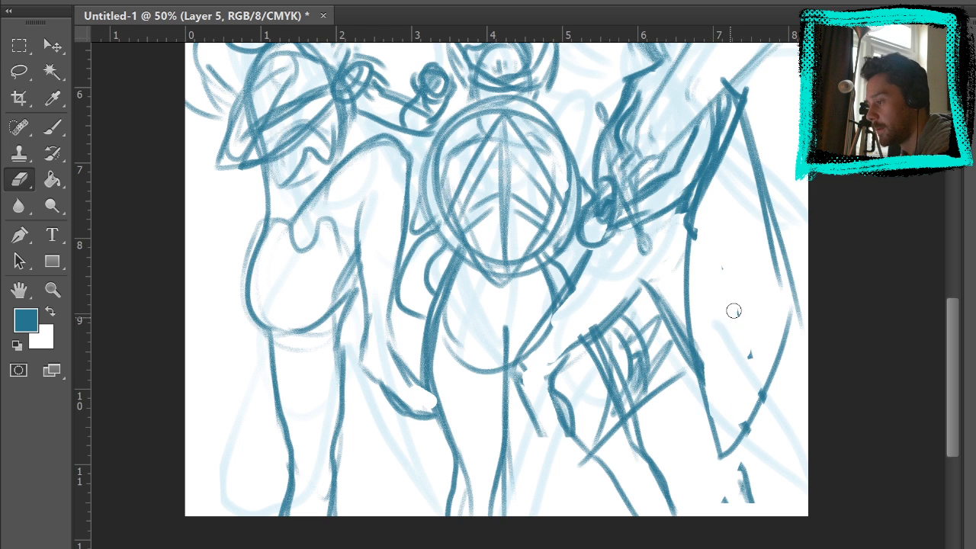
pyautogui.moveTo(835, 254); pyautogui.dragTo(836, 275)
pyautogui.scroll(5, 836, 274)
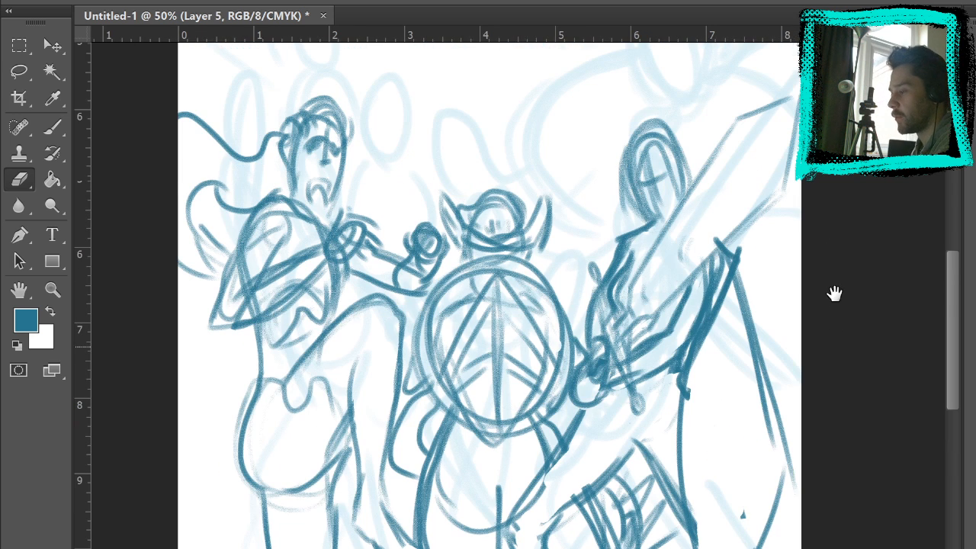
pyautogui.click(52, 127)
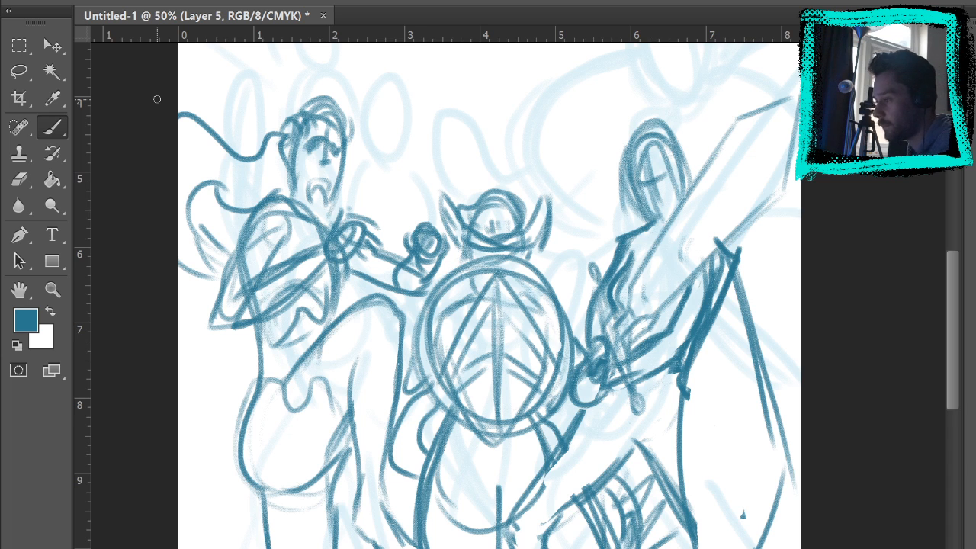
# Sketch the tapered head outline of the large background figure above the hooded character, following the light rough.
pyautogui.moveTo(602, 210); pyautogui.dragTo(549, 429)
pyautogui.moveTo(702, 282); pyautogui.dragTo(683, 256)
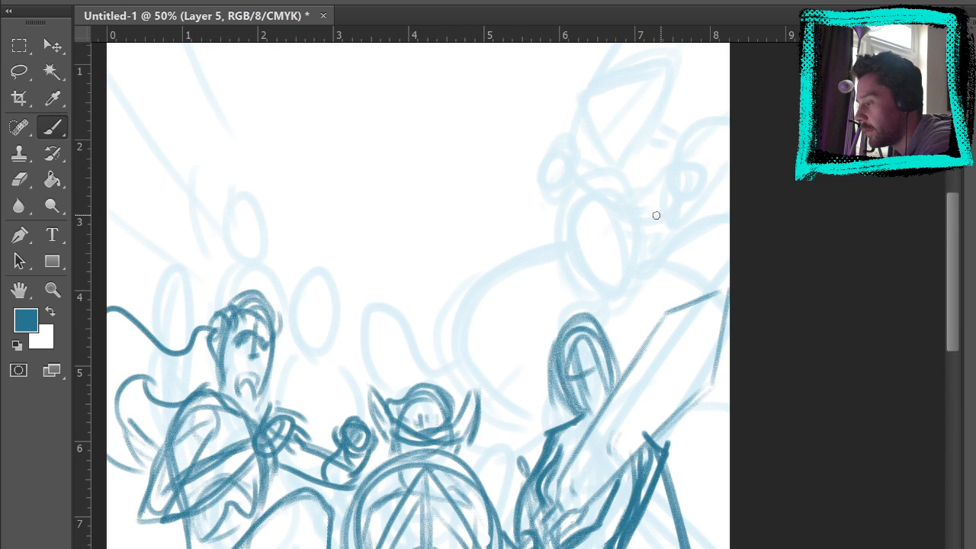
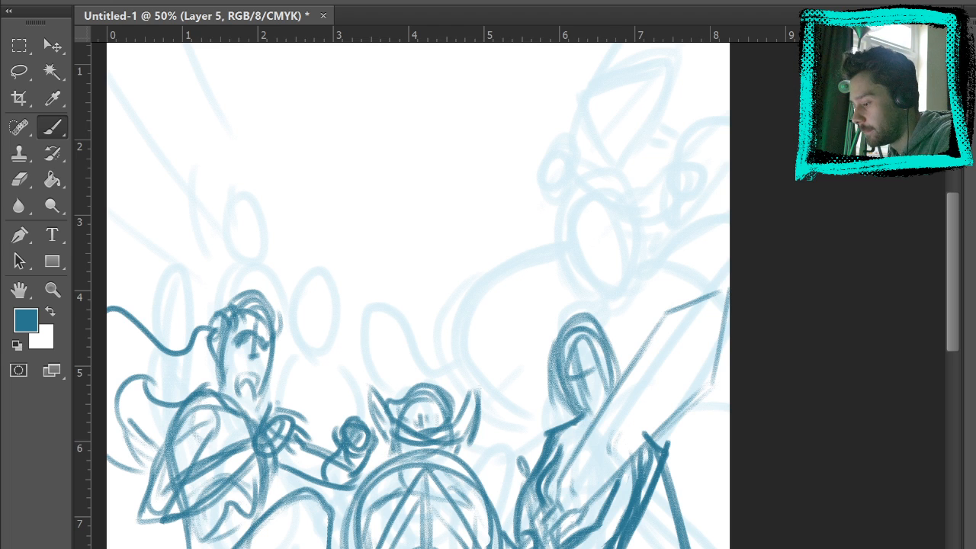
pyautogui.press('z')
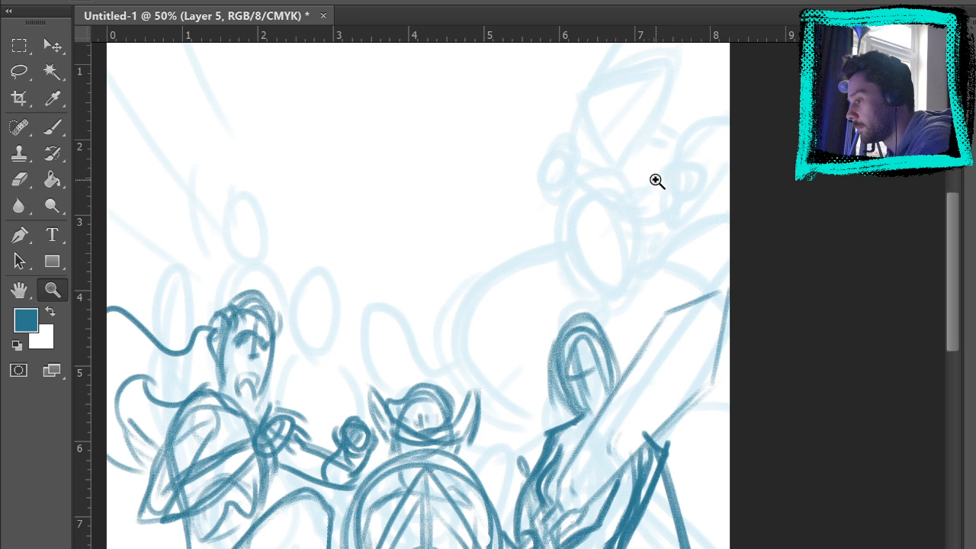
pyautogui.click(636, 259)
pyautogui.click(53, 127)
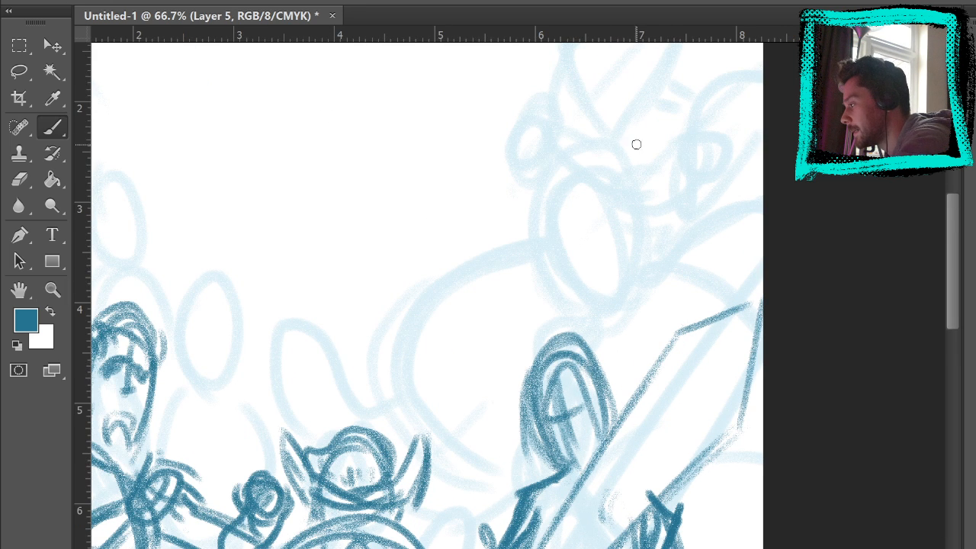
pyautogui.moveTo(751, 247)
pyautogui.mouseDown()
pyautogui.moveTo(663, 261)
pyautogui.moveTo(635, 253)
pyautogui.mouseUp()
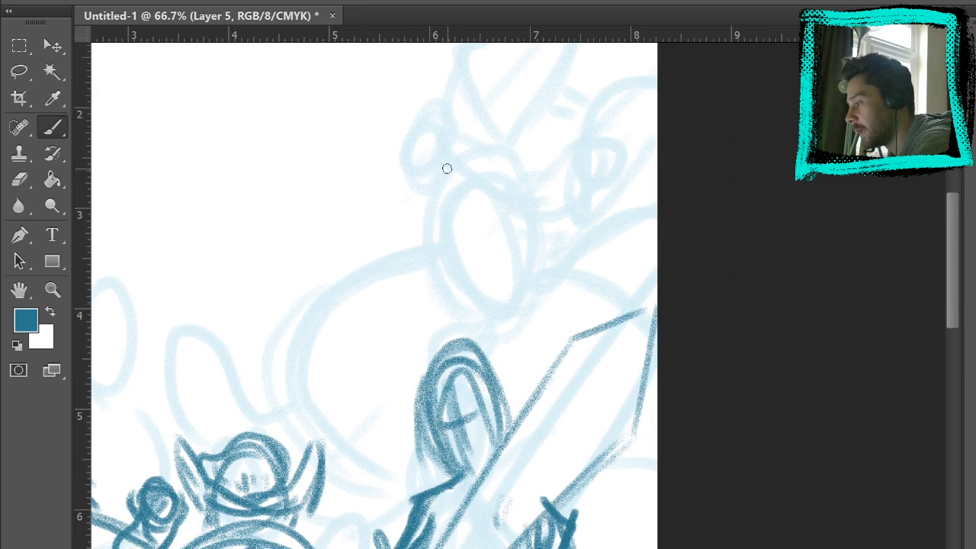
pyautogui.moveTo(418, 228); pyautogui.dragTo(451, 301)
pyautogui.moveTo(418, 223)
pyautogui.mouseDown()
pyautogui.moveTo(474, 328)
pyautogui.moveTo(476, 187)
pyautogui.mouseUp()
pyautogui.moveTo(529, 174)
pyautogui.mouseDown()
pyautogui.moveTo(514, 270)
pyautogui.moveTo(488, 327)
pyautogui.mouseUp()
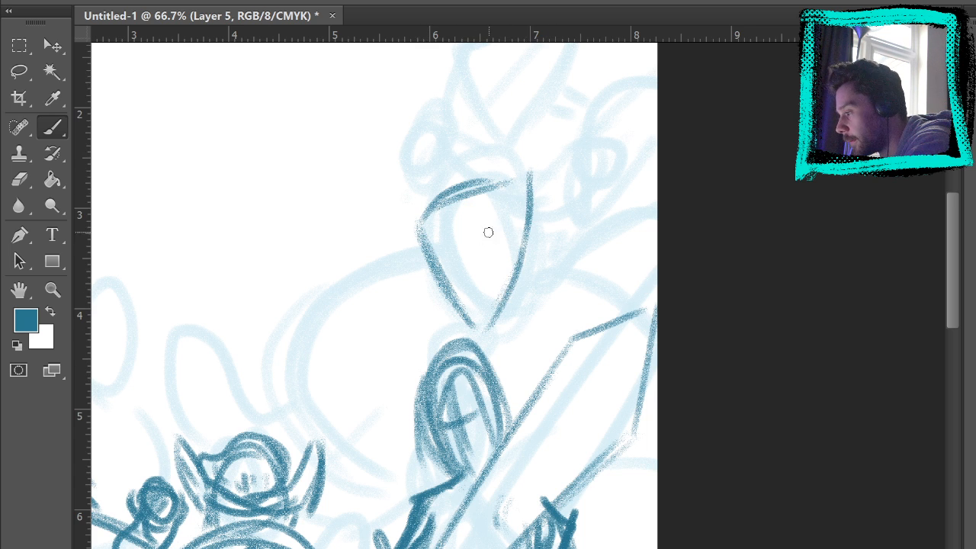
# Add the facial features, inner face contour and jagged chin to the large background figure's head.
pyautogui.moveTo(431, 217)
pyautogui.mouseDown()
pyautogui.moveTo(460, 306)
pyautogui.moveTo(518, 191)
pyautogui.moveTo(435, 222)
pyautogui.moveTo(526, 236)
pyautogui.moveTo(467, 293)
pyautogui.mouseUp()
pyautogui.moveTo(454, 186)
pyautogui.mouseDown()
pyautogui.moveTo(457, 305)
pyautogui.moveTo(491, 290)
pyautogui.moveTo(494, 305)
pyautogui.moveTo(505, 266)
pyautogui.moveTo(504, 284)
pyautogui.mouseUp()
pyautogui.moveTo(485, 244)
pyautogui.mouseDown()
pyautogui.moveTo(491, 235)
pyautogui.moveTo(455, 257)
pyautogui.moveTo(497, 222)
pyautogui.mouseUp()
pyautogui.moveTo(423, 280)
pyautogui.mouseDown()
pyautogui.moveTo(460, 247)
pyautogui.moveTo(433, 279)
pyautogui.moveTo(450, 309)
pyautogui.moveTo(504, 321)
pyautogui.mouseUp()
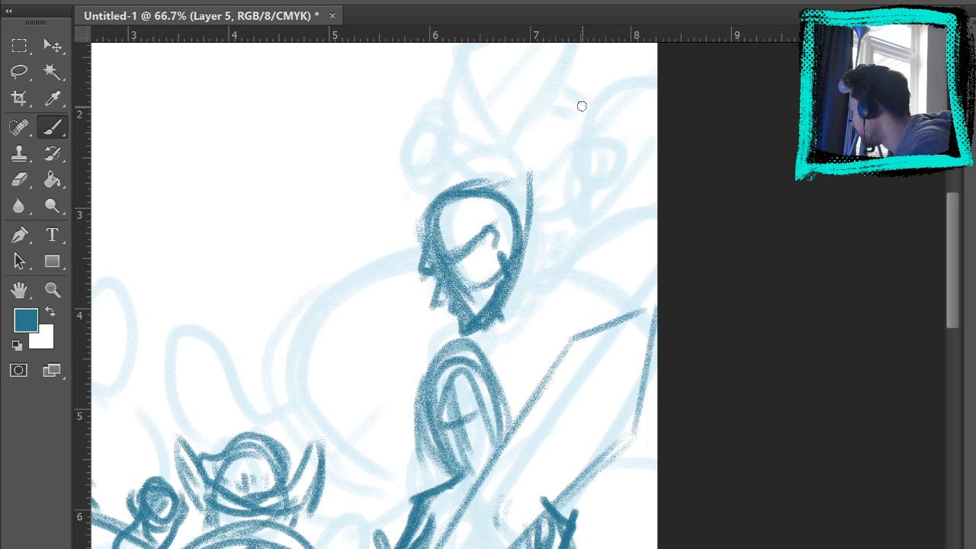
# Sketch a cap with a raised crown and a thick slanted brim on the large background figure's head.
pyautogui.moveTo(426, 242); pyautogui.dragTo(500, 197)
pyautogui.moveTo(421, 239)
pyautogui.mouseDown()
pyautogui.moveTo(388, 257)
pyautogui.moveTo(405, 239)
pyautogui.moveTo(389, 268)
pyautogui.mouseUp()
pyautogui.moveTo(420, 230)
pyautogui.mouseDown()
pyautogui.moveTo(392, 204)
pyautogui.moveTo(388, 180)
pyautogui.moveTo(495, 188)
pyautogui.mouseUp()
pyautogui.moveTo(387, 208)
pyautogui.mouseDown()
pyautogui.moveTo(402, 196)
pyautogui.moveTo(418, 220)
pyautogui.mouseUp()
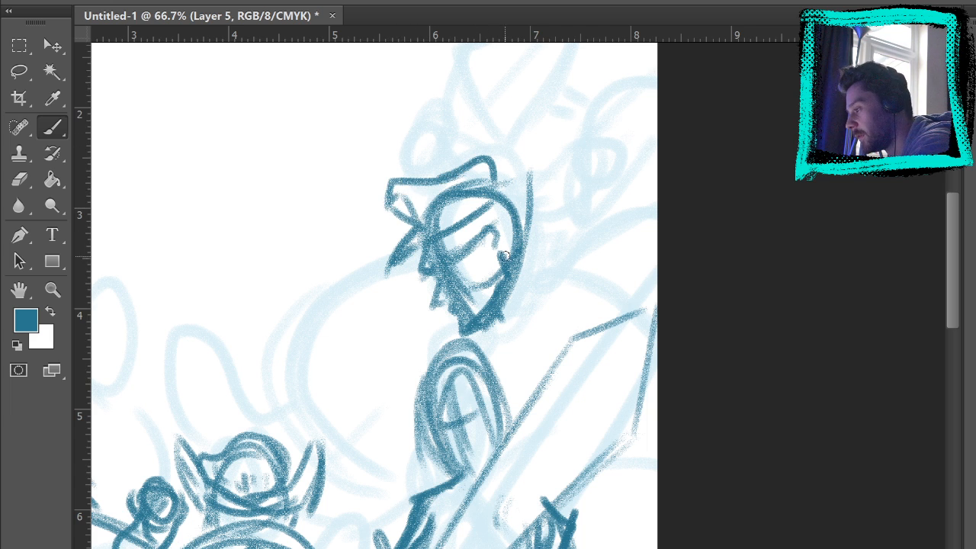
pyautogui.moveTo(485, 153); pyautogui.dragTo(513, 196)
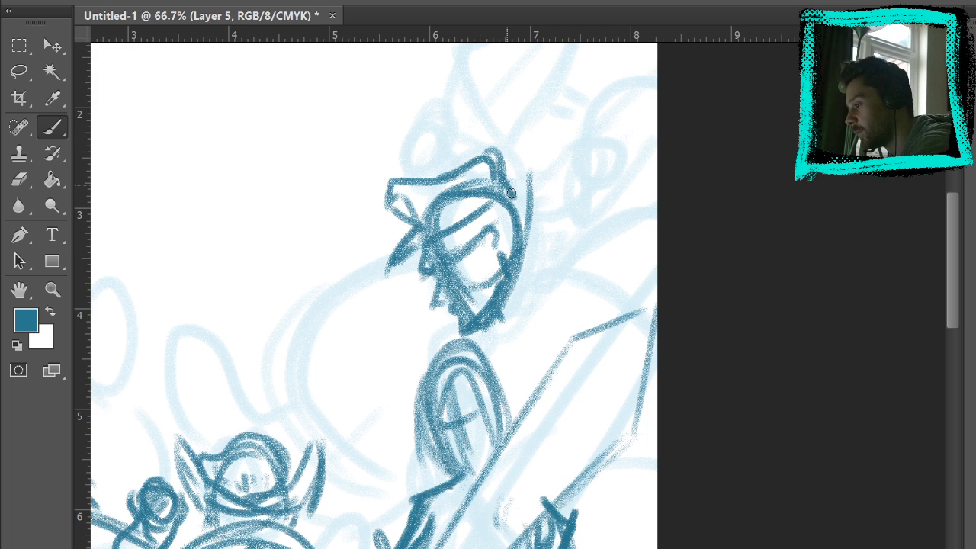
pyautogui.moveTo(421, 226); pyautogui.dragTo(494, 201)
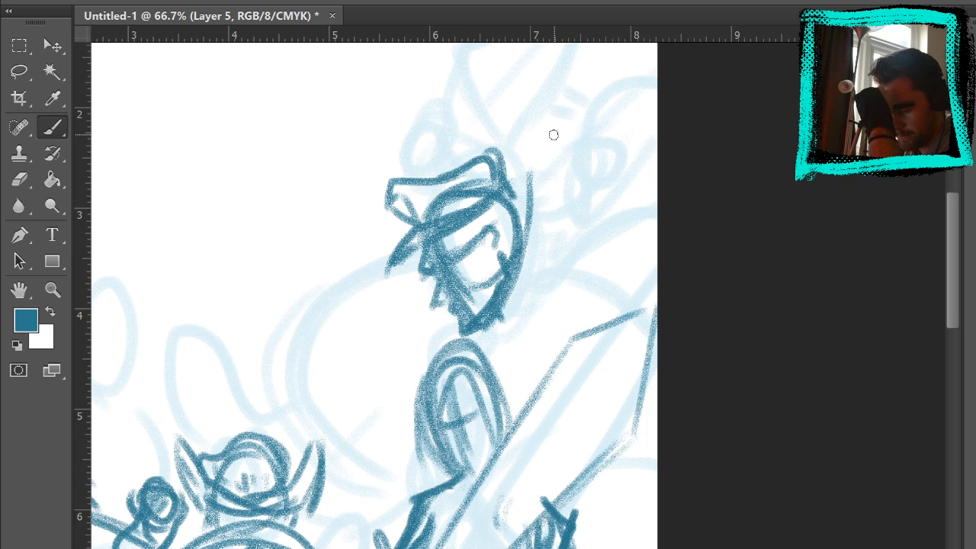
# Strengthen the back of the capped head and extend a line from the neck out along the far shoulder.
pyautogui.moveTo(523, 227); pyautogui.dragTo(527, 260)
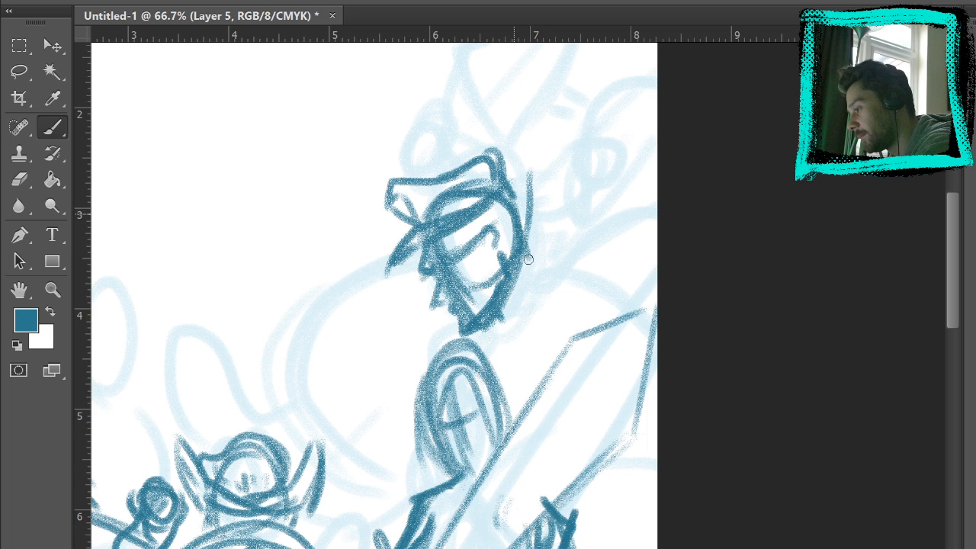
pyautogui.moveTo(514, 202)
pyautogui.mouseDown()
pyautogui.moveTo(538, 273)
pyautogui.moveTo(579, 256)
pyautogui.mouseUp()
pyautogui.moveTo(500, 320); pyautogui.dragTo(487, 338)
pyautogui.moveTo(569, 257)
pyautogui.mouseDown()
pyautogui.moveTo(595, 245)
pyautogui.moveTo(581, 265)
pyautogui.moveTo(653, 199)
pyautogui.mouseUp()
pyautogui.moveTo(680, 277); pyautogui.dragTo(751, 170)
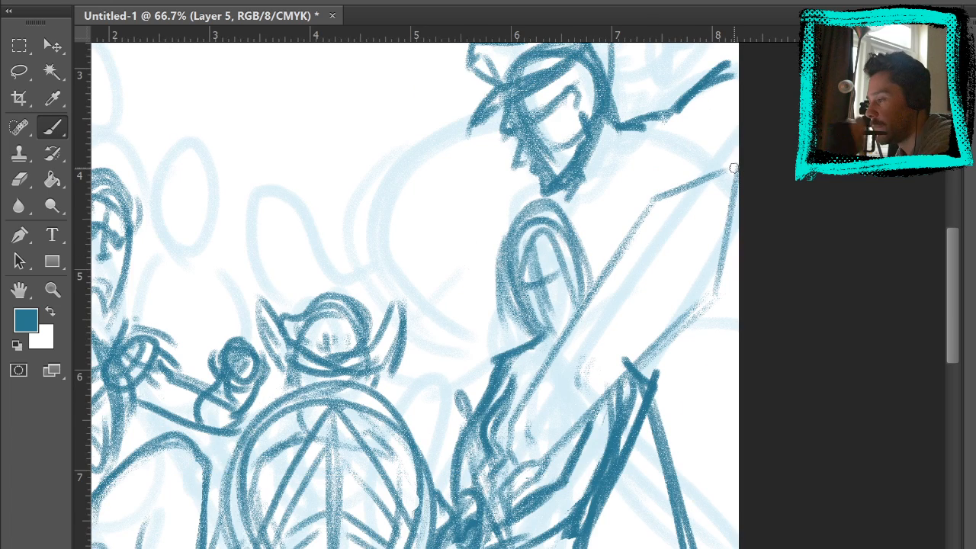
# Sketch a simple standing figure with head, blocky torso, arms and legs in the empty area beside the capped head.
pyautogui.moveTo(613, 185); pyautogui.dragTo(730, 382)
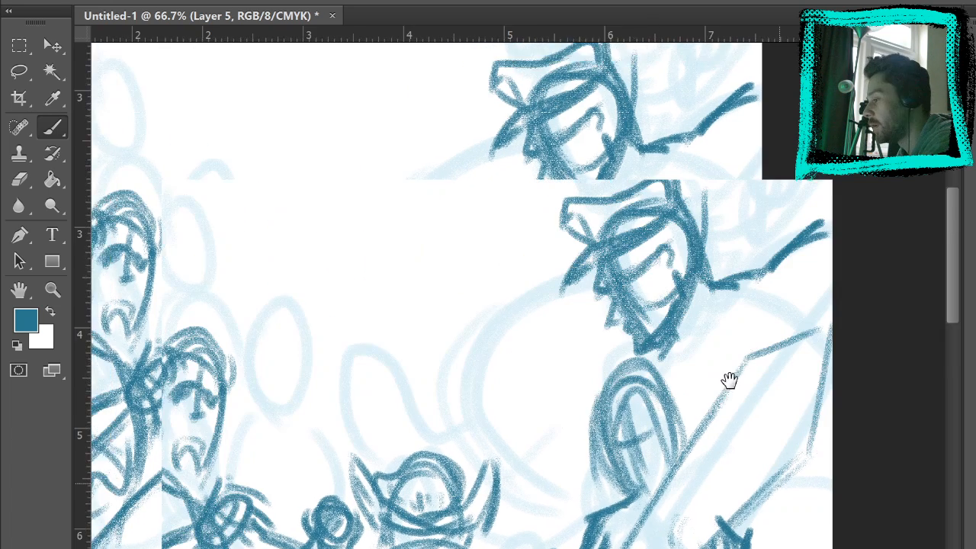
pyautogui.moveTo(682, 251); pyautogui.dragTo(730, 313)
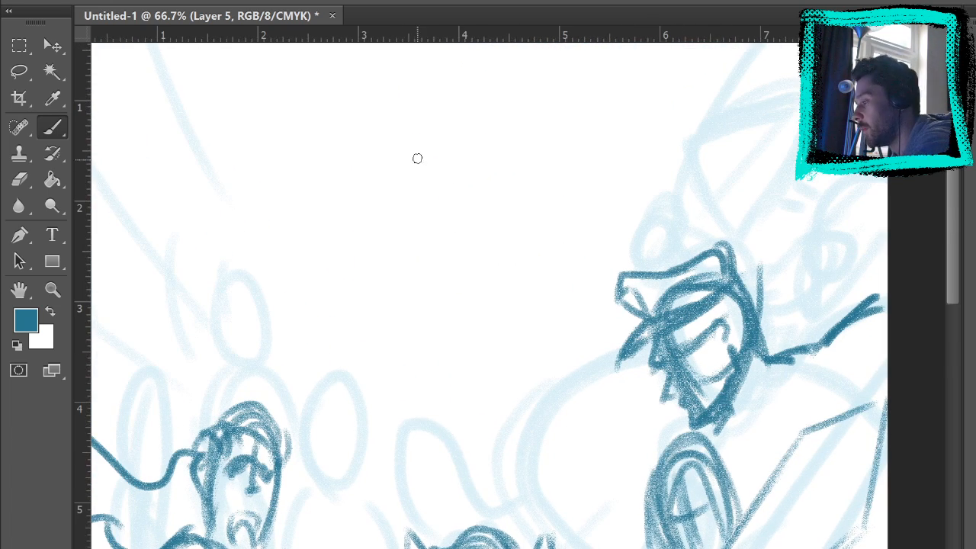
pyautogui.moveTo(408, 145)
pyautogui.mouseDown()
pyautogui.moveTo(426, 199)
pyautogui.moveTo(458, 246)
pyautogui.moveTo(397, 249)
pyautogui.mouseUp()
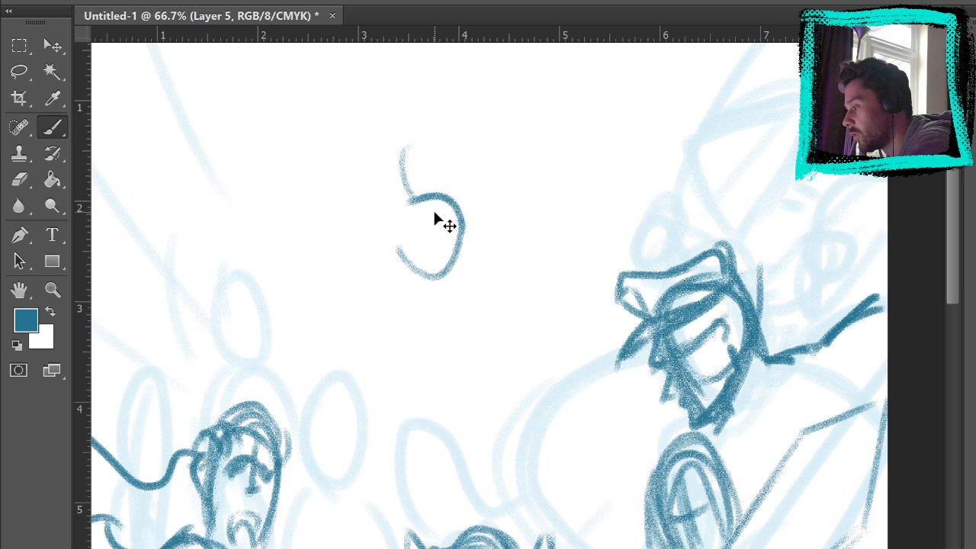
pyautogui.hotkey('ctrl', 'z')
pyautogui.moveTo(399, 204)
pyautogui.mouseDown()
pyautogui.moveTo(442, 298)
pyautogui.moveTo(418, 297)
pyautogui.mouseUp()
pyautogui.moveTo(389, 209)
pyautogui.mouseDown()
pyautogui.moveTo(413, 289)
pyautogui.moveTo(414, 445)
pyautogui.mouseUp()
pyautogui.moveTo(433, 307); pyautogui.dragTo(471, 442)
pyautogui.moveTo(463, 305); pyautogui.dragTo(479, 453)
pyautogui.moveTo(419, 192)
pyautogui.mouseDown()
pyautogui.moveTo(412, 164)
pyautogui.moveTo(436, 200)
pyautogui.moveTo(366, 279)
pyautogui.mouseUp()
pyautogui.moveTo(462, 205)
pyautogui.mouseDown()
pyautogui.moveTo(483, 249)
pyautogui.moveTo(461, 208)
pyautogui.moveTo(448, 306)
pyautogui.moveTo(402, 293)
pyautogui.moveTo(460, 200)
pyautogui.mouseUp()
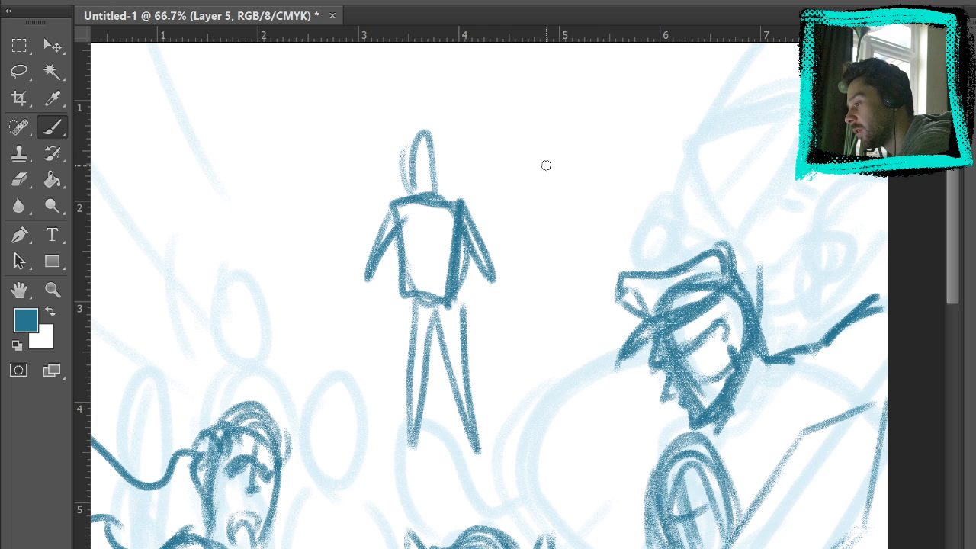
# Sketch an uneven five-pointed star shape between the simple standing figure and the capped head.
pyautogui.moveTo(545, 181)
pyautogui.mouseDown()
pyautogui.moveTo(564, 179)
pyautogui.moveTo(543, 208)
pyautogui.moveTo(558, 169)
pyautogui.moveTo(508, 188)
pyautogui.moveTo(554, 183)
pyautogui.moveTo(542, 170)
pyautogui.moveTo(508, 214)
pyautogui.moveTo(534, 228)
pyautogui.moveTo(574, 230)
pyautogui.moveTo(585, 202)
pyautogui.moveTo(563, 176)
pyautogui.mouseUp()
pyautogui.hotkey('ctrl', 'z')
pyautogui.hotkey('ctrl', 'z')
pyautogui.hotkey('ctrl', 'z')
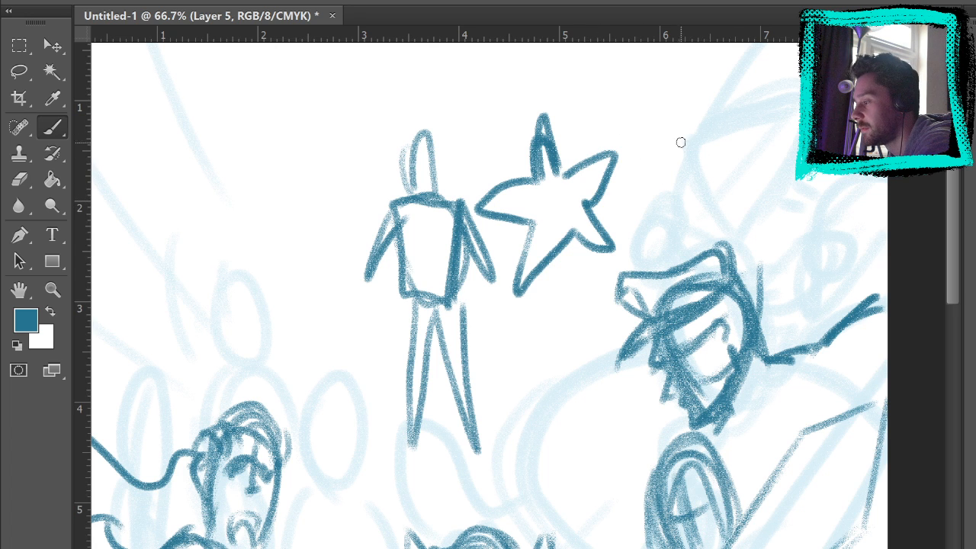
# Lasso the simple standing figure and the star, delete them, and clear the selection.
pyautogui.click(31, 77)
pyautogui.moveTo(650, 107)
pyautogui.mouseDown()
pyautogui.moveTo(556, 392)
pyautogui.moveTo(534, 402)
pyautogui.mouseUp()
pyautogui.moveTo(630, 86)
pyautogui.mouseDown()
pyautogui.moveTo(649, 219)
pyautogui.moveTo(582, 304)
pyautogui.moveTo(509, 459)
pyautogui.moveTo(380, 447)
pyautogui.moveTo(356, 151)
pyautogui.moveTo(595, 97)
pyautogui.mouseUp()
pyautogui.press('Delete')
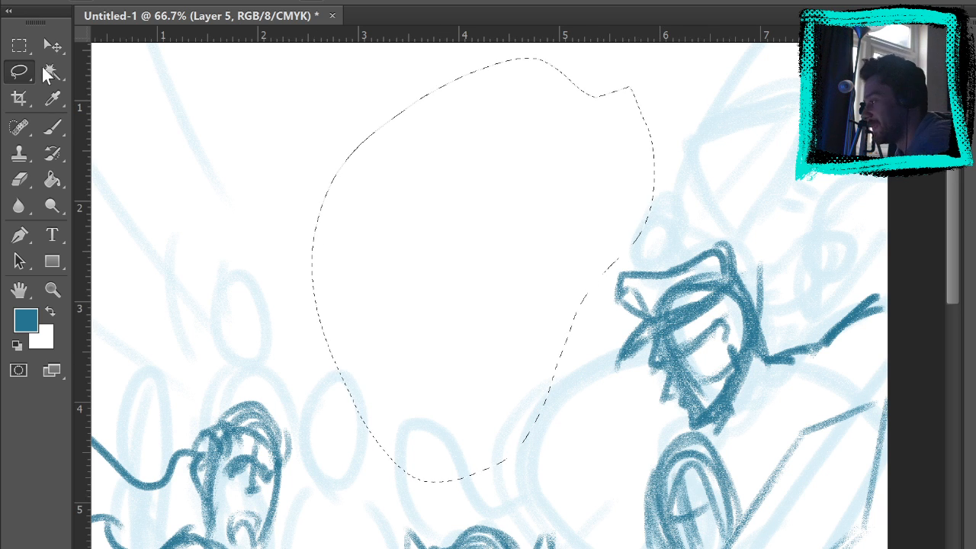
pyautogui.press('m')
pyautogui.click(52, 128)
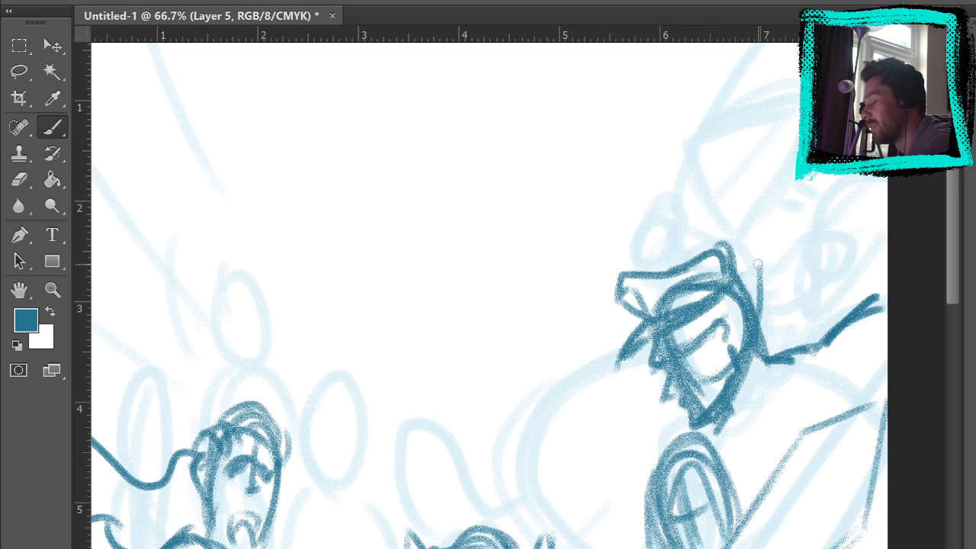
# Add short neck strokes beneath the capped figure's jaw and a slanted line at the upper chest.
pyautogui.moveTo(770, 311); pyautogui.dragTo(659, 209)
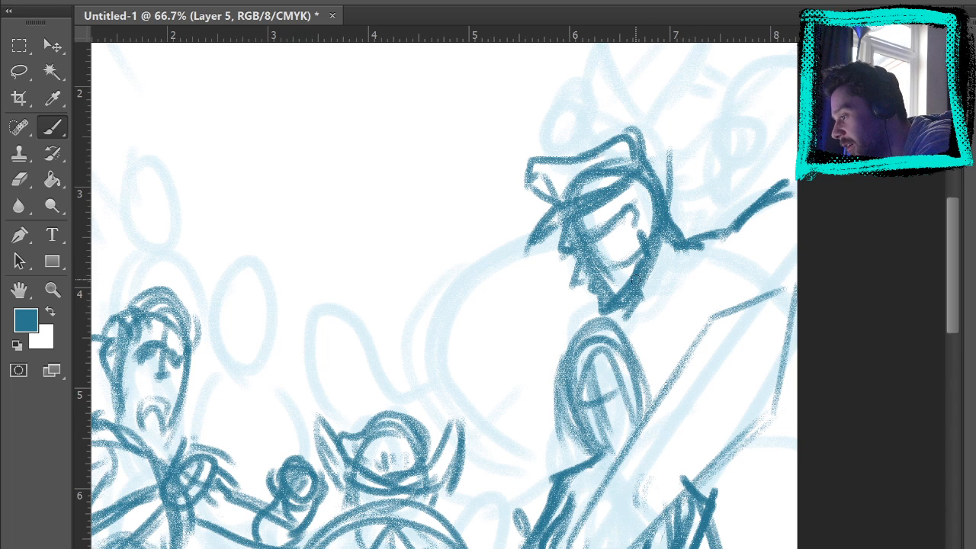
pyautogui.moveTo(645, 298); pyautogui.dragTo(640, 328)
pyautogui.moveTo(654, 276); pyautogui.dragTo(651, 332)
pyautogui.moveTo(668, 253); pyautogui.dragTo(663, 314)
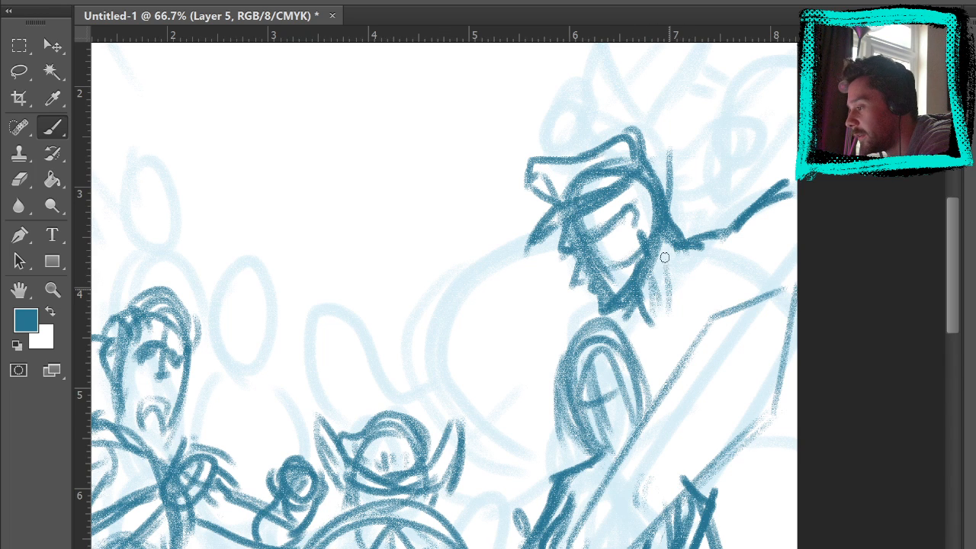
pyautogui.moveTo(689, 228); pyautogui.dragTo(671, 284)
pyautogui.moveTo(670, 326); pyautogui.dragTo(715, 268)
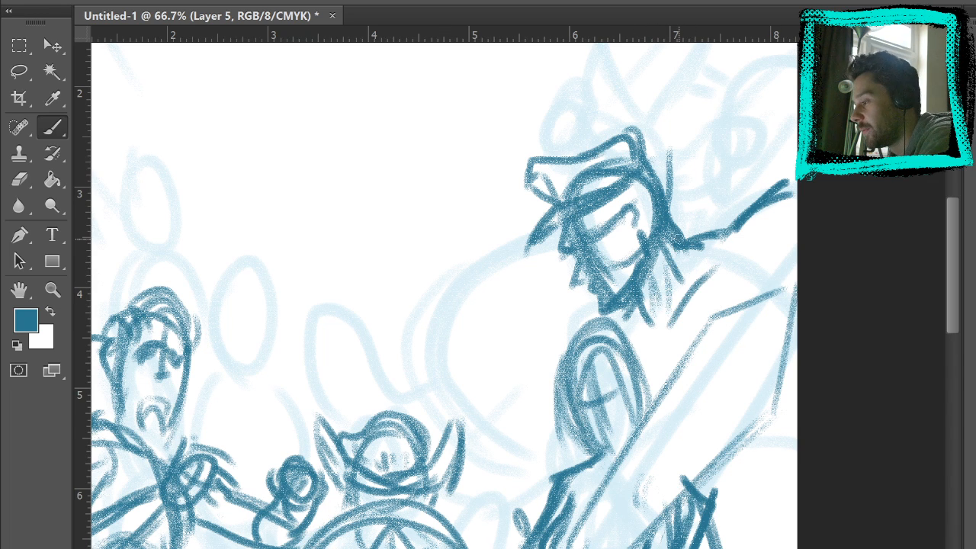
# Thicken the capped figure's far shoulder and sketch curved lines for the underarm and chest.
pyautogui.moveTo(678, 242)
pyautogui.mouseDown()
pyautogui.moveTo(759, 225)
pyautogui.moveTo(793, 182)
pyautogui.mouseUp()
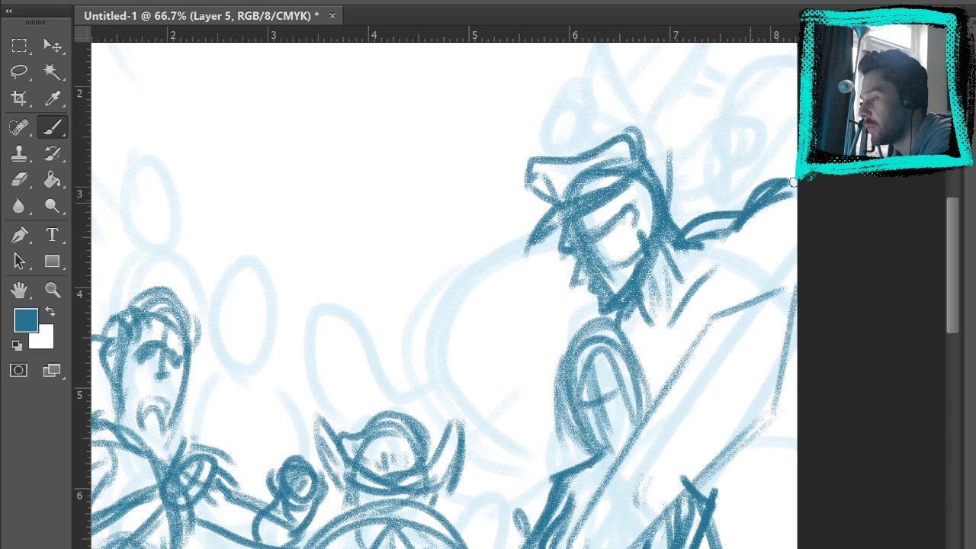
pyautogui.moveTo(745, 266); pyautogui.dragTo(797, 262)
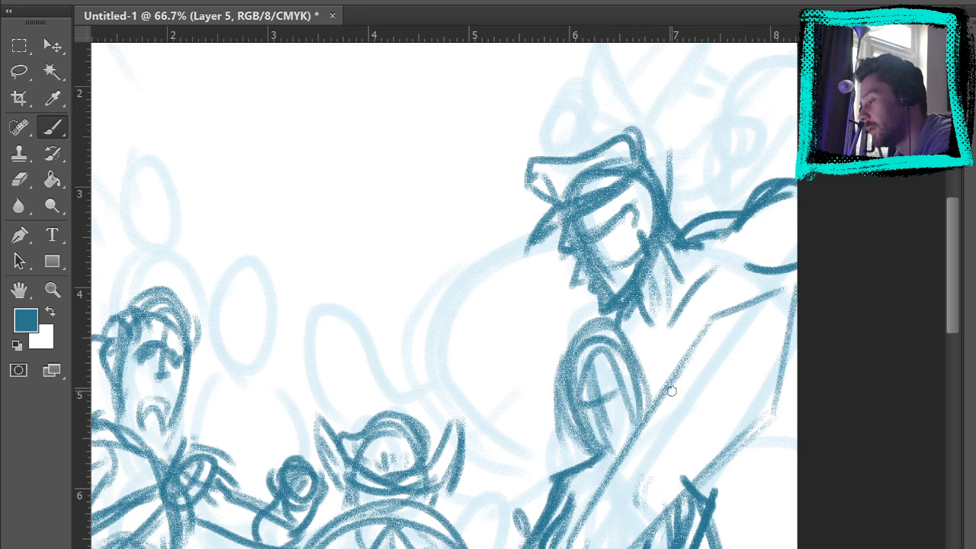
pyautogui.moveTo(663, 334)
pyautogui.mouseDown()
pyautogui.moveTo(667, 416)
pyautogui.moveTo(747, 371)
pyautogui.moveTo(766, 284)
pyautogui.mouseUp()
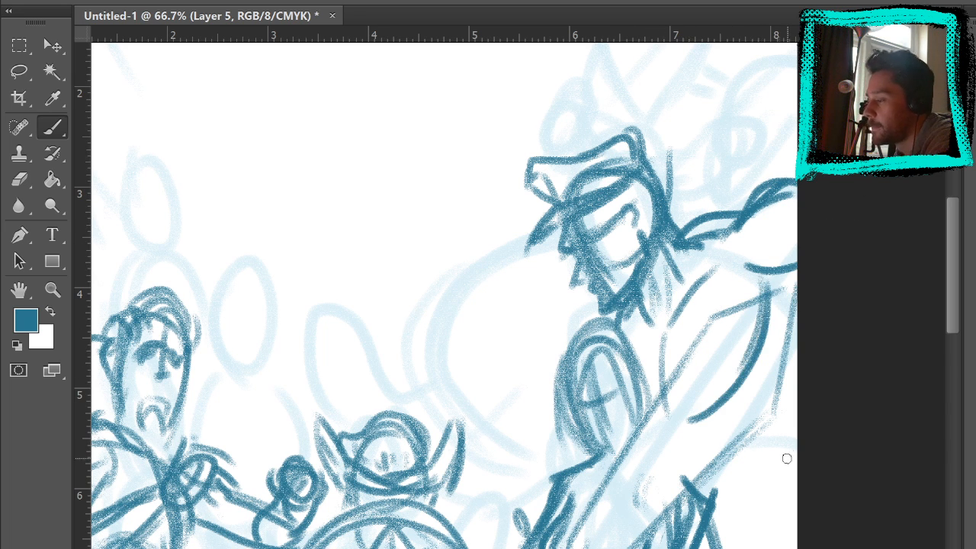
# Sketch and reinforce the curved contour from the capped figure's chin around the top of the hooded character's head.
pyautogui.moveTo(786, 458); pyautogui.dragTo(767, 261)
pyautogui.moveTo(588, 130); pyautogui.dragTo(532, 204)
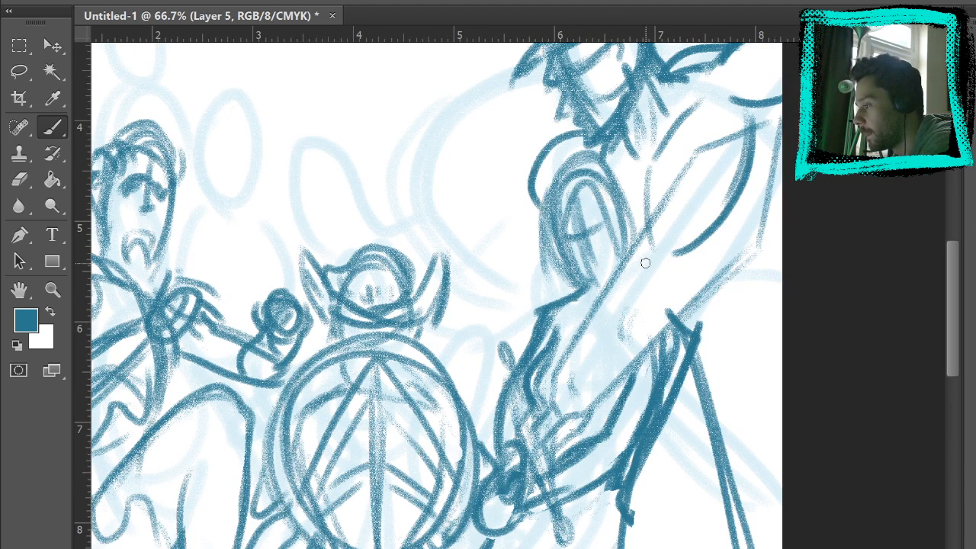
pyautogui.moveTo(827, 300); pyautogui.dragTo(801, 480)
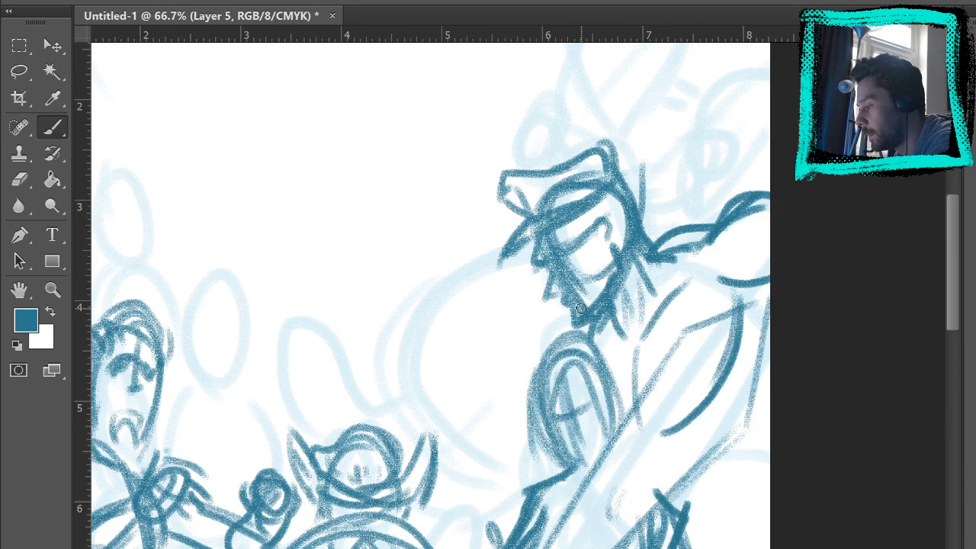
pyautogui.moveTo(580, 308); pyautogui.dragTo(528, 386)
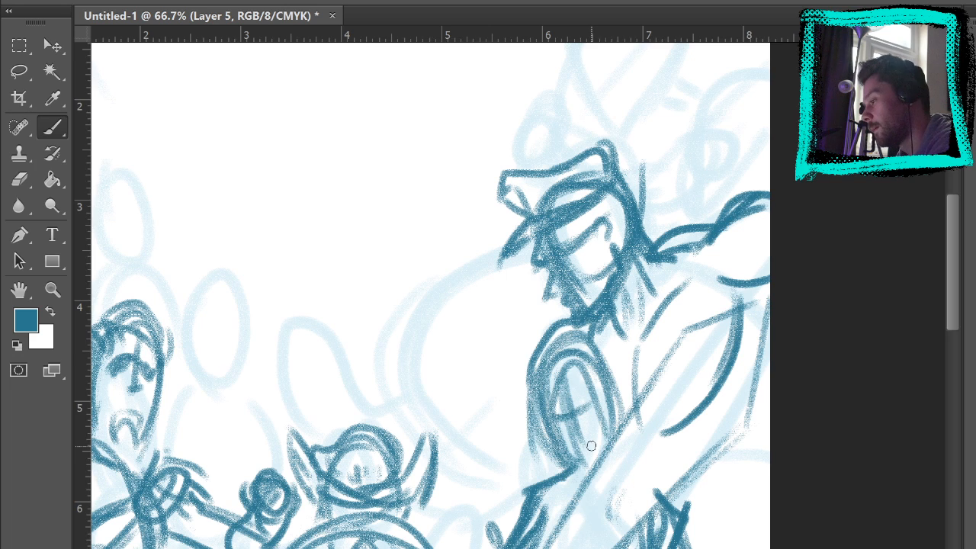
# Sketch the large figure's lower body contour lines along the page edge, below the sword blade.
pyautogui.moveTo(796, 344); pyautogui.dragTo(751, 129)
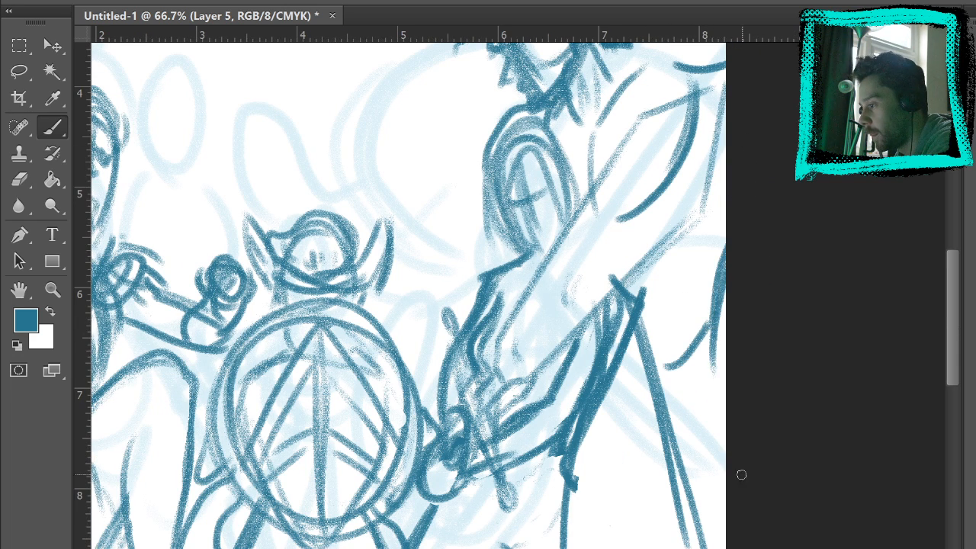
pyautogui.moveTo(772, 422)
pyautogui.mouseDown()
pyautogui.moveTo(834, 543)
pyautogui.moveTo(768, 414)
pyautogui.moveTo(730, 244)
pyautogui.moveTo(689, 251)
pyautogui.mouseUp()
pyautogui.moveTo(760, 323); pyautogui.dragTo(793, 354)
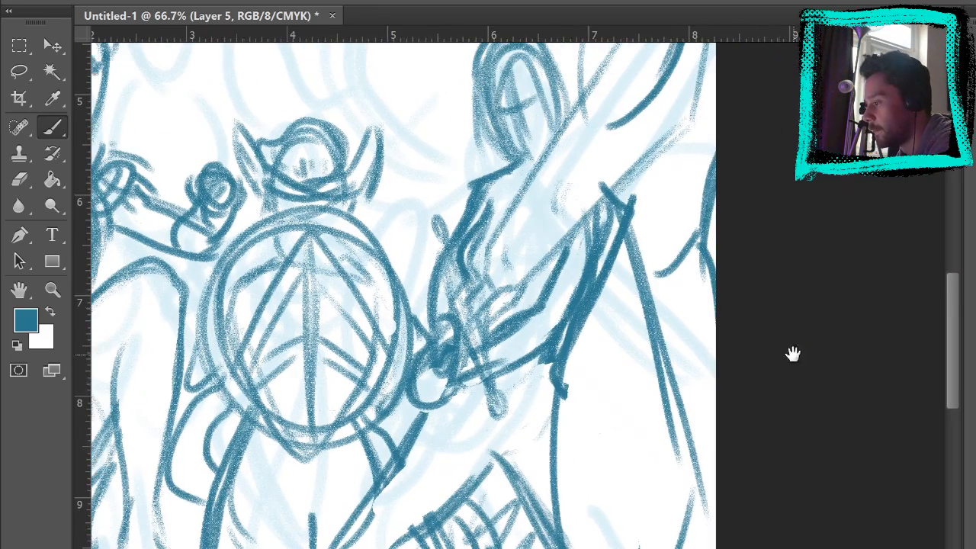
# Erase the long curved chest line that crosses the sword blade, and return to the Brush tool.
pyautogui.moveTo(778, 261); pyautogui.dragTo(839, 486)
pyautogui.press('e')
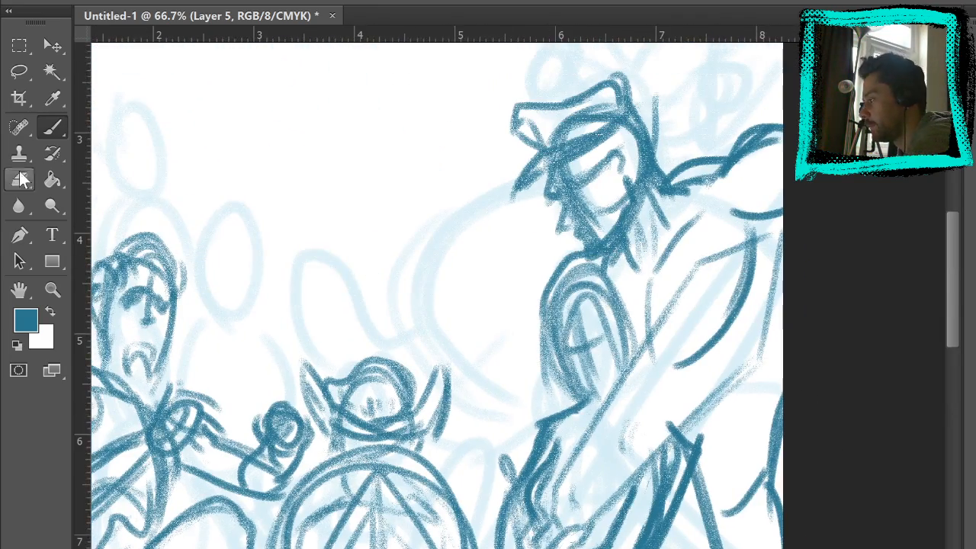
pyautogui.moveTo(668, 344)
pyautogui.mouseDown()
pyautogui.moveTo(722, 278)
pyautogui.moveTo(761, 250)
pyautogui.moveTo(728, 307)
pyautogui.mouseUp()
pyautogui.press('b')
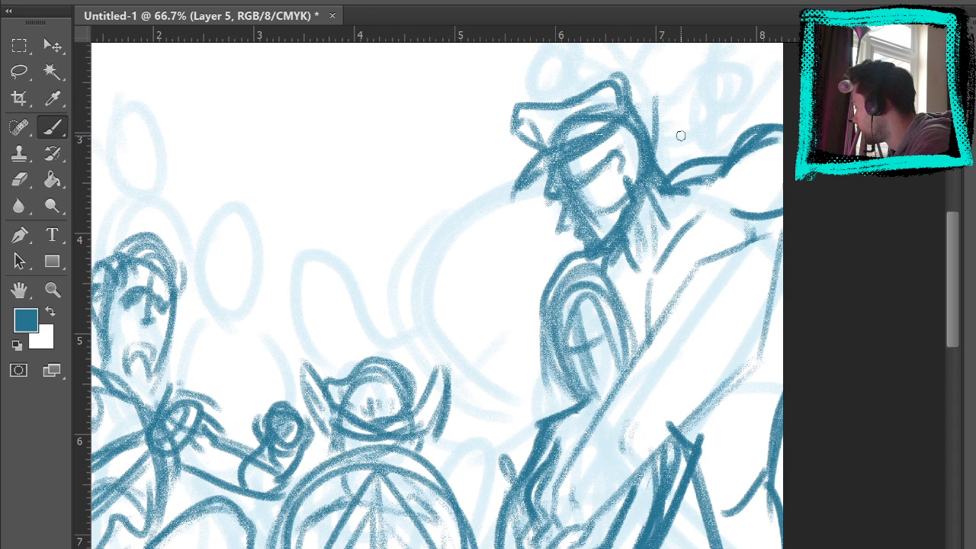
# Redraw the large rounded contour from below the cap brim down to the hooded character's shoulder until its curve fits, then darken it.
pyautogui.moveTo(519, 173)
pyautogui.mouseDown()
pyautogui.moveTo(492, 414)
pyautogui.moveTo(526, 418)
pyautogui.mouseUp()
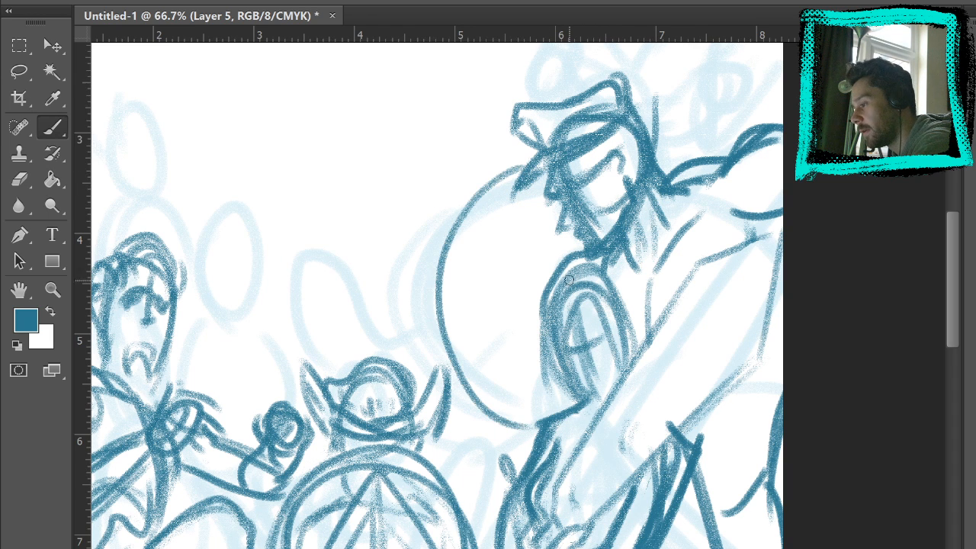
pyautogui.hotkey('ctrl', 'z')
pyautogui.moveTo(426, 235); pyautogui.dragTo(534, 416)
pyautogui.hotkey('ctrl', 'z')
pyautogui.moveTo(519, 174)
pyautogui.mouseDown()
pyautogui.moveTo(447, 318)
pyautogui.moveTo(534, 406)
pyautogui.mouseUp()
pyautogui.hotkey('ctrl', 'z')
pyautogui.moveTo(522, 168); pyautogui.dragTo(549, 410)
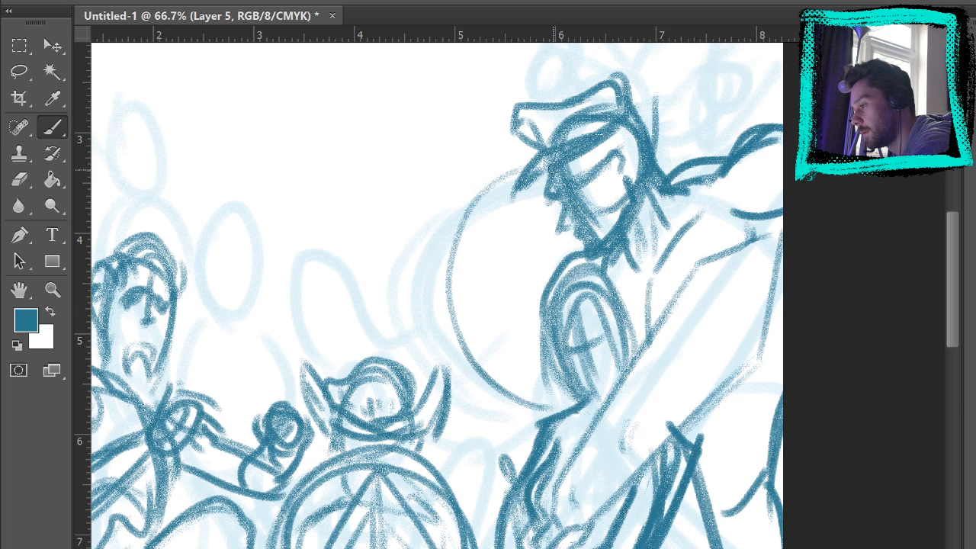
pyautogui.moveTo(524, 165); pyautogui.dragTo(543, 410)
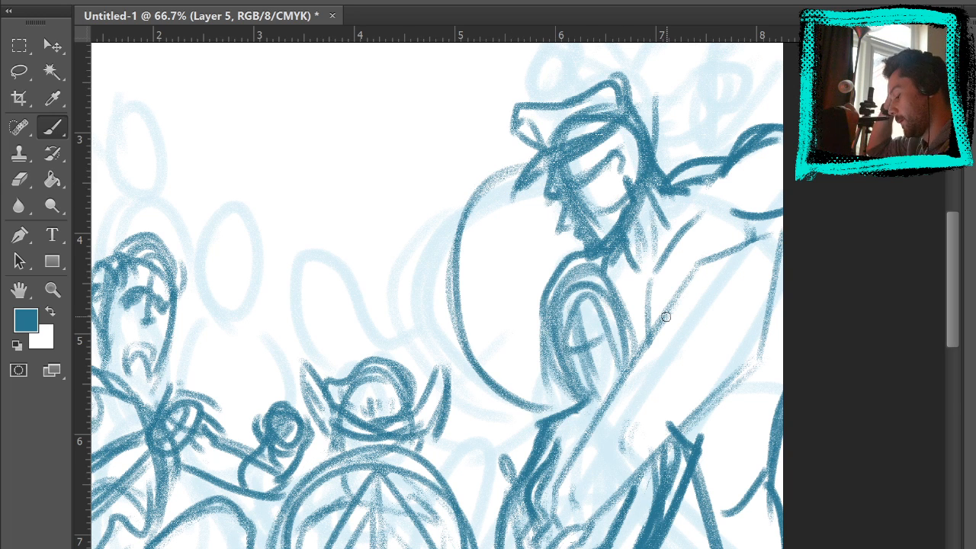
# Redraw the large round body's curved outline with a doubled line and add four short spikes around its outer edge.
pyautogui.hotkey('ctrl', 'z')
pyautogui.moveTo(533, 157); pyautogui.dragTo(561, 369)
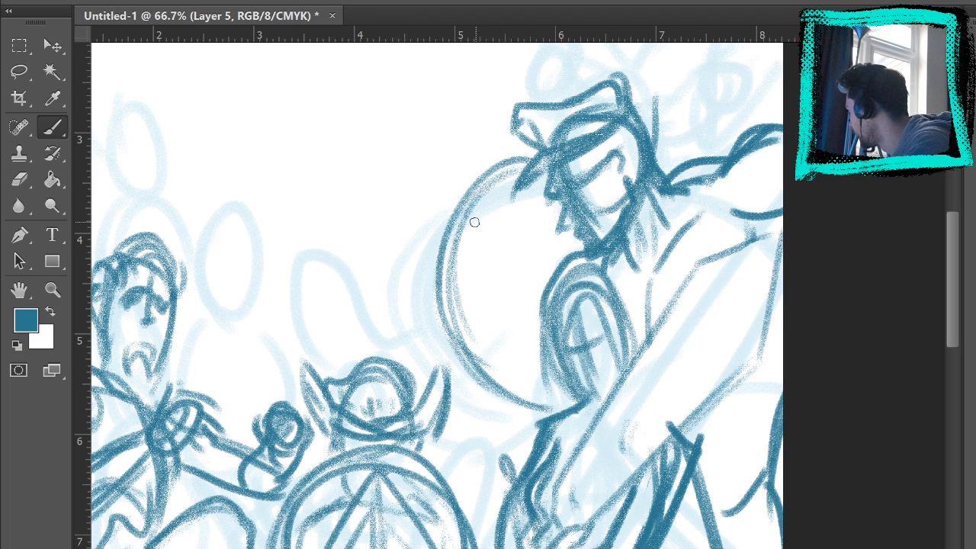
pyautogui.moveTo(463, 197); pyautogui.dragTo(429, 144)
pyautogui.moveTo(440, 255); pyautogui.dragTo(393, 267)
pyautogui.moveTo(448, 336); pyautogui.dragTo(411, 367)
pyautogui.moveTo(518, 408); pyautogui.dragTo(541, 396)
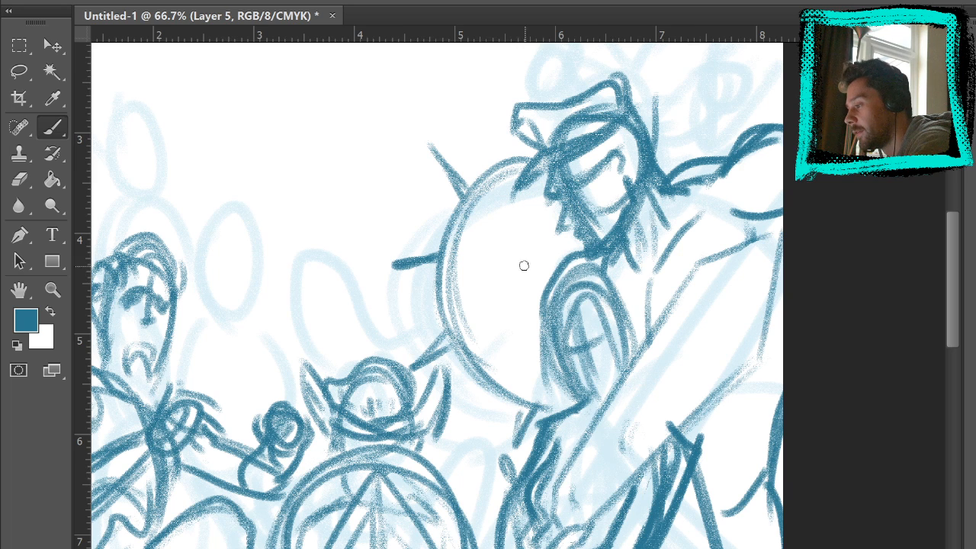
# Sketch the small circle, slanted brow stroke and lower mark inside the spiked round body as its facial features.
pyautogui.moveTo(524, 265); pyautogui.dragTo(518, 262)
pyautogui.moveTo(460, 237); pyautogui.dragTo(478, 268)
pyautogui.moveTo(501, 341)
pyautogui.mouseDown()
pyautogui.moveTo(497, 367)
pyautogui.moveTo(501, 337)
pyautogui.mouseUp()
pyautogui.moveTo(461, 240); pyautogui.dragTo(477, 254)
pyautogui.moveTo(519, 217)
pyautogui.mouseDown()
pyautogui.moveTo(528, 185)
pyautogui.moveTo(531, 193)
pyautogui.moveTo(529, 136)
pyautogui.mouseUp()
pyautogui.moveTo(831, 295); pyautogui.dragTo(859, 279)
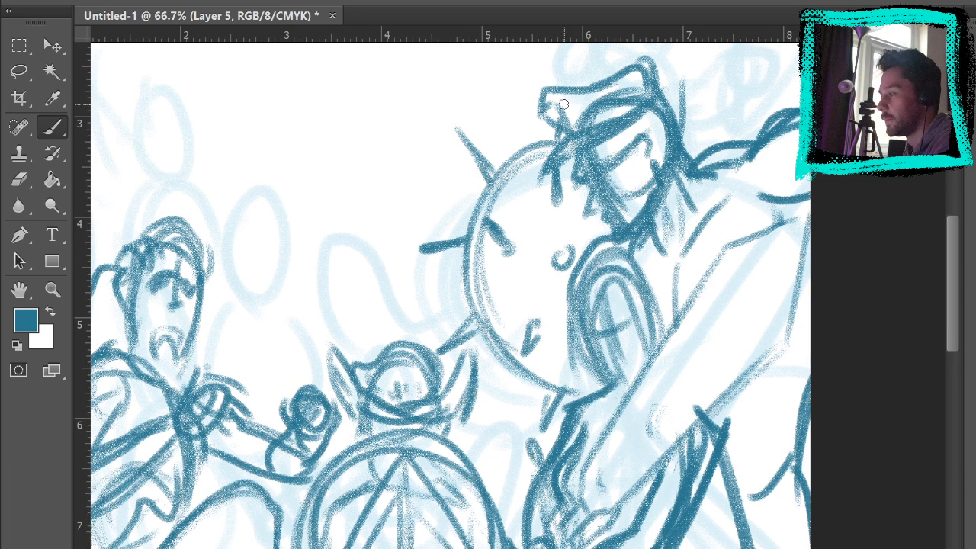
# Sketch a long arching limb with doubled lines from the spiked round body over to the horned helmet character.
pyautogui.hotkey('ctrl', '0')
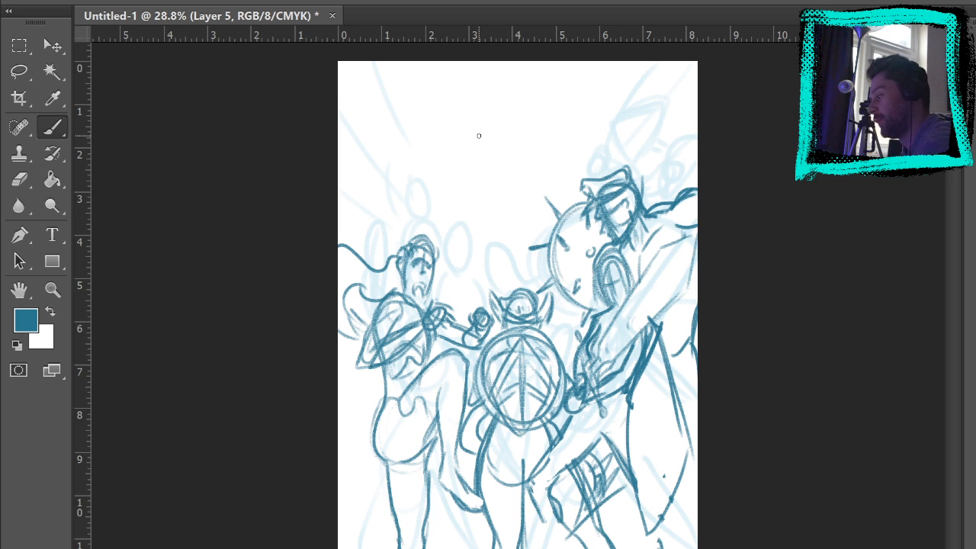
pyautogui.press('z')
pyautogui.click(665, 129)
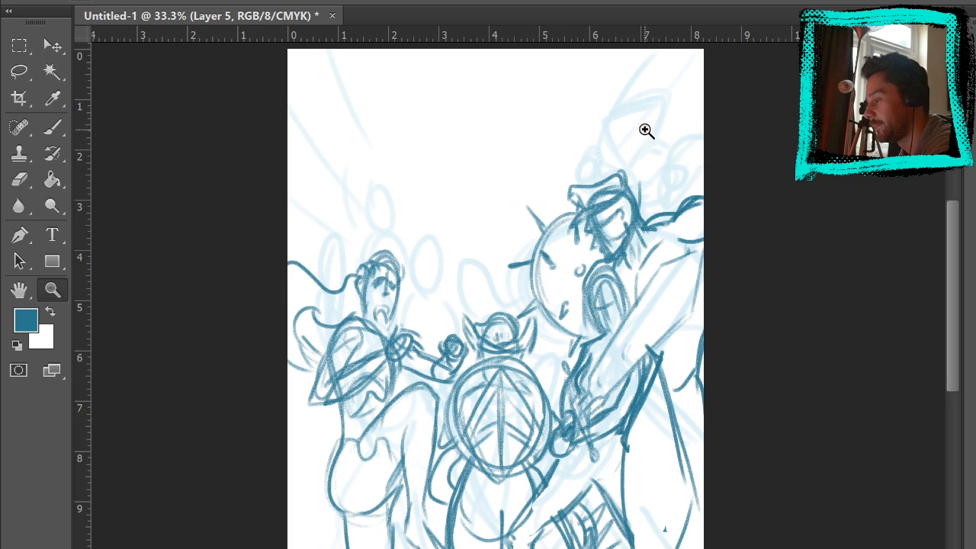
pyautogui.click(569, 276)
pyautogui.hotkey('ctrl', '+')
pyautogui.click(53, 129)
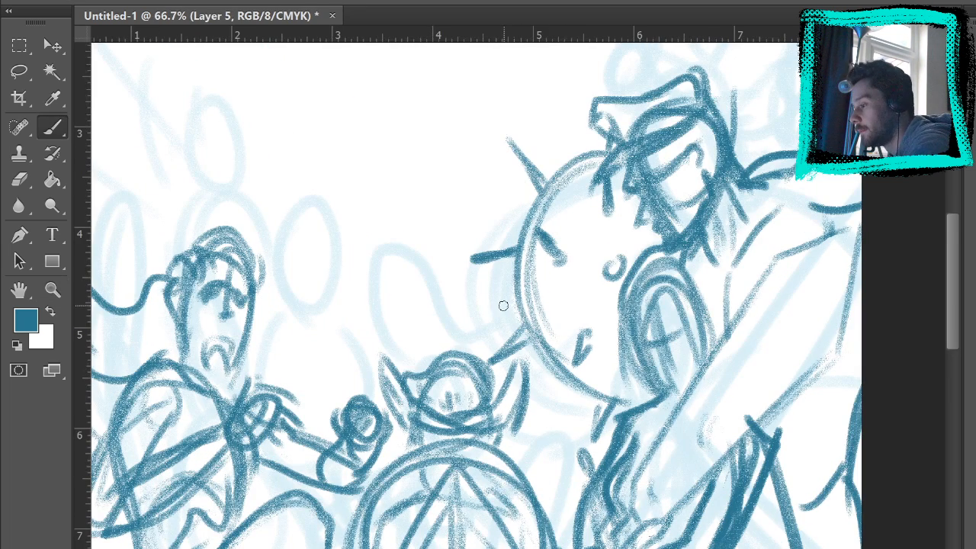
pyautogui.moveTo(517, 313)
pyautogui.mouseDown()
pyautogui.moveTo(463, 320)
pyautogui.moveTo(402, 352)
pyautogui.mouseUp()
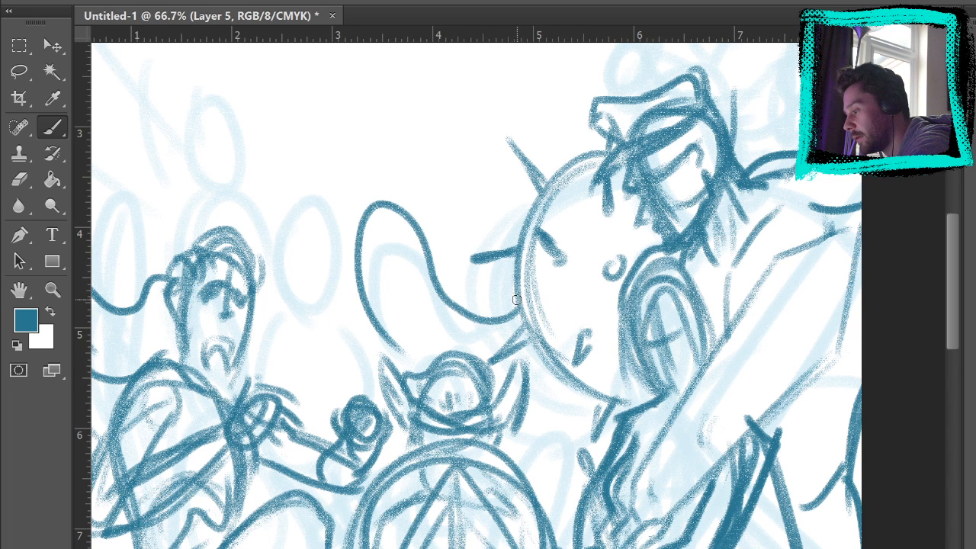
pyautogui.moveTo(516, 300)
pyautogui.mouseDown()
pyautogui.moveTo(414, 203)
pyautogui.moveTo(385, 338)
pyautogui.moveTo(391, 349)
pyautogui.moveTo(429, 353)
pyautogui.mouseUp()
# Sketch and rework the wavy lower limb running from the helmet's horn to the hooded character's sleeve.
pyautogui.moveTo(528, 410)
pyautogui.mouseDown()
pyautogui.moveTo(580, 392)
pyautogui.moveTo(590, 404)
pyautogui.mouseUp()
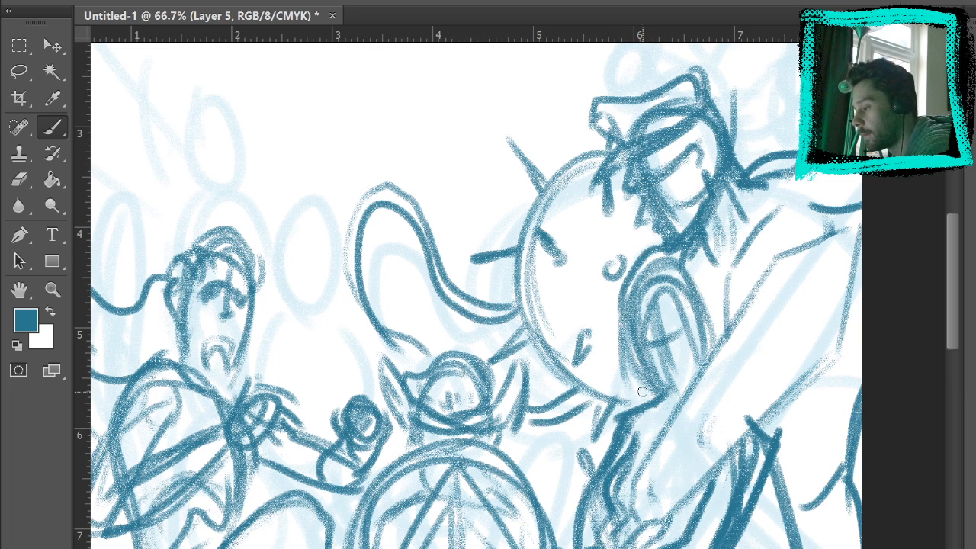
pyautogui.hotkey('ctrl', 'alt', 'z')
pyautogui.hotkey('ctrl', 'alt', 'z')
pyautogui.moveTo(522, 421); pyautogui.dragTo(598, 461)
# Outline an oval head in dark blue over the light ellipse between the frowning figure and the arching limb.
pyautogui.moveTo(778, 273); pyautogui.dragTo(758, 122)
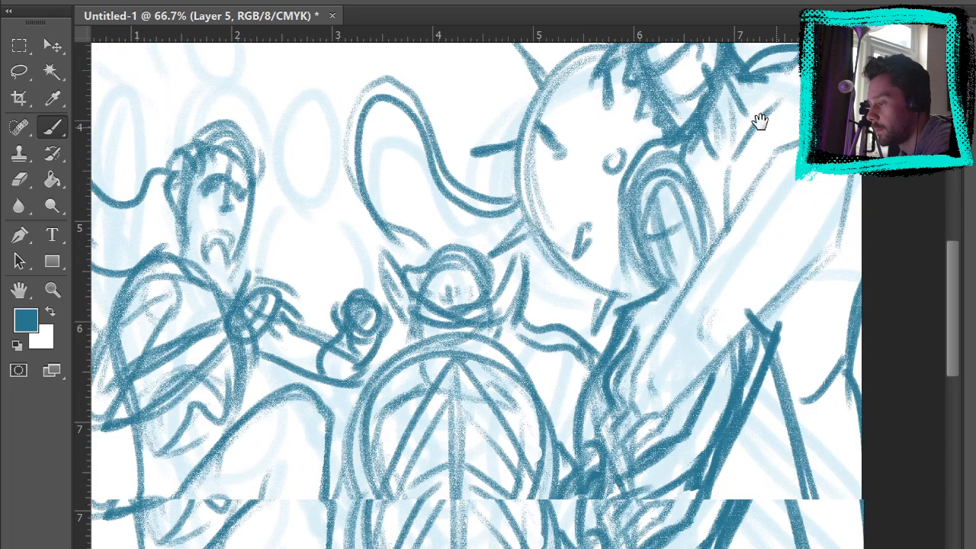
pyautogui.moveTo(745, 64); pyautogui.dragTo(893, 277)
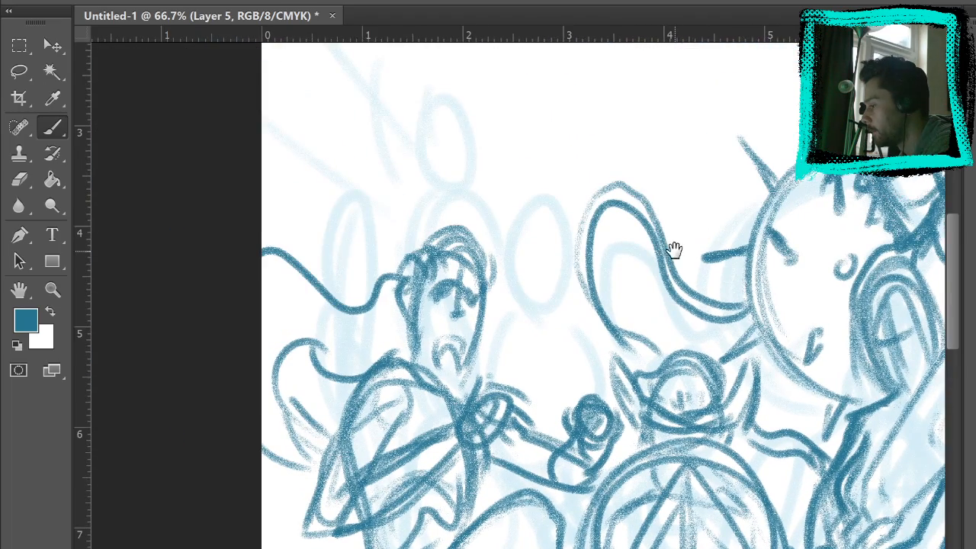
pyautogui.moveTo(673, 251); pyautogui.dragTo(678, 344)
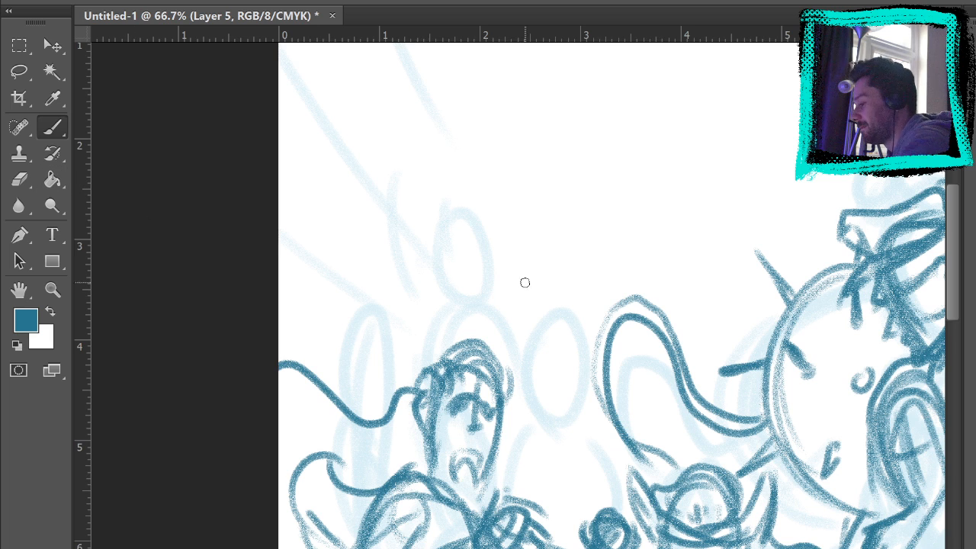
pyautogui.moveTo(588, 383); pyautogui.dragTo(550, 323)
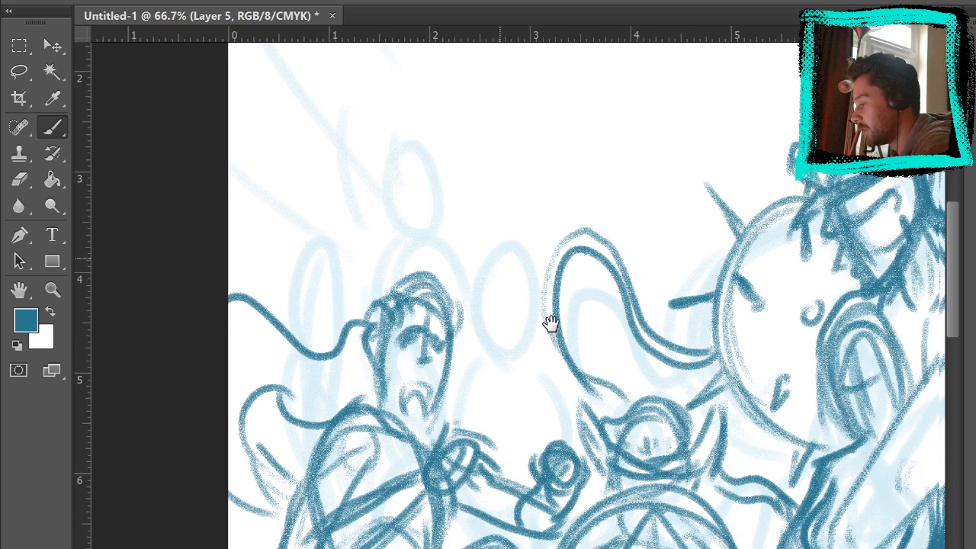
pyautogui.moveTo(489, 331); pyautogui.dragTo(516, 361)
pyautogui.moveTo(522, 361)
pyautogui.mouseDown()
pyautogui.moveTo(541, 314)
pyautogui.moveTo(478, 270)
pyautogui.moveTo(483, 328)
pyautogui.moveTo(538, 293)
pyautogui.mouseUp()
pyautogui.moveTo(530, 329)
pyautogui.mouseDown()
pyautogui.moveTo(520, 242)
pyautogui.moveTo(474, 303)
pyautogui.mouseUp()
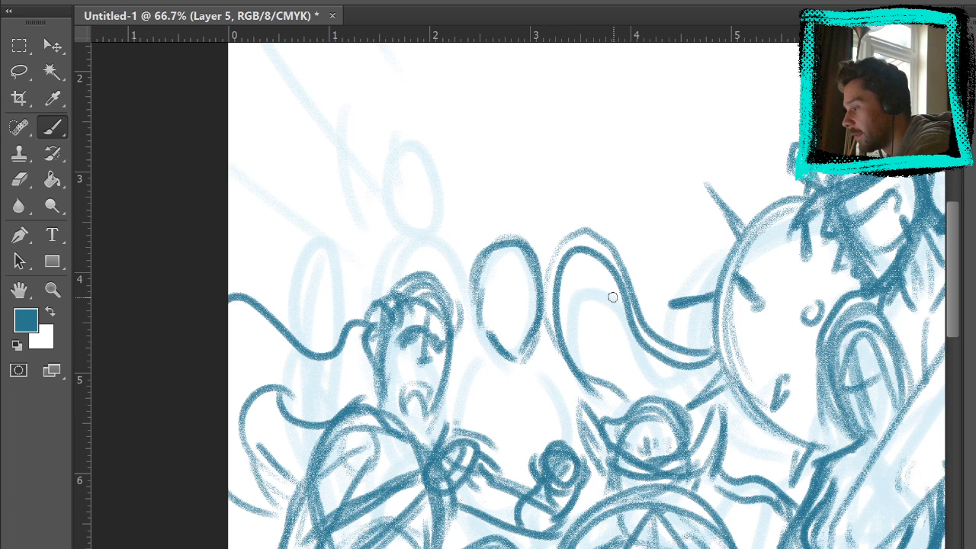
pyautogui.moveTo(624, 213); pyautogui.dragTo(606, 246)
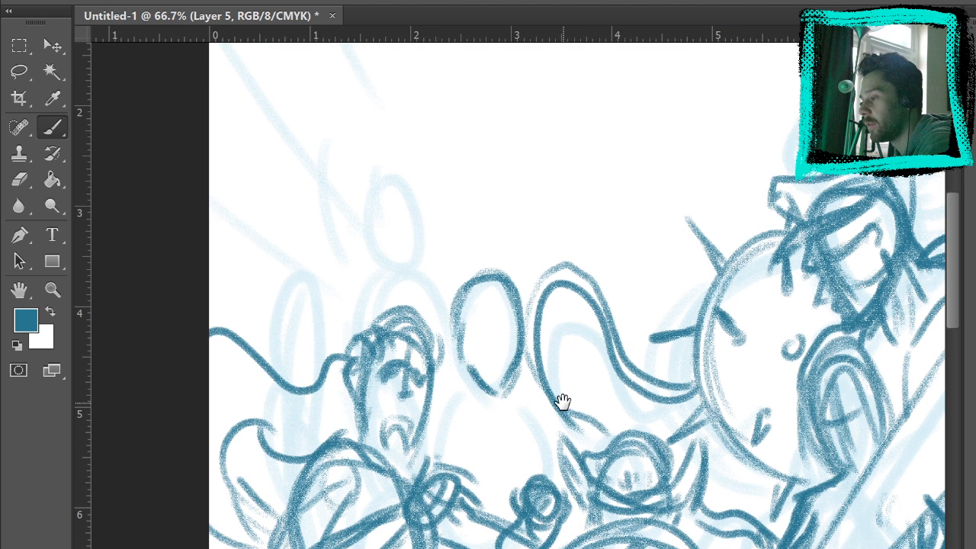
pyautogui.moveTo(663, 92)
pyautogui.mouseDown()
pyautogui.moveTo(700, 200)
pyautogui.moveTo(581, 260)
pyautogui.mouseUp()
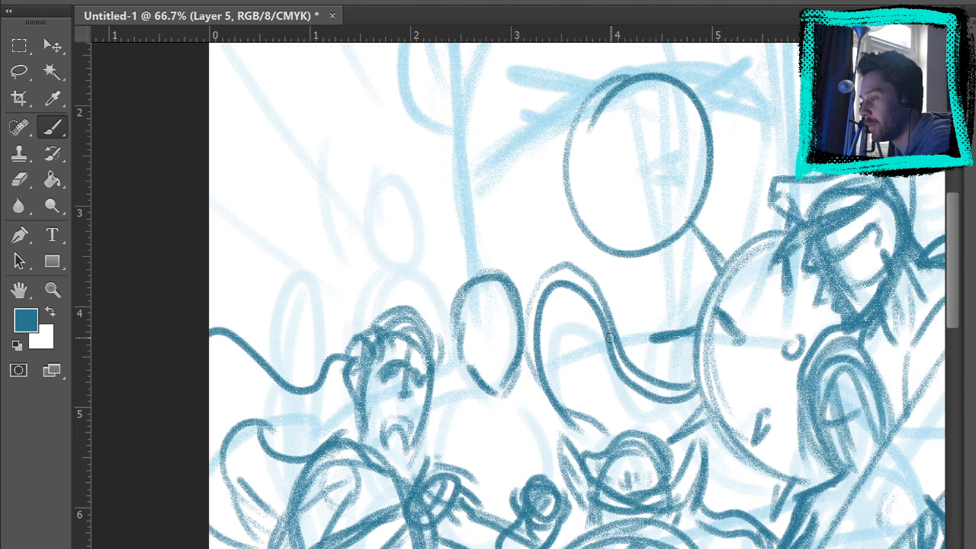
pyautogui.press('x')
pyautogui.moveTo(728, 225); pyautogui.dragTo(697, 240)
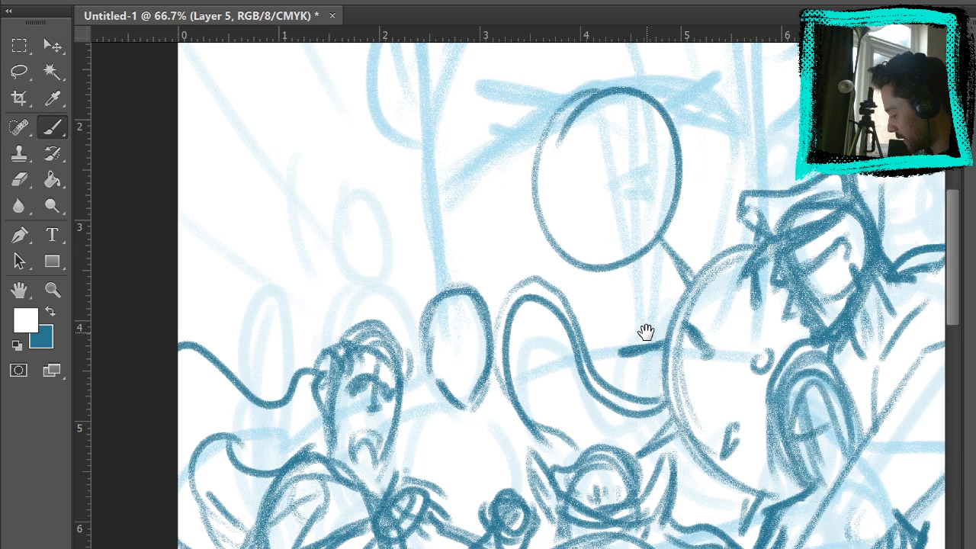
pyautogui.hotkey('ctrl', 'z')
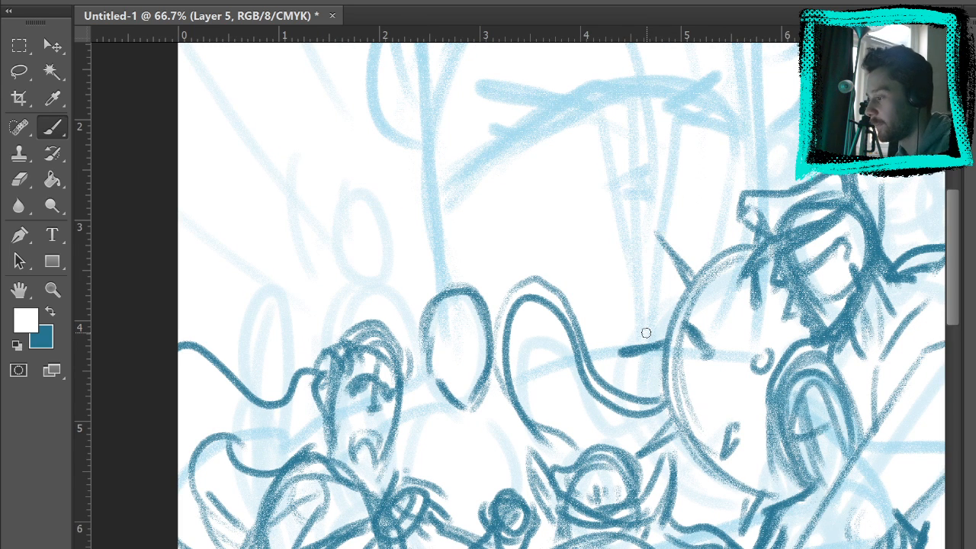
pyautogui.moveTo(835, 256)
pyautogui.mouseDown()
pyautogui.moveTo(671, 374)
pyautogui.moveTo(625, 435)
pyautogui.mouseUp()
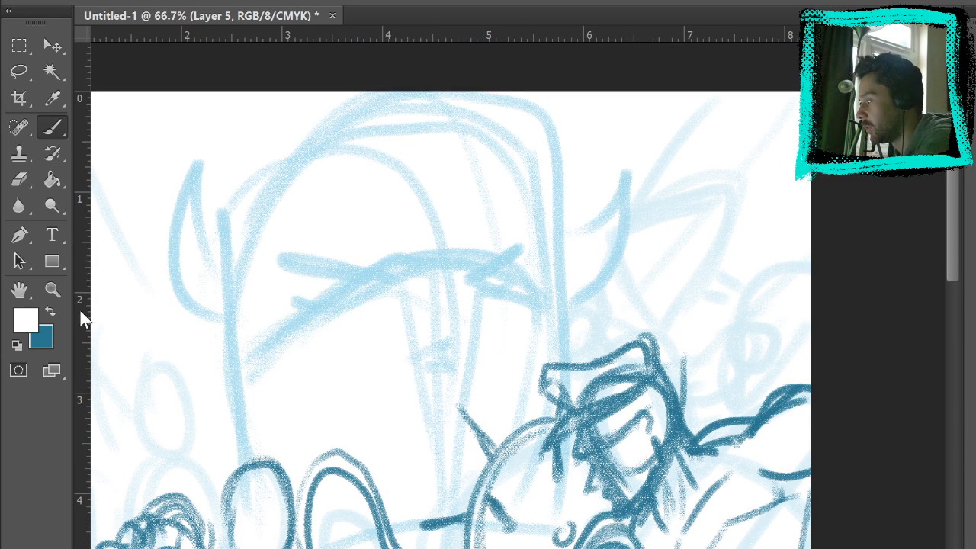
pyautogui.click(51, 311)
pyautogui.moveTo(625, 235)
pyautogui.mouseDown()
pyautogui.moveTo(655, 328)
pyautogui.moveTo(778, 163)
pyautogui.mouseUp()
pyautogui.hotkey('ctrl', 'z')
# Sketch a vertical centre line and facial marks inside the oval head, reworking the curved cross line below its middle.
pyautogui.moveTo(566, 425); pyautogui.dragTo(731, 171)
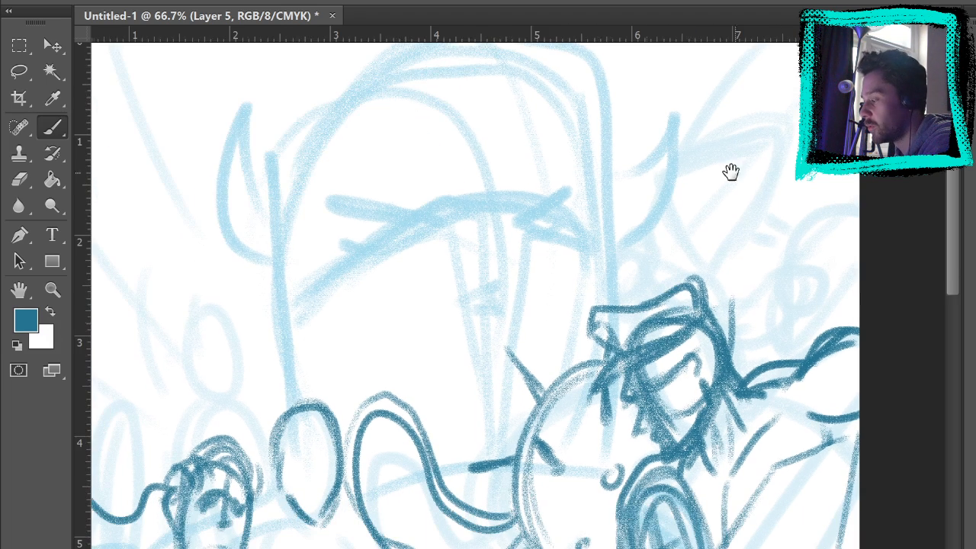
pyautogui.moveTo(499, 453); pyautogui.dragTo(643, 211)
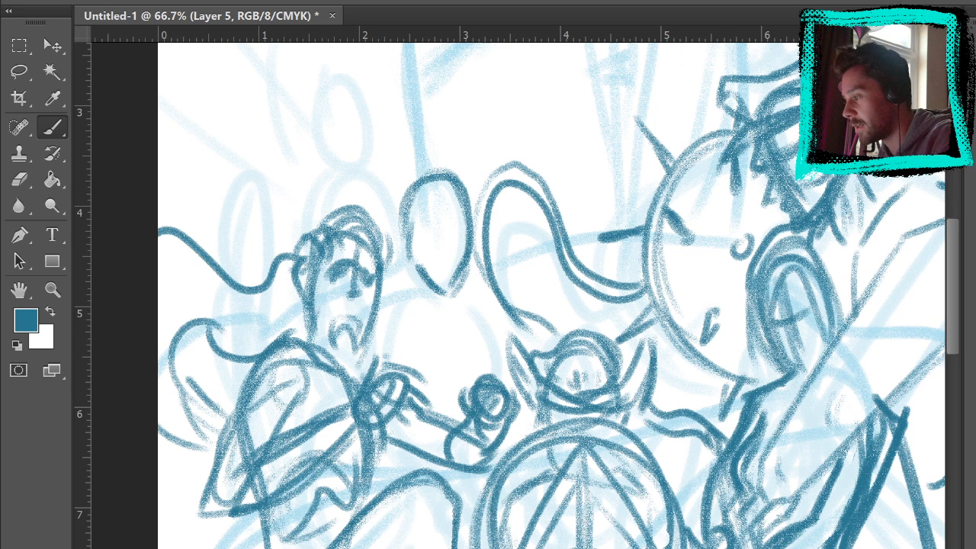
pyautogui.moveTo(441, 188); pyautogui.dragTo(442, 291)
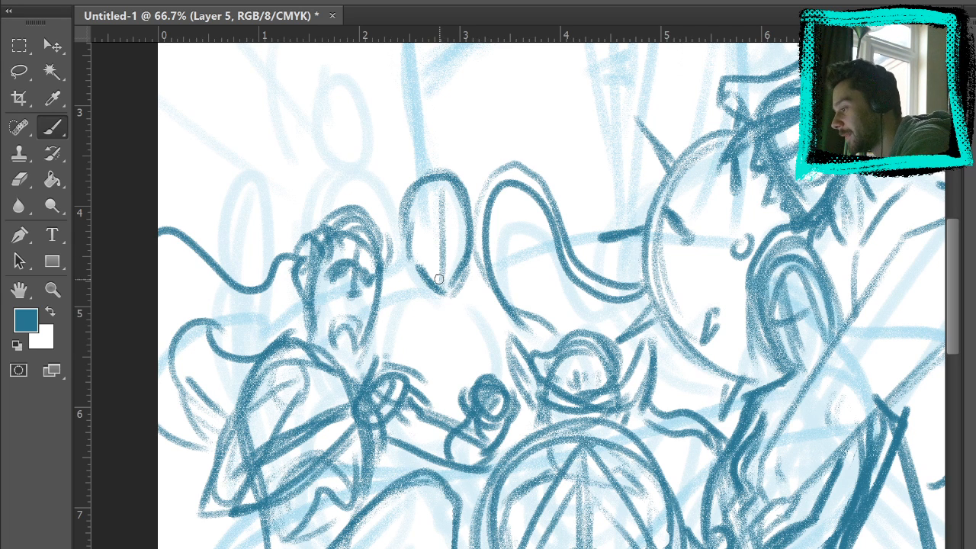
pyautogui.moveTo(408, 228); pyautogui.dragTo(452, 252)
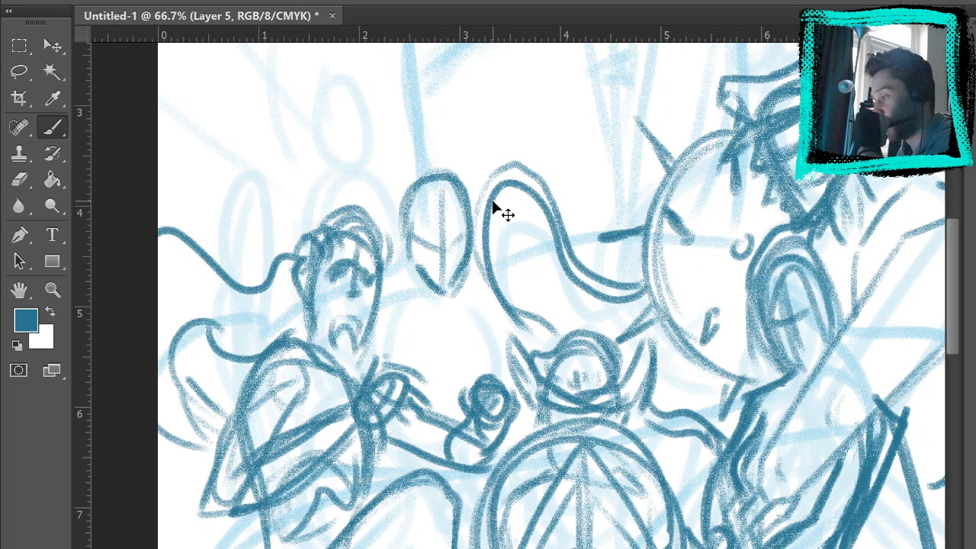
pyautogui.hotkey('ctrl', 'z')
pyautogui.moveTo(415, 242)
pyautogui.mouseDown()
pyautogui.moveTo(433, 249)
pyautogui.moveTo(461, 240)
pyautogui.mouseUp()
pyautogui.hotkey('ctrl', 'alt', 'z')
pyautogui.hotkey('ctrl', 'alt', 'z')
pyautogui.hotkey('ctrl', 'alt', 'z')
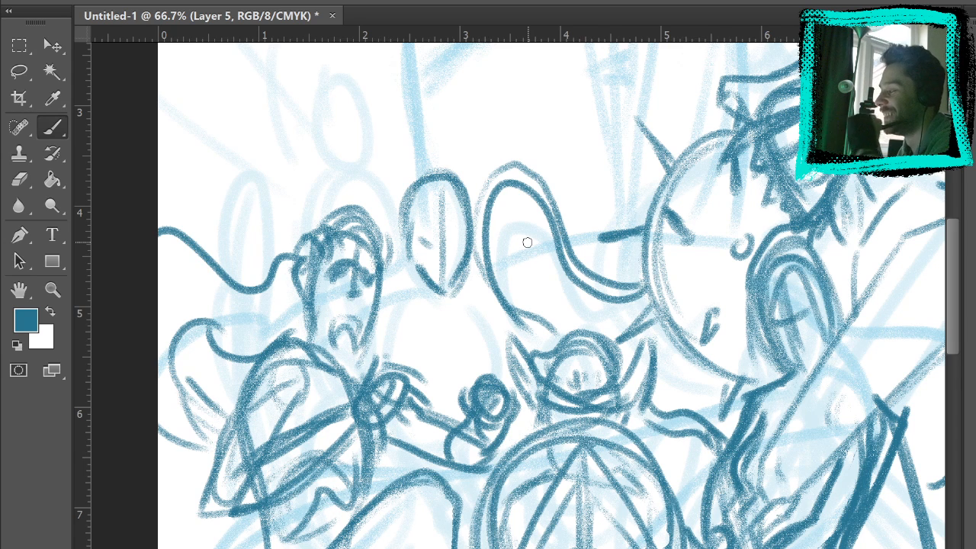
pyautogui.hotkey('ctrl', 'alt', 'z')
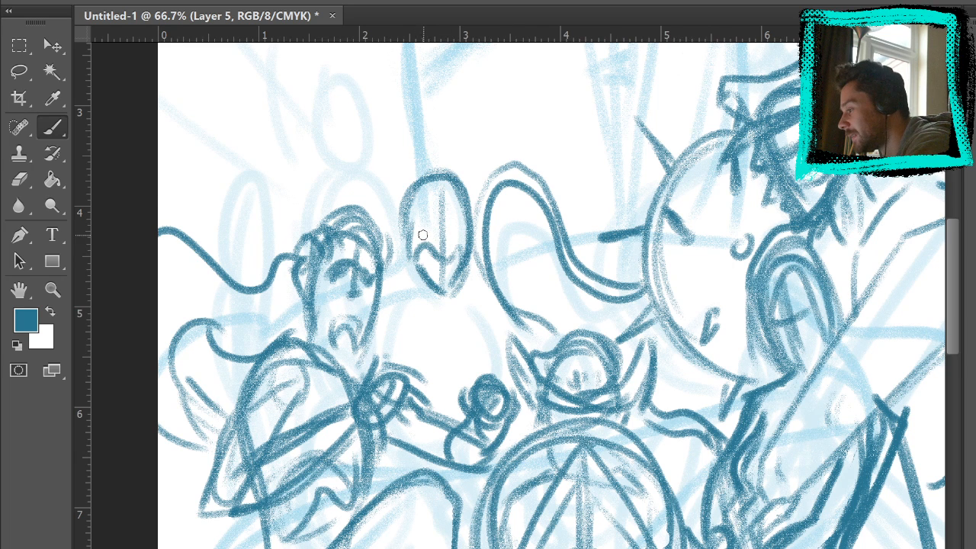
# Sketch the tall middle point and the right point of a jester hat above the oval head, with bells at their tips.
pyautogui.moveTo(419, 187); pyautogui.dragTo(431, 115)
pyautogui.moveTo(459, 202)
pyautogui.mouseDown()
pyautogui.moveTo(468, 81)
pyautogui.moveTo(426, 120)
pyautogui.mouseUp()
pyautogui.moveTo(461, 89)
pyautogui.mouseDown()
pyautogui.moveTo(475, 83)
pyautogui.moveTo(456, 79)
pyautogui.mouseUp()
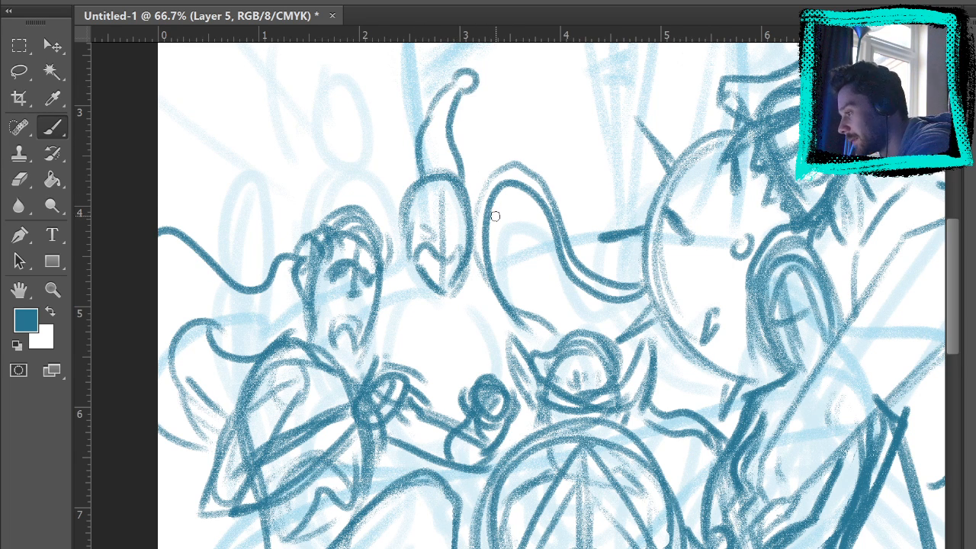
pyautogui.moveTo(464, 189); pyautogui.dragTo(504, 108)
pyautogui.moveTo(525, 180); pyautogui.dragTo(511, 98)
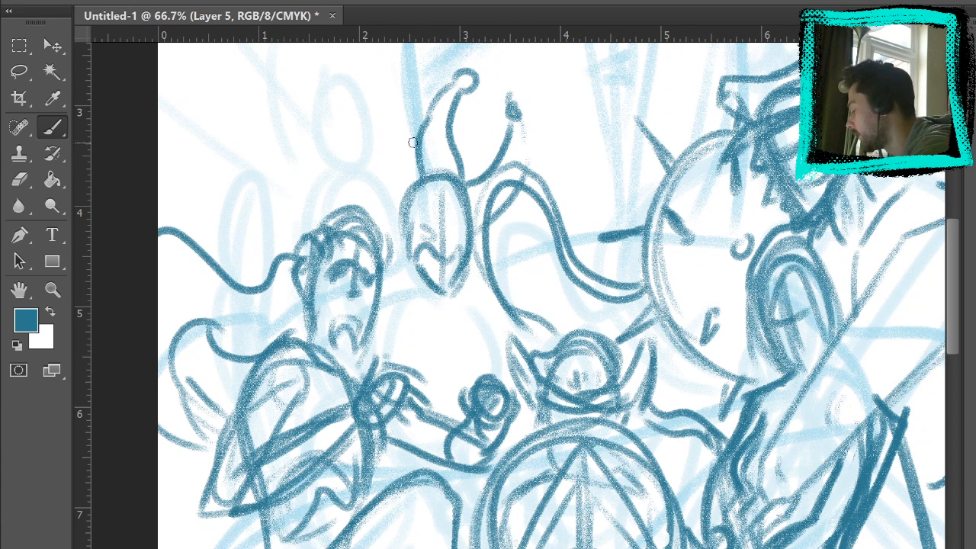
# Add the jester hat's left point and a drooping point on its right side, each ending in a small bell.
pyautogui.moveTo(413, 182)
pyautogui.mouseDown()
pyautogui.moveTo(385, 124)
pyautogui.moveTo(374, 199)
pyautogui.mouseUp()
pyautogui.moveTo(402, 237)
pyautogui.mouseDown()
pyautogui.moveTo(373, 177)
pyautogui.moveTo(389, 115)
pyautogui.mouseUp()
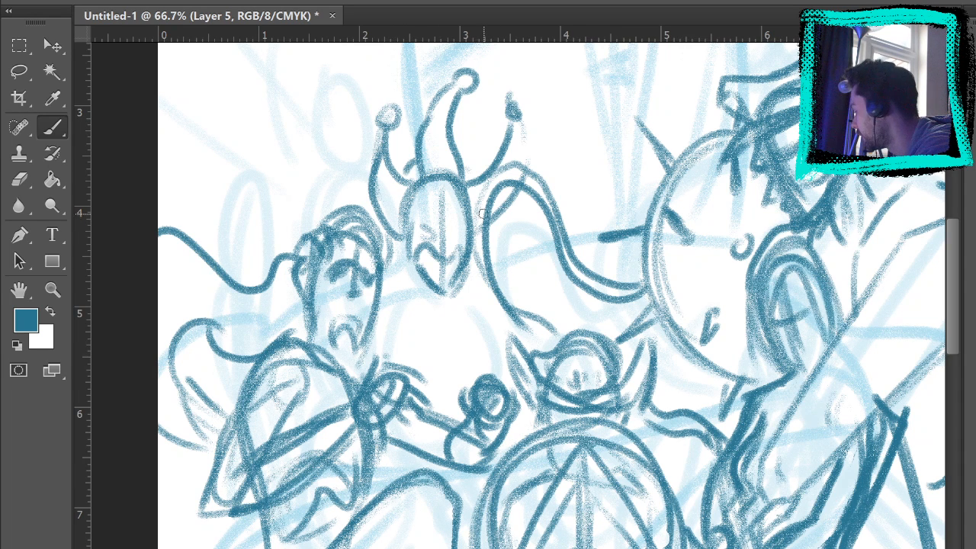
pyautogui.moveTo(462, 160); pyautogui.dragTo(526, 262)
pyautogui.moveTo(527, 272)
pyautogui.mouseDown()
pyautogui.moveTo(492, 264)
pyautogui.moveTo(477, 243)
pyautogui.mouseUp()
pyautogui.moveTo(520, 264)
pyautogui.mouseDown()
pyautogui.moveTo(528, 274)
pyautogui.moveTo(532, 261)
pyautogui.mouseUp()
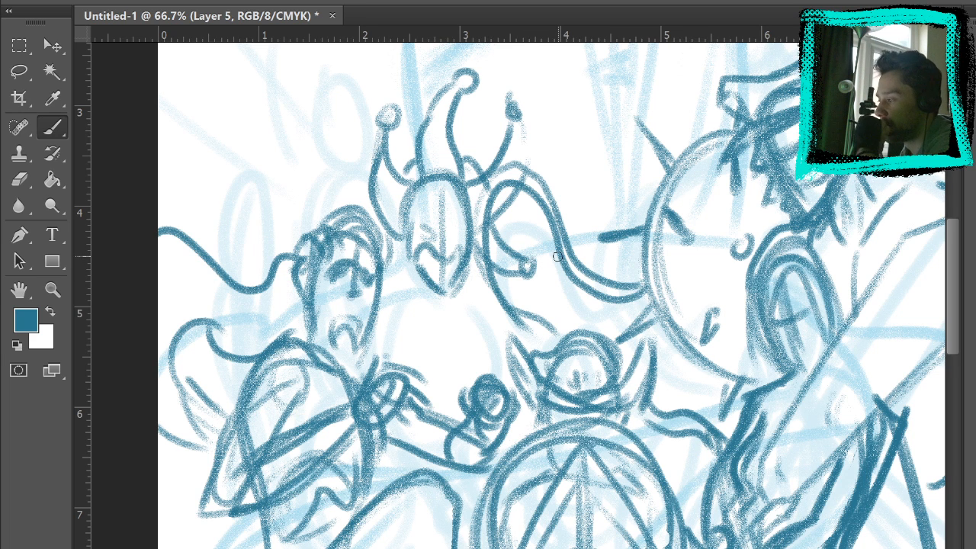
# Sketch the jester's jaw, neck and collar lines and the shoulder slope beside the frowning figure.
pyautogui.moveTo(415, 270); pyautogui.dragTo(425, 313)
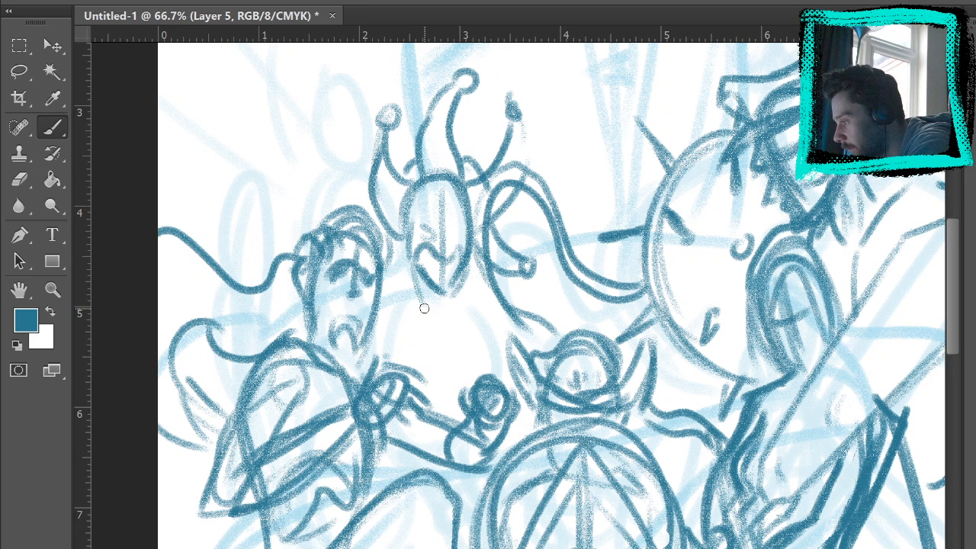
pyautogui.moveTo(466, 275); pyautogui.dragTo(453, 314)
pyautogui.moveTo(421, 276); pyautogui.dragTo(415, 305)
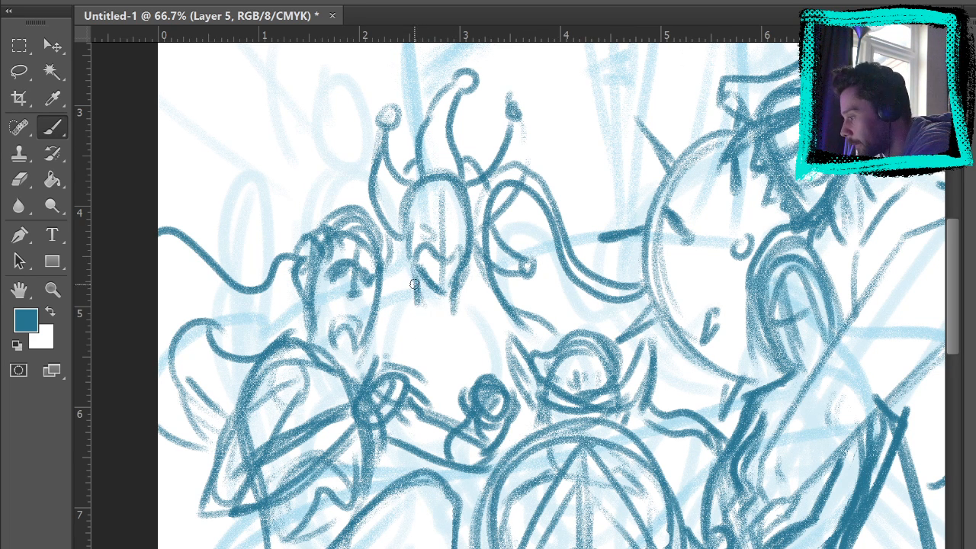
pyautogui.moveTo(662, 321)
pyautogui.mouseDown()
pyautogui.moveTo(660, 163)
pyautogui.moveTo(673, 247)
pyautogui.mouseUp()
pyautogui.moveTo(419, 203)
pyautogui.mouseDown()
pyautogui.moveTo(395, 223)
pyautogui.moveTo(427, 226)
pyautogui.moveTo(467, 211)
pyautogui.moveTo(438, 240)
pyautogui.moveTo(464, 312)
pyautogui.mouseUp()
pyautogui.moveTo(399, 220); pyautogui.dragTo(376, 231)
# Redraw the jester's right shoulder and arm as a sloping curve, and add torso lines down behind the fist and shield.
pyautogui.moveTo(486, 213)
pyautogui.mouseDown()
pyautogui.moveTo(509, 218)
pyautogui.moveTo(508, 277)
pyautogui.mouseUp()
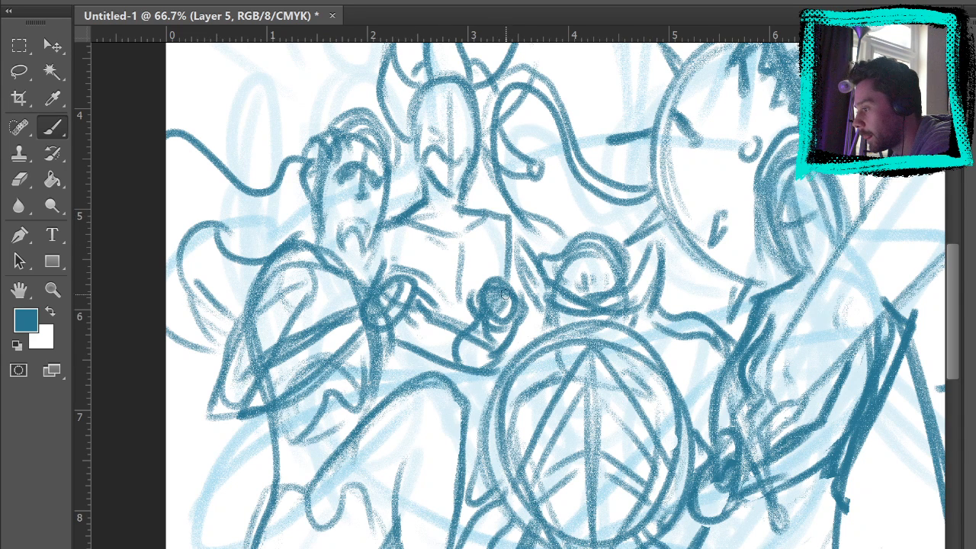
pyautogui.hotkey('ctrl', 'z')
pyautogui.moveTo(472, 213)
pyautogui.mouseDown()
pyautogui.moveTo(510, 230)
pyautogui.moveTo(540, 361)
pyautogui.moveTo(522, 278)
pyautogui.moveTo(518, 356)
pyautogui.mouseUp()
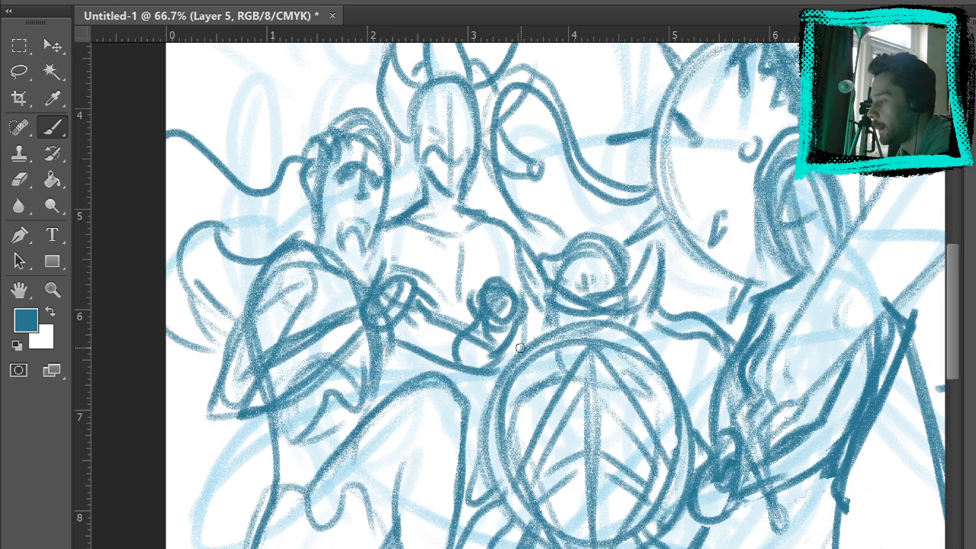
pyautogui.moveTo(387, 356); pyautogui.dragTo(396, 380)
pyautogui.moveTo(494, 374); pyautogui.dragTo(471, 436)
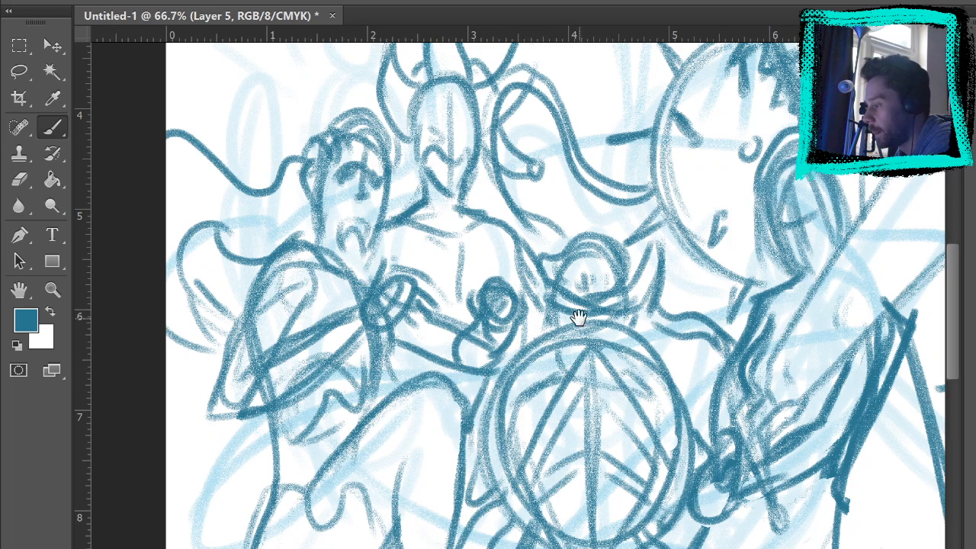
pyautogui.moveTo(619, 232); pyautogui.dragTo(661, 93)
pyautogui.moveTo(649, 151); pyautogui.dragTo(686, 374)
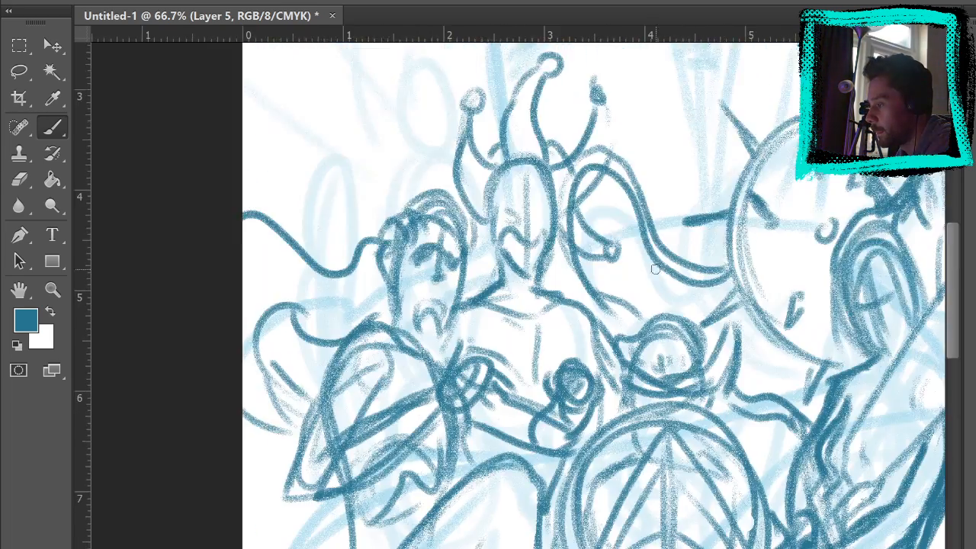
pyautogui.moveTo(636, 199); pyautogui.dragTo(661, 268)
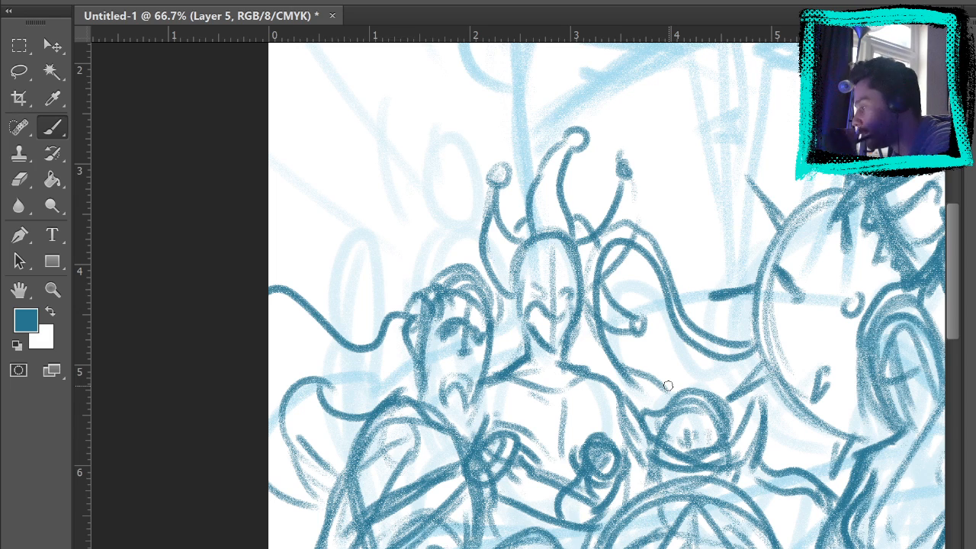
# Sketch a small background figure with an oval head, peaked cap and sloping shoulders above the frowning figure.
pyautogui.moveTo(551, 178); pyautogui.dragTo(566, 259)
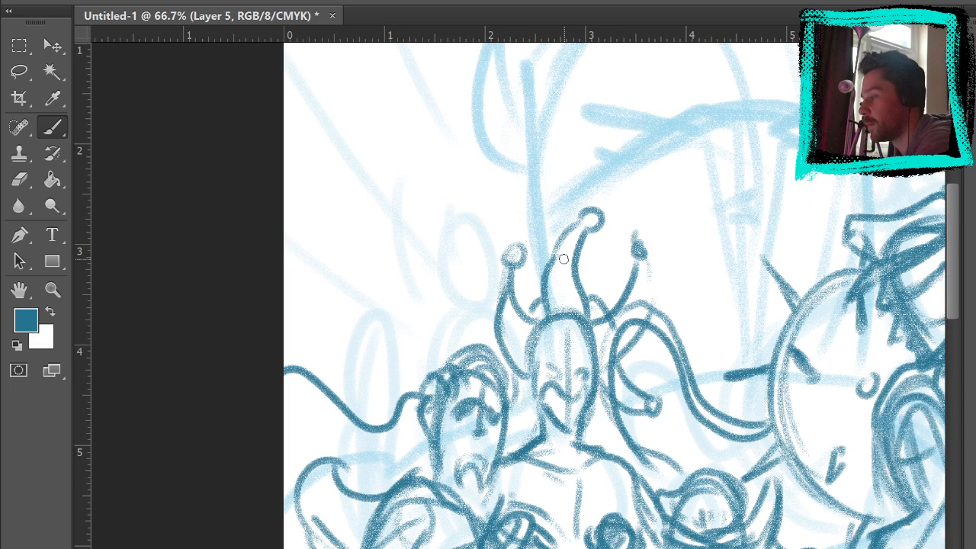
pyautogui.moveTo(450, 256)
pyautogui.mouseDown()
pyautogui.moveTo(457, 196)
pyautogui.moveTo(466, 267)
pyautogui.mouseUp()
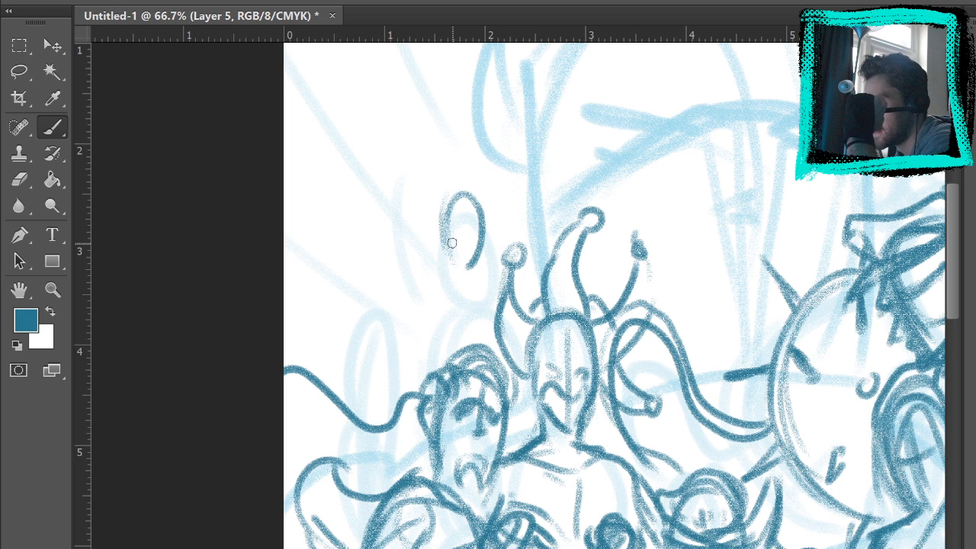
pyautogui.hotkey('ctrl', 'z')
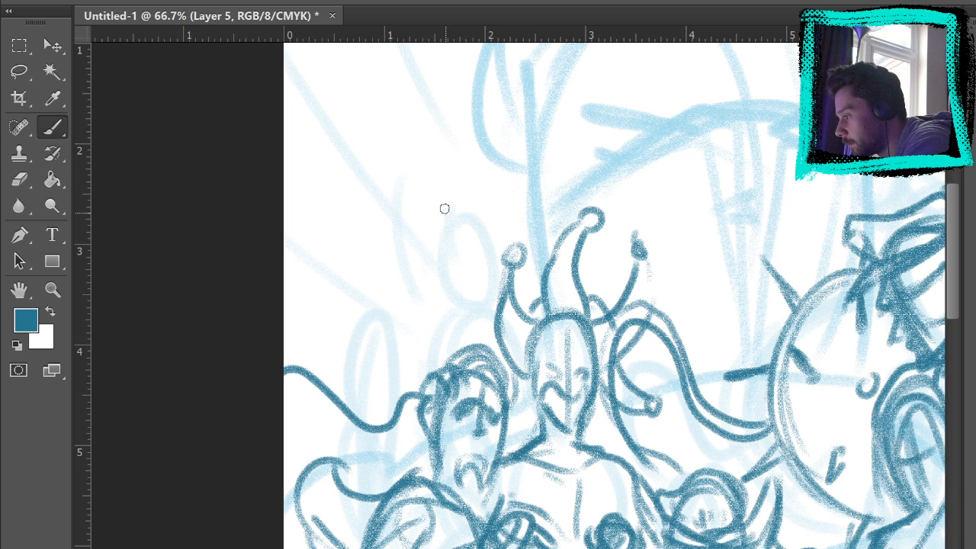
pyautogui.moveTo(445, 209)
pyautogui.mouseDown()
pyautogui.moveTo(452, 281)
pyautogui.moveTo(435, 216)
pyautogui.moveTo(460, 200)
pyautogui.moveTo(466, 210)
pyautogui.moveTo(438, 217)
pyautogui.moveTo(469, 234)
pyautogui.moveTo(434, 224)
pyautogui.moveTo(485, 227)
pyautogui.moveTo(435, 201)
pyautogui.moveTo(426, 223)
pyautogui.moveTo(464, 212)
pyautogui.mouseUp()
pyautogui.moveTo(450, 250)
pyautogui.mouseDown()
pyautogui.moveTo(431, 289)
pyautogui.moveTo(444, 285)
pyautogui.moveTo(430, 271)
pyautogui.moveTo(427, 294)
pyautogui.moveTo(425, 282)
pyautogui.moveTo(381, 309)
pyautogui.moveTo(457, 288)
pyautogui.moveTo(424, 290)
pyautogui.moveTo(463, 302)
pyautogui.moveTo(469, 284)
pyautogui.moveTo(395, 312)
pyautogui.moveTo(424, 378)
pyautogui.mouseUp()
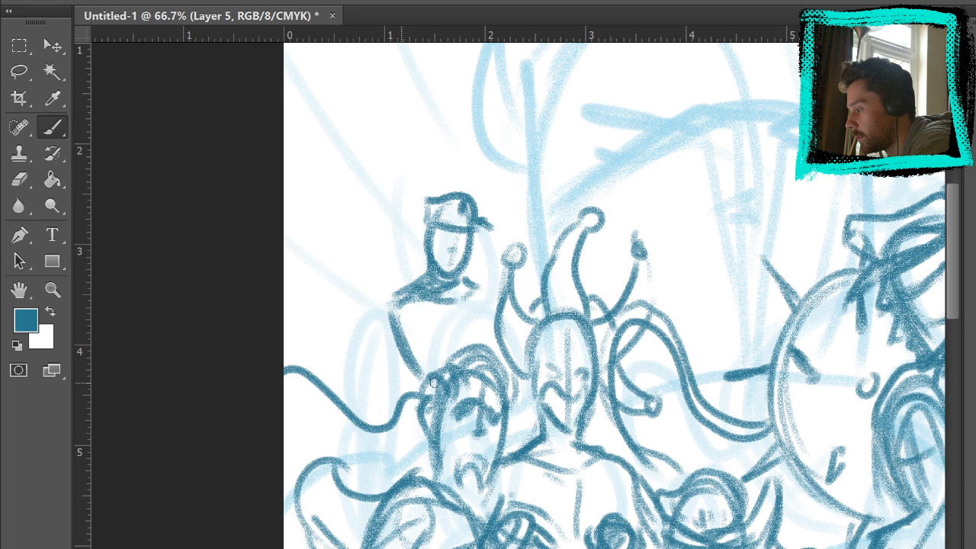
# Undo the small capped figure's torso lines and erase its sloping shoulders, keeping the head and cap.
pyautogui.moveTo(496, 289); pyautogui.dragTo(470, 359)
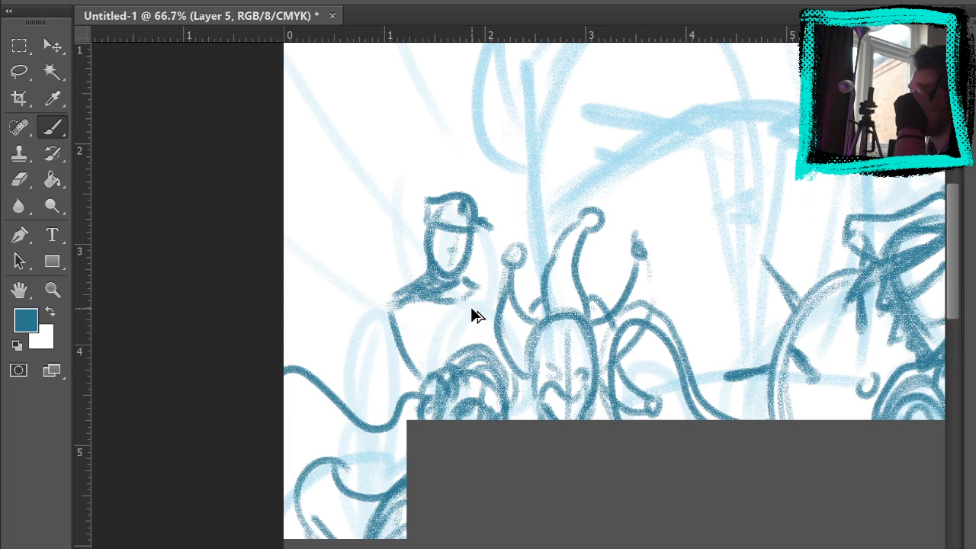
pyautogui.hotkey('ctrl', 'z')
pyautogui.hotkey('ctrl', 'z')
pyautogui.hotkey('ctrl', 'z')
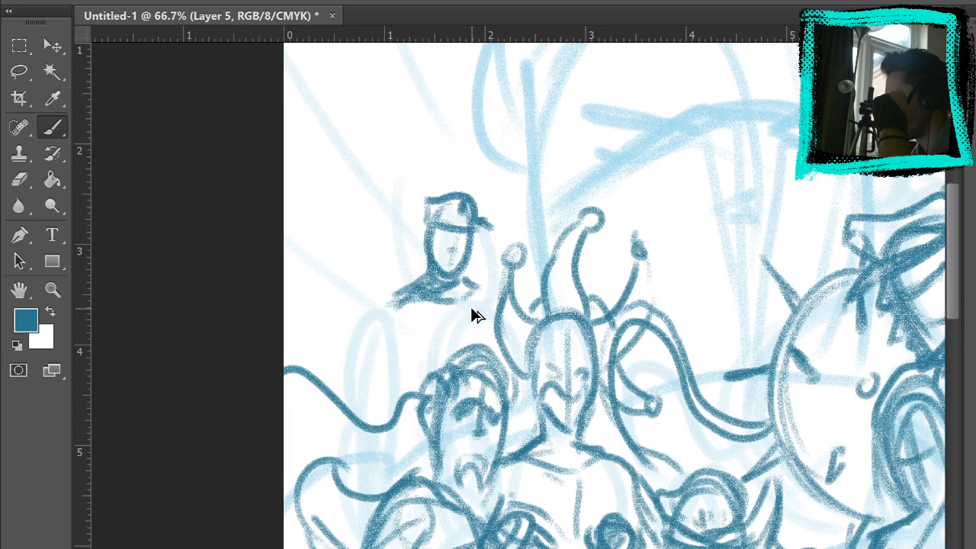
pyautogui.press('e')
pyautogui.moveTo(404, 313)
pyautogui.mouseDown()
pyautogui.moveTo(397, 290)
pyautogui.moveTo(410, 281)
pyautogui.moveTo(424, 298)
pyautogui.moveTo(475, 288)
pyautogui.moveTo(435, 300)
pyautogui.mouseUp()
pyautogui.click(59, 133)
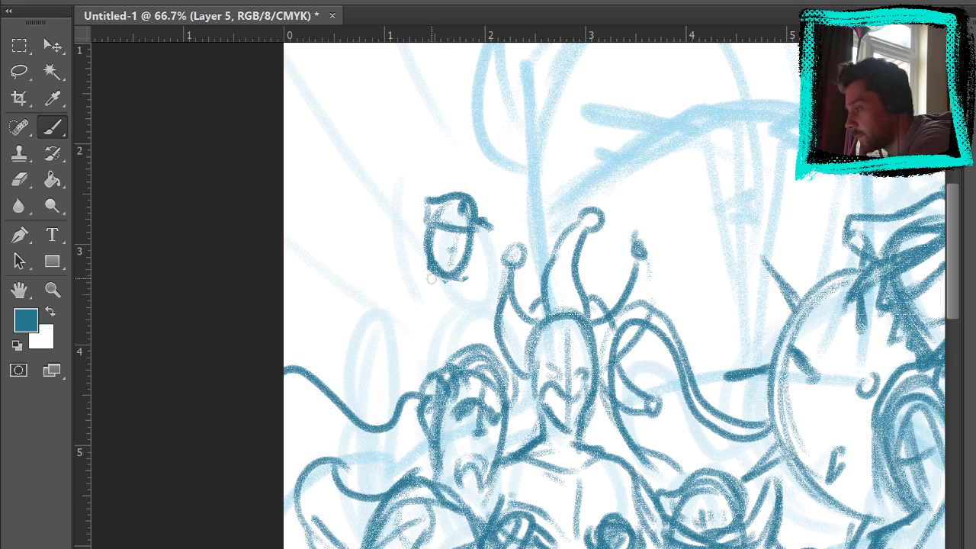
# Redraw the capped figure's neck with flared lines and a wide, nearly straight shoulder line beneath it.
pyautogui.moveTo(432, 257)
pyautogui.mouseDown()
pyautogui.moveTo(452, 283)
pyautogui.moveTo(436, 318)
pyautogui.moveTo(431, 277)
pyautogui.moveTo(409, 296)
pyautogui.moveTo(431, 275)
pyautogui.moveTo(394, 299)
pyautogui.mouseUp()
pyautogui.moveTo(454, 279); pyautogui.dragTo(479, 299)
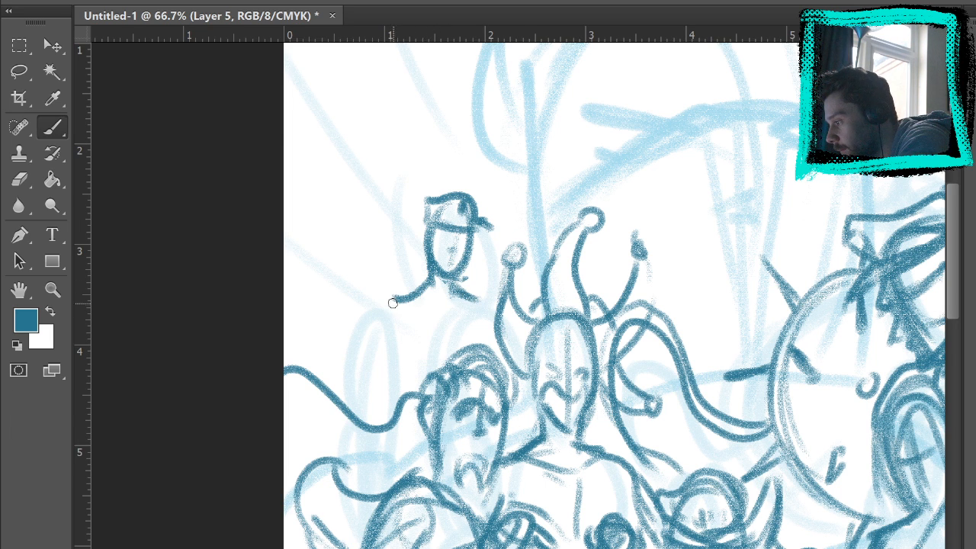
pyautogui.moveTo(393, 302); pyautogui.dragTo(509, 292)
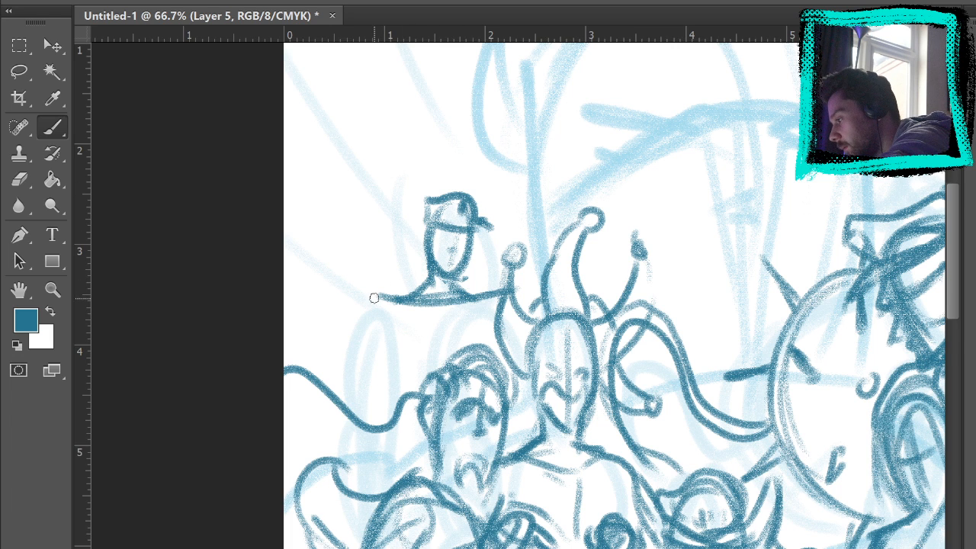
pyautogui.moveTo(375, 298); pyautogui.dragTo(488, 295)
# Sketch the capped figure's outer arm lines and tapering torso sides down to the frowning figure's head.
pyautogui.moveTo(387, 306); pyautogui.dragTo(389, 372)
pyautogui.moveTo(497, 299); pyautogui.dragTo(495, 352)
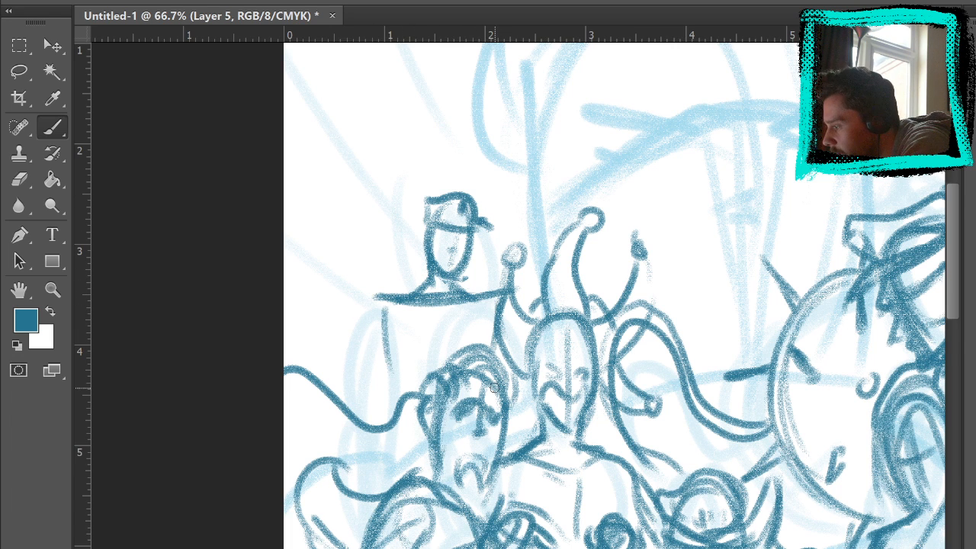
pyautogui.moveTo(389, 304); pyautogui.dragTo(403, 381)
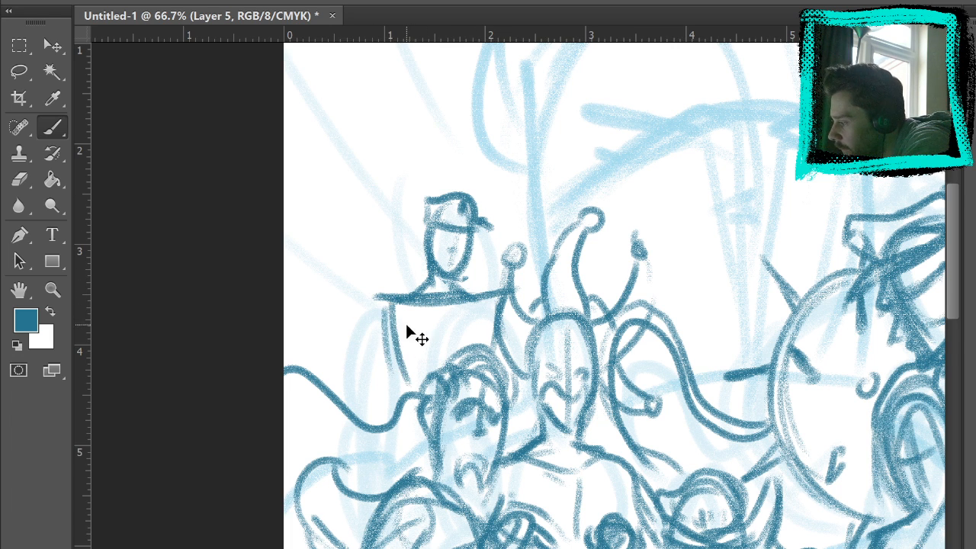
pyautogui.hotkey('ctrl', 'z')
pyautogui.moveTo(398, 305); pyautogui.dragTo(423, 383)
pyautogui.moveTo(484, 302); pyautogui.dragTo(469, 370)
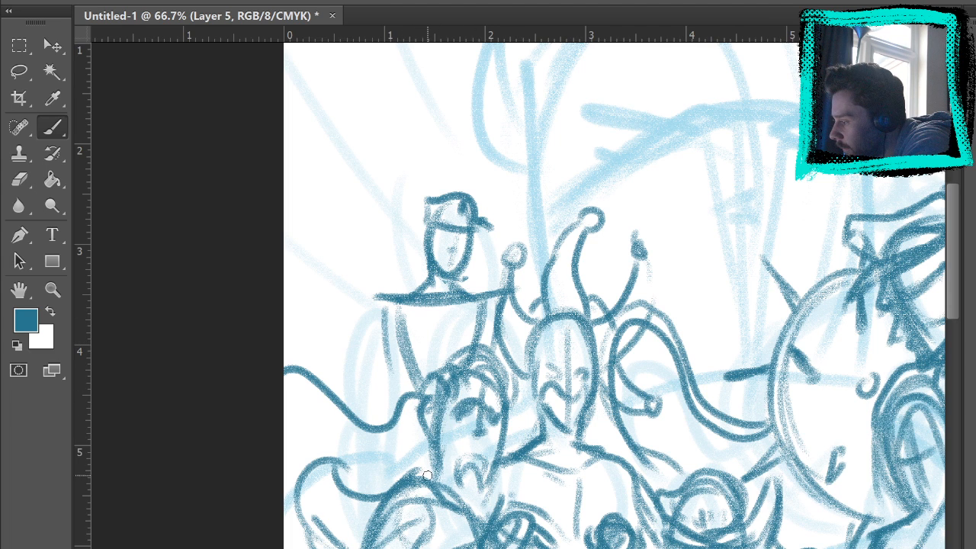
pyautogui.moveTo(417, 392); pyautogui.dragTo(389, 467)
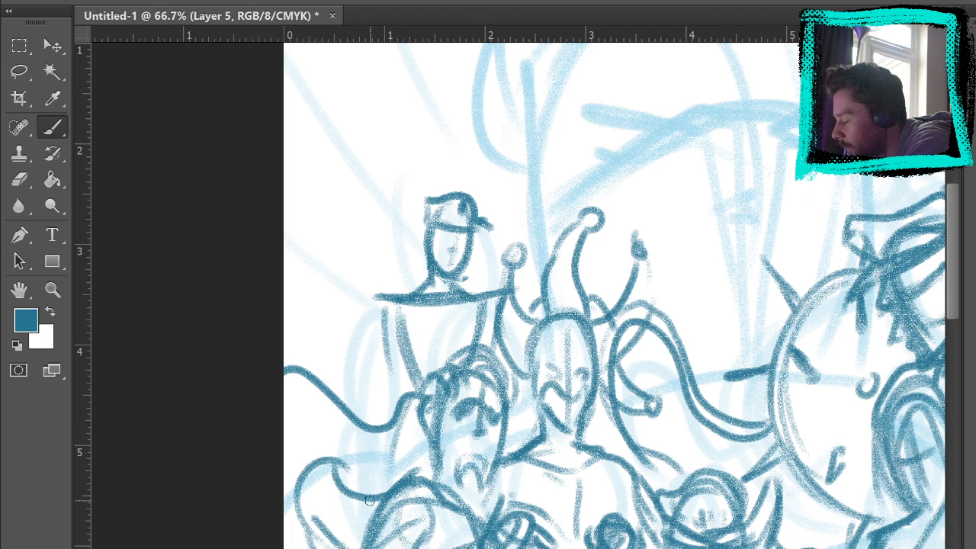
# Sketch the capped figure's bent arms, with one forearm crossing the chest and raised diagonally toward the jester's bell.
pyautogui.moveTo(400, 302); pyautogui.dragTo(366, 382)
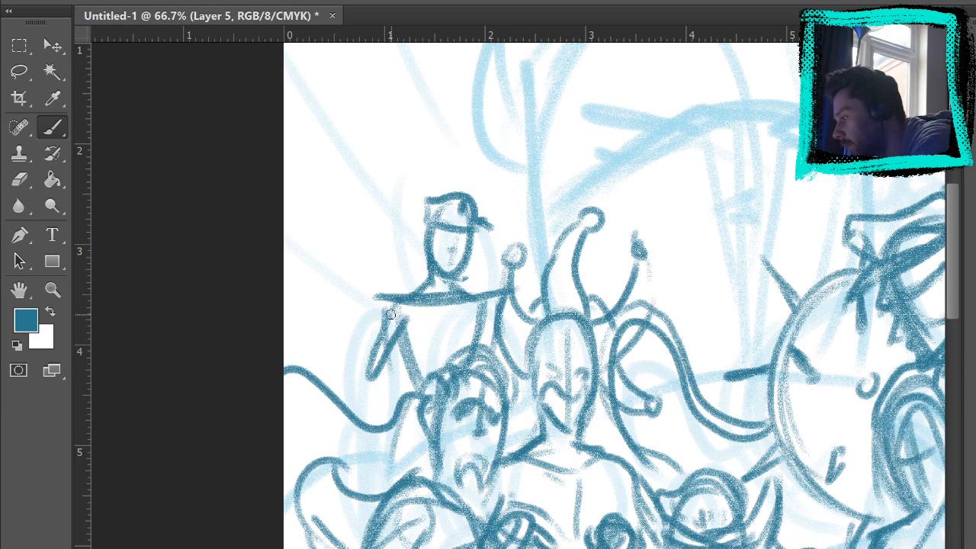
pyautogui.moveTo(389, 313)
pyautogui.mouseDown()
pyautogui.moveTo(372, 406)
pyautogui.moveTo(436, 353)
pyautogui.mouseUp()
pyautogui.moveTo(386, 408)
pyautogui.mouseDown()
pyautogui.moveTo(471, 324)
pyautogui.moveTo(513, 396)
pyautogui.mouseUp()
pyautogui.moveTo(486, 335)
pyautogui.mouseDown()
pyautogui.moveTo(470, 320)
pyautogui.moveTo(471, 336)
pyautogui.moveTo(499, 274)
pyautogui.moveTo(473, 318)
pyautogui.mouseUp()
pyautogui.moveTo(506, 267); pyautogui.dragTo(489, 302)
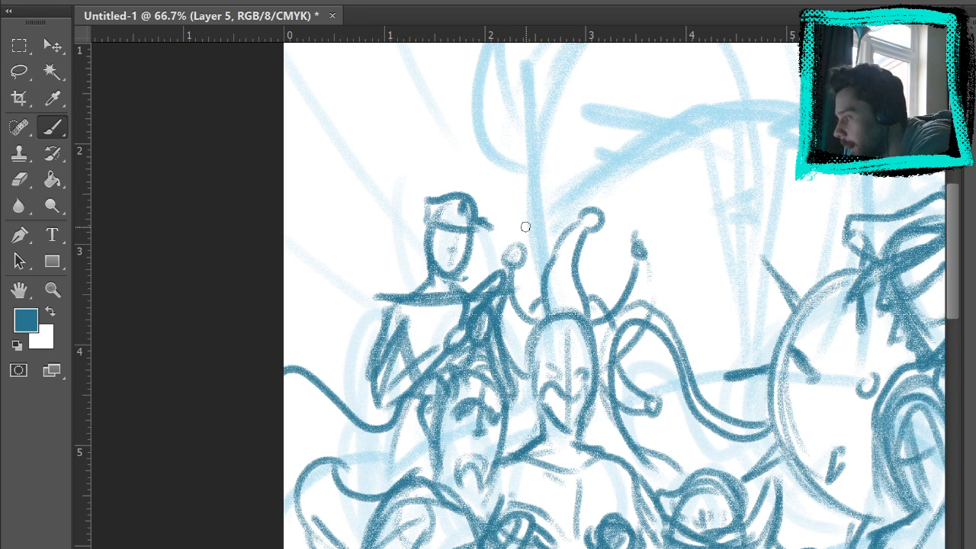
# Outline a tall pointed leaf shape in darker blue above the large profile figure in the peaked hat.
pyautogui.hotkey('ctrl', '0')
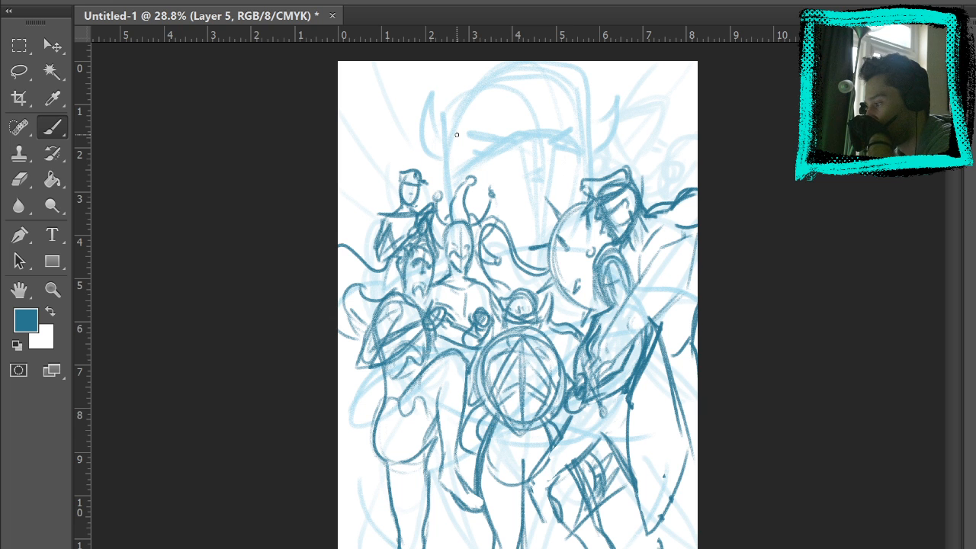
pyautogui.press('z')
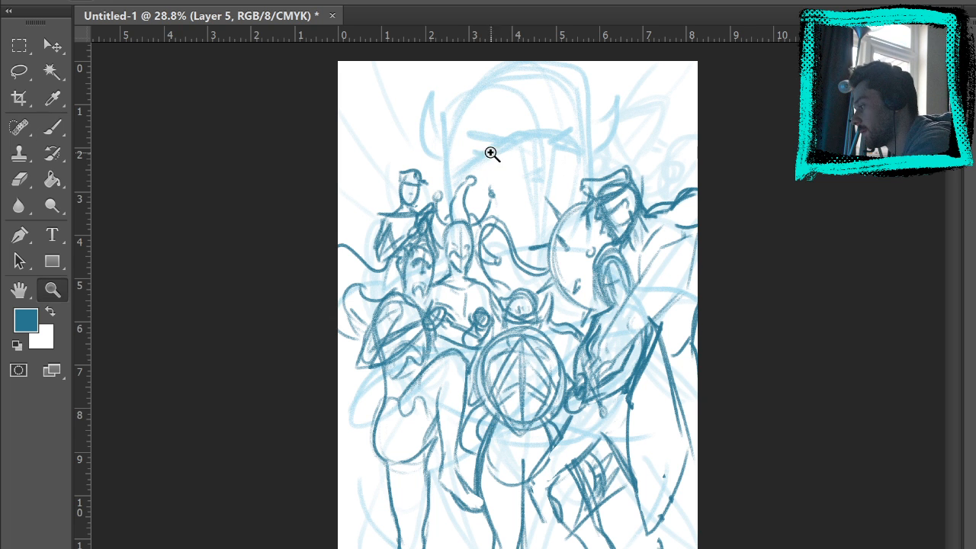
pyautogui.click(670, 149)
pyautogui.click(670, 149)
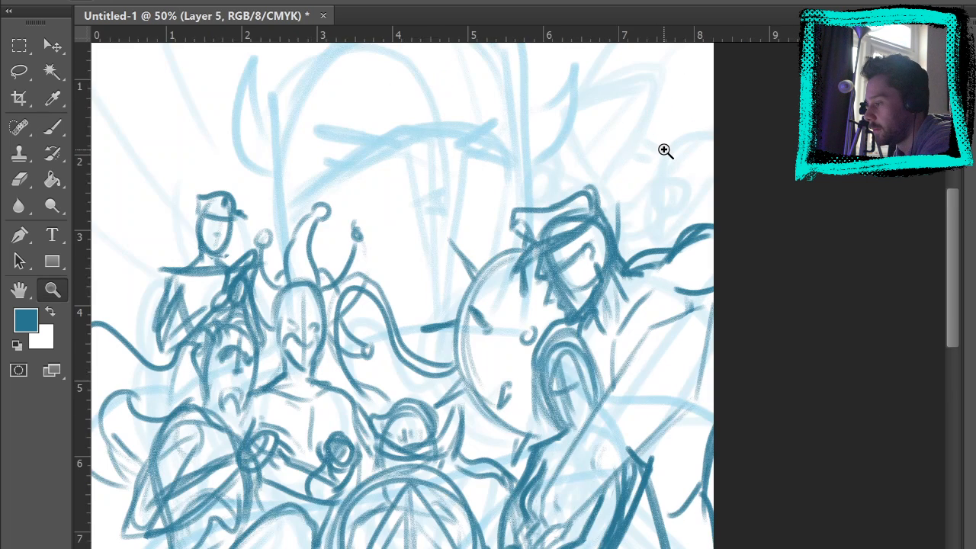
pyautogui.click(665, 150)
pyautogui.moveTo(639, 175); pyautogui.dragTo(578, 275)
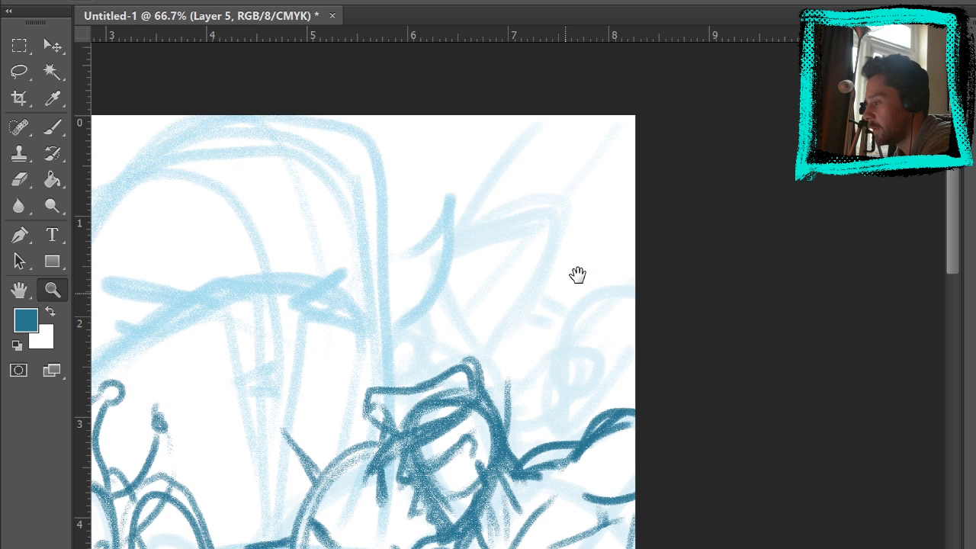
pyautogui.press('b')
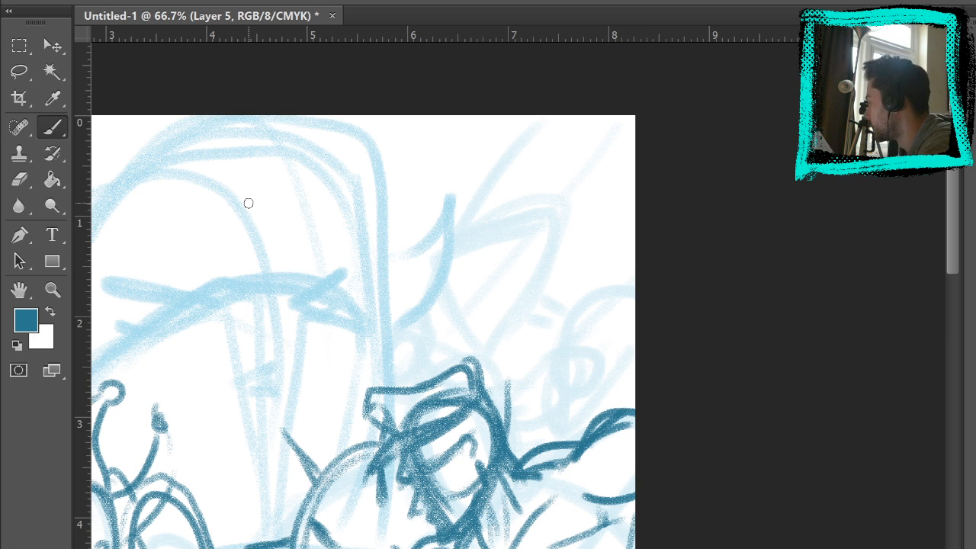
pyautogui.moveTo(438, 266); pyautogui.dragTo(489, 363)
pyautogui.moveTo(458, 317); pyautogui.dragTo(442, 267)
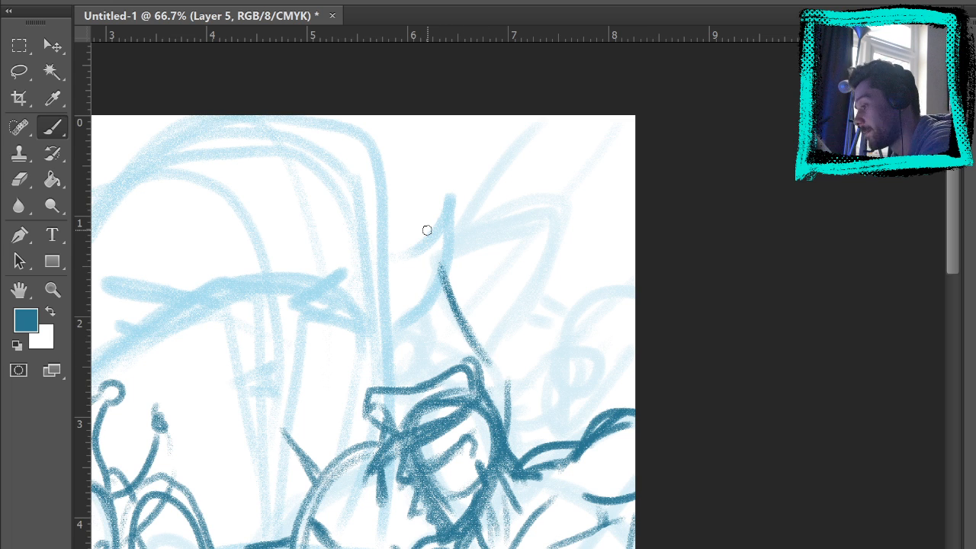
pyautogui.moveTo(481, 355)
pyautogui.mouseDown()
pyautogui.moveTo(448, 282)
pyautogui.moveTo(542, 190)
pyautogui.moveTo(521, 200)
pyautogui.moveTo(549, 190)
pyautogui.moveTo(557, 203)
pyautogui.moveTo(551, 286)
pyautogui.mouseUp()
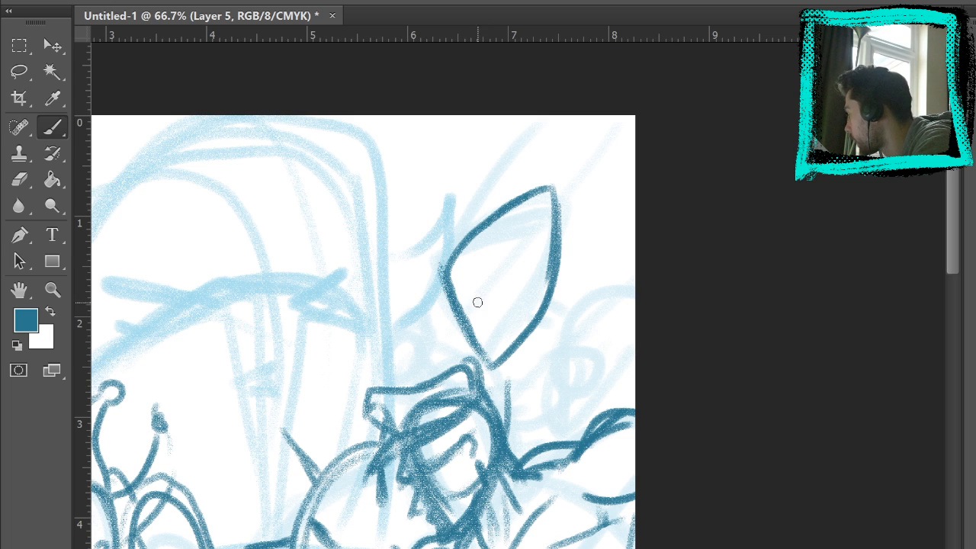
# Divide the leaf shape with an inner curve from tip to base and shade its narrow outer side.
pyautogui.moveTo(489, 355)
pyautogui.mouseDown()
pyautogui.moveTo(487, 272)
pyautogui.moveTo(546, 191)
pyautogui.mouseUp()
pyautogui.moveTo(483, 290); pyautogui.dragTo(486, 355)
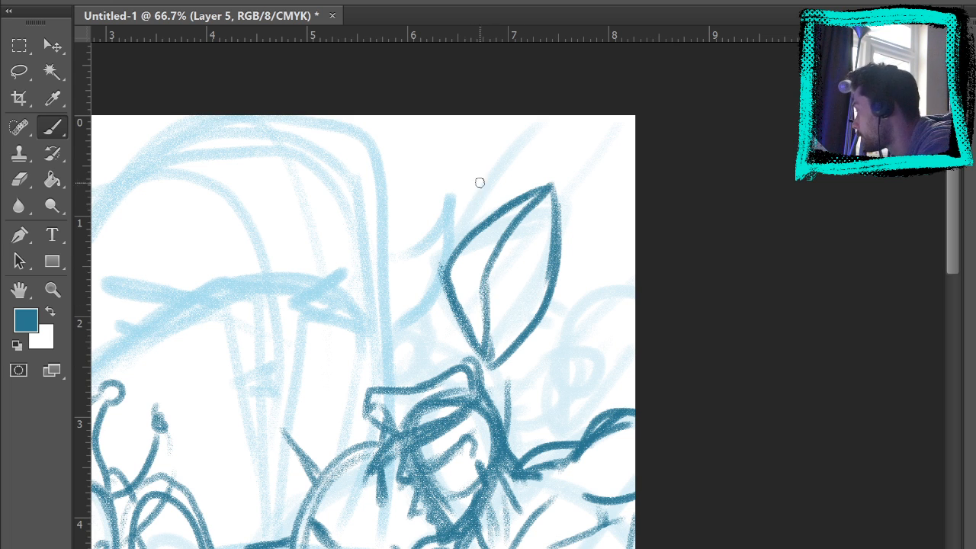
pyautogui.moveTo(476, 238)
pyautogui.mouseDown()
pyautogui.moveTo(463, 308)
pyautogui.moveTo(480, 339)
pyautogui.moveTo(463, 261)
pyautogui.moveTo(488, 229)
pyautogui.moveTo(457, 267)
pyautogui.moveTo(474, 279)
pyautogui.moveTo(476, 309)
pyautogui.moveTo(482, 280)
pyautogui.moveTo(484, 344)
pyautogui.moveTo(494, 239)
pyautogui.moveTo(514, 217)
pyautogui.mouseUp()
pyautogui.moveTo(526, 344); pyautogui.dragTo(560, 369)
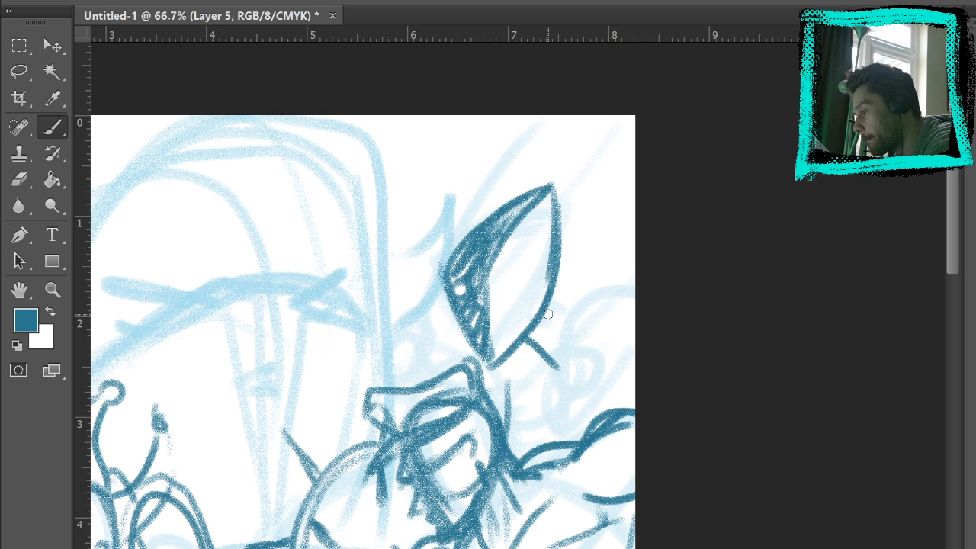
pyautogui.moveTo(546, 312); pyautogui.dragTo(575, 348)
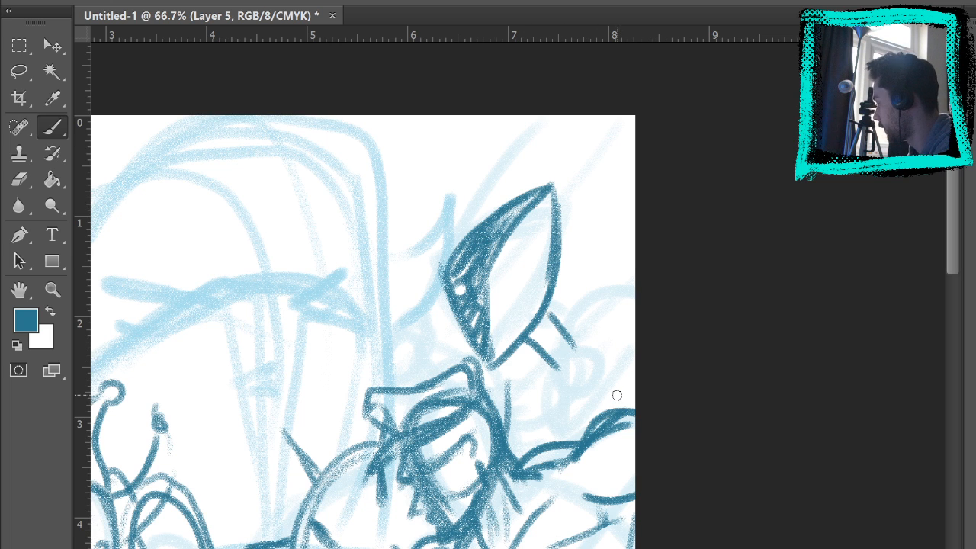
pyautogui.hotkey('ctrl', 'z')
pyautogui.hotkey('ctrl', 'z')
# Attach a short banded connector to the leaf shape's lower edge and draw a tall finger-like curve beside it.
pyautogui.moveTo(540, 327); pyautogui.dragTo(576, 336)
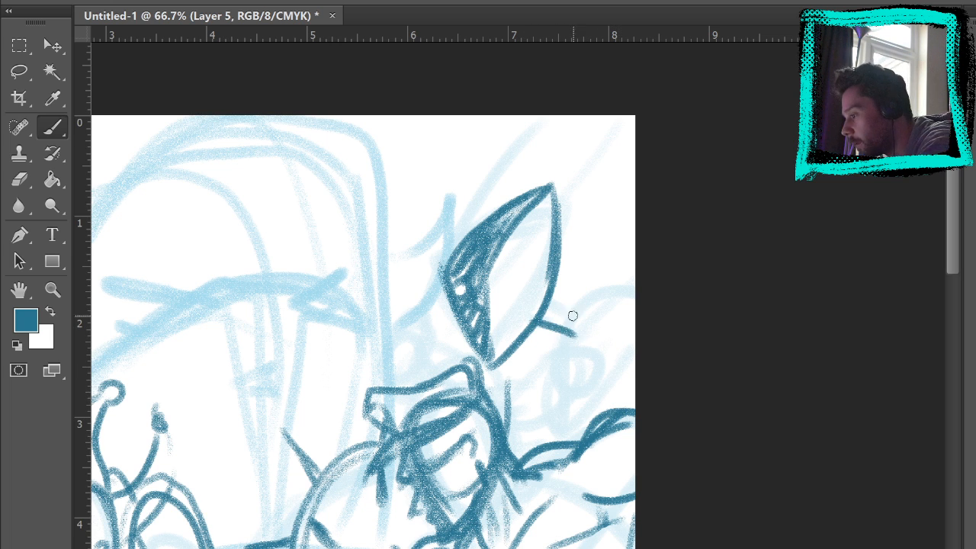
pyautogui.moveTo(552, 293)
pyautogui.mouseDown()
pyautogui.moveTo(587, 328)
pyautogui.moveTo(559, 331)
pyautogui.moveTo(571, 330)
pyautogui.mouseUp()
pyautogui.moveTo(576, 327); pyautogui.dragTo(579, 306)
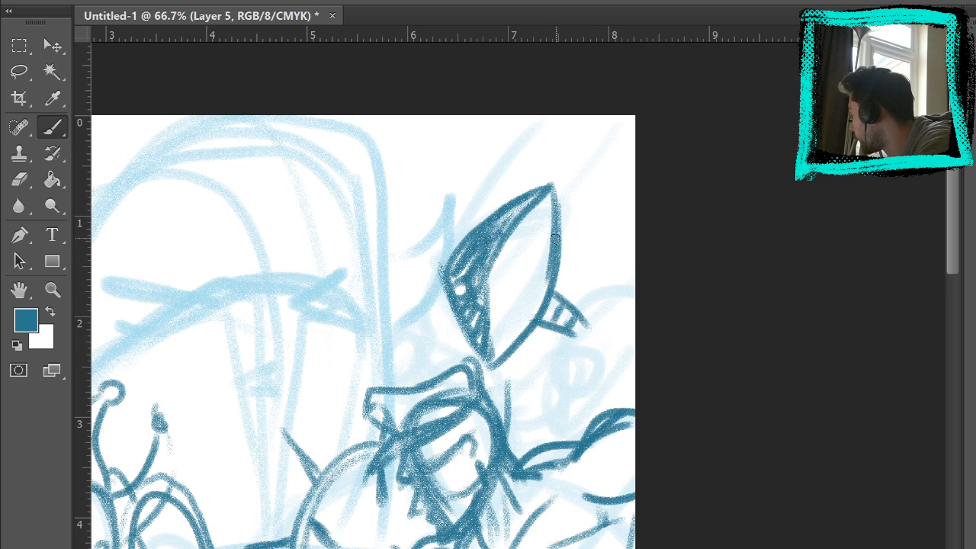
pyautogui.moveTo(554, 252)
pyautogui.mouseDown()
pyautogui.moveTo(577, 207)
pyautogui.moveTo(615, 303)
pyautogui.mouseUp()
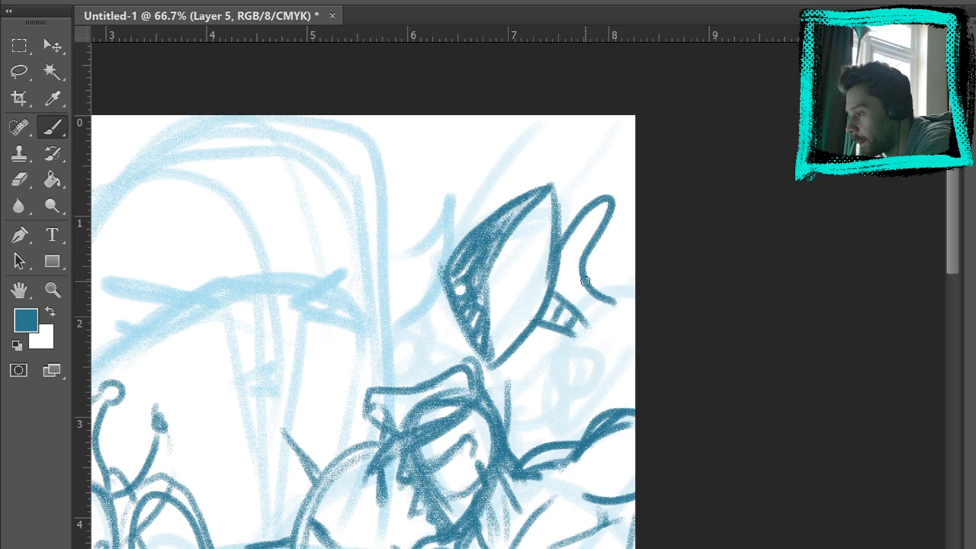
pyautogui.moveTo(566, 232)
pyautogui.mouseDown()
pyautogui.moveTo(623, 170)
pyautogui.moveTo(588, 276)
pyautogui.mouseUp()
pyautogui.moveTo(561, 235); pyautogui.dragTo(612, 301)
pyautogui.hotkey('ctrl', 'alt', 'z')
pyautogui.hotkey('ctrl', 'alt', 'z')
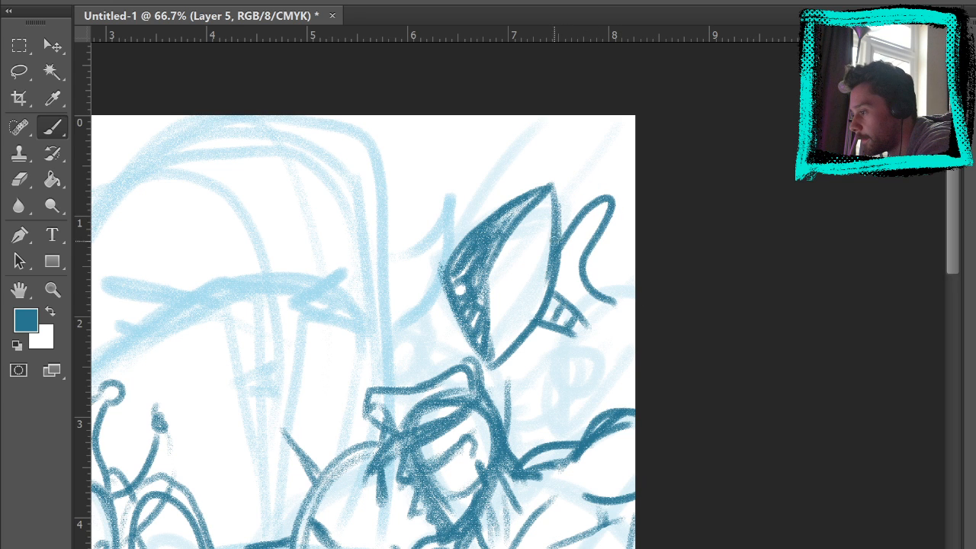
# Thicken the finger-like curve and sketch a large rounded form with a small inner oval below it at the page edge.
pyautogui.moveTo(563, 229)
pyautogui.mouseDown()
pyautogui.moveTo(619, 303)
pyautogui.moveTo(556, 385)
pyautogui.moveTo(563, 439)
pyautogui.mouseUp()
pyautogui.moveTo(610, 310)
pyautogui.mouseDown()
pyautogui.moveTo(586, 435)
pyautogui.moveTo(563, 421)
pyautogui.moveTo(638, 311)
pyautogui.mouseUp()
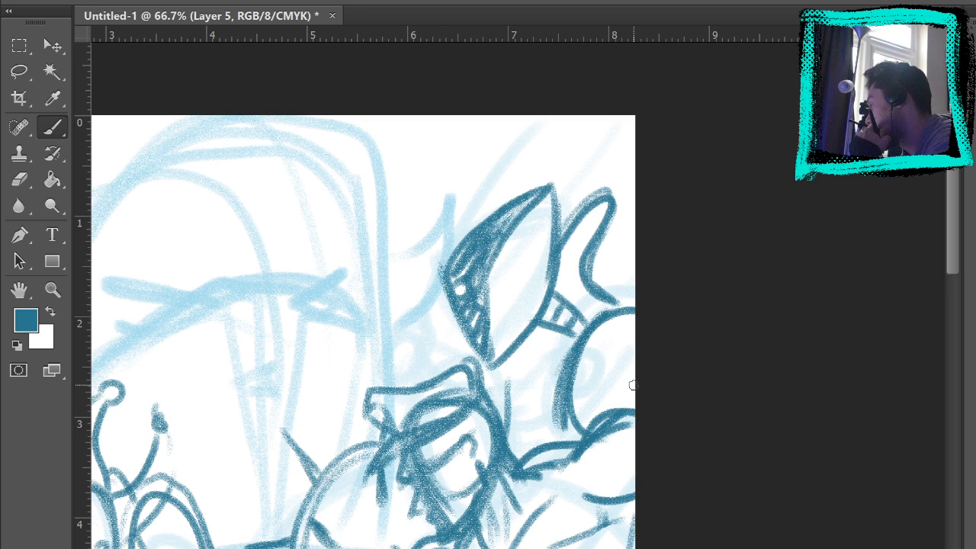
pyautogui.moveTo(633, 385)
pyautogui.mouseDown()
pyautogui.moveTo(607, 343)
pyautogui.moveTo(624, 315)
pyautogui.moveTo(631, 351)
pyautogui.moveTo(625, 307)
pyautogui.mouseUp()
pyautogui.moveTo(632, 356)
pyautogui.mouseDown()
pyautogui.moveTo(642, 391)
pyautogui.moveTo(633, 391)
pyautogui.moveTo(651, 418)
pyautogui.mouseUp()
# Sketch a narrow pointed wedge running from the banded connector down to the back of the profile figure's head.
pyautogui.moveTo(571, 333)
pyautogui.mouseDown()
pyautogui.moveTo(553, 352)
pyautogui.moveTo(545, 399)
pyautogui.moveTo(515, 457)
pyautogui.mouseUp()
pyautogui.moveTo(568, 372); pyautogui.dragTo(515, 445)
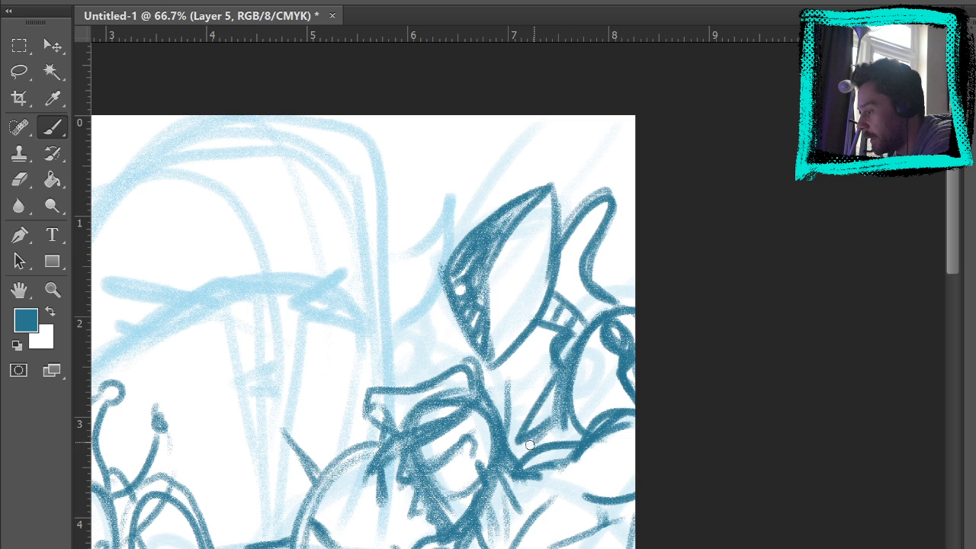
pyautogui.moveTo(537, 381); pyautogui.dragTo(513, 457)
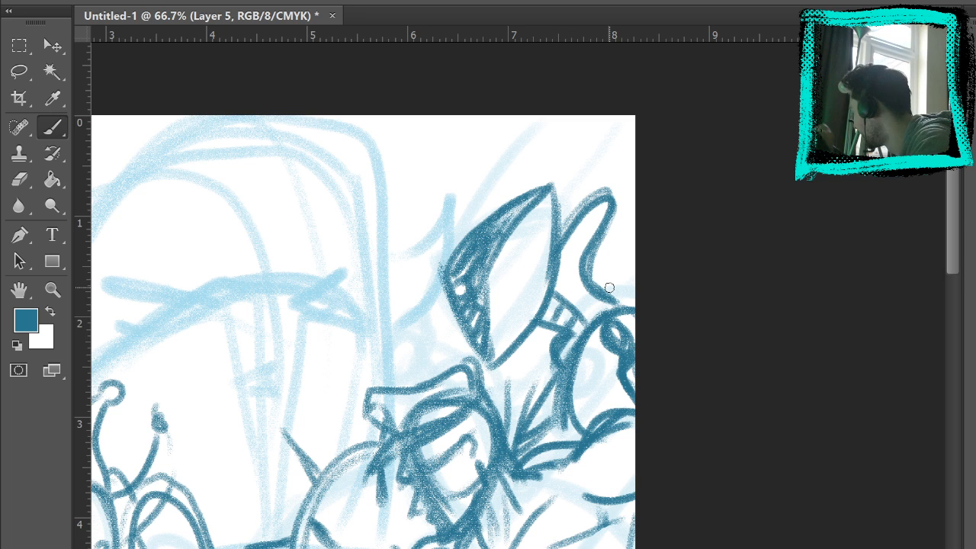
pyautogui.moveTo(552, 369); pyautogui.dragTo(506, 449)
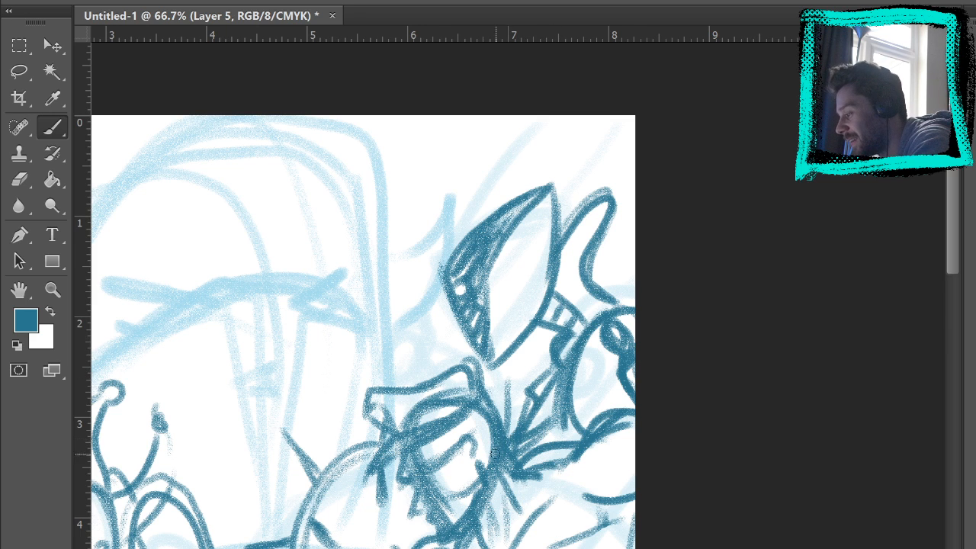
# Add a small oval above the peaked hat's front and fill out the wedge behind the head with heavier strokes.
pyautogui.moveTo(408, 375)
pyautogui.mouseDown()
pyautogui.moveTo(410, 357)
pyautogui.moveTo(379, 359)
pyautogui.moveTo(384, 342)
pyautogui.mouseUp()
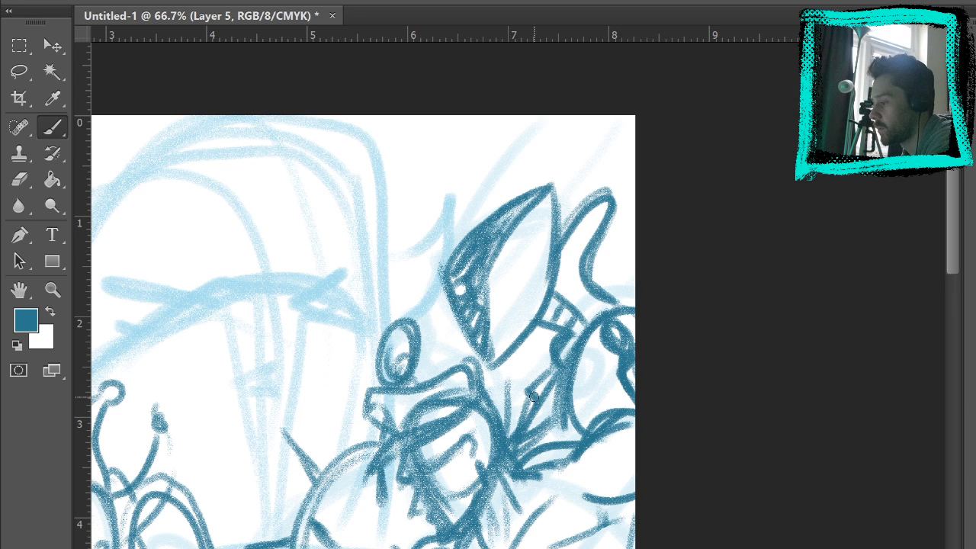
pyautogui.moveTo(548, 365); pyautogui.dragTo(493, 416)
pyautogui.moveTo(563, 402); pyautogui.dragTo(512, 447)
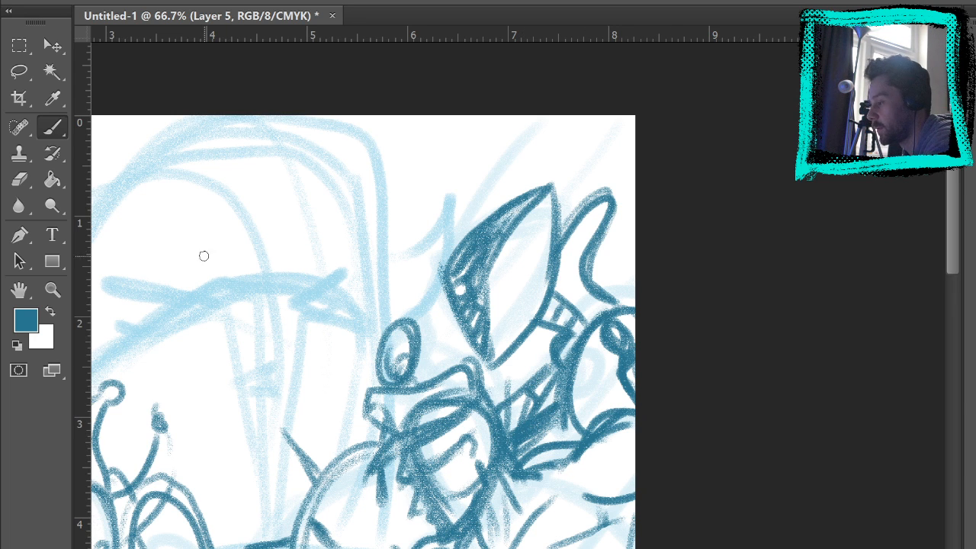
# Erase excess shading from the underside of the wedge behind the profile figure's head and redraw its lower edge.
pyautogui.press('e')
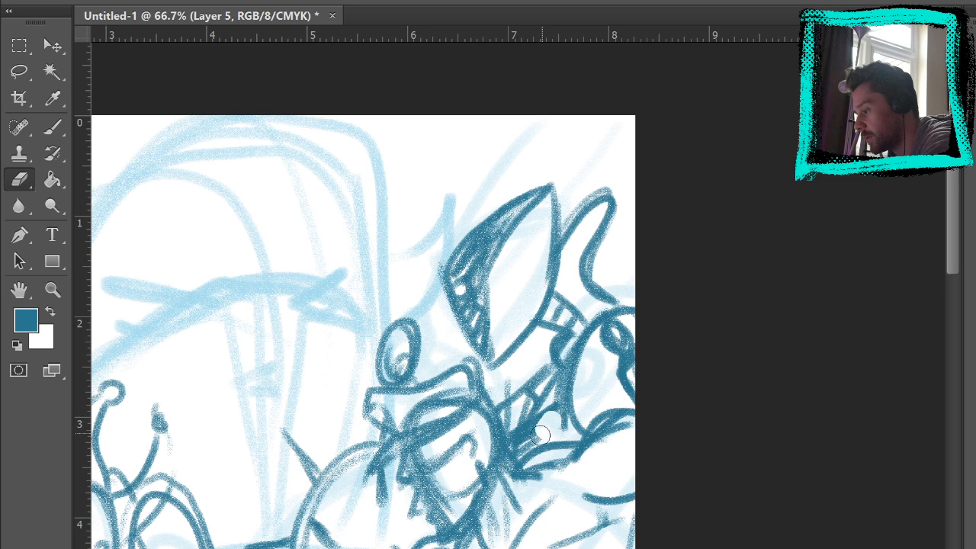
pyautogui.click(53, 127)
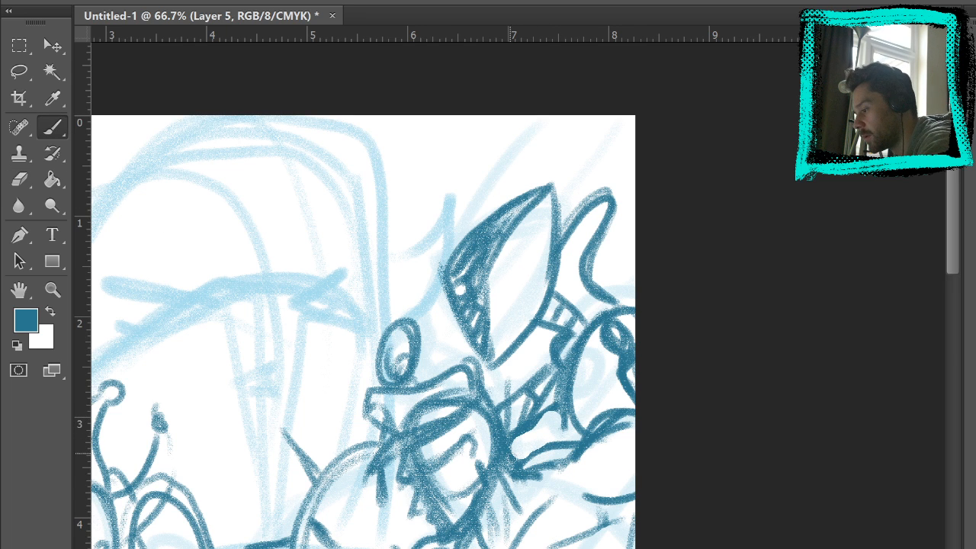
pyautogui.moveTo(525, 462)
pyautogui.mouseDown()
pyautogui.moveTo(573, 449)
pyautogui.moveTo(566, 405)
pyautogui.moveTo(511, 443)
pyautogui.mouseUp()
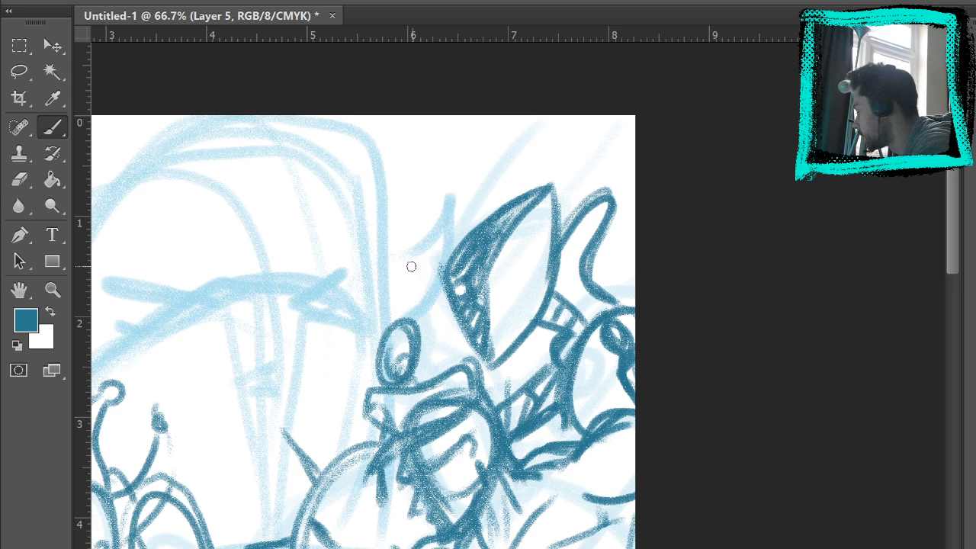
# Add a slanted brim line and larger ring around the oval above the peaked hat, plus a long double-lined rod reaching the page's upper edge.
pyautogui.moveTo(414, 329)
pyautogui.mouseDown()
pyautogui.moveTo(417, 357)
pyautogui.moveTo(400, 331)
pyautogui.moveTo(445, 348)
pyautogui.moveTo(445, 357)
pyautogui.mouseUp()
pyautogui.moveTo(371, 304)
pyautogui.mouseDown()
pyautogui.moveTo(398, 323)
pyautogui.moveTo(389, 390)
pyautogui.mouseUp()
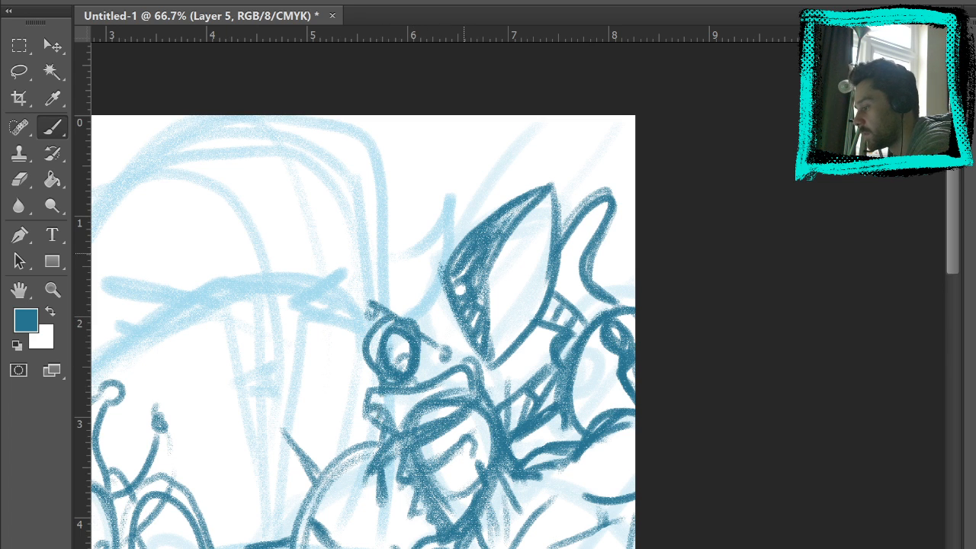
pyautogui.moveTo(414, 308)
pyautogui.mouseDown()
pyautogui.moveTo(457, 211)
pyautogui.moveTo(522, 113)
pyautogui.mouseUp()
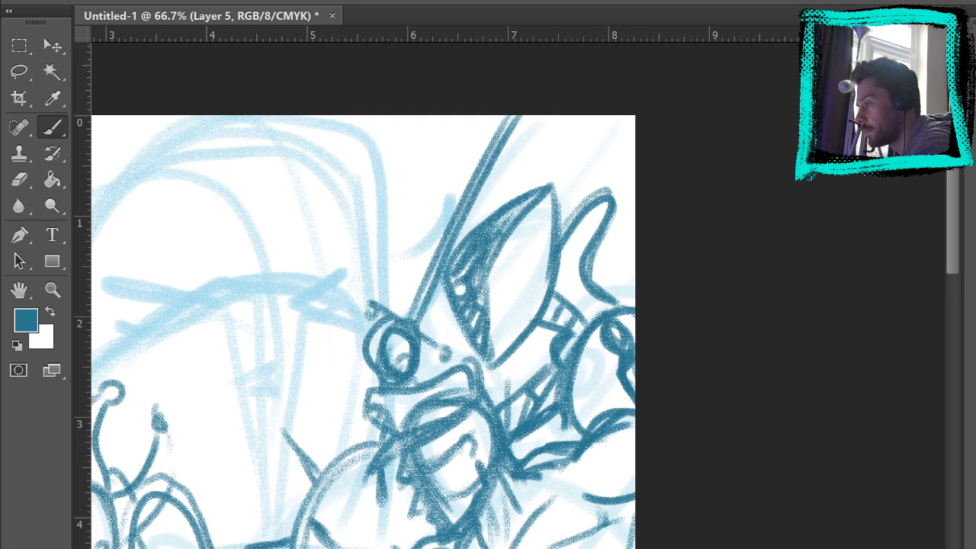
pyautogui.hotkey('ctrl', '0')
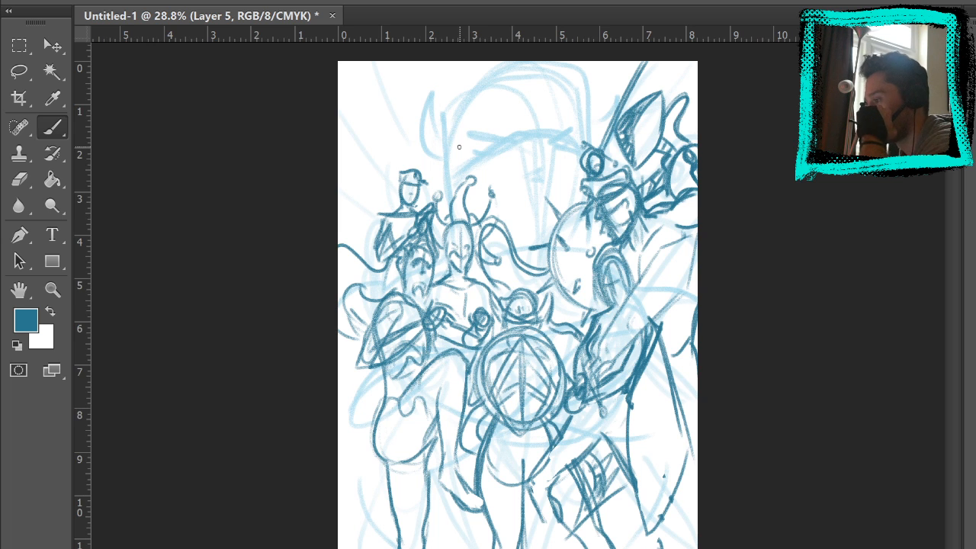
pyautogui.press('z')
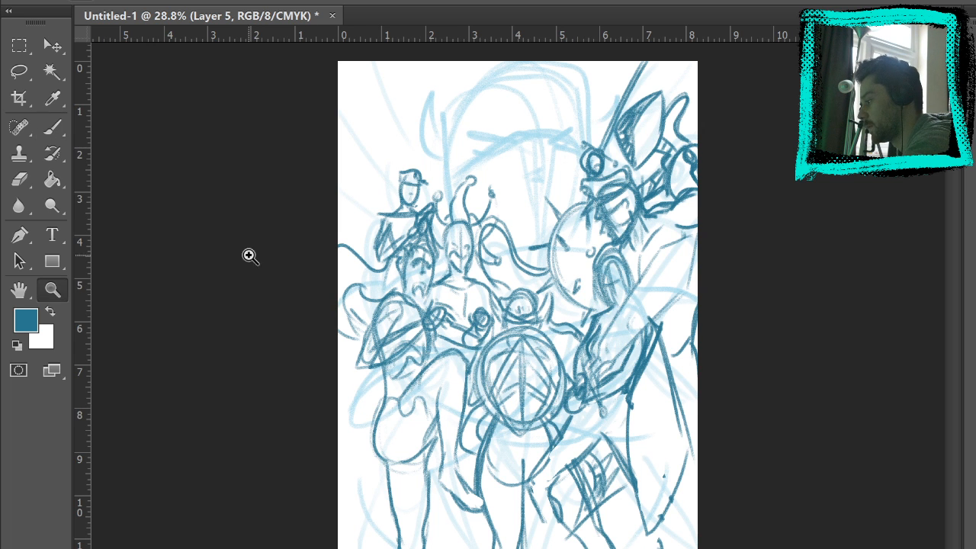
pyautogui.click(549, 119)
pyautogui.click(588, 115)
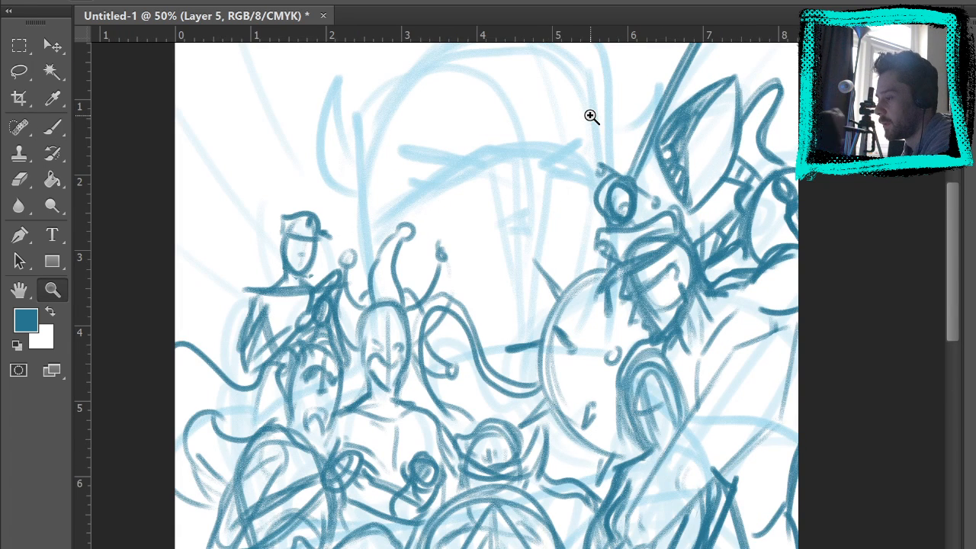
pyautogui.hotkey('ctrl', '0')
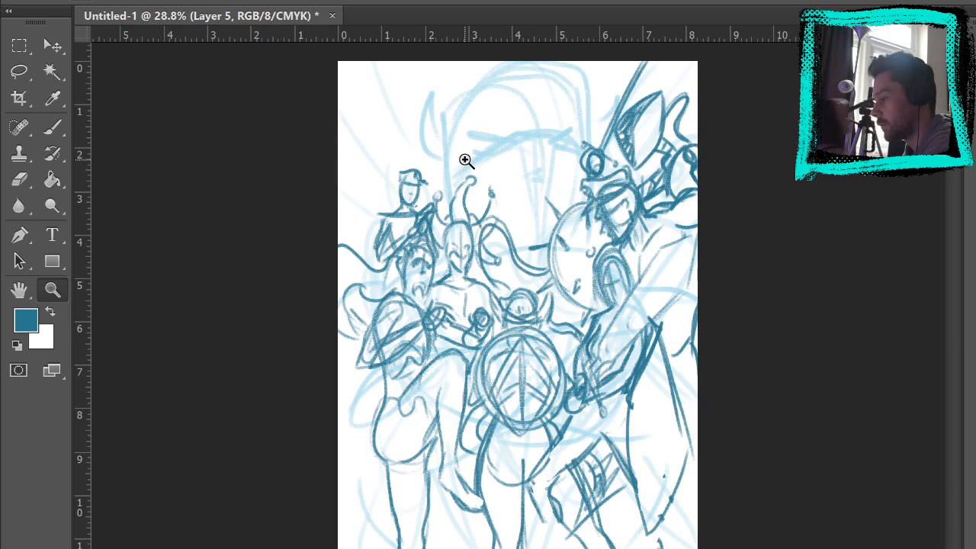
# Enlarge the whole darker blue sketch layer slightly with Free Transform, extending it past the page's left edge, and nudge it left and down.
pyautogui.hotkey('ctrl', 't')
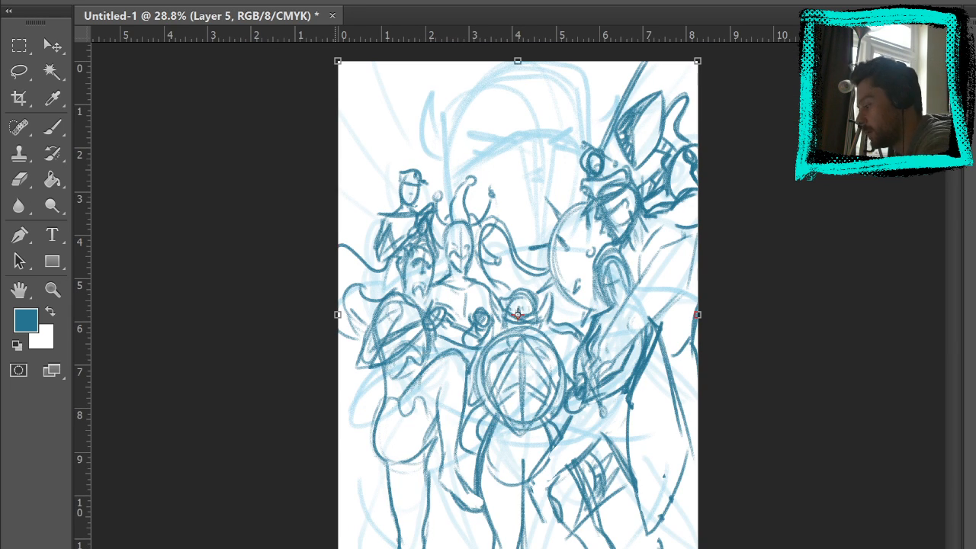
pyautogui.moveTo(337, 61); pyautogui.dragTo(332, 53)
pyautogui.moveTo(531, 265); pyautogui.dragTo(526, 273)
pyautogui.moveTo(326, 548); pyautogui.dragTo(322, 548)
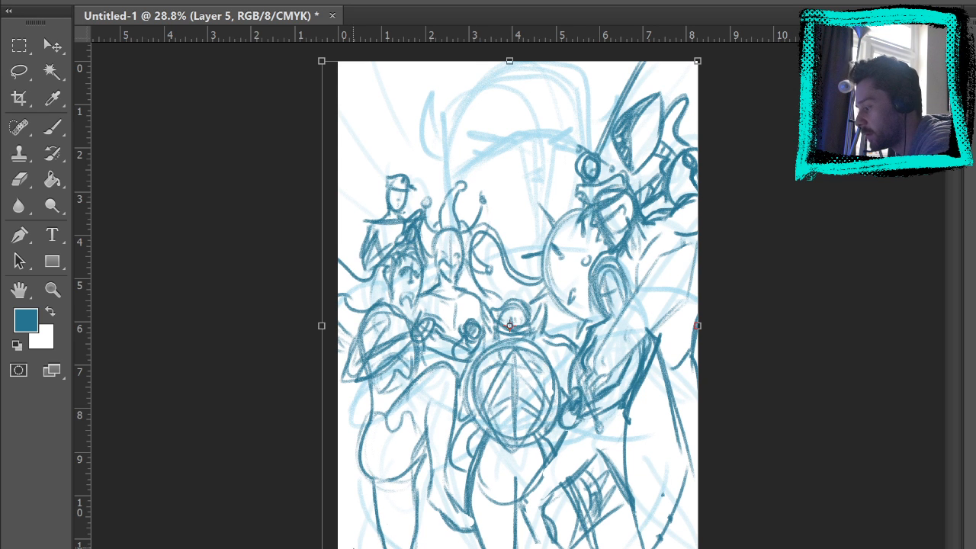
pyautogui.moveTo(614, 341)
pyautogui.mouseDown()
pyautogui.moveTo(614, 357)
pyautogui.moveTo(614, 344)
pyautogui.mouseUp()
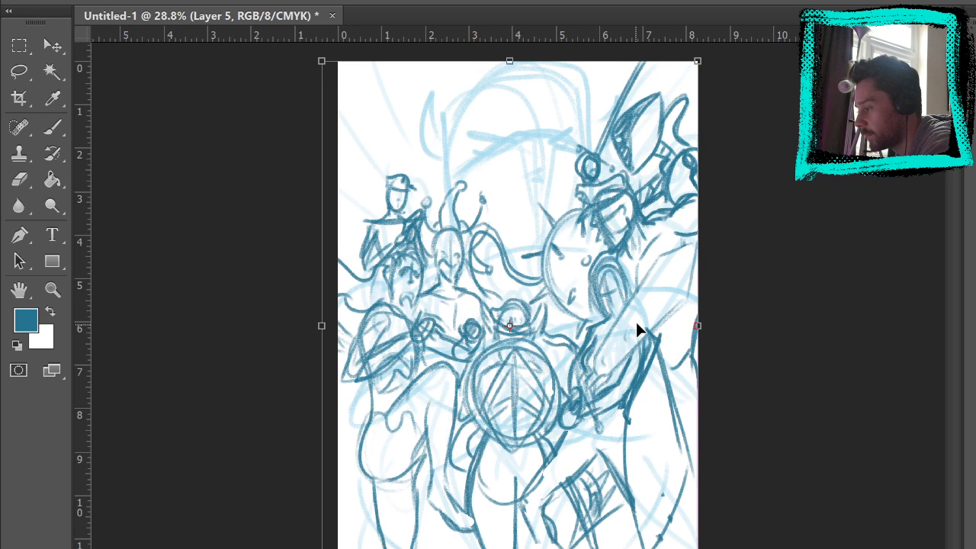
pyautogui.press('Left')
pyautogui.press('Left')
pyautogui.press('Down')
pyautogui.press('Down')
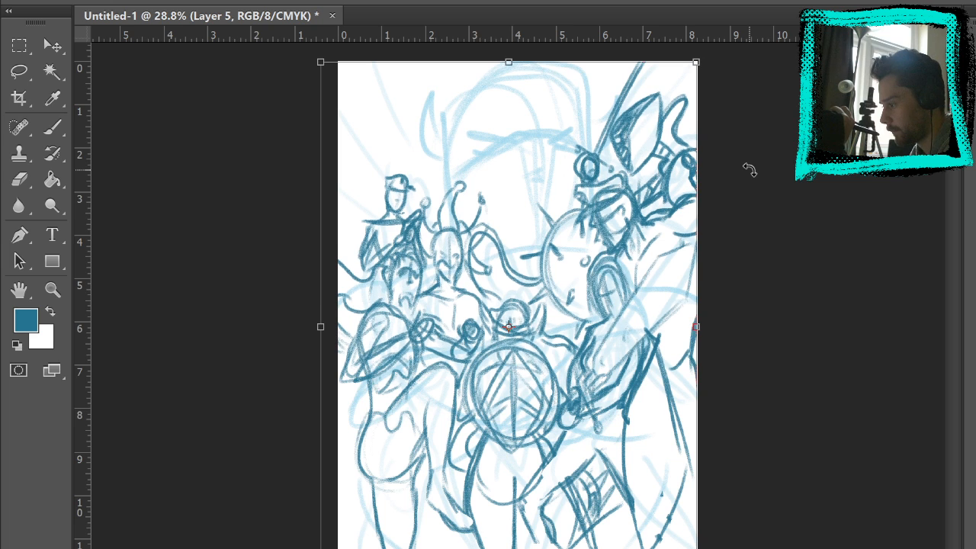
pyautogui.click(845, 2)
# Lasso the body of the large foreground figure, including its raised arm and legs, and enlarge it slightly with Free Transform.
pyautogui.press('l')
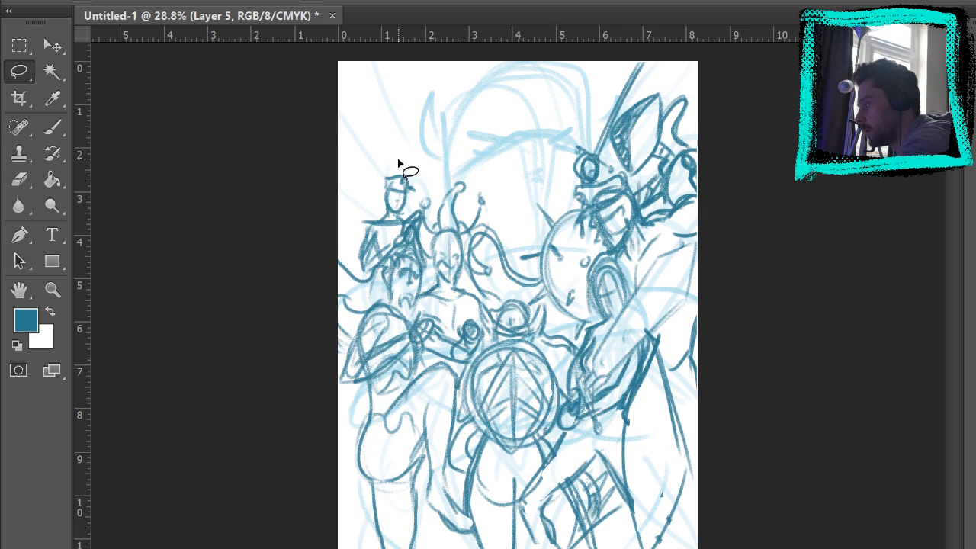
pyautogui.moveTo(647, 267)
pyautogui.mouseDown()
pyautogui.moveTo(632, 283)
pyautogui.moveTo(636, 296)
pyautogui.moveTo(588, 331)
pyautogui.moveTo(553, 456)
pyautogui.moveTo(524, 498)
pyautogui.moveTo(526, 543)
pyautogui.moveTo(602, 469)
pyautogui.moveTo(625, 516)
pyautogui.moveTo(702, 524)
pyautogui.moveTo(664, 344)
pyautogui.moveTo(689, 249)
pyautogui.moveTo(668, 279)
pyautogui.mouseUp()
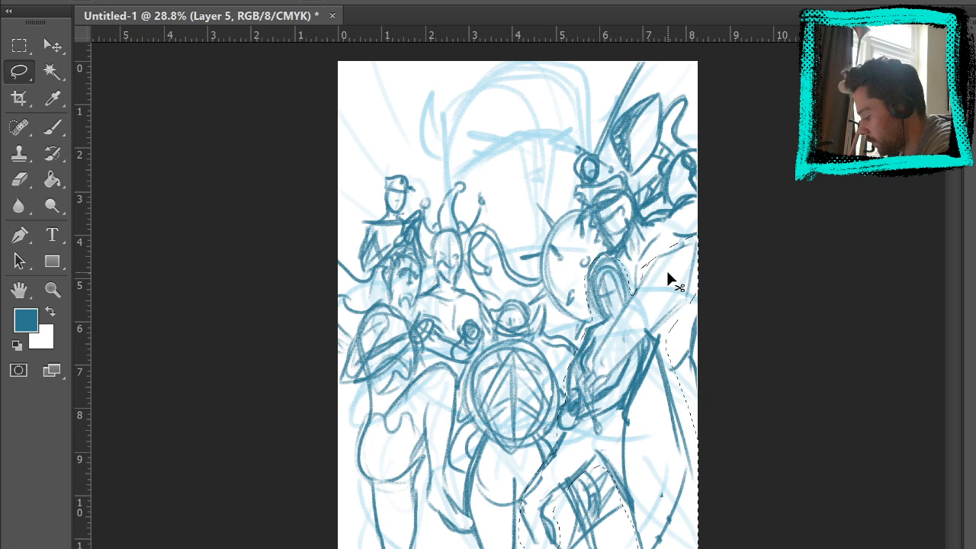
pyautogui.hotkey('ctrl', 't')
pyautogui.moveTo(695, 234); pyautogui.dragTo(716, 221)
pyautogui.press('Return')
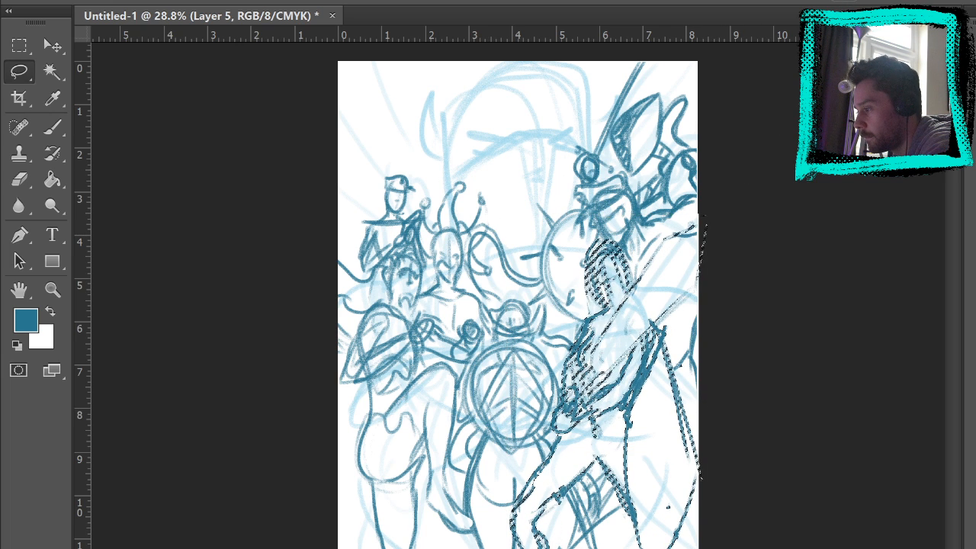
# Move the selected foreground figure's body slightly left and down, away from the page edge, and deselect it.
pyautogui.press('m')
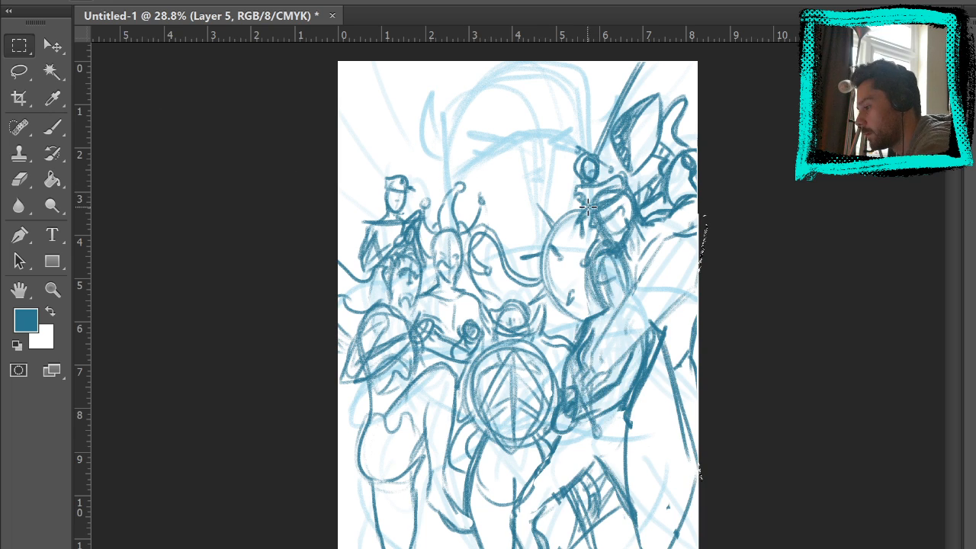
pyautogui.click(58, 44)
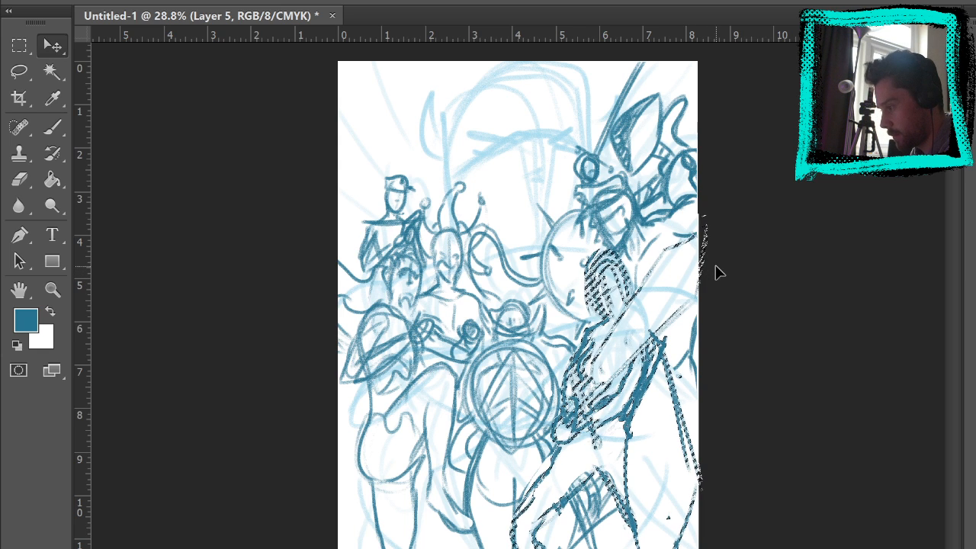
pyautogui.moveTo(648, 353)
pyautogui.mouseDown()
pyautogui.moveTo(627, 355)
pyautogui.moveTo(671, 331)
pyautogui.moveTo(702, 299)
pyautogui.moveTo(697, 282)
pyautogui.mouseUp()
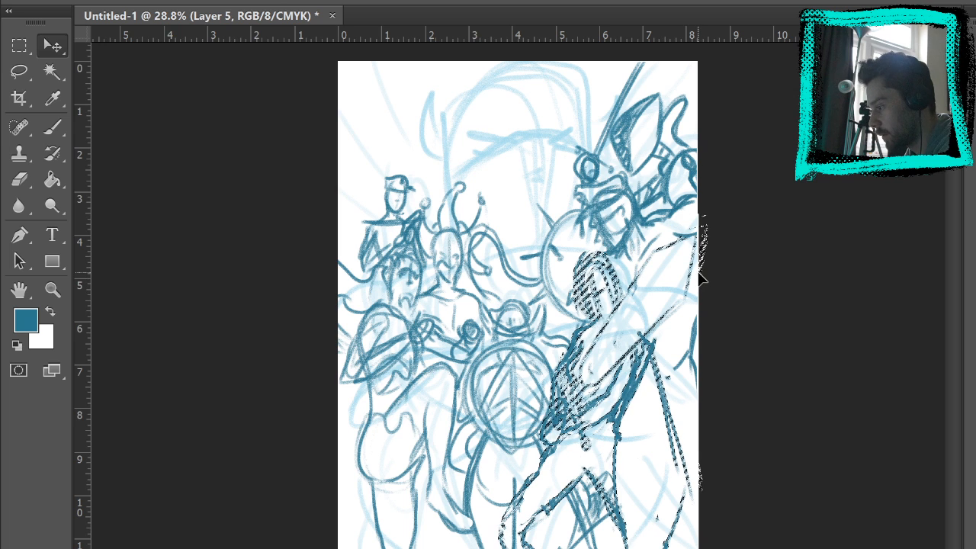
pyautogui.click(25, 47)
pyautogui.click(210, 120)
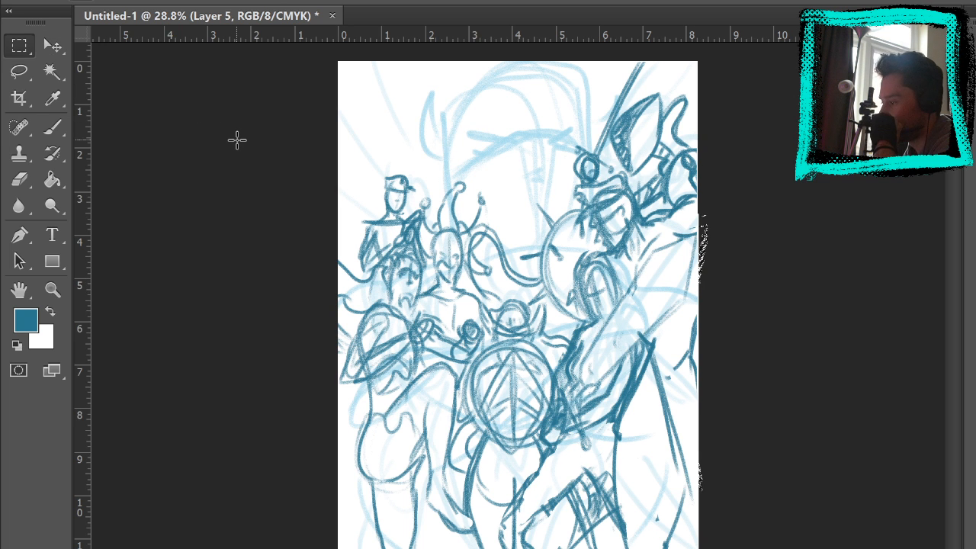
# Lasso the small horned figure with the round shield, move it slightly up and right, and deselect it.
pyautogui.click(19, 71)
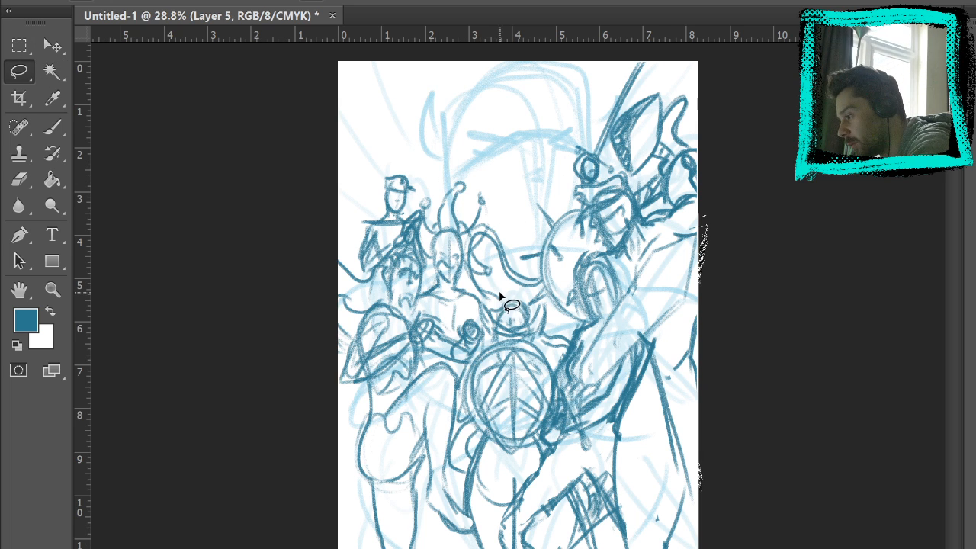
pyautogui.moveTo(475, 302)
pyautogui.mouseDown()
pyautogui.moveTo(481, 349)
pyautogui.moveTo(464, 377)
pyautogui.moveTo(449, 463)
pyautogui.moveTo(462, 511)
pyautogui.moveTo(479, 525)
pyautogui.moveTo(550, 451)
pyautogui.mouseUp()
pyautogui.moveTo(550, 403)
pyautogui.mouseDown()
pyautogui.moveTo(566, 331)
pyautogui.moveTo(546, 300)
pyautogui.moveTo(492, 302)
pyautogui.mouseUp()
pyautogui.press('v')
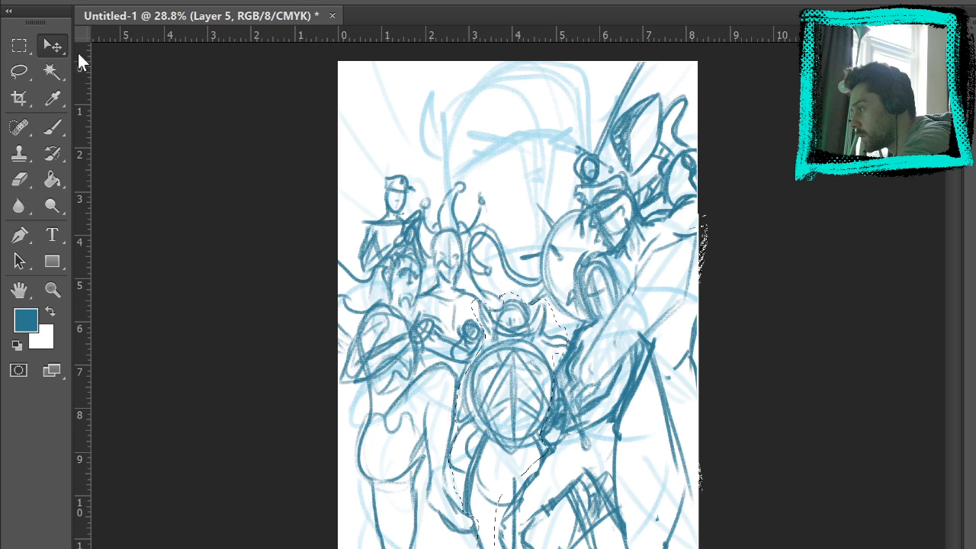
pyautogui.moveTo(527, 404); pyautogui.dragTo(526, 332)
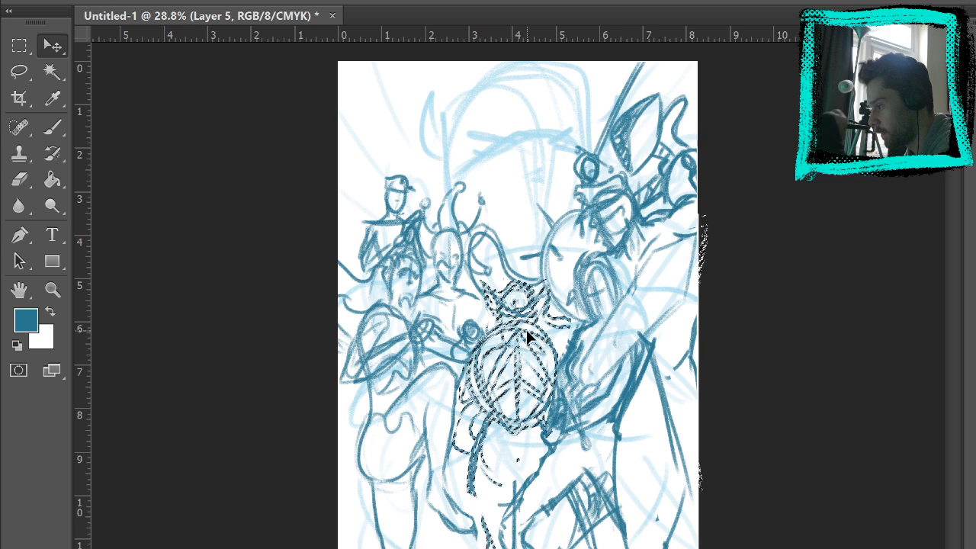
pyautogui.click(23, 44)
pyautogui.click(124, 92)
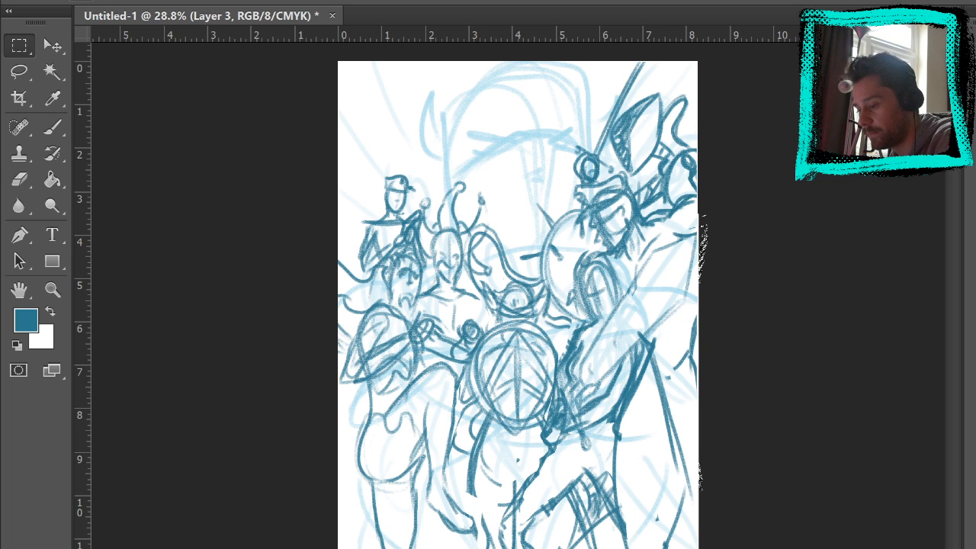
# On a new layer, draw the tall dome of the giant helmet behind the group and an arched brow line across it.
pyautogui.click(52, 128)
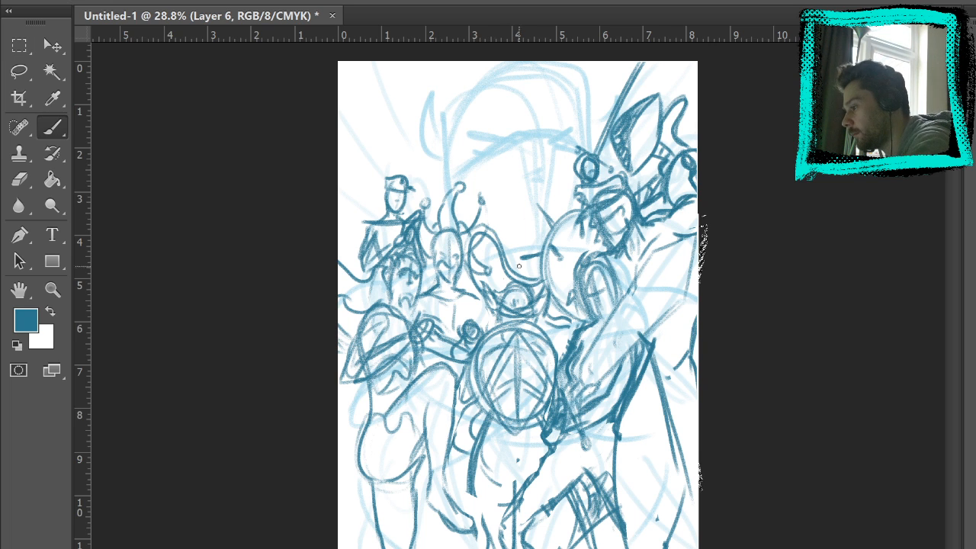
pyautogui.moveTo(441, 207)
pyautogui.mouseDown()
pyautogui.moveTo(444, 139)
pyautogui.moveTo(445, 215)
pyautogui.moveTo(447, 125)
pyautogui.moveTo(460, 109)
pyautogui.moveTo(519, 65)
pyautogui.moveTo(561, 84)
pyautogui.moveTo(507, 74)
pyautogui.moveTo(584, 121)
pyautogui.mouseUp()
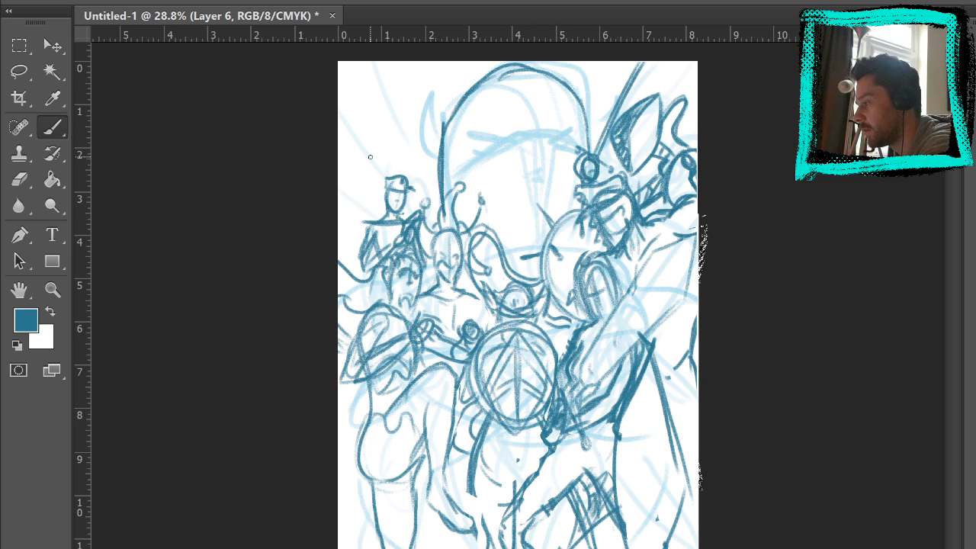
pyautogui.moveTo(369, 157); pyautogui.dragTo(370, 164)
pyautogui.hotkey('ctrl', 'z')
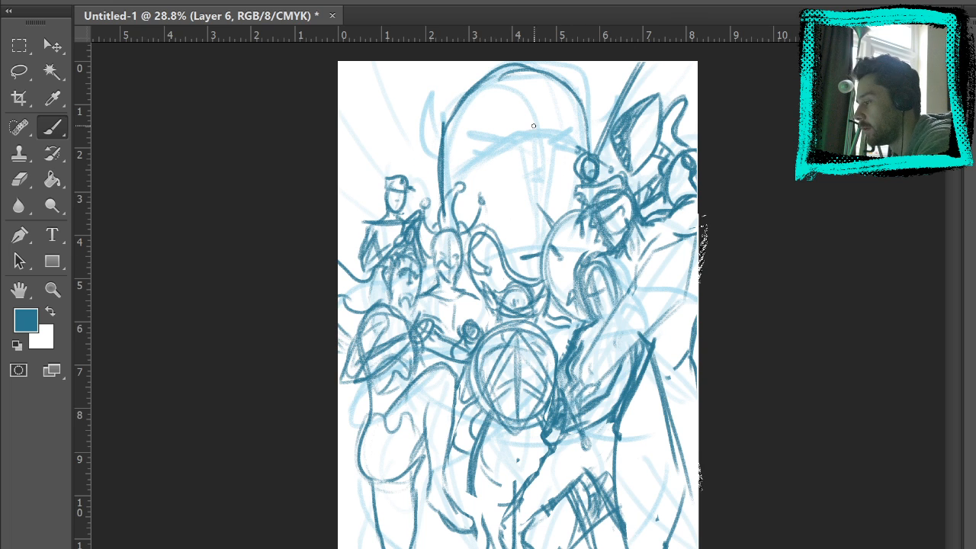
pyautogui.moveTo(456, 171); pyautogui.dragTo(530, 131)
pyautogui.moveTo(474, 156)
pyautogui.mouseDown()
pyautogui.moveTo(549, 134)
pyautogui.moveTo(578, 157)
pyautogui.mouseUp()
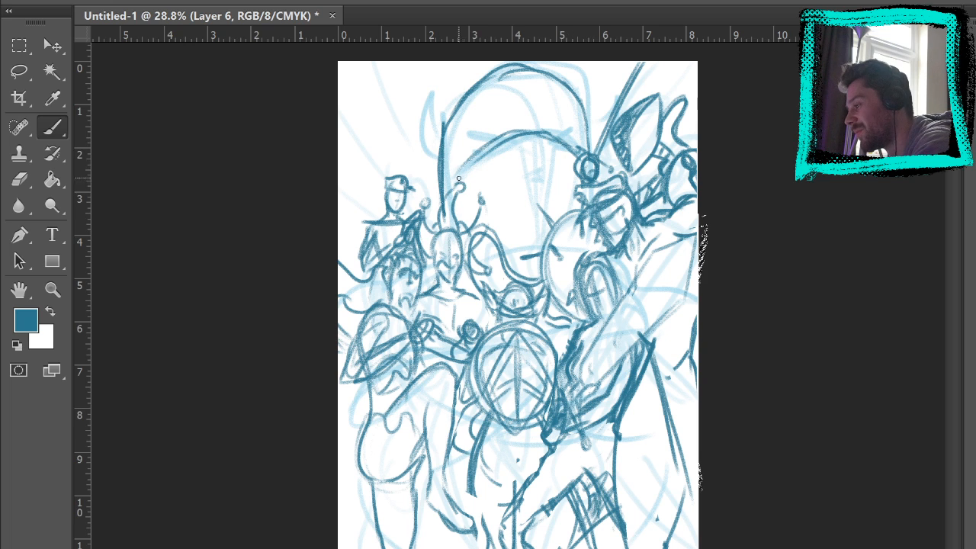
# Thicken the helmet's brow arch and outline the eye openings and long nose guard beneath it.
pyautogui.moveTo(459, 178); pyautogui.dragTo(548, 123)
pyautogui.moveTo(456, 182); pyautogui.dragTo(519, 160)
pyautogui.moveTo(458, 179)
pyautogui.mouseDown()
pyautogui.moveTo(511, 162)
pyautogui.moveTo(527, 256)
pyautogui.mouseUp()
pyautogui.moveTo(512, 162); pyautogui.dragTo(531, 271)
pyautogui.moveTo(546, 163)
pyautogui.mouseDown()
pyautogui.moveTo(545, 232)
pyautogui.moveTo(575, 166)
pyautogui.mouseUp()
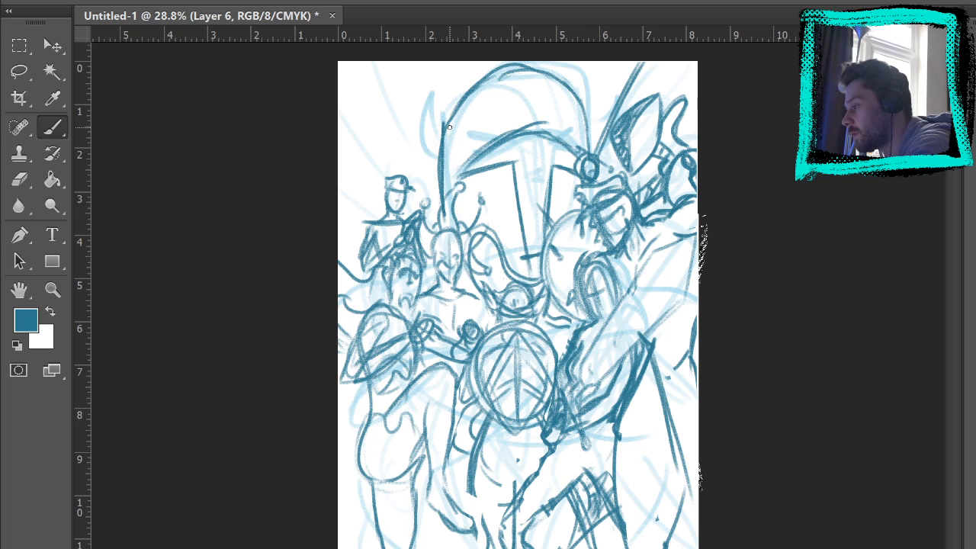
# Draw curved horns on both sides of the giant helmet and a small pointed shape at its lower left edge.
pyautogui.moveTo(450, 127)
pyautogui.mouseDown()
pyautogui.moveTo(436, 169)
pyautogui.moveTo(416, 87)
pyautogui.moveTo(405, 76)
pyautogui.moveTo(434, 167)
pyautogui.mouseUp()
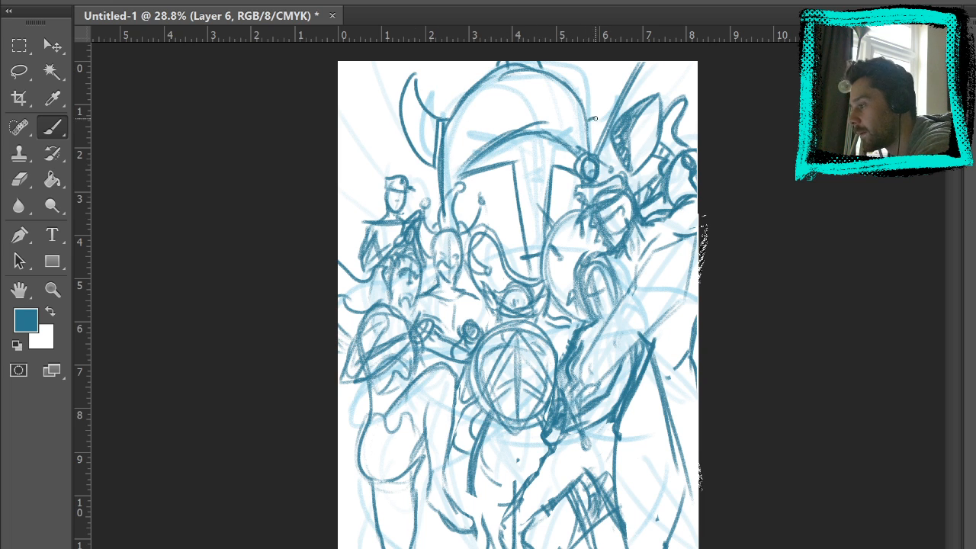
pyautogui.moveTo(595, 118); pyautogui.dragTo(595, 142)
pyautogui.moveTo(597, 119); pyautogui.dragTo(610, 73)
pyautogui.moveTo(610, 73); pyautogui.dragTo(624, 140)
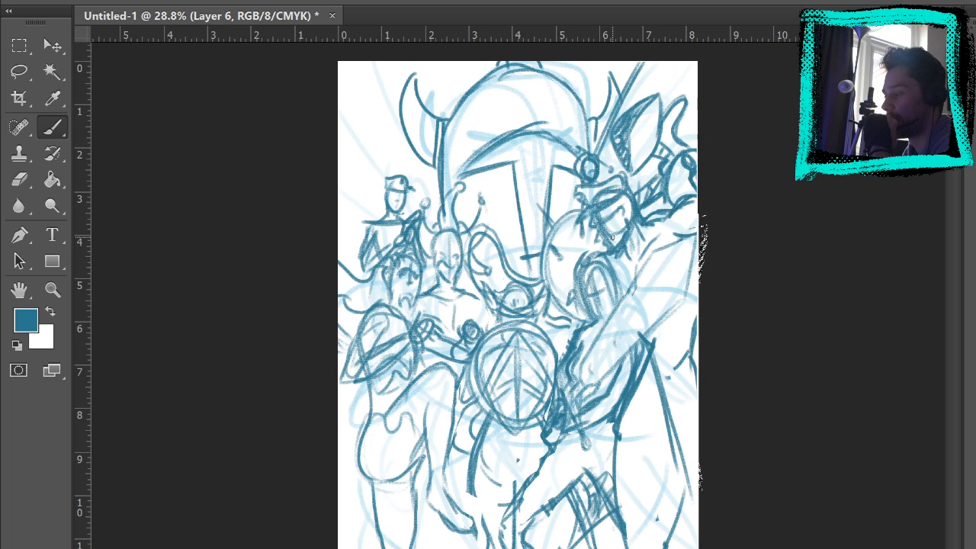
pyautogui.moveTo(437, 183); pyautogui.dragTo(440, 205)
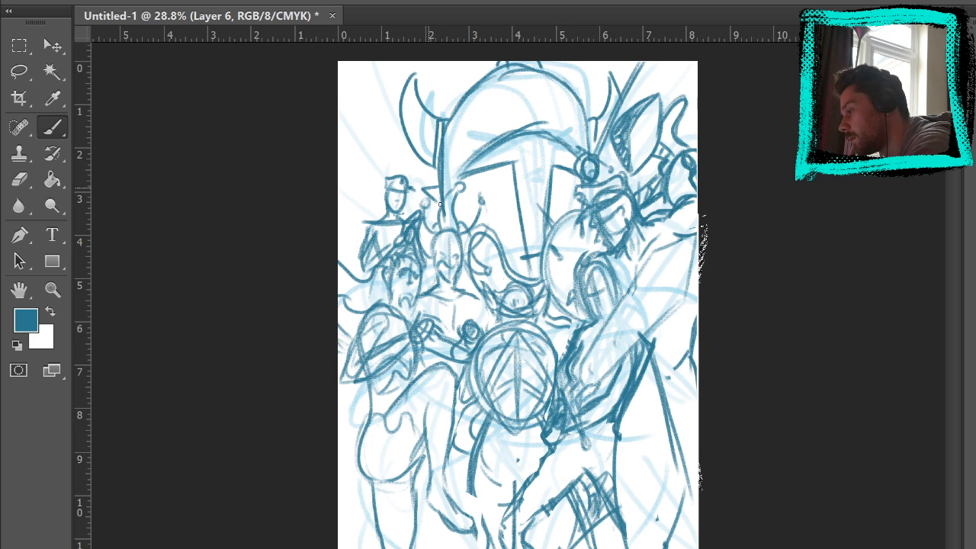
# Reshape the centre of the helmet's brow into a V-shaped notch and start a small rounded mark beside the nose guard.
pyautogui.moveTo(522, 136); pyautogui.dragTo(543, 128)
pyautogui.press('e')
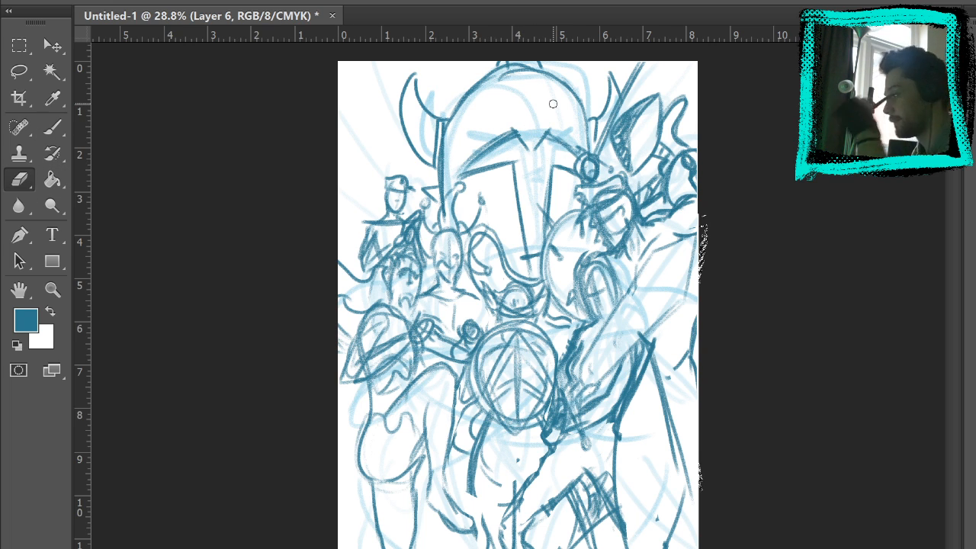
pyautogui.click(53, 128)
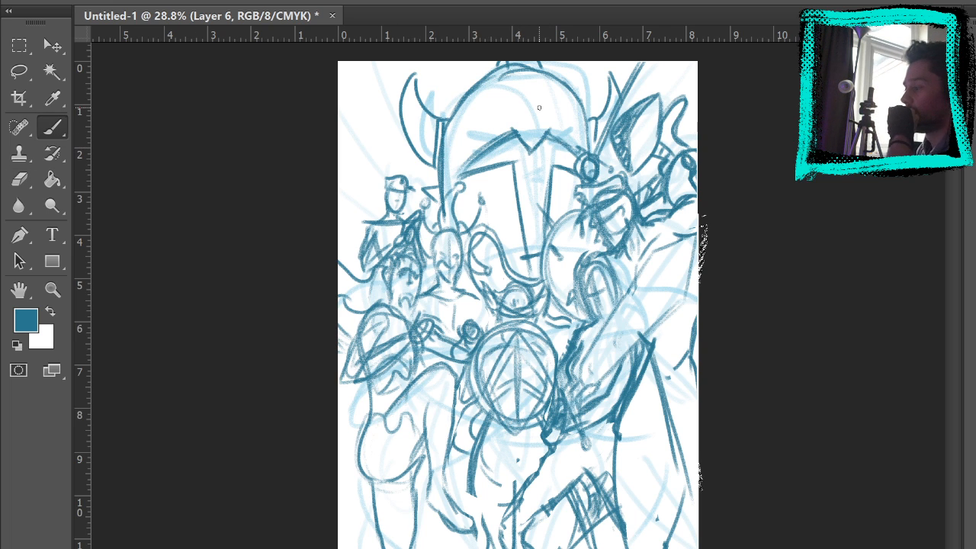
pyautogui.moveTo(503, 160); pyautogui.dragTo(518, 162)
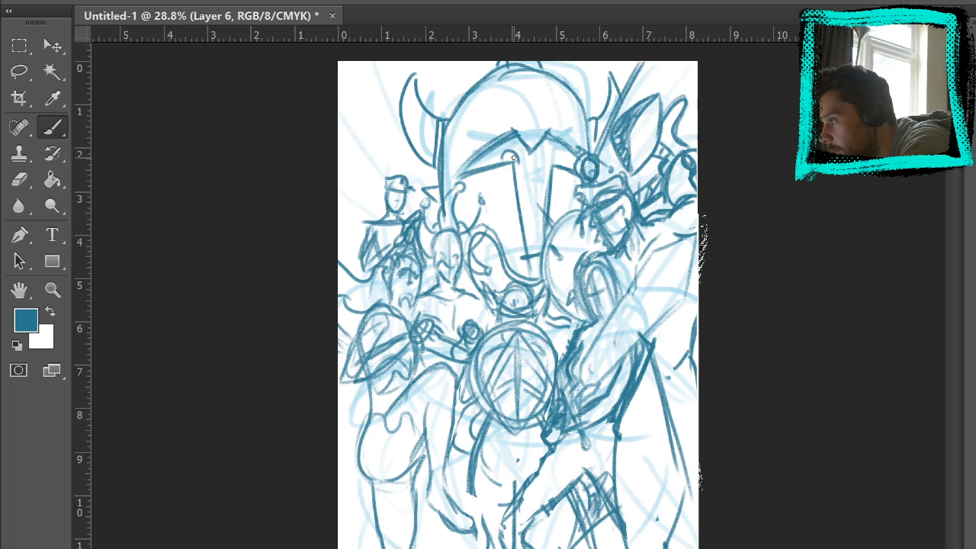
# Redraw the V-shaped notch in the giant helmet's brow and add rounded marks at the inner corners of both eye openings.
pyautogui.hotkey('ctrl', 'z')
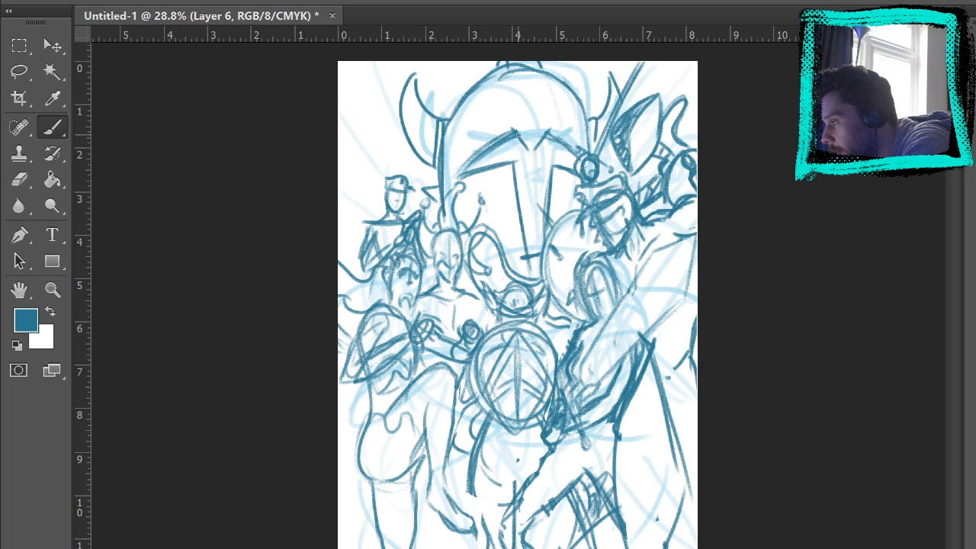
pyautogui.moveTo(517, 133)
pyautogui.mouseDown()
pyautogui.moveTo(544, 145)
pyautogui.moveTo(517, 169)
pyautogui.moveTo(553, 166)
pyautogui.mouseUp()
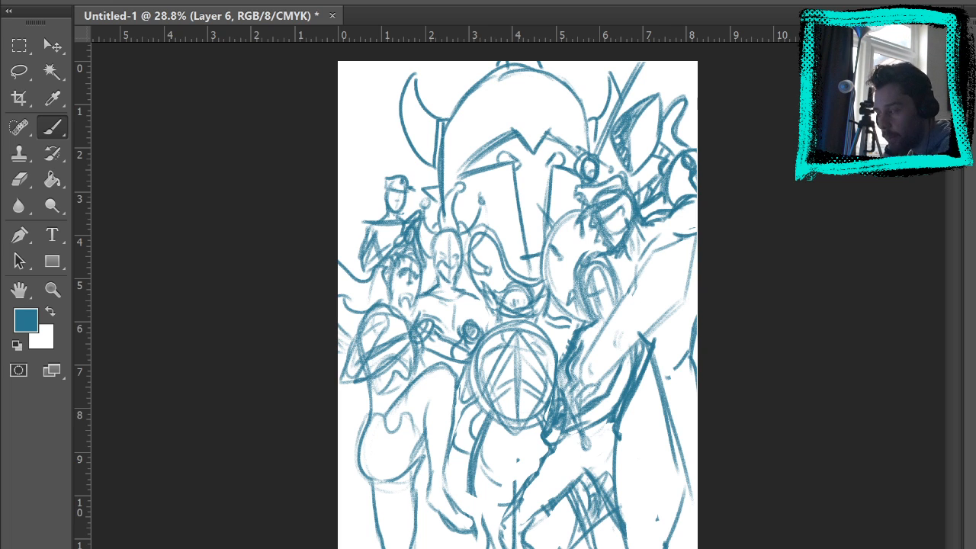
# Draw dark curved strokes along the lower left edge of the page and a short one at the right edge beside the large figure.
pyautogui.click(50, 44)
pyautogui.moveTo(619, 270); pyautogui.dragTo(626, 283)
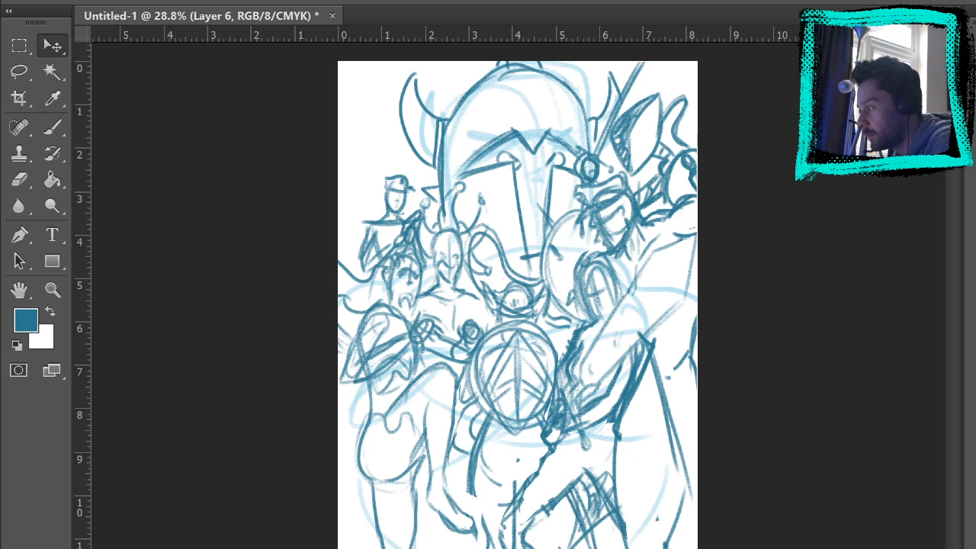
pyautogui.press('b')
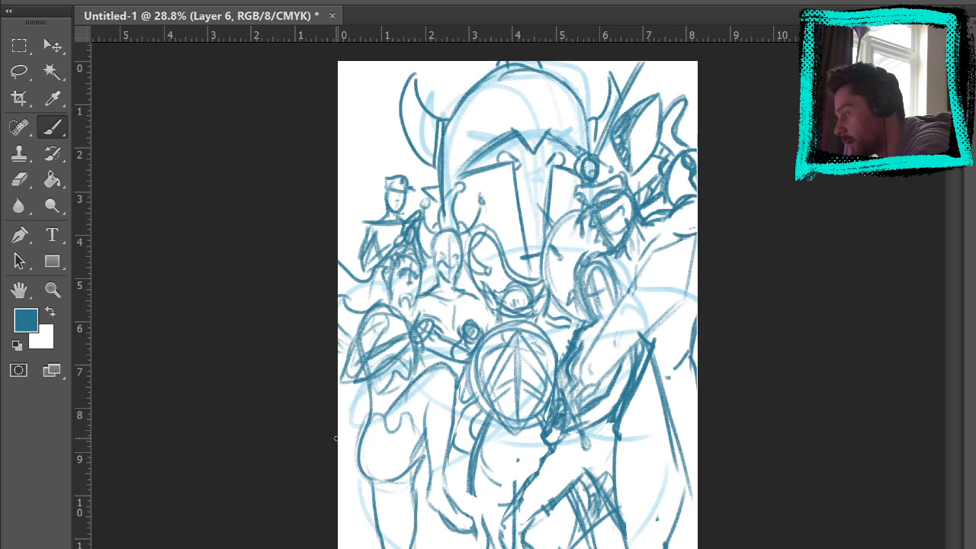
pyautogui.moveTo(341, 450); pyautogui.dragTo(374, 546)
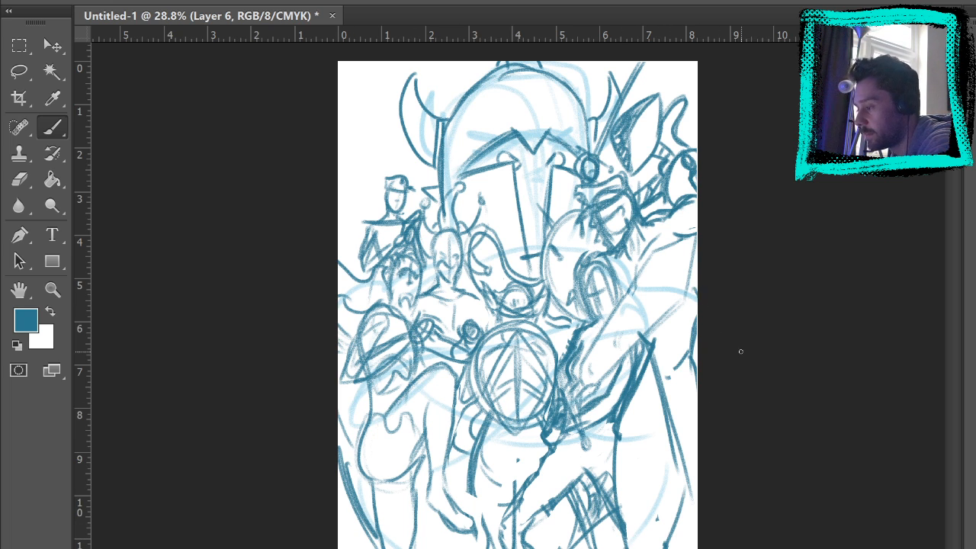
pyautogui.moveTo(688, 289); pyautogui.dragTo(697, 314)
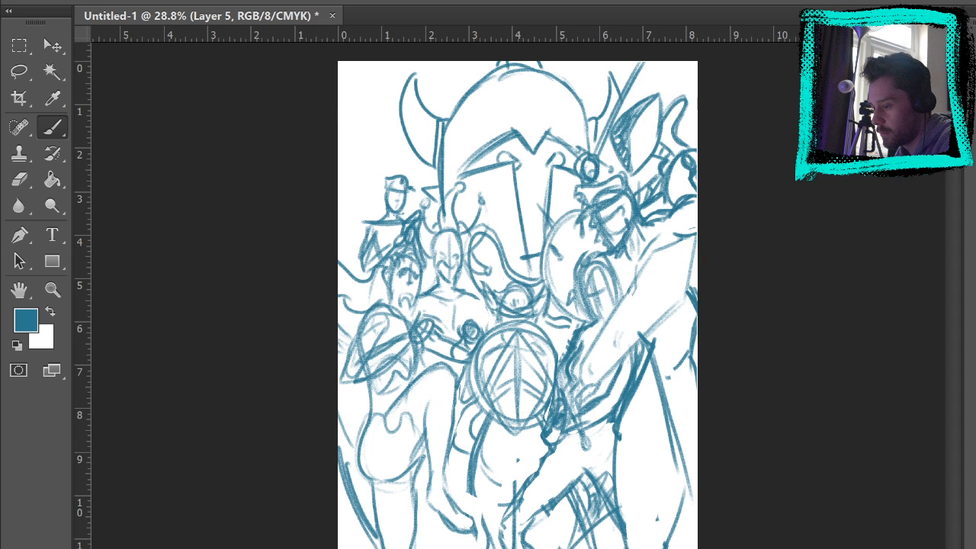
# Merge the dark blue sketch layers and shift the combined drawing slightly downward, fine-tuning its horizontal position.
pyautogui.hotkey('ctrl', 'e')
pyautogui.click(53, 45)
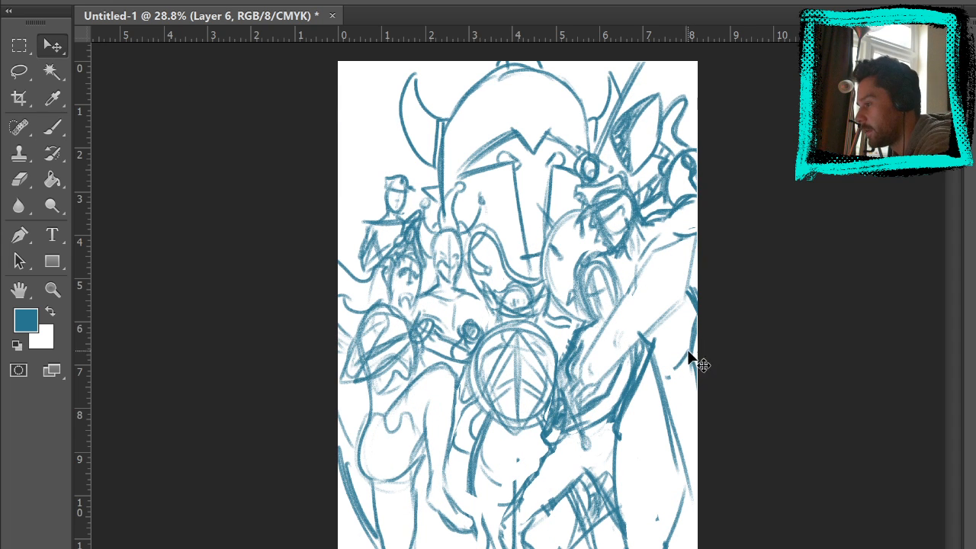
pyautogui.moveTo(687, 353); pyautogui.dragTo(678, 360)
pyautogui.hotkey('ctrl', 'z')
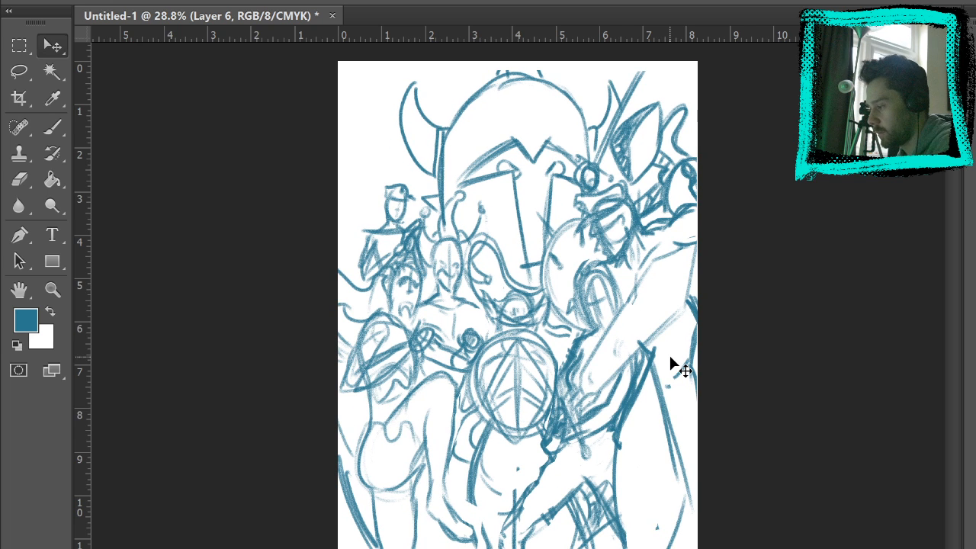
pyautogui.press('Left')
pyautogui.press('Left')
pyautogui.press('Left')
pyautogui.press('Left')
pyautogui.press('Left')
pyautogui.press('Left')
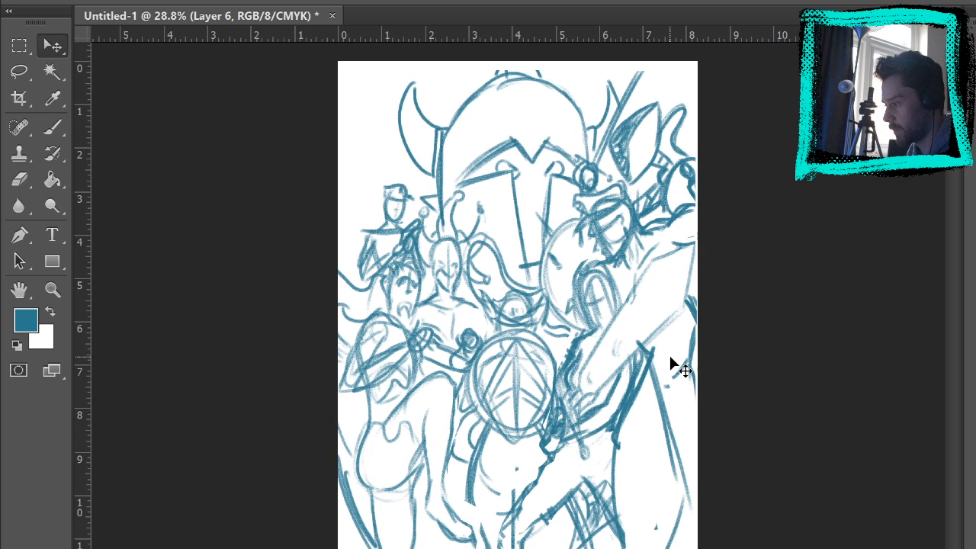
pyautogui.press('Right')
pyautogui.press('Right')
pyautogui.press('Right')
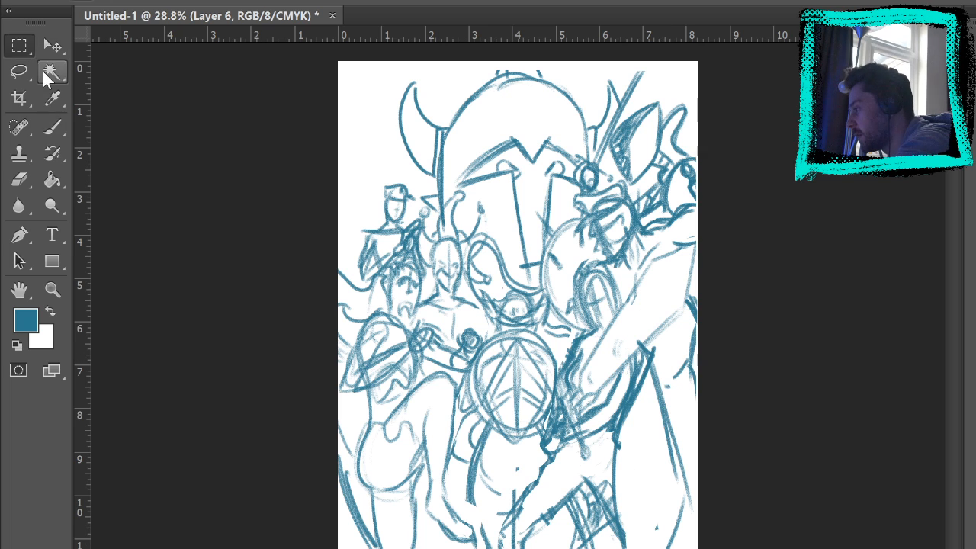
pyautogui.click(53, 130)
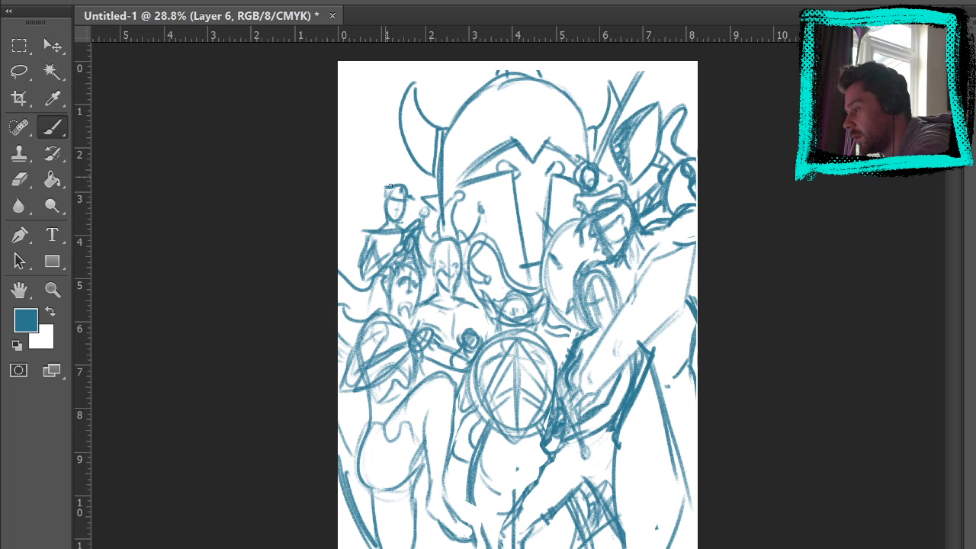
pyautogui.moveTo(386, 180)
pyautogui.mouseDown()
pyautogui.moveTo(526, 350)
pyautogui.moveTo(723, 113)
pyautogui.moveTo(777, 155)
pyautogui.moveTo(541, 370)
pyautogui.moveTo(491, 451)
pyautogui.moveTo(366, 137)
pyautogui.mouseUp()
pyautogui.hotkey('ctrl', 'z')
pyautogui.hotkey('ctrl', 'z')
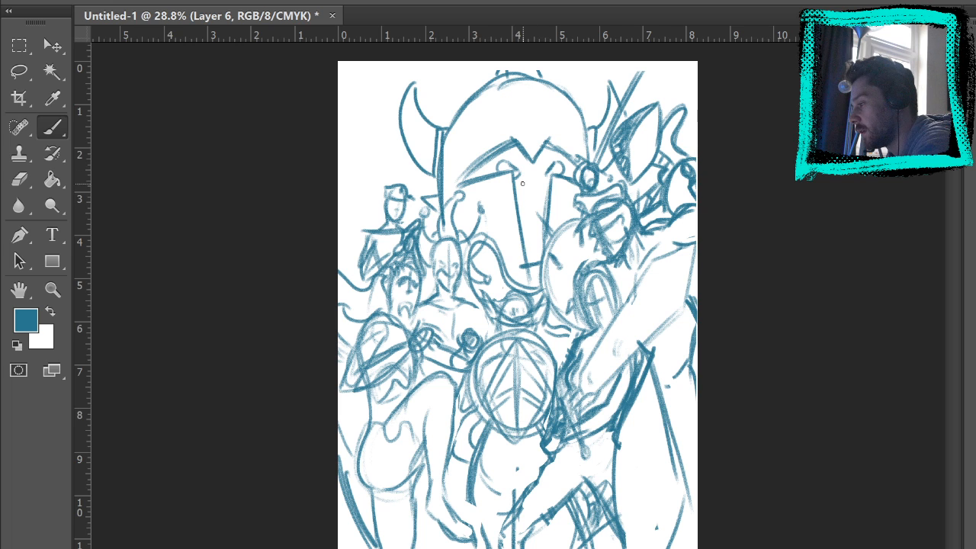
pyautogui.moveTo(526, 181)
pyautogui.mouseDown()
pyautogui.moveTo(576, 85)
pyautogui.moveTo(558, 70)
pyautogui.mouseUp()
pyautogui.moveTo(599, 62); pyautogui.dragTo(594, 105)
pyautogui.moveTo(501, 189); pyautogui.dragTo(536, 419)
pyautogui.moveTo(486, 322)
pyautogui.mouseDown()
pyautogui.moveTo(535, 422)
pyautogui.moveTo(548, 363)
pyautogui.mouseUp()
pyautogui.moveTo(387, 230)
pyautogui.mouseDown()
pyautogui.moveTo(452, 368)
pyautogui.moveTo(659, 209)
pyautogui.mouseUp()
pyautogui.hotkey('ctrl', 'alt', 'z')
pyautogui.hotkey('ctrl', 'alt', 'z')
pyautogui.hotkey('ctrl', 'alt', 'z')
pyautogui.hotkey('ctrl', 'alt', 'z')
pyautogui.hotkey('ctrl', 'alt', 'z')
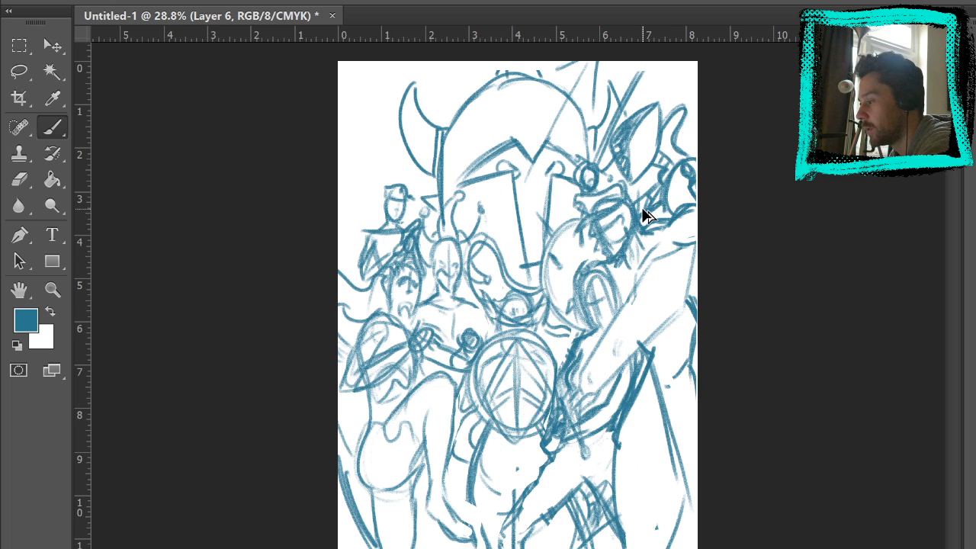
pyautogui.hotkey('ctrl', 'alt', 'z')
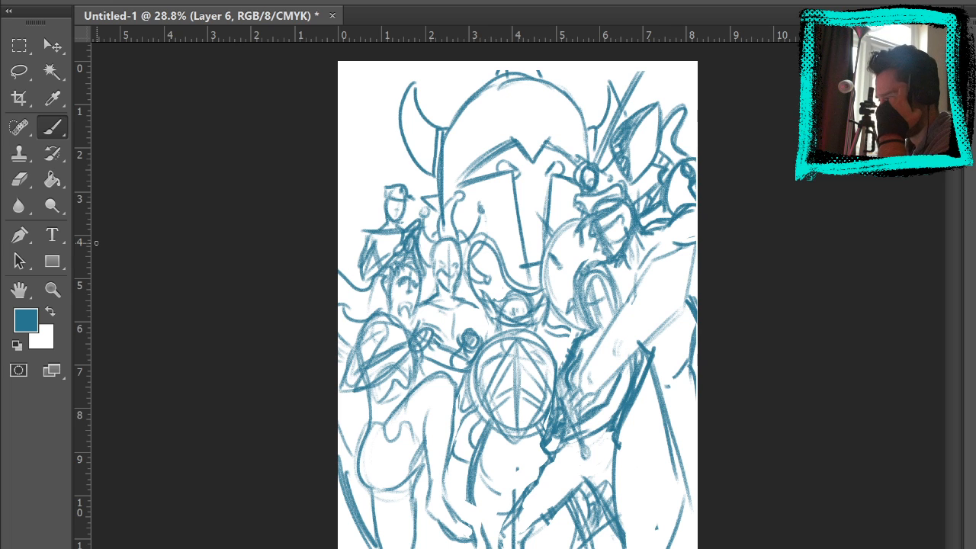
# Fade the merged sketch to 30% opacity and move the Saturday Knights reference sheet to the right, clear of the left-hand figures.
pyautogui.click(52, 289)
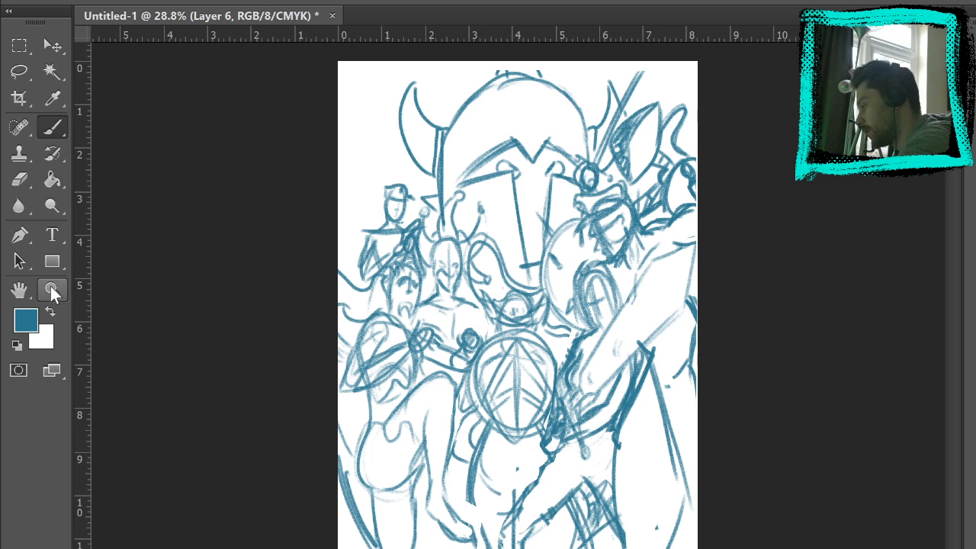
pyautogui.click(433, 378)
pyautogui.click(465, 339)
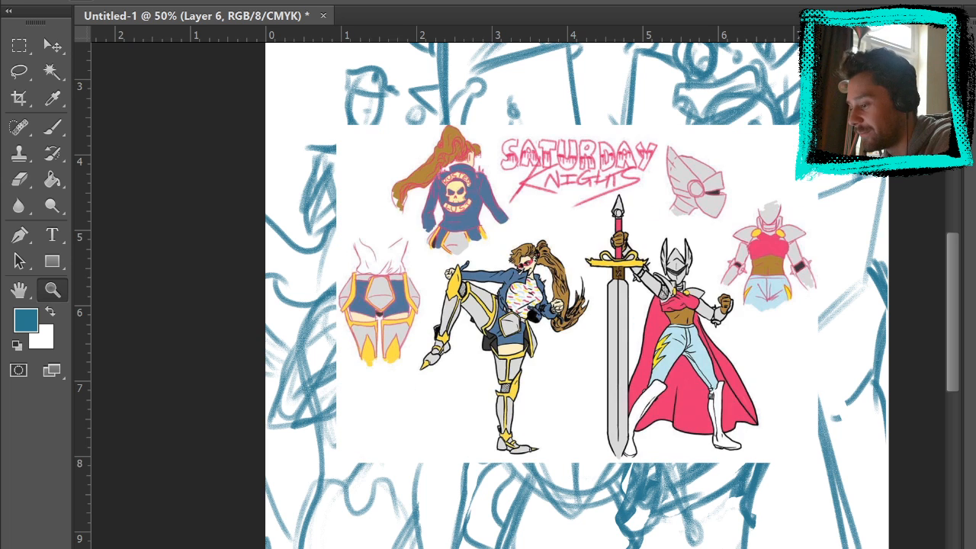
pyautogui.click(52, 46)
pyautogui.moveTo(485, 280); pyautogui.dragTo(644, 293)
pyautogui.hotkey('ctrl', 'z')
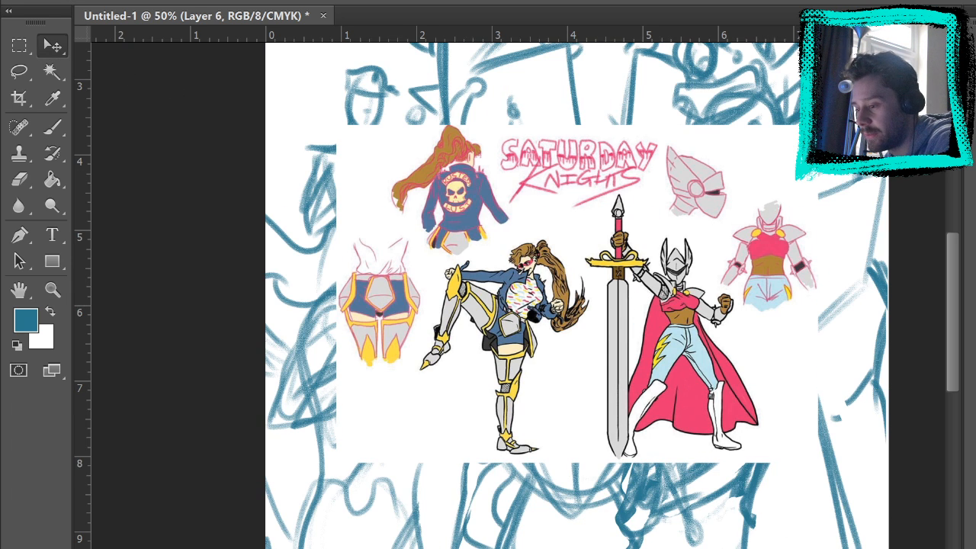
pyautogui.press('3')
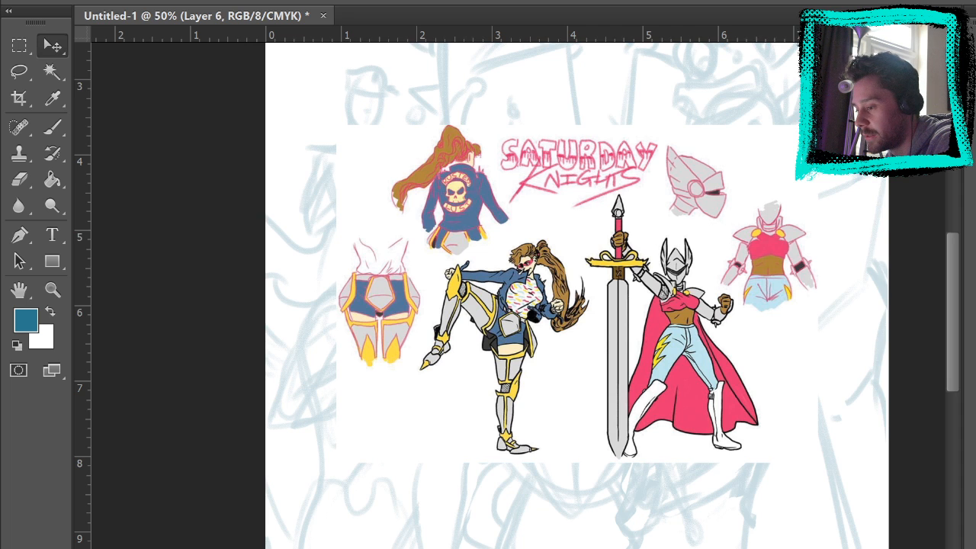
pyautogui.moveTo(544, 344); pyautogui.dragTo(705, 312)
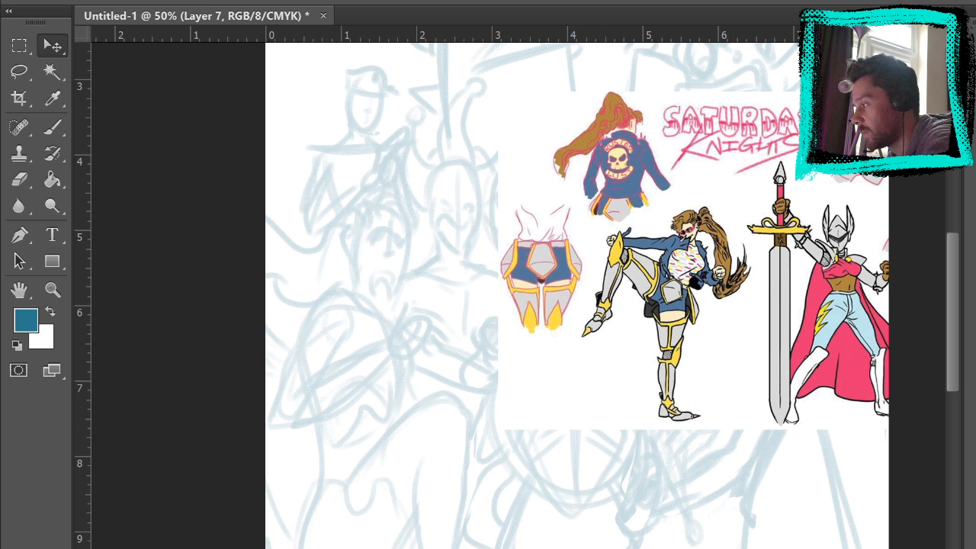
# Change the brush colour to a lighter blue, trying strokes on Layer 7 at the raised knee of the lower left figure.
pyautogui.press('b')
pyautogui.moveTo(449, 424); pyautogui.dragTo(431, 321)
pyautogui.press('z')
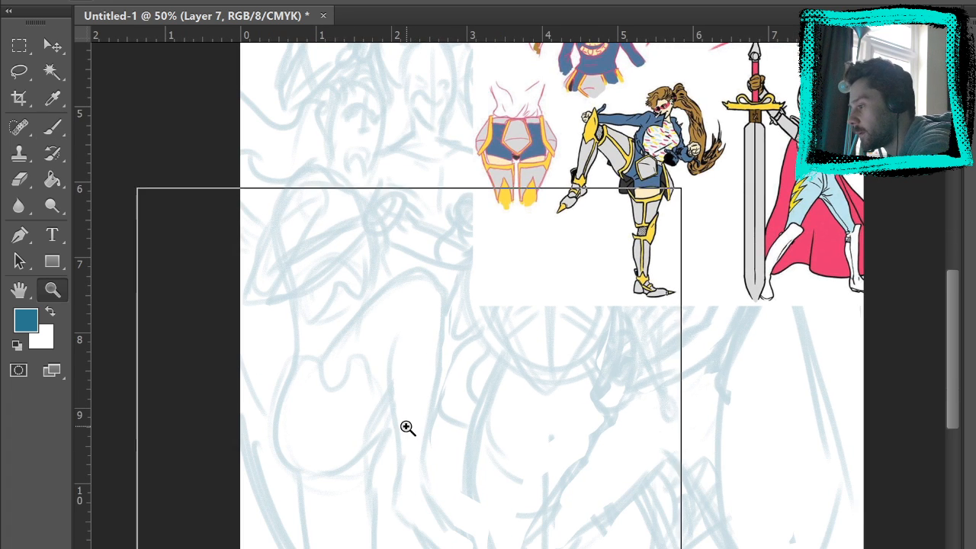
pyautogui.click(498, 423)
pyautogui.press('b')
pyautogui.moveTo(519, 316); pyautogui.dragTo(524, 347)
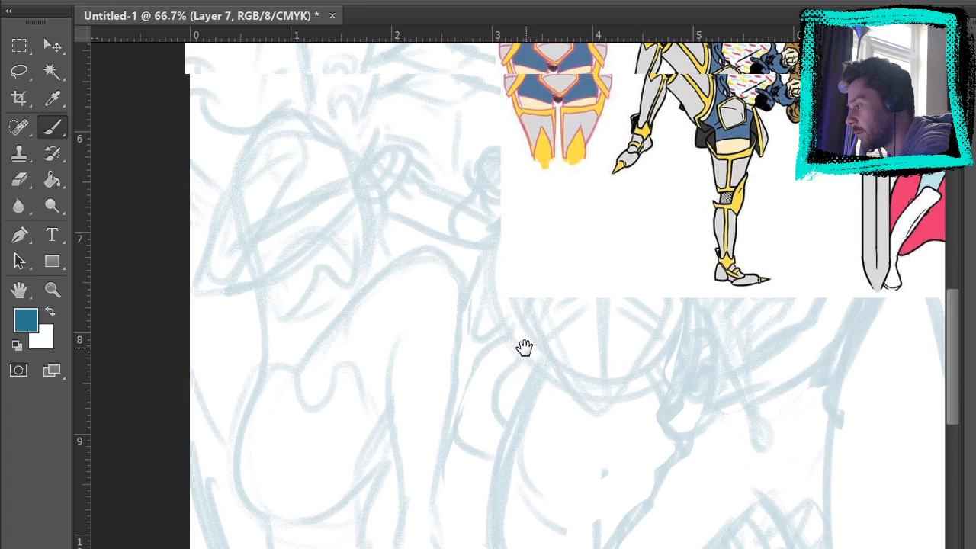
pyautogui.moveTo(422, 342); pyautogui.dragTo(441, 241)
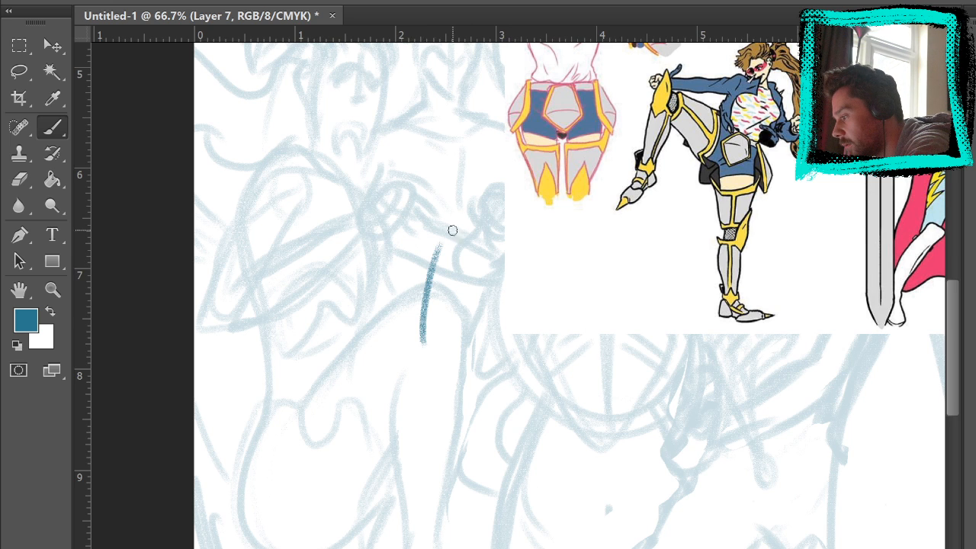
pyautogui.hotkey('ctrl', 'z')
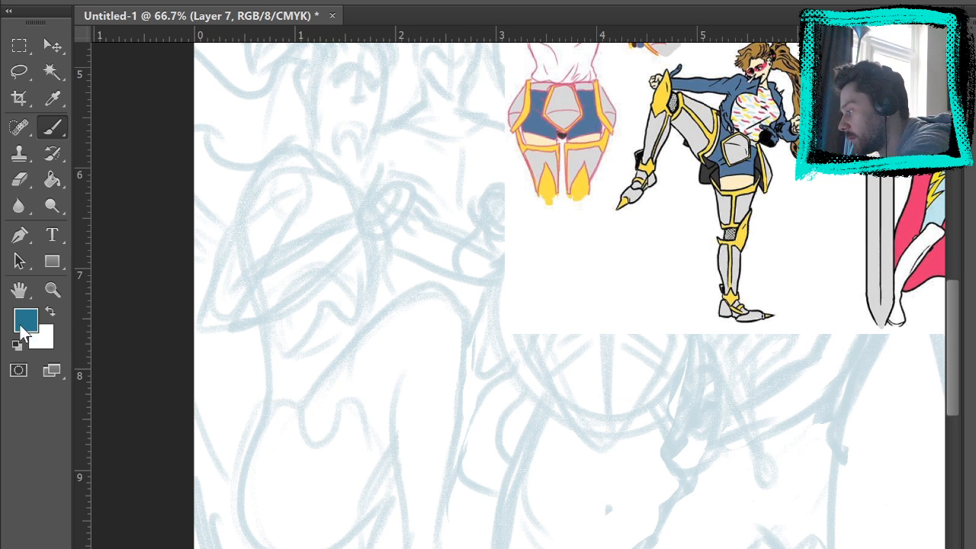
pyautogui.press('i')
pyautogui.press('b')
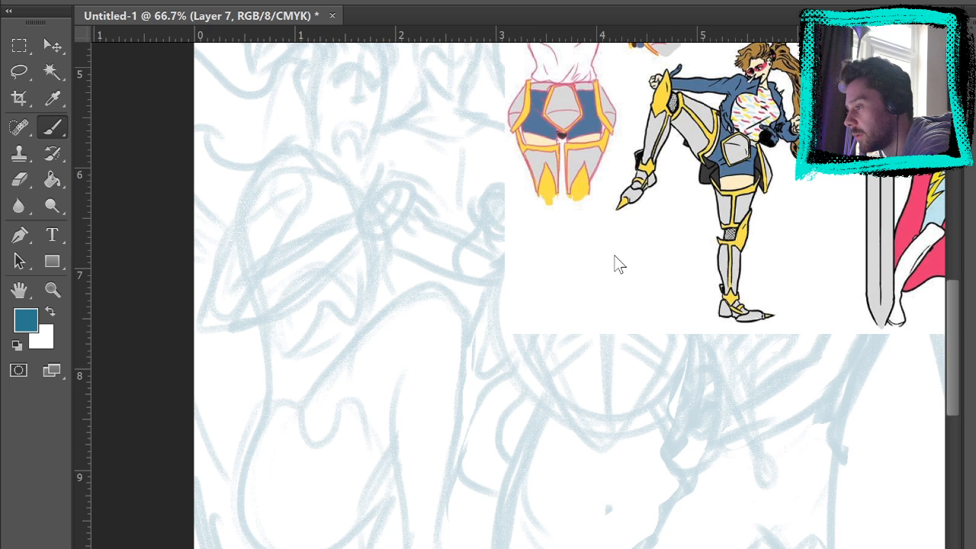
pyautogui.moveTo(429, 329); pyautogui.dragTo(456, 255)
pyautogui.hotkey('ctrl', 'z')
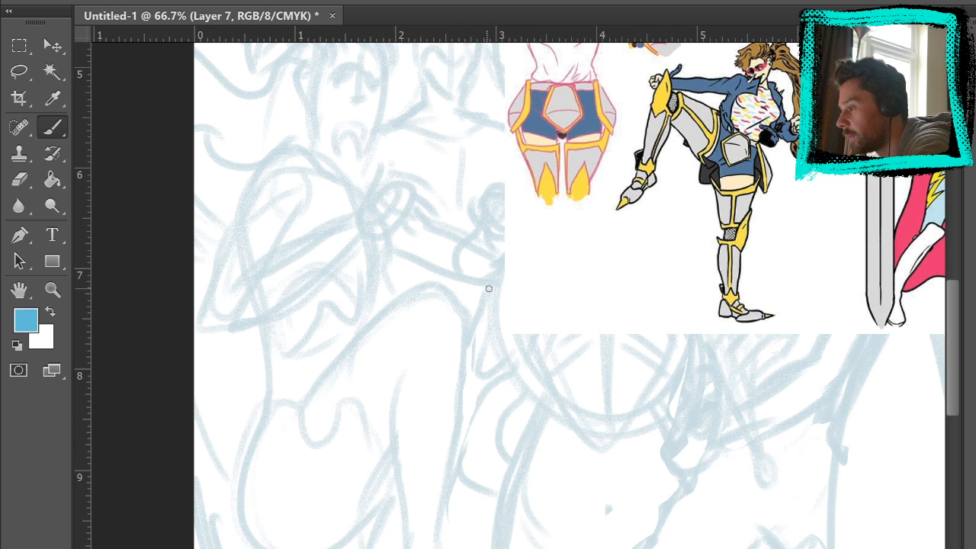
# Draw the tall pointed knee guard on the left figure's raised leg, with an arched, flared lower edge.
pyautogui.moveTo(427, 326); pyautogui.dragTo(454, 235)
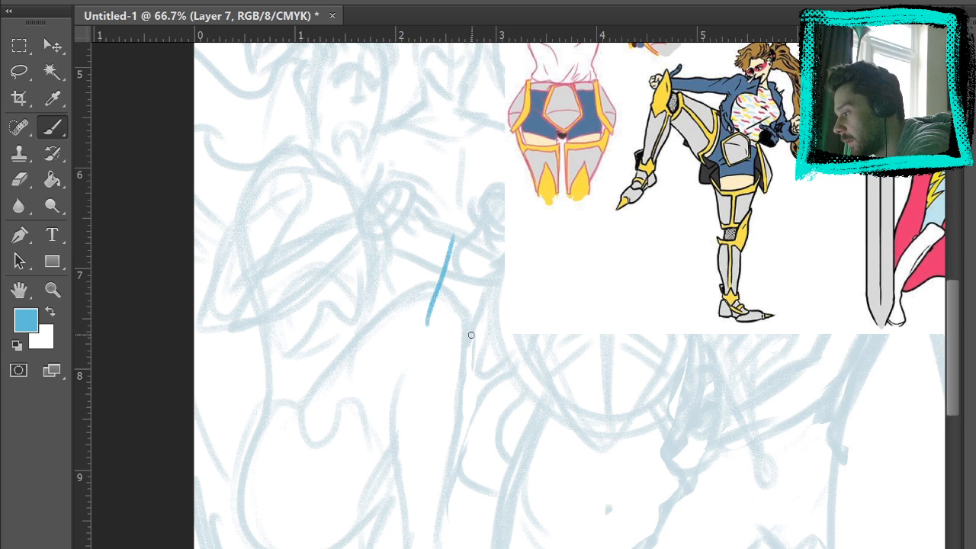
pyautogui.moveTo(470, 334)
pyautogui.mouseDown()
pyautogui.moveTo(463, 252)
pyautogui.moveTo(478, 326)
pyautogui.moveTo(466, 365)
pyautogui.moveTo(454, 387)
pyautogui.moveTo(407, 375)
pyautogui.mouseUp()
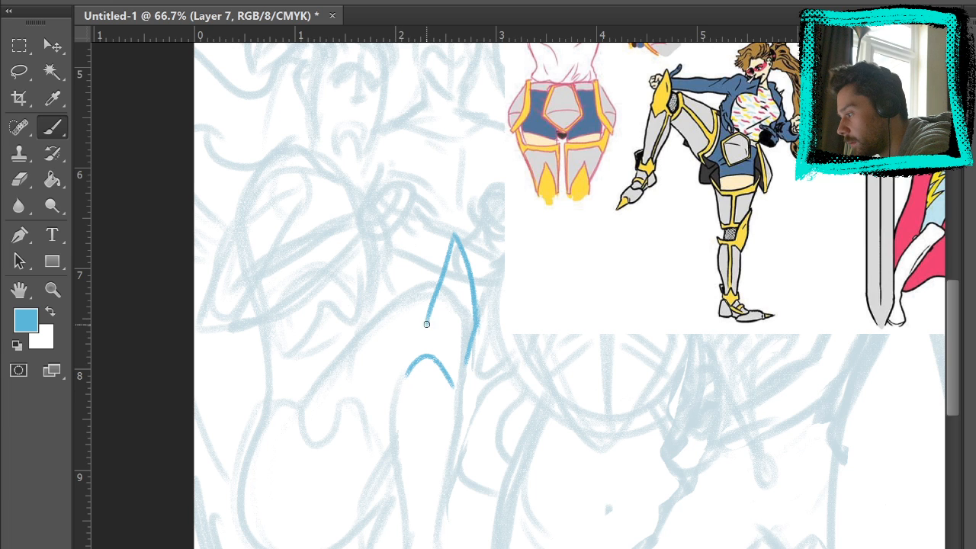
pyautogui.moveTo(426, 325); pyautogui.dragTo(393, 376)
pyautogui.moveTo(476, 331)
pyautogui.mouseDown()
pyautogui.moveTo(482, 369)
pyautogui.moveTo(459, 388)
pyautogui.moveTo(499, 375)
pyautogui.moveTo(484, 305)
pyautogui.mouseUp()
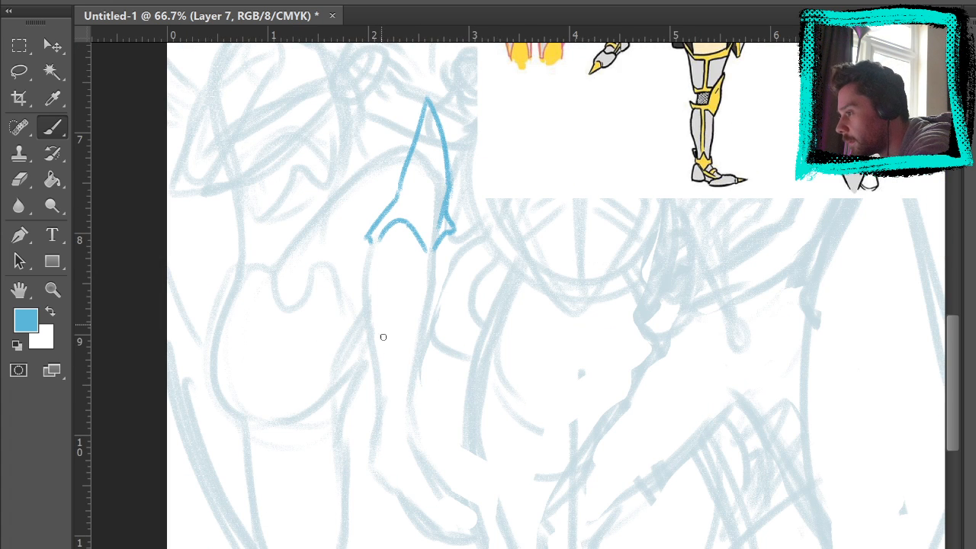
# Outline both sides of the armoured shin from the knee guard down to the ankle.
pyautogui.moveTo(368, 241)
pyautogui.mouseDown()
pyautogui.moveTo(374, 370)
pyautogui.moveTo(362, 429)
pyautogui.mouseUp()
pyautogui.hotkey('ctrl', 'z')
pyautogui.moveTo(369, 241); pyautogui.dragTo(372, 434)
pyautogui.hotkey('ctrl', 'z')
pyautogui.moveTo(372, 243)
pyautogui.mouseDown()
pyautogui.moveTo(382, 437)
pyautogui.moveTo(418, 427)
pyautogui.moveTo(414, 391)
pyautogui.moveTo(451, 236)
pyautogui.moveTo(417, 393)
pyautogui.mouseUp()
pyautogui.hotkey('ctrl', 'z')
pyautogui.moveTo(429, 309); pyautogui.dragTo(406, 430)
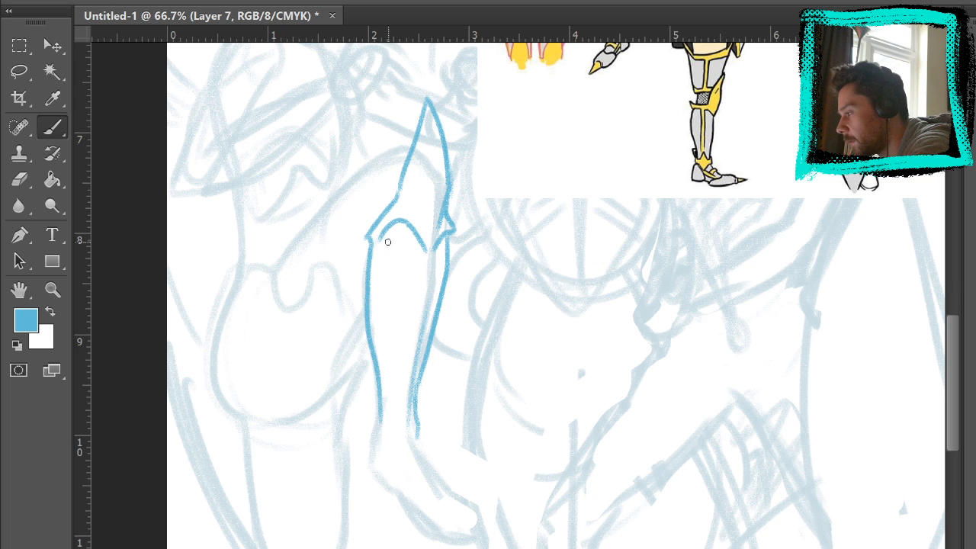
# Add inner trim lines down the left side of the shin armour.
pyautogui.moveTo(381, 238); pyautogui.dragTo(392, 420)
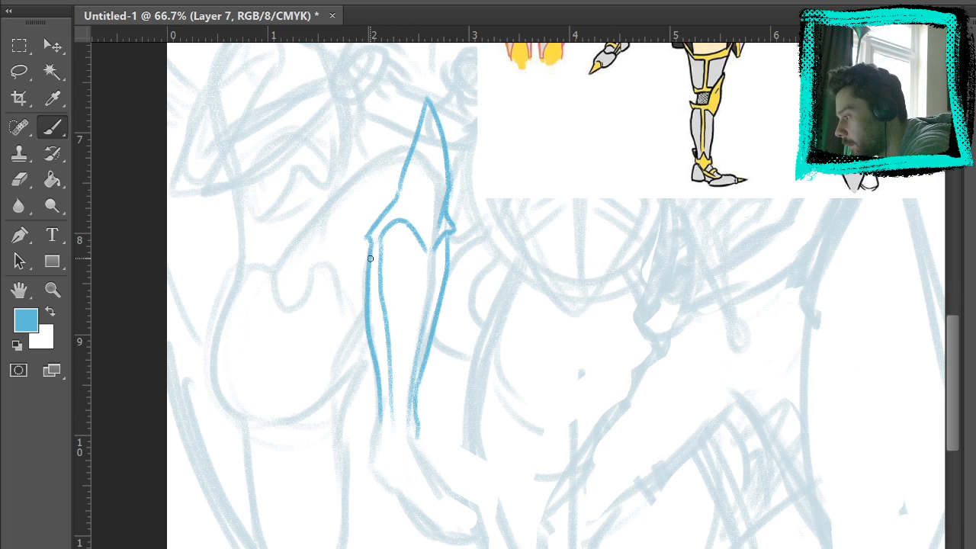
pyautogui.moveTo(370, 259); pyautogui.dragTo(380, 366)
pyautogui.hotkey('ctrl', 'z')
pyautogui.moveTo(371, 290); pyautogui.dragTo(386, 428)
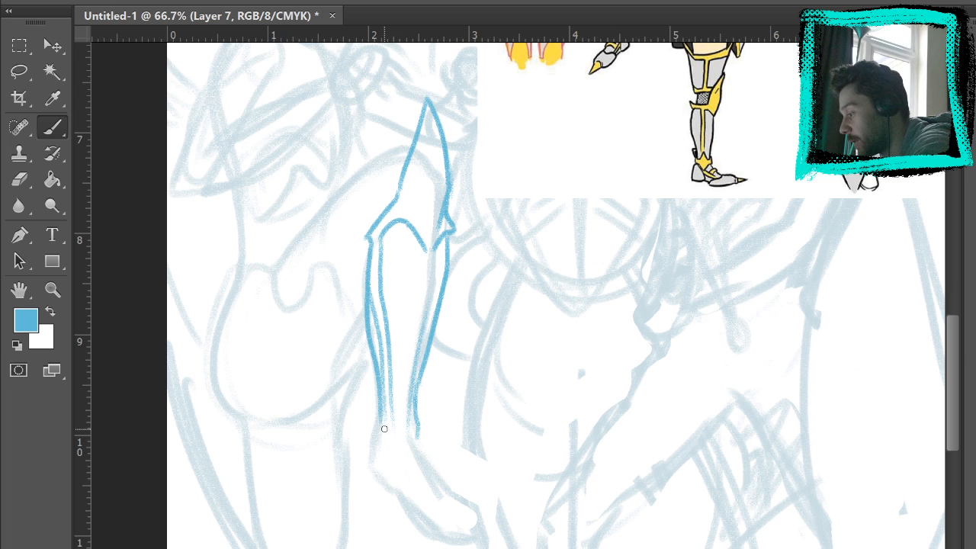
# Draw the pointed, star-like ankle guard at the base of the shin and shade the angular block beside the ankle.
pyautogui.moveTo(386, 400)
pyautogui.mouseDown()
pyautogui.moveTo(381, 427)
pyautogui.moveTo(396, 438)
pyautogui.mouseUp()
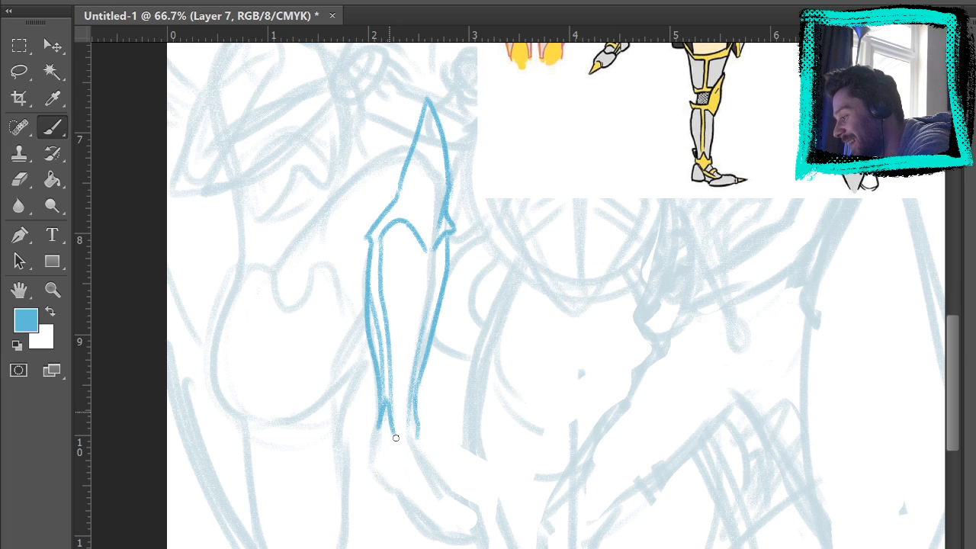
pyautogui.moveTo(385, 403); pyautogui.dragTo(373, 432)
pyautogui.moveTo(385, 404)
pyautogui.mouseDown()
pyautogui.moveTo(396, 438)
pyautogui.moveTo(417, 437)
pyautogui.moveTo(383, 463)
pyautogui.moveTo(369, 425)
pyautogui.mouseUp()
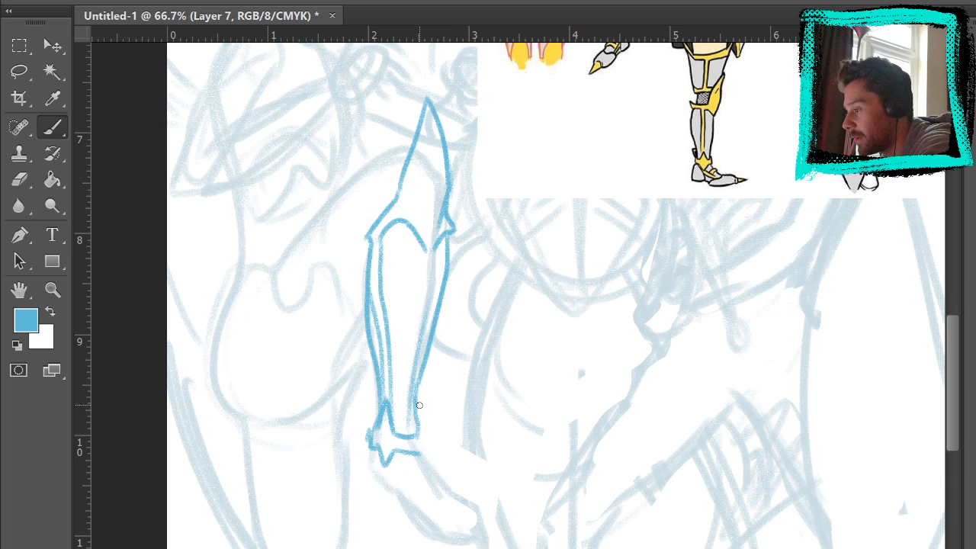
pyautogui.moveTo(416, 401)
pyautogui.mouseDown()
pyautogui.moveTo(443, 404)
pyautogui.moveTo(434, 463)
pyautogui.mouseUp()
pyautogui.moveTo(421, 413)
pyautogui.mouseDown()
pyautogui.moveTo(421, 455)
pyautogui.moveTo(431, 438)
pyautogui.moveTo(436, 447)
pyautogui.moveTo(428, 415)
pyautogui.moveTo(444, 427)
pyautogui.moveTo(425, 411)
pyautogui.mouseUp()
pyautogui.moveTo(428, 404); pyautogui.dragTo(437, 420)
pyautogui.moveTo(443, 409)
pyautogui.mouseDown()
pyautogui.moveTo(441, 432)
pyautogui.moveTo(419, 408)
pyautogui.moveTo(430, 412)
pyautogui.mouseUp()
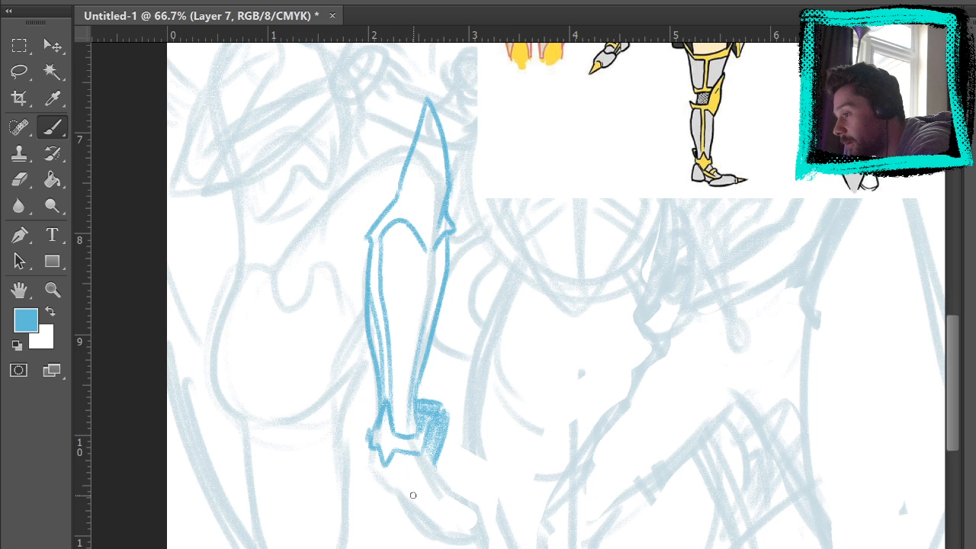
# Draw the left figure's armoured foot below the ankle guard, with a heel plate, curved instep bands and a rounded toe ending in a spike.
pyautogui.moveTo(381, 451)
pyautogui.mouseDown()
pyautogui.moveTo(389, 486)
pyautogui.moveTo(370, 454)
pyautogui.moveTo(363, 483)
pyautogui.moveTo(412, 517)
pyautogui.moveTo(470, 497)
pyautogui.moveTo(488, 523)
pyautogui.moveTo(479, 543)
pyautogui.moveTo(534, 548)
pyautogui.mouseUp()
pyautogui.hotkey('ctrl', 'z')
pyautogui.moveTo(411, 525); pyautogui.dragTo(482, 544)
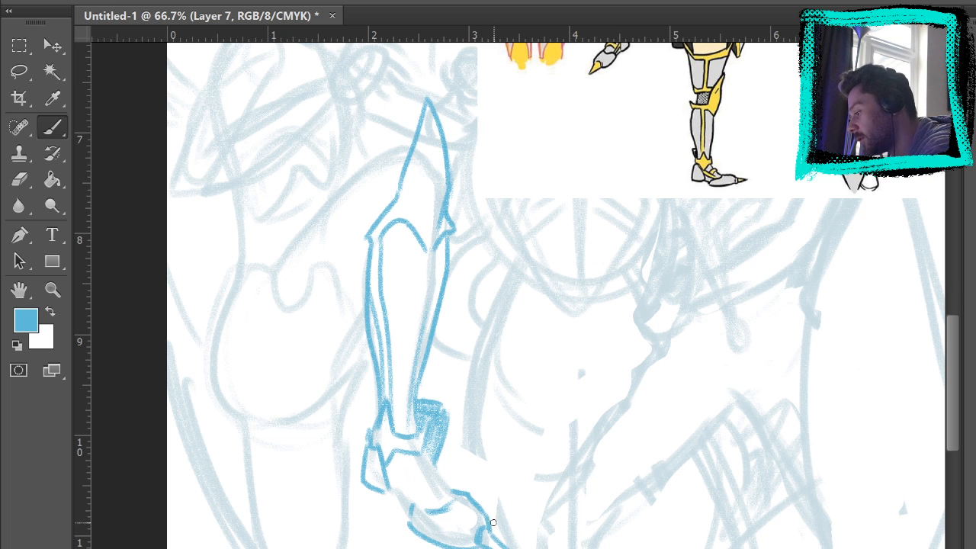
pyautogui.moveTo(390, 496); pyautogui.dragTo(408, 513)
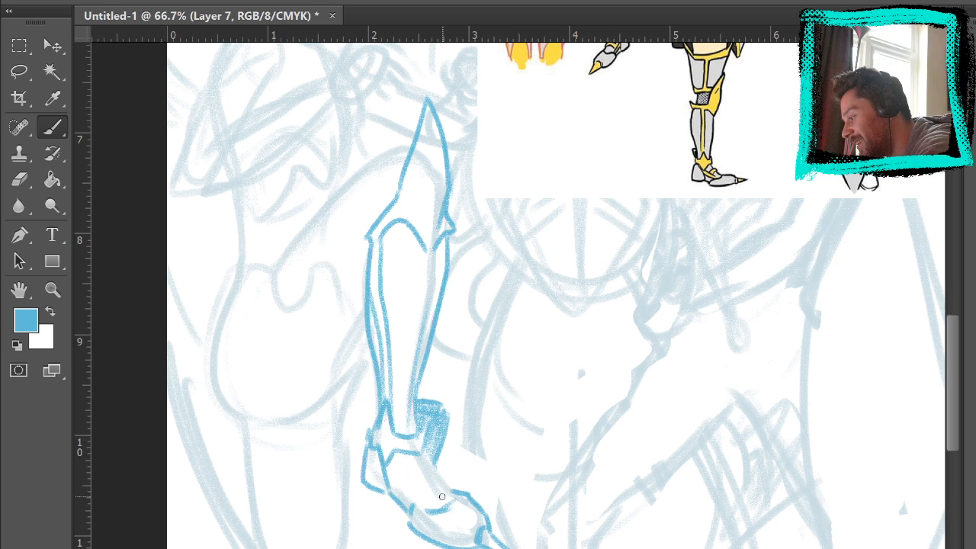
pyautogui.moveTo(388, 466)
pyautogui.mouseDown()
pyautogui.moveTo(435, 501)
pyautogui.moveTo(416, 501)
pyautogui.moveTo(425, 482)
pyautogui.moveTo(449, 498)
pyautogui.moveTo(410, 484)
pyautogui.moveTo(444, 479)
pyautogui.mouseUp()
pyautogui.hotkey('ctrl', 'z')
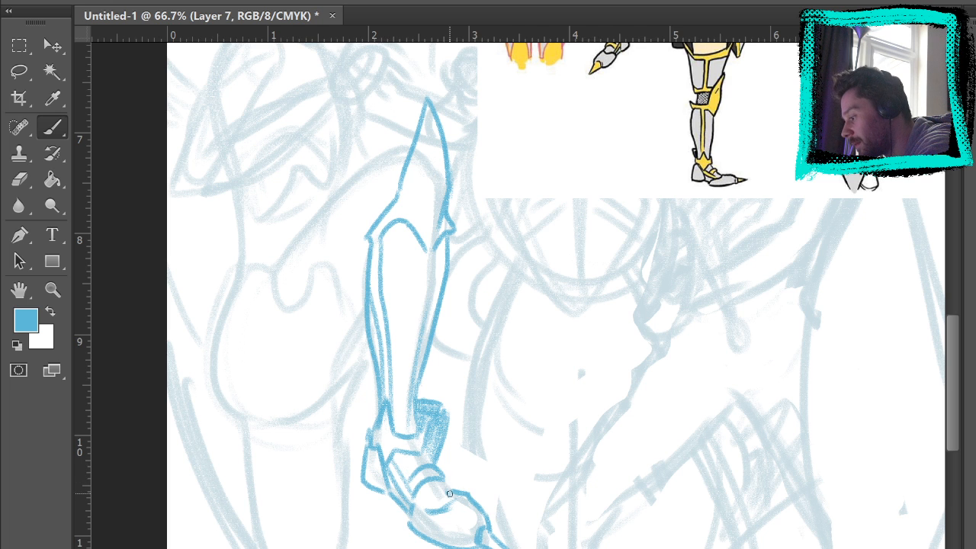
# Draw a curved, double-lined rim beside the knee guard where the thigh armour meets the raised knee.
pyautogui.moveTo(608, 269)
pyautogui.mouseDown()
pyautogui.moveTo(600, 242)
pyautogui.moveTo(552, 279)
pyautogui.mouseUp()
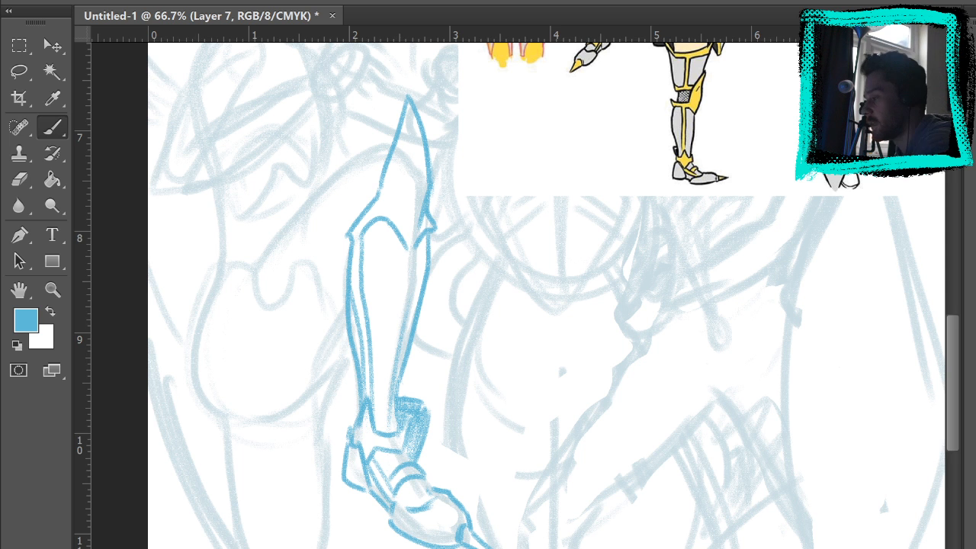
pyautogui.moveTo(462, 277)
pyautogui.mouseDown()
pyautogui.moveTo(468, 308)
pyautogui.moveTo(517, 333)
pyautogui.moveTo(508, 327)
pyautogui.mouseUp()
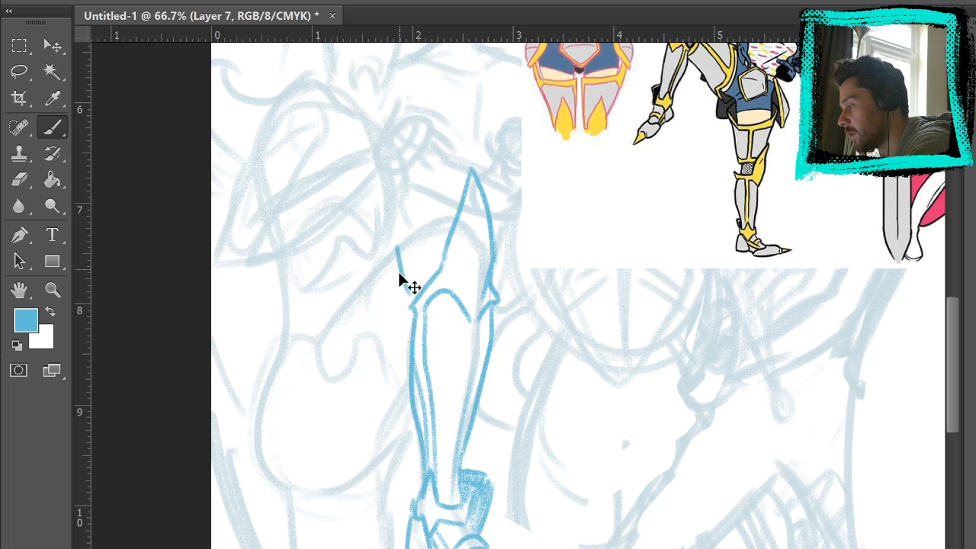
pyautogui.moveTo(397, 246)
pyautogui.mouseDown()
pyautogui.moveTo(391, 277)
pyautogui.moveTo(428, 331)
pyautogui.moveTo(410, 310)
pyautogui.moveTo(398, 248)
pyautogui.moveTo(425, 340)
pyautogui.moveTo(393, 277)
pyautogui.moveTo(414, 330)
pyautogui.mouseUp()
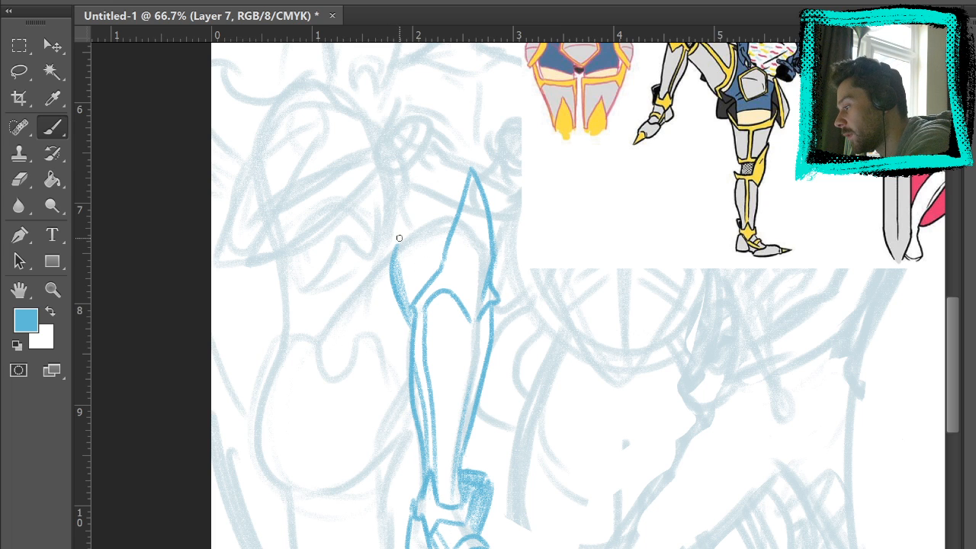
pyautogui.moveTo(399, 238); pyautogui.dragTo(381, 302)
pyautogui.moveTo(400, 239); pyautogui.dragTo(383, 310)
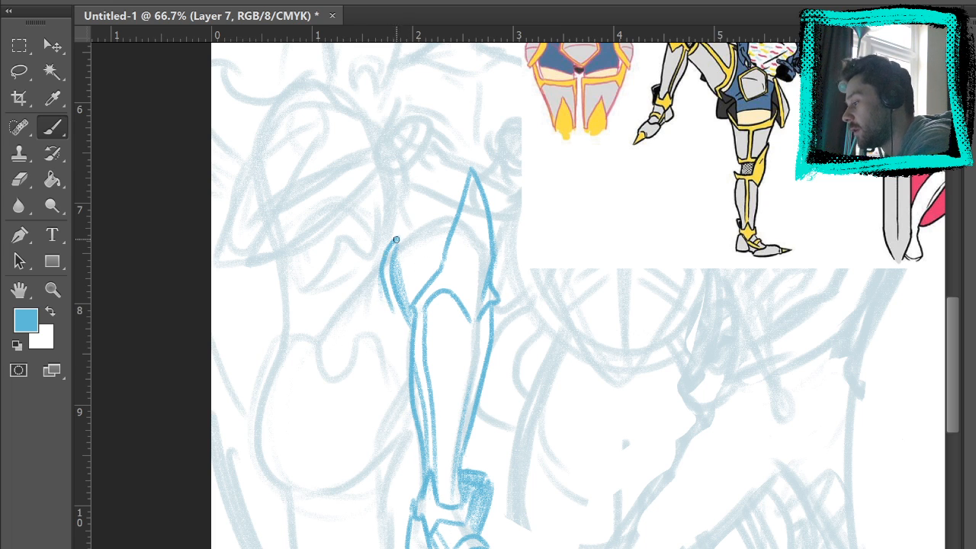
# Outline the raised thigh's armour from the knee-side rim back to a blunt hip end and along the underside to the shin.
pyautogui.moveTo(387, 257); pyautogui.dragTo(328, 322)
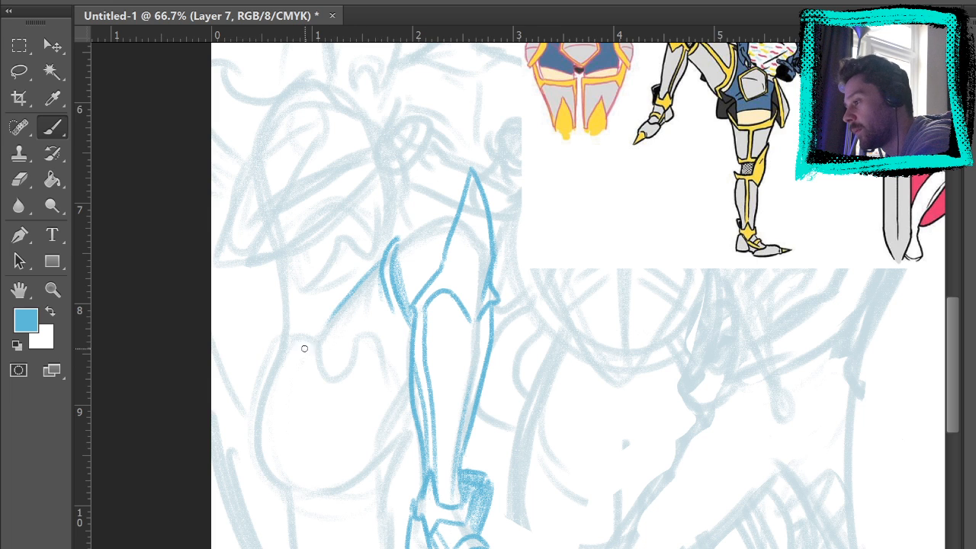
pyautogui.moveTo(514, 257)
pyautogui.mouseDown()
pyautogui.moveTo(463, 426)
pyautogui.moveTo(504, 321)
pyautogui.moveTo(527, 206)
pyautogui.mouseUp()
pyautogui.moveTo(385, 304)
pyautogui.mouseDown()
pyautogui.moveTo(260, 400)
pyautogui.moveTo(331, 545)
pyautogui.mouseUp()
pyautogui.hotkey('ctrl', 'z')
pyautogui.moveTo(260, 400)
pyautogui.mouseDown()
pyautogui.moveTo(251, 447)
pyautogui.moveTo(276, 518)
pyautogui.mouseUp()
pyautogui.hotkey('ctrl', 'z')
pyautogui.moveTo(259, 402)
pyautogui.mouseDown()
pyautogui.moveTo(262, 527)
pyautogui.moveTo(363, 538)
pyautogui.moveTo(418, 448)
pyautogui.mouseUp()
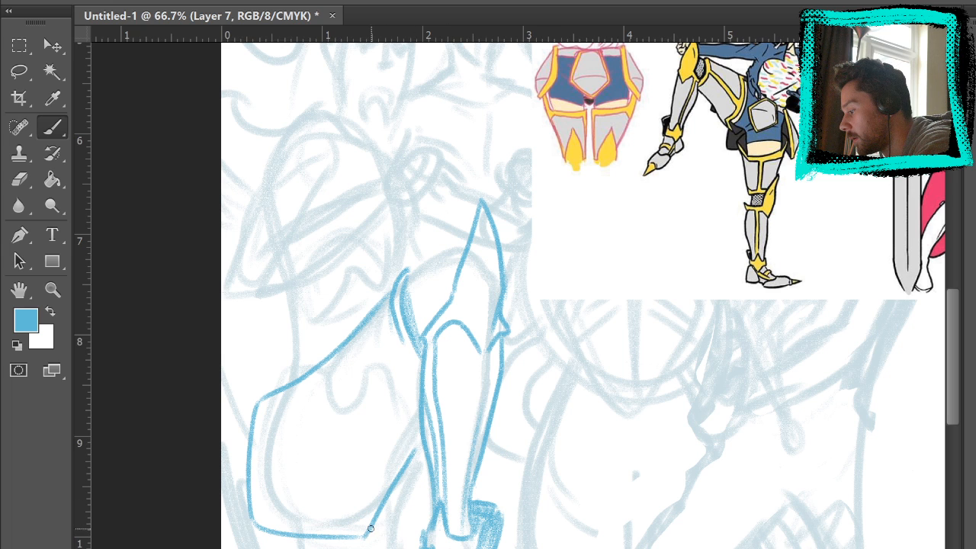
pyautogui.hotkey('ctrl', 'z')
pyautogui.moveTo(362, 536); pyautogui.dragTo(420, 433)
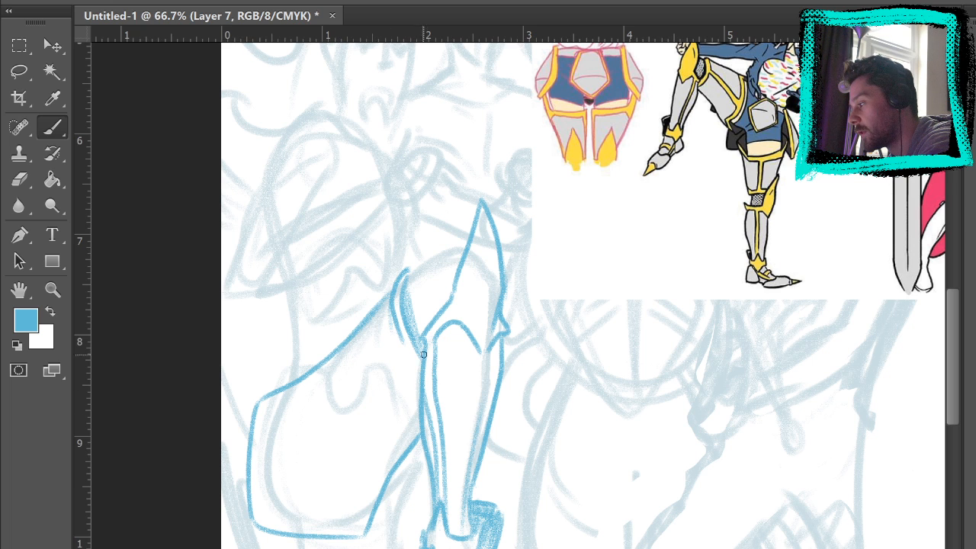
# Thicken the curved knee-side rim and add a stepped inner trim line with light hatching inside the thigh armour.
pyautogui.moveTo(405, 274); pyautogui.dragTo(415, 371)
pyautogui.moveTo(397, 323)
pyautogui.mouseDown()
pyautogui.moveTo(418, 384)
pyautogui.moveTo(417, 367)
pyautogui.mouseUp()
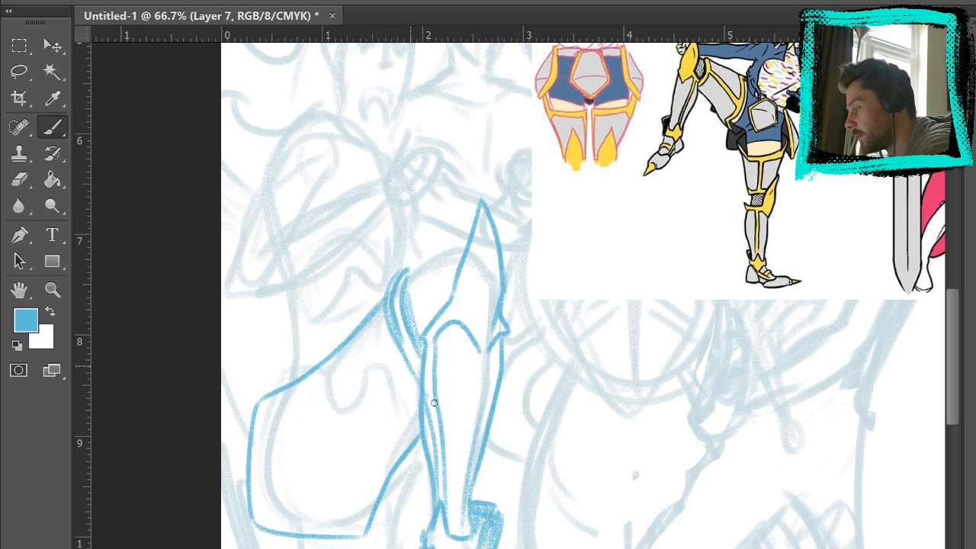
pyautogui.moveTo(269, 398)
pyautogui.mouseDown()
pyautogui.moveTo(269, 508)
pyautogui.moveTo(267, 496)
pyautogui.moveTo(289, 514)
pyautogui.moveTo(303, 490)
pyautogui.moveTo(300, 518)
pyautogui.moveTo(384, 527)
pyautogui.mouseUp()
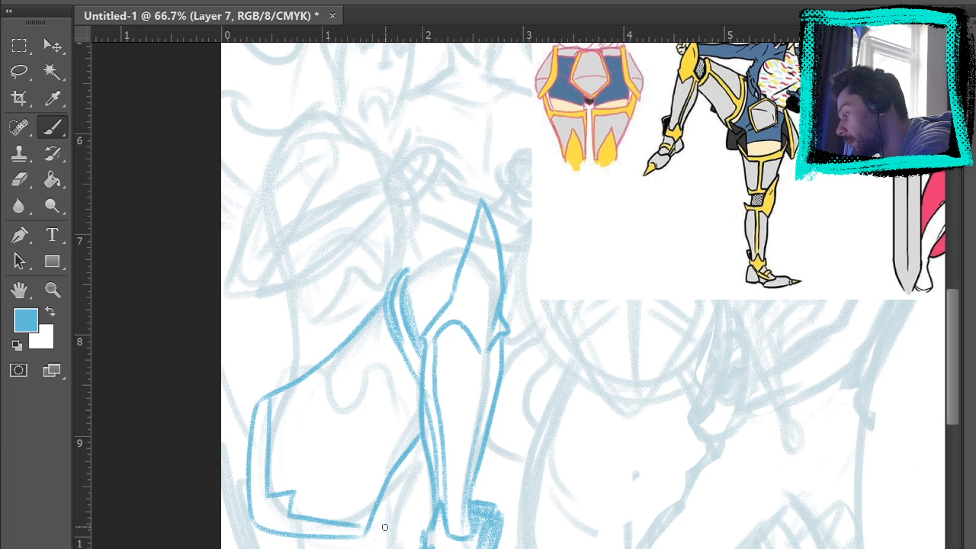
pyautogui.moveTo(363, 429)
pyautogui.mouseDown()
pyautogui.moveTo(341, 491)
pyautogui.moveTo(356, 465)
pyautogui.moveTo(373, 468)
pyautogui.mouseUp()
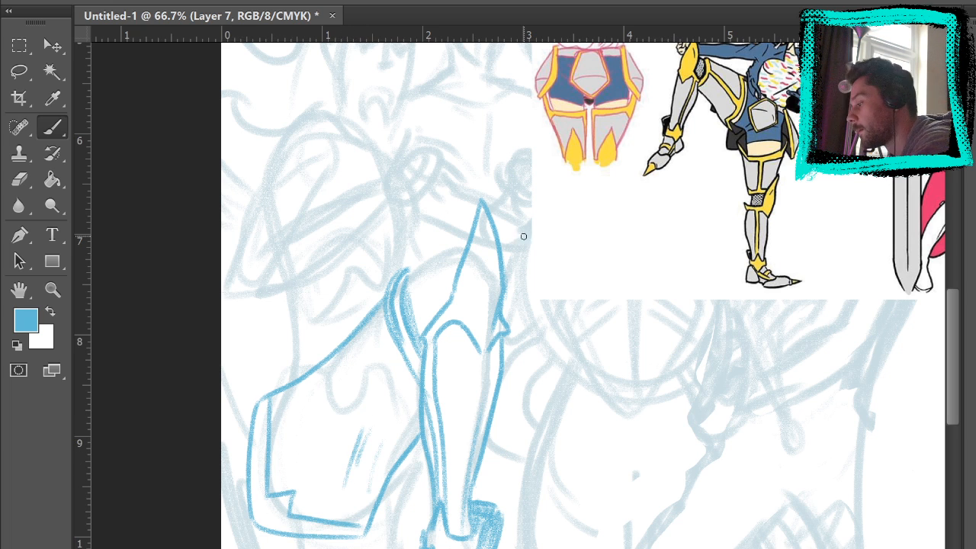
# Erase the curved rim between the thigh armour and the knee guard.
pyautogui.moveTo(724, 487)
pyautogui.mouseDown()
pyautogui.moveTo(721, 432)
pyautogui.moveTo(743, 303)
pyautogui.mouseUp()
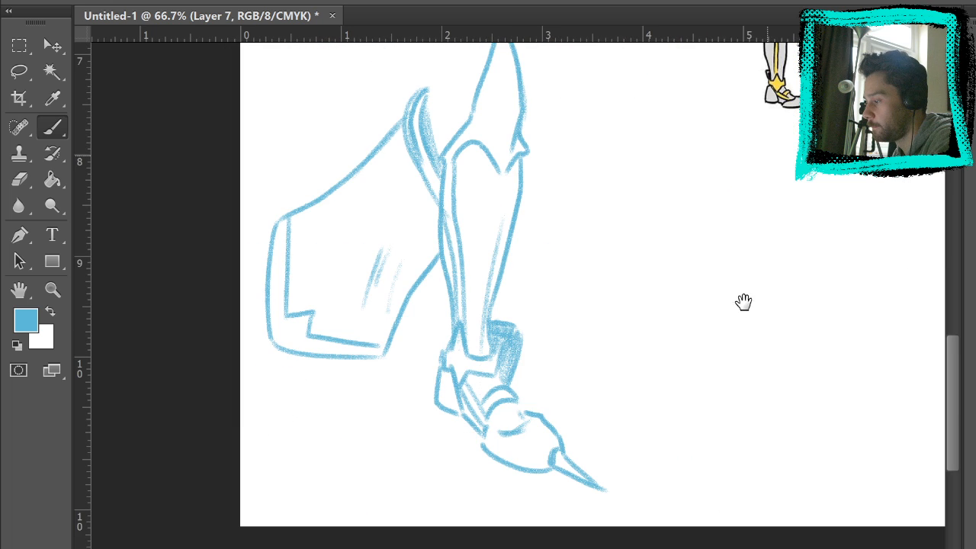
pyautogui.moveTo(659, 186); pyautogui.dragTo(678, 384)
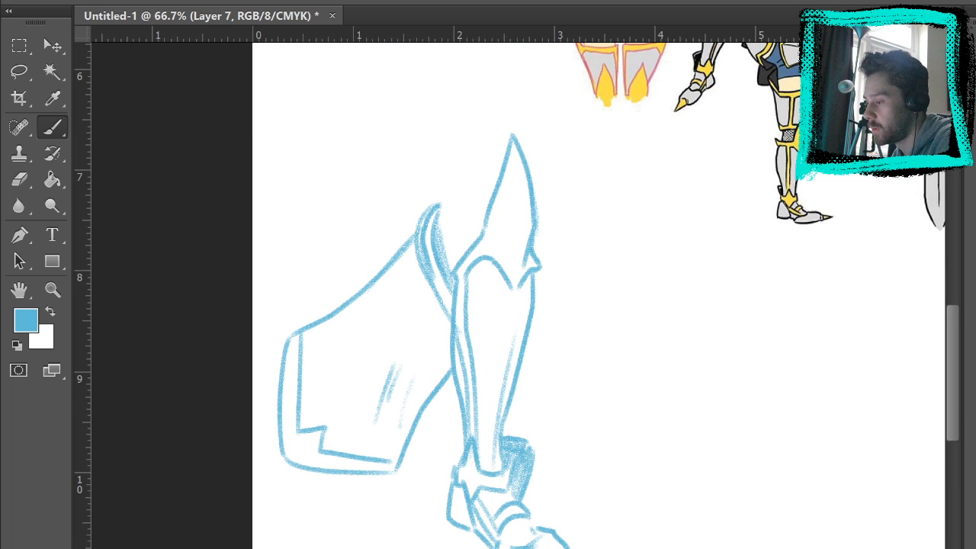
pyautogui.click(19, 179)
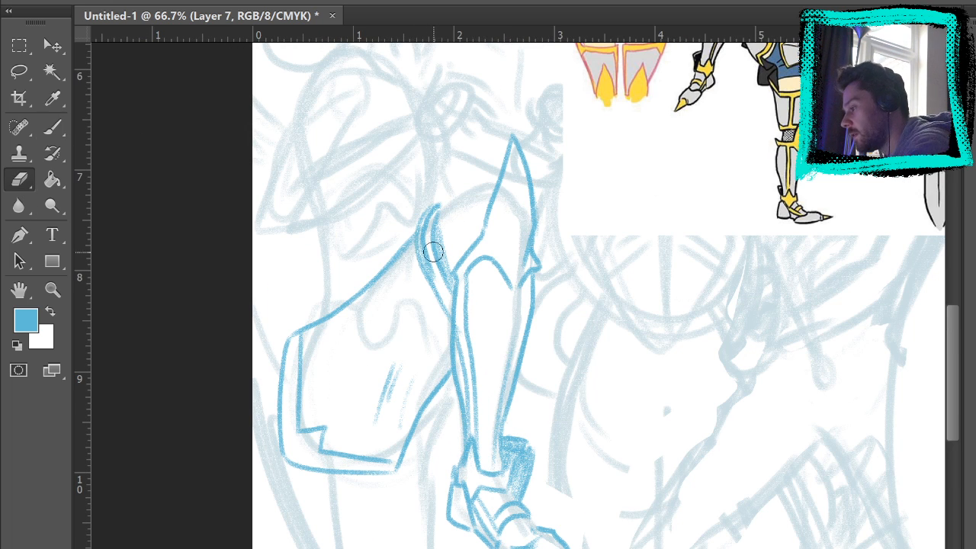
pyautogui.moveTo(432, 252)
pyautogui.mouseDown()
pyautogui.moveTo(437, 312)
pyautogui.moveTo(416, 282)
pyautogui.moveTo(338, 224)
pyautogui.mouseUp()
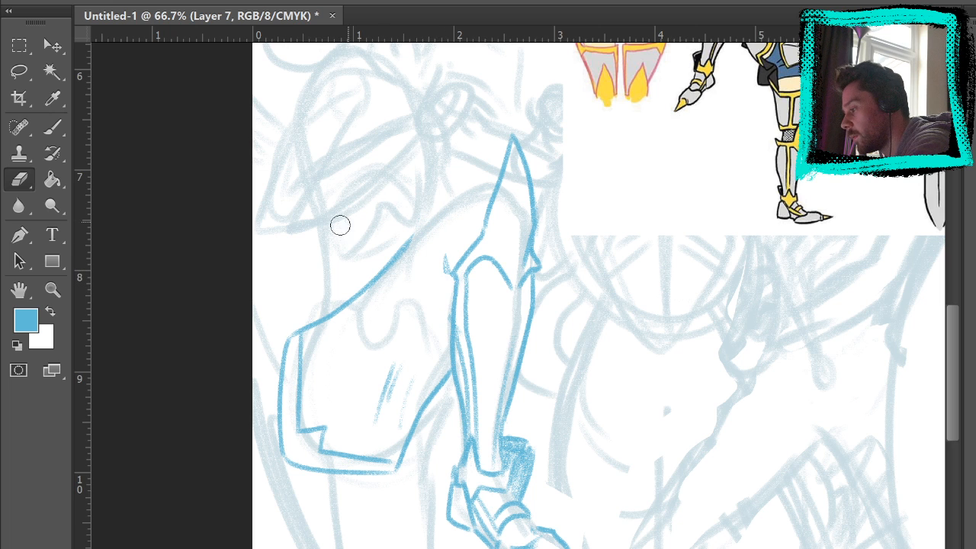
# Try a cylinder construction over the raised thigh, with straight sides, elliptical ends and curved cross-contours.
pyautogui.click(52, 128)
pyautogui.moveTo(339, 331); pyautogui.dragTo(434, 182)
pyautogui.moveTo(378, 416); pyautogui.dragTo(512, 309)
pyautogui.moveTo(338, 342); pyautogui.dragTo(385, 412)
pyautogui.moveTo(380, 365); pyautogui.dragTo(382, 378)
pyautogui.moveTo(442, 199)
pyautogui.mouseDown()
pyautogui.moveTo(421, 228)
pyautogui.moveTo(424, 369)
pyautogui.mouseUp()
pyautogui.moveTo(372, 256); pyautogui.dragTo(416, 385)
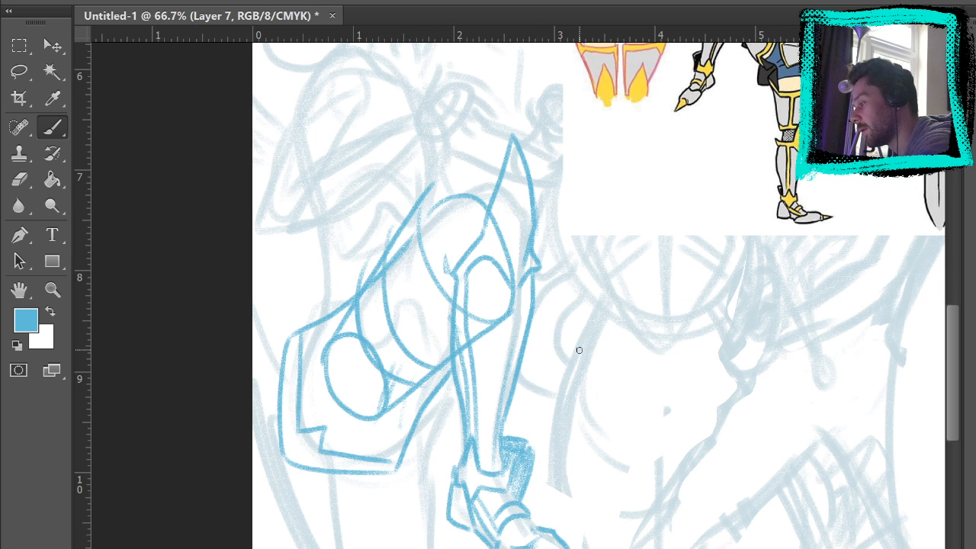
pyautogui.hotkey('ctrl', 'alt', 'z')
pyautogui.hotkey('ctrl', 'alt', 'z')
pyautogui.hotkey('ctrl', 'alt', 'z')
pyautogui.hotkey('ctrl', 'alt', 'z')
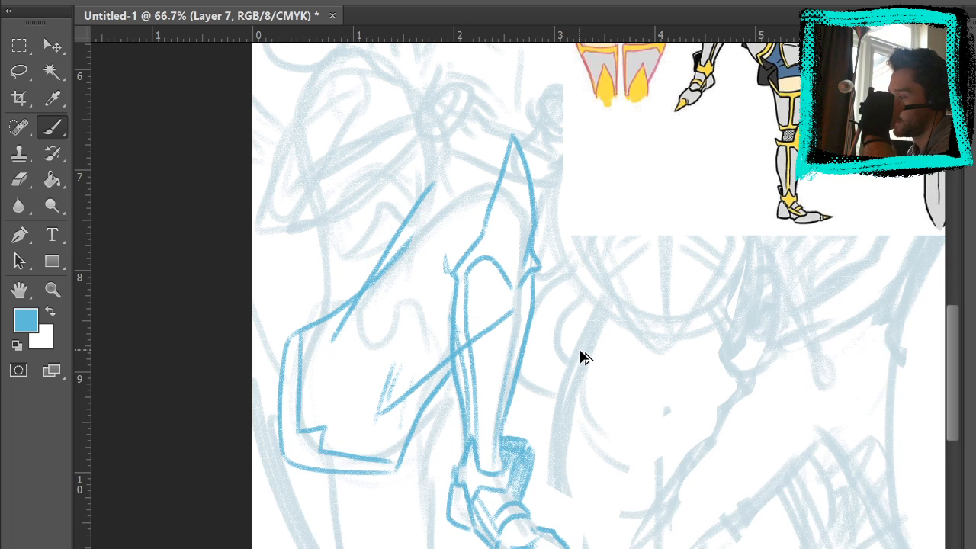
pyautogui.hotkey('ctrl', 'alt', 'z')
pyautogui.hotkey('ctrl', 'alt', 'z')
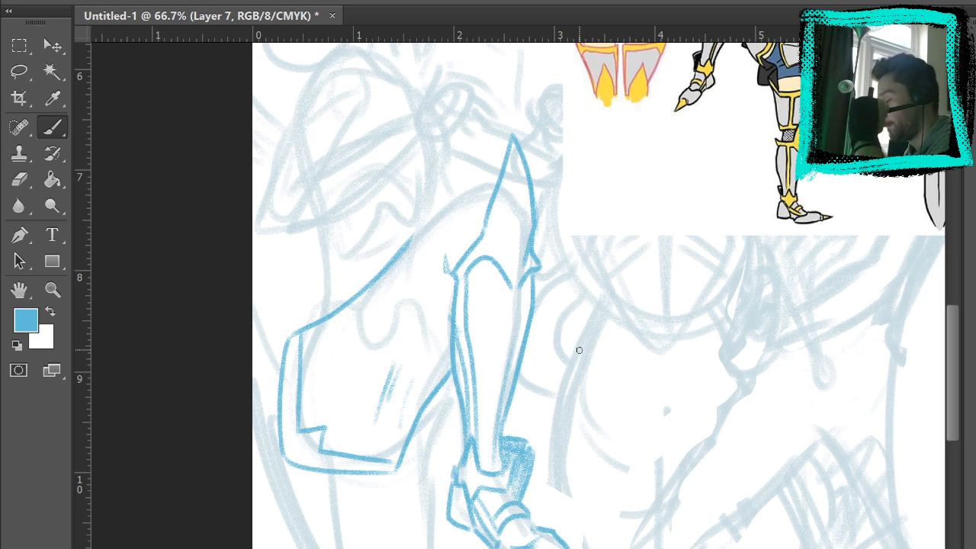
# Redraw the thigh armour's knee-side rim as a rounded, curved band with a closed upper tip and shading along its inner edge.
pyautogui.moveTo(422, 228); pyautogui.dragTo(449, 309)
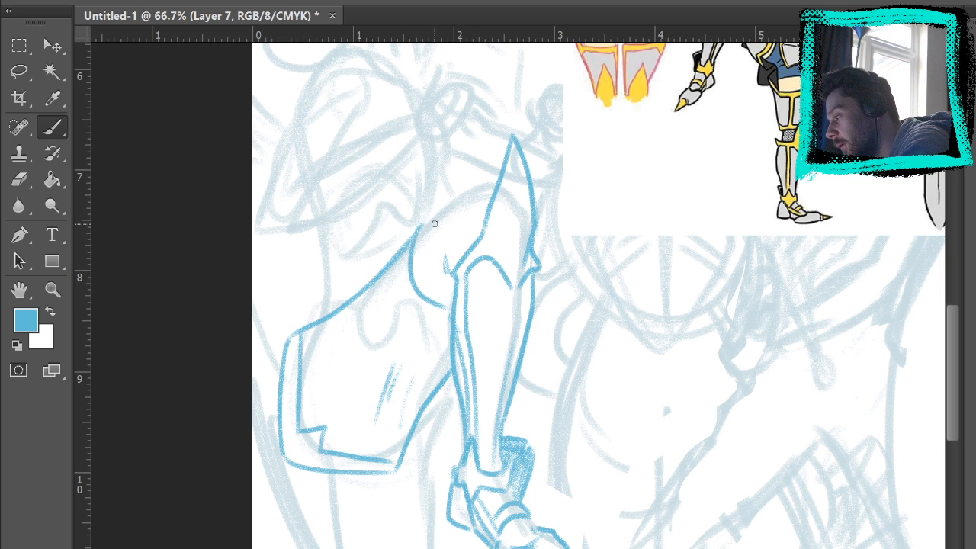
pyautogui.hotkey('ctrl', 'z')
pyautogui.moveTo(432, 222); pyautogui.dragTo(451, 311)
pyautogui.moveTo(425, 227); pyautogui.dragTo(456, 336)
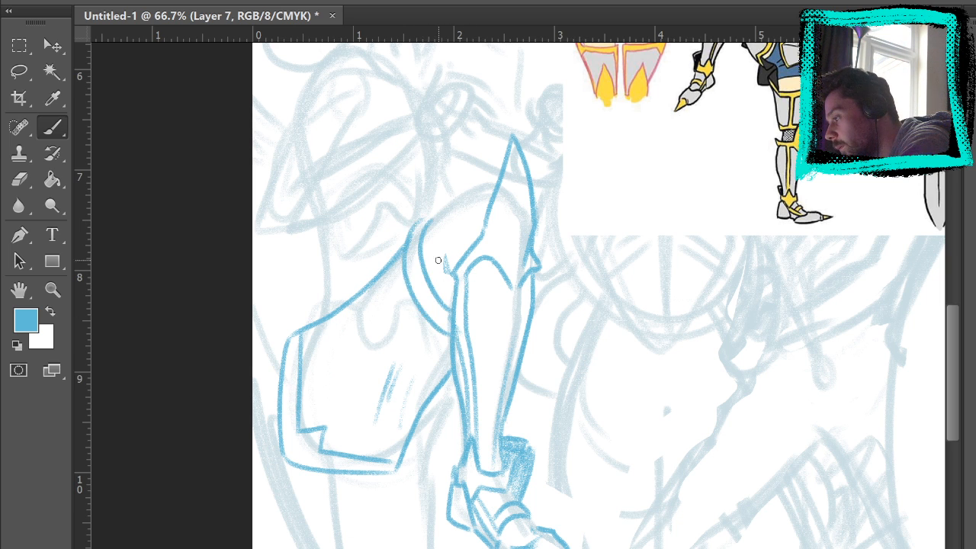
pyautogui.moveTo(411, 232)
pyautogui.mouseDown()
pyautogui.moveTo(432, 217)
pyautogui.moveTo(455, 312)
pyautogui.mouseUp()
pyautogui.moveTo(426, 257); pyautogui.dragTo(451, 306)
pyautogui.moveTo(435, 270); pyautogui.dragTo(450, 295)
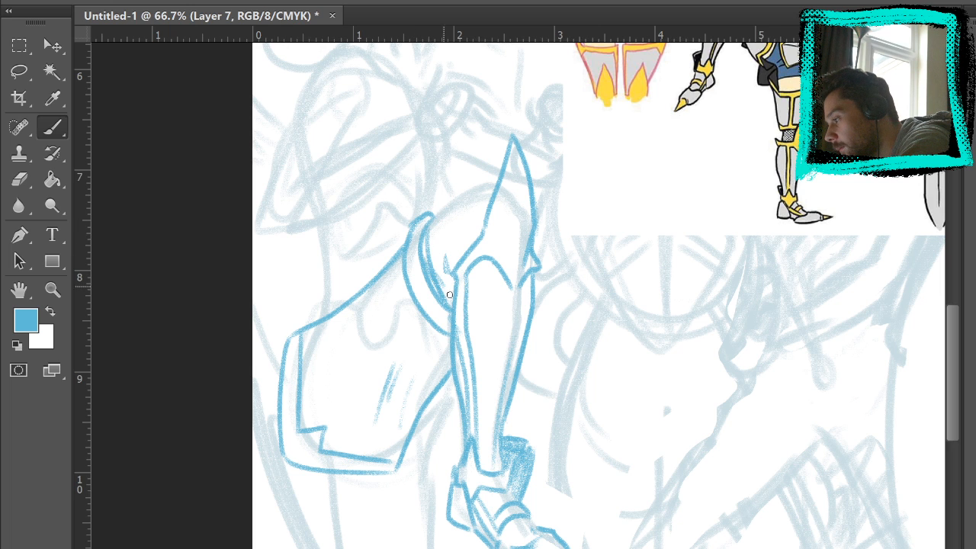
# Try a curved cross-contour on the thigh armour and a line running outward from its hip end, with the rough sketch hidden.
pyautogui.click(973, 488)
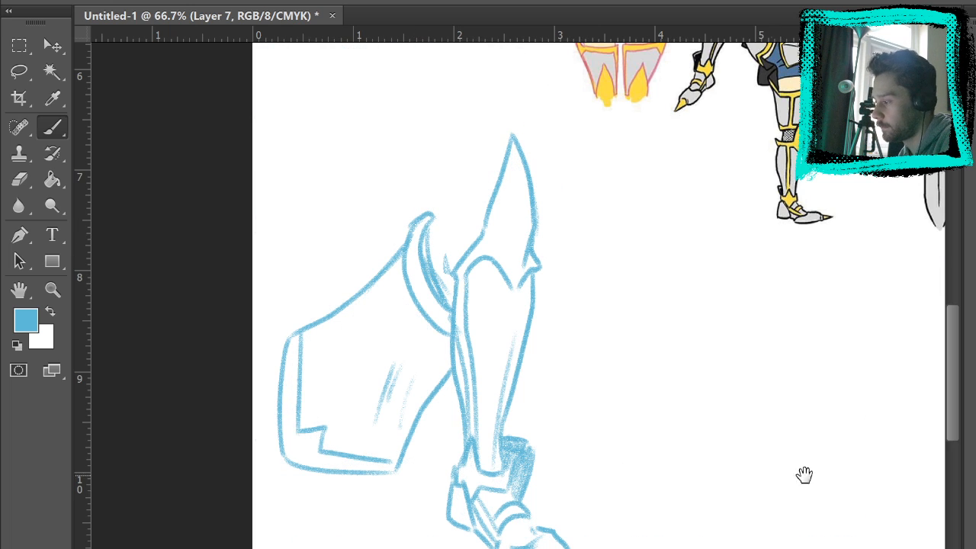
pyautogui.moveTo(686, 317); pyautogui.dragTo(697, 268)
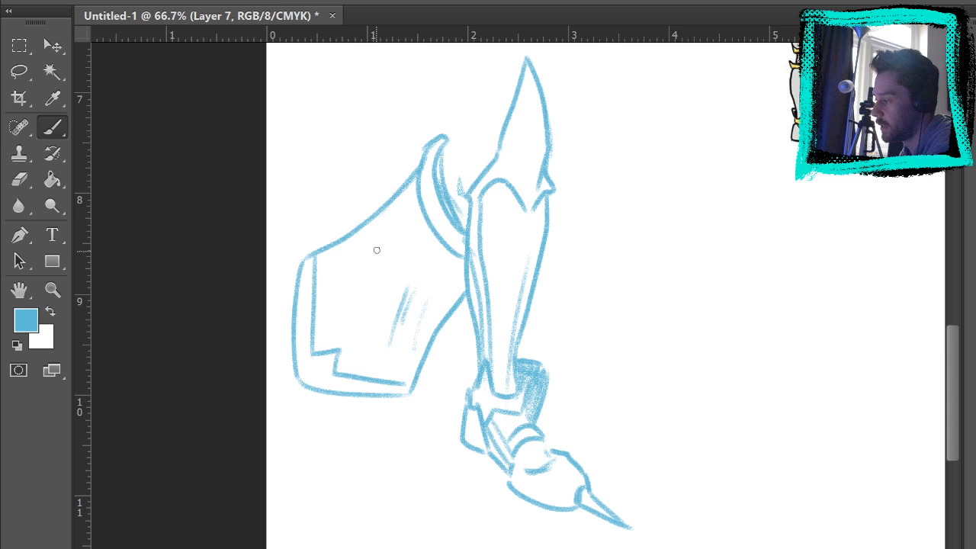
pyautogui.moveTo(341, 245); pyautogui.dragTo(429, 336)
pyautogui.moveTo(341, 245); pyautogui.dragTo(275, 247)
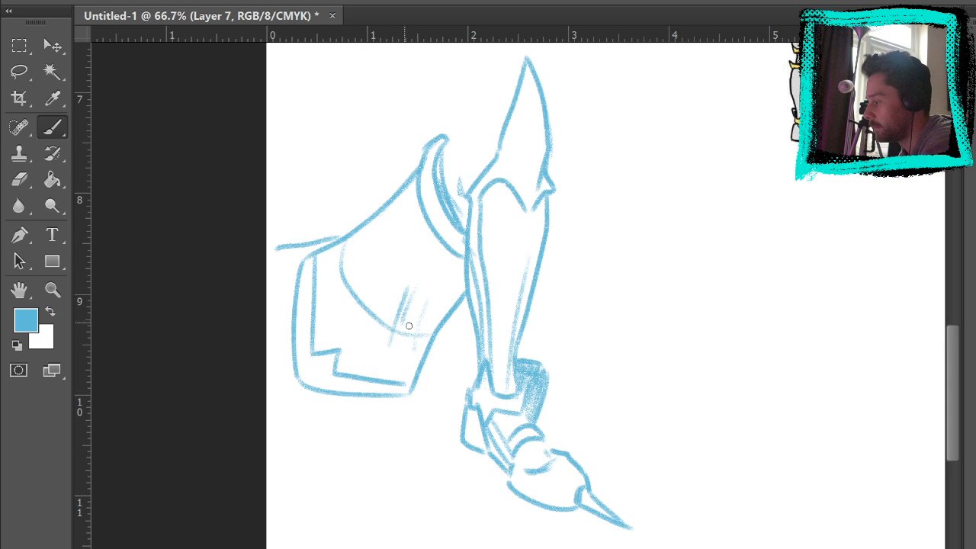
pyautogui.hotkey('ctrl', 'alt', 'z')
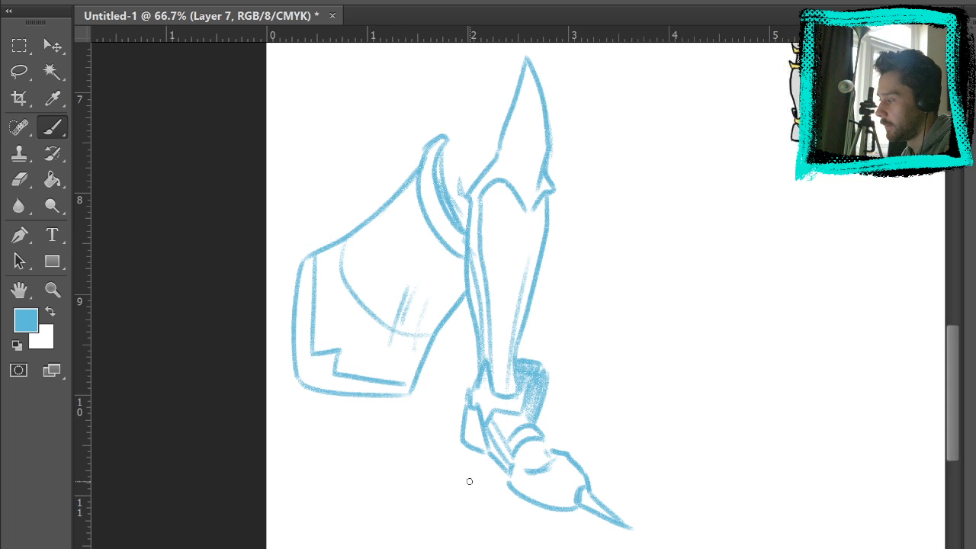
pyautogui.moveTo(539, 357); pyautogui.dragTo(544, 442)
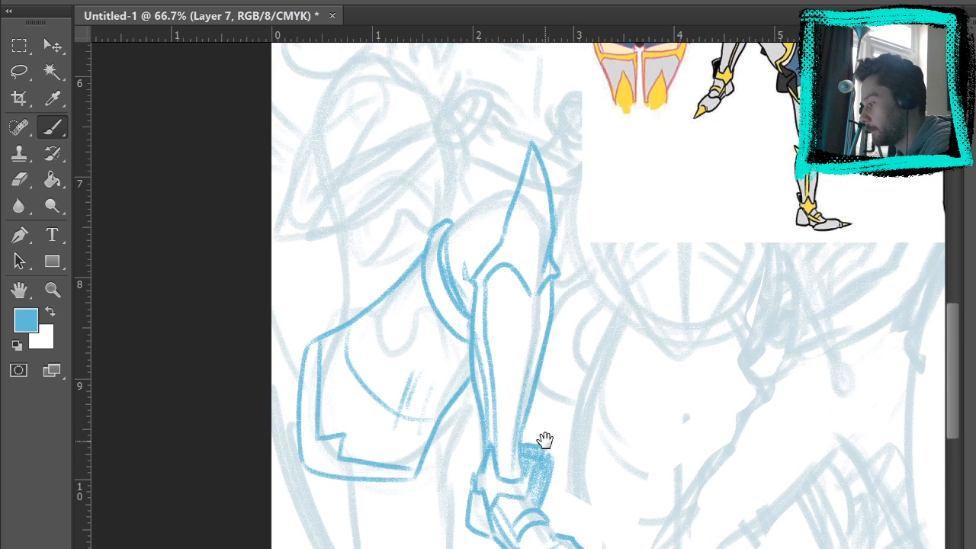
pyautogui.hotkey('ctrl', 'alt', 'z')
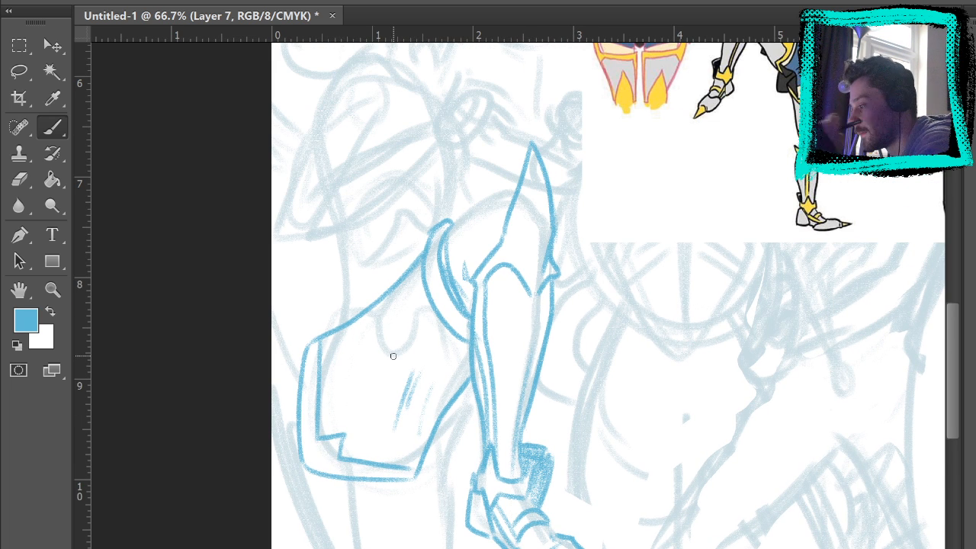
# Add a short waist line rising from the thigh armour's upper edge near the hip.
pyautogui.moveTo(340, 330); pyautogui.dragTo(346, 300)
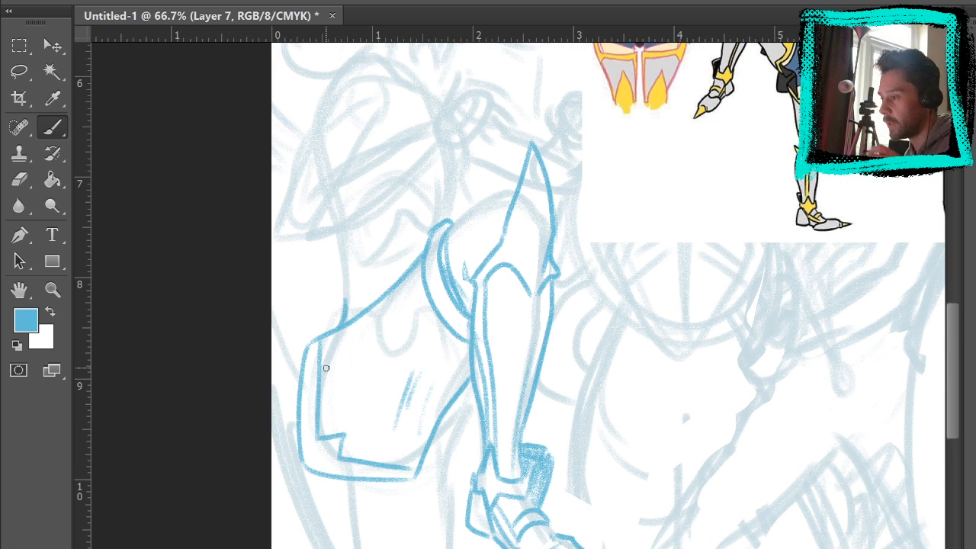
pyautogui.moveTo(528, 370); pyautogui.dragTo(521, 481)
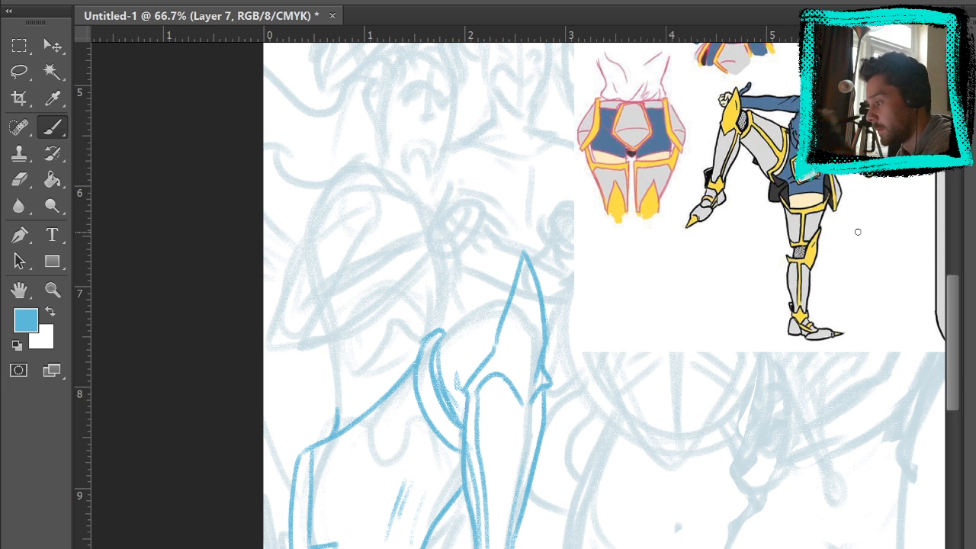
pyautogui.moveTo(591, 369); pyautogui.dragTo(630, 190)
# Draw the curved piece behind the shin, between the thigh armour's underside and the ankle, with a short arched cross line.
pyautogui.moveTo(549, 363)
pyautogui.mouseDown()
pyautogui.moveTo(556, 418)
pyautogui.moveTo(544, 374)
pyautogui.mouseUp()
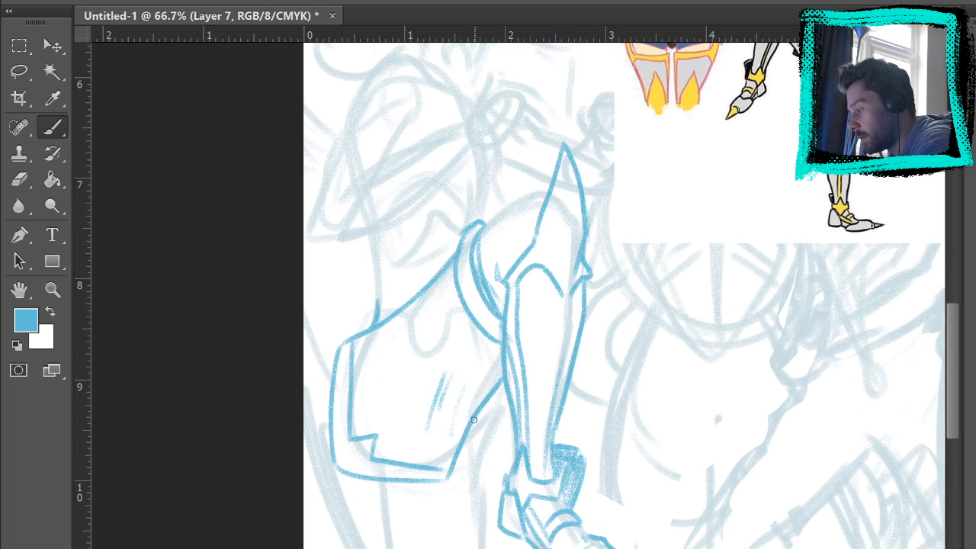
pyautogui.moveTo(474, 419)
pyautogui.mouseDown()
pyautogui.moveTo(466, 445)
pyautogui.moveTo(495, 533)
pyautogui.mouseUp()
pyautogui.moveTo(502, 385)
pyautogui.mouseDown()
pyautogui.moveTo(517, 411)
pyautogui.moveTo(475, 445)
pyautogui.moveTo(498, 509)
pyautogui.mouseUp()
pyautogui.moveTo(479, 448); pyautogui.dragTo(513, 427)
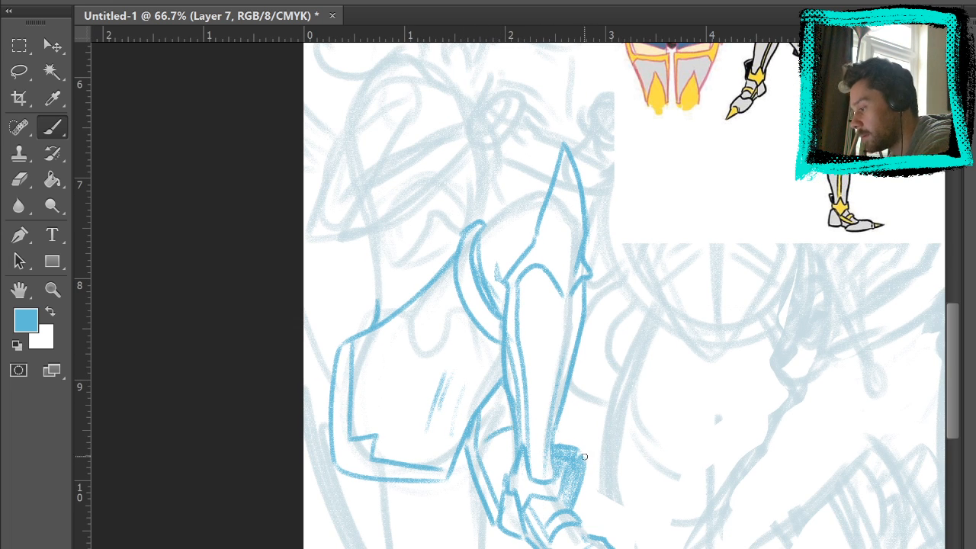
# Draw the standing leg's thigh armour below the raised thigh, with two side edges, a double centre strip and a curved lower band.
pyautogui.moveTo(648, 420); pyautogui.dragTo(652, 393)
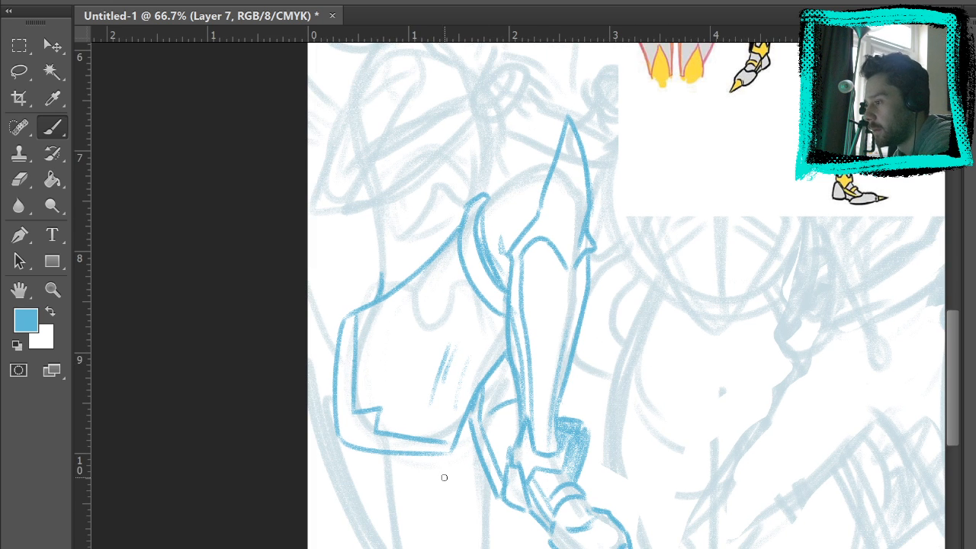
pyautogui.moveTo(383, 463); pyautogui.dragTo(391, 548)
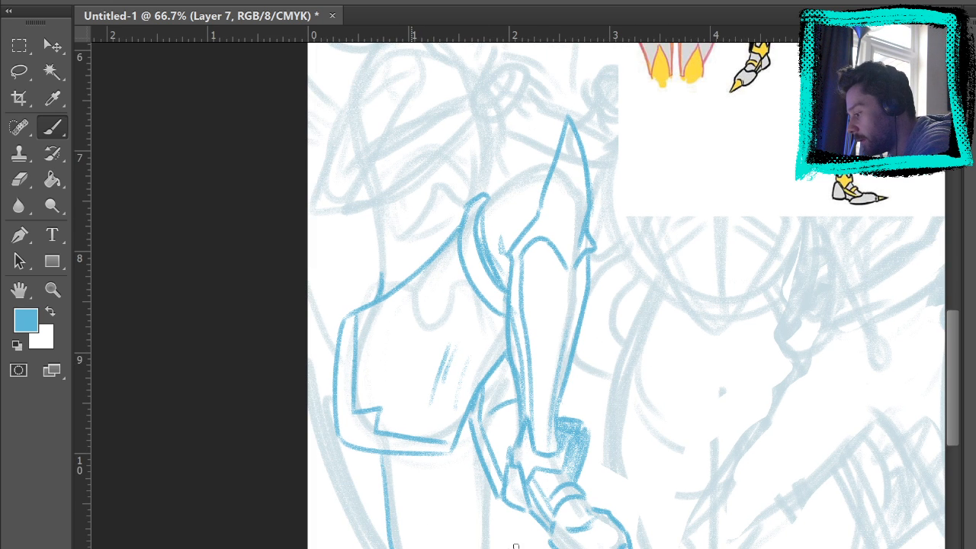
pyautogui.moveTo(496, 547); pyautogui.dragTo(502, 477)
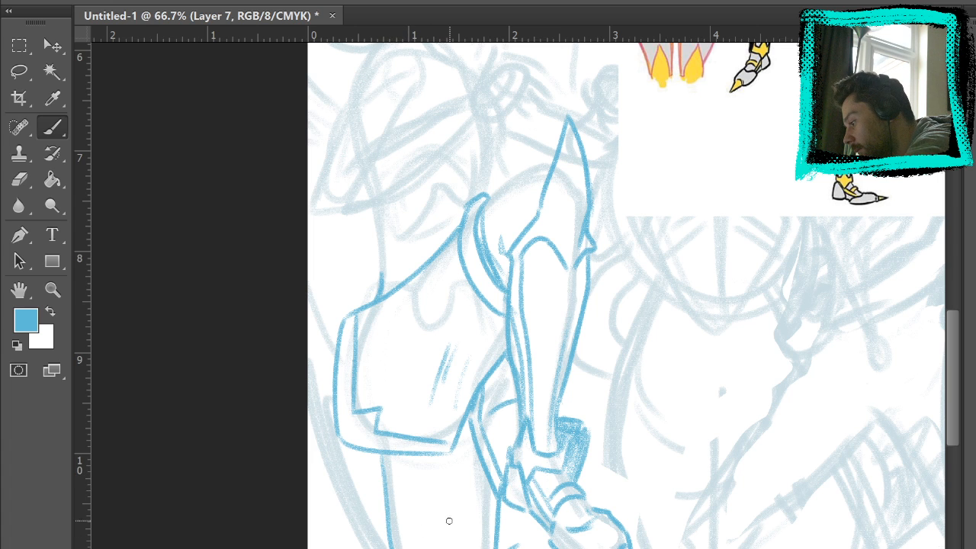
pyautogui.moveTo(433, 547)
pyautogui.mouseDown()
pyautogui.moveTo(432, 450)
pyautogui.moveTo(447, 458)
pyautogui.moveTo(444, 492)
pyautogui.mouseUp()
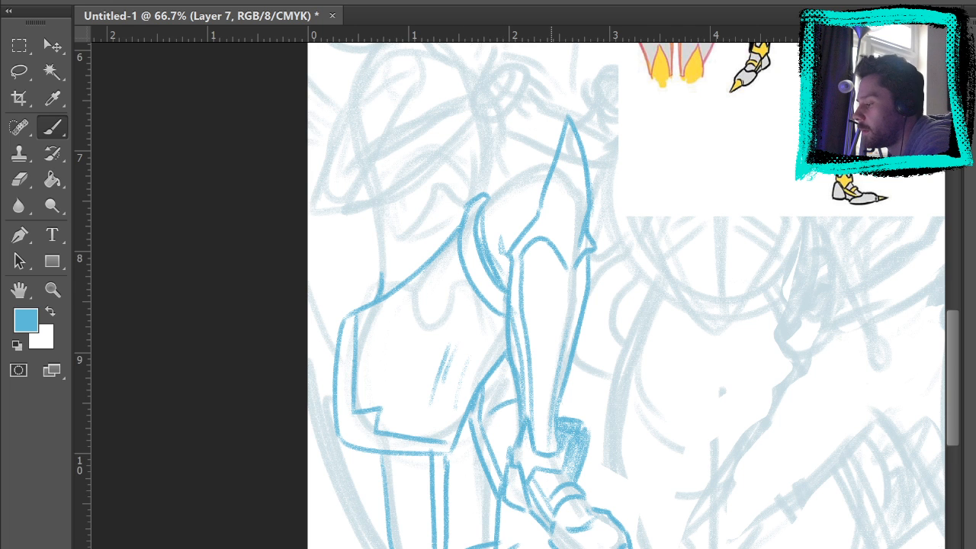
pyautogui.scroll(-5, 541, 449)
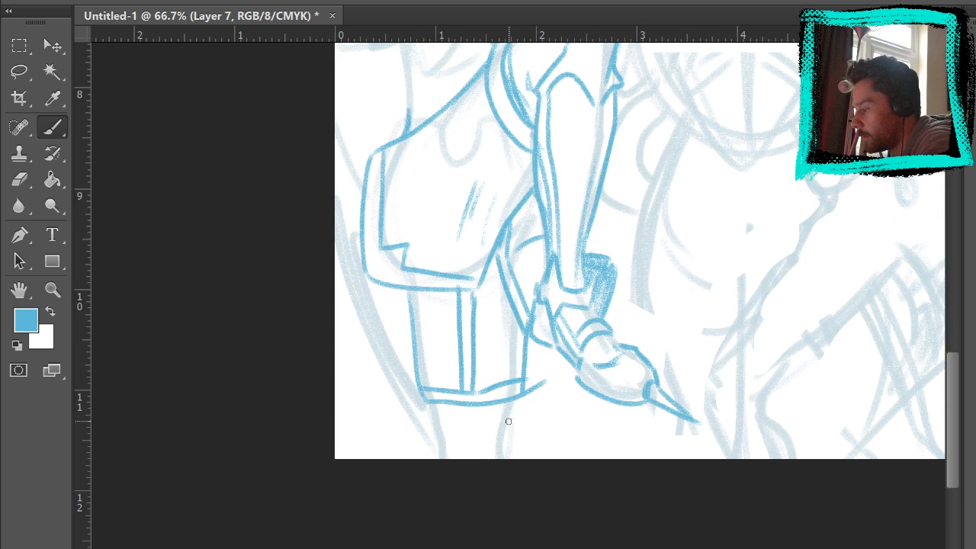
# Draw the standing leg's knee section below the thigh band, with a pointed side guard and a crosshatched mesh panel.
pyautogui.moveTo(505, 425)
pyautogui.mouseDown()
pyautogui.moveTo(539, 360)
pyautogui.moveTo(500, 506)
pyautogui.mouseUp()
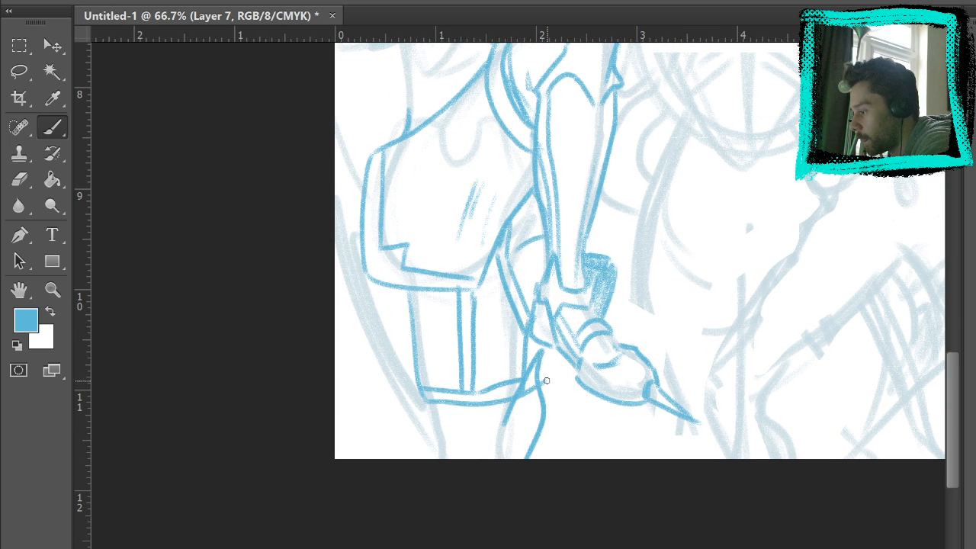
pyautogui.hotkey('ctrl', 'z')
pyautogui.moveTo(547, 349); pyautogui.dragTo(525, 458)
pyautogui.moveTo(514, 418); pyautogui.dragTo(436, 437)
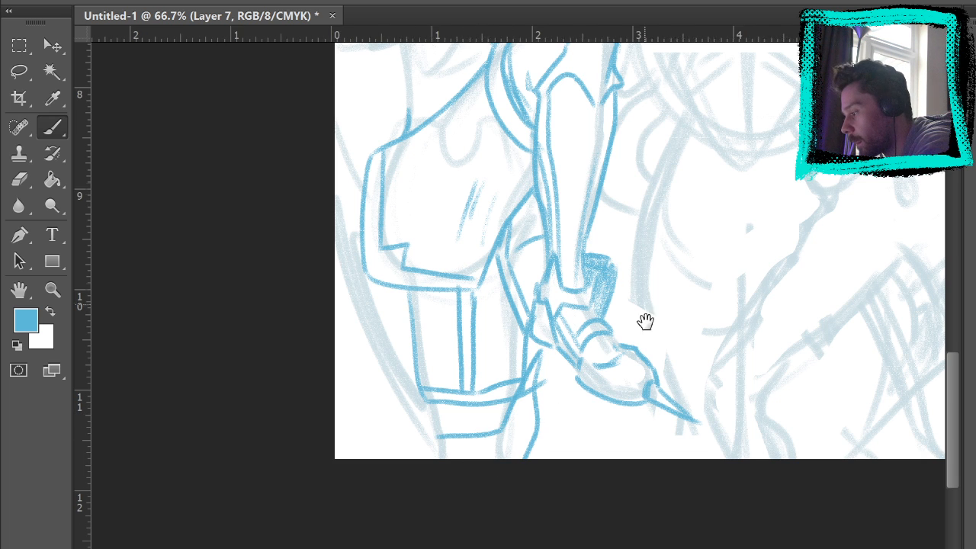
pyautogui.moveTo(646, 323)
pyautogui.mouseDown()
pyautogui.moveTo(606, 529)
pyautogui.moveTo(621, 261)
pyautogui.mouseUp()
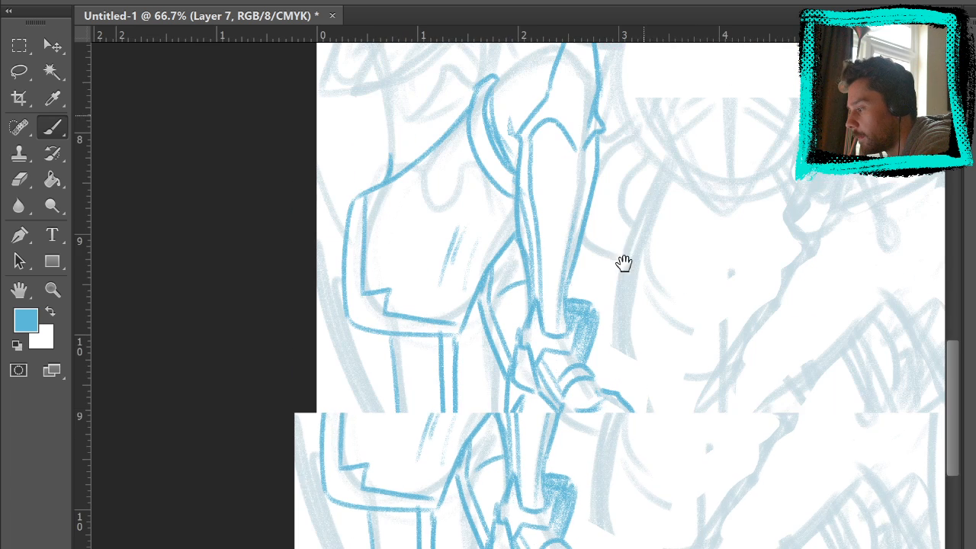
pyautogui.moveTo(398, 465)
pyautogui.mouseDown()
pyautogui.moveTo(412, 499)
pyautogui.moveTo(482, 503)
pyautogui.mouseUp()
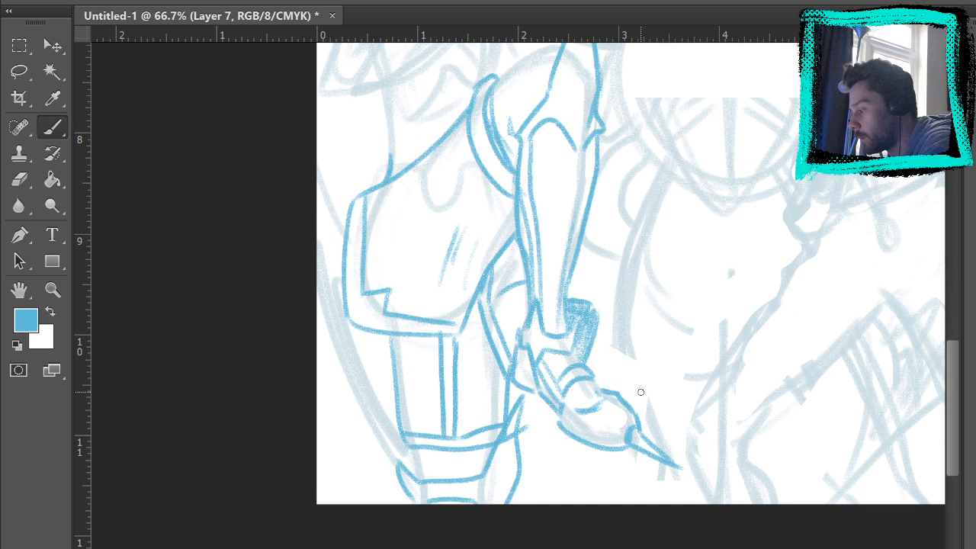
pyautogui.moveTo(418, 450)
pyautogui.mouseDown()
pyautogui.moveTo(421, 481)
pyautogui.moveTo(483, 451)
pyautogui.mouseUp()
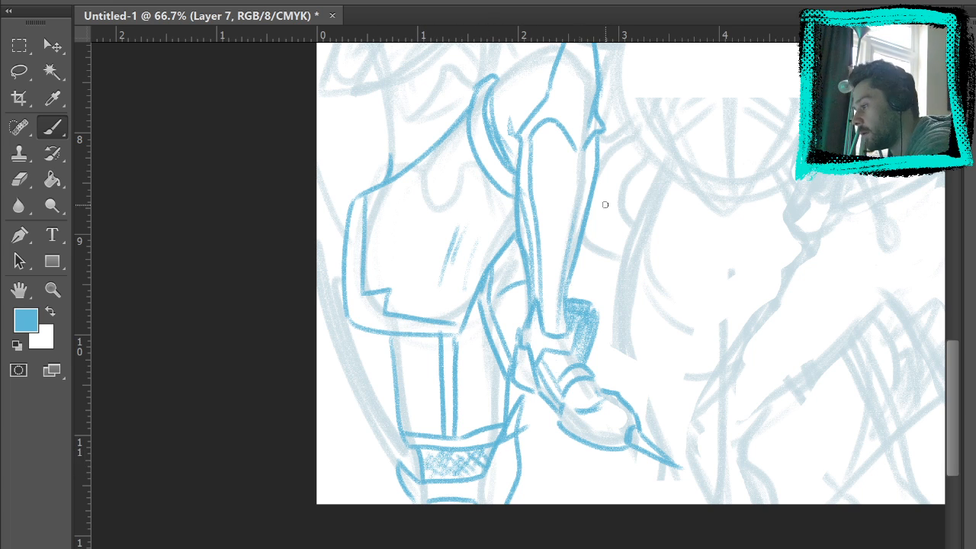
# Outline the top of the raised knee joint between the thigh rim and the pointed knee guard, and fill it with crosshatched mesh.
pyautogui.moveTo(625, 187); pyautogui.dragTo(641, 497)
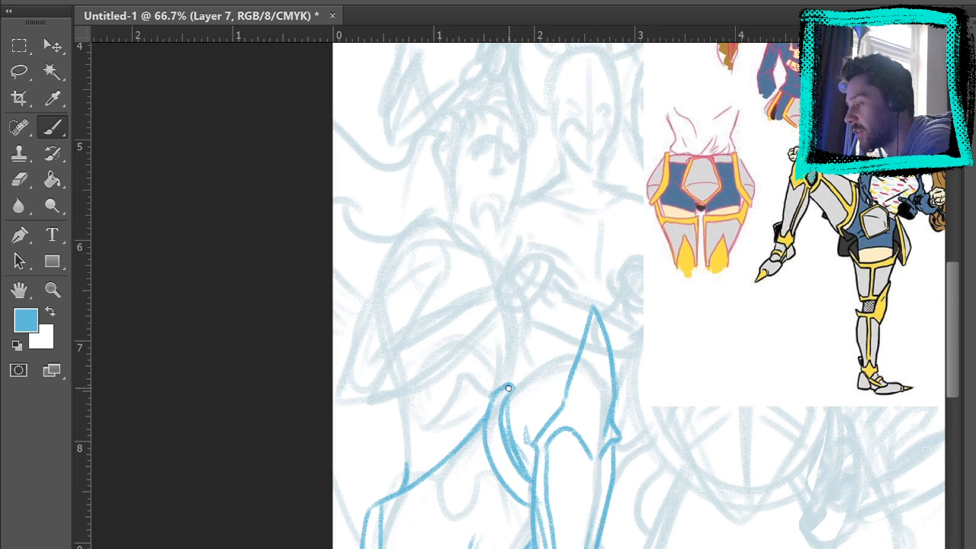
pyautogui.moveTo(511, 394)
pyautogui.mouseDown()
pyautogui.moveTo(573, 353)
pyautogui.moveTo(504, 390)
pyautogui.moveTo(506, 429)
pyautogui.moveTo(527, 461)
pyautogui.mouseUp()
pyautogui.hotkey('ctrl', 'z')
pyautogui.moveTo(537, 387)
pyautogui.mouseDown()
pyautogui.moveTo(537, 418)
pyautogui.moveTo(545, 415)
pyautogui.mouseUp()
pyautogui.moveTo(559, 368); pyautogui.dragTo(554, 407)
pyautogui.moveTo(565, 364); pyautogui.dragTo(565, 398)
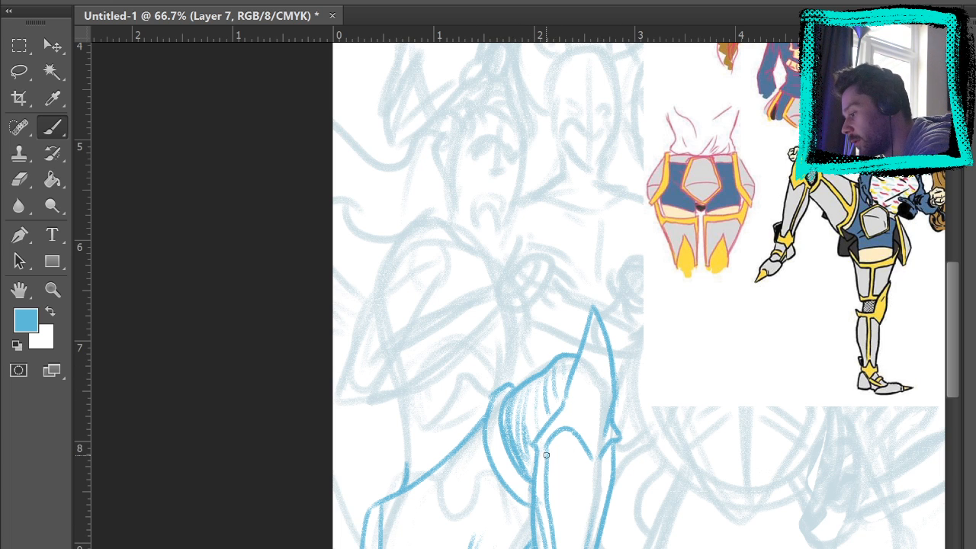
pyautogui.moveTo(516, 446); pyautogui.dragTo(533, 460)
pyautogui.moveTo(503, 410)
pyautogui.mouseDown()
pyautogui.moveTo(534, 451)
pyautogui.moveTo(541, 429)
pyautogui.mouseUp()
pyautogui.moveTo(519, 388)
pyautogui.mouseDown()
pyautogui.moveTo(551, 418)
pyautogui.moveTo(558, 401)
pyautogui.mouseUp()
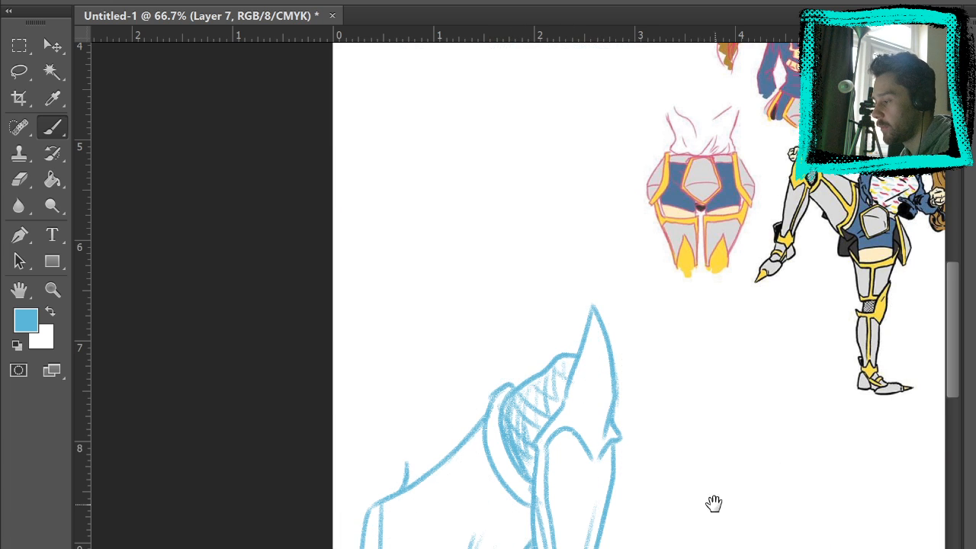
# Draw the knight's rounded shoulder and upper arm over the rough sketch, with a curved sleeve hem and fold lines near the inner elbow.
pyautogui.moveTo(724, 416); pyautogui.dragTo(735, 235)
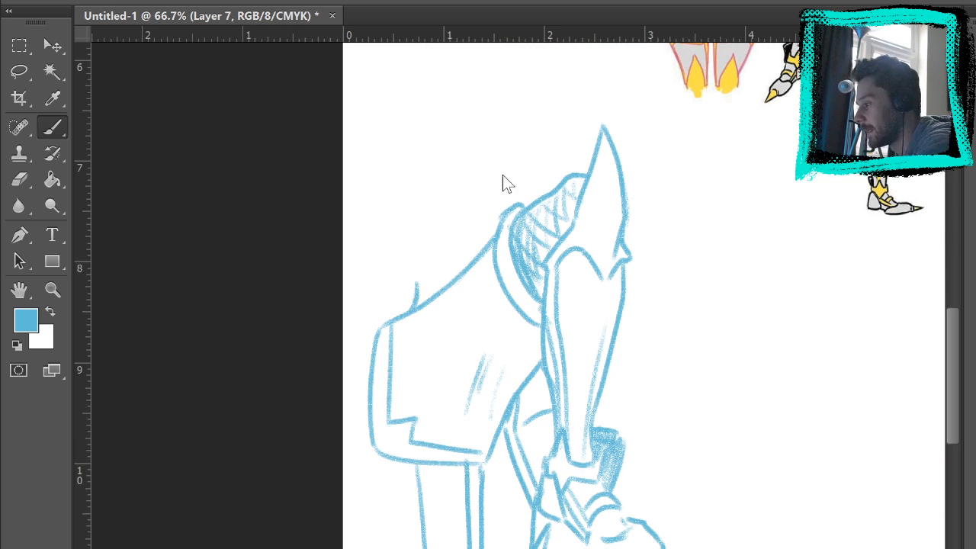
pyautogui.hotkey('ctrl', '0')
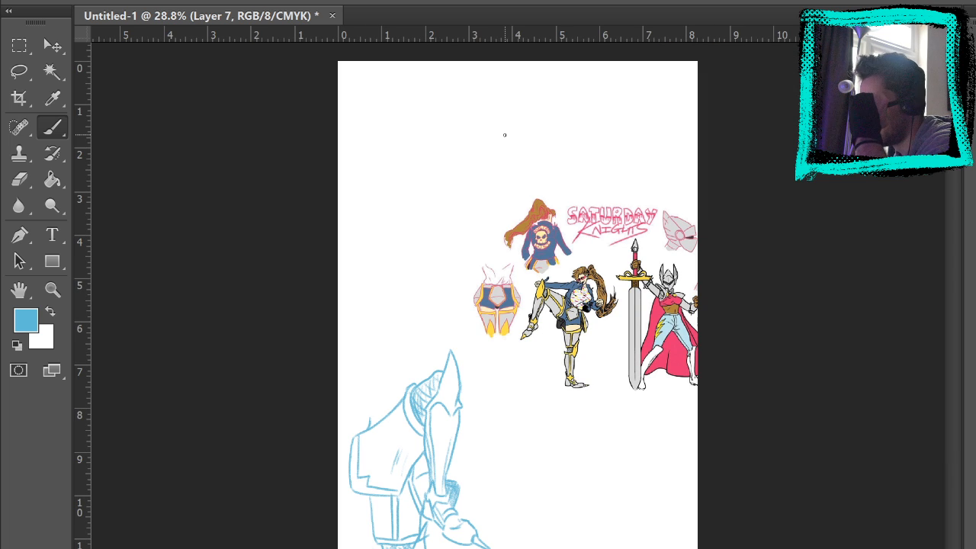
pyautogui.press('z')
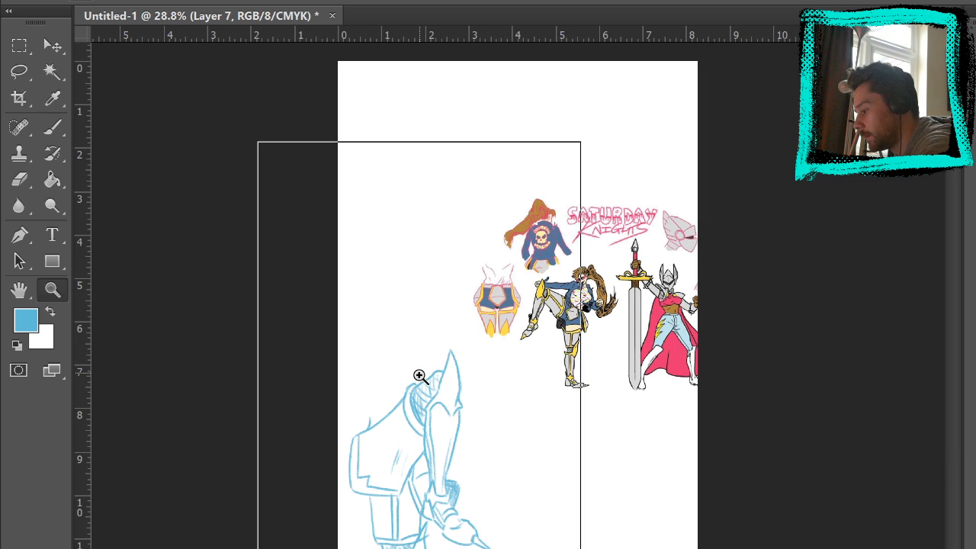
pyautogui.click(443, 359)
pyautogui.click(435, 374)
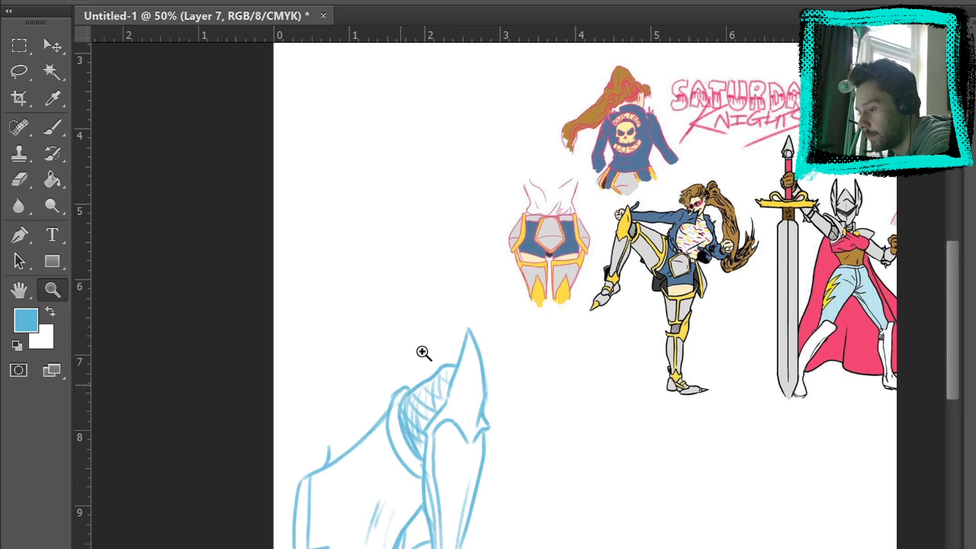
pyautogui.click(412, 358)
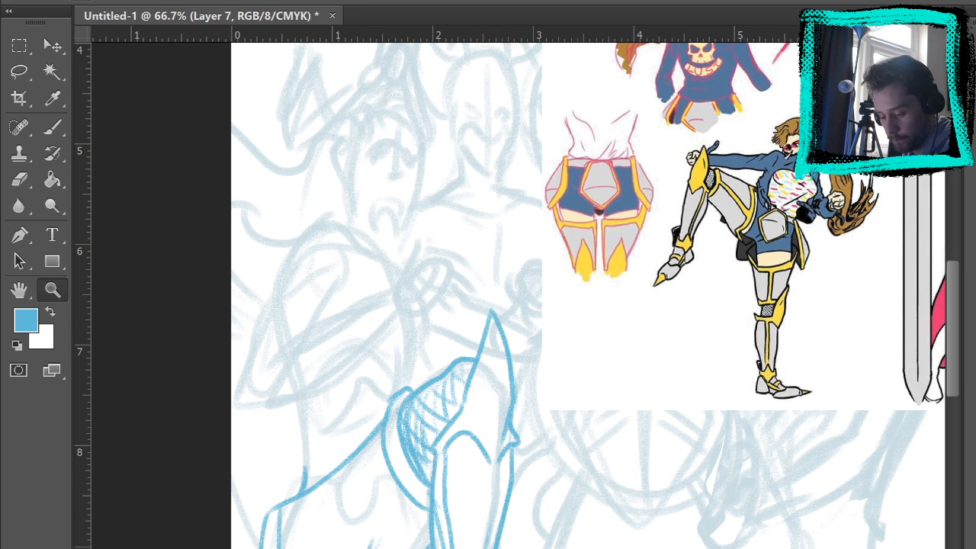
pyautogui.click(51, 128)
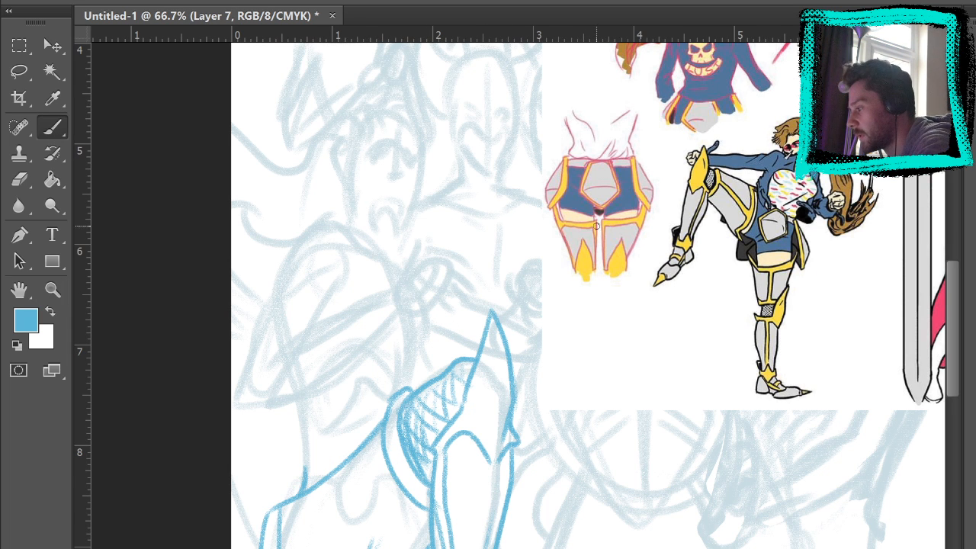
pyautogui.moveTo(364, 246); pyautogui.dragTo(305, 229)
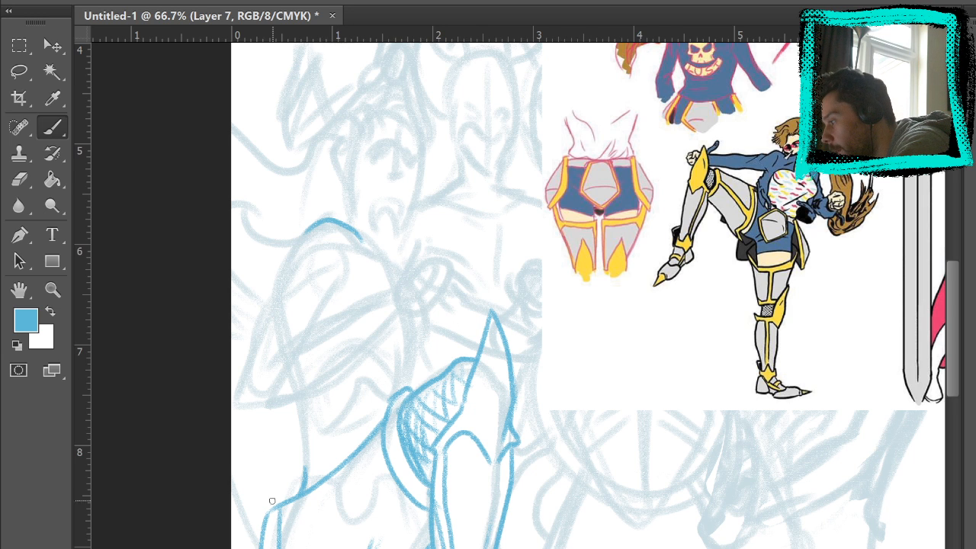
pyautogui.hotkey('ctrl', 'z')
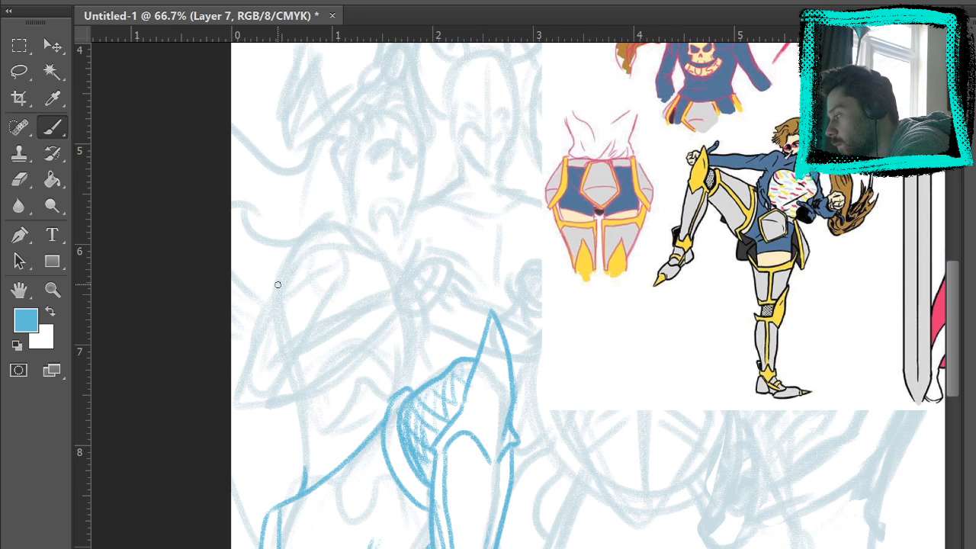
pyautogui.moveTo(276, 283); pyautogui.dragTo(357, 241)
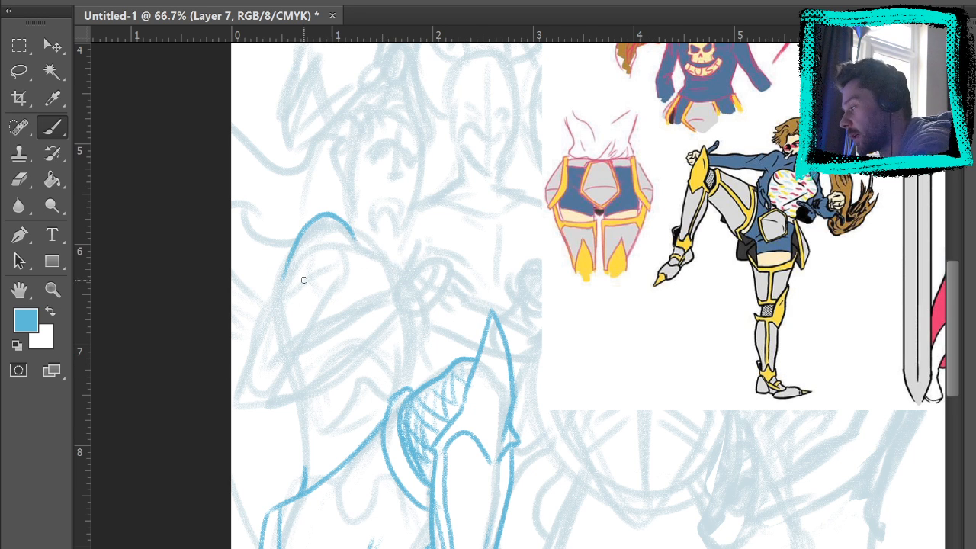
pyautogui.moveTo(294, 246)
pyautogui.mouseDown()
pyautogui.moveTo(261, 309)
pyautogui.moveTo(319, 307)
pyautogui.mouseUp()
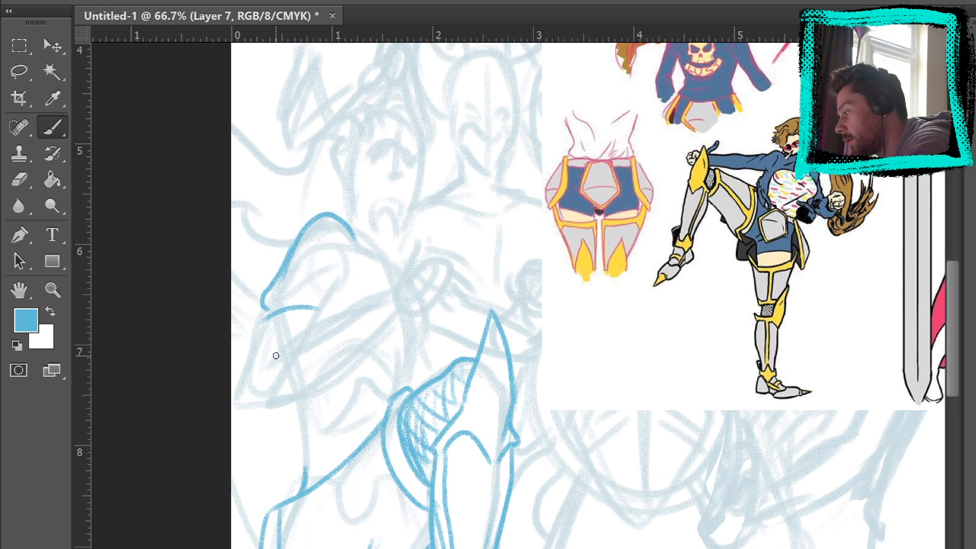
pyautogui.moveTo(259, 325); pyautogui.dragTo(240, 382)
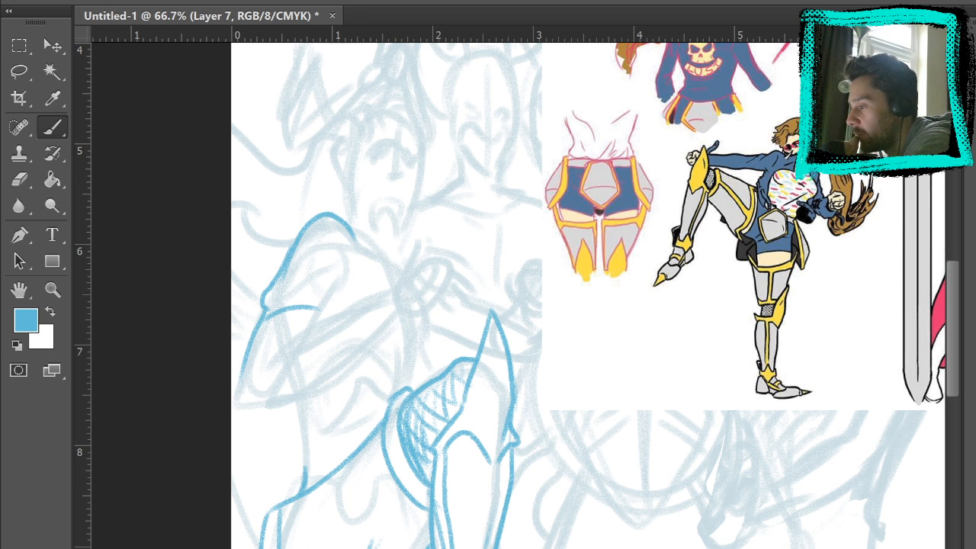
pyautogui.moveTo(309, 329)
pyautogui.mouseDown()
pyautogui.moveTo(275, 335)
pyautogui.moveTo(316, 322)
pyautogui.moveTo(350, 286)
pyautogui.mouseUp()
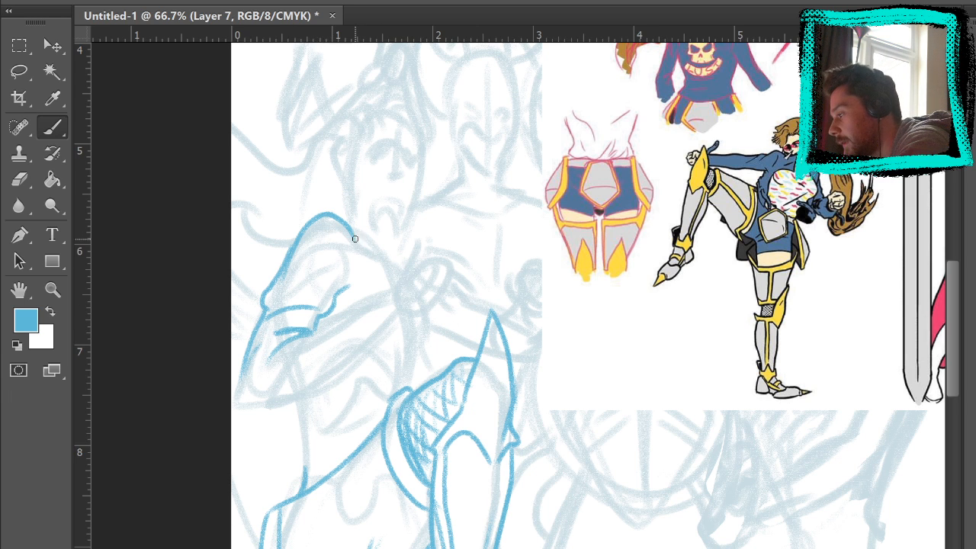
# Add three pointed spikes along the top of the shoulder.
pyautogui.moveTo(357, 242)
pyautogui.mouseDown()
pyautogui.moveTo(393, 223)
pyautogui.moveTo(360, 252)
pyautogui.mouseUp()
pyautogui.moveTo(330, 212)
pyautogui.mouseDown()
pyautogui.moveTo(338, 179)
pyautogui.moveTo(336, 212)
pyautogui.moveTo(287, 209)
pyautogui.mouseUp()
pyautogui.moveTo(287, 209); pyautogui.dragTo(298, 230)
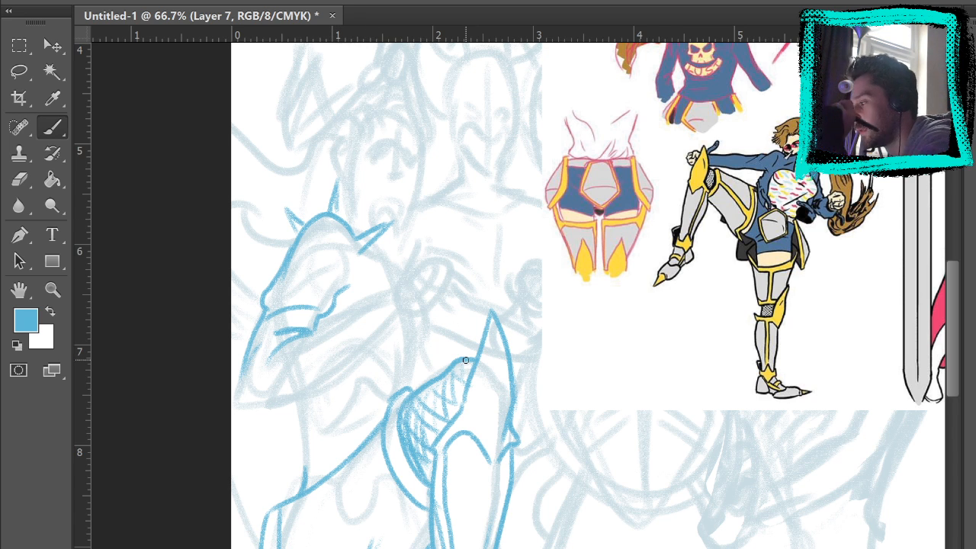
# Draw the forearm crossing the torso, with its upper edge, curved wrist cuff, elbow corner and underside.
pyautogui.moveTo(269, 357); pyautogui.dragTo(364, 304)
pyautogui.moveTo(316, 339)
pyautogui.mouseDown()
pyautogui.moveTo(368, 299)
pyautogui.moveTo(396, 339)
pyautogui.mouseUp()
pyautogui.moveTo(363, 309); pyautogui.dragTo(384, 282)
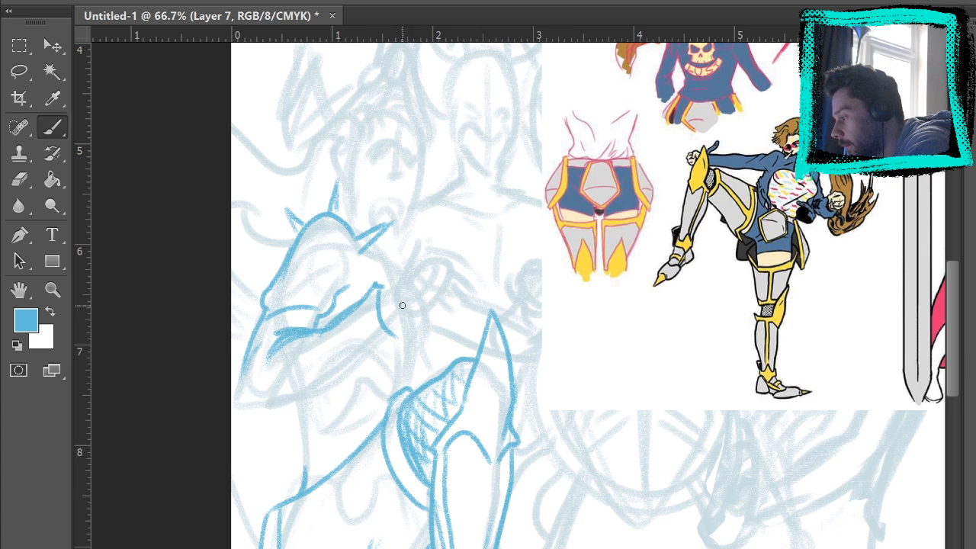
pyautogui.moveTo(241, 364); pyautogui.dragTo(236, 410)
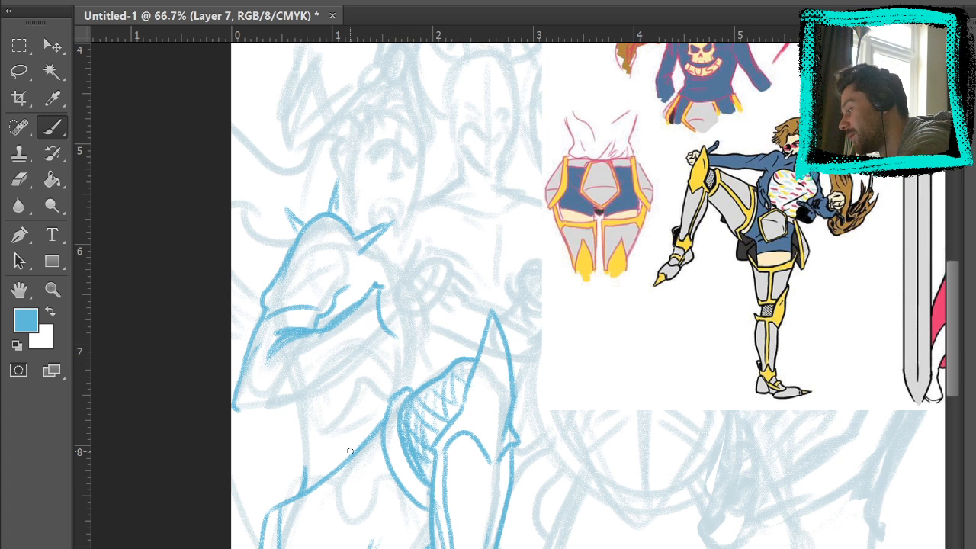
pyautogui.moveTo(235, 409)
pyautogui.mouseDown()
pyautogui.moveTo(252, 419)
pyautogui.moveTo(281, 409)
pyautogui.moveTo(392, 340)
pyautogui.mouseUp()
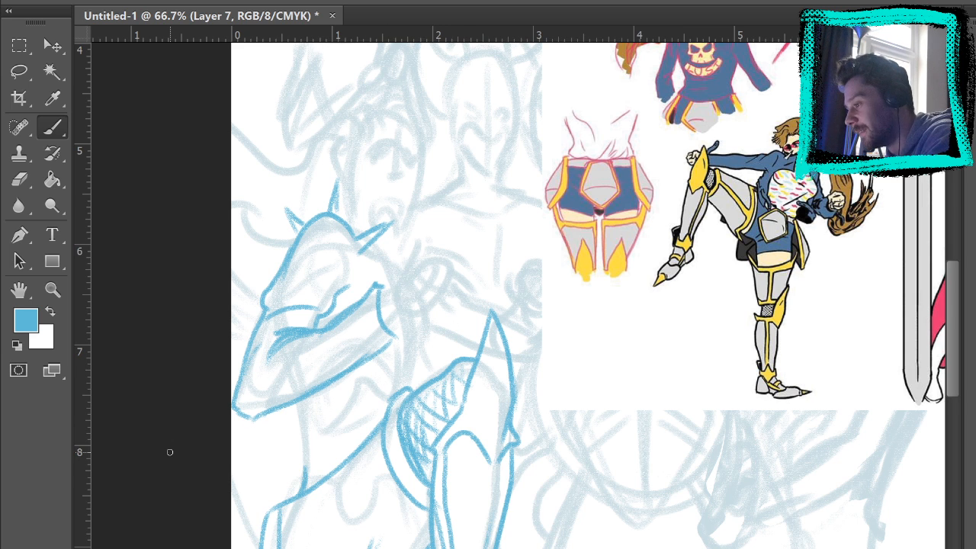
# Draw a narrow strap hanging over the forearm with a shaded rounded tip, and erase the forearm line that crosses it.
pyautogui.moveTo(362, 325)
pyautogui.mouseDown()
pyautogui.moveTo(360, 360)
pyautogui.moveTo(343, 325)
pyautogui.moveTo(328, 409)
pyautogui.mouseUp()
pyautogui.hotkey('ctrl', 'z')
pyautogui.moveTo(347, 320)
pyautogui.mouseDown()
pyautogui.moveTo(347, 366)
pyautogui.moveTo(320, 431)
pyautogui.moveTo(344, 403)
pyautogui.mouseUp()
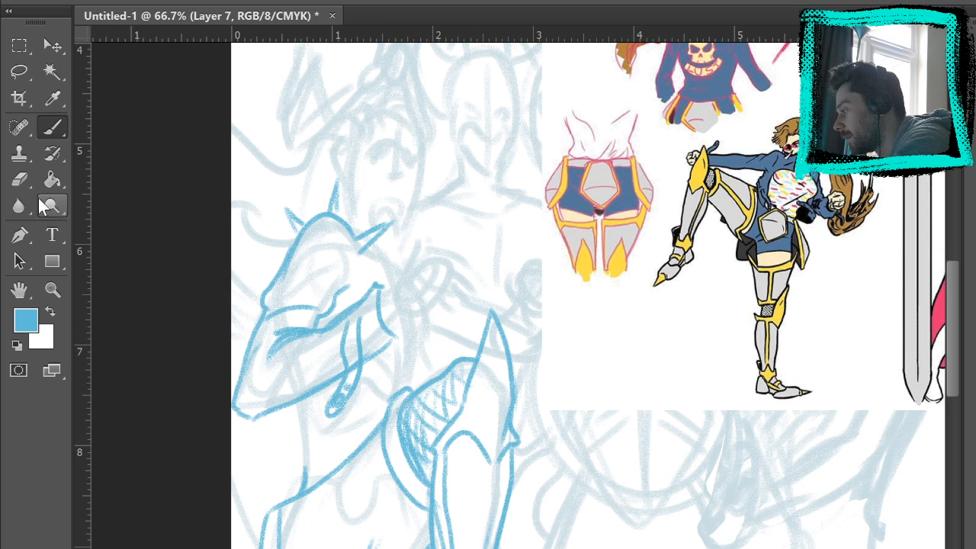
pyautogui.press('e')
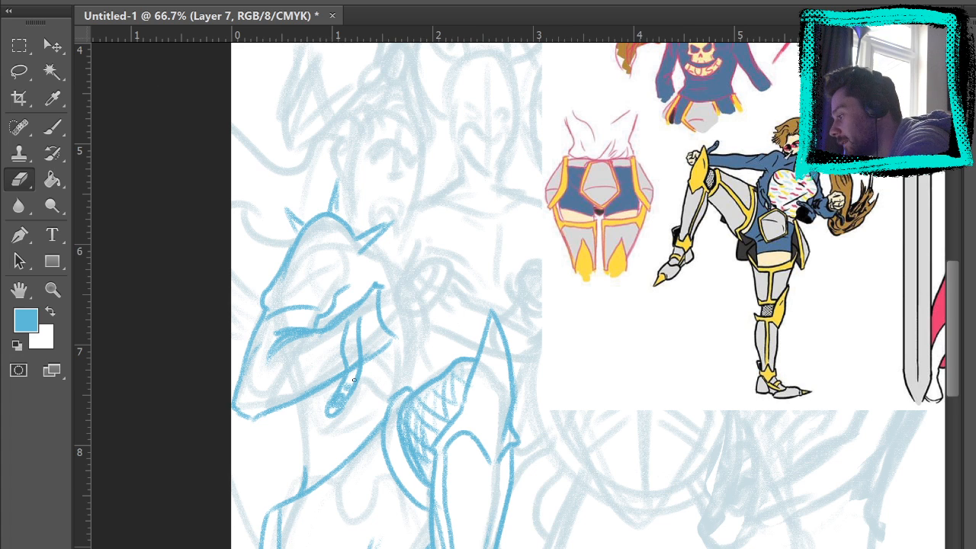
# Draw the bent hand extending from the forearm's cuff, with its angular back and curled fingers.
pyautogui.click(52, 128)
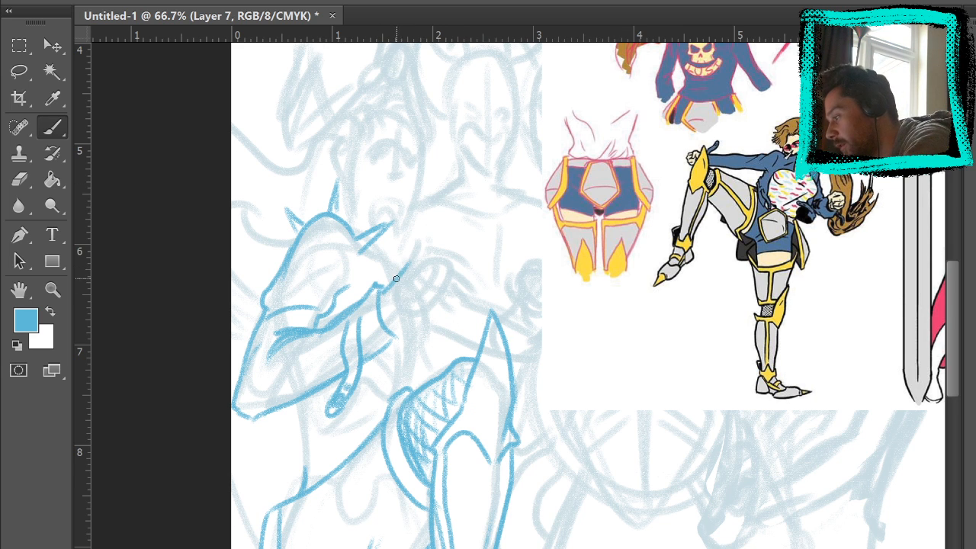
pyautogui.moveTo(397, 278)
pyautogui.mouseDown()
pyautogui.moveTo(441, 253)
pyautogui.moveTo(459, 274)
pyautogui.mouseUp()
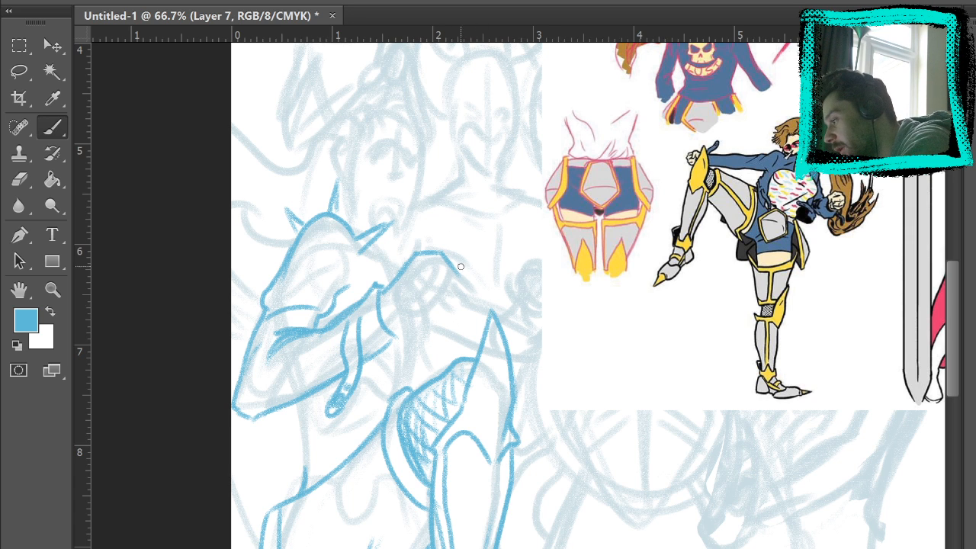
pyautogui.moveTo(391, 335)
pyautogui.mouseDown()
pyautogui.moveTo(460, 243)
pyautogui.moveTo(454, 274)
pyautogui.moveTo(435, 289)
pyautogui.moveTo(458, 332)
pyautogui.moveTo(444, 302)
pyautogui.moveTo(460, 319)
pyautogui.mouseUp()
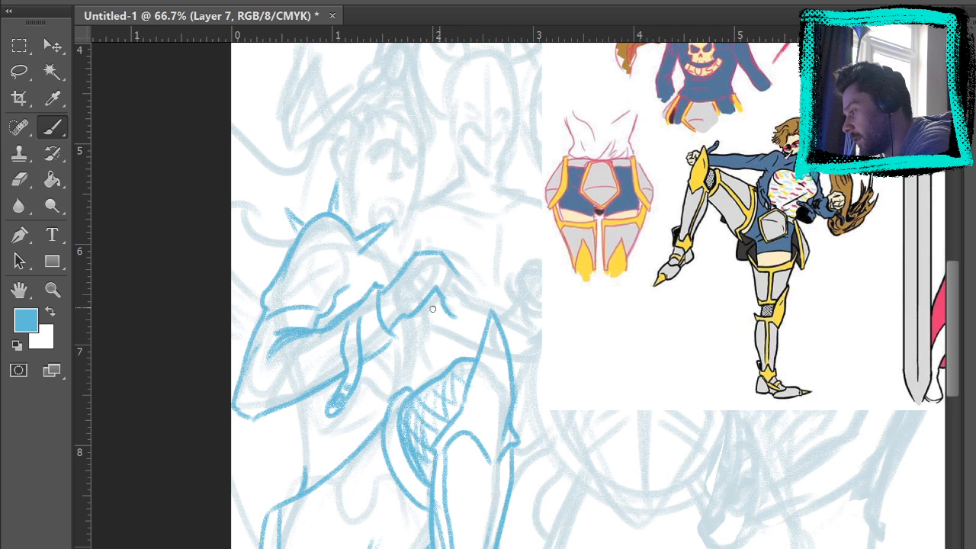
pyautogui.moveTo(433, 308)
pyautogui.mouseDown()
pyautogui.moveTo(453, 299)
pyautogui.moveTo(454, 274)
pyautogui.moveTo(457, 308)
pyautogui.mouseUp()
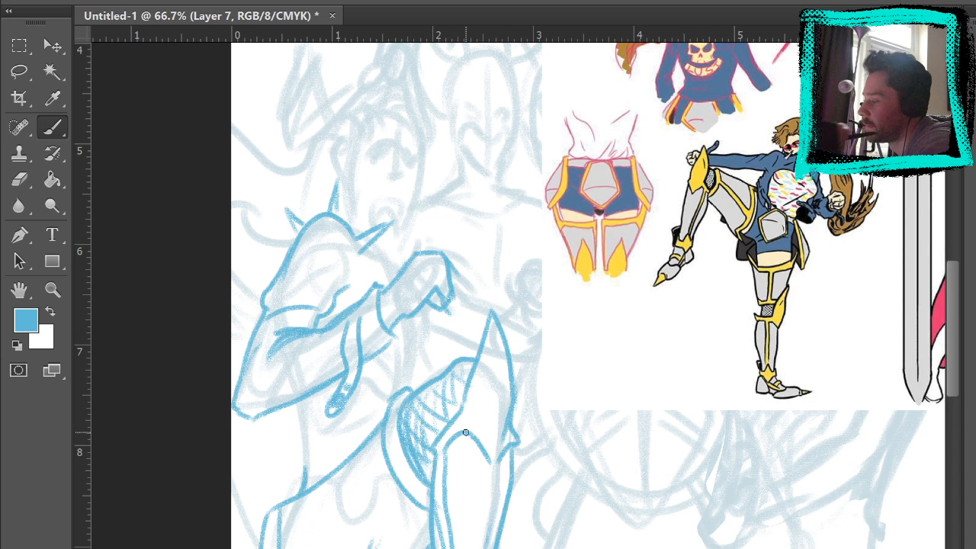
# Erase the bent hand, the wrist cuff and the forearm's upper edge.
pyautogui.moveTo(386, 289)
pyautogui.mouseDown()
pyautogui.moveTo(419, 253)
pyautogui.moveTo(450, 293)
pyautogui.moveTo(428, 250)
pyautogui.moveTo(452, 268)
pyautogui.mouseUp()
pyautogui.press('e')
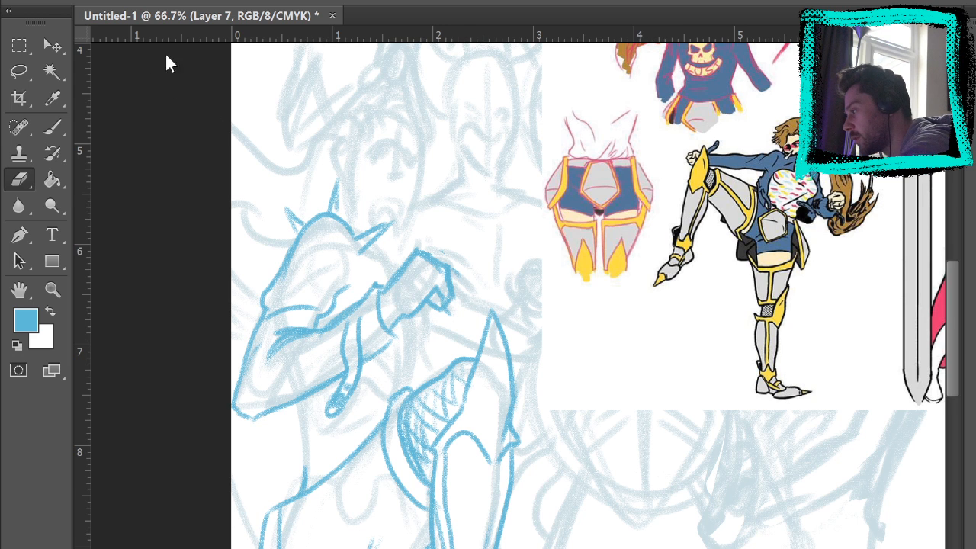
pyautogui.moveTo(444, 351)
pyautogui.mouseDown()
pyautogui.moveTo(432, 248)
pyautogui.moveTo(306, 352)
pyautogui.mouseUp()
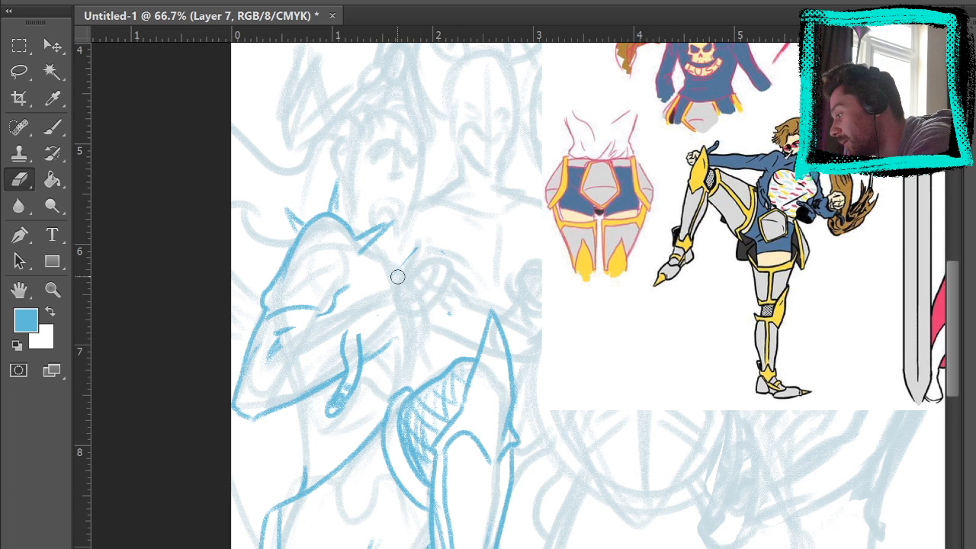
# Redraw the forearm's upper edge and wrist cuff, with a rounder bent hand and separate finger lines.
pyautogui.press('b')
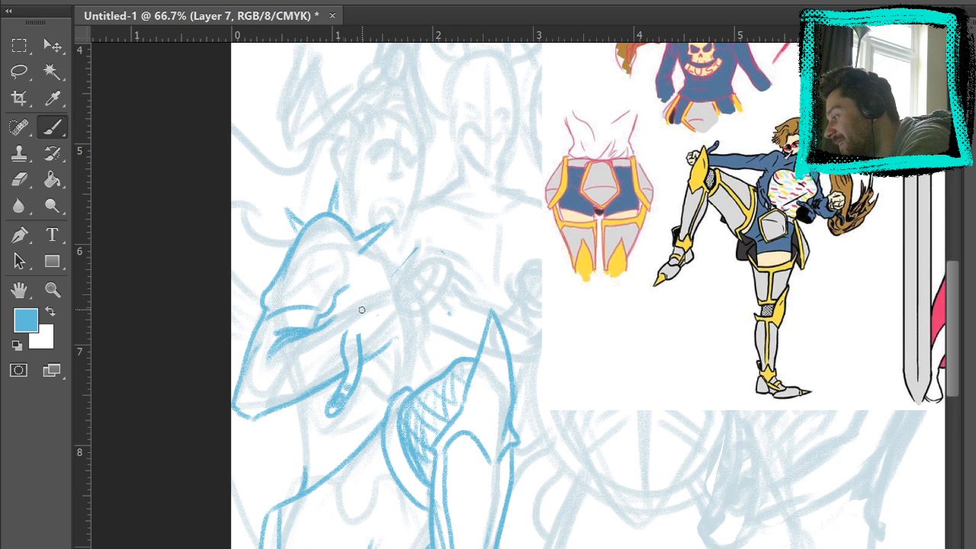
pyautogui.moveTo(326, 318)
pyautogui.mouseDown()
pyautogui.moveTo(348, 319)
pyautogui.moveTo(343, 314)
pyautogui.moveTo(383, 299)
pyautogui.moveTo(353, 305)
pyautogui.moveTo(380, 287)
pyautogui.moveTo(382, 343)
pyautogui.mouseUp()
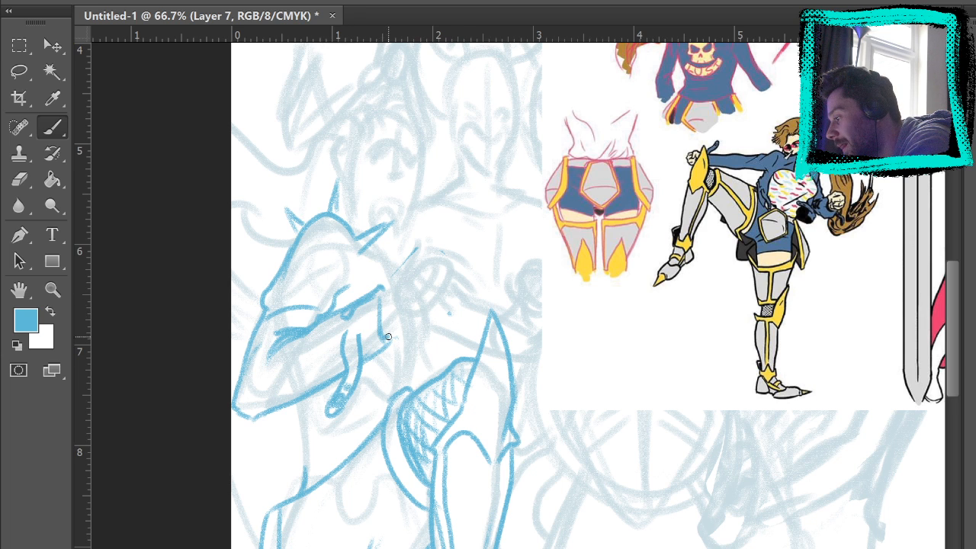
pyautogui.moveTo(384, 299)
pyautogui.mouseDown()
pyautogui.moveTo(410, 260)
pyautogui.moveTo(391, 278)
pyautogui.moveTo(450, 276)
pyautogui.mouseUp()
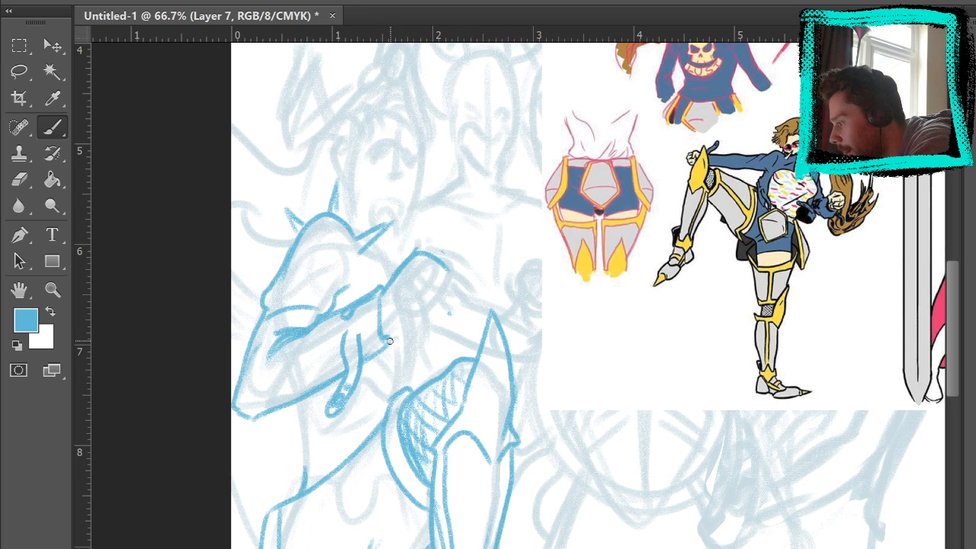
pyautogui.moveTo(381, 342); pyautogui.dragTo(424, 319)
pyautogui.moveTo(449, 269); pyautogui.dragTo(437, 310)
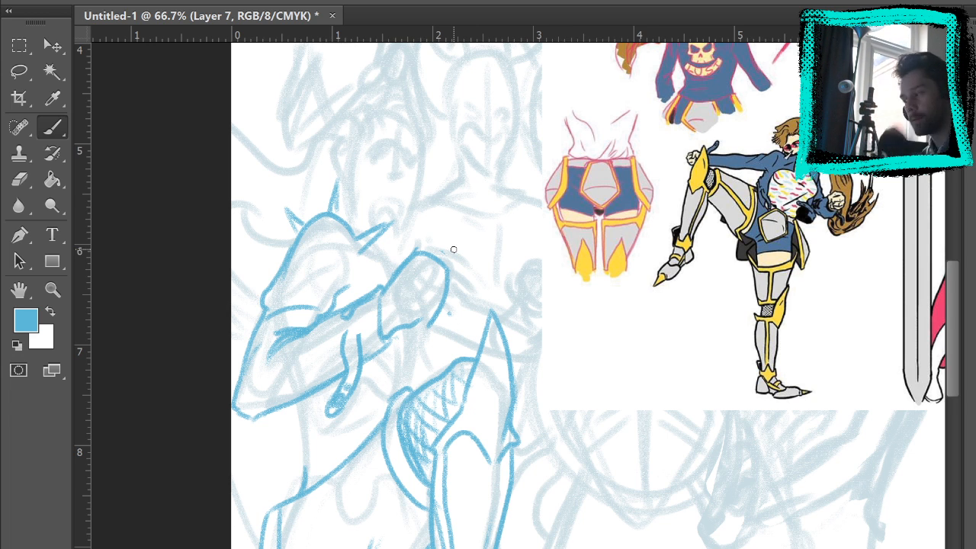
pyautogui.moveTo(436, 282)
pyautogui.mouseDown()
pyautogui.moveTo(444, 309)
pyautogui.moveTo(424, 297)
pyautogui.moveTo(429, 332)
pyautogui.moveTo(460, 375)
pyautogui.moveTo(448, 308)
pyautogui.mouseUp()
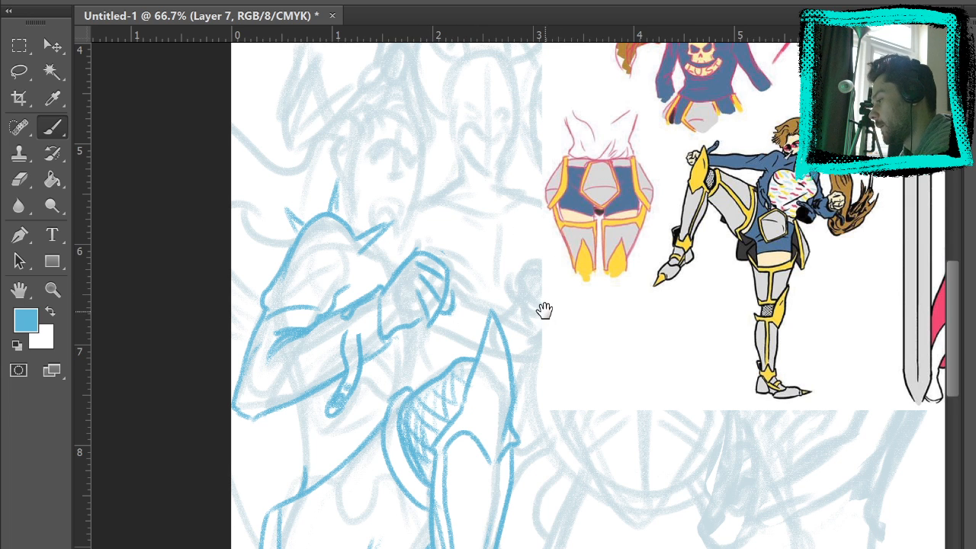
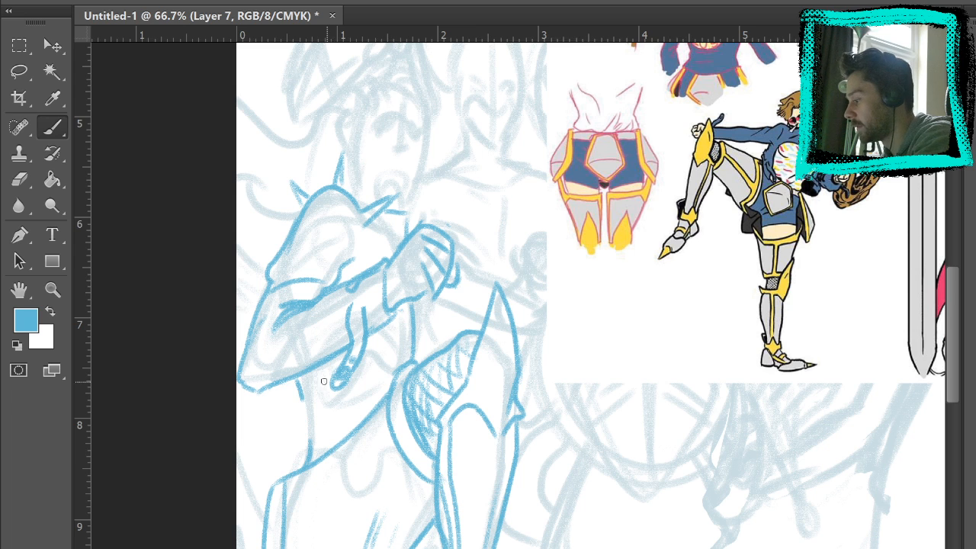
# Draw the jacket's curved hem below the forearm and redraw the waist line slanting outward to the hip.
pyautogui.moveTo(279, 404); pyautogui.dragTo(353, 422)
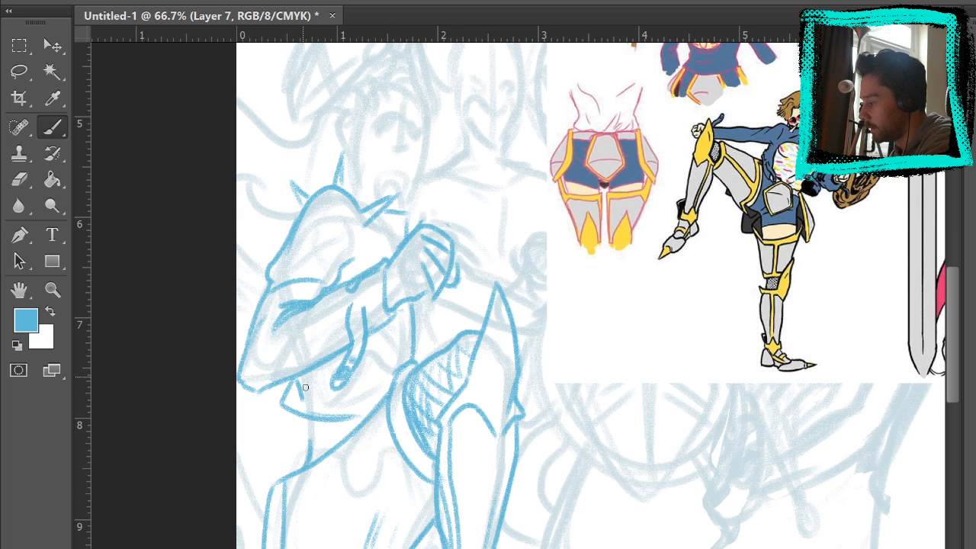
pyautogui.press('e')
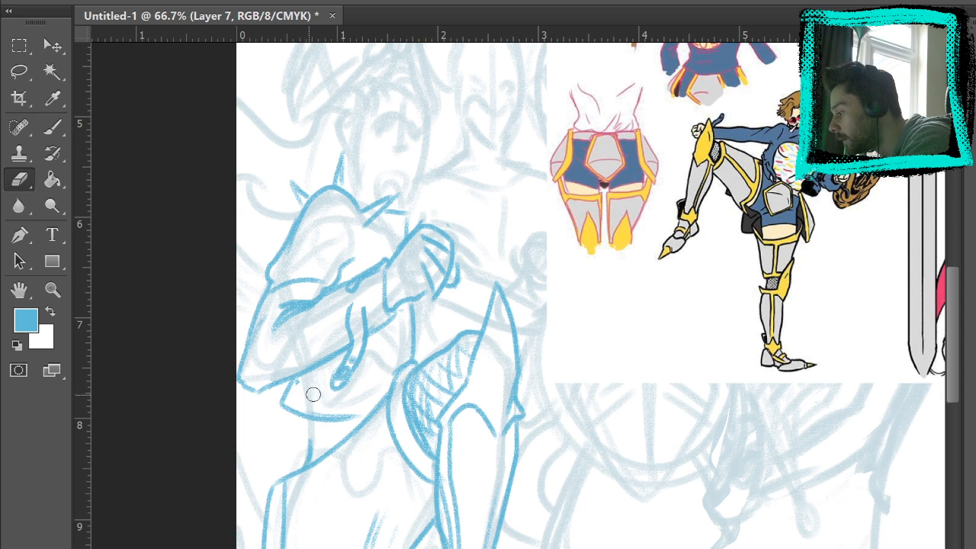
pyautogui.press('b')
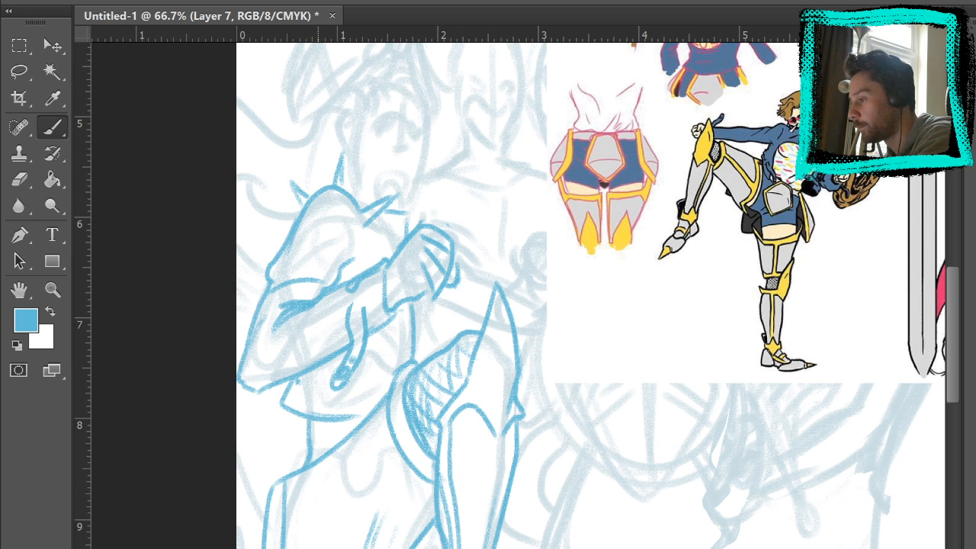
pyautogui.moveTo(458, 462); pyautogui.dragTo(500, 292)
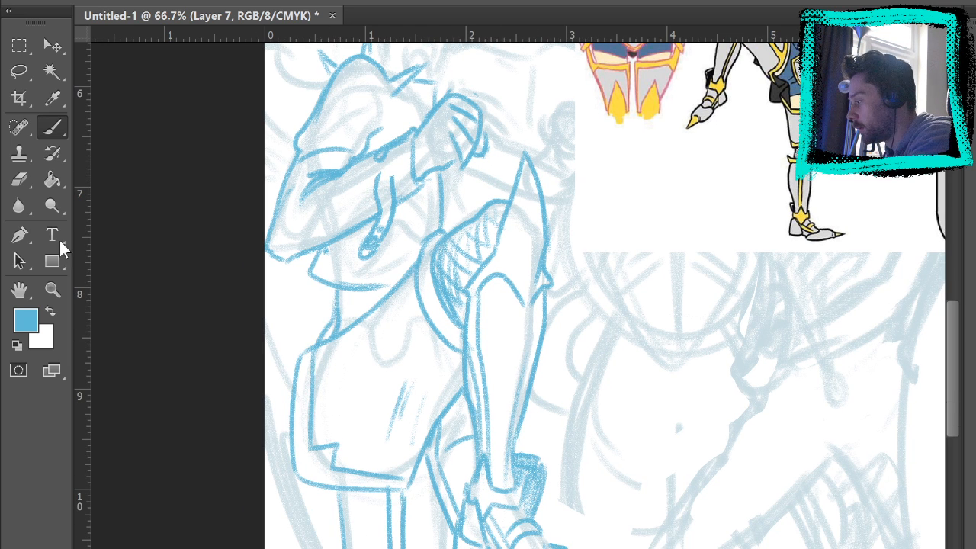
pyautogui.click(24, 183)
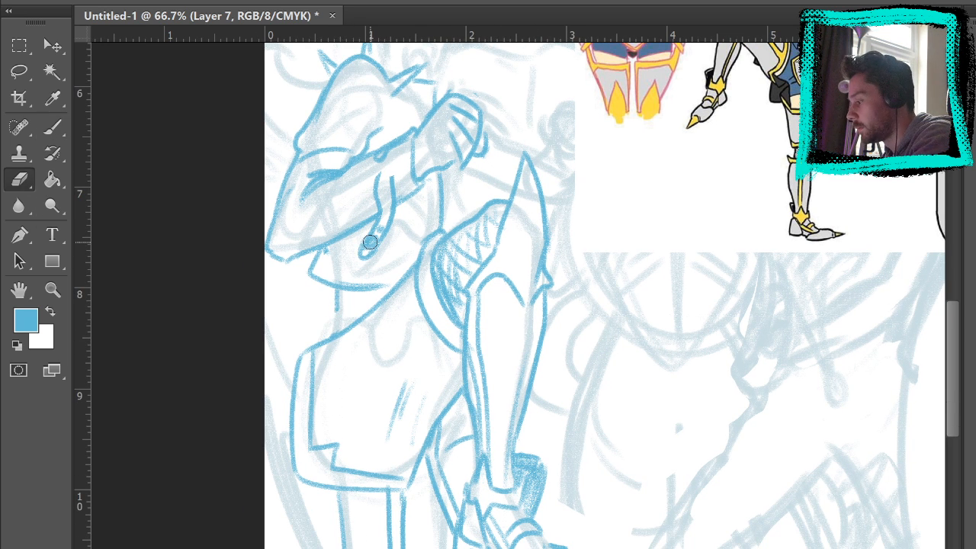
pyautogui.click(52, 128)
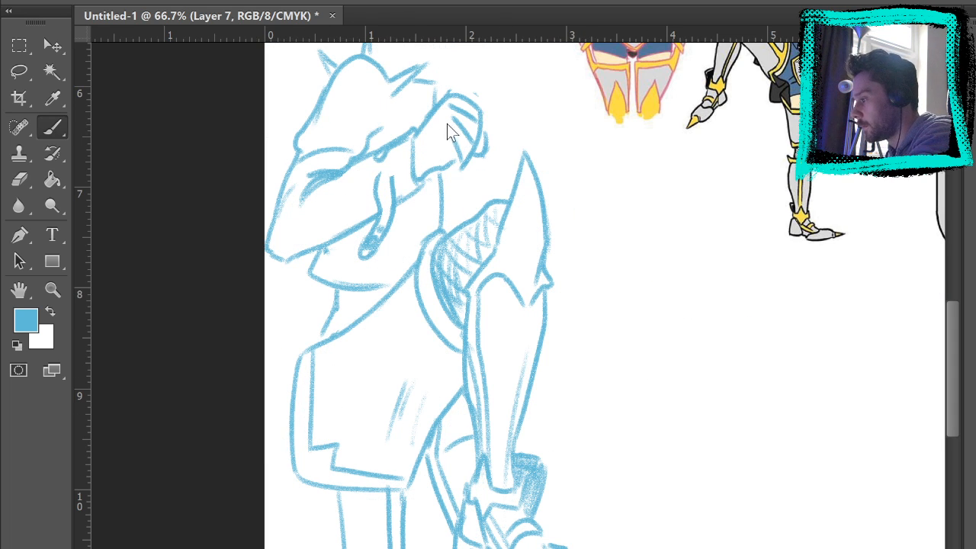
# Thicken the slanted waist line and start an outer hip contour just outside the shorts' edge.
pyautogui.scroll(-5, 460, 148)
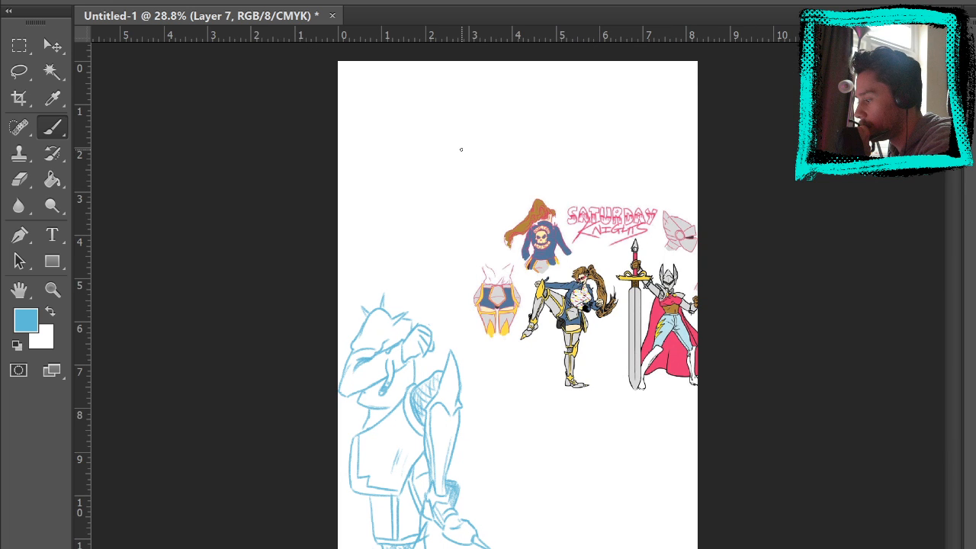
pyautogui.press('z')
pyautogui.click(458, 477)
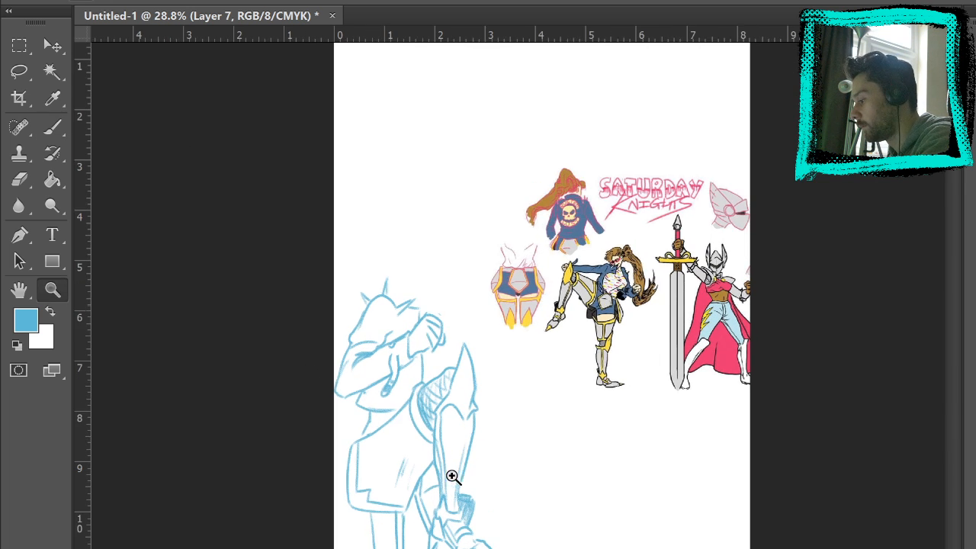
pyautogui.click(461, 474)
pyautogui.click(461, 473)
pyautogui.click(58, 129)
pyautogui.moveTo(447, 373); pyautogui.dragTo(478, 240)
pyautogui.moveTo(333, 191); pyautogui.dragTo(286, 326)
pyautogui.press('z')
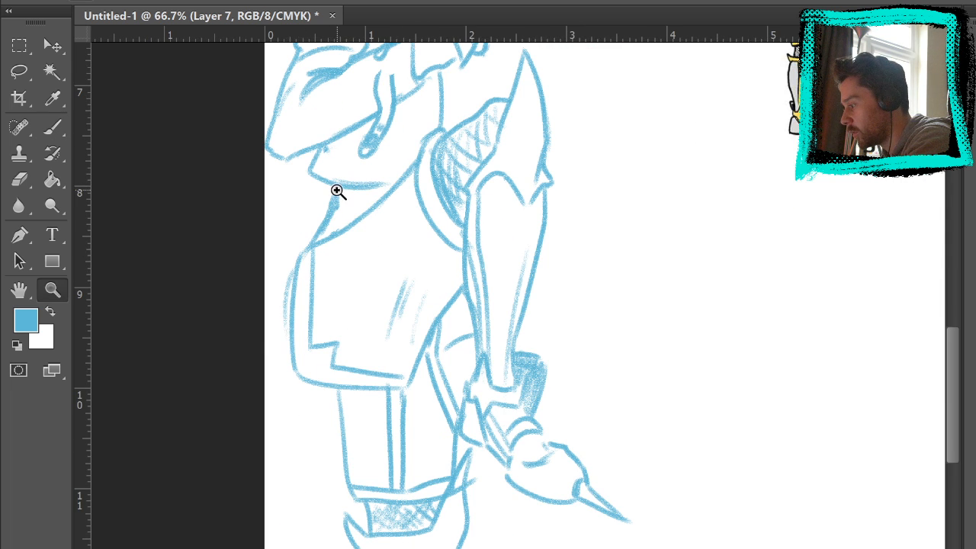
pyautogui.moveTo(337, 191); pyautogui.dragTo(323, 227)
# Extend the outer hip contour along the shorts and add a short rounded curve beneath their lower hem.
pyautogui.hotkey('ctrl', '0')
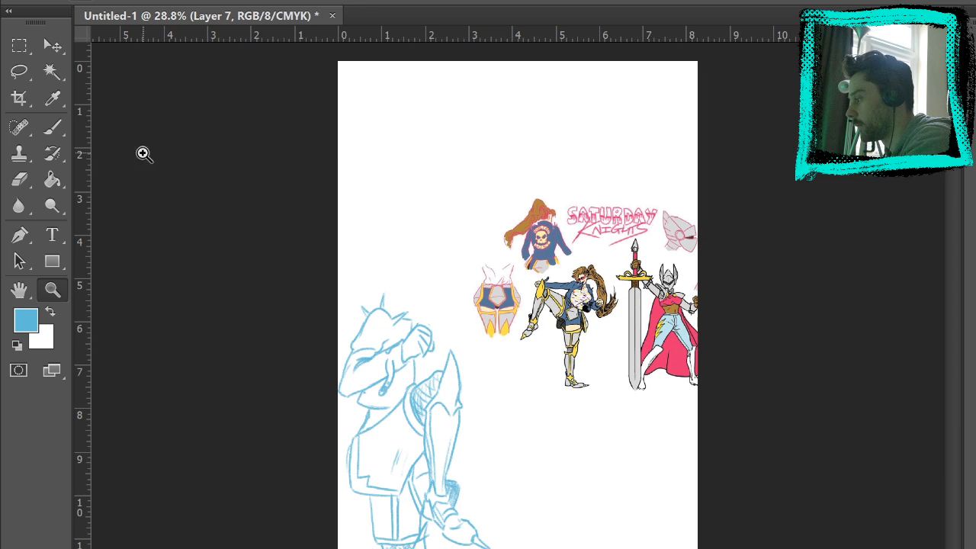
pyautogui.press('b')
pyautogui.press('z')
pyautogui.click(412, 451)
pyautogui.click(394, 435)
pyautogui.click(412, 373)
pyautogui.press('b')
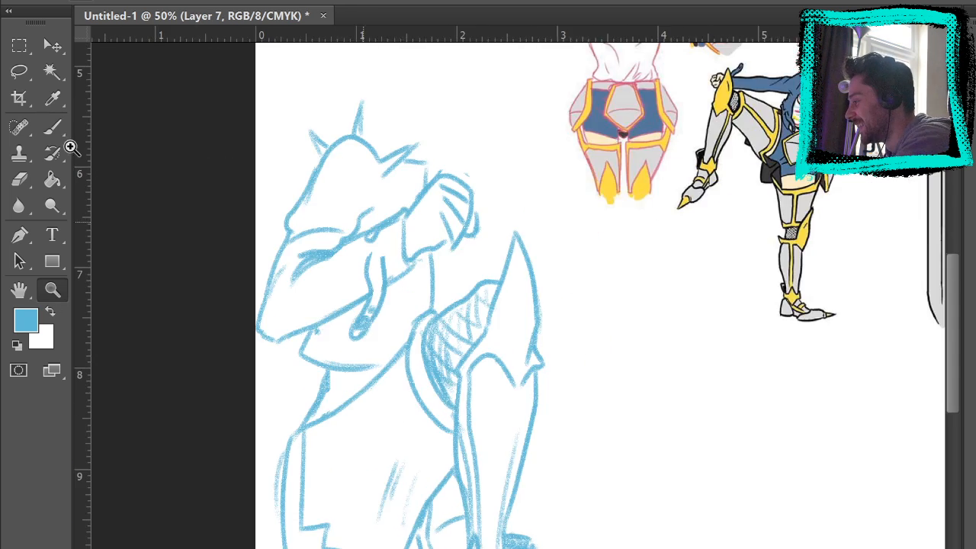
pyautogui.scroll(-3, 388, 221)
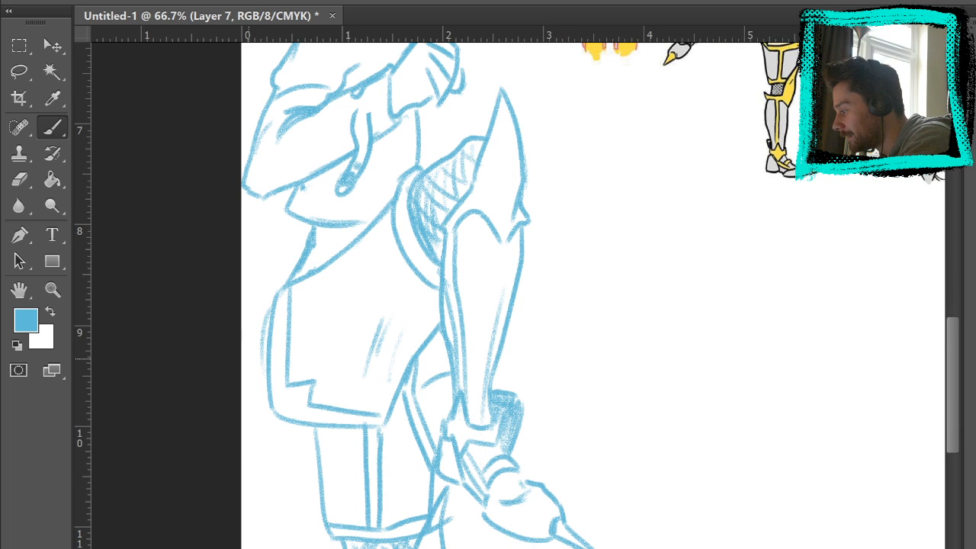
pyautogui.moveTo(270, 310)
pyautogui.mouseDown()
pyautogui.moveTo(275, 410)
pyautogui.moveTo(323, 440)
pyautogui.moveTo(380, 421)
pyautogui.mouseUp()
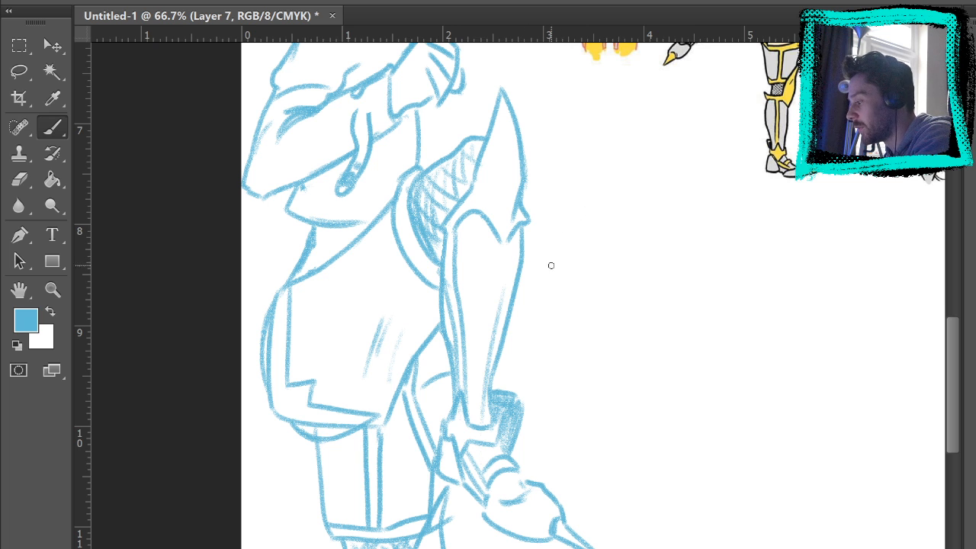
pyautogui.hotkey('ctrl', 'z')
pyautogui.moveTo(293, 422); pyautogui.dragTo(354, 429)
# Redraw the outer hip contour as one fuller sweep from the waist down to the shorts' hem.
pyautogui.moveTo(676, 235)
pyautogui.mouseDown()
pyautogui.moveTo(646, 375)
pyautogui.moveTo(553, 420)
pyautogui.moveTo(613, 176)
pyautogui.mouseUp()
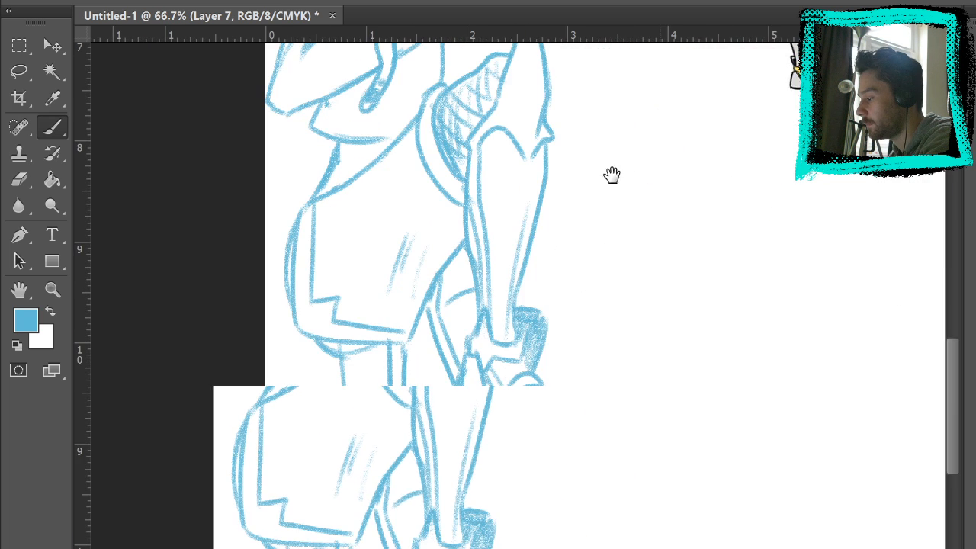
pyautogui.moveTo(636, 135); pyautogui.dragTo(679, 260)
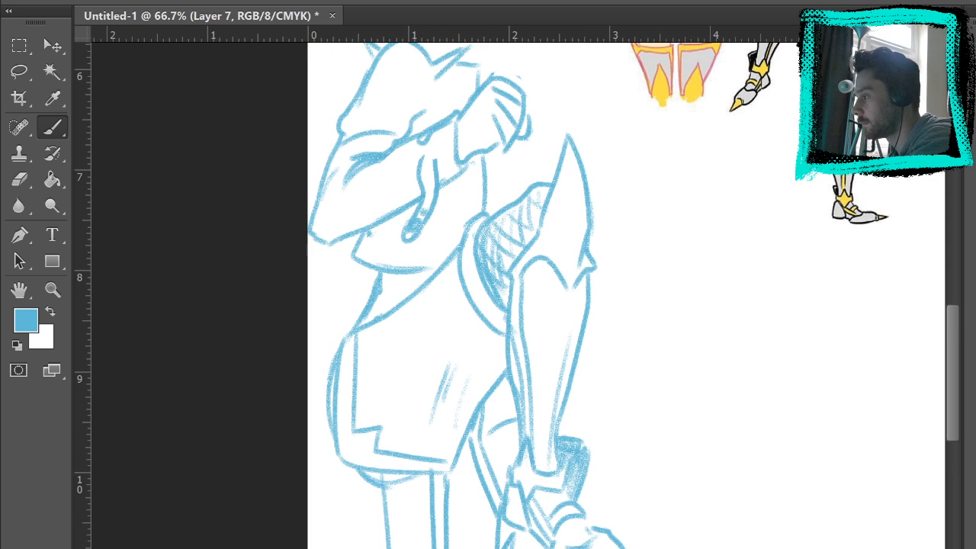
pyautogui.hotkey('ctrl', '0')
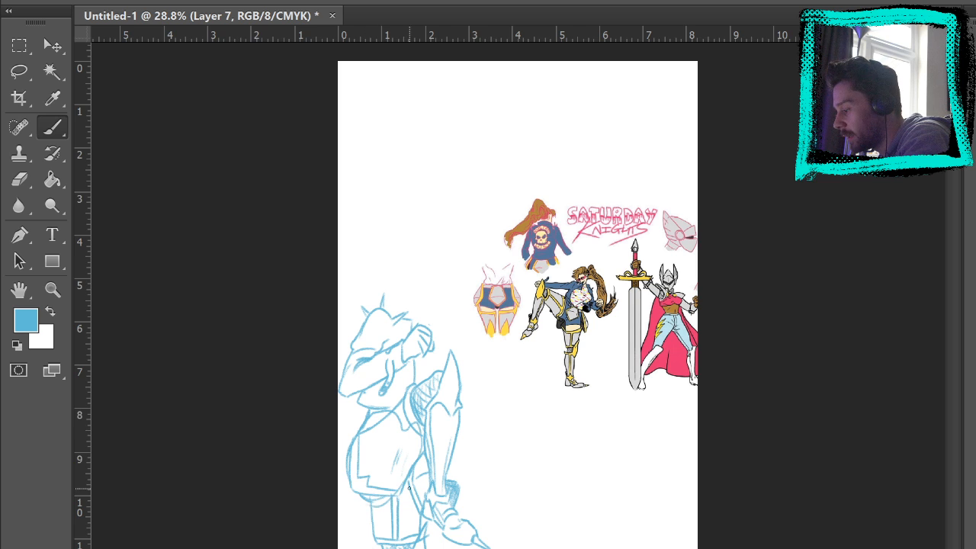
pyautogui.press('z')
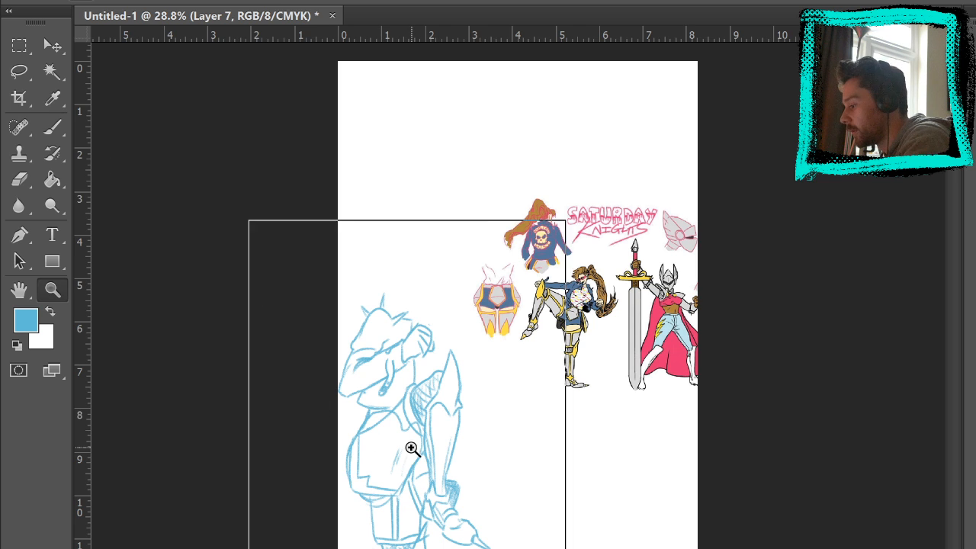
pyautogui.click(409, 447)
pyautogui.click(413, 456)
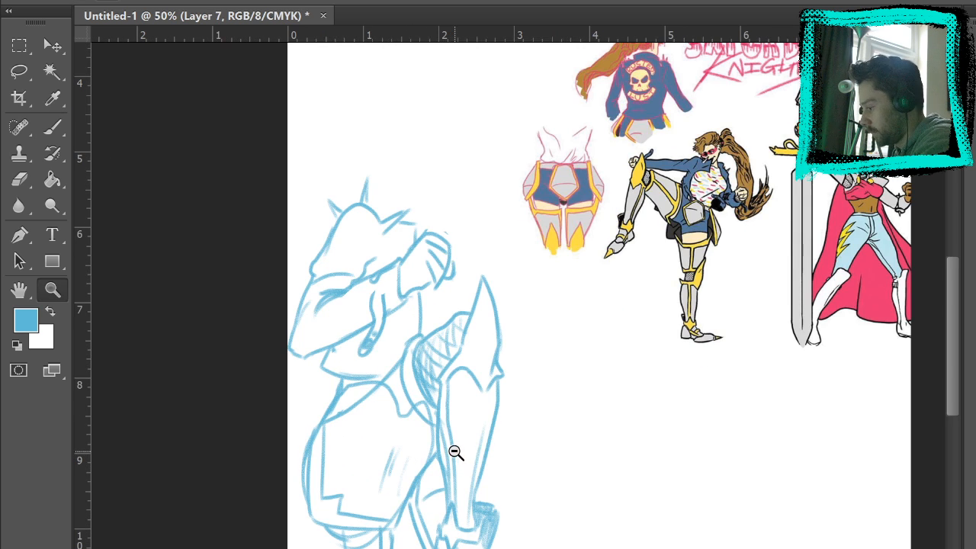
pyautogui.click(56, 133)
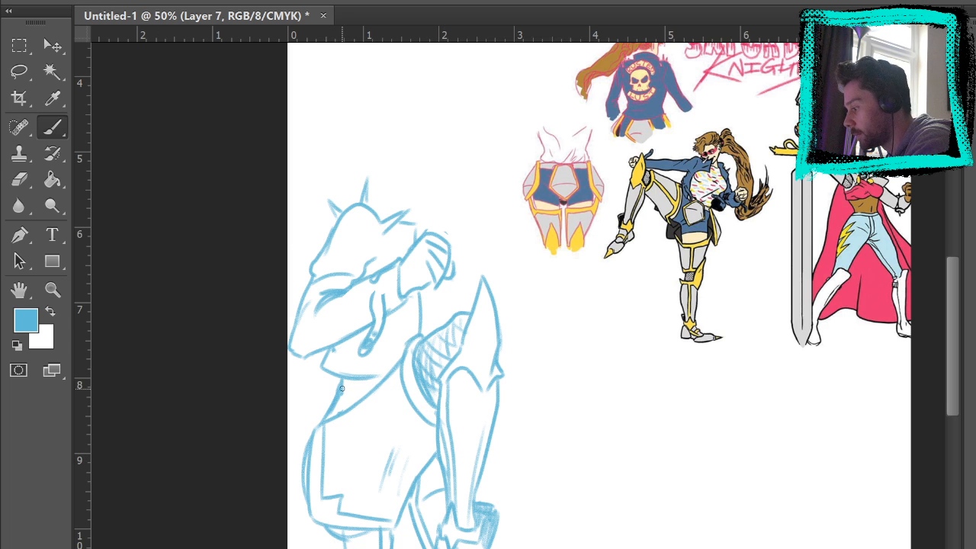
pyautogui.moveTo(331, 403); pyautogui.dragTo(295, 489)
pyautogui.hotkey('ctrl', 'z')
pyautogui.moveTo(333, 403); pyautogui.dragTo(298, 503)
pyautogui.hotkey('ctrl', 'z')
pyautogui.moveTo(333, 400); pyautogui.dragTo(301, 522)
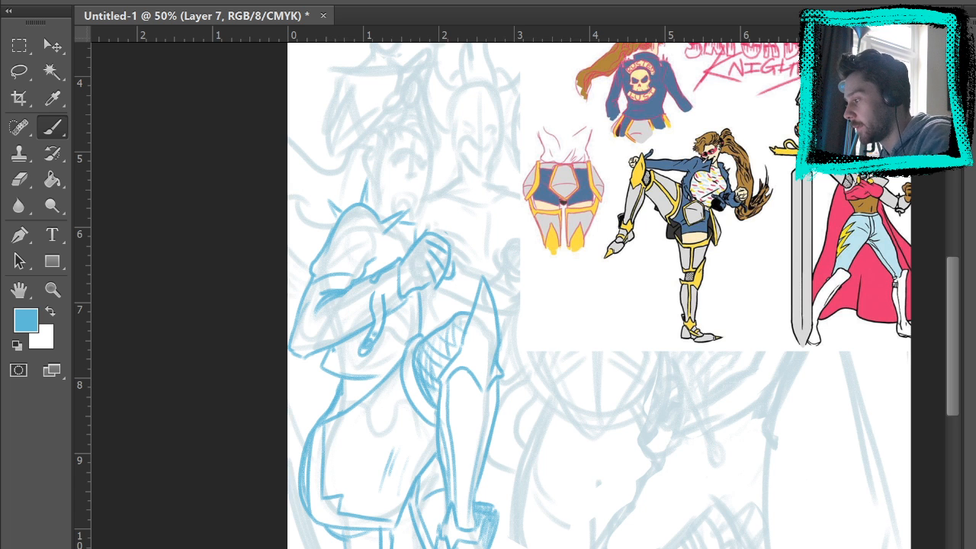
# Draw a curved contour running down from the bent hand toward the raised knee.
pyautogui.click(52, 289)
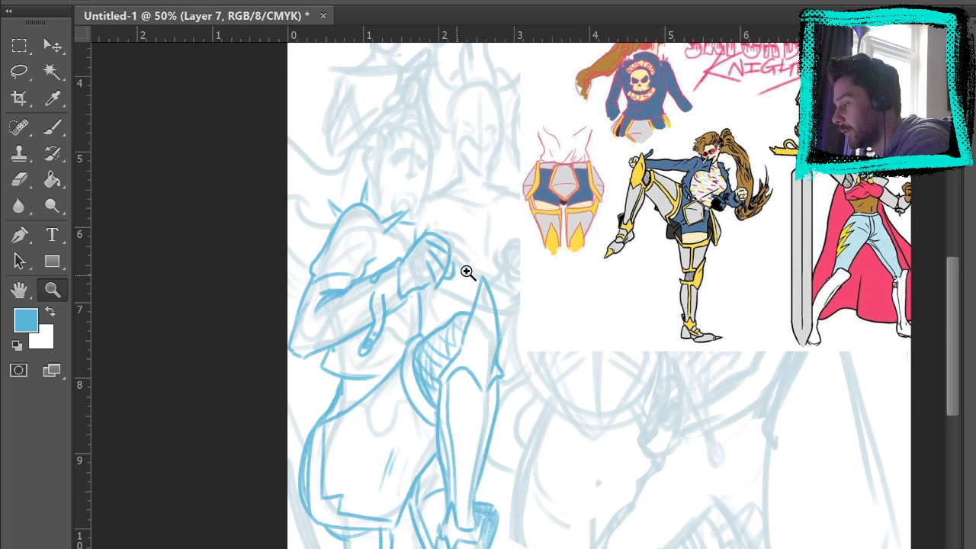
pyautogui.click(464, 272)
pyautogui.click(50, 133)
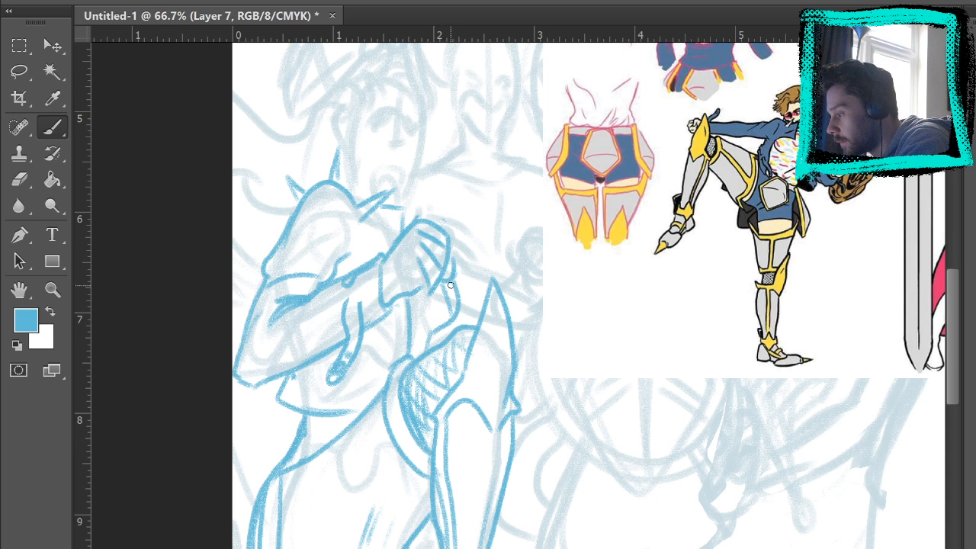
# Erase the curved line running down from the raised hand toward the knee spike and redraw it with the brush.
pyautogui.press('e')
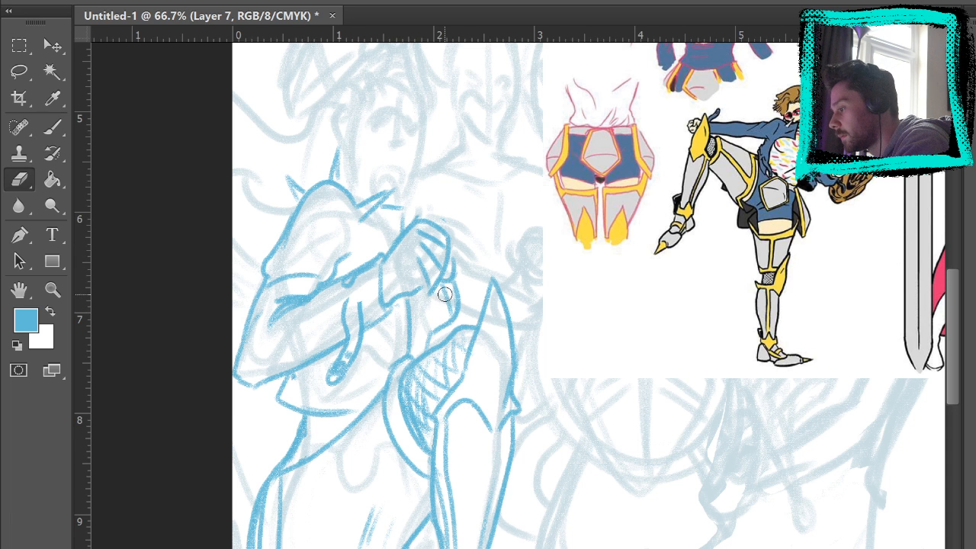
pyautogui.click(52, 128)
pyautogui.moveTo(633, 250); pyautogui.dragTo(614, 160)
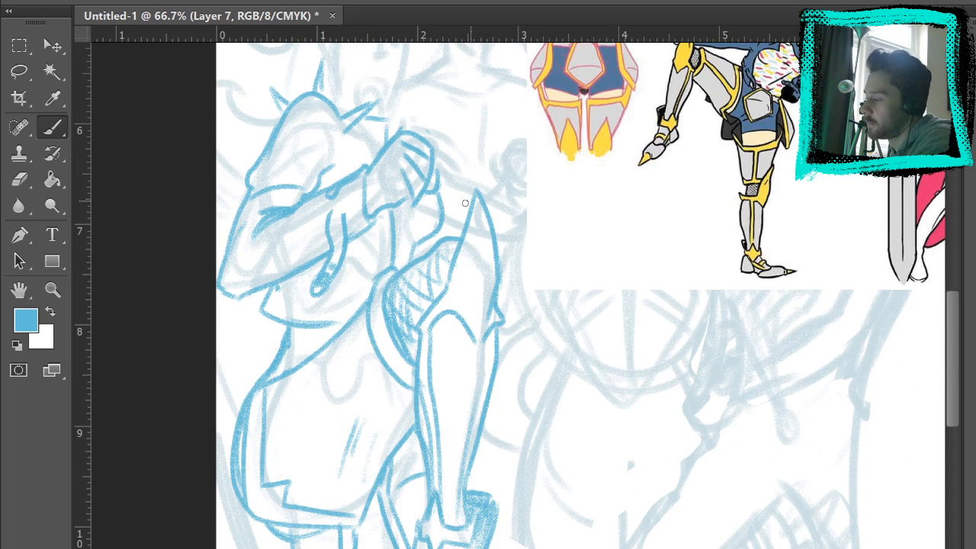
pyautogui.click(19, 179)
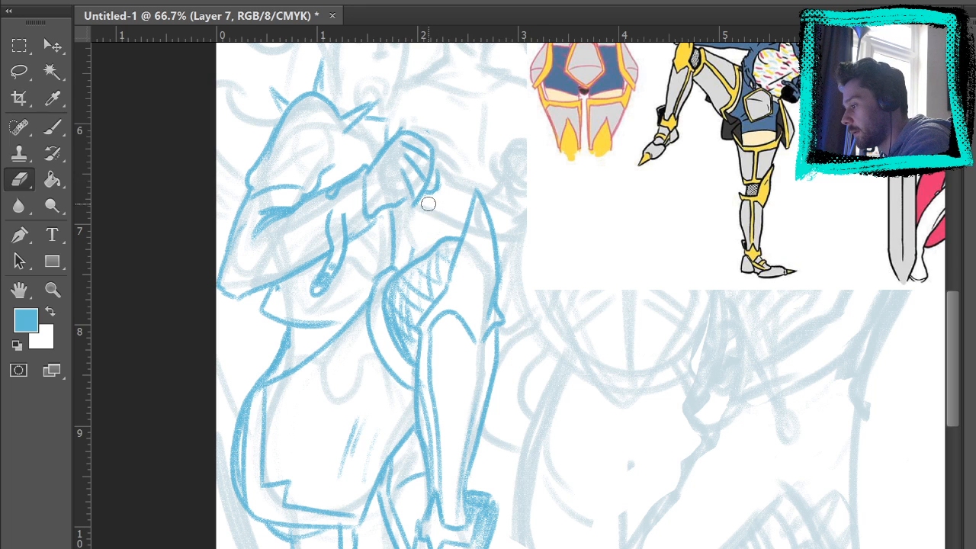
pyautogui.click(52, 128)
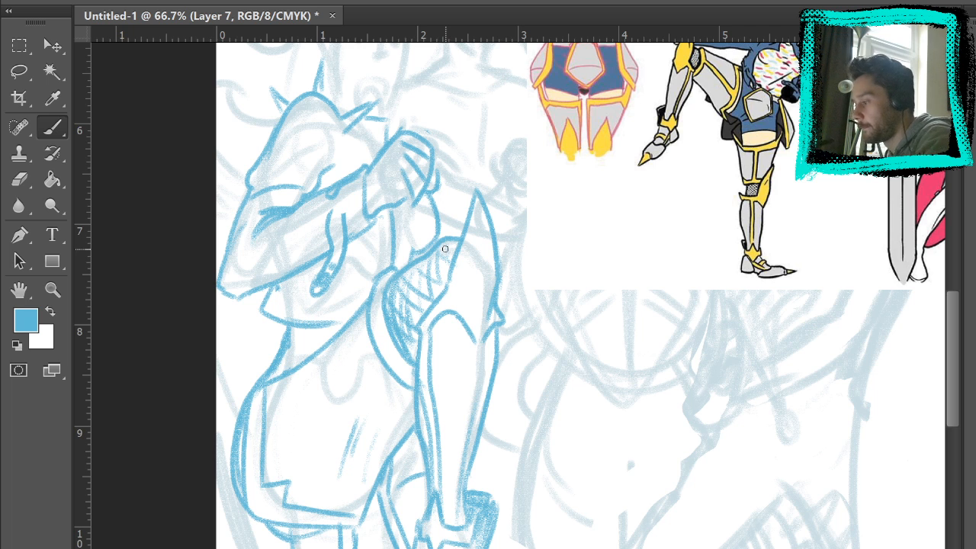
# Draw a spike above the raised hand and the upper line of the outstretched arm reaching past the knee spike, with short strokes beneath it.
pyautogui.moveTo(639, 375)
pyautogui.mouseDown()
pyautogui.moveTo(684, 181)
pyautogui.moveTo(641, 87)
pyautogui.moveTo(653, 296)
pyautogui.moveTo(680, 396)
pyautogui.moveTo(764, 419)
pyautogui.mouseUp()
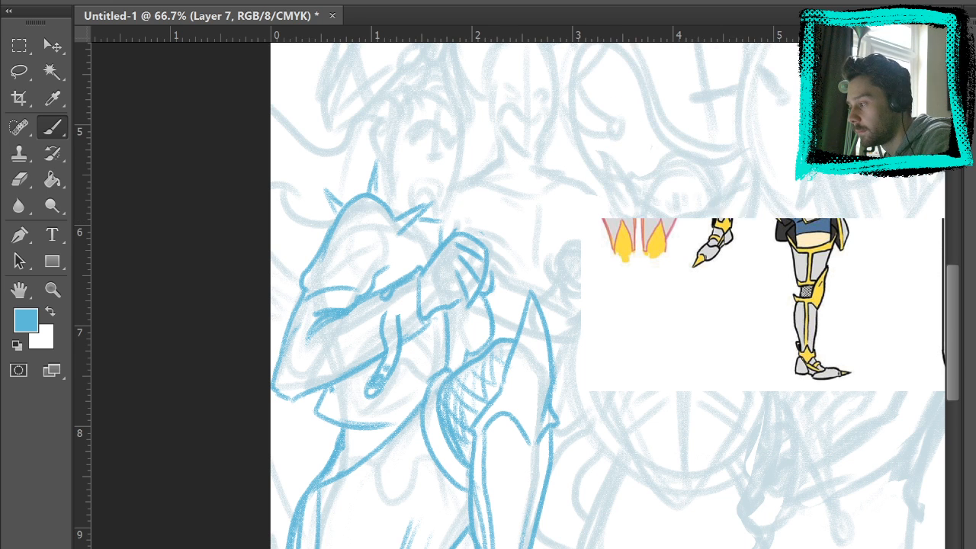
pyautogui.moveTo(449, 223); pyautogui.dragTo(474, 194)
pyautogui.moveTo(473, 198)
pyautogui.mouseDown()
pyautogui.moveTo(473, 229)
pyautogui.moveTo(501, 273)
pyautogui.moveTo(499, 262)
pyautogui.moveTo(548, 297)
pyautogui.mouseUp()
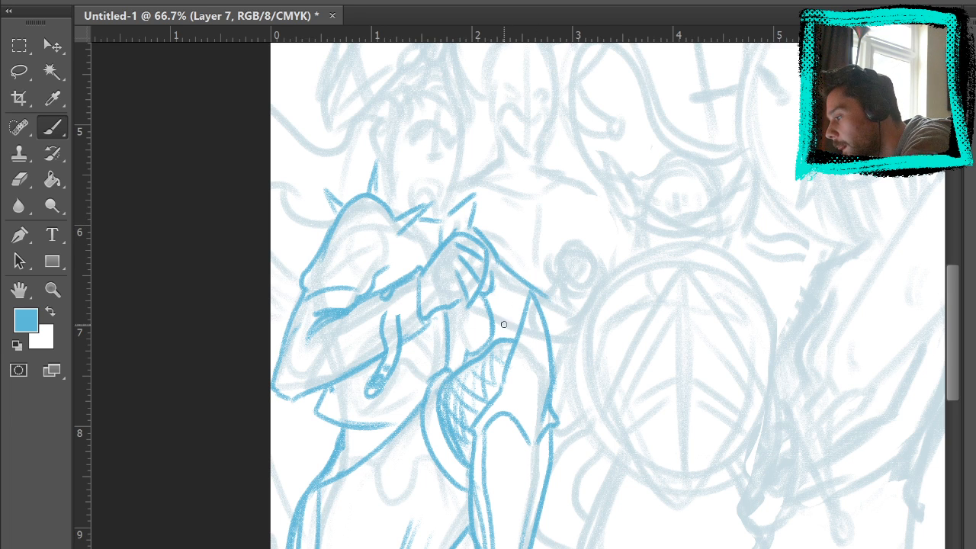
pyautogui.moveTo(495, 253); pyautogui.dragTo(516, 290)
pyautogui.moveTo(492, 250); pyautogui.dragTo(525, 291)
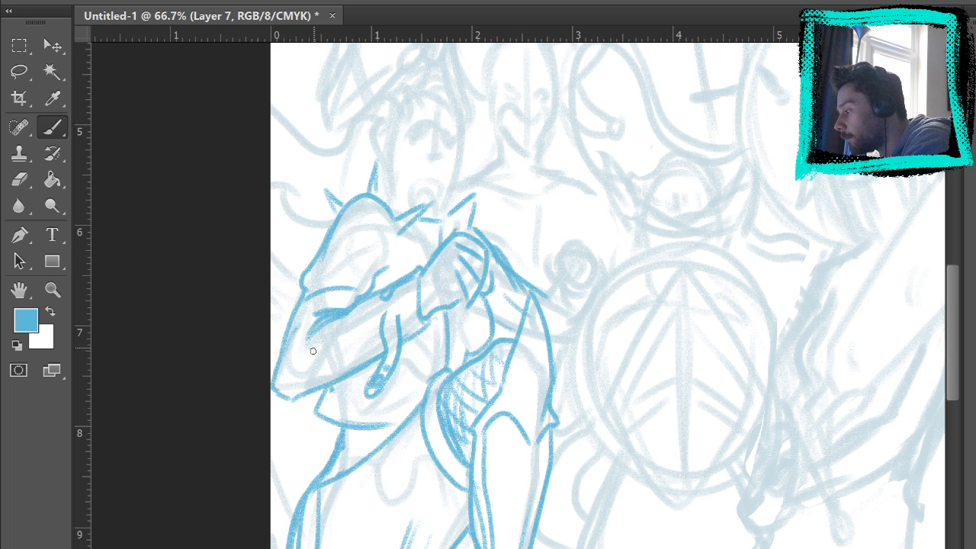
# Brush additional pointed spikes above the raised hand at the start of the outstretched arm.
pyautogui.press('z')
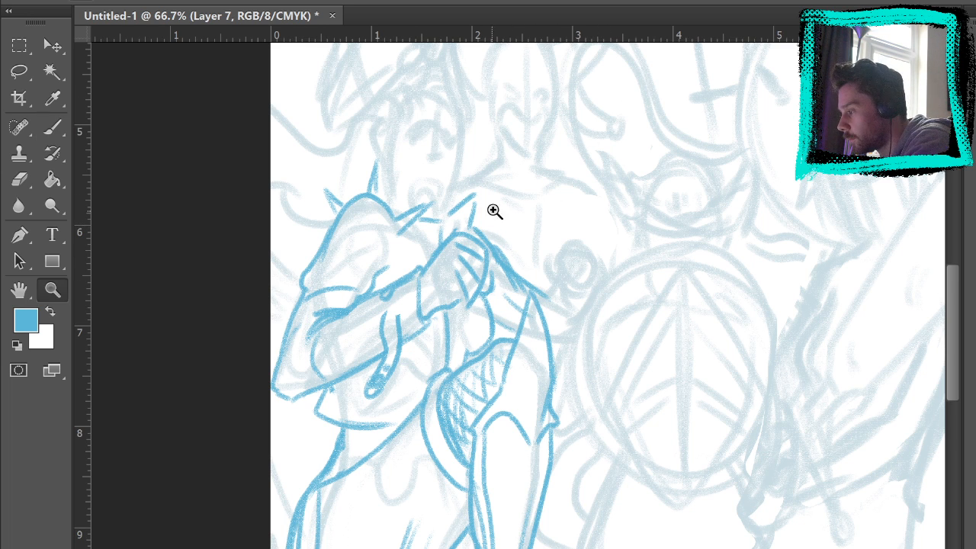
pyautogui.click(63, 131)
pyautogui.press('z')
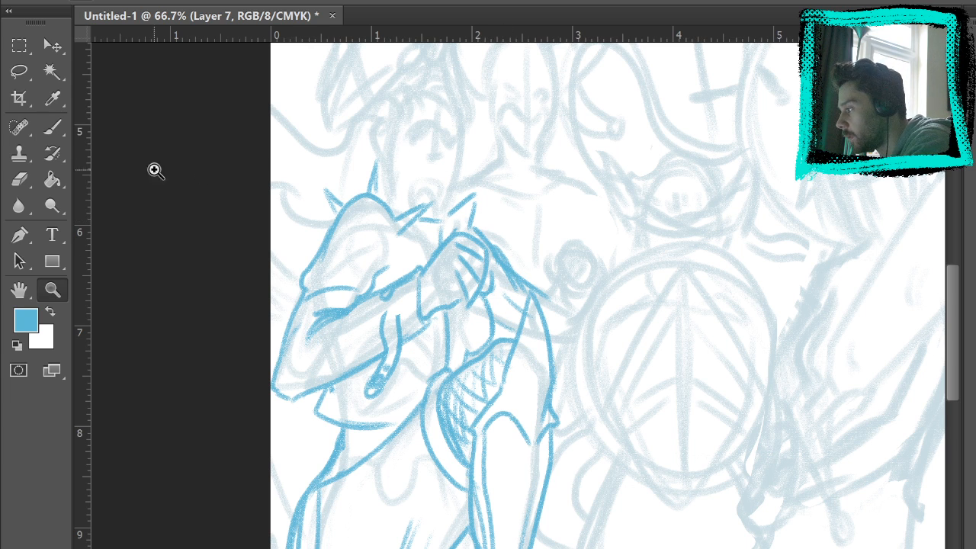
pyautogui.click(52, 129)
pyautogui.moveTo(474, 225)
pyautogui.mouseDown()
pyautogui.moveTo(479, 233)
pyautogui.moveTo(459, 181)
pyautogui.mouseUp()
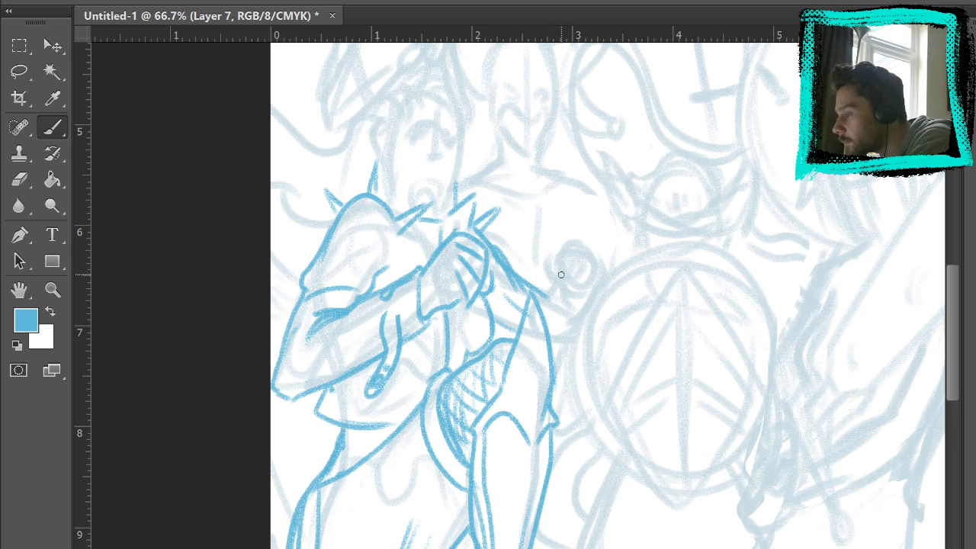
# Draw the clenched fist at the end of the outstretched arm and close its rounded lower outline, redoing the first outline stroke.
pyautogui.moveTo(561, 280)
pyautogui.mouseDown()
pyautogui.moveTo(546, 260)
pyautogui.moveTo(571, 253)
pyautogui.moveTo(565, 246)
pyautogui.moveTo(586, 256)
pyautogui.mouseUp()
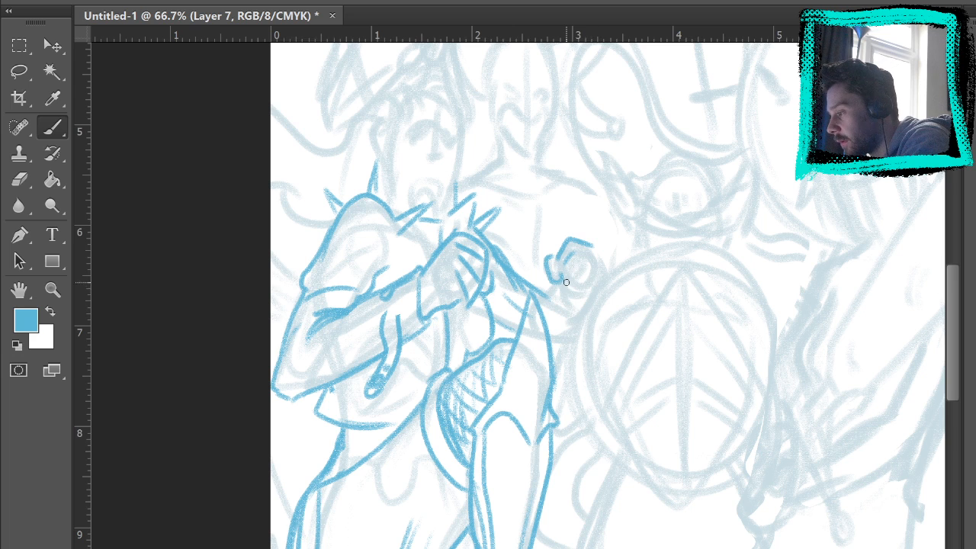
pyautogui.moveTo(571, 269)
pyautogui.mouseDown()
pyautogui.moveTo(603, 258)
pyautogui.moveTo(609, 289)
pyautogui.moveTo(571, 292)
pyautogui.moveTo(567, 270)
pyautogui.moveTo(584, 274)
pyautogui.moveTo(577, 289)
pyautogui.moveTo(594, 265)
pyautogui.moveTo(610, 284)
pyautogui.moveTo(588, 274)
pyautogui.moveTo(579, 299)
pyautogui.moveTo(559, 286)
pyautogui.moveTo(567, 298)
pyautogui.moveTo(549, 272)
pyautogui.moveTo(561, 296)
pyautogui.mouseUp()
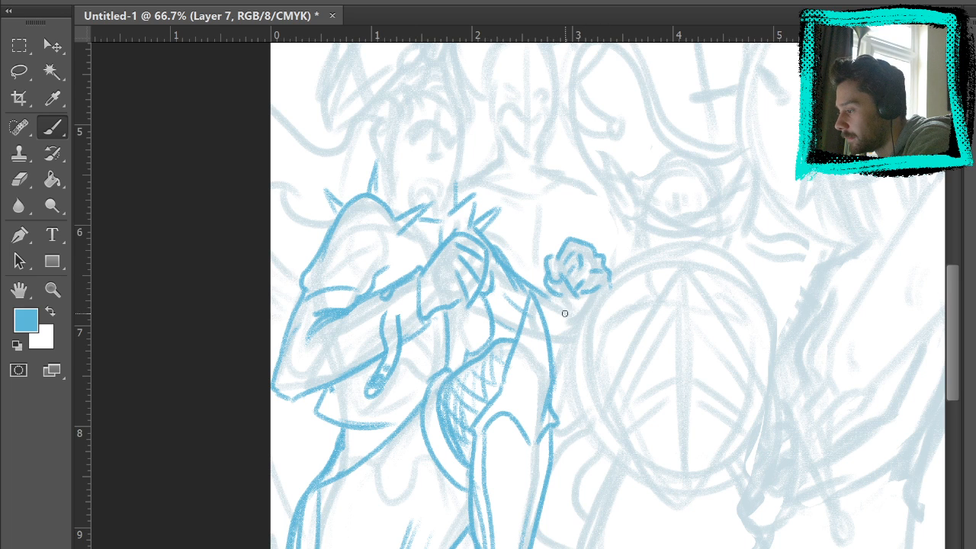
pyautogui.moveTo(608, 287); pyautogui.dragTo(580, 350)
pyautogui.hotkey('ctrl', 'z')
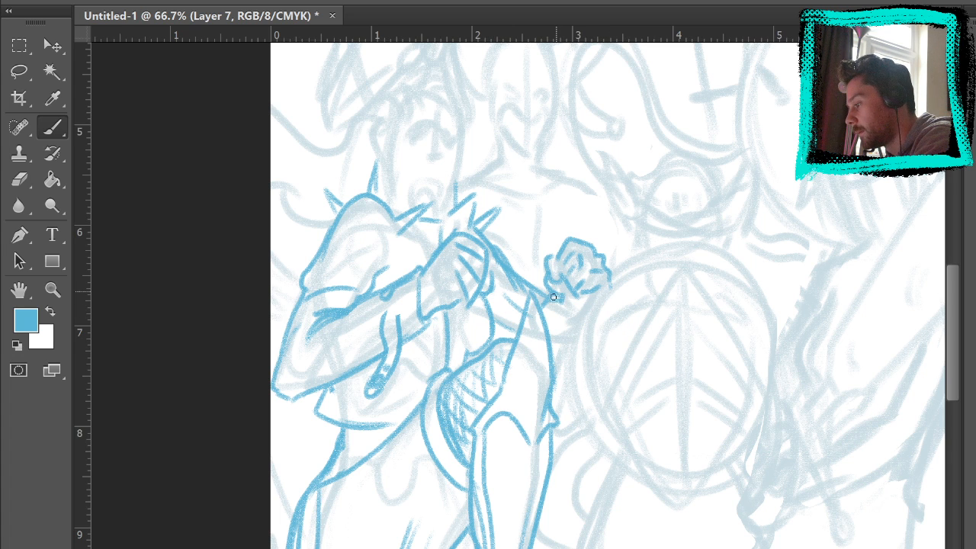
pyautogui.moveTo(552, 296); pyautogui.dragTo(591, 329)
pyautogui.moveTo(609, 286); pyautogui.dragTo(578, 326)
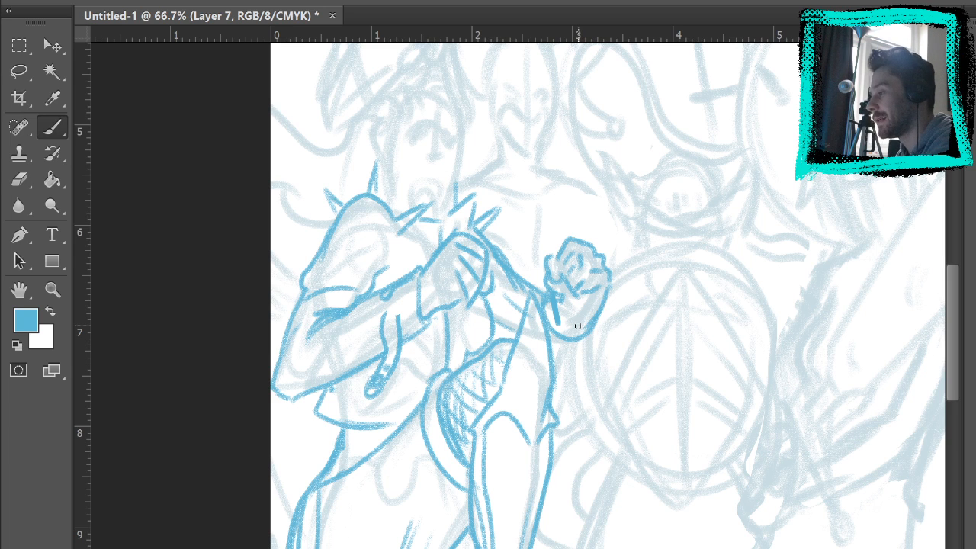
# Sketch a side-view study of a bent arm with a round fist over the faint round shield.
pyautogui.moveTo(638, 388); pyautogui.dragTo(703, 271)
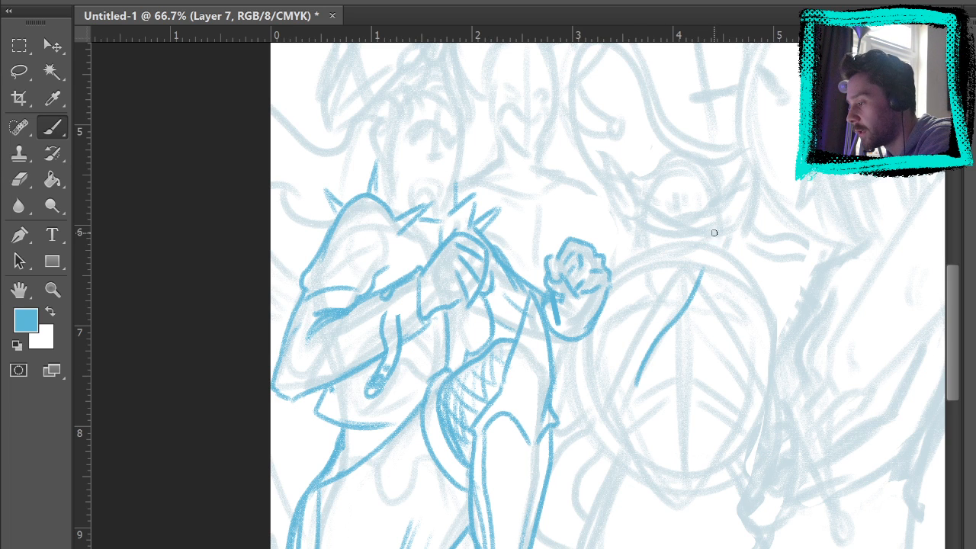
pyautogui.moveTo(678, 396); pyautogui.dragTo(733, 289)
pyautogui.hotkey('ctrl', 'z')
pyautogui.moveTo(676, 397); pyautogui.dragTo(720, 289)
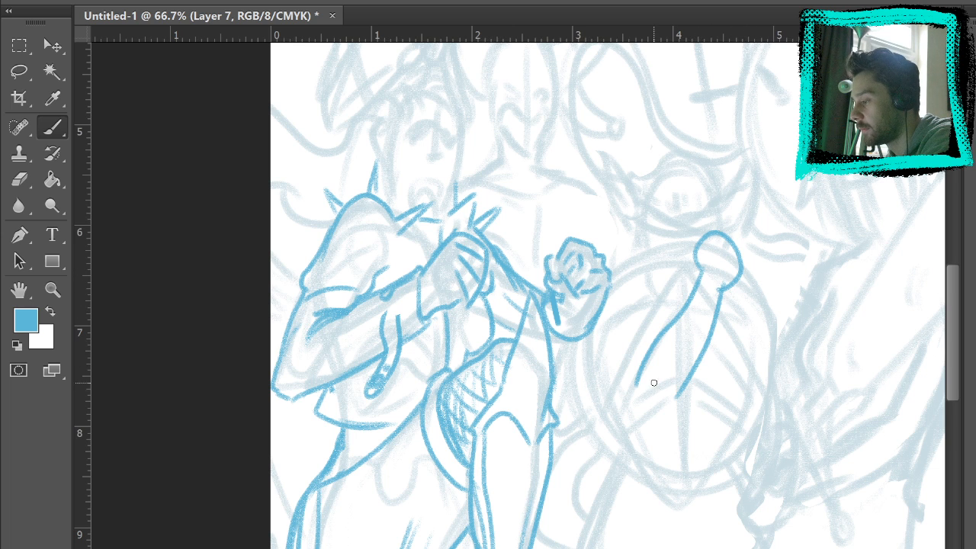
pyautogui.moveTo(641, 386)
pyautogui.mouseDown()
pyautogui.moveTo(574, 480)
pyautogui.moveTo(578, 492)
pyautogui.moveTo(686, 381)
pyautogui.moveTo(661, 394)
pyautogui.moveTo(713, 224)
pyautogui.moveTo(651, 383)
pyautogui.mouseUp()
pyautogui.hotkey('ctrl', 'z')
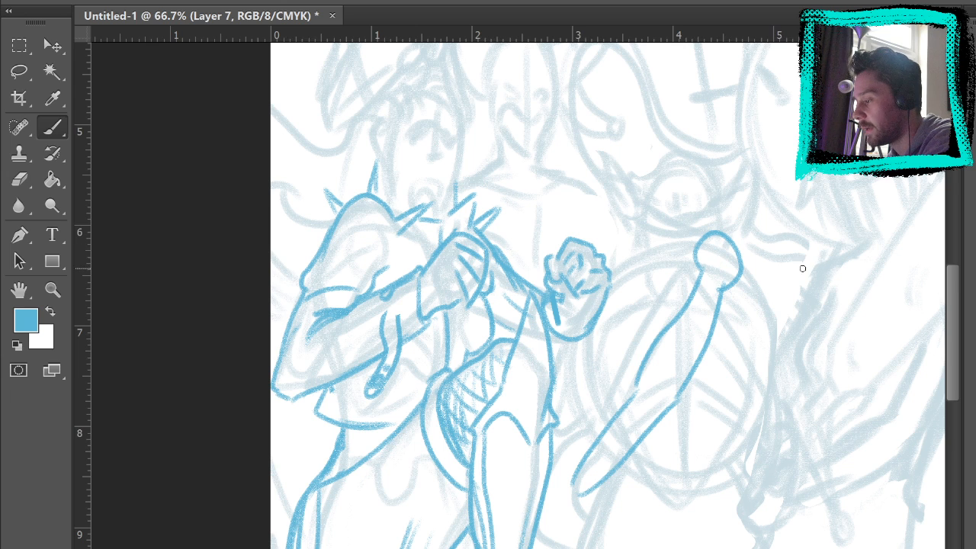
# Sketch a tilted cylinder with a rounded end beside the arm study, followed by two small circles.
pyautogui.moveTo(715, 399)
pyautogui.mouseDown()
pyautogui.moveTo(767, 315)
pyautogui.moveTo(756, 342)
pyautogui.moveTo(763, 309)
pyautogui.moveTo(749, 326)
pyautogui.mouseUp()
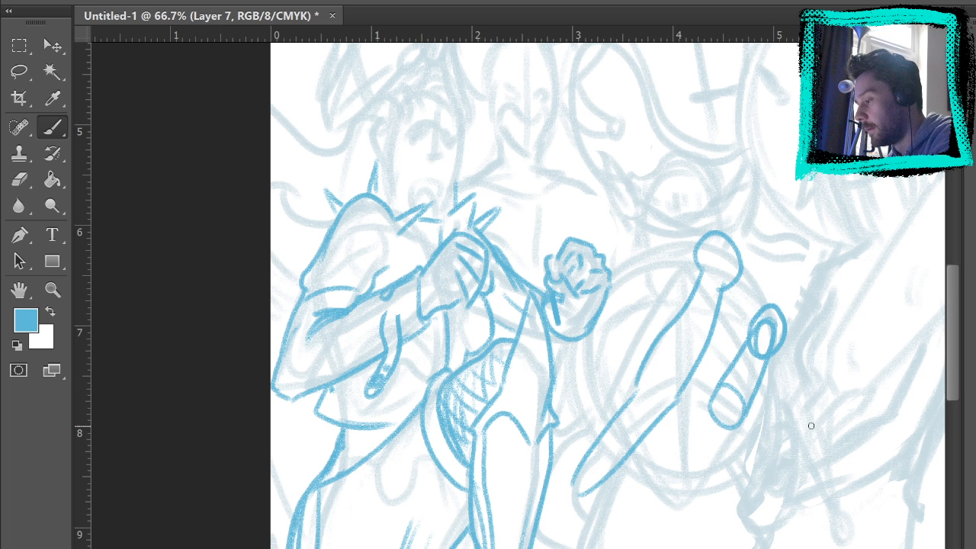
pyautogui.moveTo(774, 412); pyautogui.dragTo(793, 435)
pyautogui.moveTo(792, 391); pyautogui.dragTo(795, 418)
# Extend the foreshortening study with overlapping circles around the two small ones and a larger group of circles beside them.
pyautogui.press('z')
pyautogui.moveTo(797, 363); pyautogui.dragTo(807, 355)
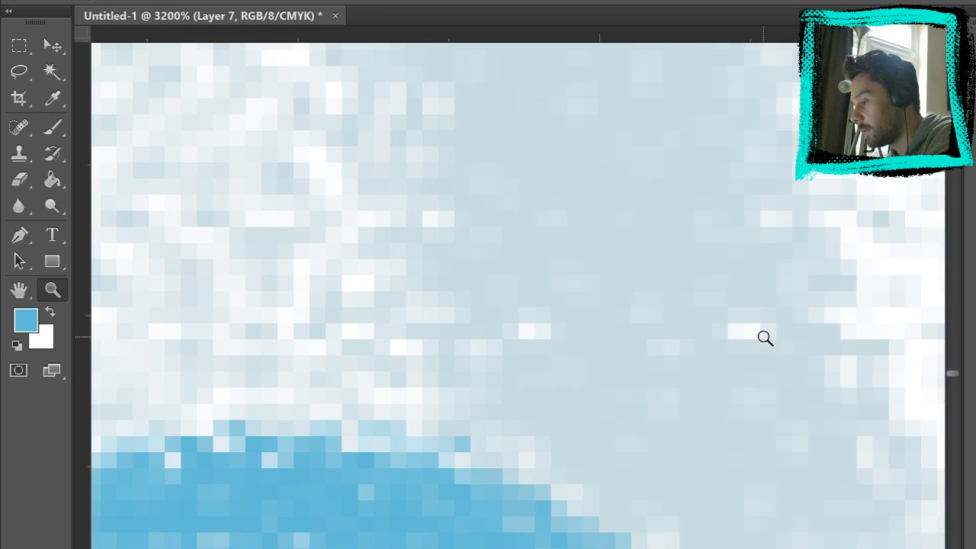
pyautogui.click(305, 1)
pyautogui.click(609, 418)
pyautogui.click(579, 401)
pyautogui.click(561, 383)
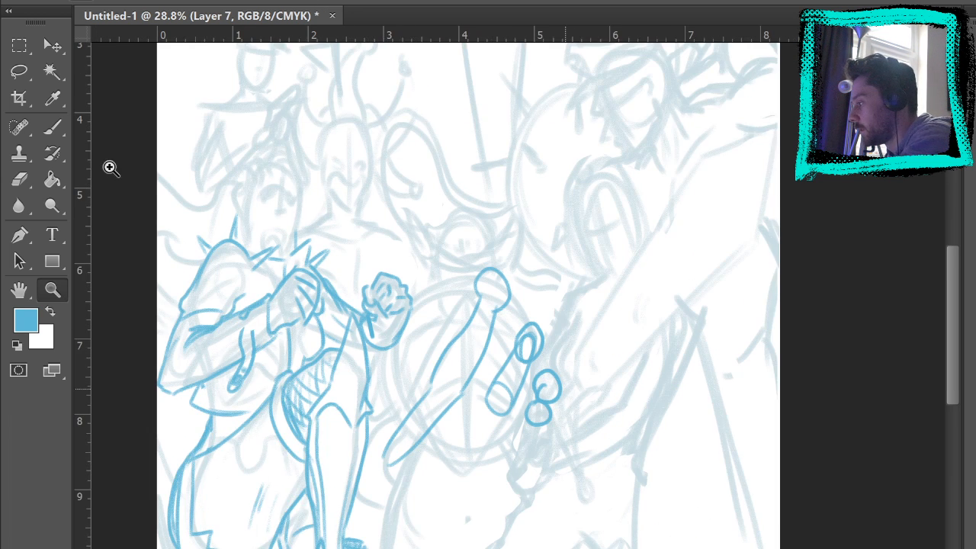
pyautogui.click(55, 126)
pyautogui.moveTo(535, 375); pyautogui.dragTo(543, 357)
pyautogui.moveTo(527, 392)
pyautogui.mouseDown()
pyautogui.moveTo(590, 413)
pyautogui.moveTo(654, 462)
pyautogui.moveTo(650, 437)
pyautogui.mouseUp()
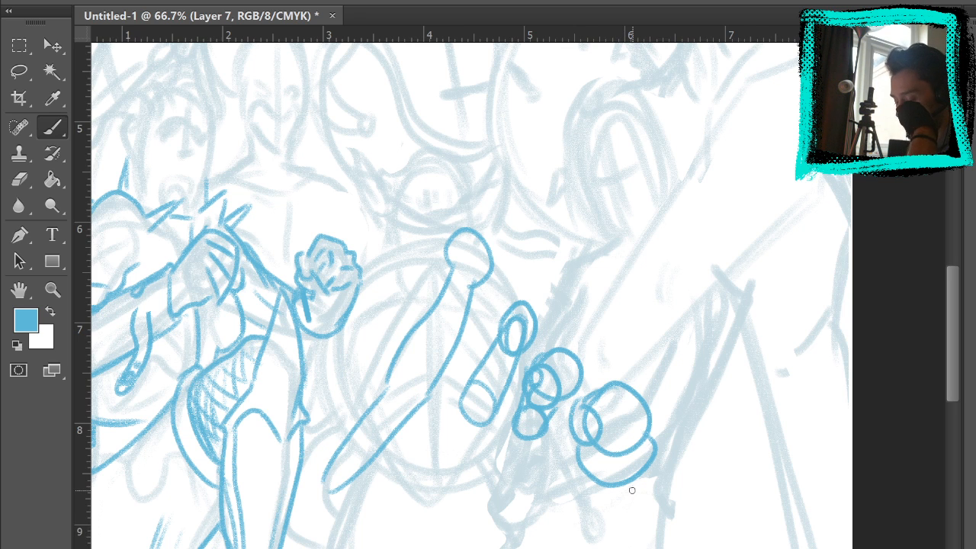
# Erase the overlapping circle studies, then lasso and delete the remaining arm and cylinder sketches over the shield.
pyautogui.click(20, 181)
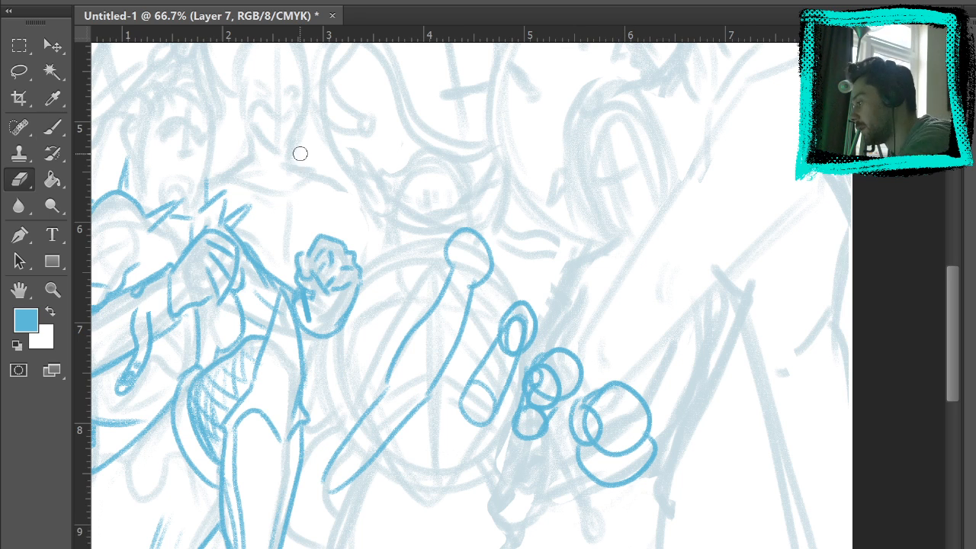
pyautogui.moveTo(656, 450); pyautogui.dragTo(624, 484)
pyautogui.moveTo(652, 433)
pyautogui.mouseDown()
pyautogui.moveTo(627, 445)
pyautogui.moveTo(623, 423)
pyautogui.moveTo(605, 445)
pyautogui.moveTo(610, 430)
pyautogui.moveTo(578, 435)
pyautogui.moveTo(568, 447)
pyautogui.moveTo(591, 367)
pyautogui.moveTo(589, 347)
pyautogui.moveTo(573, 337)
pyautogui.moveTo(594, 262)
pyautogui.mouseUp()
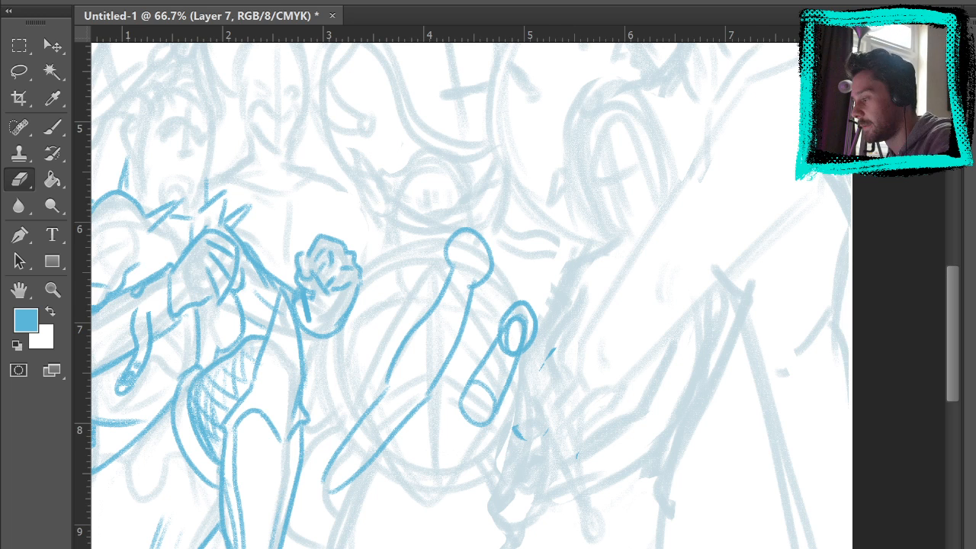
pyautogui.moveTo(582, 332); pyautogui.dragTo(512, 399)
pyautogui.click(19, 71)
pyautogui.click(428, 233)
pyautogui.moveTo(342, 395)
pyautogui.mouseDown()
pyautogui.moveTo(570, 304)
pyautogui.moveTo(409, 242)
pyautogui.mouseUp()
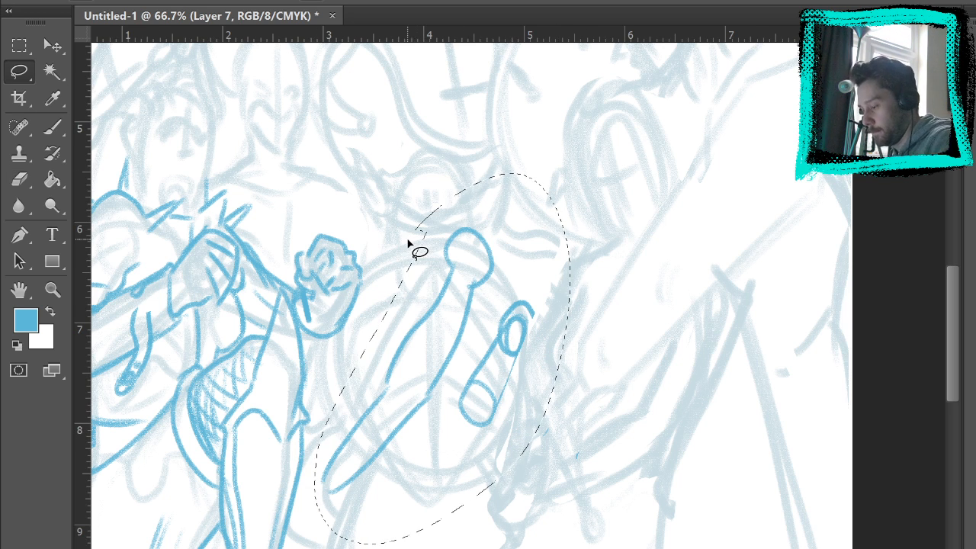
pyautogui.press('Delete')
pyautogui.hotkey('ctrl', 'd')
# Try circular construction shapes over the clenched fist and its rounded base, and undo those strokes.
pyautogui.press('b')
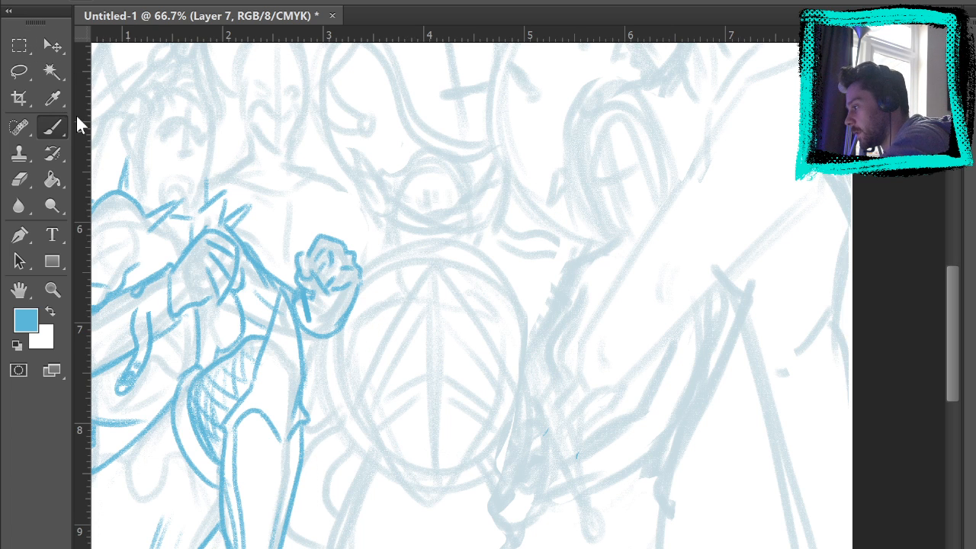
pyautogui.moveTo(294, 302)
pyautogui.mouseDown()
pyautogui.moveTo(339, 330)
pyautogui.moveTo(325, 334)
pyautogui.mouseUp()
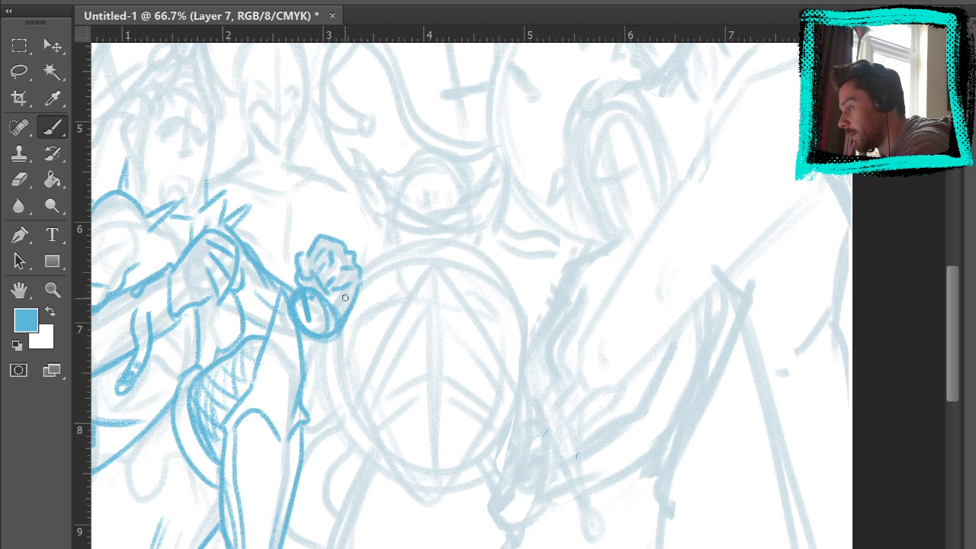
pyautogui.moveTo(326, 272); pyautogui.dragTo(347, 278)
pyautogui.moveTo(311, 242)
pyautogui.mouseDown()
pyautogui.moveTo(305, 272)
pyautogui.moveTo(320, 238)
pyautogui.mouseUp()
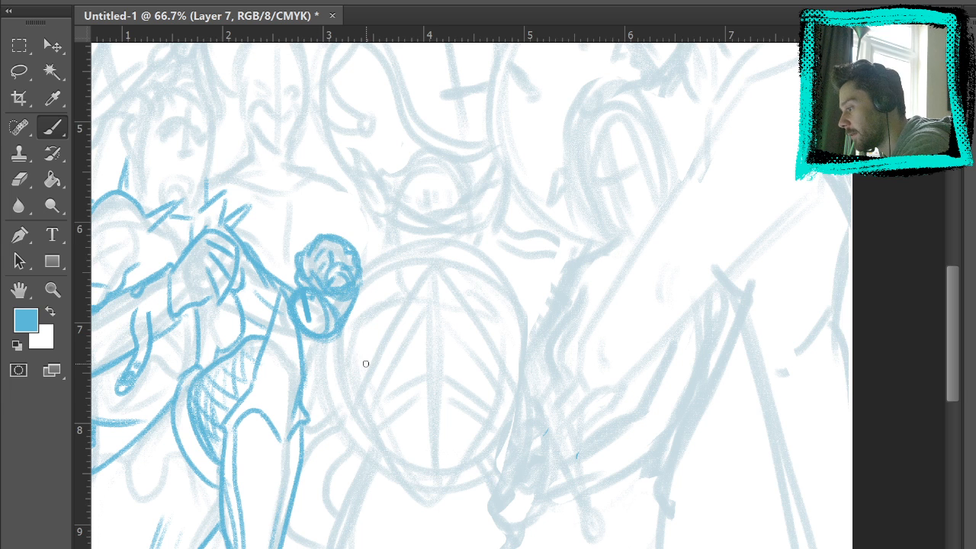
pyautogui.hotkey('ctrl', 'z')
pyautogui.hotkey('ctrl', 'alt', 'z')
pyautogui.hotkey('ctrl', 'alt', 'z')
pyautogui.hotkey('ctrl', 'alt', 'z')
pyautogui.hotkey('ctrl', 'alt', 'z')
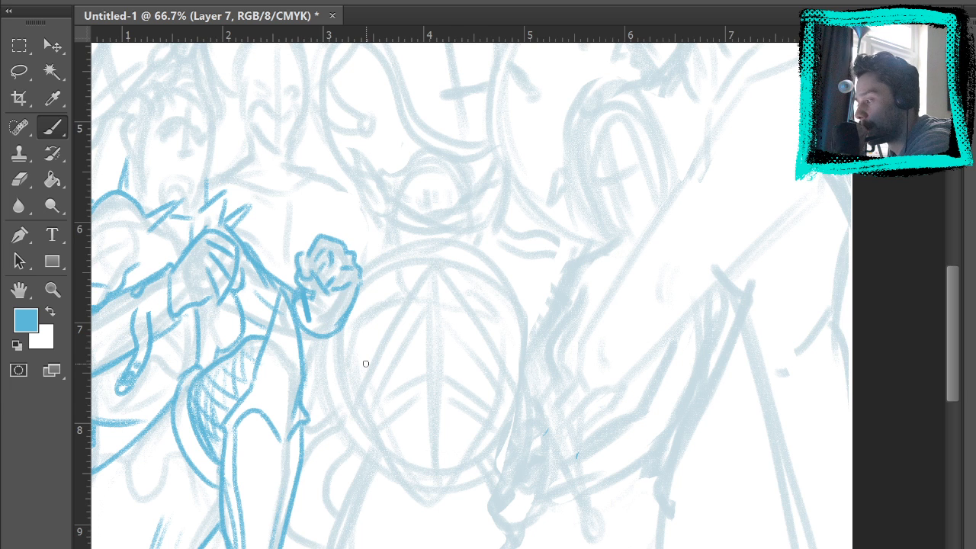
# Erase the short stroke inside the fist's base and draw a curved tube-like shape with a rounded end extending from the fist.
pyautogui.moveTo(449, 260)
pyautogui.mouseDown()
pyautogui.moveTo(480, 255)
pyautogui.moveTo(496, 211)
pyautogui.mouseUp()
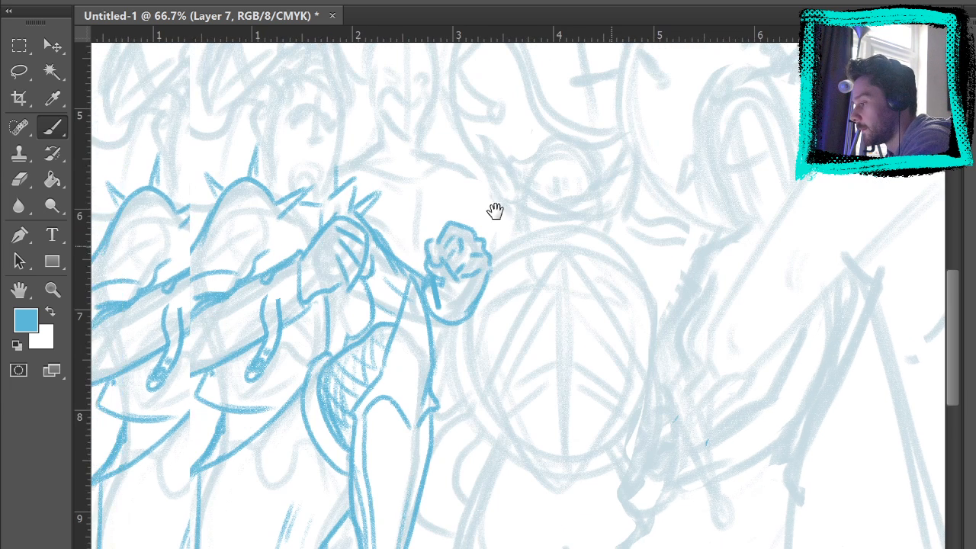
pyautogui.click(23, 178)
pyautogui.moveTo(442, 300); pyautogui.dragTo(451, 313)
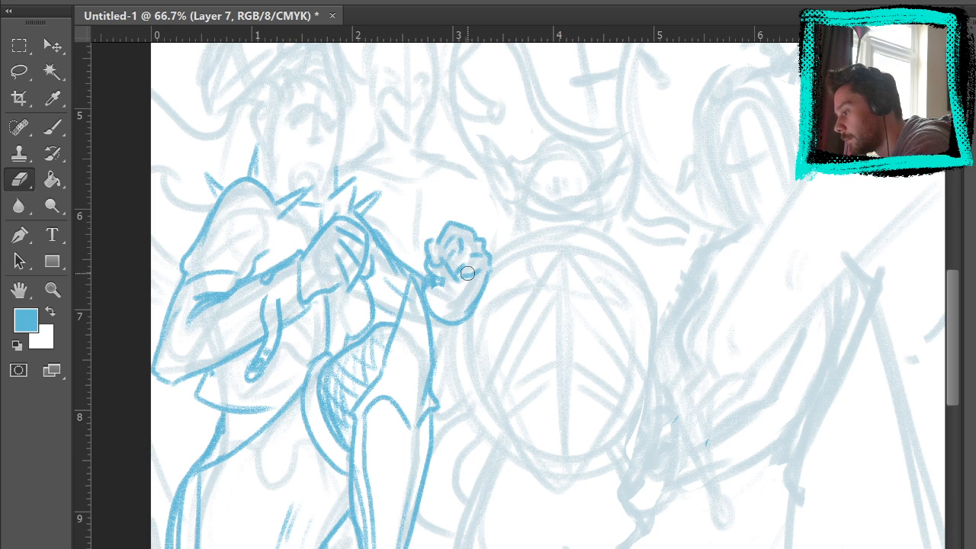
pyautogui.click(52, 127)
pyautogui.moveTo(450, 284)
pyautogui.mouseDown()
pyautogui.moveTo(525, 274)
pyautogui.moveTo(543, 292)
pyautogui.mouseUp()
pyautogui.moveTo(482, 307)
pyautogui.mouseDown()
pyautogui.moveTo(536, 284)
pyautogui.moveTo(532, 299)
pyautogui.mouseUp()
# Compare the sketched figure with the coloured reference of the kicking armoured character and review the whole page composition.
pyautogui.moveTo(621, 242); pyautogui.dragTo(608, 341)
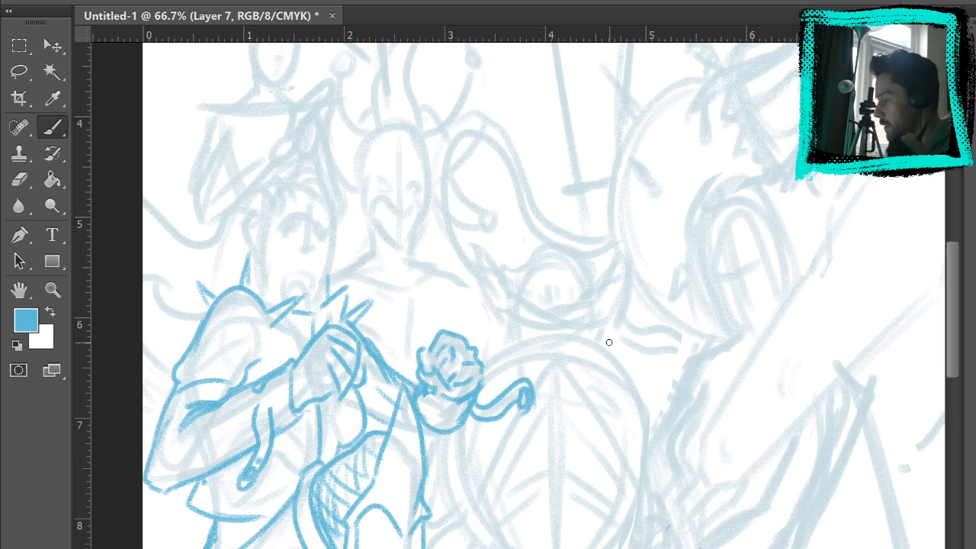
pyautogui.moveTo(472, 492); pyautogui.dragTo(524, 150)
pyautogui.moveTo(607, 154); pyautogui.dragTo(589, 465)
pyautogui.moveTo(542, 171)
pyautogui.mouseDown()
pyautogui.moveTo(556, 200)
pyautogui.moveTo(536, 322)
pyautogui.mouseUp()
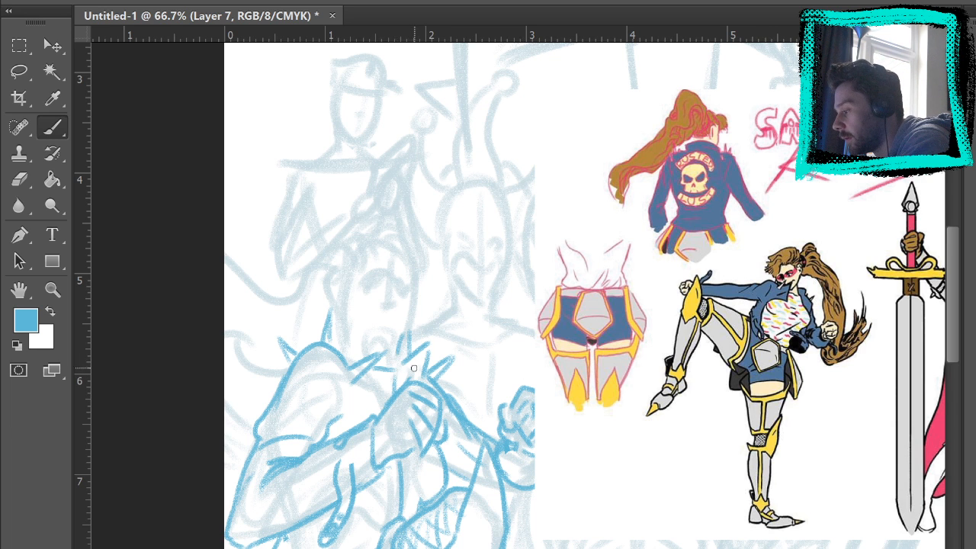
pyautogui.press('z')
pyautogui.moveTo(397, 364); pyautogui.dragTo(409, 338)
pyautogui.click(346, 1)
pyautogui.click(46, 41)
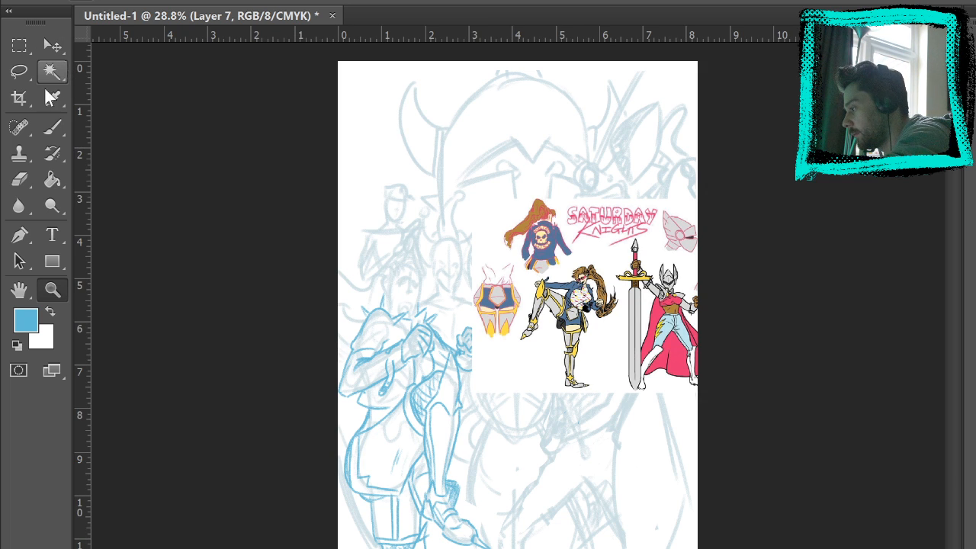
pyautogui.click(52, 127)
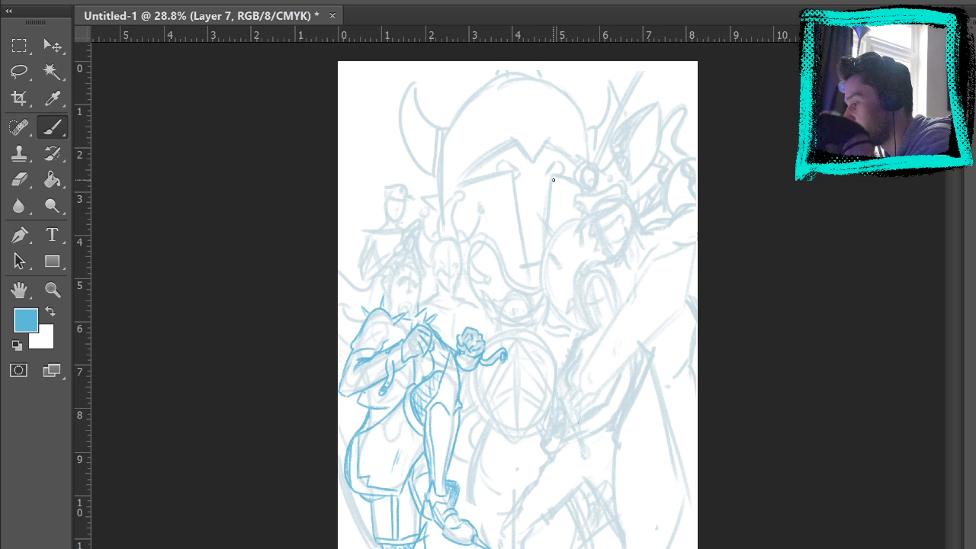
pyautogui.click(52, 290)
pyautogui.moveTo(415, 312)
pyautogui.mouseDown()
pyautogui.moveTo(434, 285)
pyautogui.moveTo(422, 296)
pyautogui.mouseUp()
pyautogui.click(56, 128)
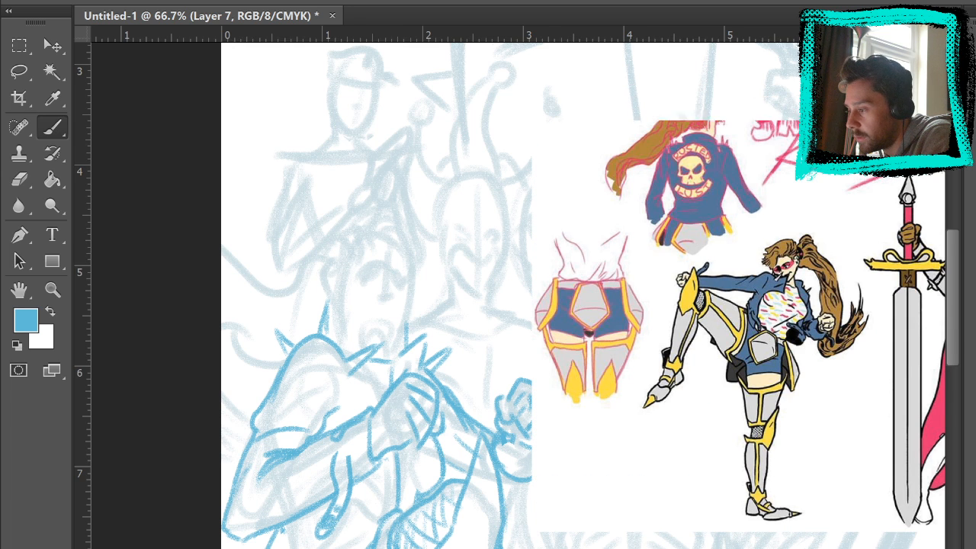
# Draw the nostrils and the bridge of the nose over the rough face of the figure clasping the fist.
pyautogui.moveTo(391, 296); pyautogui.dragTo(394, 297)
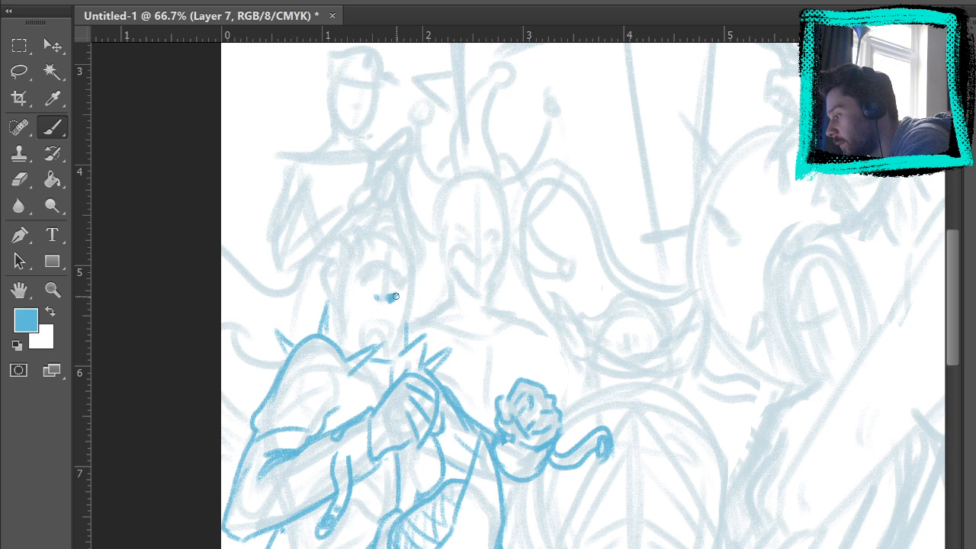
pyautogui.moveTo(386, 263); pyautogui.dragTo(396, 297)
pyautogui.hotkey('ctrl', 'z')
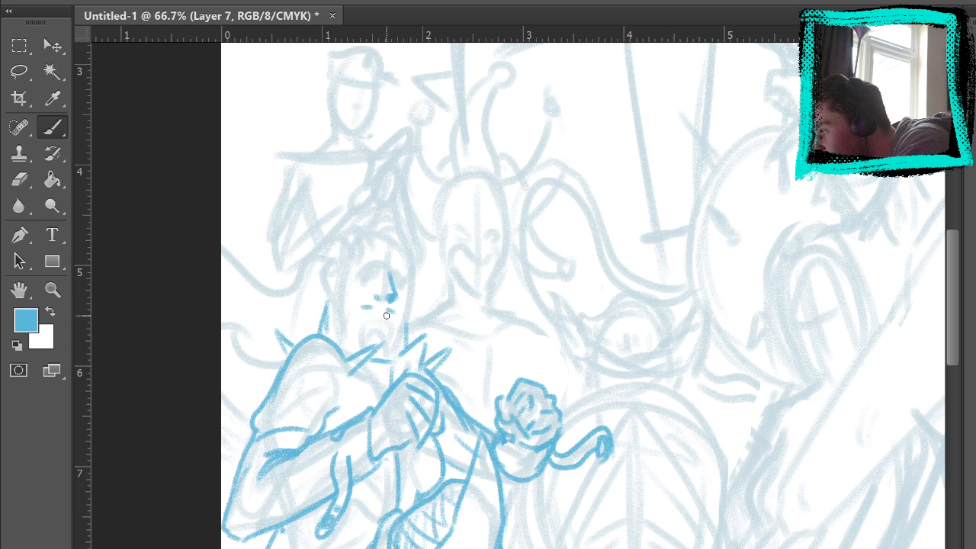
pyautogui.hotkey('ctrl', 'space')
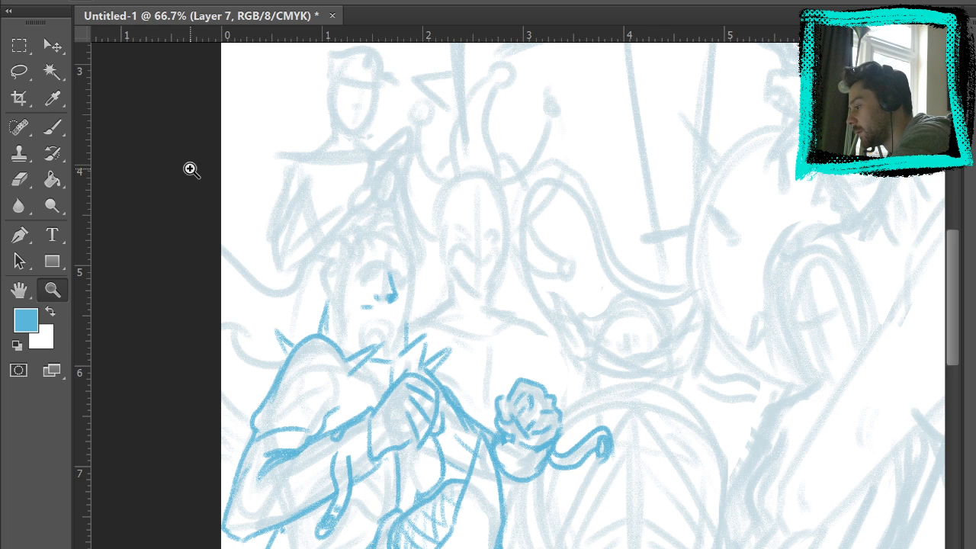
pyautogui.click(392, 301)
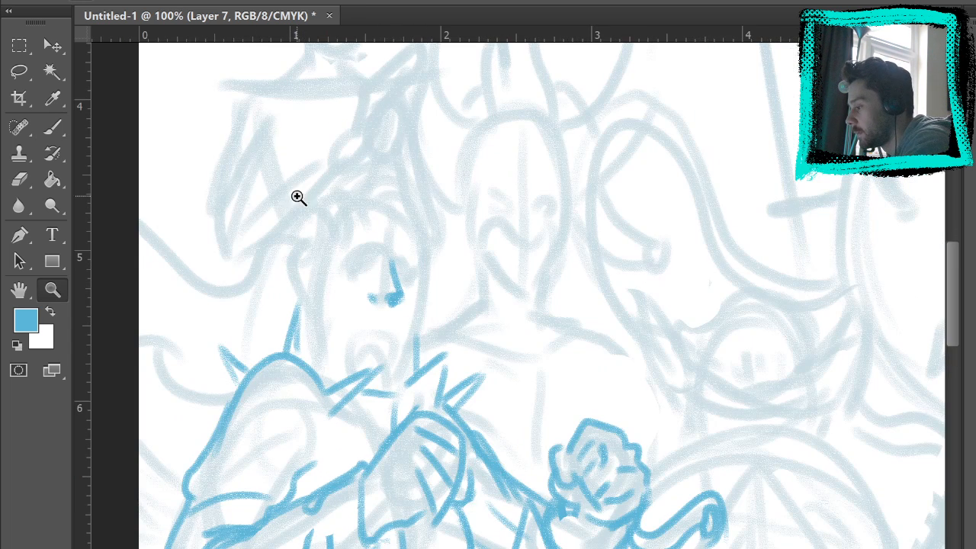
pyautogui.moveTo(380, 291); pyautogui.dragTo(387, 279)
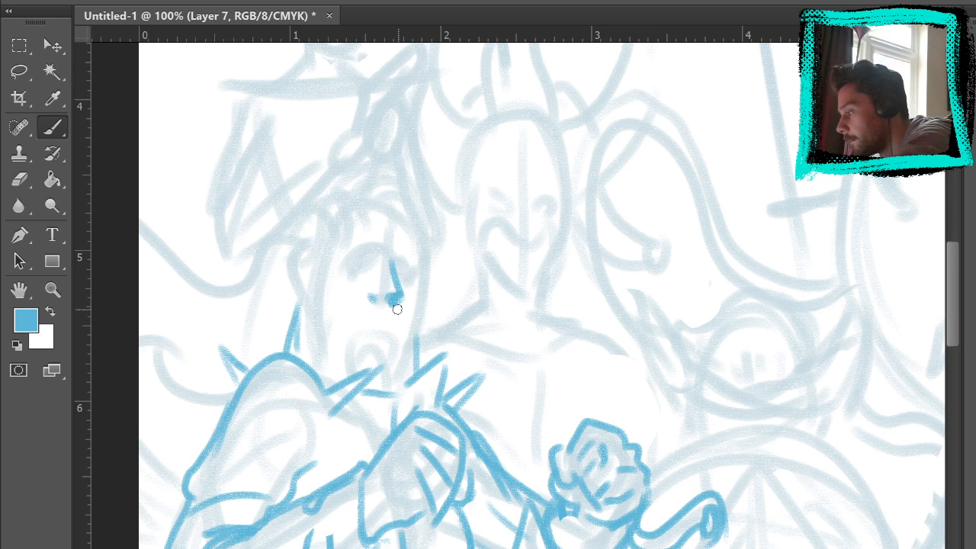
# Draw a straight mouth line below the nose and add the lower lip, redoing the first stroke.
pyautogui.moveTo(357, 304)
pyautogui.mouseDown()
pyautogui.moveTo(378, 312)
pyautogui.moveTo(363, 314)
pyautogui.moveTo(405, 315)
pyautogui.mouseUp()
pyautogui.hotkey('ctrl', 'z')
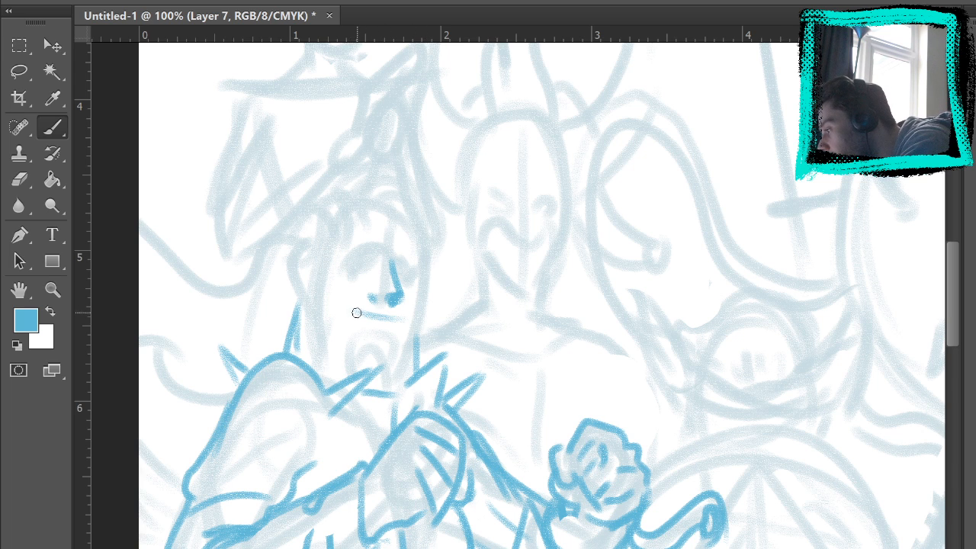
pyautogui.moveTo(355, 313); pyautogui.dragTo(407, 317)
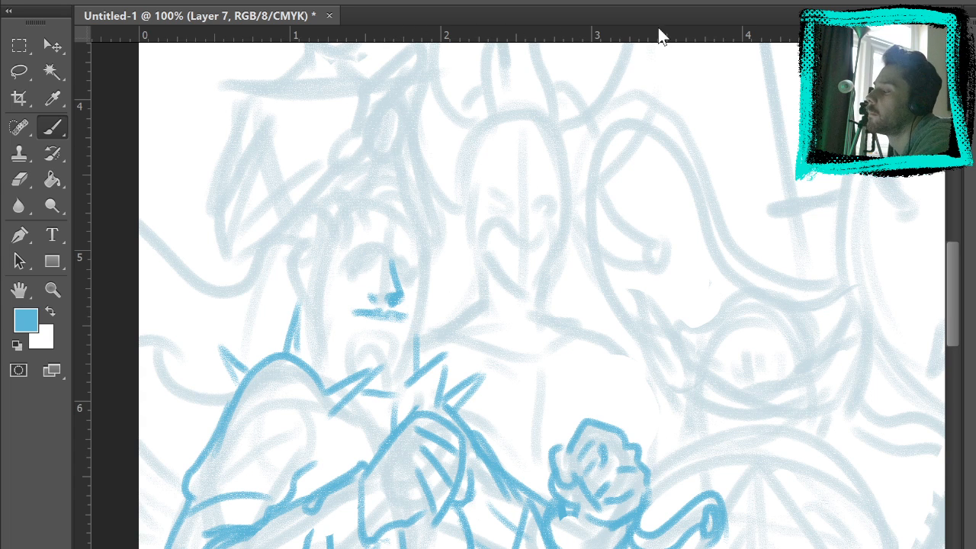
pyautogui.moveTo(368, 321)
pyautogui.mouseDown()
pyautogui.moveTo(390, 326)
pyautogui.moveTo(373, 329)
pyautogui.moveTo(390, 323)
pyautogui.mouseUp()
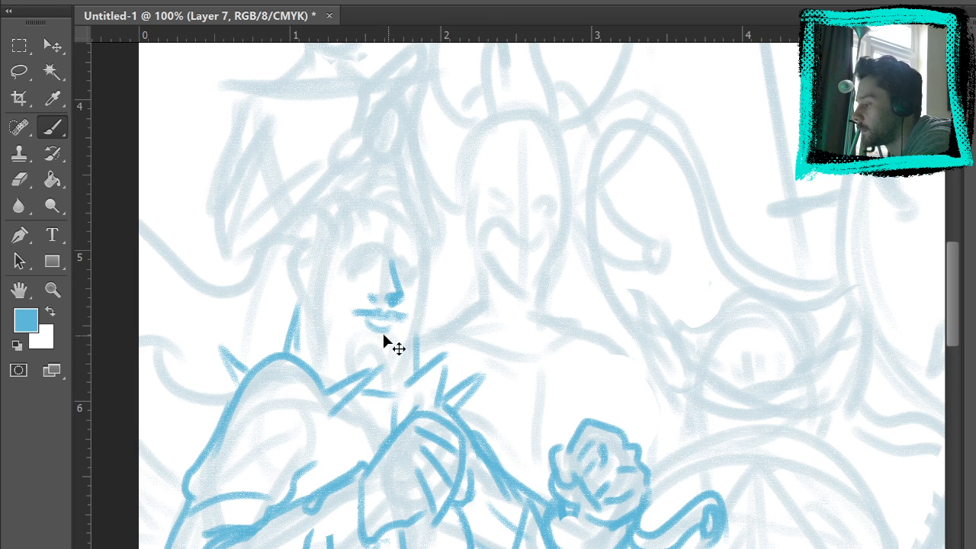
pyautogui.moveTo(368, 317); pyautogui.dragTo(401, 323)
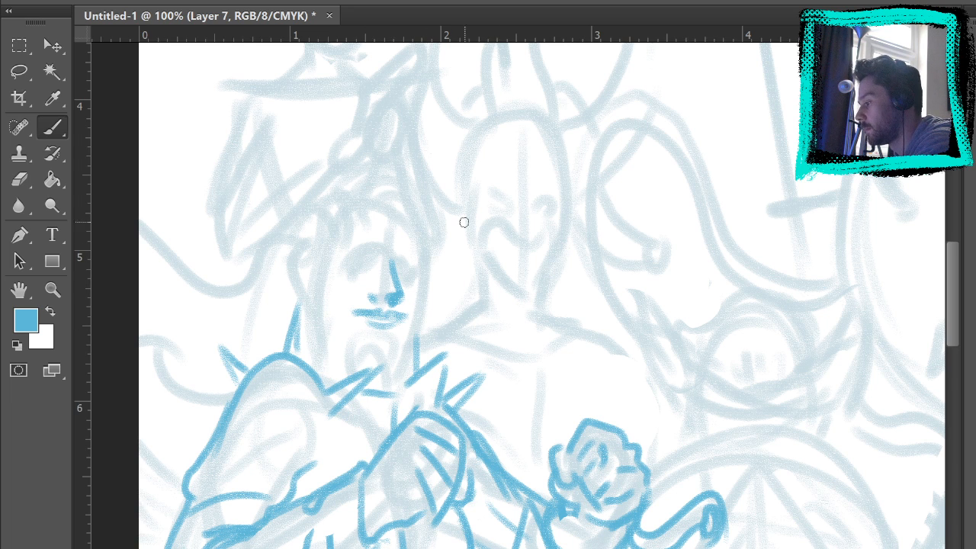
# Draw the upper eyelids and the irises of both eyes on either side of the nose bridge.
pyautogui.moveTo(390, 260)
pyautogui.mouseDown()
pyautogui.moveTo(420, 255)
pyautogui.moveTo(349, 253)
pyautogui.mouseUp()
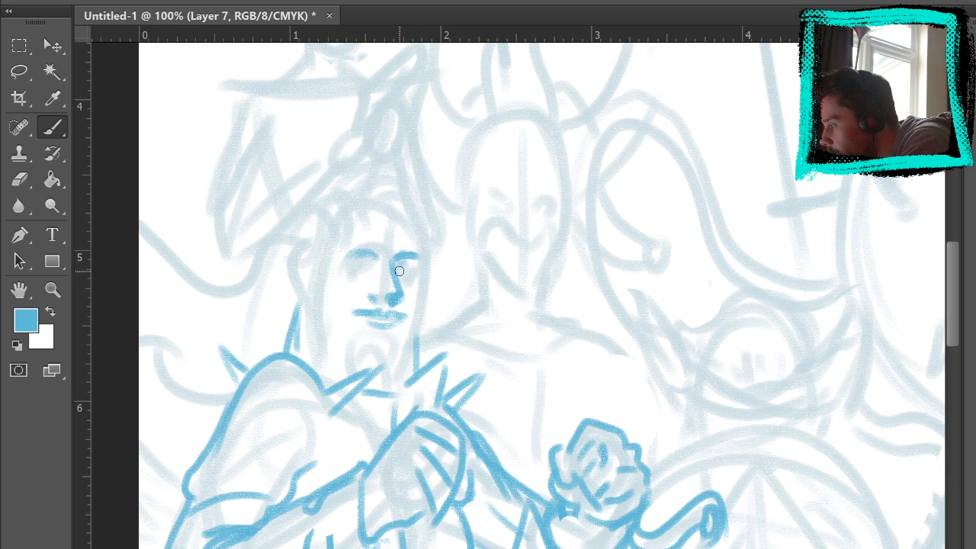
pyautogui.moveTo(371, 267)
pyautogui.mouseDown()
pyautogui.moveTo(407, 303)
pyautogui.moveTo(428, 293)
pyautogui.moveTo(364, 280)
pyautogui.moveTo(359, 269)
pyautogui.moveTo(406, 265)
pyautogui.mouseUp()
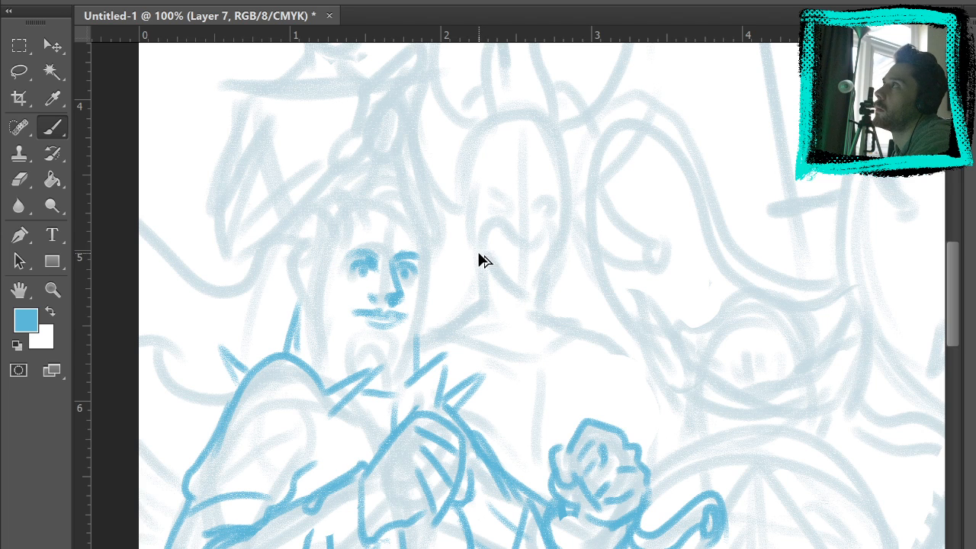
pyautogui.hotkey('ctrl', 'z')
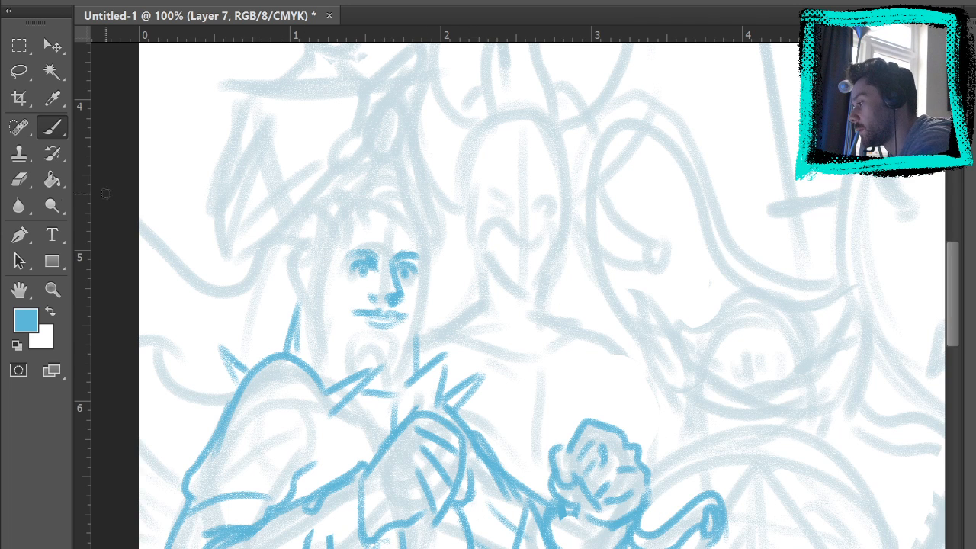
# Erase the excess above the eyelids and draw two arched, frowning eyebrows with a crease between them.
pyautogui.press('e')
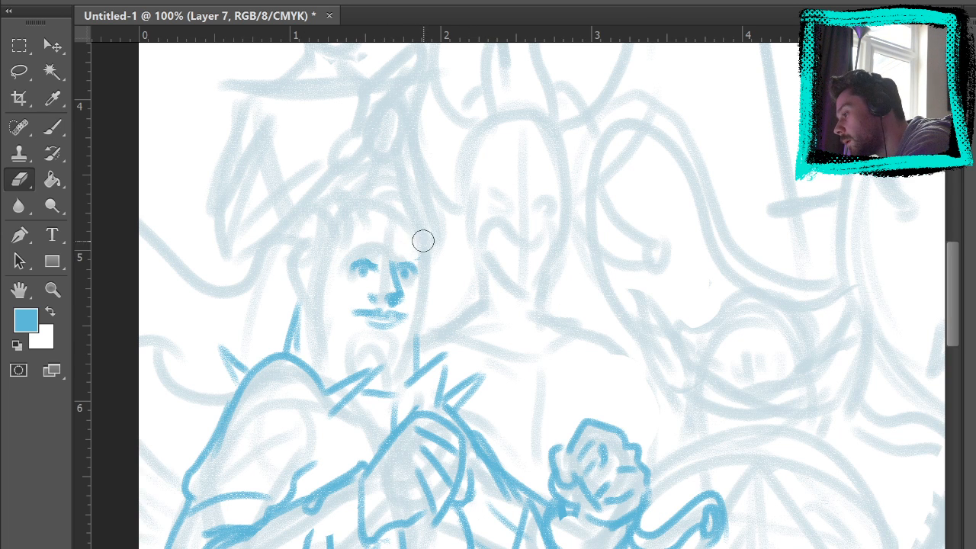
pyautogui.click(52, 128)
pyautogui.moveTo(348, 248)
pyautogui.mouseDown()
pyautogui.moveTo(386, 282)
pyautogui.moveTo(363, 261)
pyautogui.moveTo(426, 255)
pyautogui.moveTo(390, 253)
pyautogui.moveTo(418, 242)
pyautogui.mouseUp()
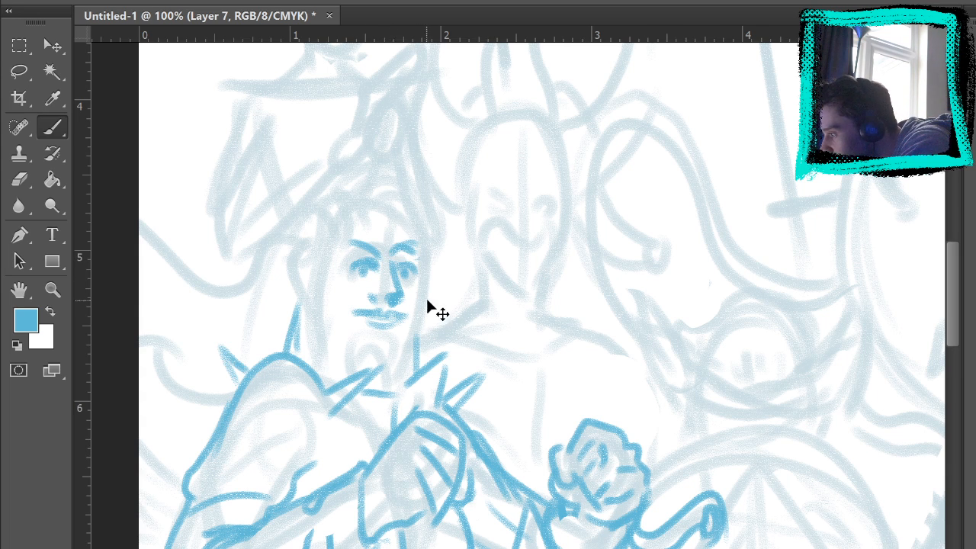
pyautogui.hotkey('ctrl', 'z')
pyautogui.moveTo(389, 254); pyautogui.dragTo(419, 239)
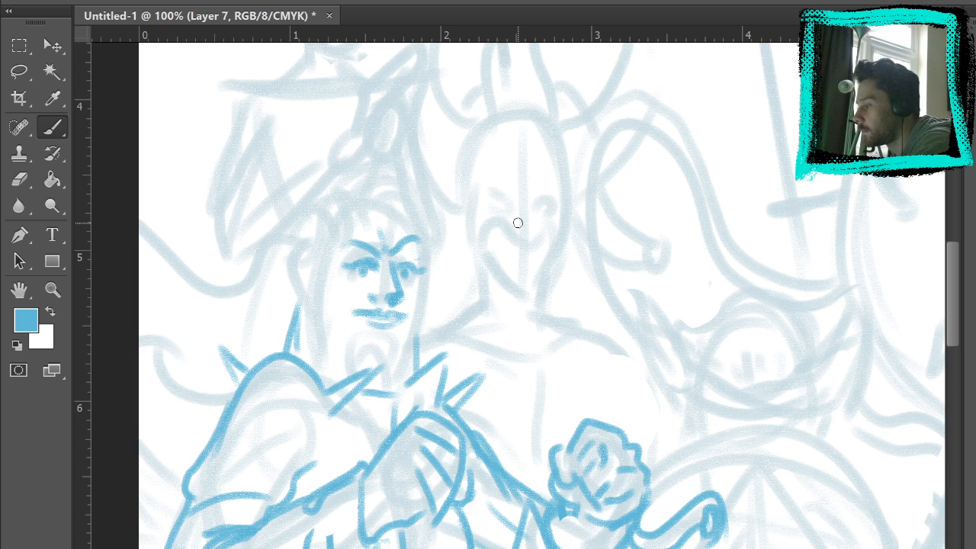
# Hide the rough sketch and try an upturned corner on the mouth, trimming it with the Eraser.
pyautogui.click(962, 537)
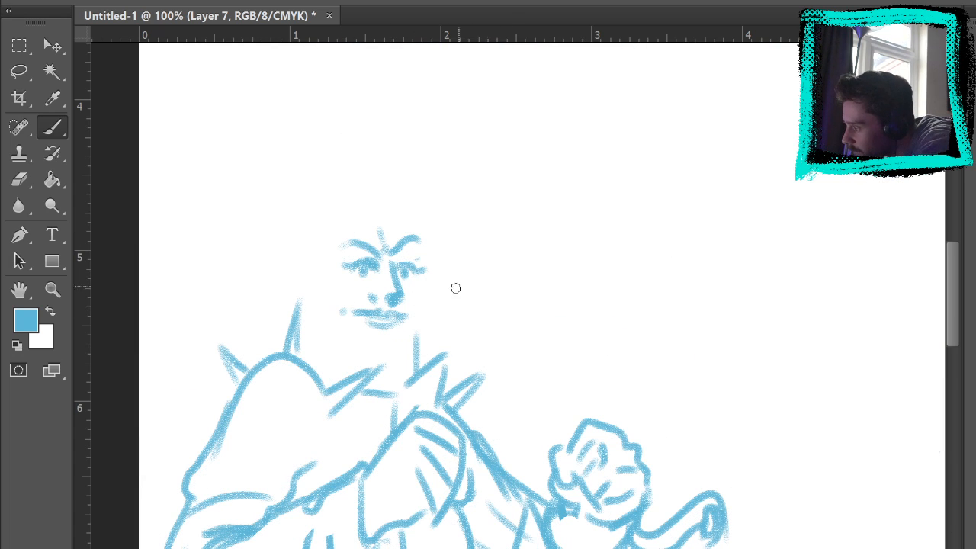
pyautogui.moveTo(343, 305); pyautogui.dragTo(352, 313)
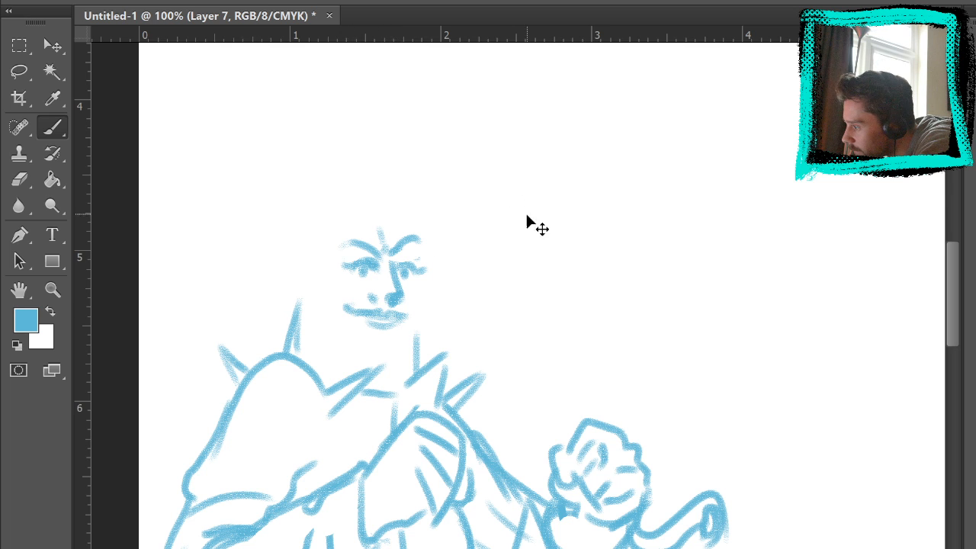
pyautogui.hotkey('ctrl', 'z')
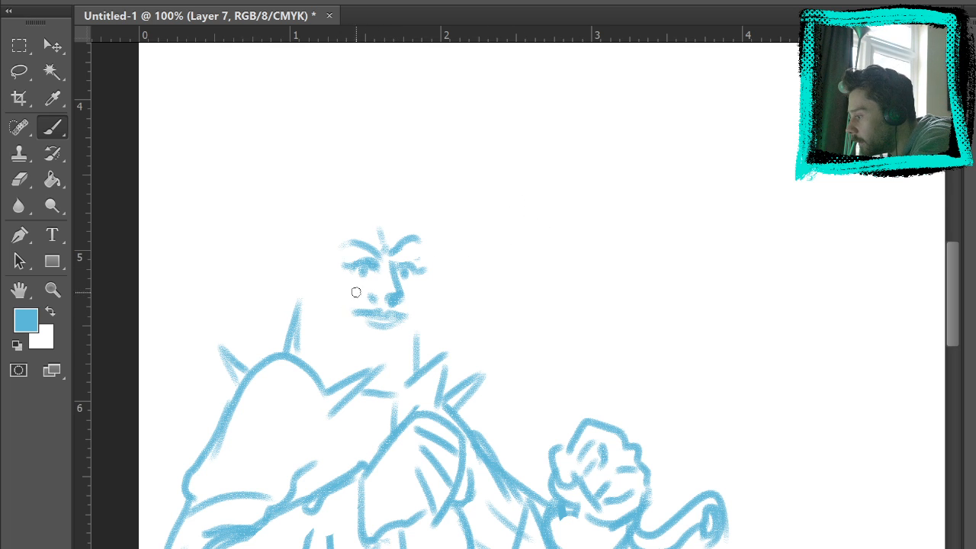
pyautogui.moveTo(336, 302); pyautogui.dragTo(348, 292)
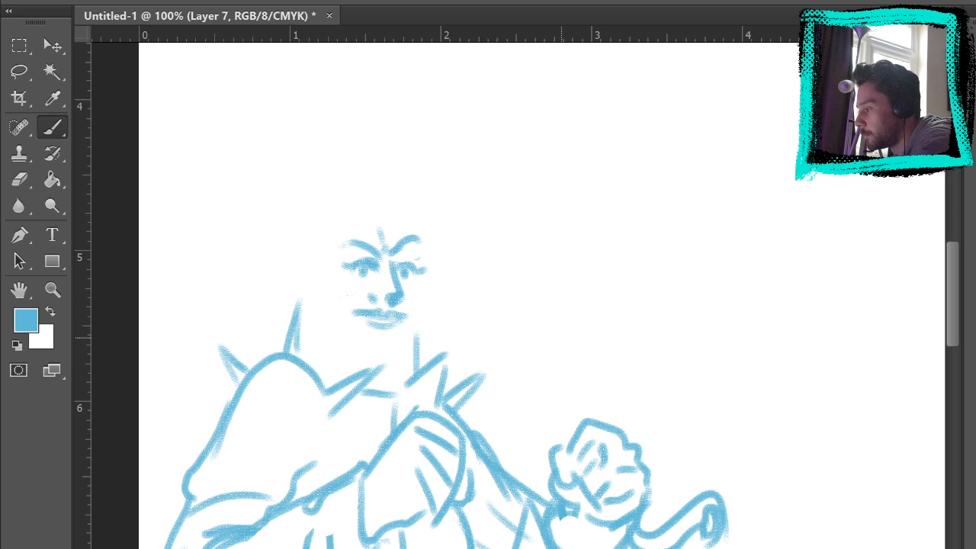
pyautogui.press('e')
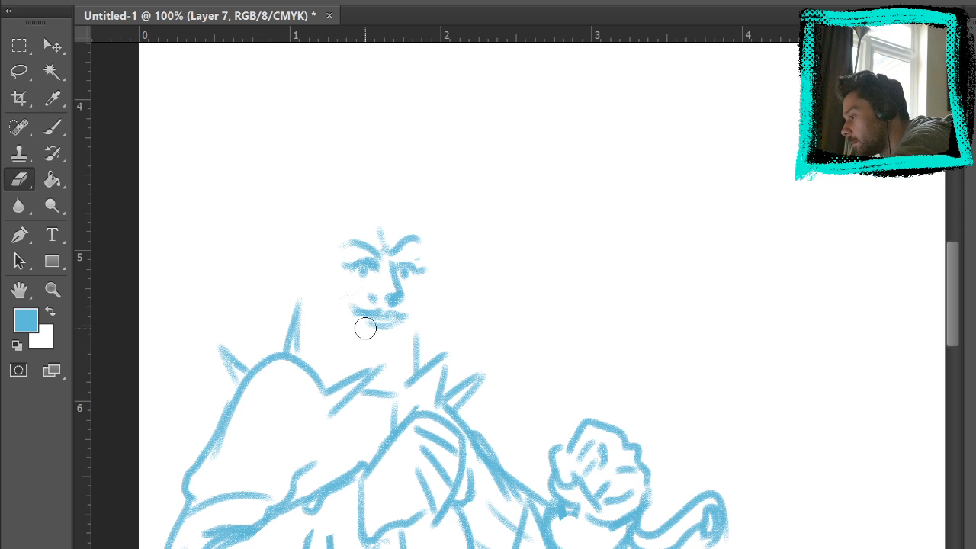
pyautogui.click(52, 127)
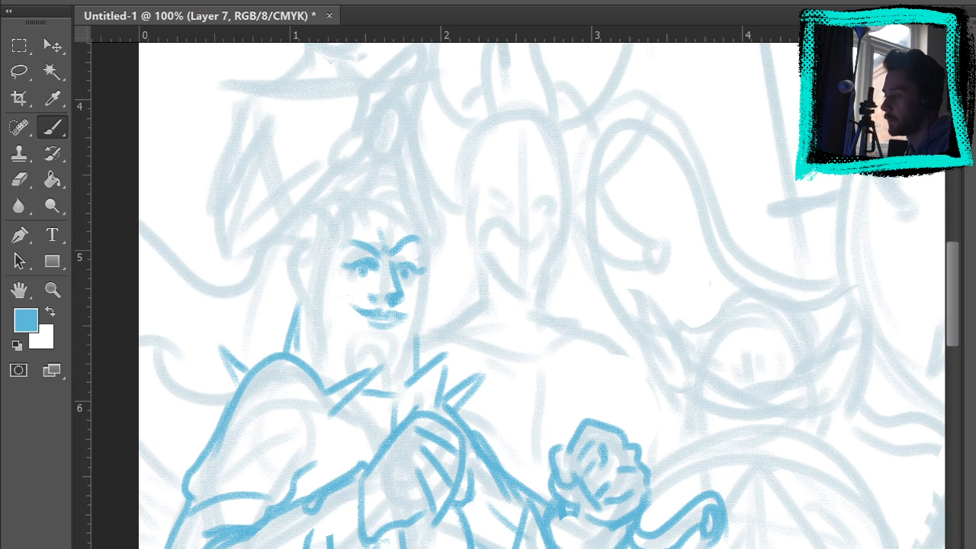
# Erase most of the mouth and redraw it as a slanted smirk with a fuller lower lip.
pyautogui.click(19, 179)
pyautogui.moveTo(360, 312); pyautogui.dragTo(398, 331)
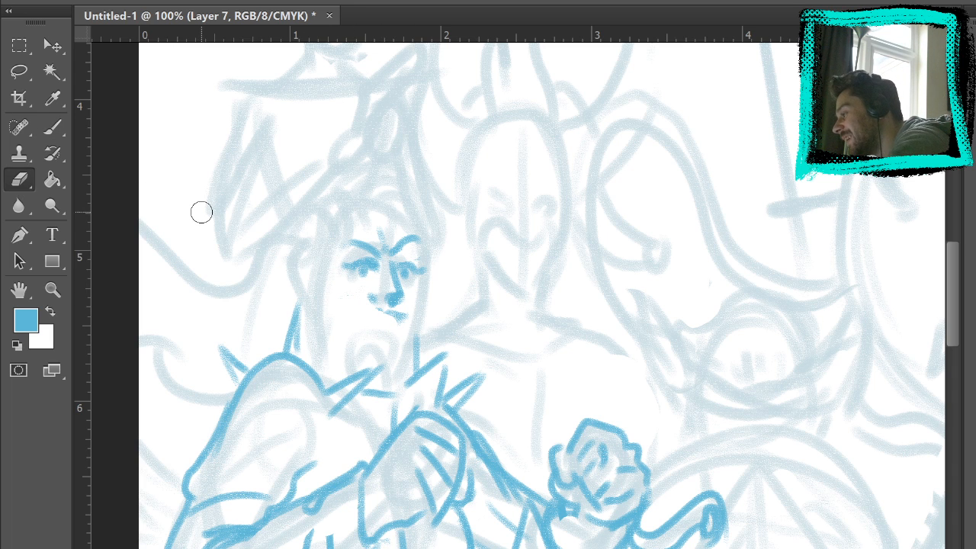
pyautogui.press('b')
pyautogui.moveTo(351, 309)
pyautogui.mouseDown()
pyautogui.moveTo(407, 316)
pyautogui.moveTo(388, 329)
pyautogui.moveTo(366, 315)
pyautogui.moveTo(400, 317)
pyautogui.mouseUp()
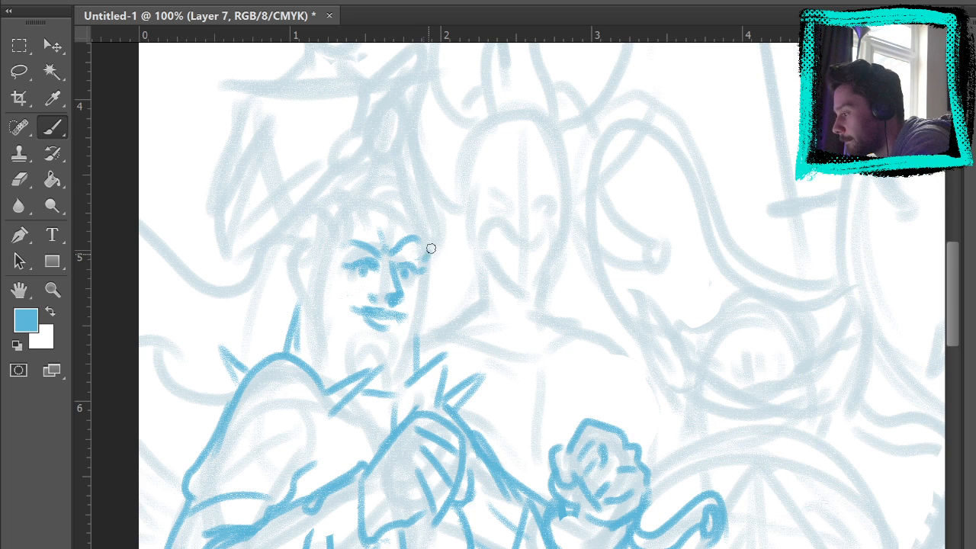
# Outline the far side of the face from the temple past the cheek to the jaw, retrying the stroke several times.
pyautogui.moveTo(410, 209)
pyautogui.mouseDown()
pyautogui.moveTo(421, 254)
pyautogui.moveTo(400, 360)
pyautogui.mouseUp()
pyautogui.hotkey('ctrl', 'z')
pyautogui.moveTo(421, 272)
pyautogui.mouseDown()
pyautogui.moveTo(421, 305)
pyautogui.moveTo(388, 357)
pyautogui.mouseUp()
pyautogui.hotkey('ctrl', 'z')
pyautogui.moveTo(421, 272)
pyautogui.mouseDown()
pyautogui.moveTo(424, 312)
pyautogui.moveTo(401, 369)
pyautogui.mouseUp()
pyautogui.hotkey('ctrl', 'z')
pyautogui.moveTo(422, 272)
pyautogui.mouseDown()
pyautogui.moveTo(424, 305)
pyautogui.moveTo(388, 394)
pyautogui.moveTo(397, 361)
pyautogui.mouseUp()
pyautogui.moveTo(416, 322); pyautogui.dragTo(395, 347)
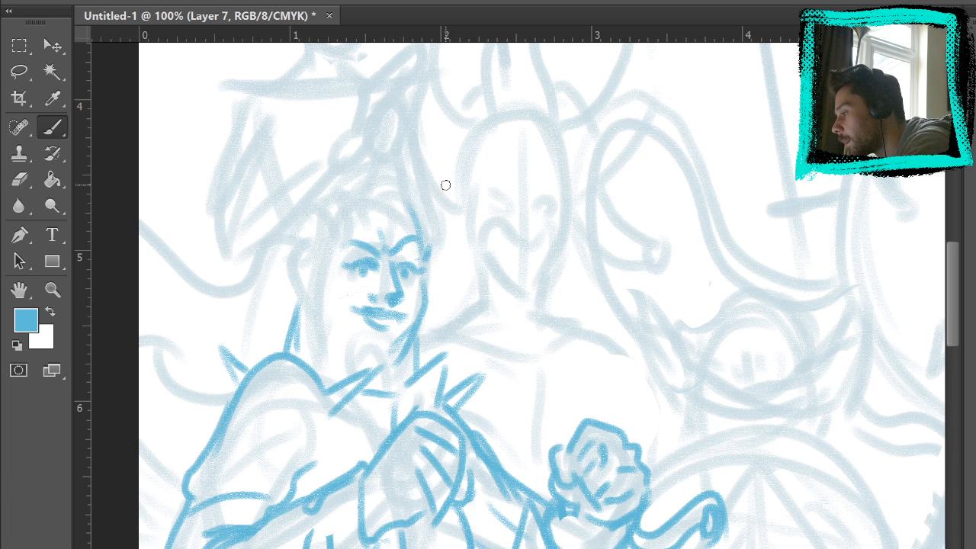
# Undo the latest cheek and jaw strokes, and try a short chin line before undoing it too.
pyautogui.hotkey('ctrl', 'z')
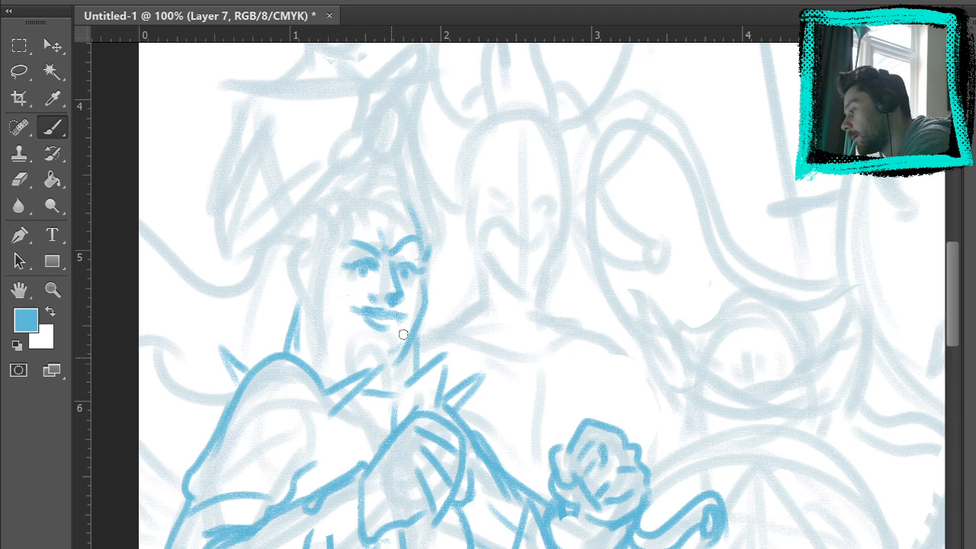
pyautogui.hotkey('ctrl', 'z')
pyautogui.moveTo(350, 351)
pyautogui.mouseDown()
pyautogui.moveTo(399, 343)
pyautogui.moveTo(380, 361)
pyautogui.mouseUp()
pyautogui.hotkey('ctrl', 'z')
pyautogui.hotkey('ctrl', 'z')
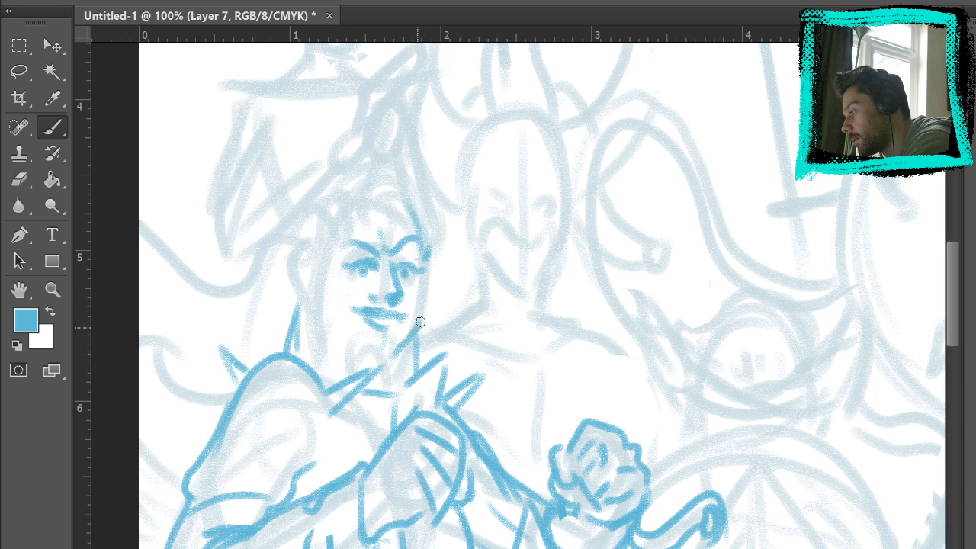
# Draw the jawline down both cheeks to a pointed chin, redoing the near-side stroke once.
pyautogui.moveTo(420, 273)
pyautogui.mouseDown()
pyautogui.moveTo(398, 353)
pyautogui.moveTo(366, 342)
pyautogui.mouseUp()
pyautogui.moveTo(323, 304); pyautogui.dragTo(379, 359)
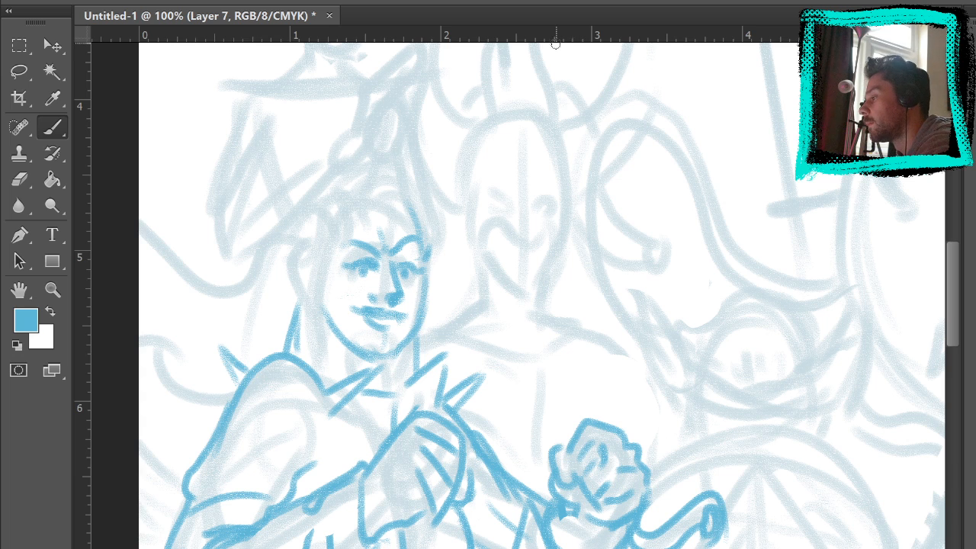
pyautogui.hotkey('ctrl', 'z')
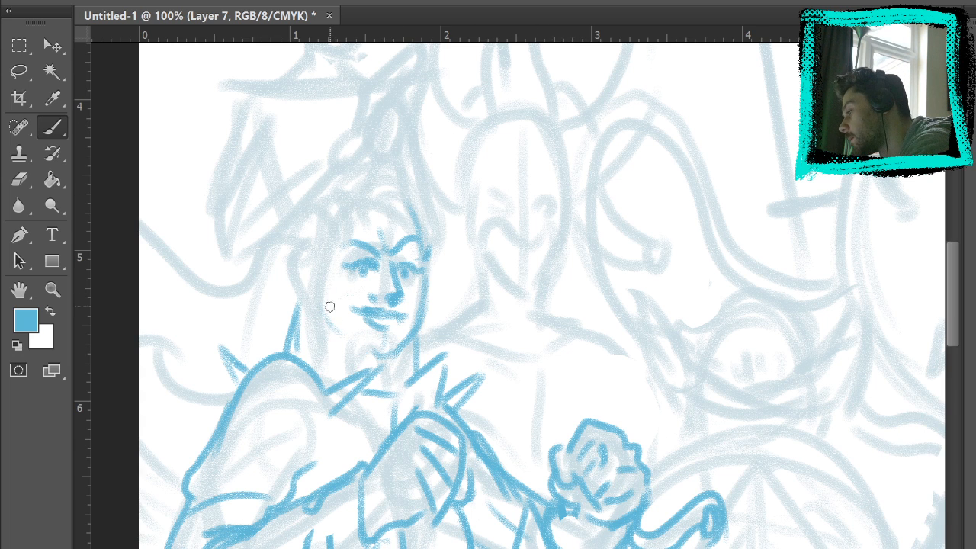
pyautogui.moveTo(324, 306)
pyautogui.mouseDown()
pyautogui.moveTo(379, 357)
pyautogui.moveTo(430, 303)
pyautogui.mouseUp()
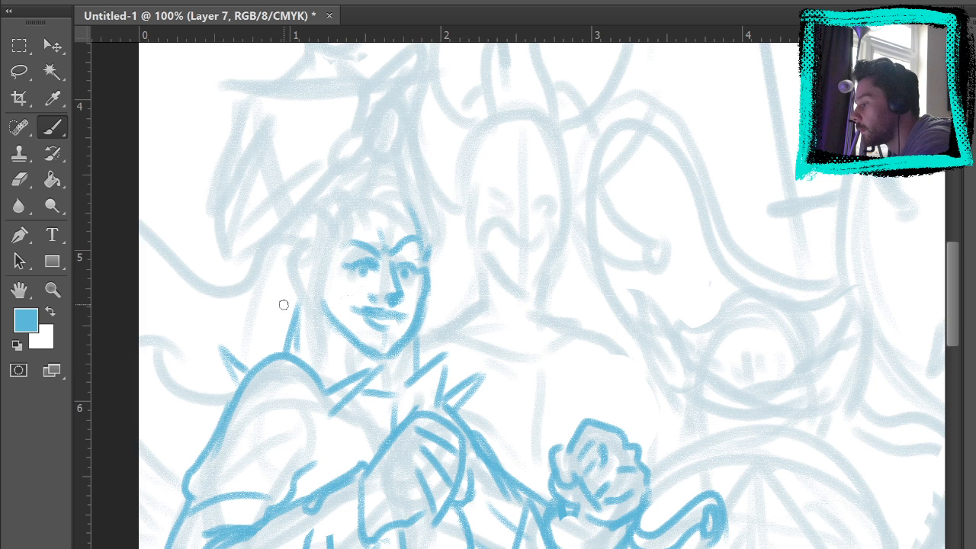
# Erase the old line beneath the jaw and draw both sides of the neck down to the spiked collar.
pyautogui.click(21, 180)
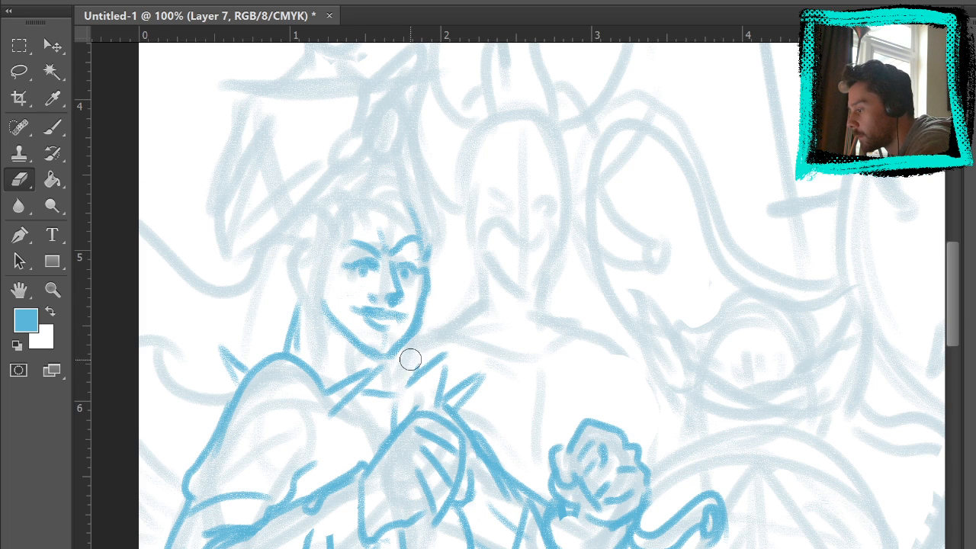
pyautogui.click(52, 128)
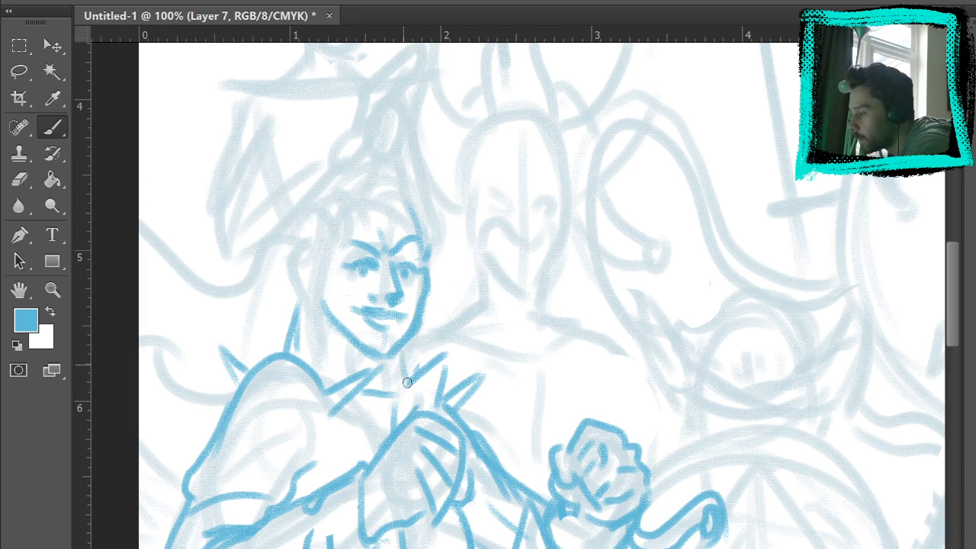
pyautogui.moveTo(332, 326); pyautogui.dragTo(335, 393)
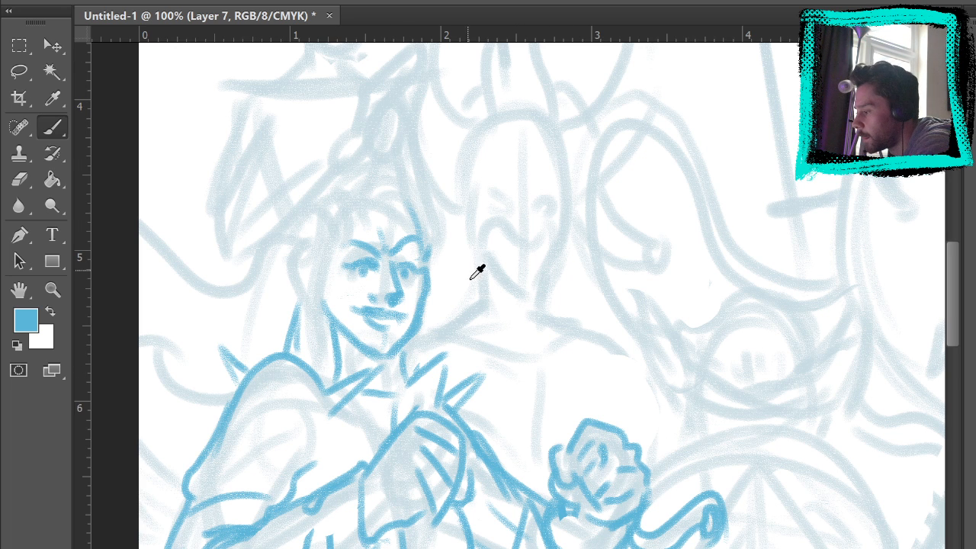
pyautogui.moveTo(484, 374); pyautogui.dragTo(507, 161)
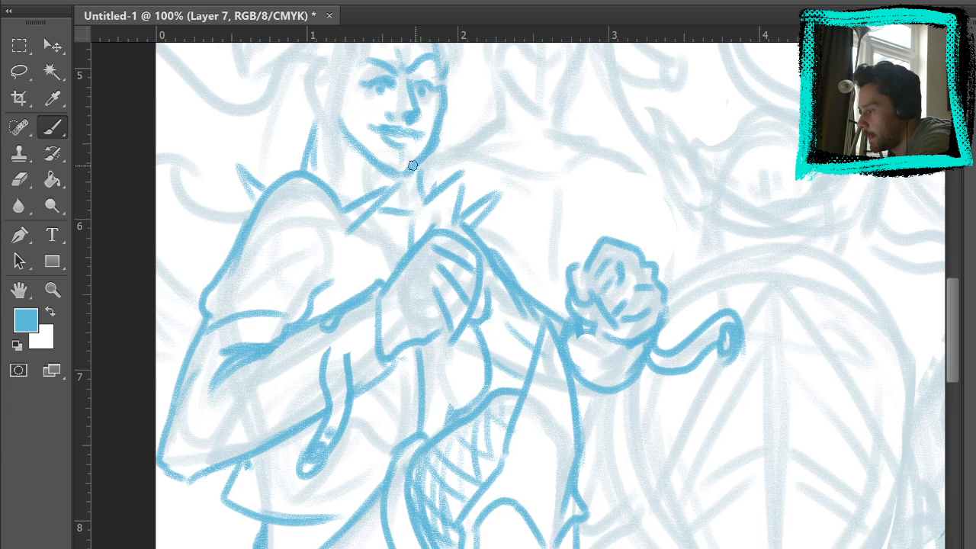
pyautogui.moveTo(353, 139); pyautogui.dragTo(351, 183)
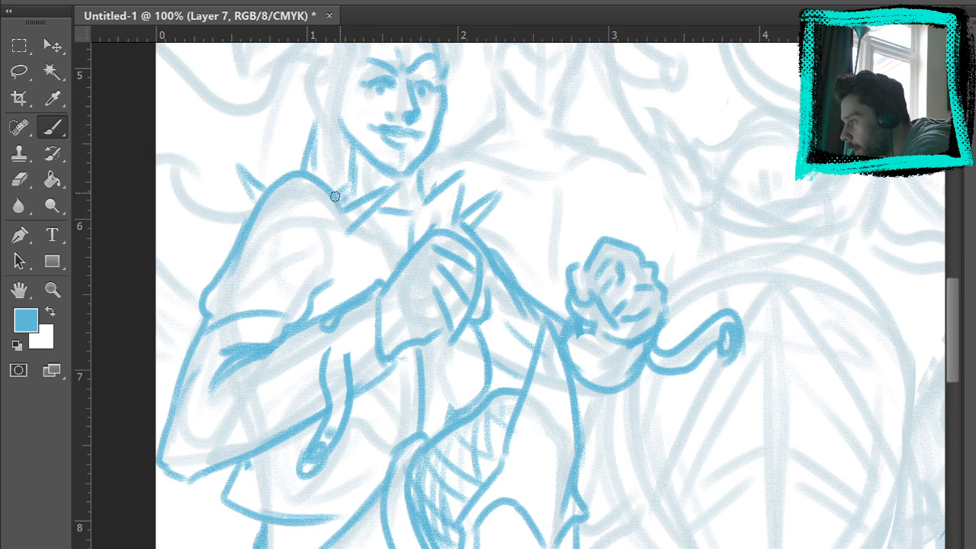
pyautogui.moveTo(416, 173)
pyautogui.mouseDown()
pyautogui.moveTo(417, 210)
pyautogui.moveTo(411, 195)
pyautogui.mouseUp()
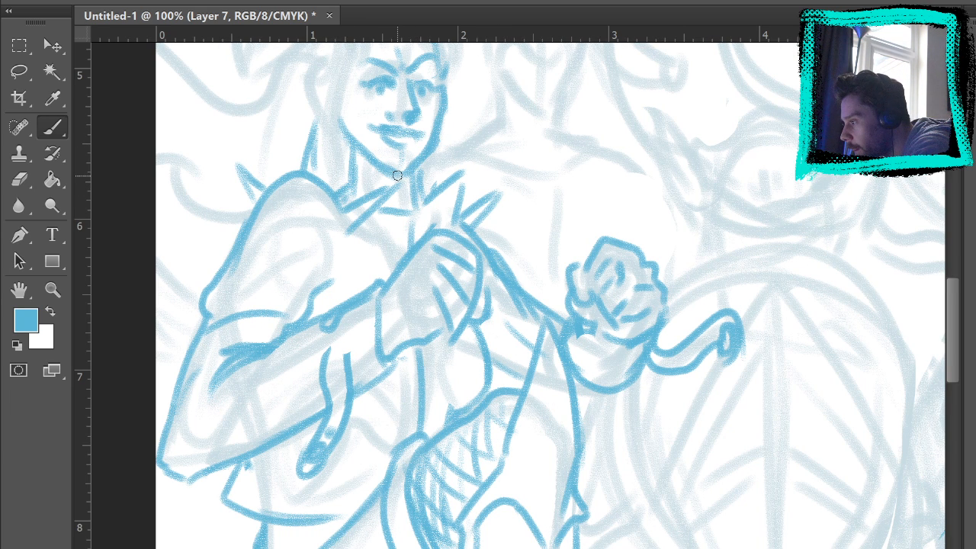
# Shade the shadow area on the neck directly beneath the chin.
pyautogui.moveTo(362, 156)
pyautogui.mouseDown()
pyautogui.moveTo(404, 205)
pyautogui.moveTo(390, 188)
pyautogui.moveTo(406, 180)
pyautogui.mouseUp()
pyautogui.press('space')
pyautogui.moveTo(663, 196); pyautogui.dragTo(661, 224)
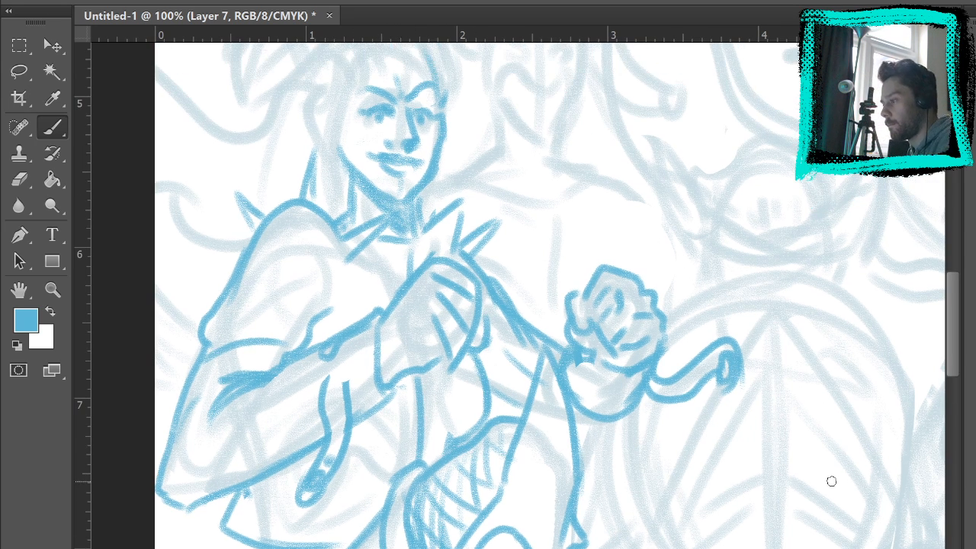
# Erase the old collar lines below the neck and redraw the collar band with its folds and front edge.
pyautogui.press('e')
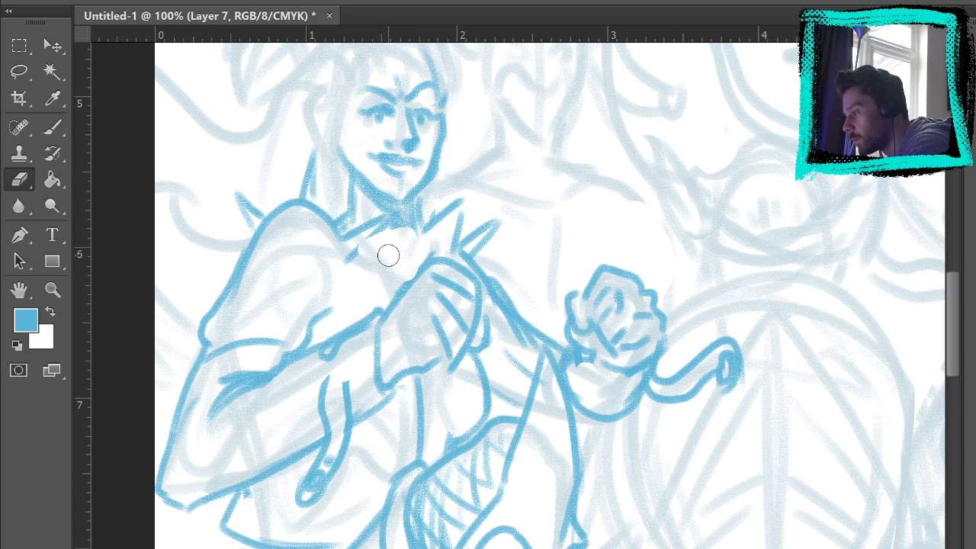
pyautogui.click(53, 129)
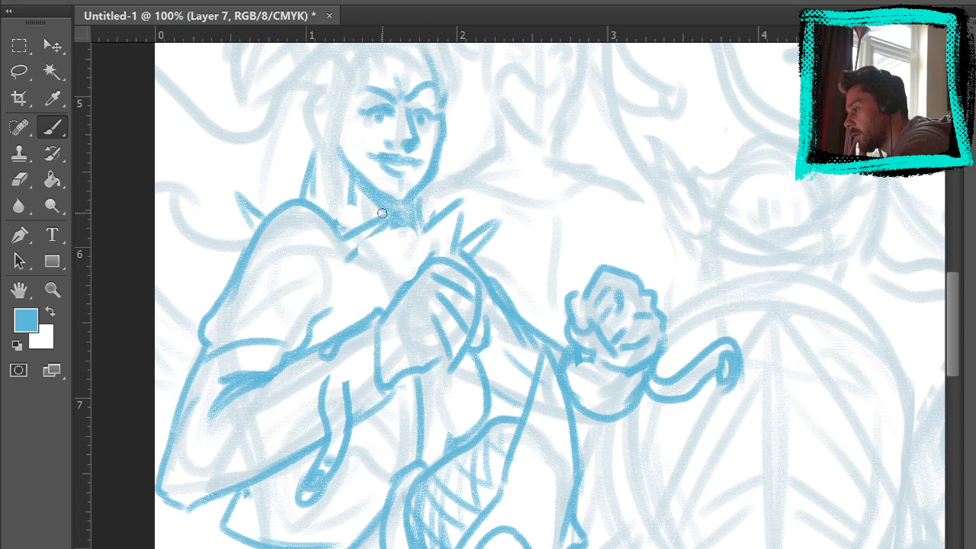
pyautogui.moveTo(335, 220); pyautogui.dragTo(444, 200)
pyautogui.moveTo(330, 214)
pyautogui.mouseDown()
pyautogui.moveTo(426, 199)
pyautogui.moveTo(393, 283)
pyautogui.moveTo(405, 312)
pyautogui.moveTo(364, 253)
pyautogui.moveTo(356, 260)
pyautogui.moveTo(389, 220)
pyautogui.moveTo(339, 244)
pyautogui.mouseUp()
pyautogui.moveTo(389, 220); pyautogui.dragTo(352, 264)
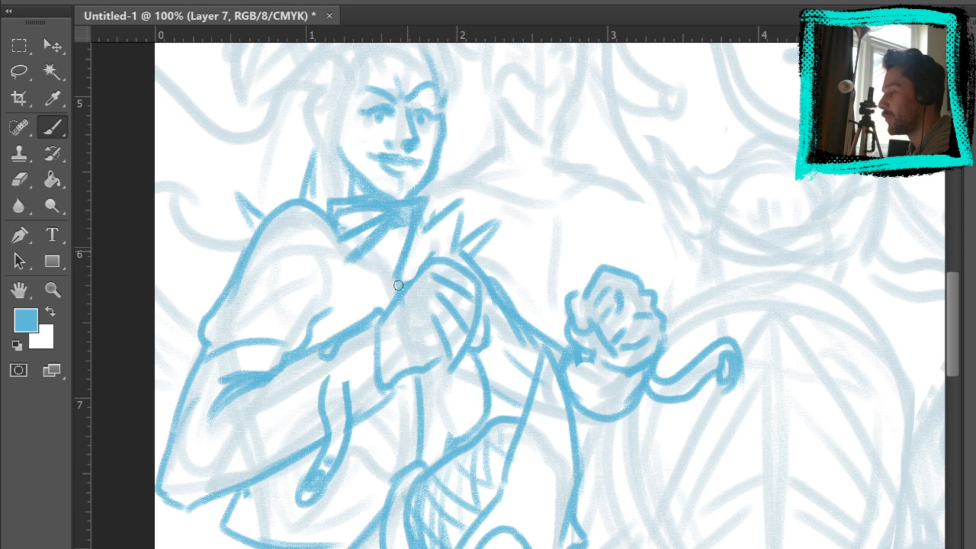
# Outline the tall pointed spike beside the collar, above the raised fist.
pyautogui.moveTo(630, 132); pyautogui.dragTo(612, 196)
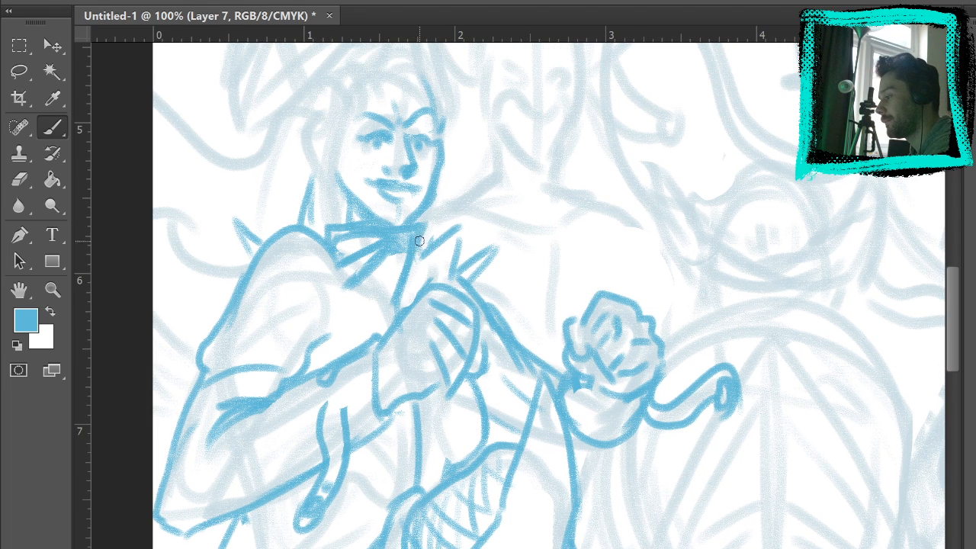
pyautogui.moveTo(418, 257); pyautogui.dragTo(435, 282)
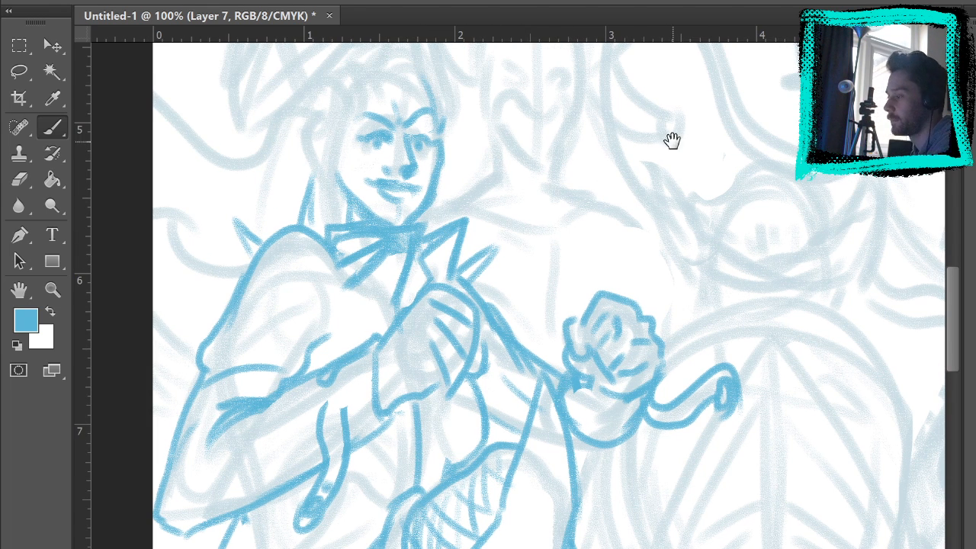
pyautogui.moveTo(669, 138); pyautogui.dragTo(710, 244)
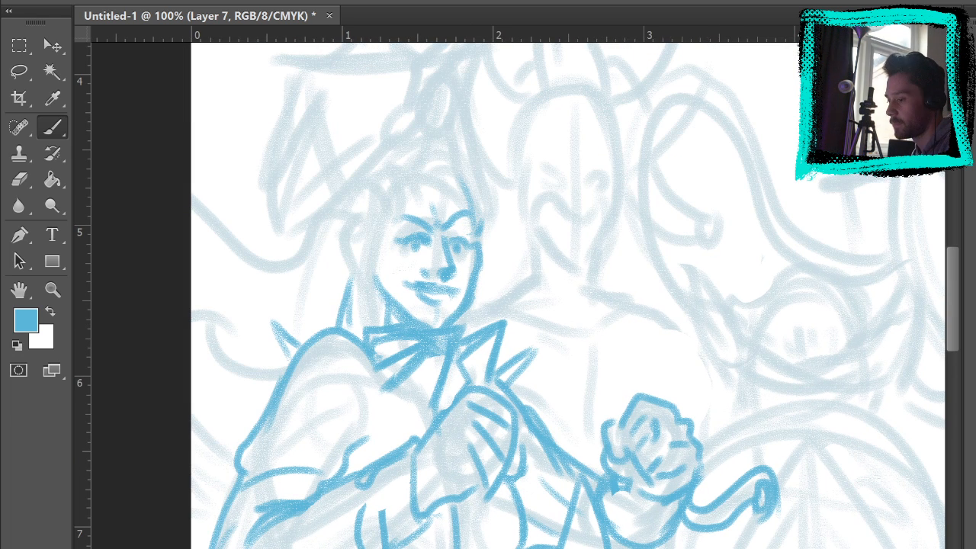
# Hide the rough underdrawing and check the blue line art against the whole page.
pyautogui.click(972, 546)
pyautogui.moveTo(747, 350)
pyautogui.mouseDown()
pyautogui.moveTo(735, 322)
pyautogui.moveTo(708, 101)
pyautogui.mouseUp()
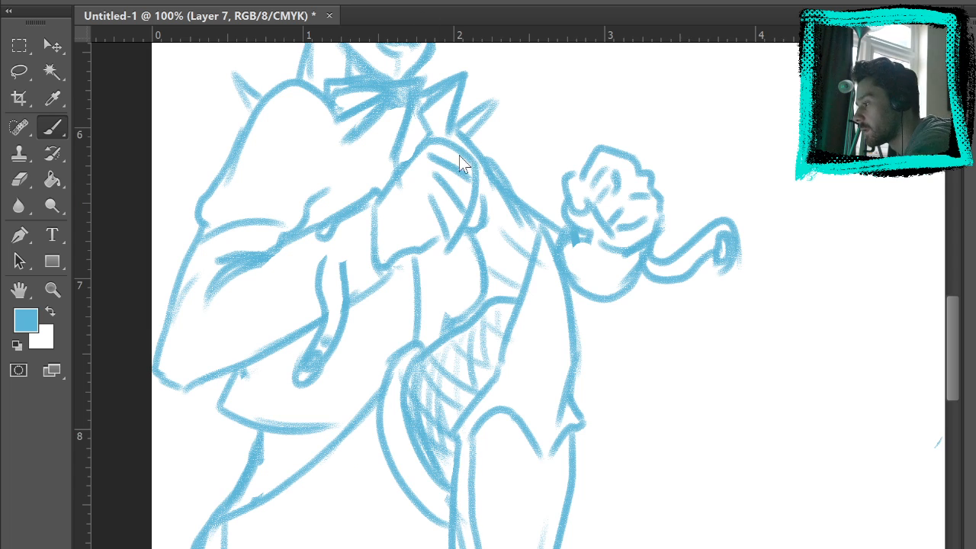
pyautogui.hotkey('ctrl', '0')
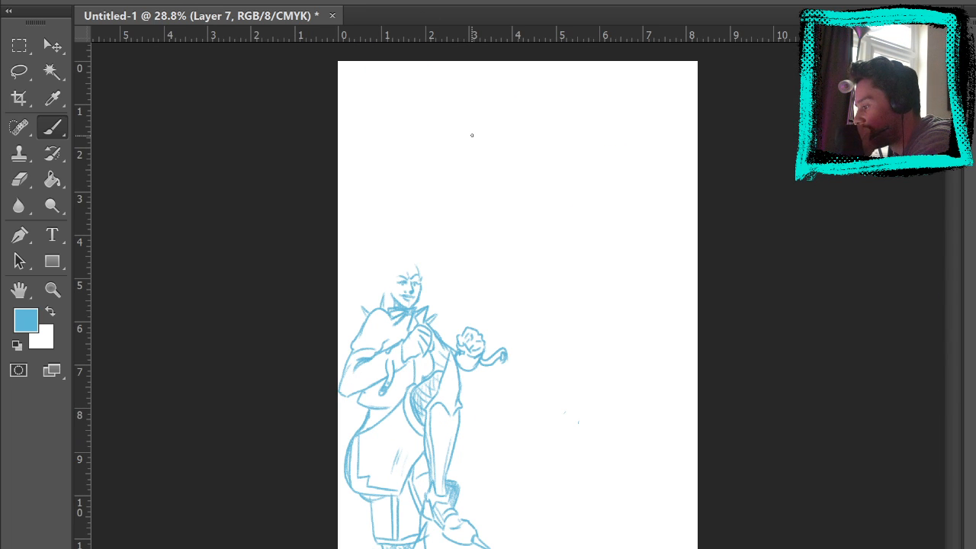
# Lasso the face, enlarge it slightly upward from the chin, apply the transform and clear the selection.
pyautogui.click(52, 292)
pyautogui.click(374, 283)
pyautogui.click(435, 270)
pyautogui.click(441, 272)
pyautogui.click(19, 70)
pyautogui.moveTo(345, 286)
pyautogui.mouseDown()
pyautogui.moveTo(355, 341)
pyautogui.moveTo(392, 353)
pyautogui.moveTo(416, 345)
pyautogui.moveTo(421, 262)
pyautogui.mouseUp()
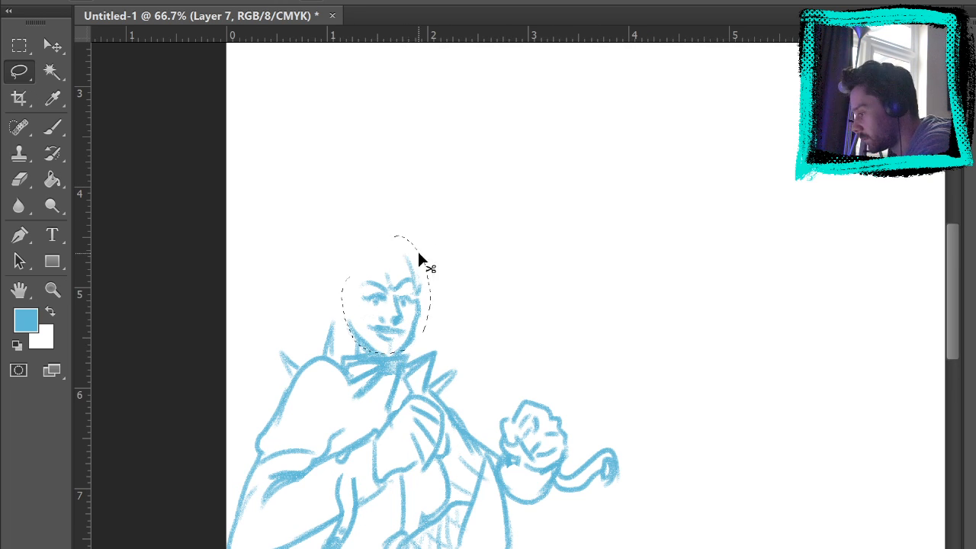
pyautogui.hotkey('ctrl', 't')
pyautogui.moveTo(388, 353)
pyautogui.mouseDown()
pyautogui.moveTo(474, 231)
pyautogui.moveTo(443, 221)
pyautogui.moveTo(391, 353)
pyautogui.mouseUp()
pyautogui.hotkey('ctrl', 'z')
pyautogui.hotkey('ctrl', 'z')
pyautogui.moveTo(432, 235); pyautogui.dragTo(442, 225)
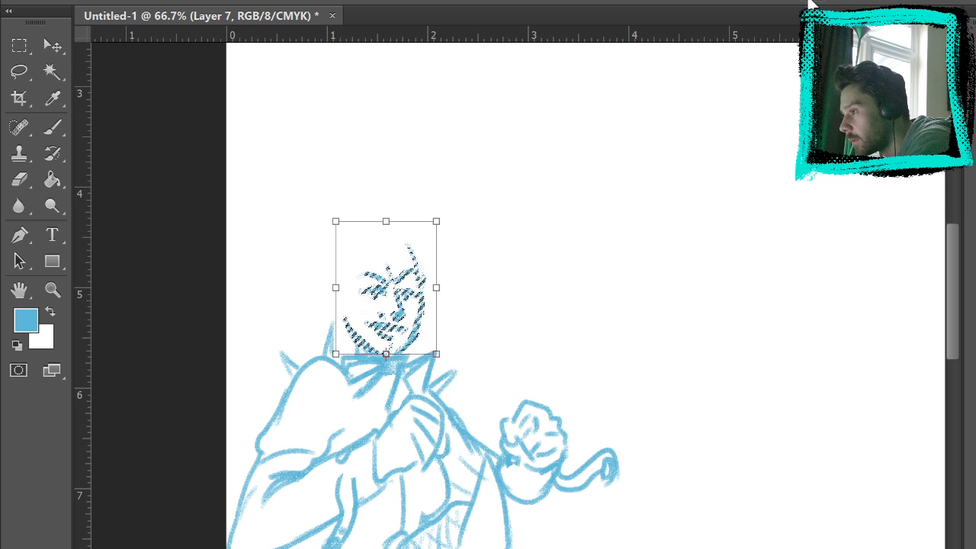
pyautogui.click(841, 1)
pyautogui.click(20, 47)
pyautogui.click(151, 144)
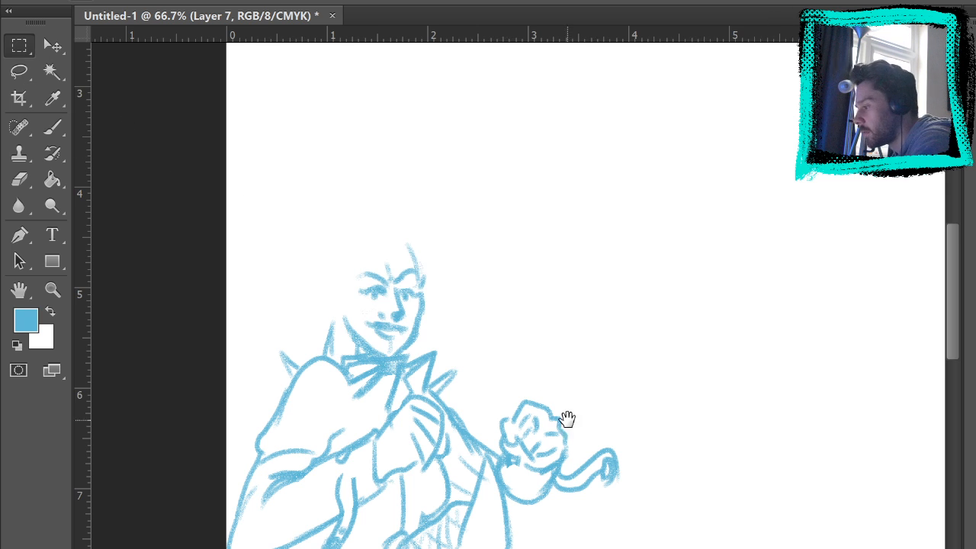
# Draw the bald skull outline around the back and crown of the head.
pyautogui.moveTo(558, 414); pyautogui.dragTo(569, 212)
pyautogui.hotkey('ctrl', '0')
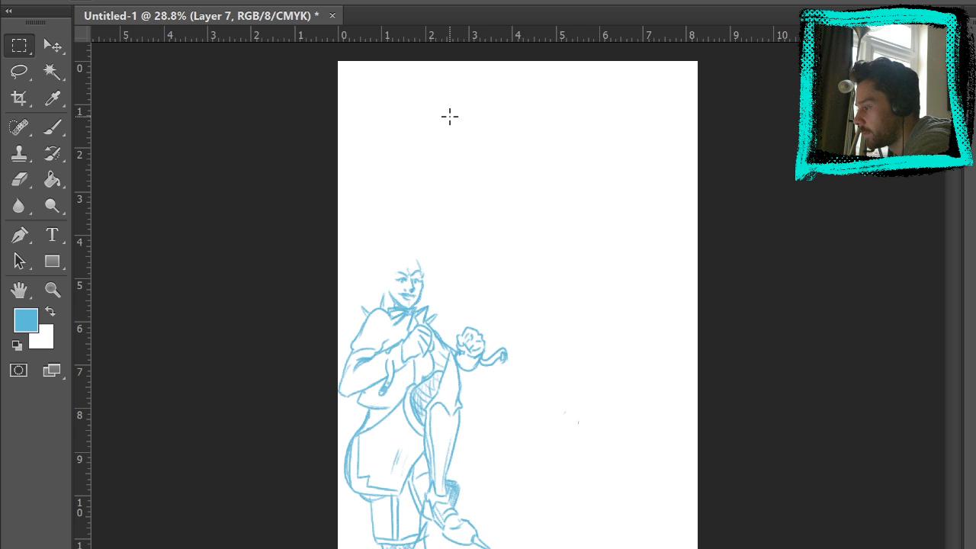
pyautogui.press('b')
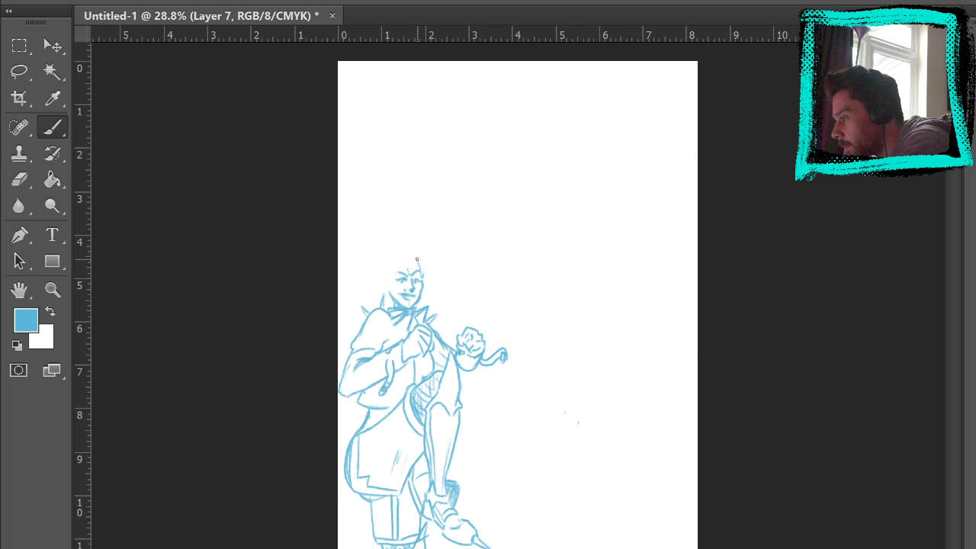
pyautogui.hotkey('ctrl', 'z')
pyautogui.moveTo(392, 298); pyautogui.dragTo(404, 256)
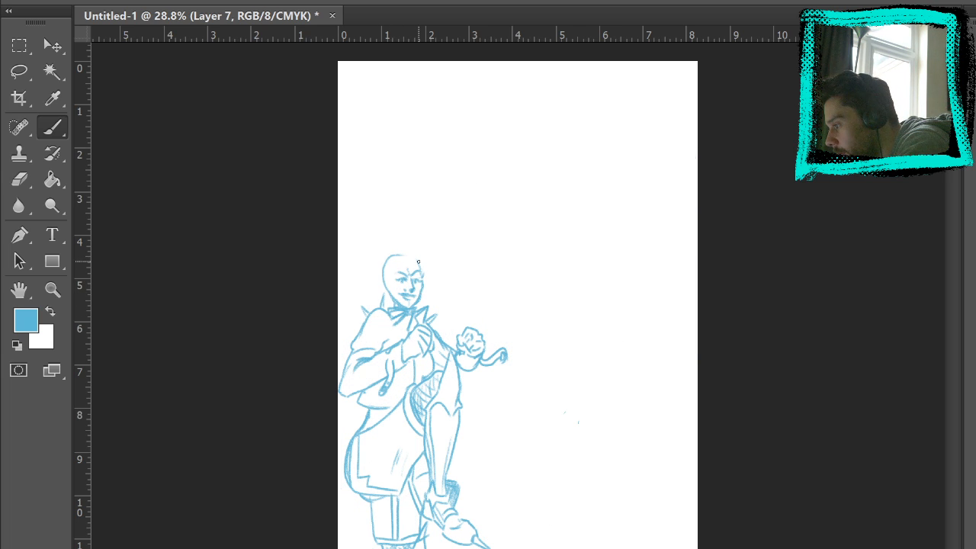
# Erase the back and crown of the skull outline and redraw them with a rounder curve and an ear.
pyautogui.press('z')
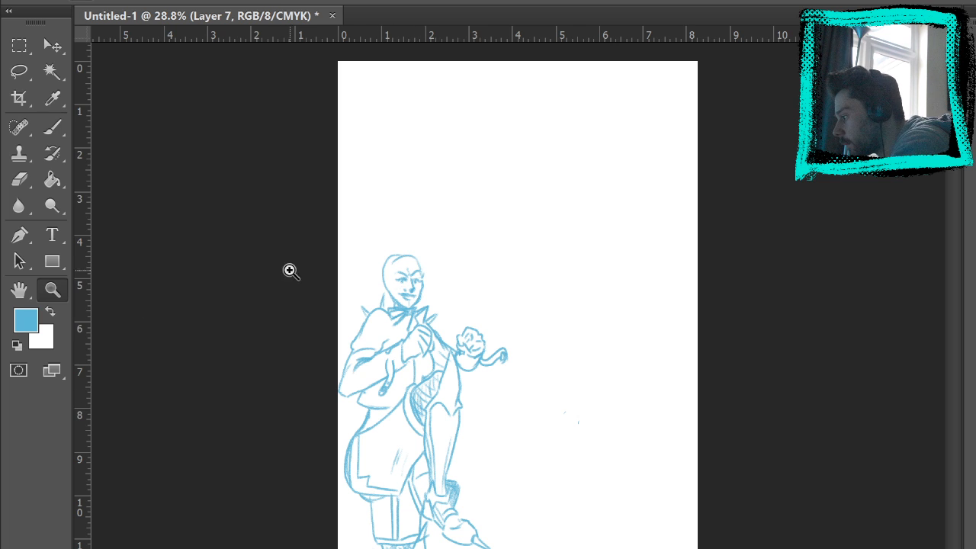
pyautogui.click(435, 273)
pyautogui.click(437, 280)
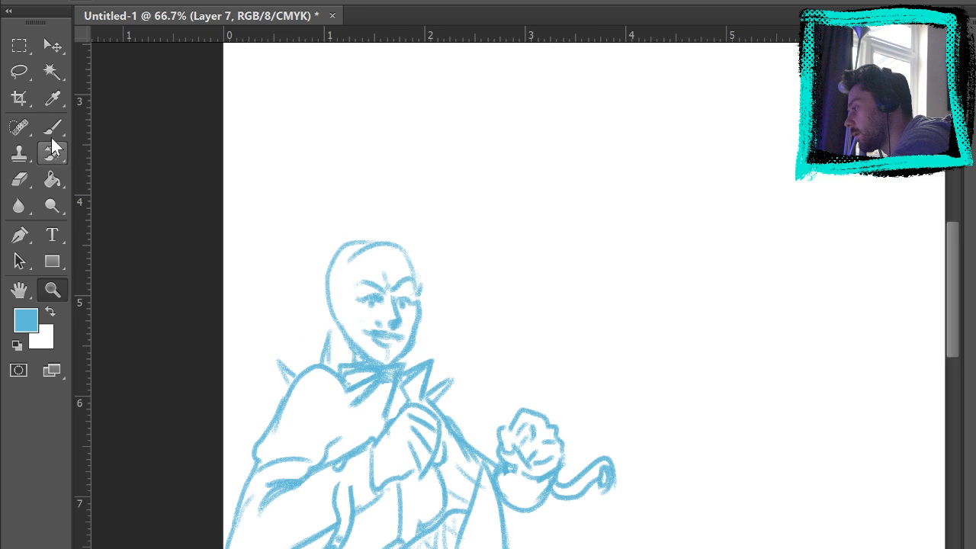
pyautogui.press('e')
pyautogui.moveTo(412, 236)
pyautogui.mouseDown()
pyautogui.moveTo(387, 235)
pyautogui.moveTo(330, 273)
pyautogui.moveTo(332, 334)
pyautogui.moveTo(334, 302)
pyautogui.moveTo(353, 346)
pyautogui.moveTo(351, 275)
pyautogui.moveTo(347, 325)
pyautogui.moveTo(335, 317)
pyautogui.moveTo(340, 289)
pyautogui.moveTo(364, 342)
pyautogui.mouseUp()
pyautogui.press('b')
pyautogui.hotkey('ctrl', 'z')
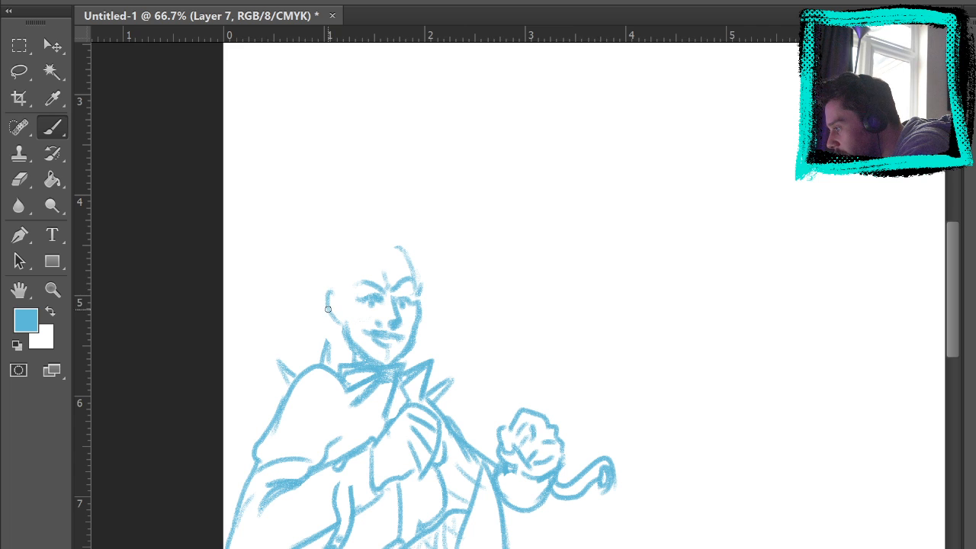
pyautogui.moveTo(322, 305)
pyautogui.mouseDown()
pyautogui.moveTo(356, 245)
pyautogui.moveTo(403, 274)
pyautogui.moveTo(355, 242)
pyautogui.moveTo(330, 308)
pyautogui.moveTo(316, 276)
pyautogui.moveTo(326, 325)
pyautogui.moveTo(369, 364)
pyautogui.moveTo(411, 359)
pyautogui.moveTo(327, 257)
pyautogui.mouseUp()
pyautogui.hotkey('ctrl', 'z')
# Select the whole head, shift it slightly down toward the far shoulder, enlarge it and clear the selection.
pyautogui.click(19, 71)
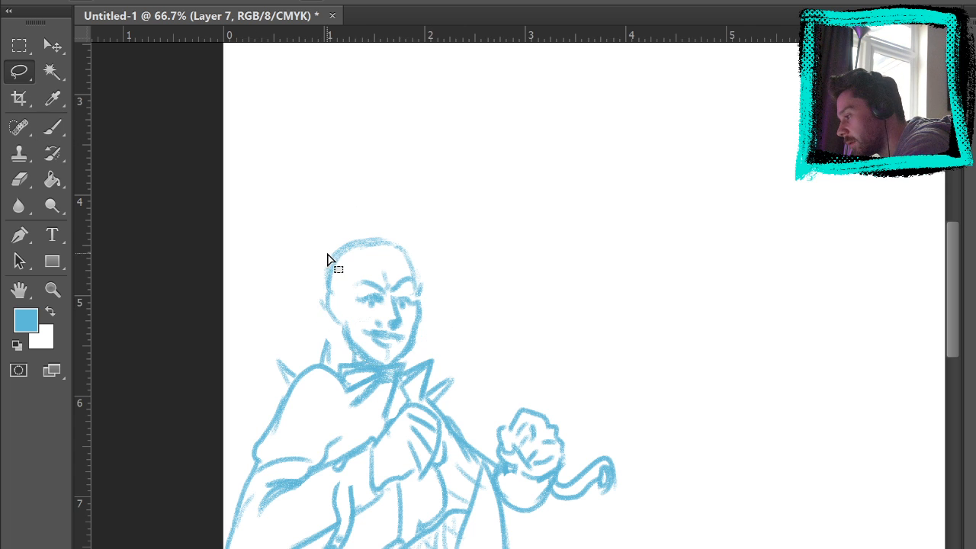
pyautogui.click(53, 46)
pyautogui.moveTo(403, 311); pyautogui.dragTo(415, 322)
pyautogui.hotkey('ctrl', 't')
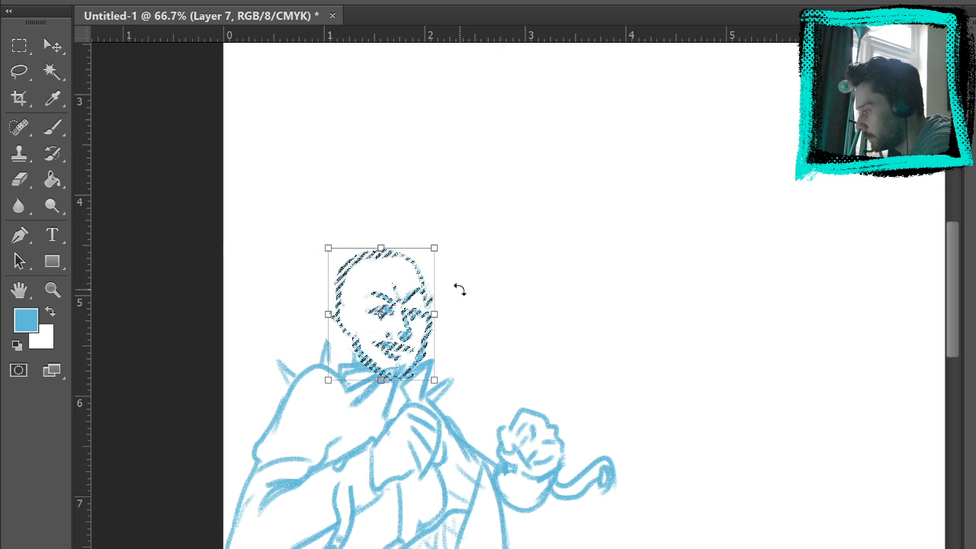
pyautogui.moveTo(434, 248); pyautogui.dragTo(442, 230)
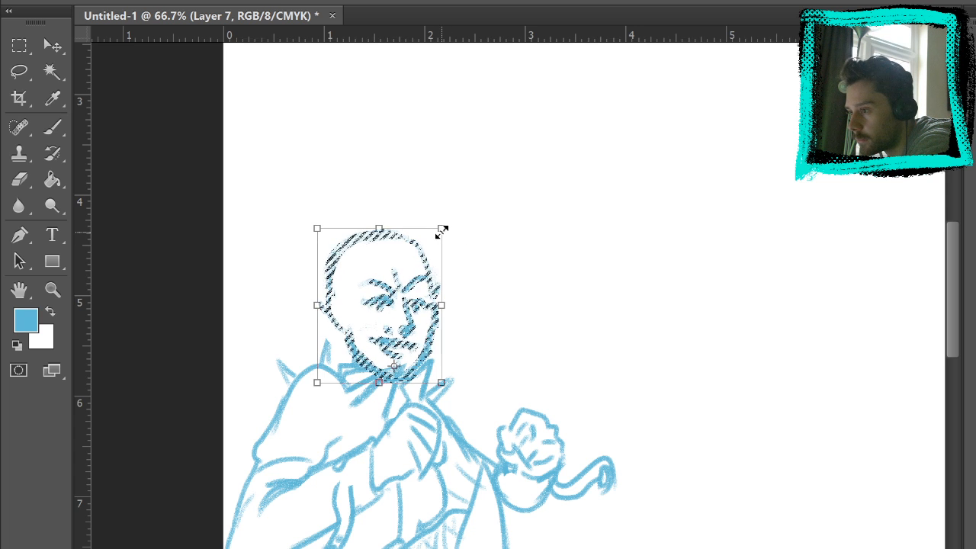
pyautogui.press('Return')
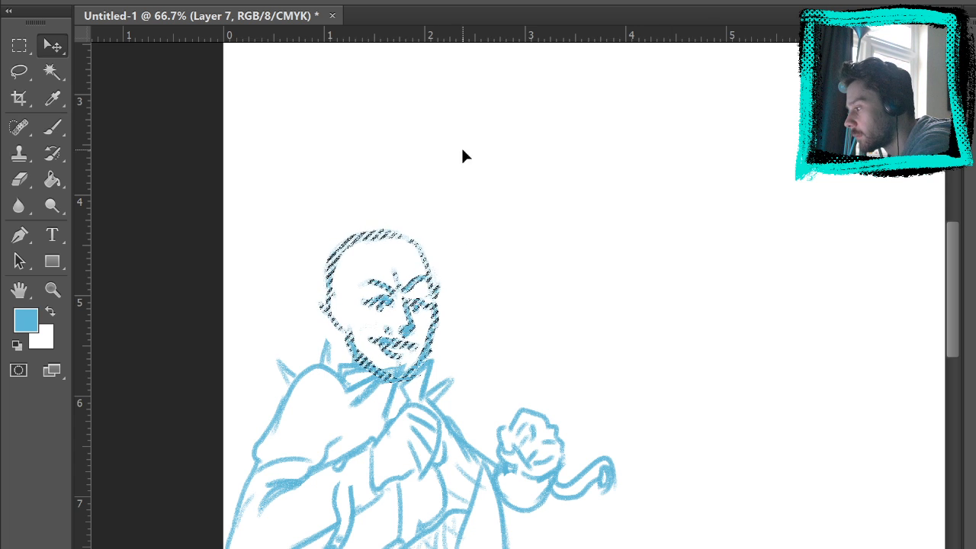
pyautogui.click(20, 45)
pyautogui.click(295, 160)
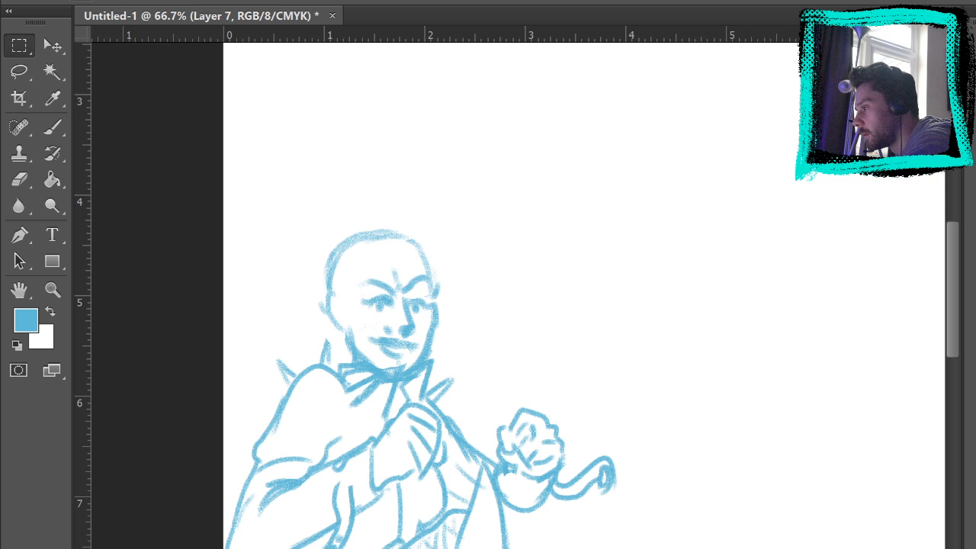
# Erase the eyebrows, eyes, nose and mouth, keeping the head outline.
pyautogui.hotkey('ctrl', '0')
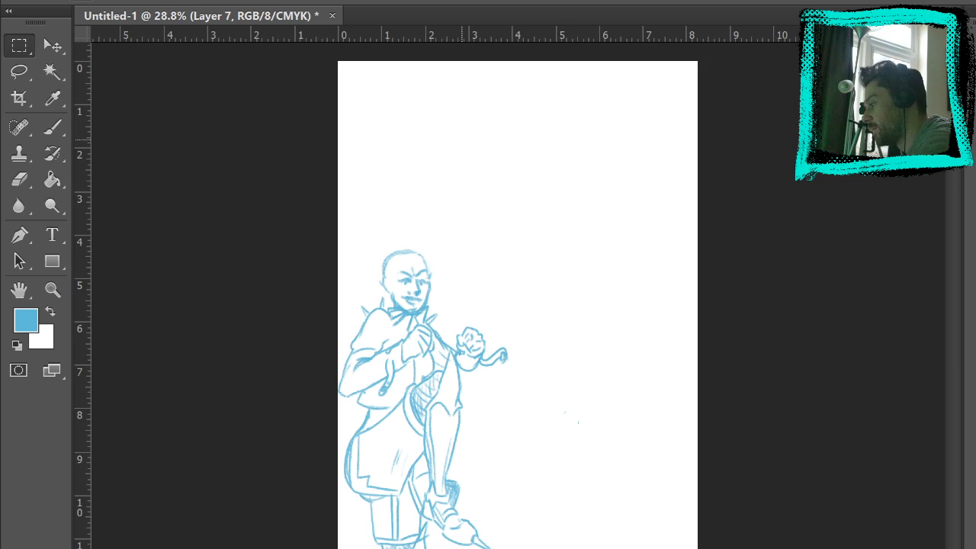
pyautogui.click(54, 290)
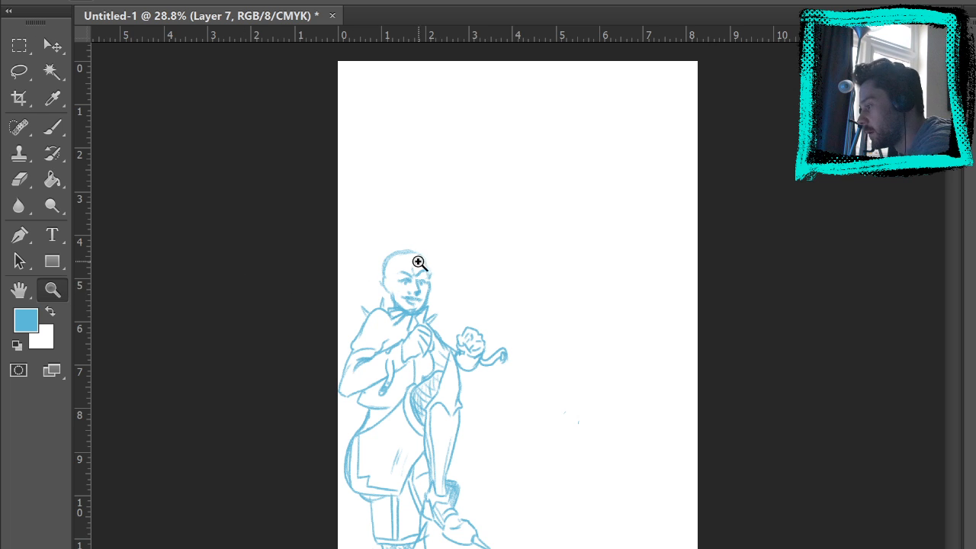
pyautogui.click(440, 278)
pyautogui.click(429, 269)
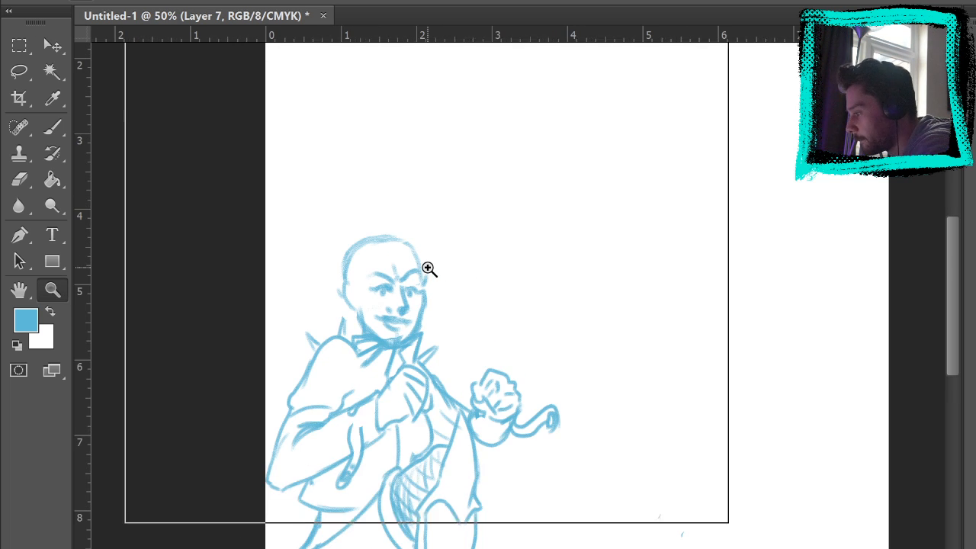
pyautogui.click(429, 269)
pyautogui.hotkey('ctrl', '+')
pyautogui.press('b')
pyautogui.moveTo(317, 395); pyautogui.dragTo(379, 392)
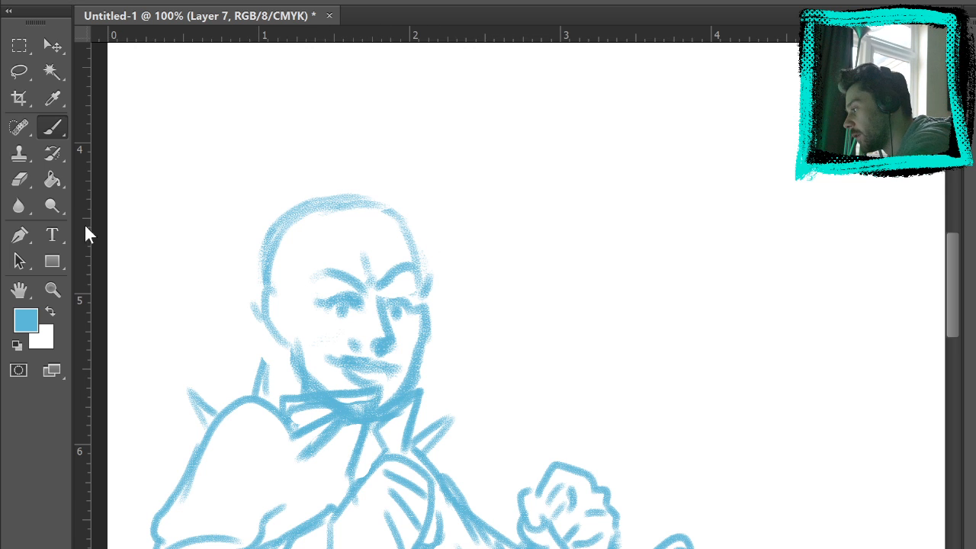
pyautogui.press('e')
pyautogui.moveTo(329, 276)
pyautogui.mouseDown()
pyautogui.moveTo(341, 355)
pyautogui.moveTo(357, 374)
pyautogui.moveTo(402, 282)
pyautogui.moveTo(369, 262)
pyautogui.moveTo(336, 290)
pyautogui.mouseUp()
pyautogui.press('b')
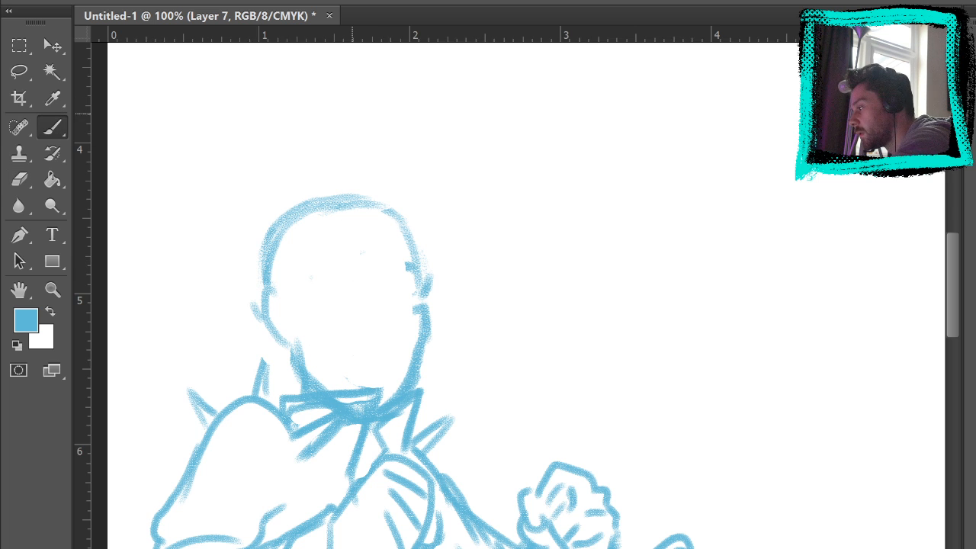
# Draw a light vertical centre line and a horizontal eye line across the blank face.
pyautogui.moveTo(361, 208); pyautogui.dragTo(374, 382)
pyautogui.moveTo(319, 303); pyautogui.dragTo(404, 286)
pyautogui.moveTo(301, 307)
pyautogui.mouseDown()
pyautogui.moveTo(426, 288)
pyautogui.moveTo(403, 290)
pyautogui.mouseUp()
# Draw the eyes and nose along the guides, erasing the base of the nose and redrawing its tip and nostril.
pyautogui.moveTo(340, 294)
pyautogui.mouseDown()
pyautogui.moveTo(358, 293)
pyautogui.moveTo(391, 330)
pyautogui.moveTo(373, 325)
pyautogui.moveTo(361, 335)
pyautogui.moveTo(369, 345)
pyautogui.moveTo(380, 346)
pyautogui.moveTo(376, 324)
pyautogui.moveTo(384, 340)
pyautogui.mouseUp()
pyautogui.click(19, 181)
pyautogui.click(51, 130)
pyautogui.moveTo(375, 296); pyautogui.dragTo(391, 337)
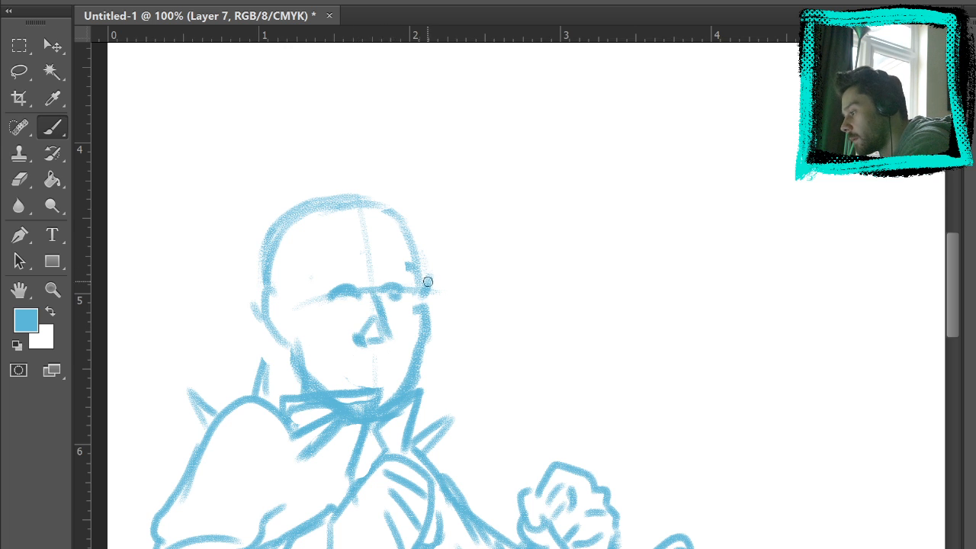
pyautogui.click(20, 179)
pyautogui.moveTo(373, 330); pyautogui.dragTo(384, 351)
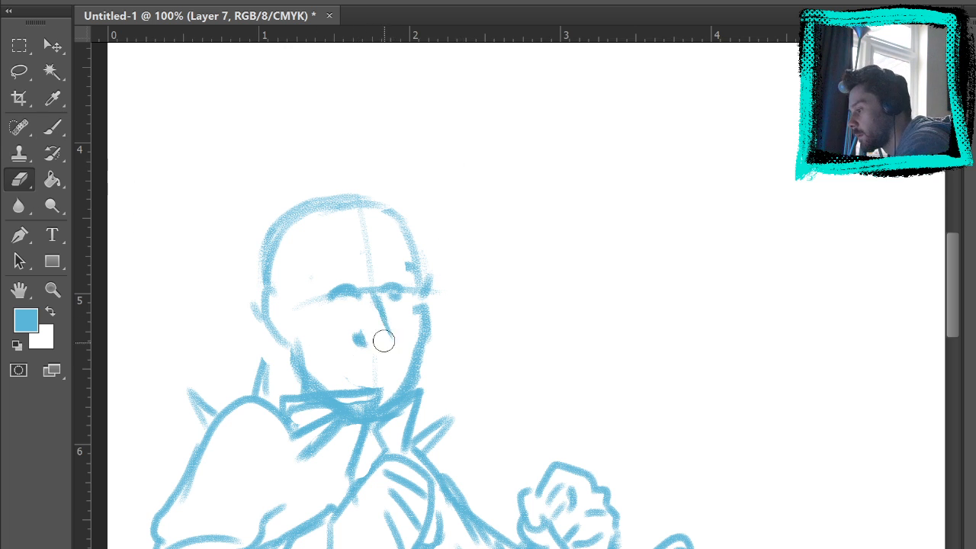
pyautogui.click(52, 127)
pyautogui.moveTo(377, 318)
pyautogui.mouseDown()
pyautogui.moveTo(389, 330)
pyautogui.moveTo(381, 338)
pyautogui.mouseUp()
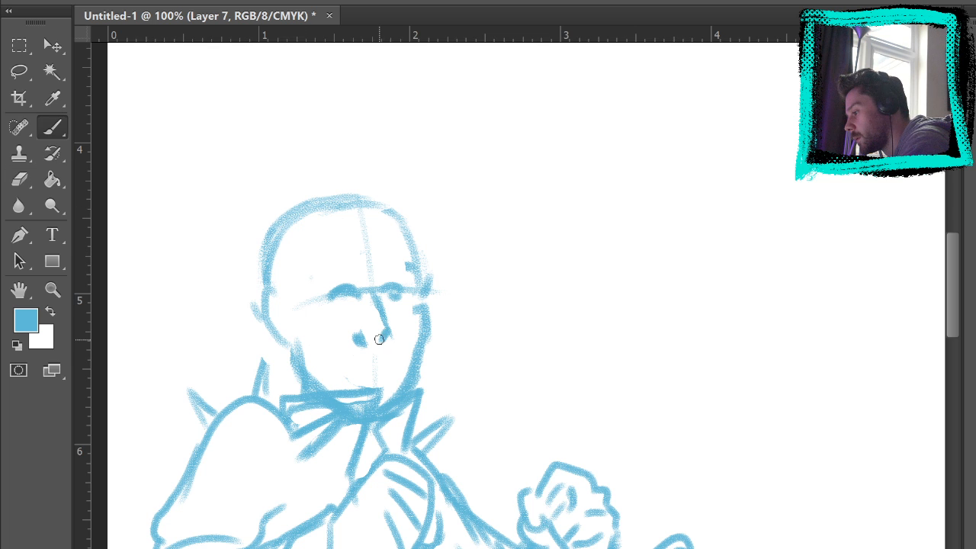
pyautogui.moveTo(372, 293); pyautogui.dragTo(384, 329)
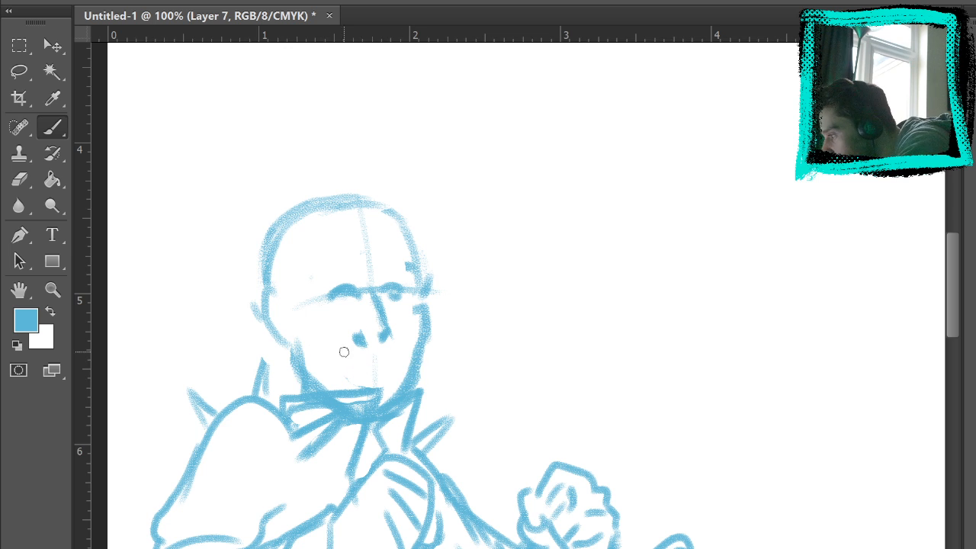
# Draw the mouth with a shaded lower lip and two arched, frowning eyebrows.
pyautogui.moveTo(340, 355)
pyautogui.mouseDown()
pyautogui.moveTo(399, 357)
pyautogui.moveTo(373, 352)
pyautogui.moveTo(390, 363)
pyautogui.mouseUp()
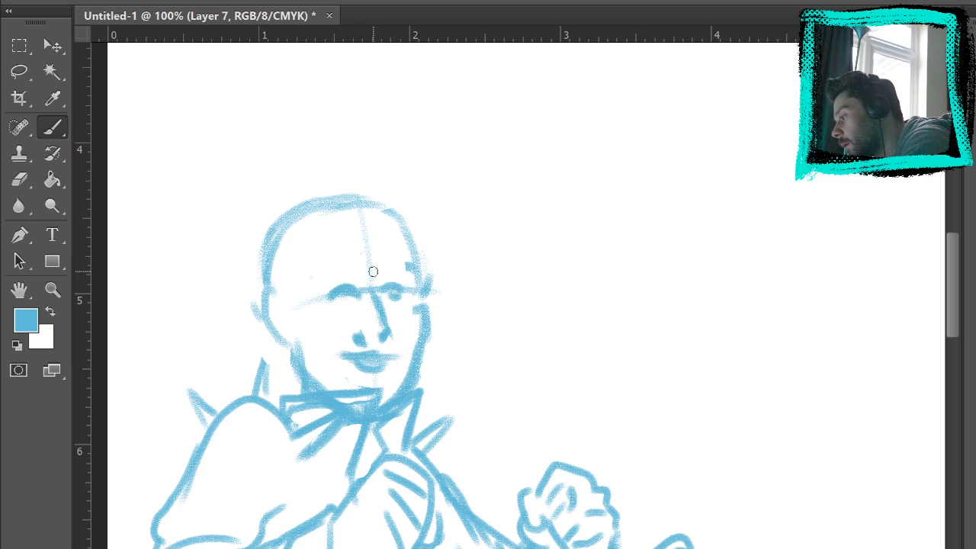
pyautogui.moveTo(360, 275); pyautogui.dragTo(307, 267)
pyautogui.moveTo(367, 272); pyautogui.dragTo(404, 251)
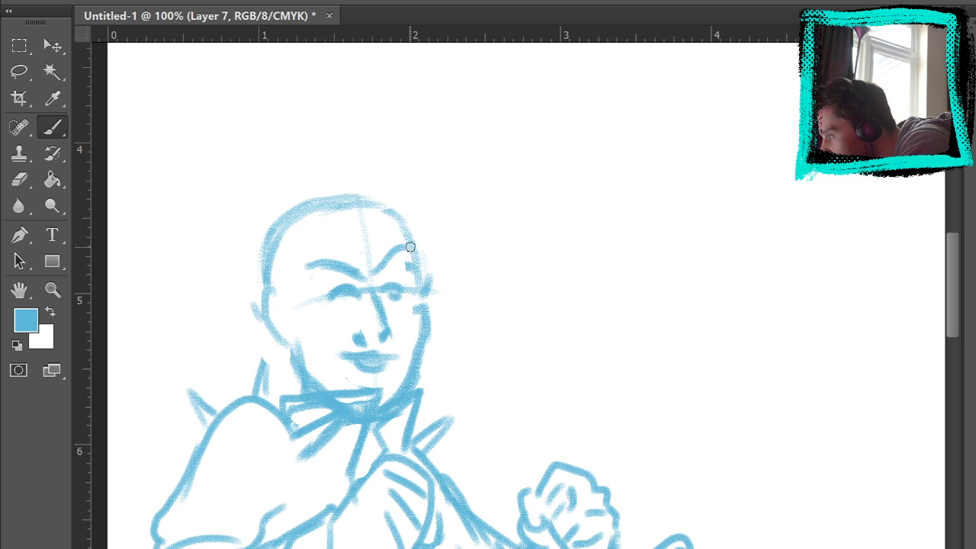
pyautogui.moveTo(549, 318)
pyautogui.mouseDown()
pyautogui.moveTo(537, 143)
pyautogui.moveTo(530, 365)
pyautogui.mouseUp()
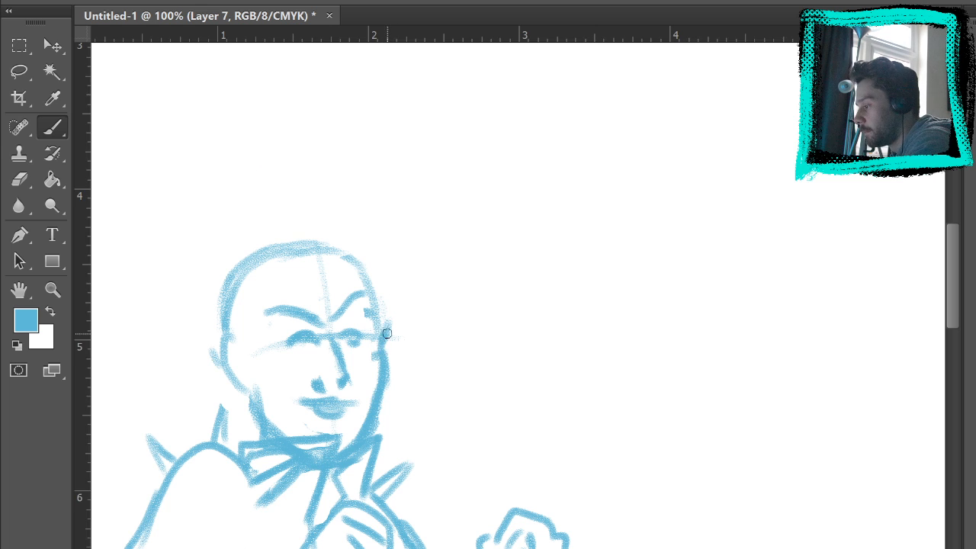
# Draw the ears on both sides of the head, and erase the top of the skull with the eyebrows and eyes.
pyautogui.moveTo(385, 319)
pyautogui.mouseDown()
pyautogui.moveTo(393, 381)
pyautogui.moveTo(384, 388)
pyautogui.moveTo(392, 342)
pyautogui.mouseUp()
pyautogui.moveTo(260, 391)
pyautogui.mouseDown()
pyautogui.moveTo(231, 341)
pyautogui.moveTo(247, 336)
pyautogui.moveTo(235, 367)
pyautogui.moveTo(247, 333)
pyautogui.mouseUp()
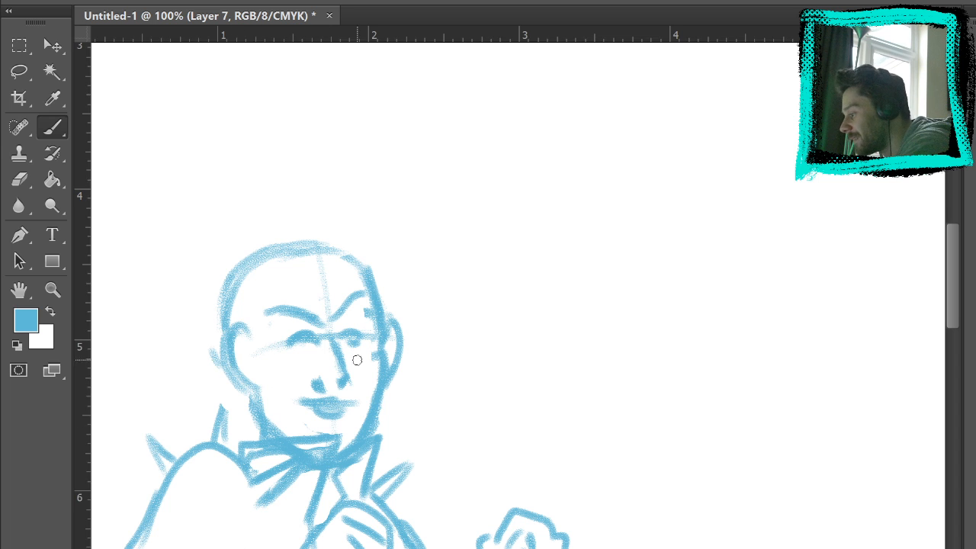
pyautogui.press('e')
pyautogui.moveTo(228, 278)
pyautogui.mouseDown()
pyautogui.moveTo(224, 310)
pyautogui.moveTo(244, 276)
pyautogui.moveTo(323, 238)
pyautogui.moveTo(364, 281)
pyautogui.moveTo(272, 260)
pyautogui.moveTo(388, 254)
pyautogui.mouseUp()
pyautogui.moveTo(351, 290)
pyautogui.mouseDown()
pyautogui.moveTo(342, 322)
pyautogui.moveTo(355, 333)
pyautogui.moveTo(328, 302)
pyautogui.moveTo(300, 343)
pyautogui.moveTo(275, 311)
pyautogui.mouseUp()
pyautogui.press('b')
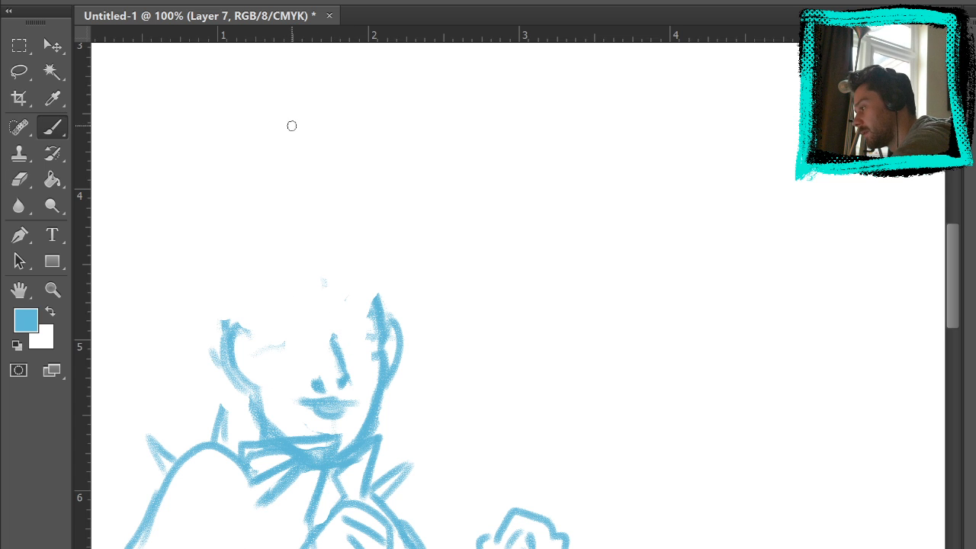
# Check the face against the rough underlay, and redraw the eyes along a light guide with arched eyebrows above.
pyautogui.click(972, 511)
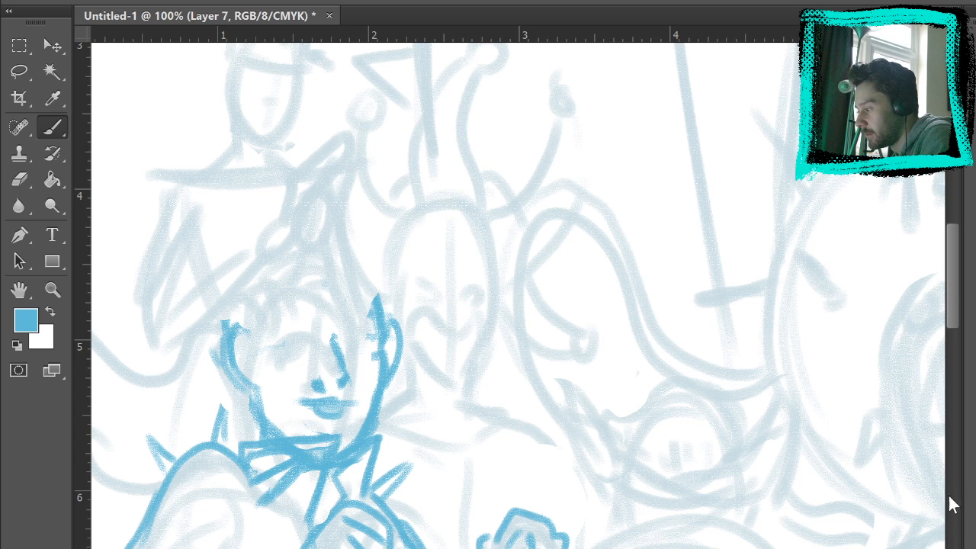
pyautogui.click(971, 511)
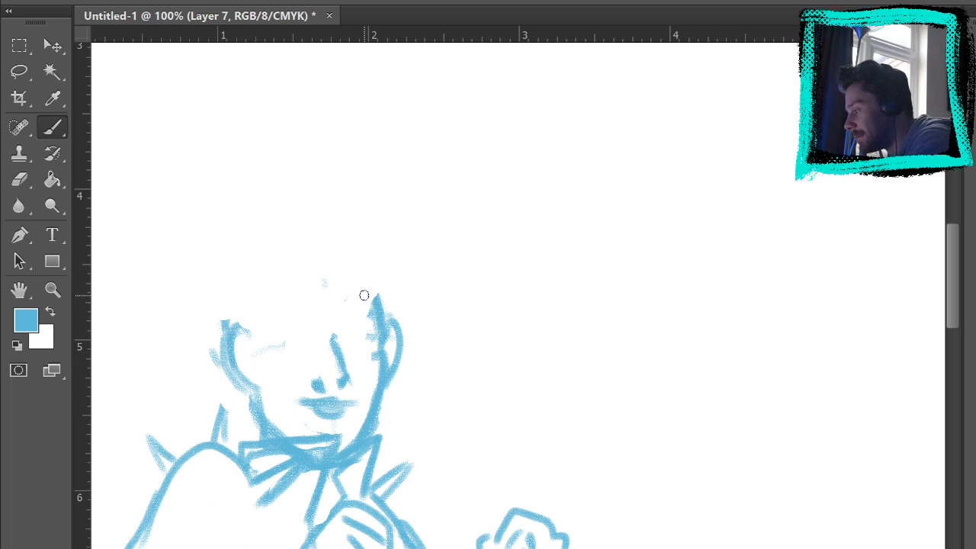
pyautogui.moveTo(270, 346)
pyautogui.mouseDown()
pyautogui.moveTo(333, 340)
pyautogui.moveTo(392, 349)
pyautogui.mouseUp()
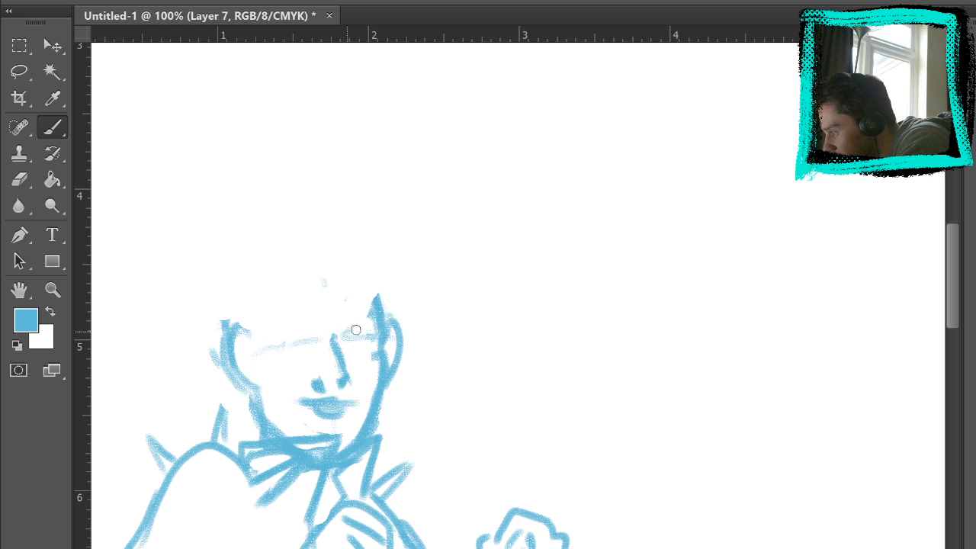
pyautogui.moveTo(350, 331)
pyautogui.mouseDown()
pyautogui.moveTo(377, 332)
pyautogui.moveTo(342, 341)
pyautogui.mouseUp()
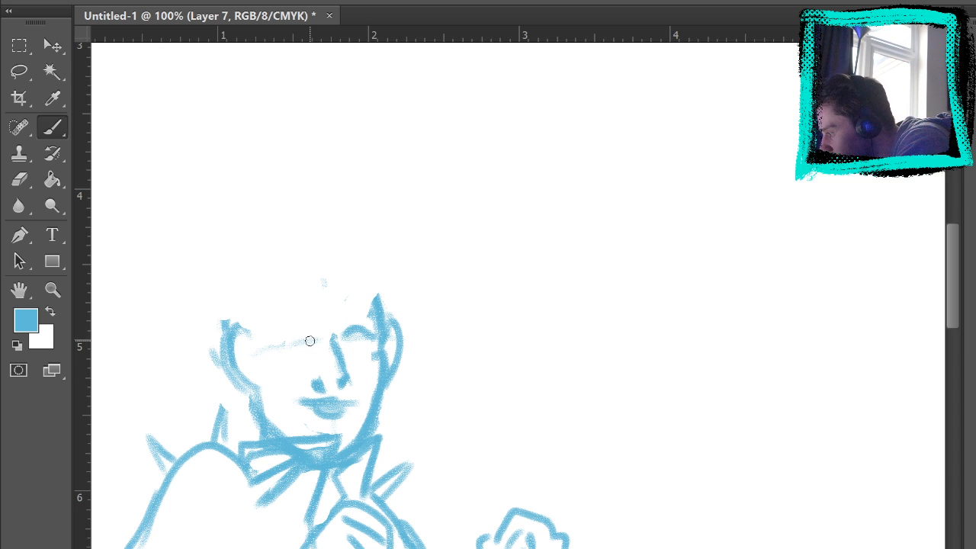
pyautogui.moveTo(303, 333); pyautogui.dragTo(271, 348)
pyautogui.click(354, 338)
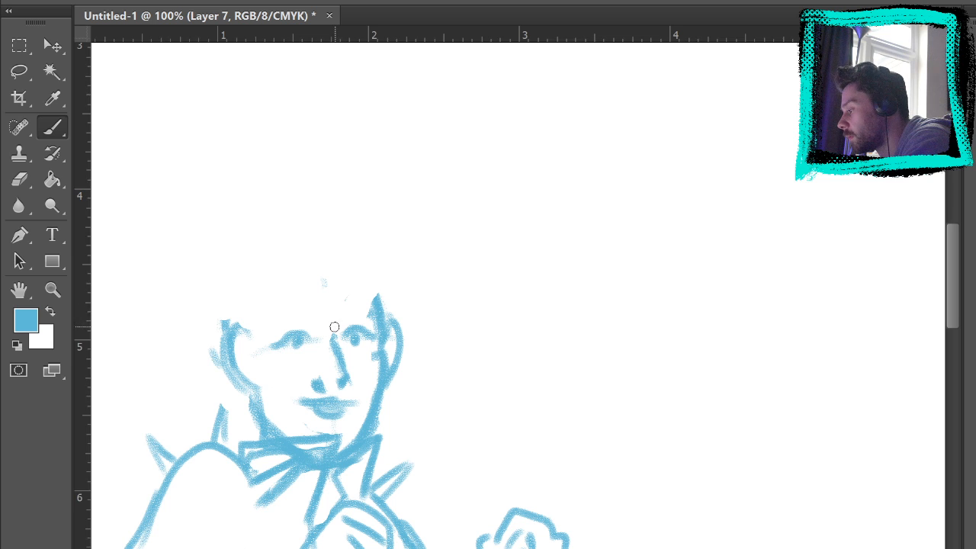
pyautogui.moveTo(331, 335); pyautogui.dragTo(365, 296)
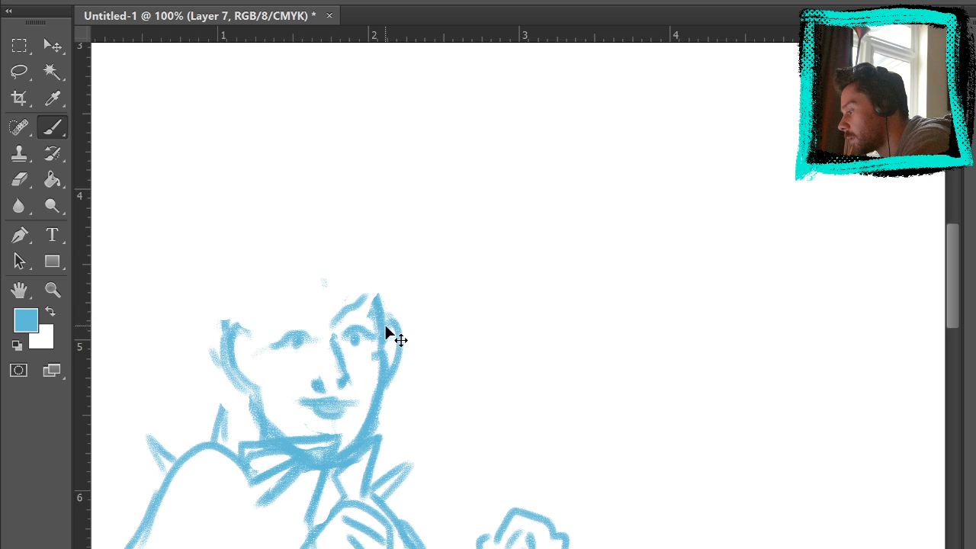
pyautogui.hotkey('ctrl', 'z')
pyautogui.moveTo(331, 327)
pyautogui.mouseDown()
pyautogui.moveTo(362, 307)
pyautogui.moveTo(374, 311)
pyautogui.moveTo(340, 332)
pyautogui.moveTo(285, 322)
pyautogui.mouseUp()
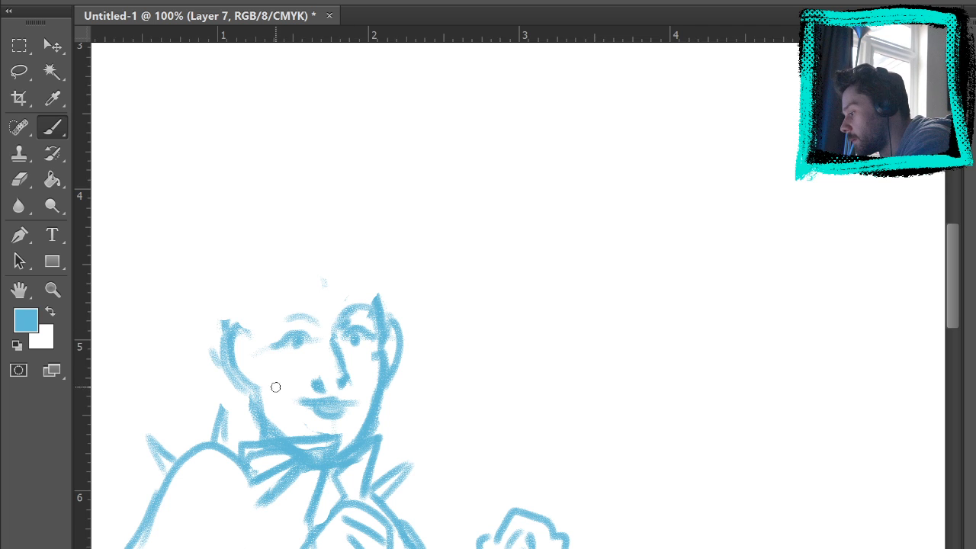
# Erase the eyes, eyebrows, nose and mouth, and draw a vertical centre line from the forehead to the collar.
pyautogui.moveTo(483, 273)
pyautogui.mouseDown()
pyautogui.moveTo(497, 220)
pyautogui.moveTo(496, 102)
pyautogui.mouseUp()
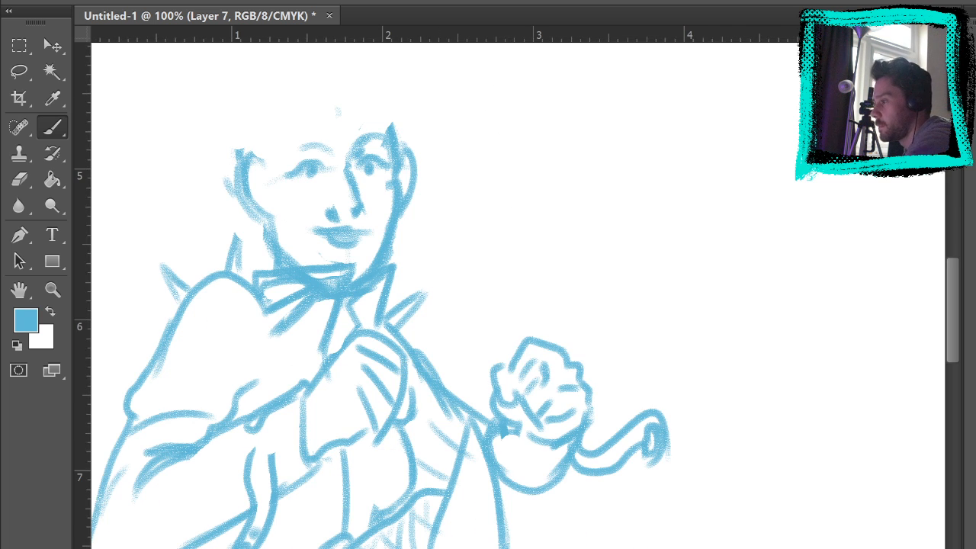
pyautogui.hotkey('ctrl', '0')
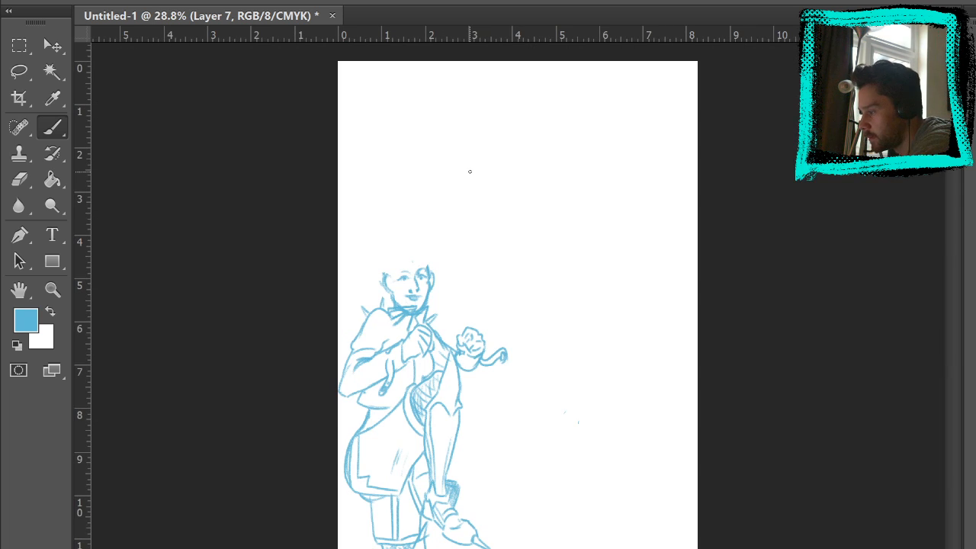
pyautogui.click(52, 290)
pyautogui.moveTo(410, 271); pyautogui.dragTo(424, 285)
pyautogui.click(425, 276)
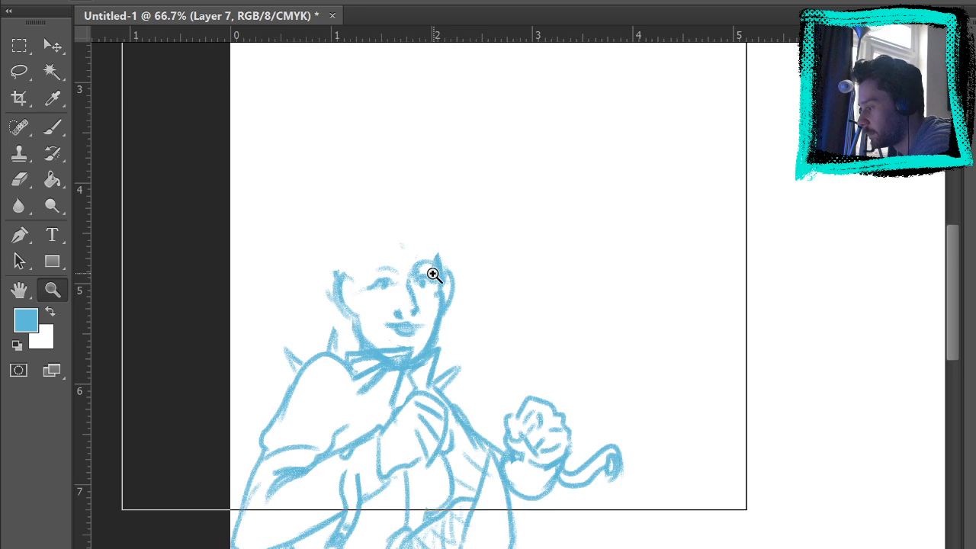
pyautogui.click(434, 274)
pyautogui.click(54, 129)
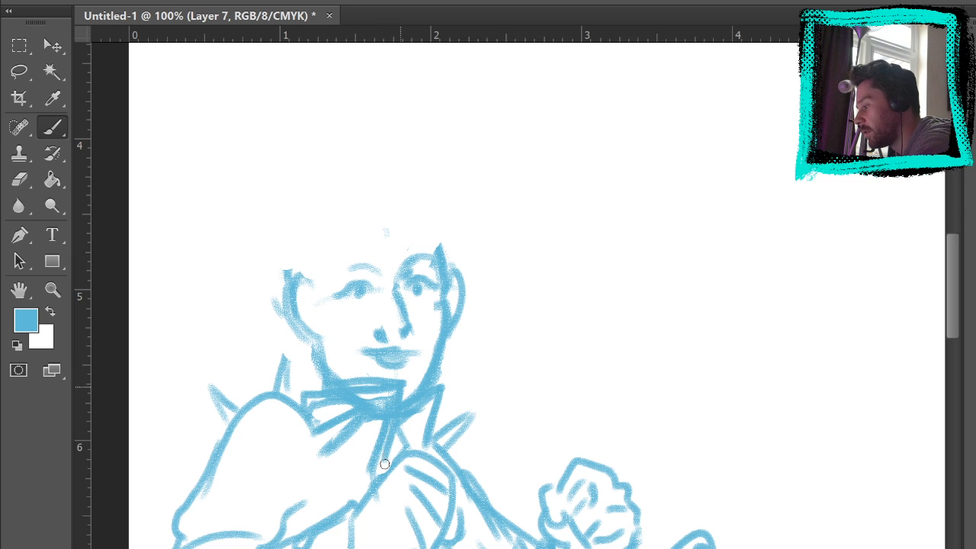
pyautogui.press('e')
pyautogui.moveTo(397, 336)
pyautogui.mouseDown()
pyautogui.moveTo(409, 359)
pyautogui.moveTo(366, 361)
pyautogui.moveTo(405, 342)
pyautogui.moveTo(419, 313)
pyautogui.moveTo(358, 267)
pyautogui.mouseUp()
pyautogui.click(52, 133)
pyautogui.moveTo(397, 385); pyautogui.dragTo(387, 203)
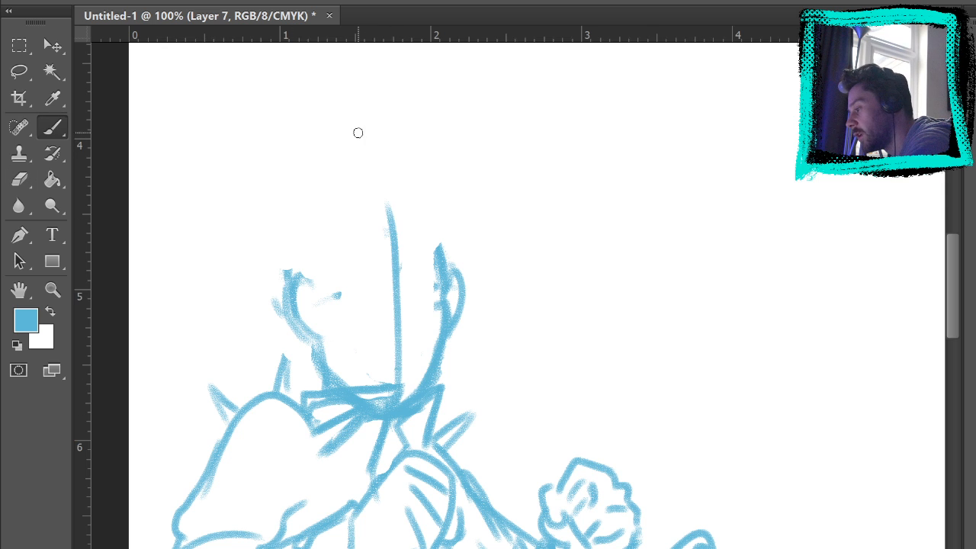
pyautogui.moveTo(320, 313); pyautogui.dragTo(434, 303)
pyautogui.hotkey('ctrl', 'z')
pyautogui.moveTo(313, 327); pyautogui.dragTo(441, 305)
pyautogui.hotkey('ctrl', 'z')
pyautogui.moveTo(321, 310); pyautogui.dragTo(441, 295)
pyautogui.hotkey('ctrl', 'z')
pyautogui.moveTo(321, 308); pyautogui.dragTo(458, 294)
pyautogui.hotkey('ctrl', 'z')
# Draw a light curved eye line across the face and add the eyebrows, eyes and nose around the centre line.
pyautogui.moveTo(316, 312)
pyautogui.mouseDown()
pyautogui.moveTo(427, 293)
pyautogui.moveTo(408, 313)
pyautogui.moveTo(413, 331)
pyautogui.moveTo(383, 336)
pyautogui.moveTo(388, 315)
pyautogui.moveTo(435, 279)
pyautogui.moveTo(434, 301)
pyautogui.moveTo(353, 274)
pyautogui.moveTo(333, 287)
pyautogui.mouseUp()
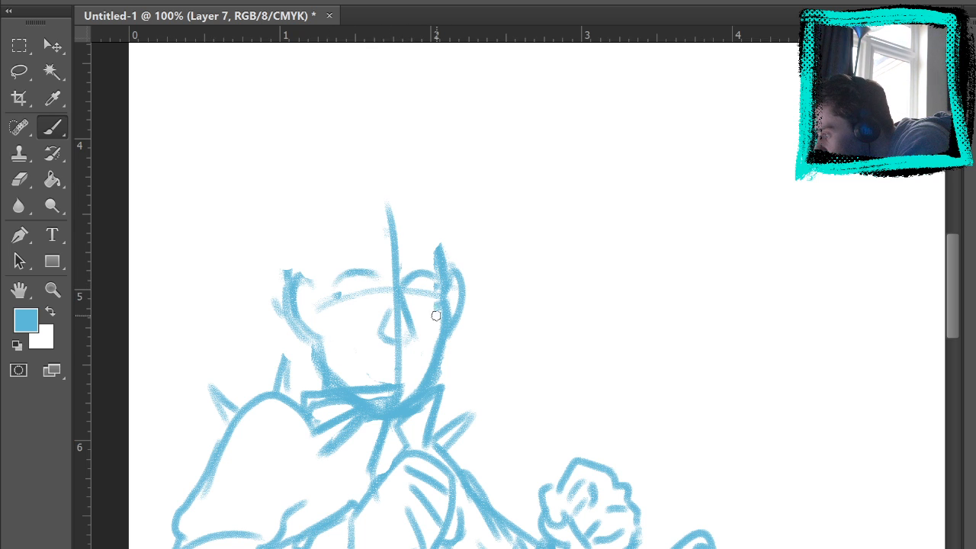
pyautogui.moveTo(407, 296)
pyautogui.mouseDown()
pyautogui.moveTo(419, 285)
pyautogui.moveTo(432, 295)
pyautogui.moveTo(367, 291)
pyautogui.moveTo(378, 291)
pyautogui.mouseUp()
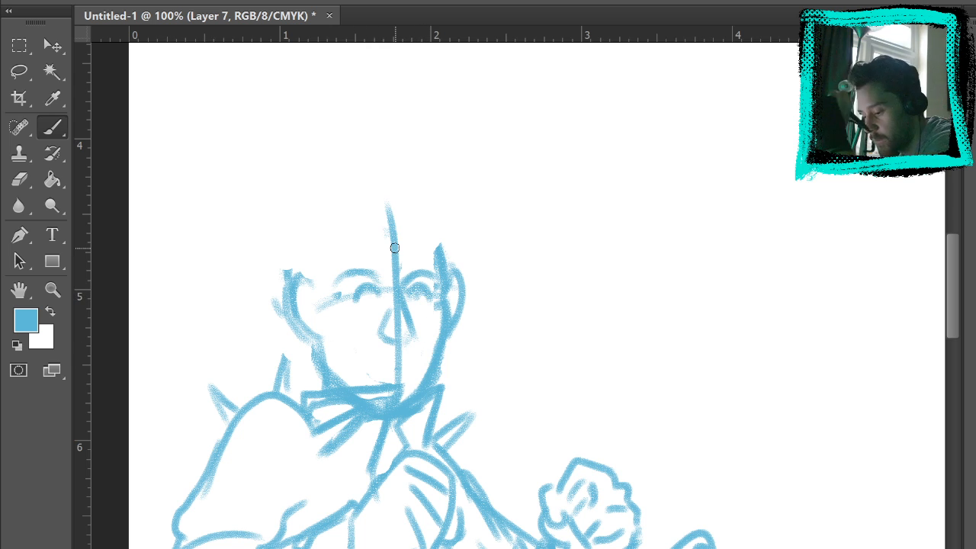
pyautogui.moveTo(379, 271); pyautogui.dragTo(382, 285)
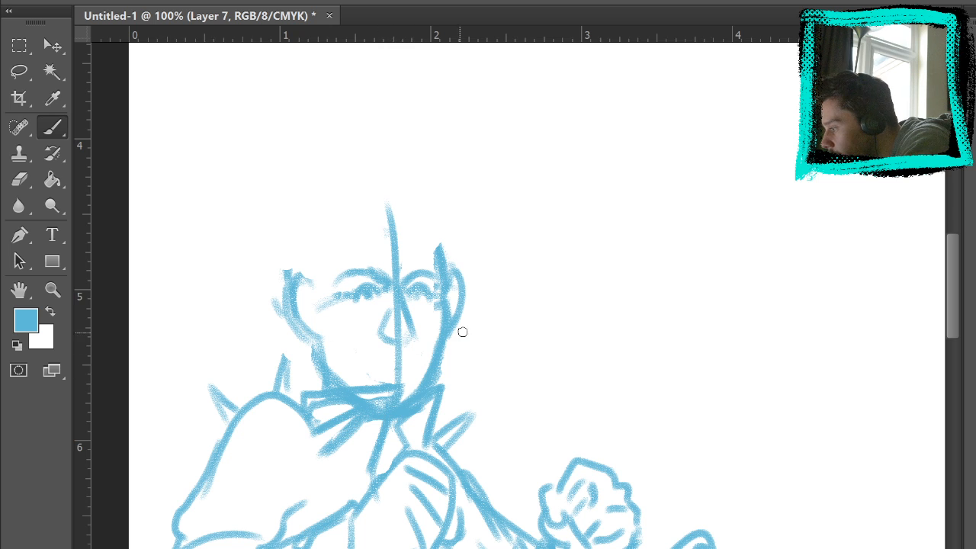
# Draw the closed mouth with a short lower-lip stroke beneath the nose.
pyautogui.moveTo(358, 363)
pyautogui.mouseDown()
pyautogui.moveTo(421, 366)
pyautogui.moveTo(380, 369)
pyautogui.moveTo(417, 366)
pyautogui.moveTo(413, 372)
pyautogui.mouseUp()
pyautogui.hotkey('ctrl', 'z')
pyautogui.click(358, 360)
# Erase the centre line above the brows and through the nose, and redraw the nose's bridge and tip.
pyautogui.moveTo(551, 270)
pyautogui.mouseDown()
pyautogui.moveTo(562, 145)
pyautogui.moveTo(667, 183)
pyautogui.moveTo(683, 280)
pyautogui.mouseUp()
pyautogui.click(20, 180)
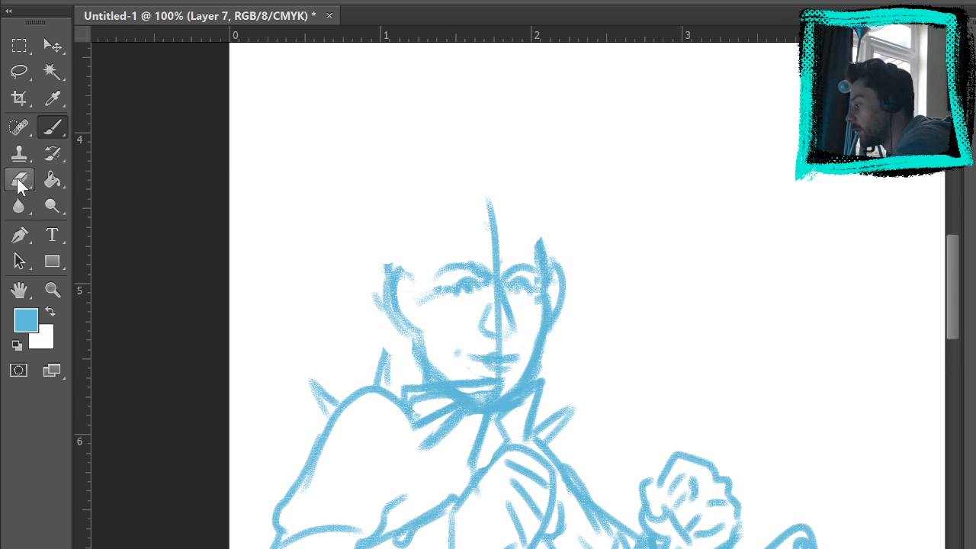
pyautogui.moveTo(488, 259); pyautogui.dragTo(479, 175)
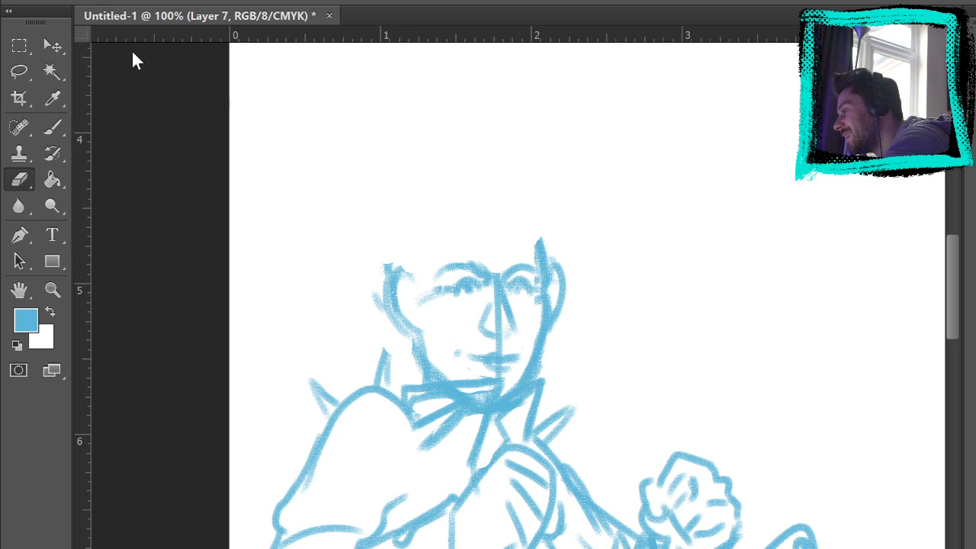
pyautogui.moveTo(496, 290)
pyautogui.mouseDown()
pyautogui.moveTo(495, 347)
pyautogui.moveTo(496, 274)
pyautogui.mouseUp()
pyautogui.press('b')
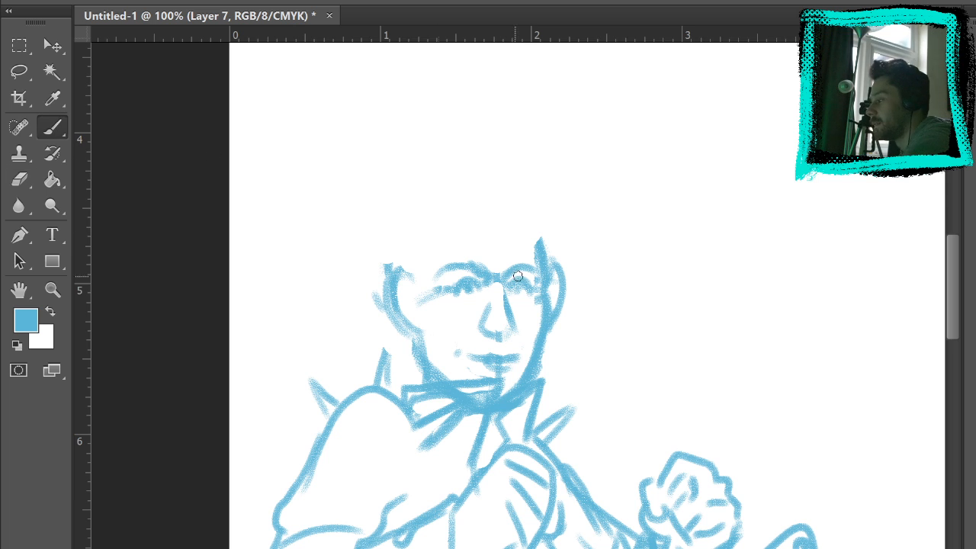
pyautogui.moveTo(490, 309); pyautogui.dragTo(508, 333)
pyautogui.moveTo(497, 274)
pyautogui.mouseDown()
pyautogui.moveTo(512, 319)
pyautogui.moveTo(505, 327)
pyautogui.mouseUp()
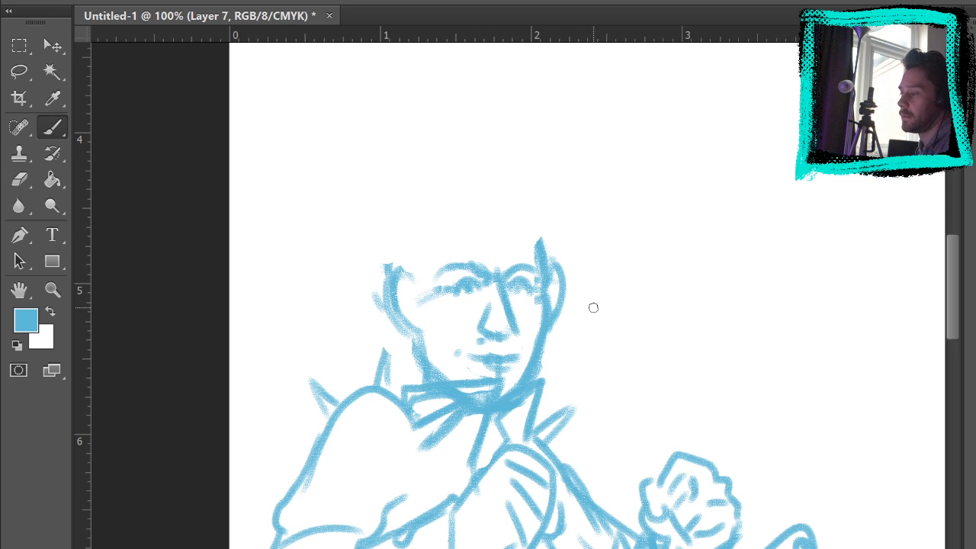
# Bring the coloured character reference into view, and erase and redraw both ears with their tops near eye level.
pyautogui.moveTo(741, 276); pyautogui.dragTo(763, 209)
pyautogui.moveTo(820, 407); pyautogui.dragTo(752, 222)
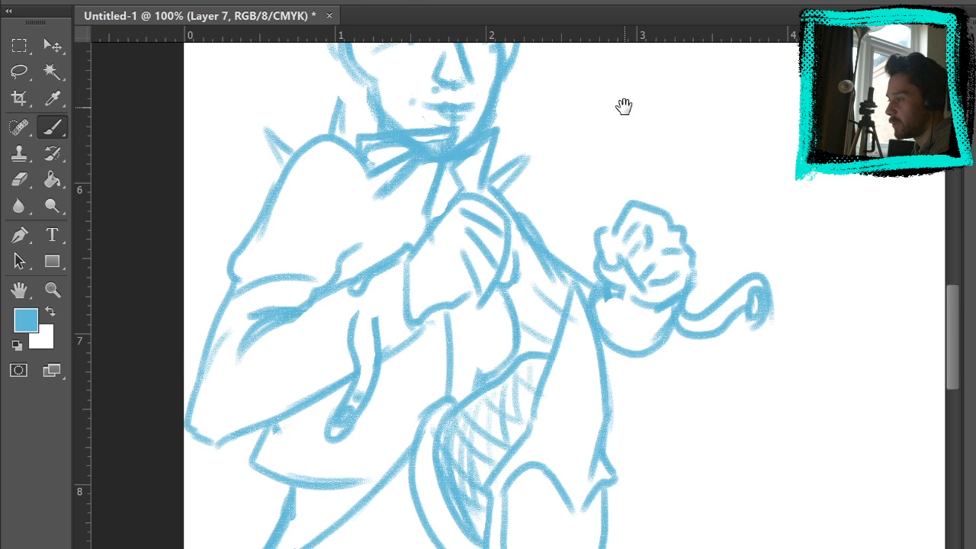
pyautogui.moveTo(622, 101); pyautogui.dragTo(664, 464)
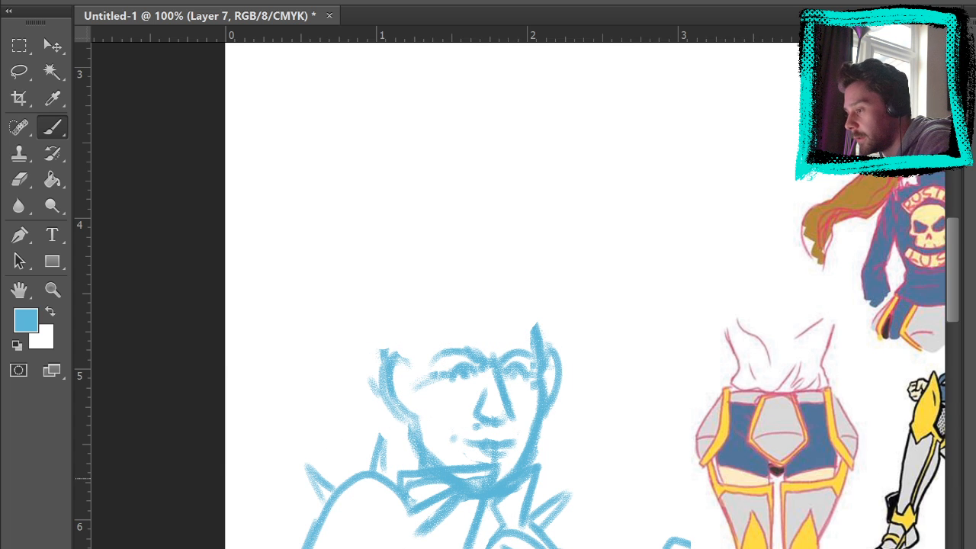
pyautogui.moveTo(780, 405); pyautogui.dragTo(621, 374)
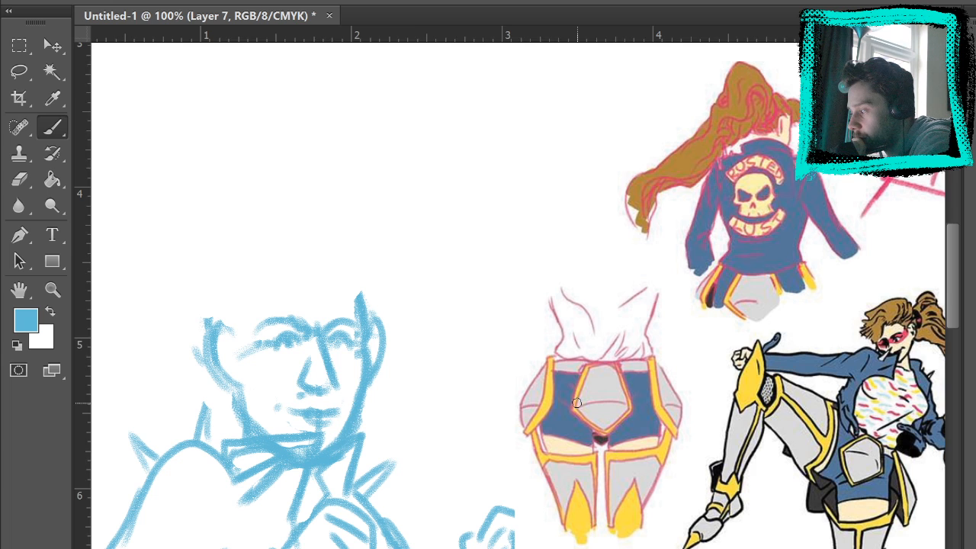
pyautogui.click(19, 180)
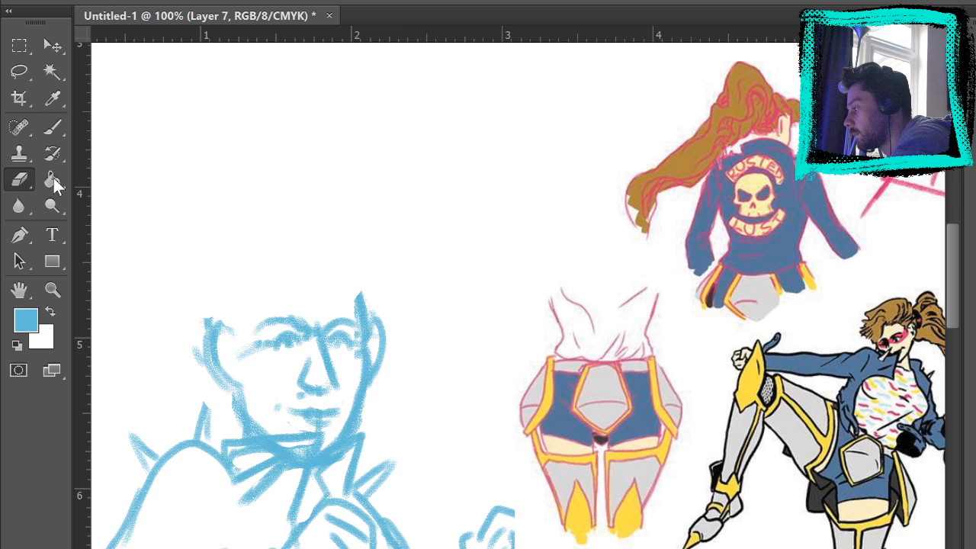
pyautogui.moveTo(374, 320)
pyautogui.mouseDown()
pyautogui.moveTo(373, 375)
pyautogui.moveTo(385, 329)
pyautogui.mouseUp()
pyautogui.moveTo(224, 332)
pyautogui.mouseDown()
pyautogui.moveTo(227, 344)
pyautogui.moveTo(203, 305)
pyautogui.mouseUp()
pyautogui.click(51, 128)
pyautogui.moveTo(232, 340)
pyautogui.mouseDown()
pyautogui.moveTo(212, 352)
pyautogui.moveTo(243, 386)
pyautogui.moveTo(231, 339)
pyautogui.moveTo(231, 379)
pyautogui.mouseUp()
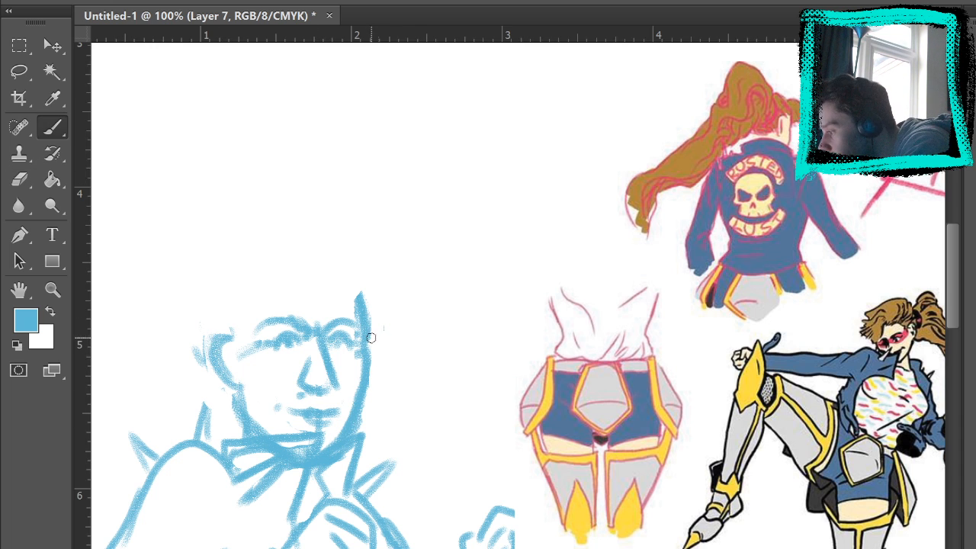
pyautogui.moveTo(370, 338); pyautogui.dragTo(375, 388)
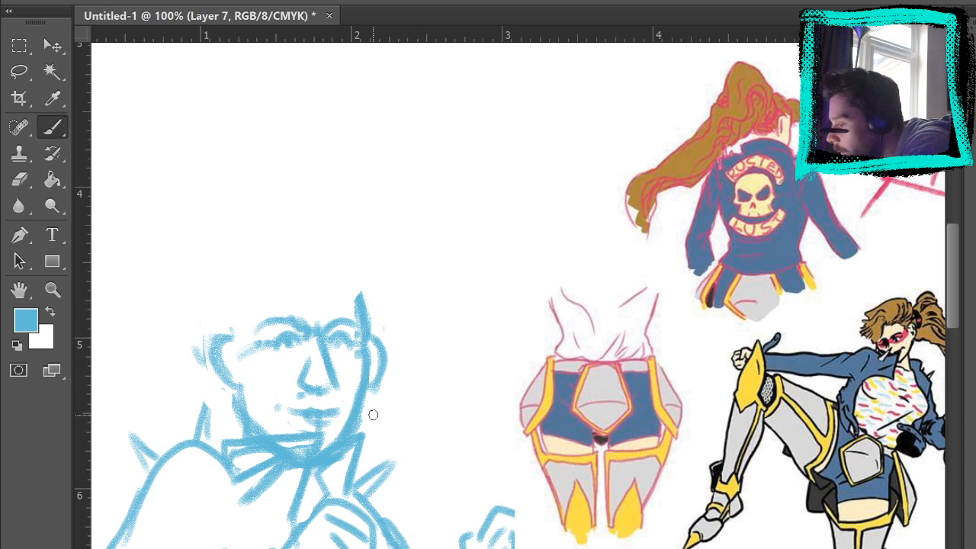
# Draw the temple, the hairline across the forehead and the swept-back outer contour of the hair.
pyautogui.moveTo(372, 337); pyautogui.dragTo(361, 302)
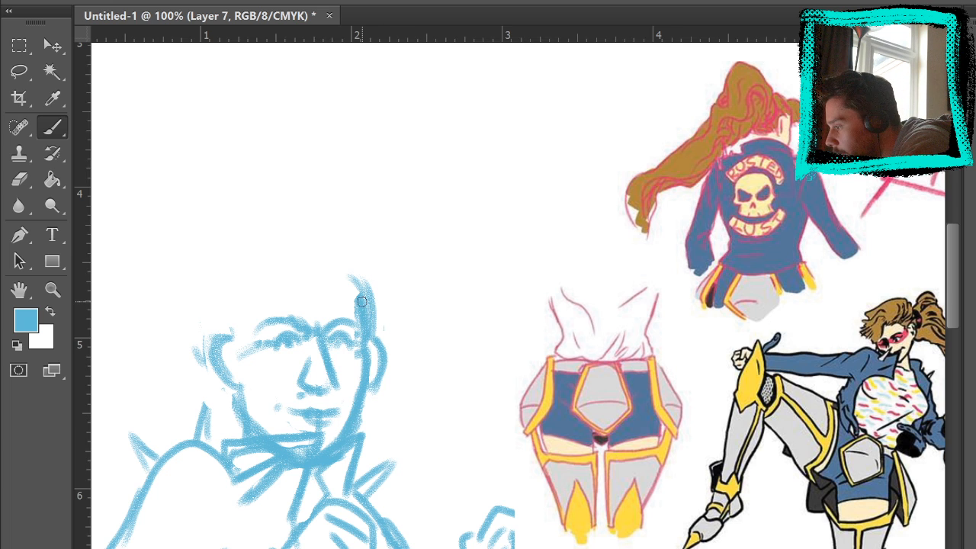
pyautogui.moveTo(316, 272)
pyautogui.mouseDown()
pyautogui.moveTo(293, 277)
pyautogui.moveTo(287, 304)
pyautogui.mouseUp()
pyautogui.moveTo(231, 334)
pyautogui.mouseDown()
pyautogui.moveTo(262, 297)
pyautogui.moveTo(225, 316)
pyautogui.mouseUp()
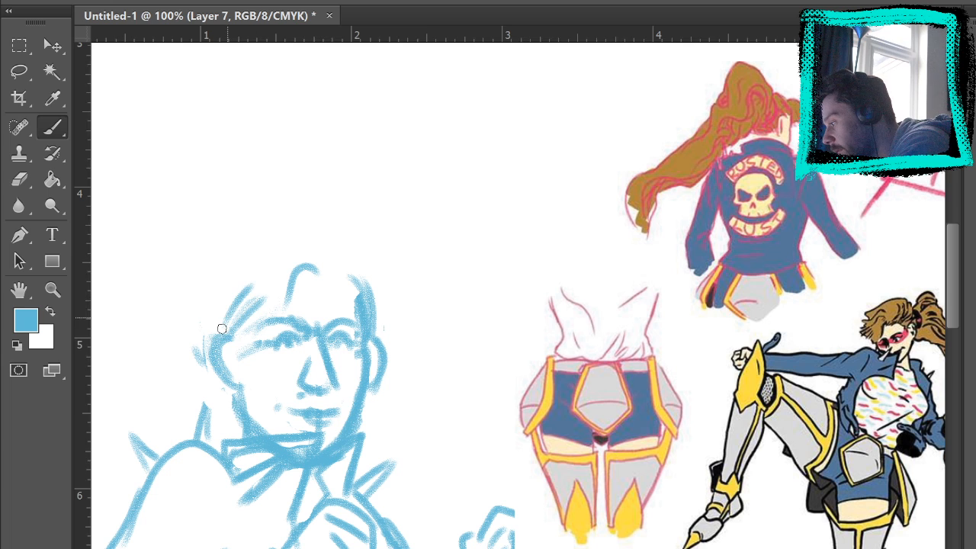
pyautogui.moveTo(312, 228)
pyautogui.mouseDown()
pyautogui.moveTo(224, 275)
pyautogui.moveTo(269, 230)
pyautogui.moveTo(225, 268)
pyautogui.moveTo(190, 270)
pyautogui.moveTo(241, 266)
pyautogui.moveTo(190, 283)
pyautogui.moveTo(278, 283)
pyautogui.moveTo(221, 298)
pyautogui.mouseUp()
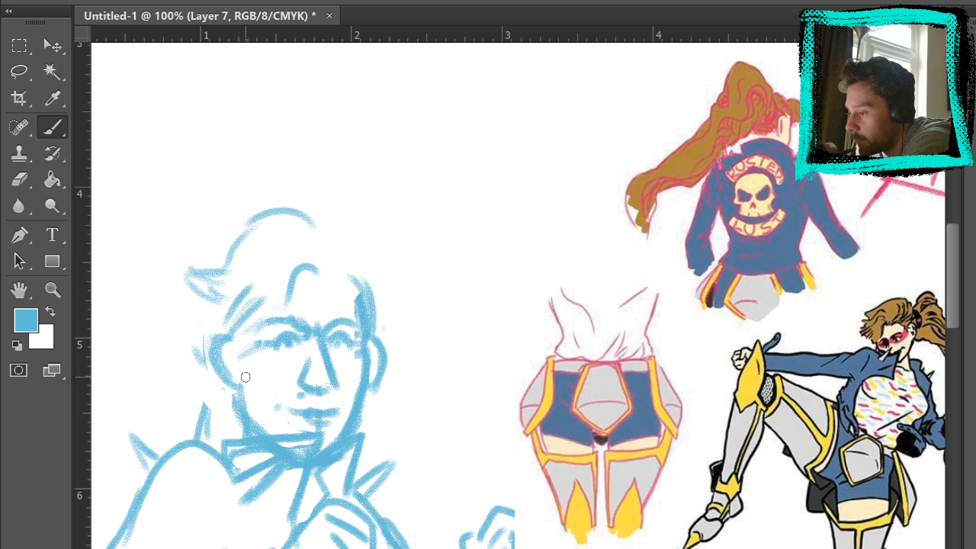
# Draw the curled quiff above the forehead with flowing strands running down to the hairline and temple.
pyautogui.moveTo(329, 263); pyautogui.dragTo(340, 241)
pyautogui.moveTo(326, 220)
pyautogui.mouseDown()
pyautogui.moveTo(320, 270)
pyautogui.moveTo(341, 235)
pyautogui.mouseUp()
pyautogui.moveTo(313, 210)
pyautogui.mouseDown()
pyautogui.moveTo(343, 251)
pyautogui.moveTo(330, 272)
pyautogui.mouseUp()
pyautogui.moveTo(334, 271)
pyautogui.mouseDown()
pyautogui.moveTo(350, 222)
pyautogui.moveTo(338, 201)
pyautogui.moveTo(355, 213)
pyautogui.moveTo(348, 243)
pyautogui.moveTo(311, 189)
pyautogui.mouseUp()
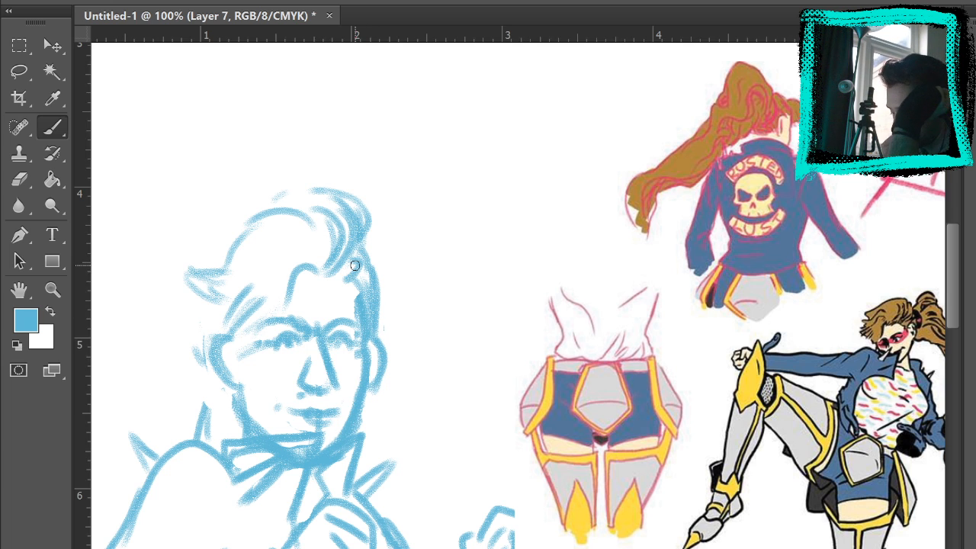
pyautogui.moveTo(355, 265)
pyautogui.mouseDown()
pyautogui.moveTo(370, 302)
pyautogui.moveTo(338, 288)
pyautogui.moveTo(346, 273)
pyautogui.moveTo(309, 276)
pyautogui.moveTo(302, 287)
pyautogui.mouseUp()
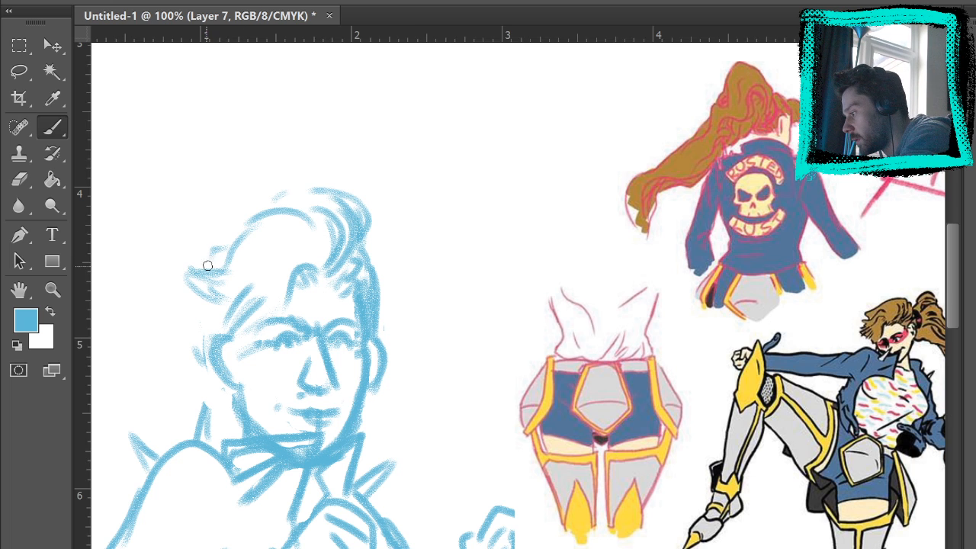
# Draw the hair at the back of the head, adding a thick rounded lock behind the ear.
pyautogui.moveTo(208, 308)
pyautogui.mouseDown()
pyautogui.moveTo(206, 345)
pyautogui.moveTo(230, 400)
pyautogui.mouseUp()
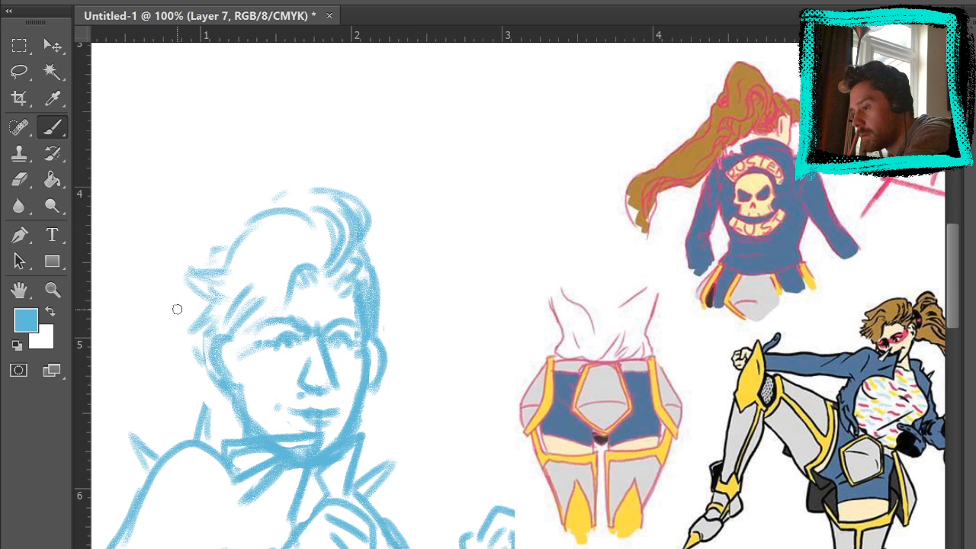
pyautogui.moveTo(195, 330)
pyautogui.mouseDown()
pyautogui.moveTo(197, 364)
pyautogui.moveTo(183, 370)
pyautogui.moveTo(176, 326)
pyautogui.mouseUp()
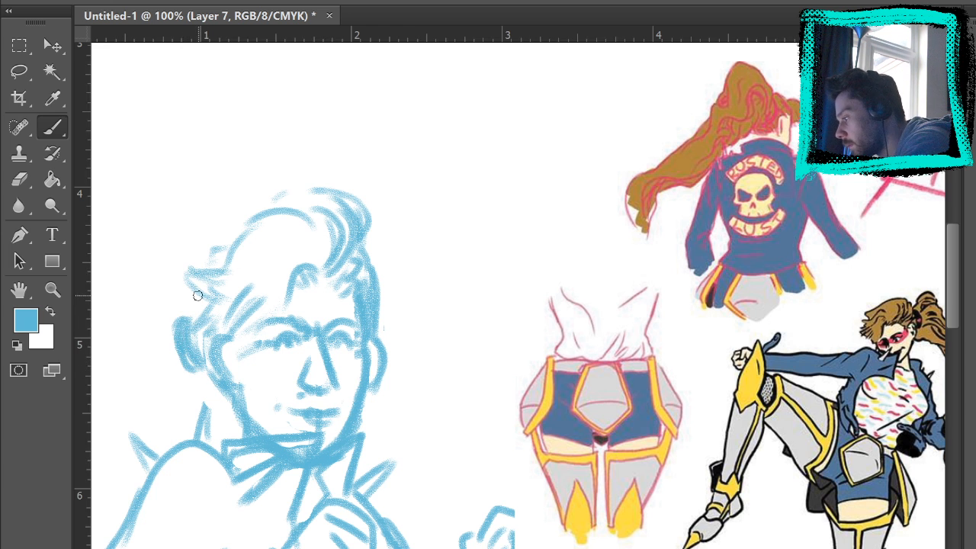
pyautogui.moveTo(479, 344); pyautogui.dragTo(556, 200)
pyautogui.moveTo(280, 262)
pyautogui.mouseDown()
pyautogui.moveTo(254, 219)
pyautogui.moveTo(270, 198)
pyautogui.moveTo(274, 235)
pyautogui.mouseUp()
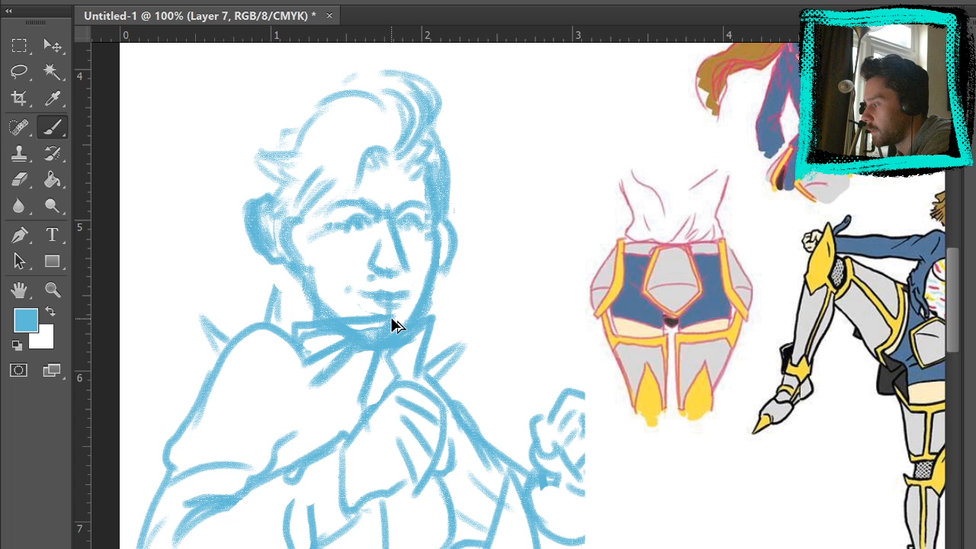
# Undo the thick rounded lock and the remaining strokes behind the ear.
pyautogui.hotkey('ctrl', 'alt', 'z')
pyautogui.hotkey('ctrl', 'alt', 'z')
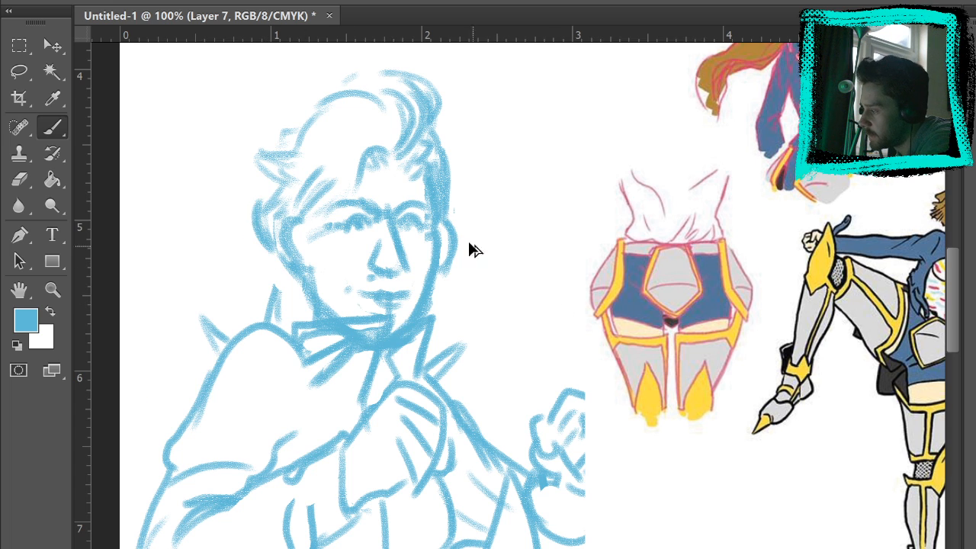
pyautogui.moveTo(315, 216); pyautogui.dragTo(325, 270)
pyautogui.hotkey('ctrl', 'alt', 'z')
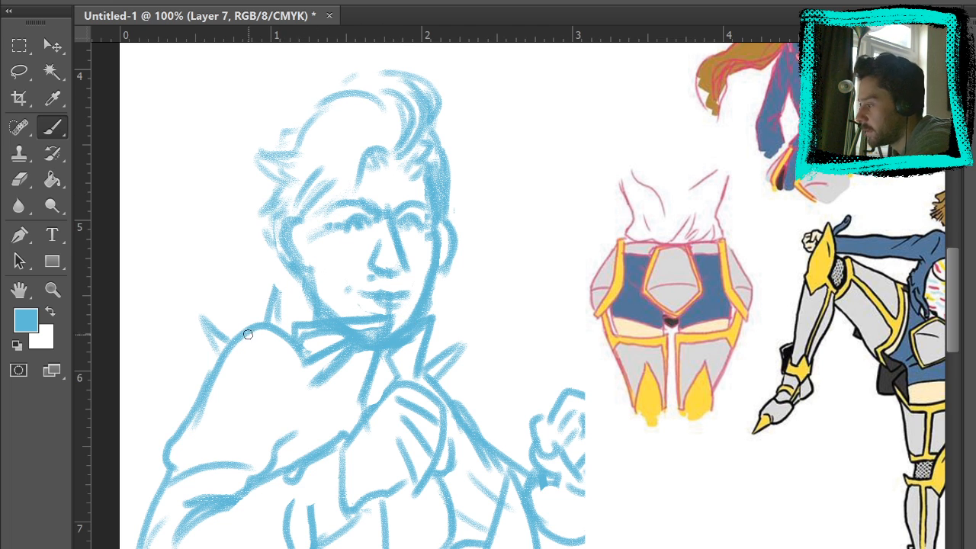
# Draw a long ponytail sweeping from the back of the head past the page edge, with its end curling back behind the hip.
pyautogui.moveTo(301, 121)
pyautogui.mouseDown()
pyautogui.moveTo(224, 260)
pyautogui.moveTo(233, 267)
pyautogui.mouseUp()
pyautogui.hotkey('ctrl', '0')
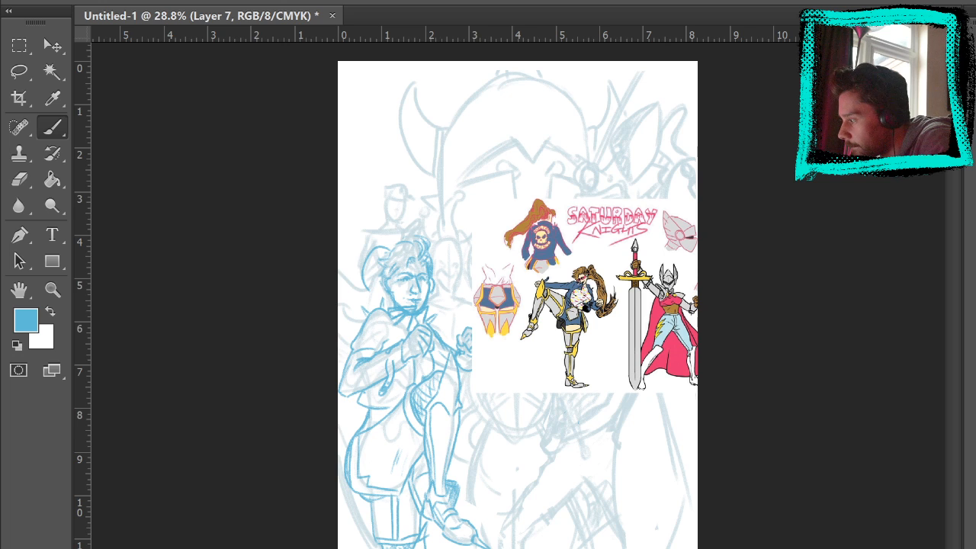
pyautogui.moveTo(375, 248); pyautogui.dragTo(376, 289)
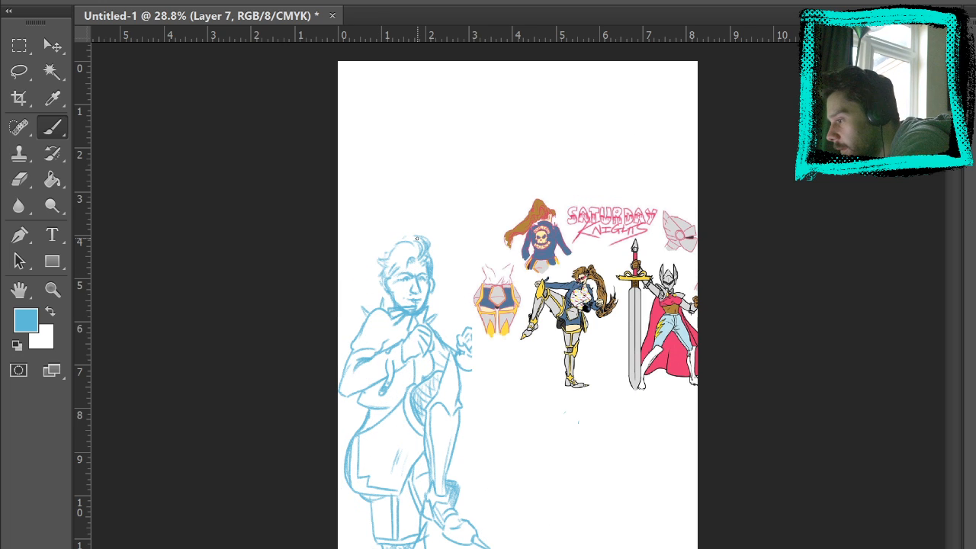
pyautogui.moveTo(391, 250); pyautogui.dragTo(365, 292)
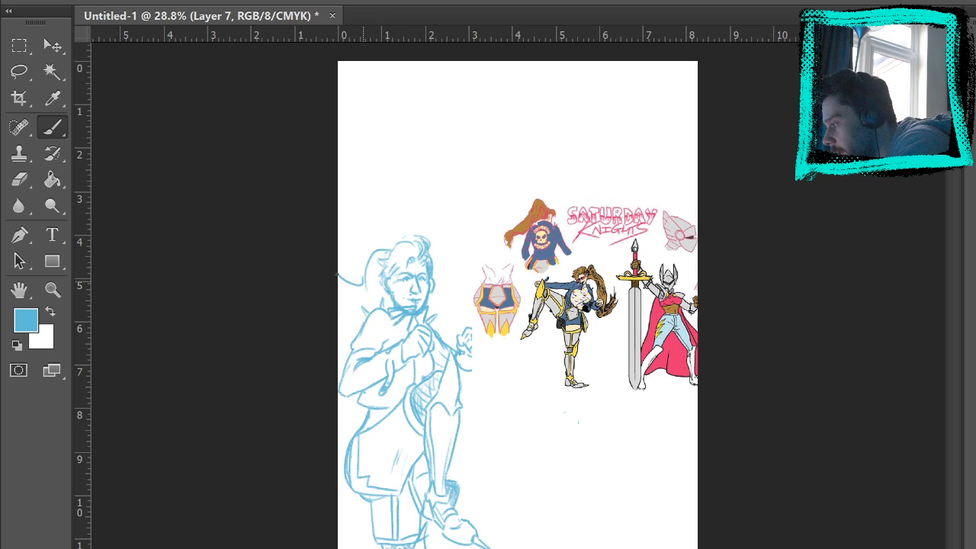
pyautogui.hotkey('ctrl', 'z')
pyautogui.moveTo(335, 301); pyautogui.dragTo(364, 324)
pyautogui.moveTo(363, 281); pyautogui.dragTo(393, 256)
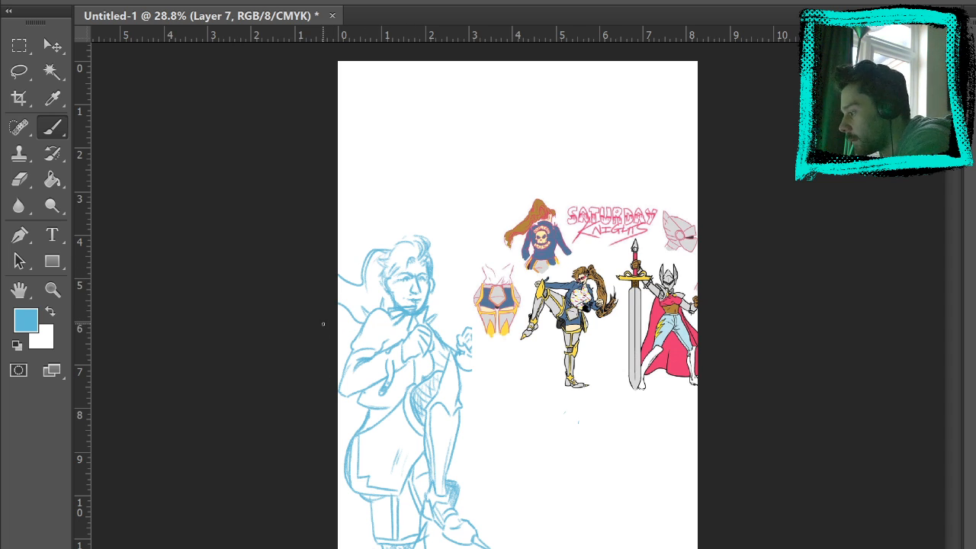
pyautogui.moveTo(376, 419)
pyautogui.mouseDown()
pyautogui.moveTo(344, 421)
pyautogui.moveTo(338, 434)
pyautogui.mouseUp()
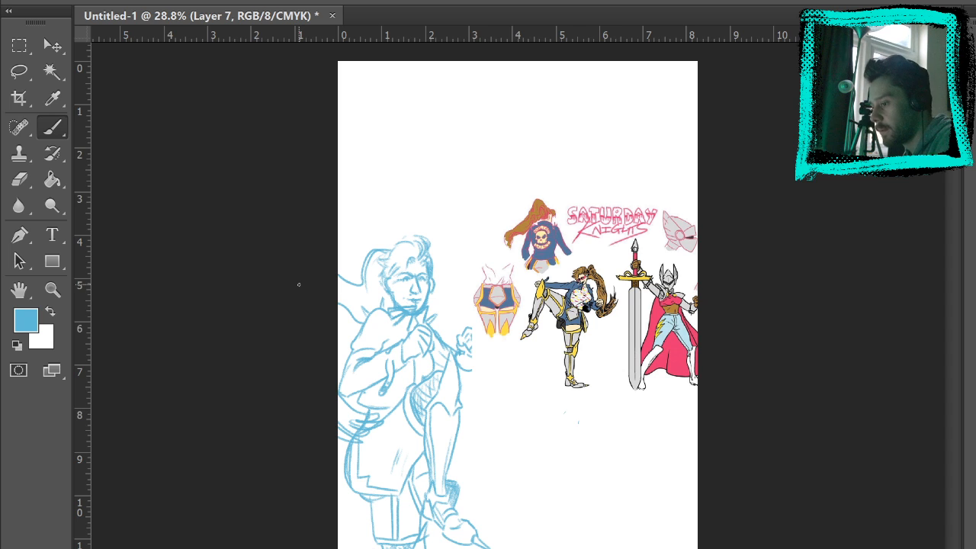
# Hide the coloured reference, lasso the face and transform it to slightly reduce its height, then deselect it.
pyautogui.click(974, 381)
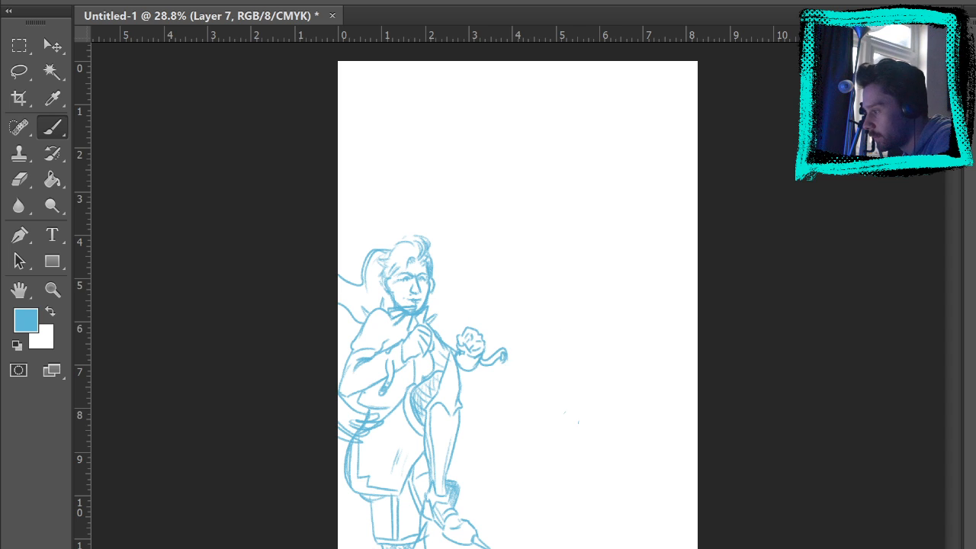
pyautogui.click(51, 290)
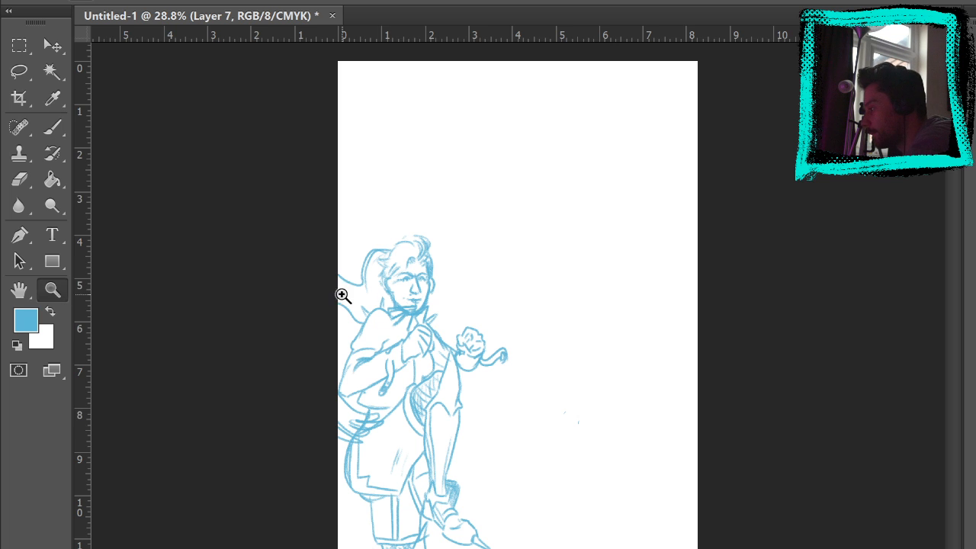
pyautogui.click(445, 267)
pyautogui.click(457, 259)
pyautogui.click(20, 70)
pyautogui.moveTo(343, 278)
pyautogui.mouseDown()
pyautogui.moveTo(354, 319)
pyautogui.moveTo(383, 331)
pyautogui.moveTo(414, 337)
pyautogui.mouseUp()
pyautogui.moveTo(335, 280)
pyautogui.mouseDown()
pyautogui.moveTo(348, 311)
pyautogui.moveTo(398, 348)
pyautogui.moveTo(417, 340)
pyautogui.moveTo(444, 297)
pyautogui.moveTo(446, 270)
pyautogui.moveTo(428, 248)
pyautogui.moveTo(393, 252)
pyautogui.mouseUp()
pyautogui.hotkey('ctrl', 't')
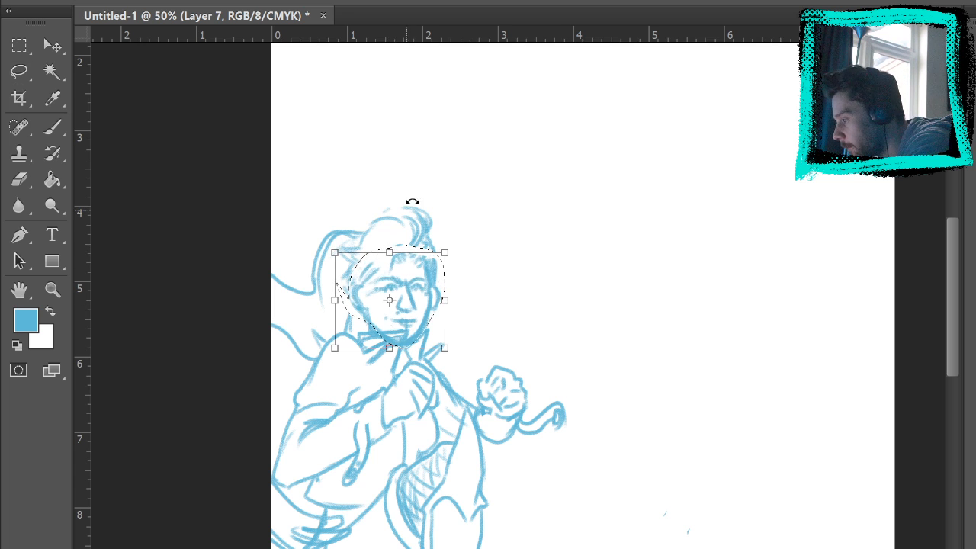
pyautogui.press('Return')
pyautogui.press('l')
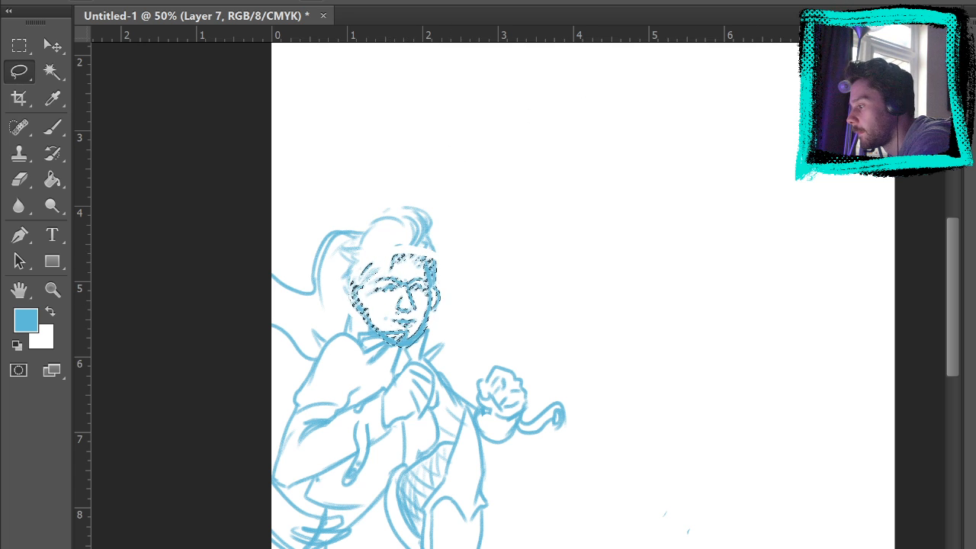
pyautogui.press('m')
pyautogui.hotkey('ctrl', 'd')
# Lasso the quiff and upper ponytail, nudge them down to meet the reduced face, and clear the selection.
pyautogui.press('l')
pyautogui.moveTo(350, 191)
pyautogui.mouseDown()
pyautogui.moveTo(325, 311)
pyautogui.moveTo(370, 261)
pyautogui.moveTo(447, 228)
pyautogui.moveTo(339, 179)
pyautogui.mouseUp()
pyautogui.press('v')
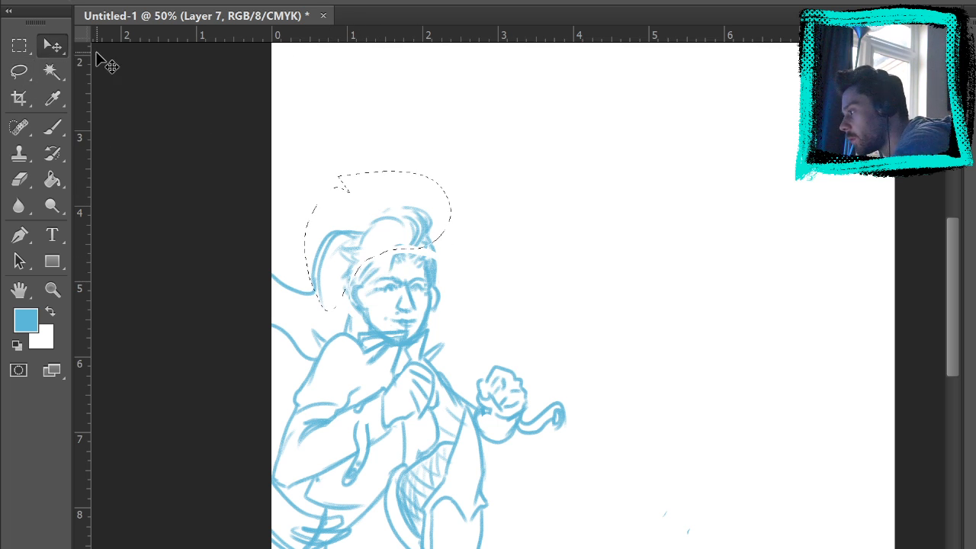
pyautogui.press('Down')
pyautogui.press('Down')
pyautogui.press('Down')
pyautogui.press('Down')
pyautogui.press('Down')
pyautogui.press('Down')
pyautogui.press('Down')
pyautogui.press('Down')
pyautogui.press('Down')
pyautogui.press('Down')
pyautogui.press('Down')
pyautogui.press('Down')
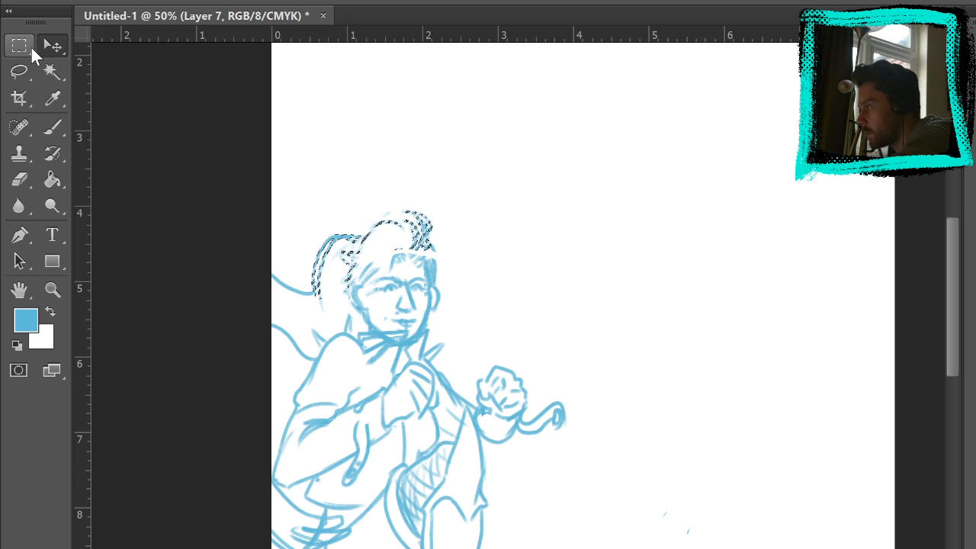
pyautogui.press('m')
pyautogui.hotkey('ctrl', 'd')
# Turn the faint rough composition back on beneath the blue line art around the large sword and round shield.
pyautogui.press('b')
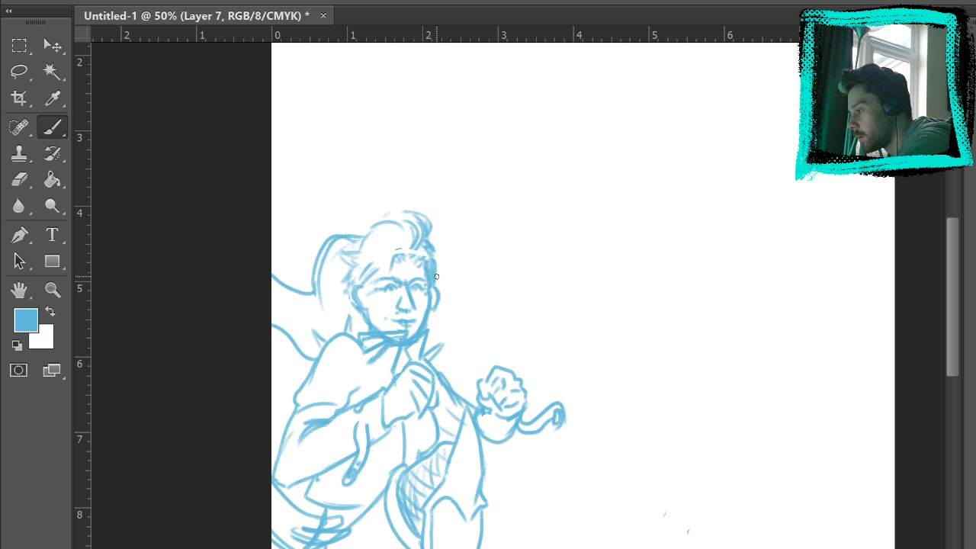
pyautogui.moveTo(606, 373)
pyautogui.mouseDown()
pyautogui.moveTo(573, 150)
pyautogui.moveTo(580, 97)
pyautogui.mouseUp()
pyautogui.moveTo(604, 235)
pyautogui.mouseDown()
pyautogui.moveTo(614, 147)
pyautogui.moveTo(564, 271)
pyautogui.mouseUp()
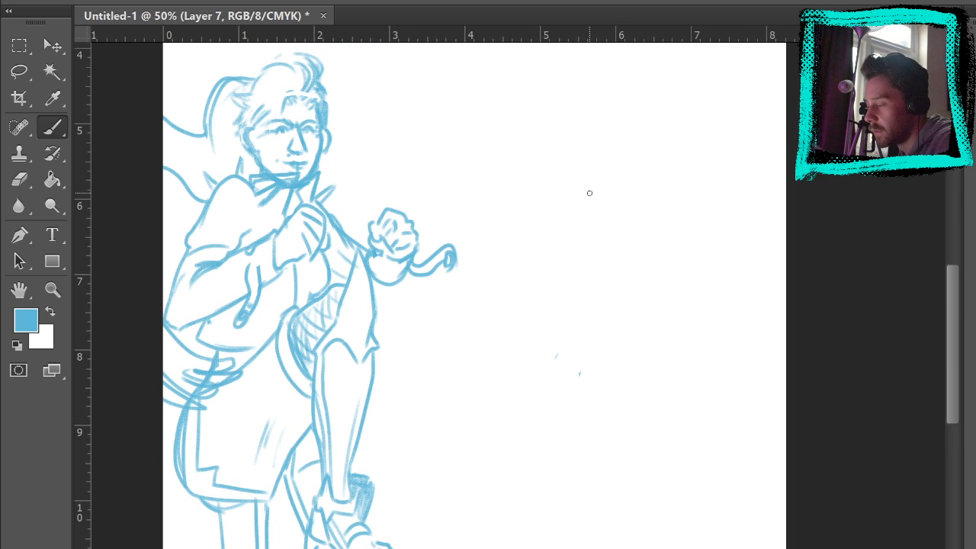
pyautogui.moveTo(709, 240); pyautogui.dragTo(696, 267)
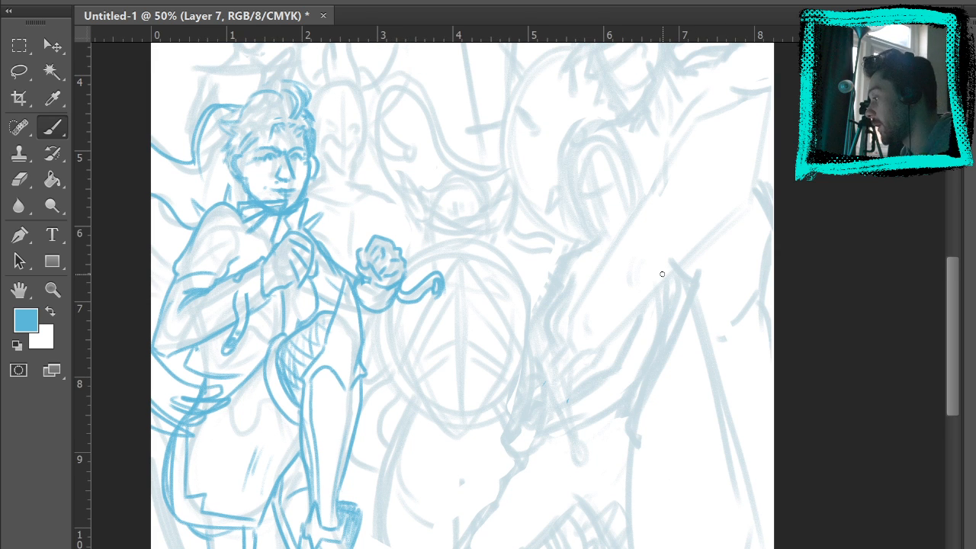
pyautogui.click(52, 289)
pyautogui.click(573, 329)
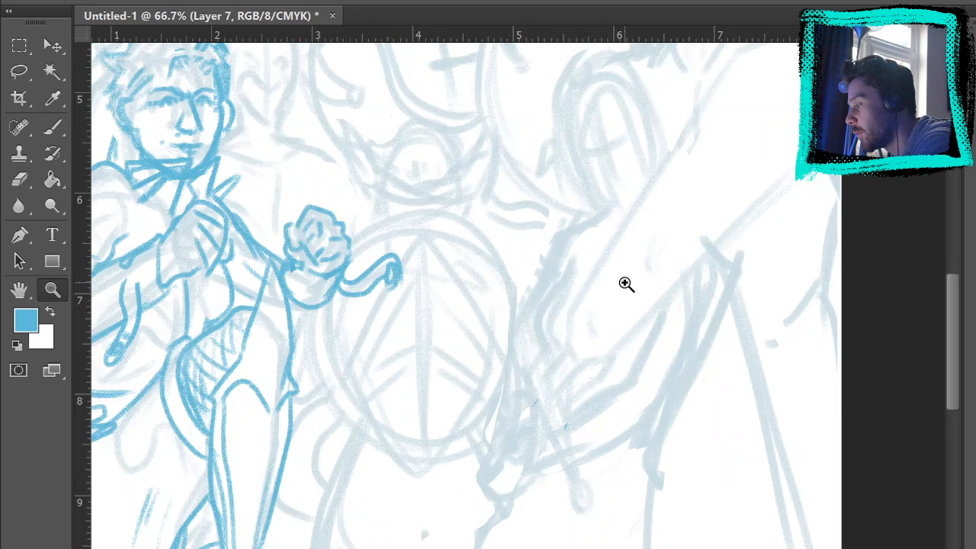
pyautogui.click(52, 127)
pyautogui.moveTo(630, 275)
pyautogui.mouseDown()
pyautogui.moveTo(586, 253)
pyautogui.moveTo(579, 166)
pyautogui.mouseUp()
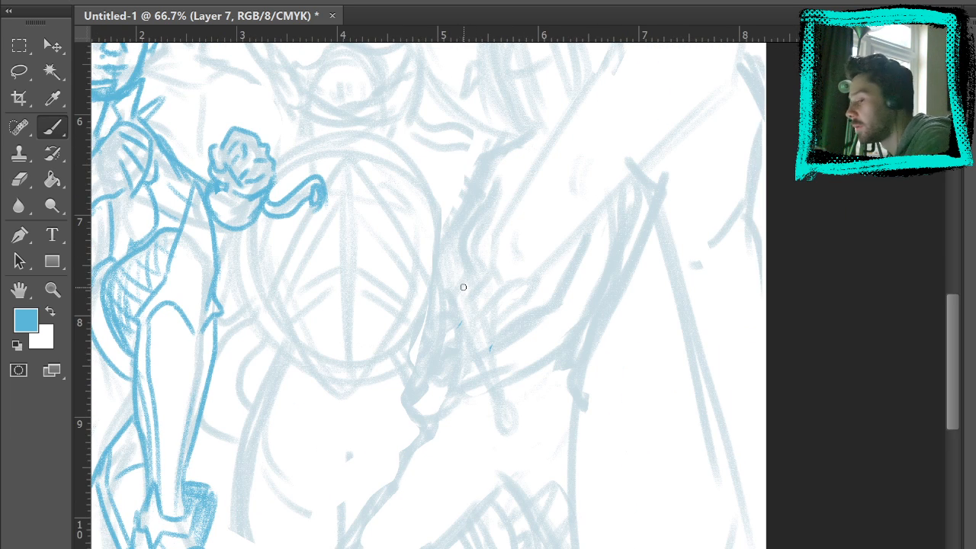
# Show the coloured reference sheet and move it left so the sword-wielding knight sits beside the rough sword.
pyautogui.scroll(3, 429, 296)
pyautogui.click(52, 46)
pyautogui.moveTo(617, 164)
pyautogui.mouseDown()
pyautogui.moveTo(606, 258)
pyautogui.moveTo(462, 295)
pyautogui.mouseUp()
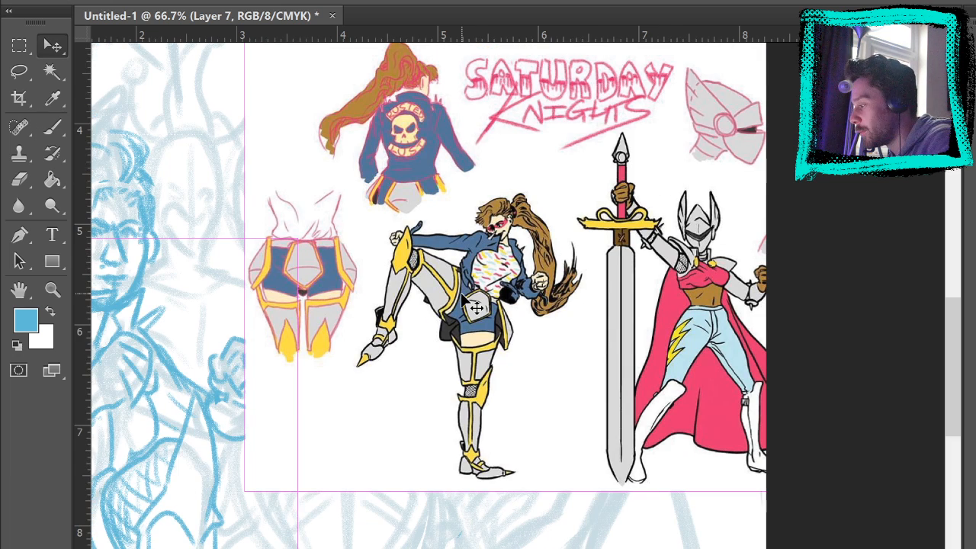
pyautogui.moveTo(842, 396)
pyautogui.mouseDown()
pyautogui.moveTo(620, 354)
pyautogui.moveTo(592, 329)
pyautogui.moveTo(515, 457)
pyautogui.moveTo(499, 469)
pyautogui.moveTo(449, 467)
pyautogui.mouseUp()
pyautogui.moveTo(674, 420); pyautogui.dragTo(684, 347)
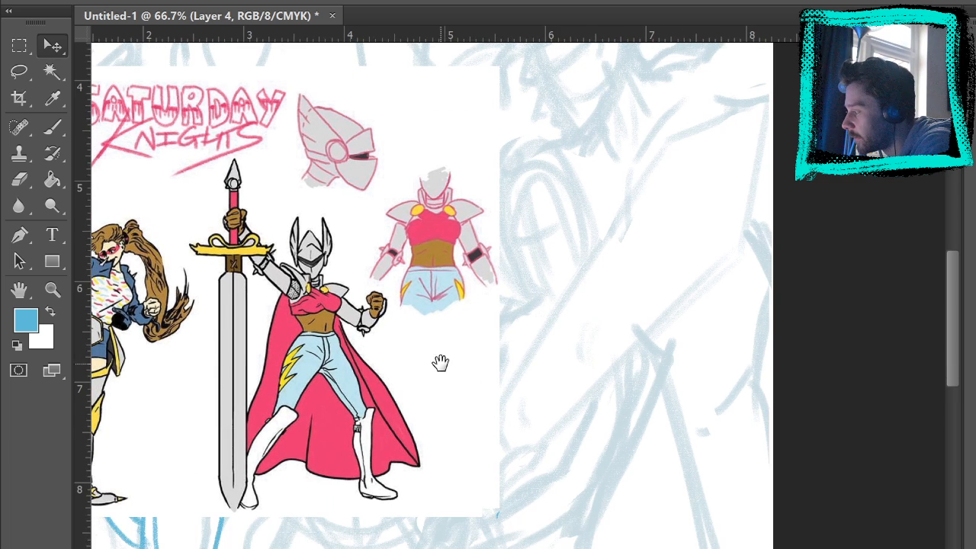
pyautogui.moveTo(438, 361); pyautogui.dragTo(392, 427)
pyautogui.moveTo(508, 442); pyautogui.dragTo(545, 349)
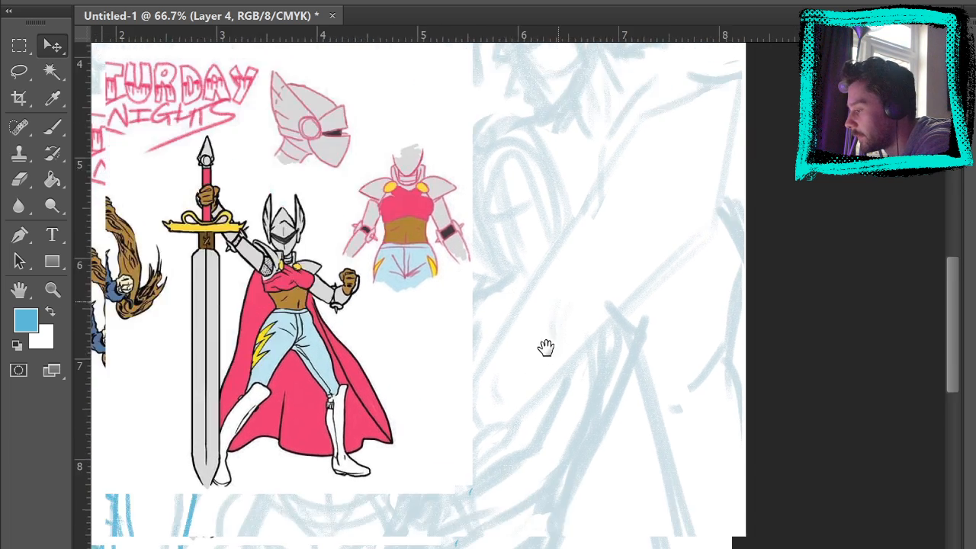
pyautogui.moveTo(426, 364); pyautogui.dragTo(411, 394)
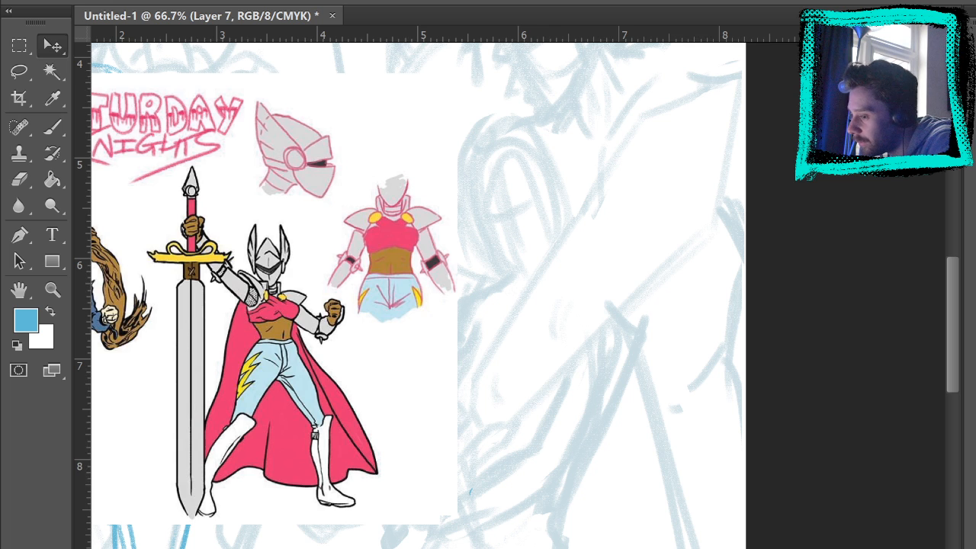
# Draw the slanted crossguard of the large sword over the rough, with a narrow looped outline along its outer side.
pyautogui.click(62, 132)
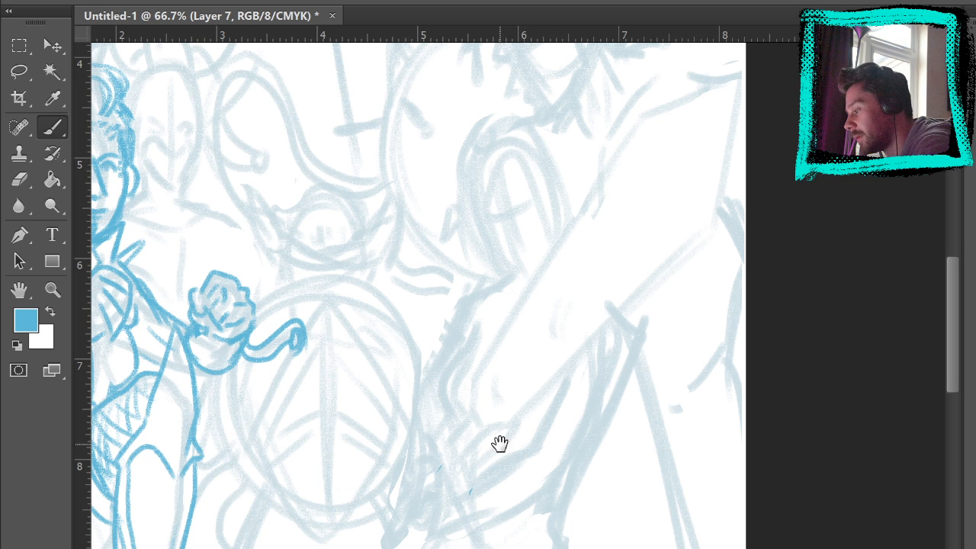
pyautogui.moveTo(502, 457); pyautogui.dragTo(472, 321)
pyautogui.moveTo(392, 282)
pyautogui.mouseDown()
pyautogui.moveTo(414, 374)
pyautogui.moveTo(445, 443)
pyautogui.moveTo(464, 452)
pyautogui.moveTo(447, 385)
pyautogui.mouseUp()
pyautogui.moveTo(408, 284); pyautogui.dragTo(452, 411)
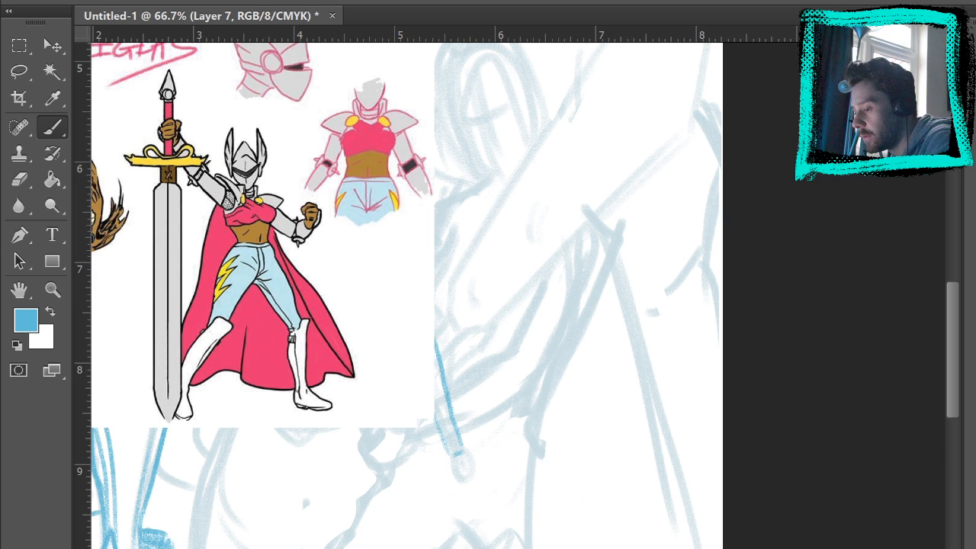
pyautogui.moveTo(438, 442)
pyautogui.mouseDown()
pyautogui.moveTo(415, 407)
pyautogui.moveTo(399, 317)
pyautogui.moveTo(385, 306)
pyautogui.moveTo(414, 383)
pyautogui.mouseUp()
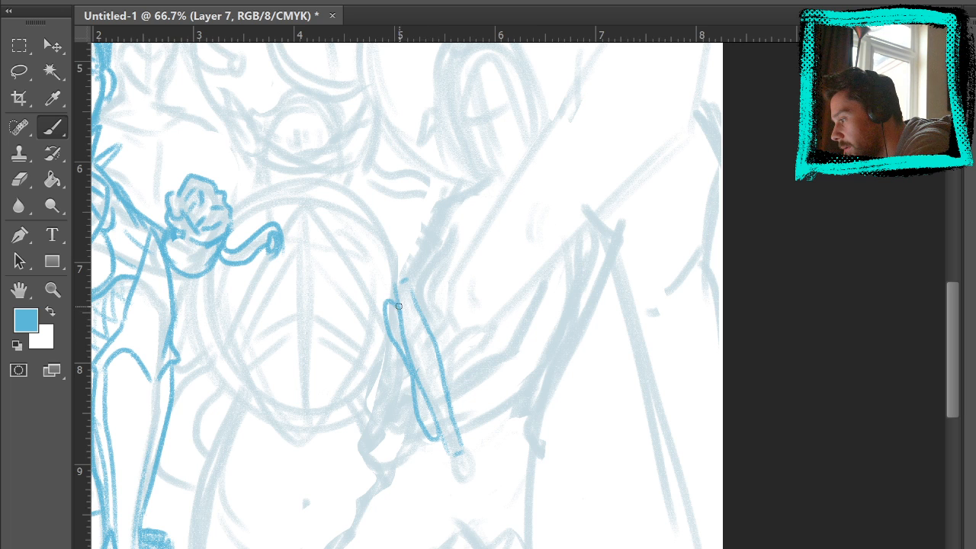
pyautogui.moveTo(396, 312); pyautogui.dragTo(433, 424)
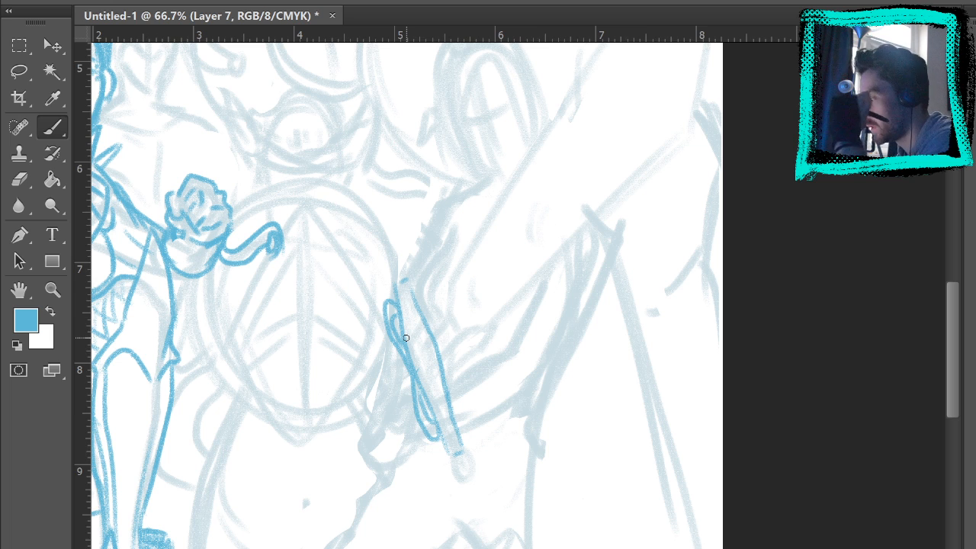
# Draw the flared base of the blade at the crossguard and extend its two long straight edges diagonally upward.
pyautogui.moveTo(423, 343)
pyautogui.mouseDown()
pyautogui.moveTo(433, 371)
pyautogui.moveTo(441, 320)
pyautogui.mouseUp()
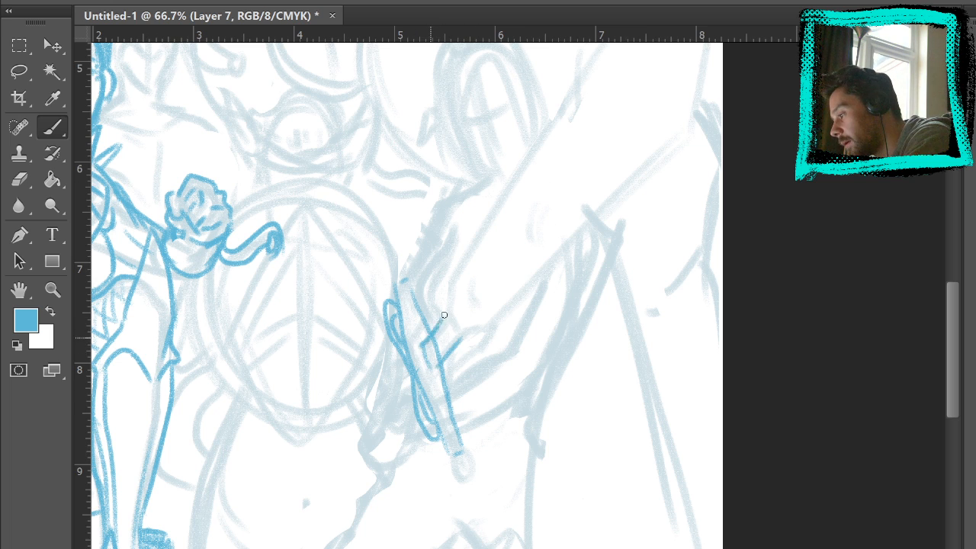
pyautogui.moveTo(449, 279)
pyautogui.mouseDown()
pyautogui.moveTo(441, 319)
pyautogui.moveTo(494, 328)
pyautogui.mouseUp()
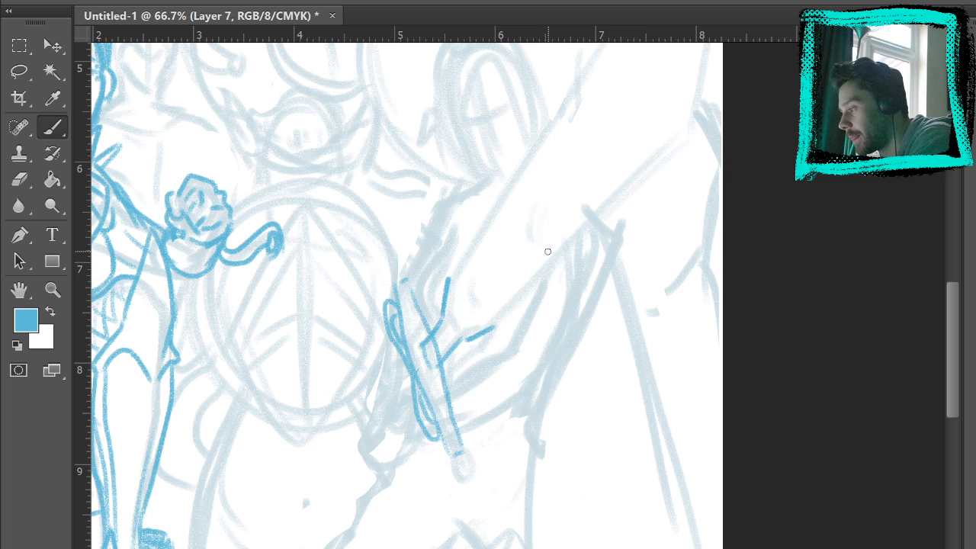
pyautogui.moveTo(449, 278); pyautogui.dragTo(578, 78)
pyautogui.hotkey('ctrl', 'z')
pyautogui.moveTo(557, 225); pyautogui.dragTo(526, 368)
pyautogui.moveTo(411, 427); pyautogui.dragTo(601, 153)
pyautogui.moveTo(469, 461); pyautogui.dragTo(653, 302)
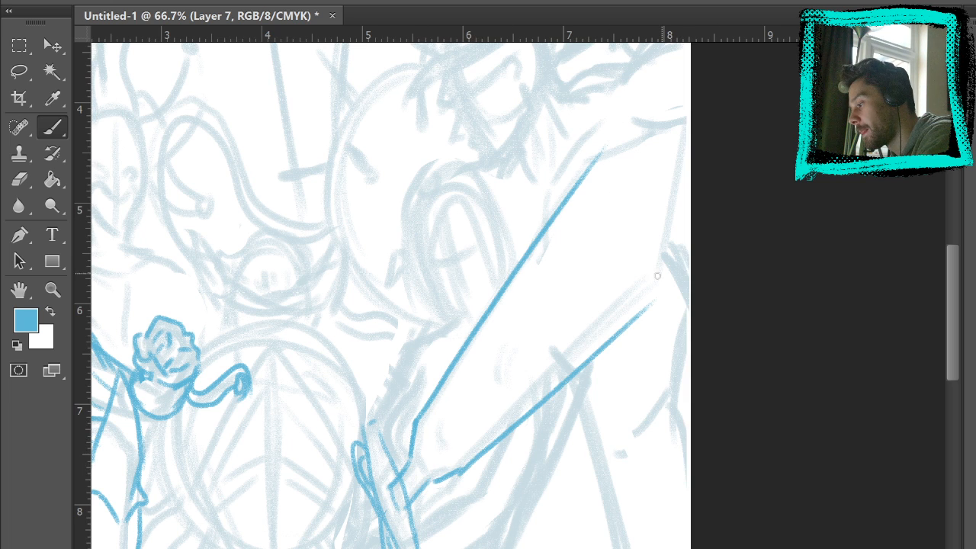
# Try closing the far end of the blade with angled straight lines at the page edge, and erase the surplus upper corner.
pyautogui.moveTo(606, 149); pyautogui.dragTo(686, 118)
pyautogui.moveTo(653, 307); pyautogui.dragTo(668, 292)
pyautogui.moveTo(688, 121); pyautogui.dragTo(669, 293)
pyautogui.hotkey('ctrl', 'alt', 'z')
pyautogui.hotkey('ctrl', 'alt', 'z')
pyautogui.moveTo(659, 305); pyautogui.dragTo(688, 179)
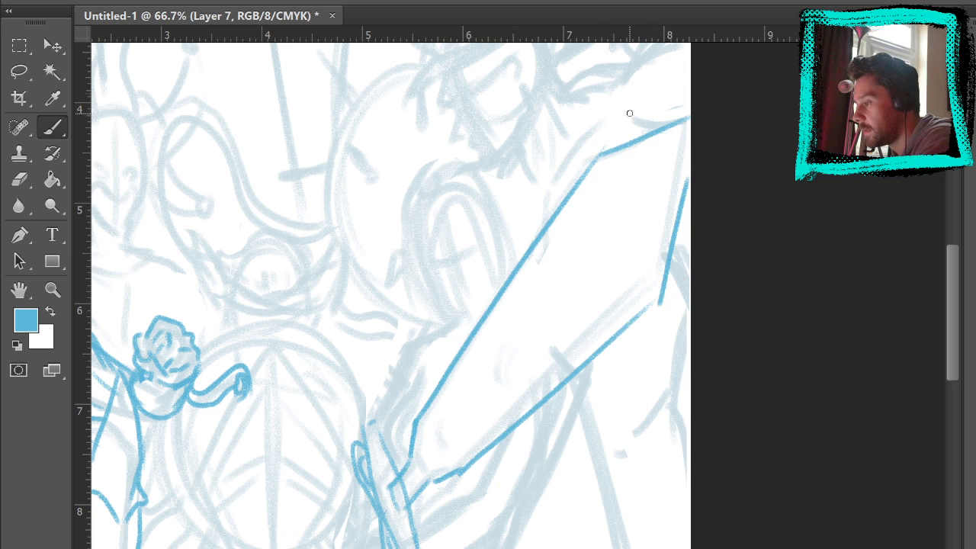
pyautogui.keyDown('shift'); pyautogui.click(570, 200); pyautogui.keyUp('shift')
pyautogui.press('e')
pyautogui.moveTo(683, 121)
pyautogui.mouseDown()
pyautogui.moveTo(617, 150)
pyautogui.moveTo(568, 196)
pyautogui.mouseUp()
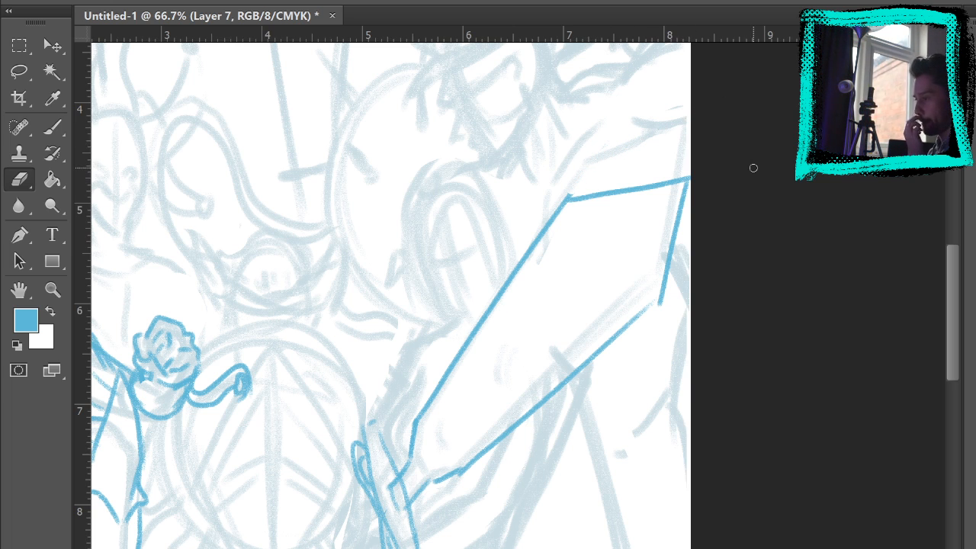
# Lasso and delete the lines closing the far end of the blade, then deselect.
pyautogui.press('l')
pyautogui.moveTo(570, 174); pyautogui.dragTo(549, 159)
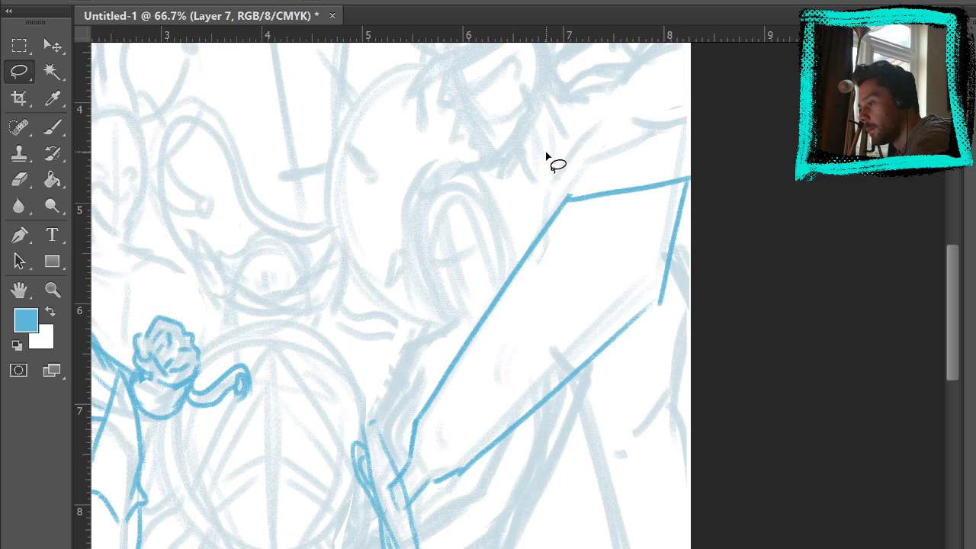
pyautogui.press('Delete')
pyautogui.hotkey('ctrl', 'd')
pyautogui.press('b')
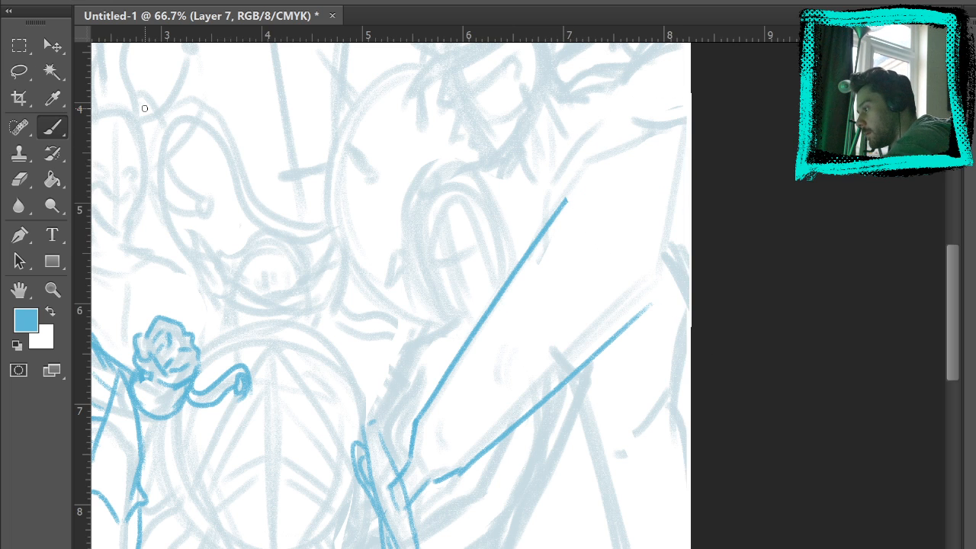
# Draw a straight central ridge line along the blade from its base toward the upper page edge, replacing the first attempt.
pyautogui.moveTo(424, 456); pyautogui.dragTo(661, 195)
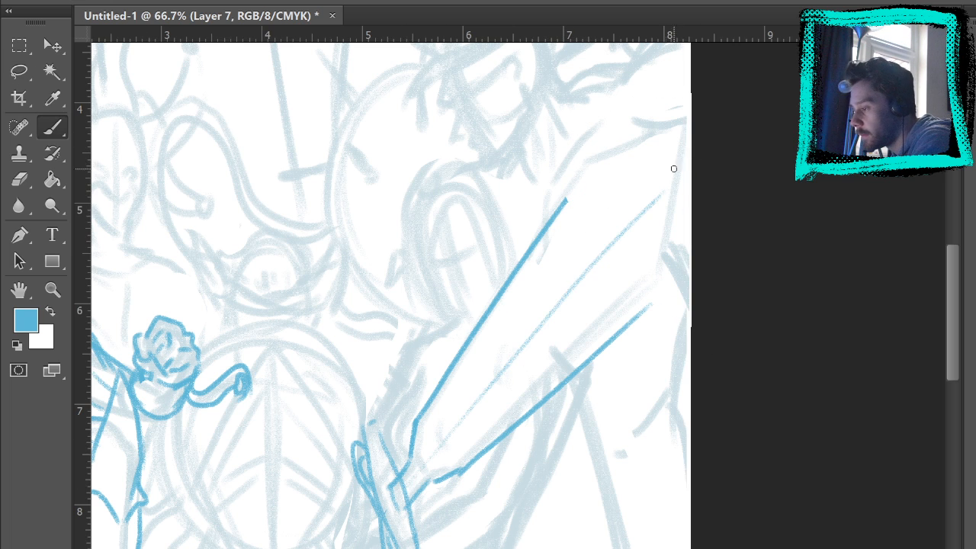
pyautogui.hotkey('ctrl', 'z')
pyautogui.moveTo(426, 453); pyautogui.dragTo(672, 156)
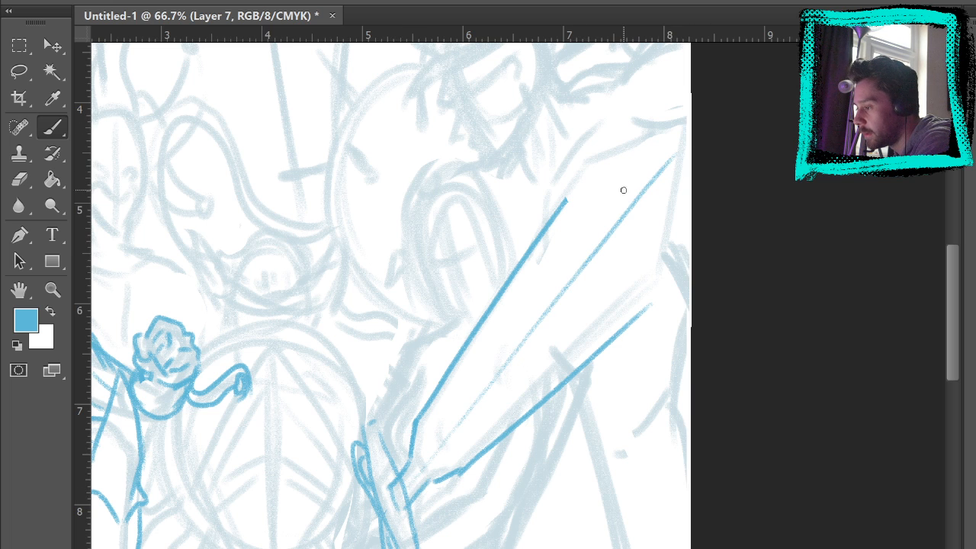
# Close the far end of the sword blade with two angled straight lines meeting in a point at the central ridge.
pyautogui.moveTo(565, 200); pyautogui.dragTo(670, 160)
pyautogui.hotkey('ctrl', 'z')
pyautogui.moveTo(565, 200)
pyautogui.mouseDown()
pyautogui.moveTo(669, 162)
pyautogui.moveTo(653, 303)
pyautogui.mouseUp()
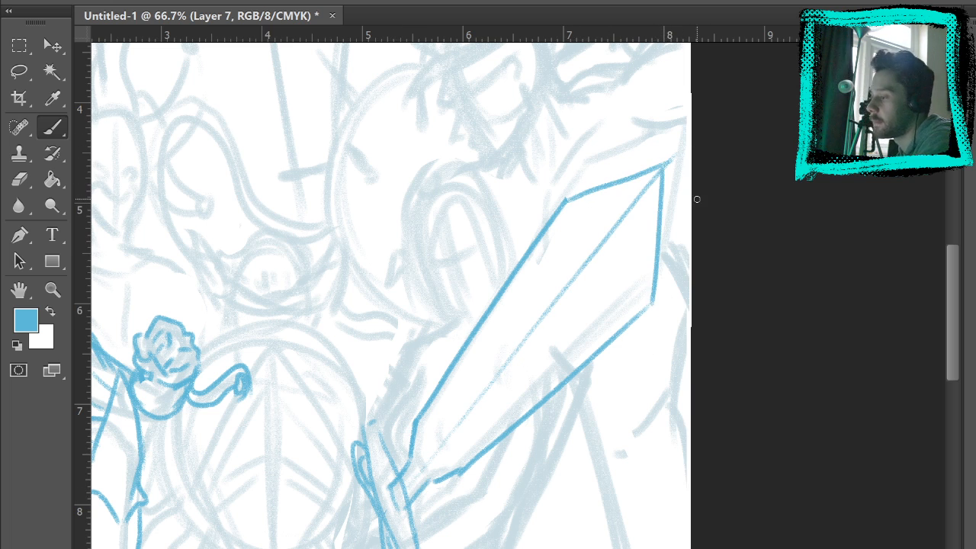
# Erase the lower corner of the blade's base and redraw it as a short flare joined to the blade's lower edge.
pyautogui.moveTo(681, 515)
pyautogui.mouseDown()
pyautogui.moveTo(785, 338)
pyautogui.moveTo(694, 466)
pyautogui.mouseUp()
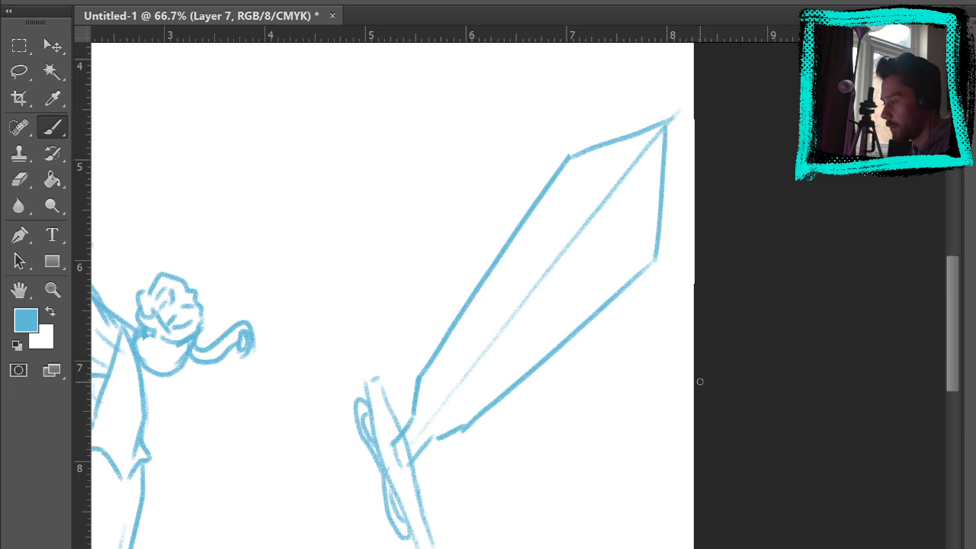
pyautogui.press('e')
pyautogui.moveTo(468, 433)
pyautogui.mouseDown()
pyautogui.moveTo(442, 444)
pyautogui.moveTo(493, 404)
pyautogui.mouseUp()
pyautogui.click(51, 128)
pyautogui.moveTo(410, 375); pyautogui.dragTo(437, 458)
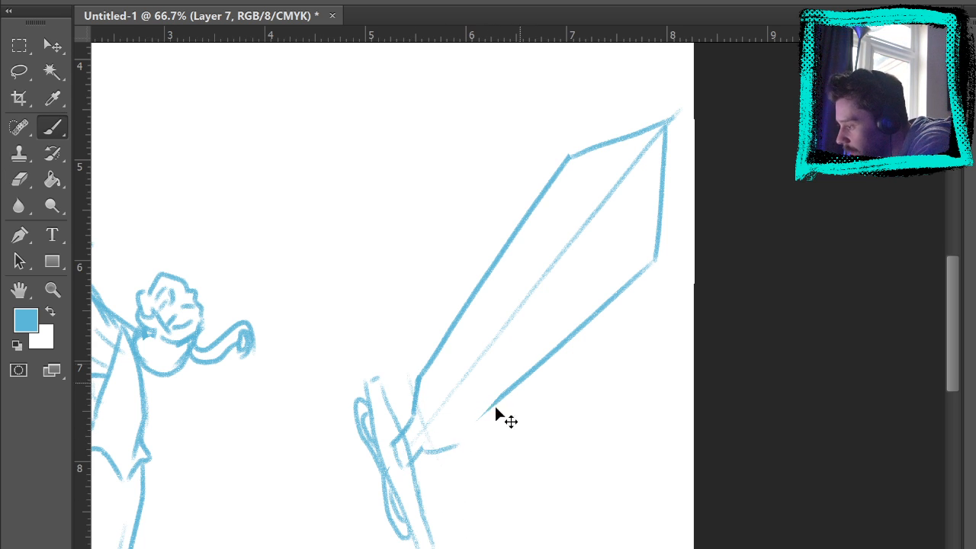
pyautogui.moveTo(426, 447)
pyautogui.mouseDown()
pyautogui.moveTo(453, 443)
pyautogui.moveTo(526, 374)
pyautogui.mouseUp()
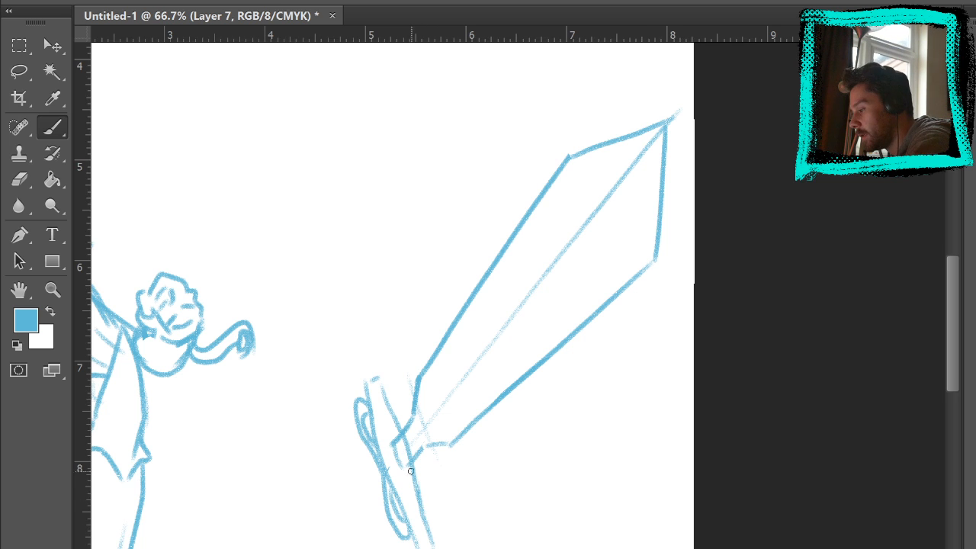
# Erase the rough upper end of the crossguard and redraw it slightly longer with a closed end.
pyautogui.click(20, 183)
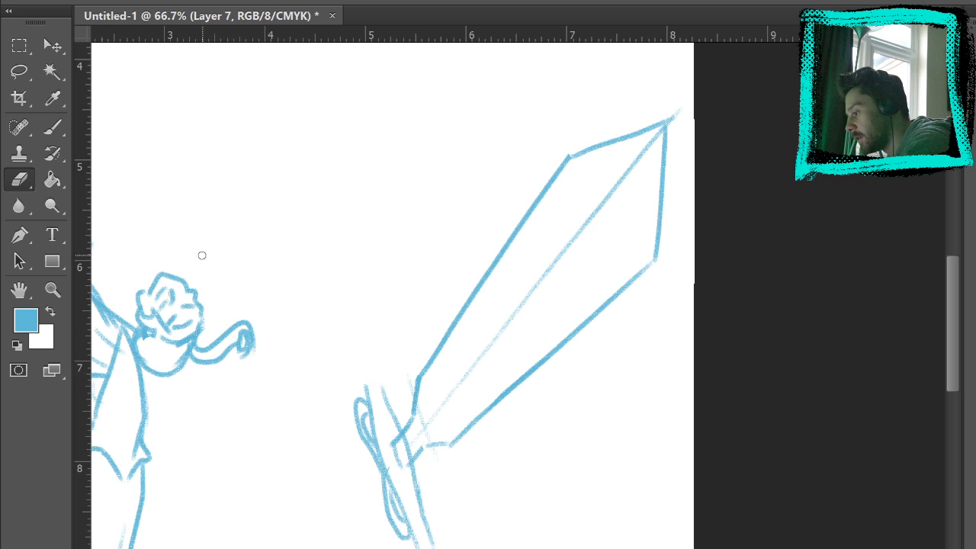
pyautogui.press('b')
pyautogui.moveTo(390, 434); pyautogui.dragTo(367, 348)
pyautogui.hotkey('ctrl', 'z')
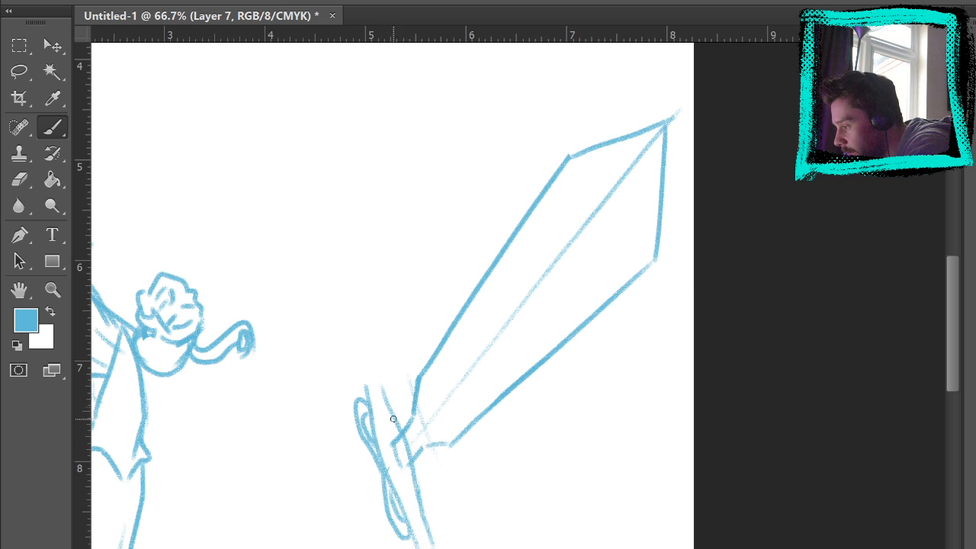
pyautogui.moveTo(404, 430)
pyautogui.mouseDown()
pyautogui.moveTo(370, 357)
pyautogui.moveTo(358, 362)
pyautogui.moveTo(362, 400)
pyautogui.mouseUp()
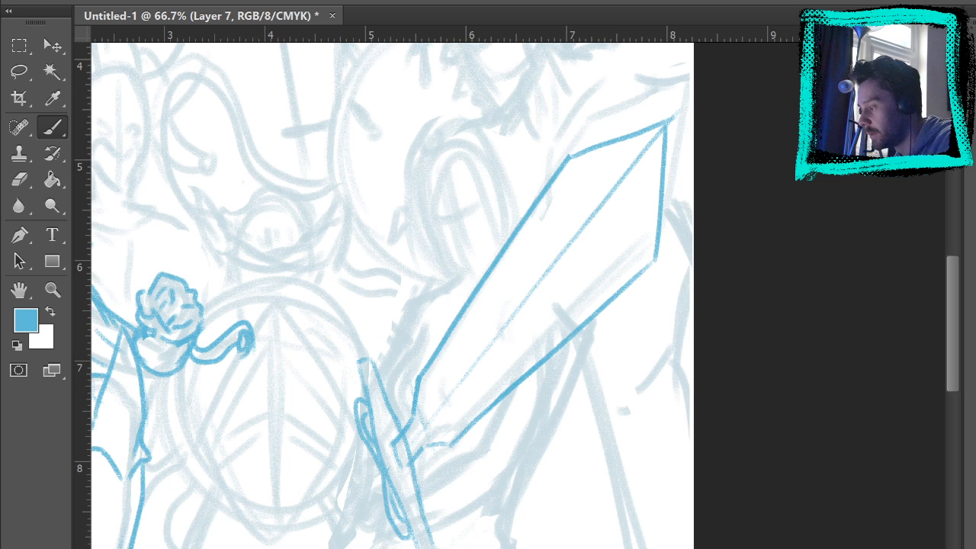
# Draw the sword's handle as two converging lines running diagonally down from the crossguard, replacing the first pair.
pyautogui.moveTo(624, 472); pyautogui.dragTo(634, 342)
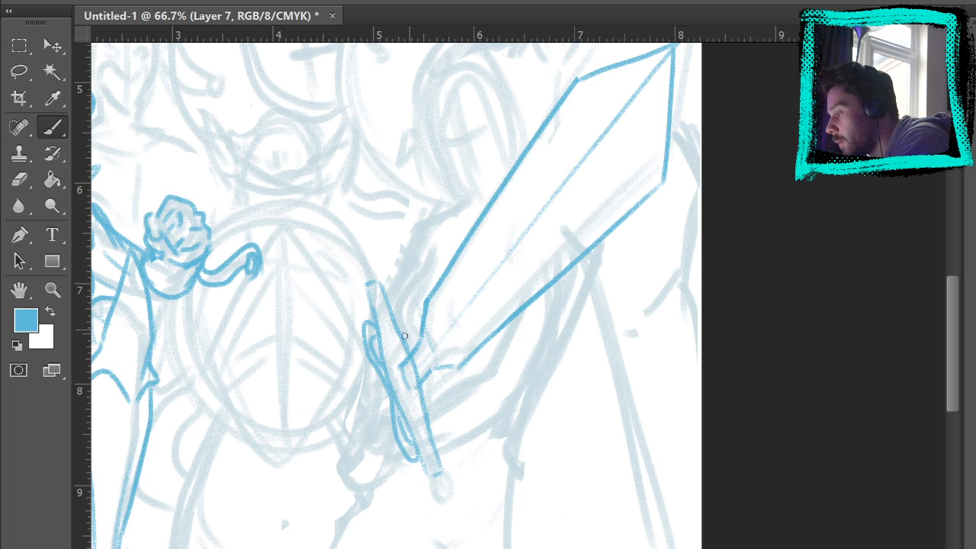
pyautogui.moveTo(384, 388); pyautogui.dragTo(321, 452)
pyautogui.moveTo(390, 408); pyautogui.dragTo(319, 482)
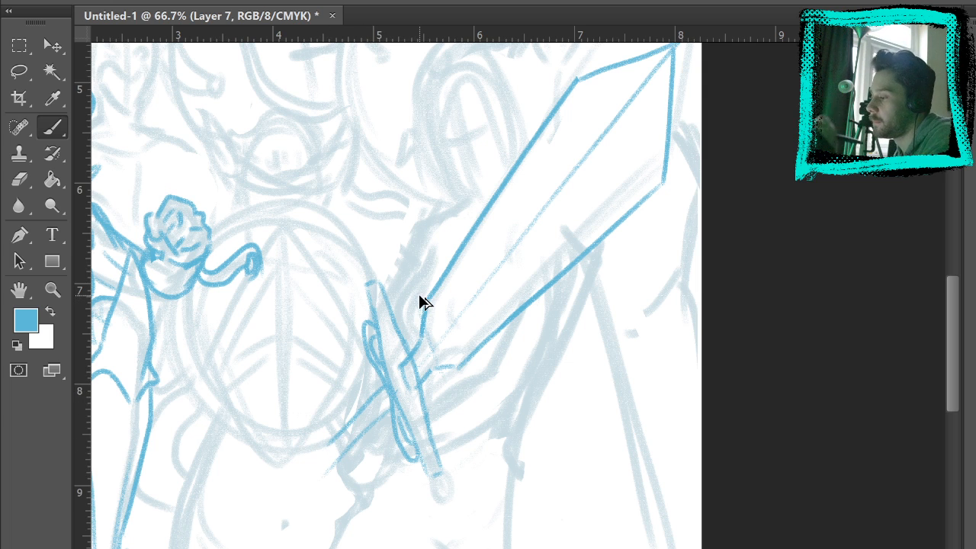
pyautogui.hotkey('ctrl', 'z')
pyautogui.hotkey('ctrl', 'z')
pyautogui.moveTo(385, 388); pyautogui.dragTo(319, 482)
pyautogui.moveTo(389, 406); pyautogui.dragTo(314, 486)
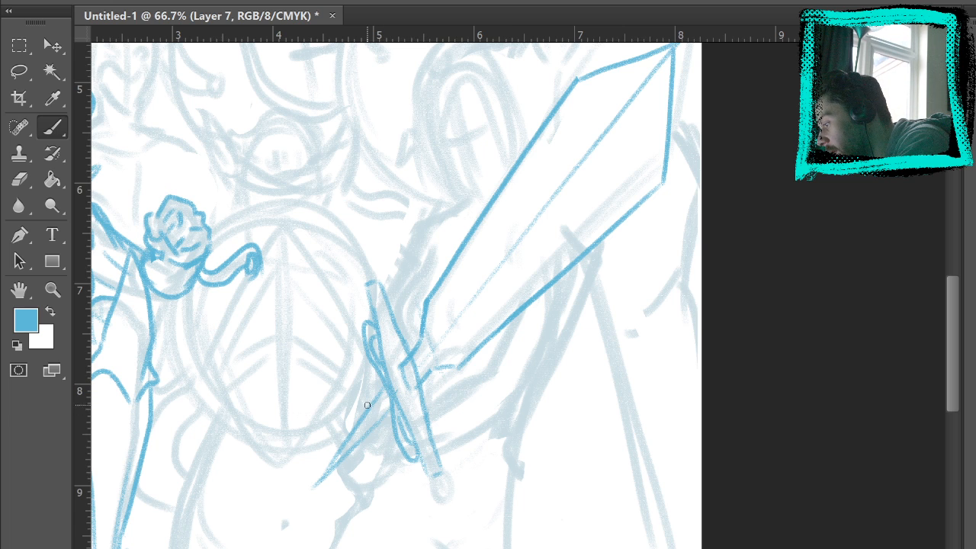
# Draw the fingers gripping the handle, and outline the outer contour rising from them past the crossguard's upper end.
pyautogui.moveTo(360, 411); pyautogui.dragTo(358, 393)
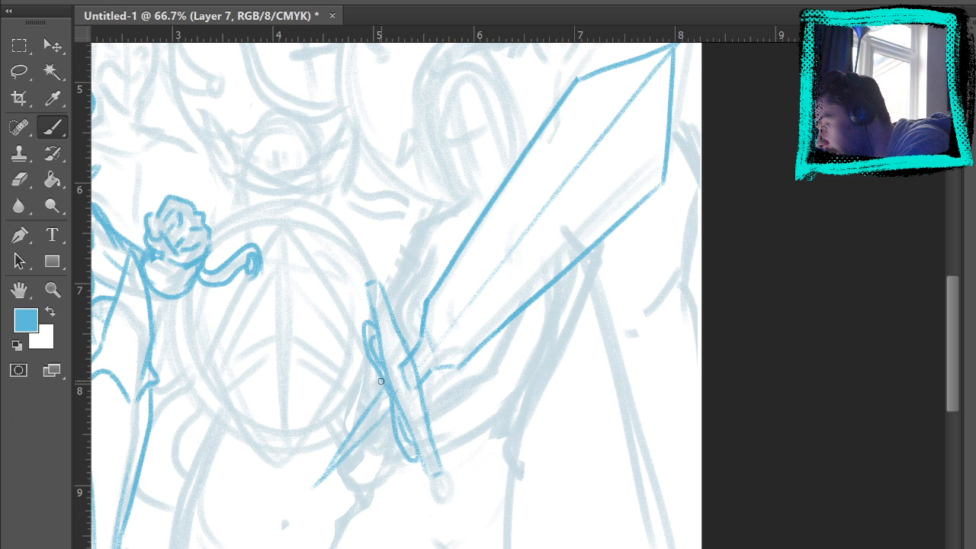
pyautogui.moveTo(361, 396)
pyautogui.mouseDown()
pyautogui.moveTo(358, 428)
pyautogui.moveTo(365, 401)
pyautogui.moveTo(381, 424)
pyautogui.moveTo(369, 426)
pyautogui.moveTo(389, 403)
pyautogui.mouseUp()
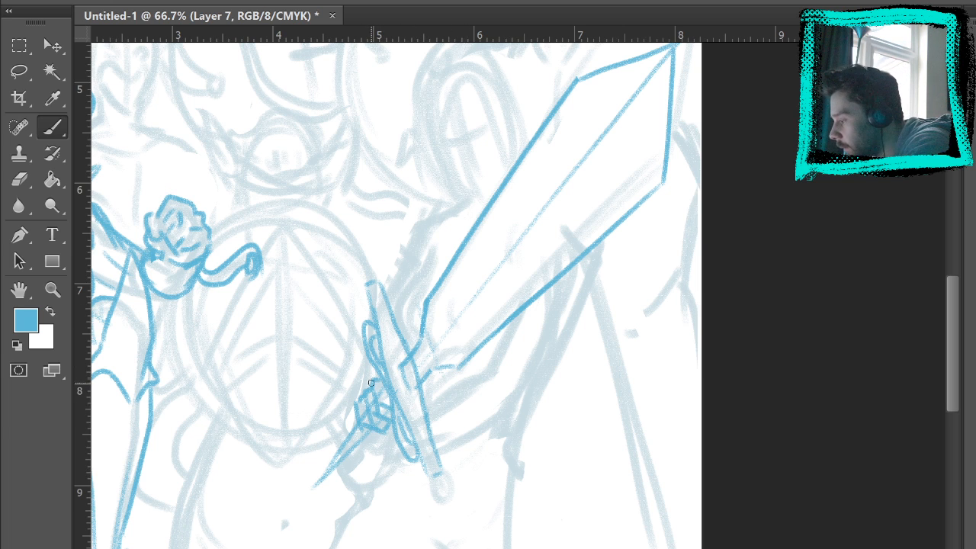
pyautogui.moveTo(369, 379); pyautogui.dragTo(361, 332)
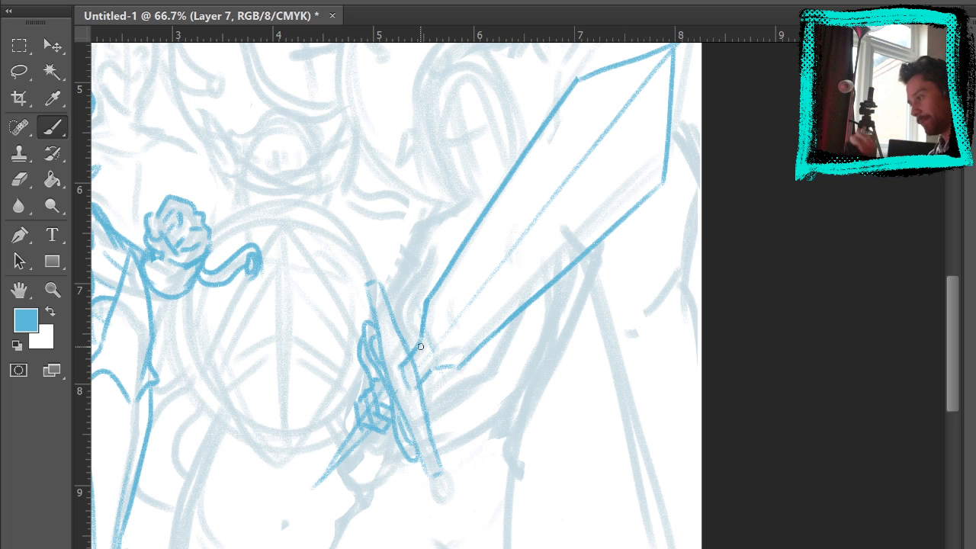
pyautogui.hotkey('ctrl', 'z')
pyautogui.moveTo(374, 385); pyautogui.dragTo(366, 313)
pyautogui.hotkey('ctrl', 'z')
pyautogui.moveTo(372, 387)
pyautogui.mouseDown()
pyautogui.moveTo(367, 297)
pyautogui.moveTo(437, 211)
pyautogui.mouseUp()
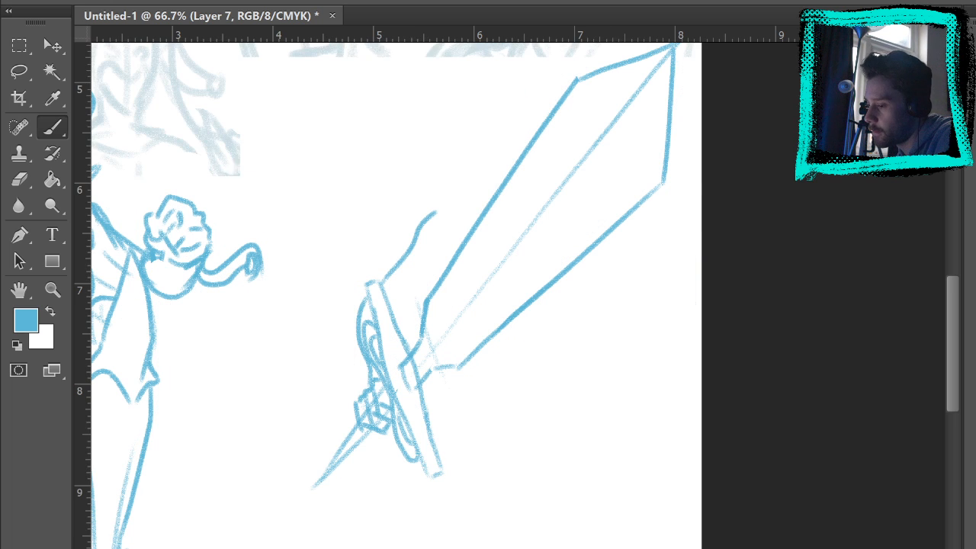
# Outline the rest of the fist below the fingers and draw the curved forearm contours beyond the crossguard, correcting the lower one.
pyautogui.moveTo(623, 462); pyautogui.dragTo(648, 399)
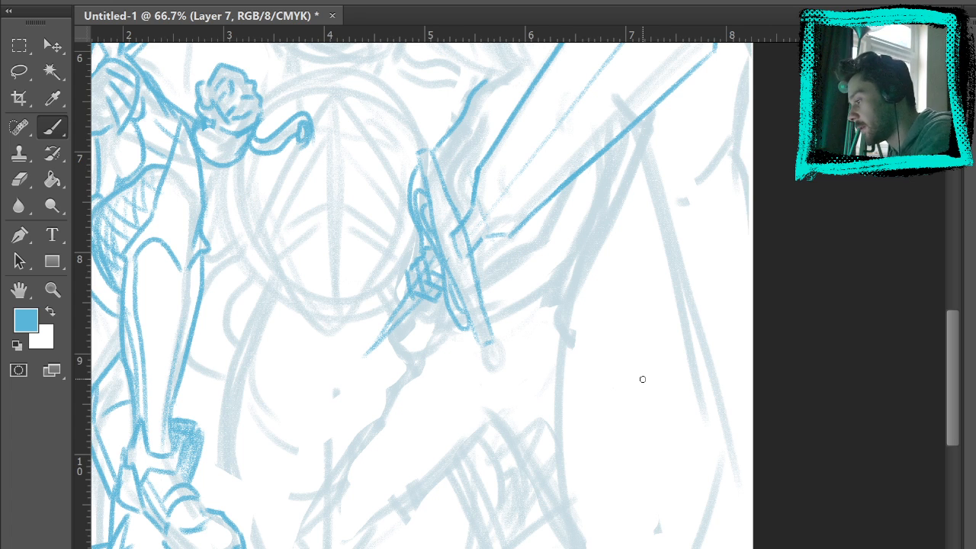
pyautogui.moveTo(399, 303)
pyautogui.mouseDown()
pyautogui.moveTo(387, 337)
pyautogui.moveTo(446, 313)
pyautogui.moveTo(414, 322)
pyautogui.moveTo(401, 311)
pyautogui.moveTo(388, 334)
pyautogui.moveTo(379, 314)
pyautogui.moveTo(406, 292)
pyautogui.moveTo(409, 305)
pyautogui.moveTo(457, 303)
pyautogui.moveTo(441, 321)
pyautogui.mouseUp()
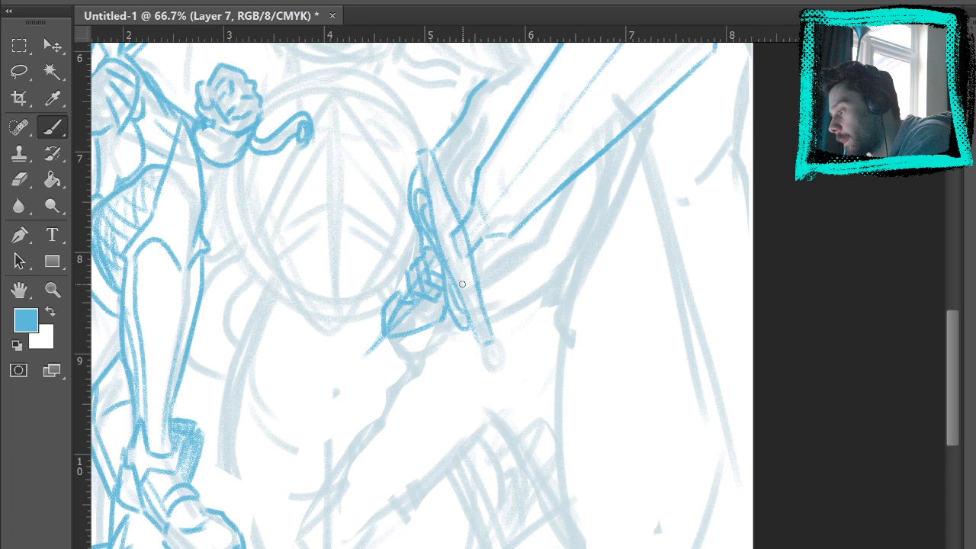
pyautogui.moveTo(479, 271); pyautogui.dragTo(553, 246)
pyautogui.moveTo(480, 307); pyautogui.dragTo(555, 261)
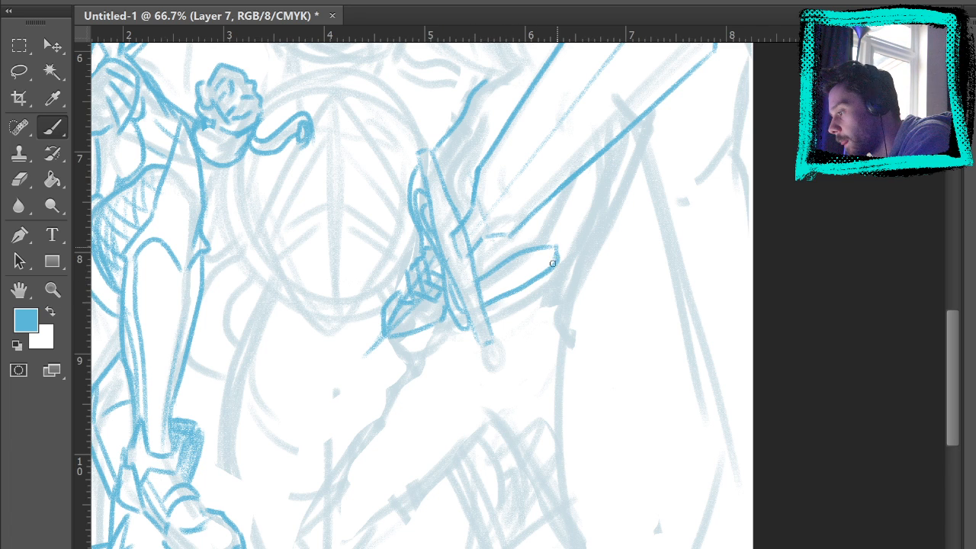
pyautogui.moveTo(472, 280)
pyautogui.mouseDown()
pyautogui.moveTo(511, 252)
pyautogui.moveTo(568, 253)
pyautogui.mouseUp()
pyautogui.press('e')
pyautogui.moveTo(492, 305); pyautogui.dragTo(537, 285)
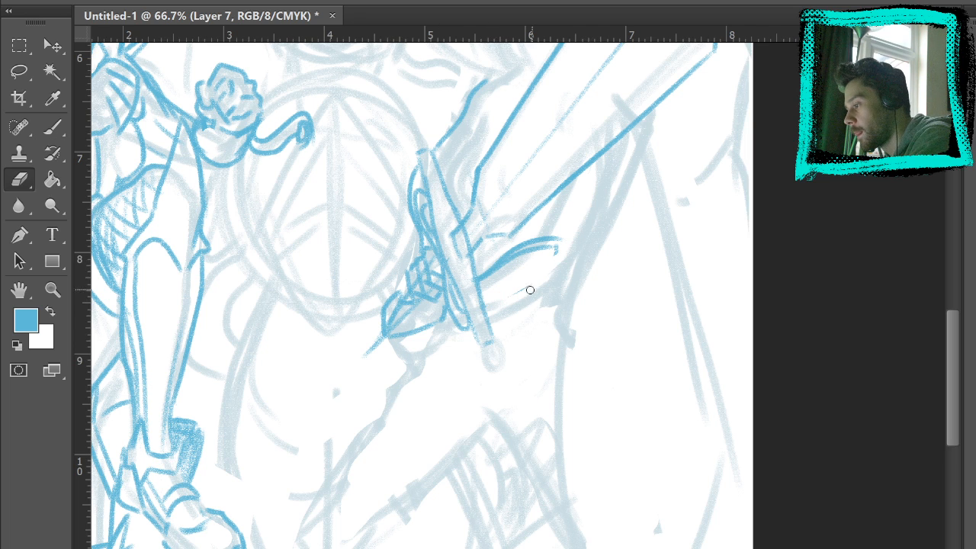
pyautogui.click(55, 127)
pyautogui.moveTo(485, 313); pyautogui.dragTo(570, 269)
pyautogui.moveTo(662, 298); pyautogui.dragTo(649, 322)
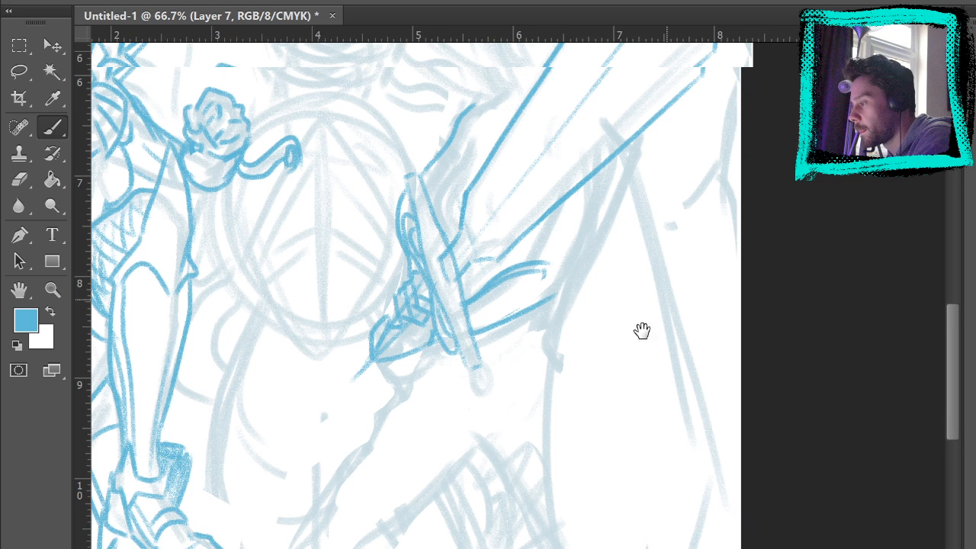
pyautogui.moveTo(636, 257)
pyautogui.mouseDown()
pyautogui.moveTo(647, 303)
pyautogui.moveTo(619, 359)
pyautogui.mouseUp()
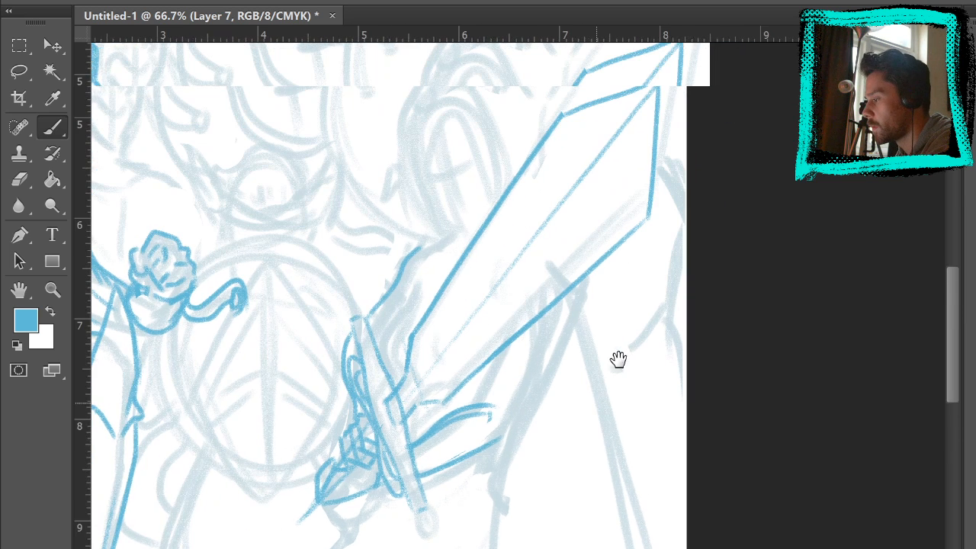
pyautogui.moveTo(325, 312); pyautogui.dragTo(588, 479)
pyautogui.hotkey('ctrl', 'z')
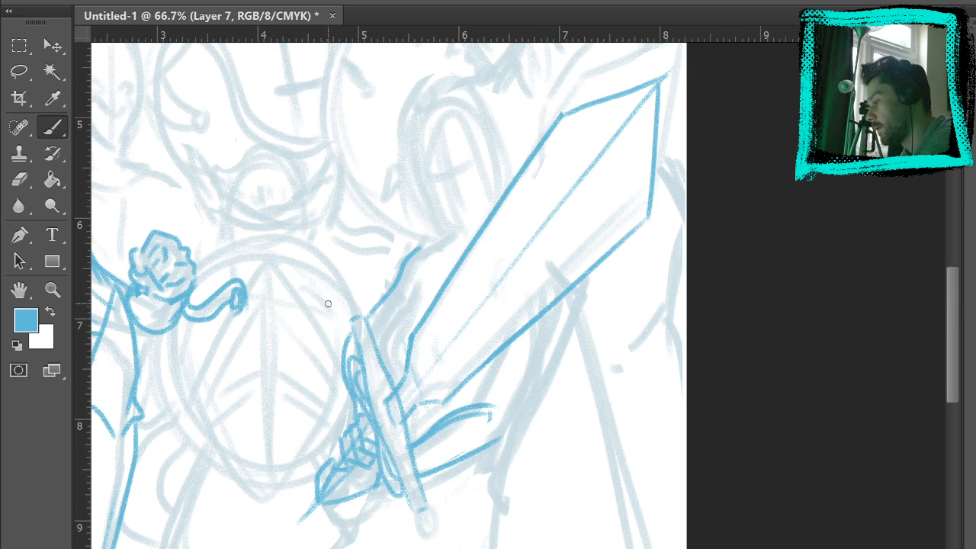
pyautogui.moveTo(327, 305); pyautogui.dragTo(584, 482)
pyautogui.moveTo(408, 250); pyautogui.dragTo(619, 279)
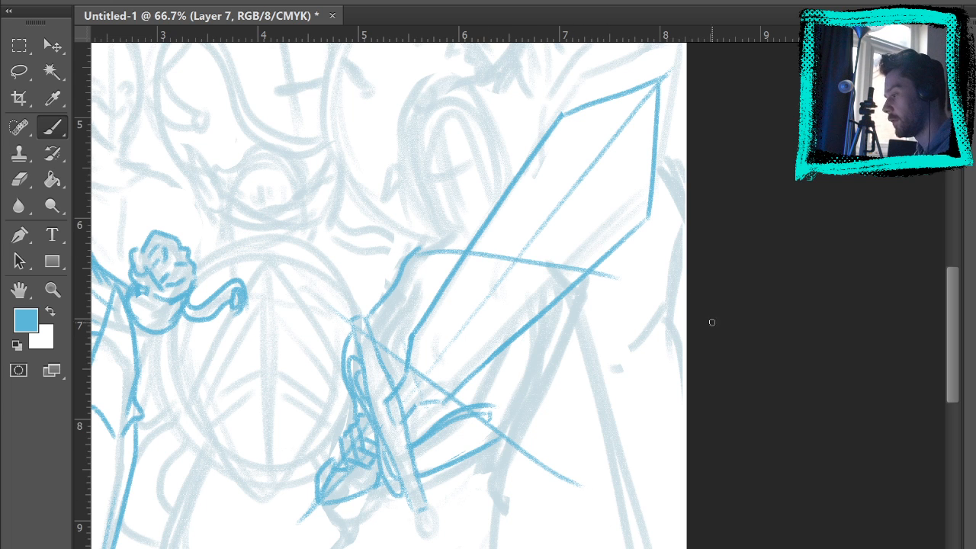
pyautogui.hotkey('ctrl', 'z')
pyautogui.hotkey('ctrl', 'z')
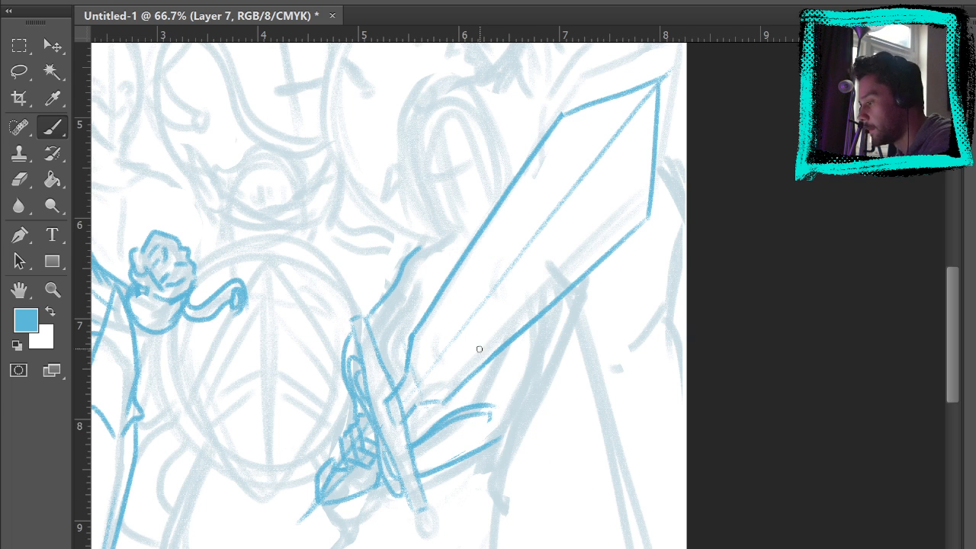
# Draw the inner and outer contours of the bent arm from the forearm up to the blade's lower edge.
pyautogui.moveTo(492, 403); pyautogui.dragTo(519, 337)
pyautogui.hotkey('ctrl', 'z')
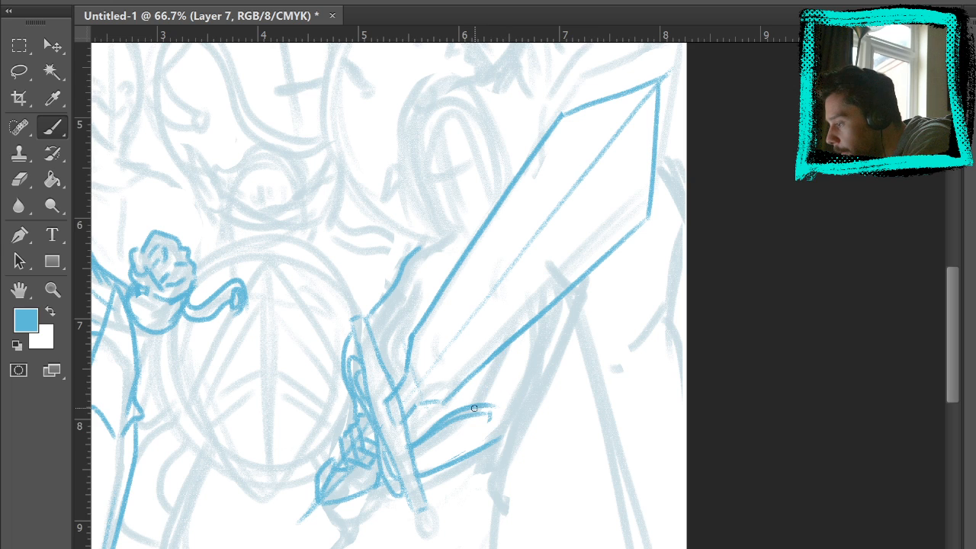
pyautogui.moveTo(480, 404); pyautogui.dragTo(515, 331)
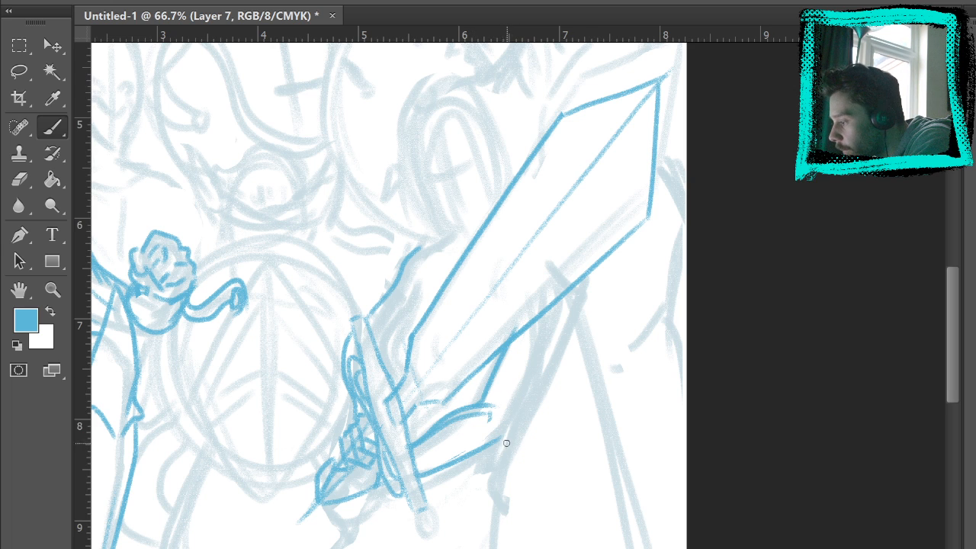
pyautogui.moveTo(519, 421)
pyautogui.mouseDown()
pyautogui.moveTo(580, 308)
pyautogui.moveTo(579, 287)
pyautogui.mouseUp()
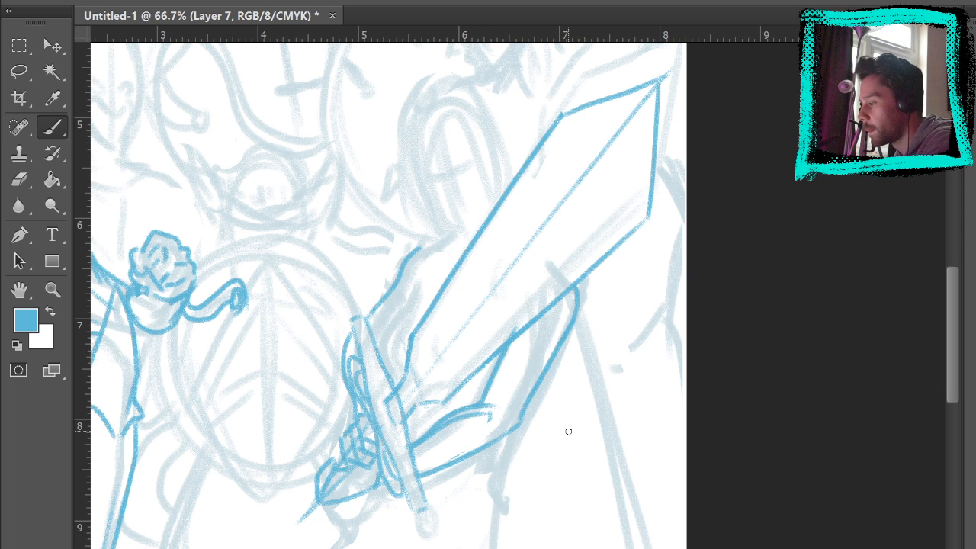
pyautogui.moveTo(771, 456); pyautogui.dragTo(846, 304)
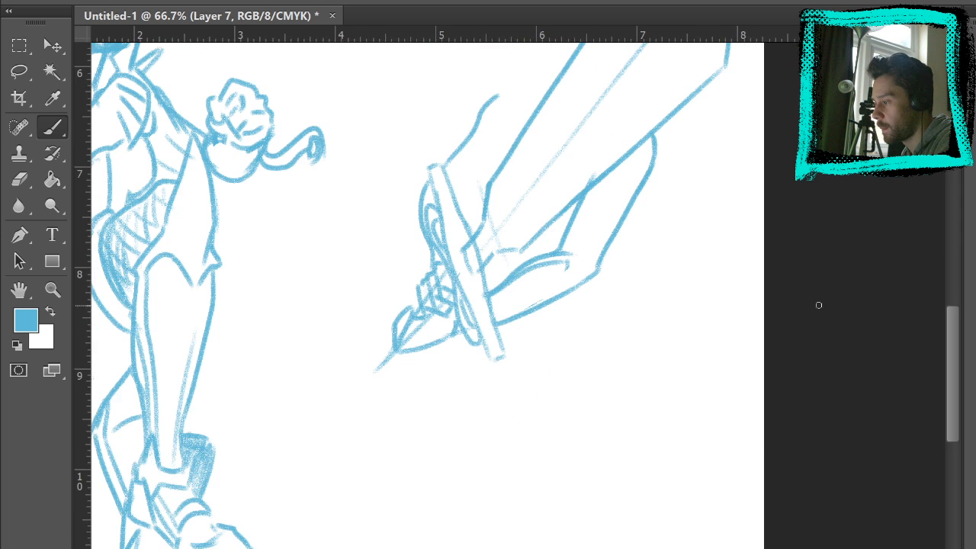
pyautogui.moveTo(787, 287); pyautogui.dragTo(752, 387)
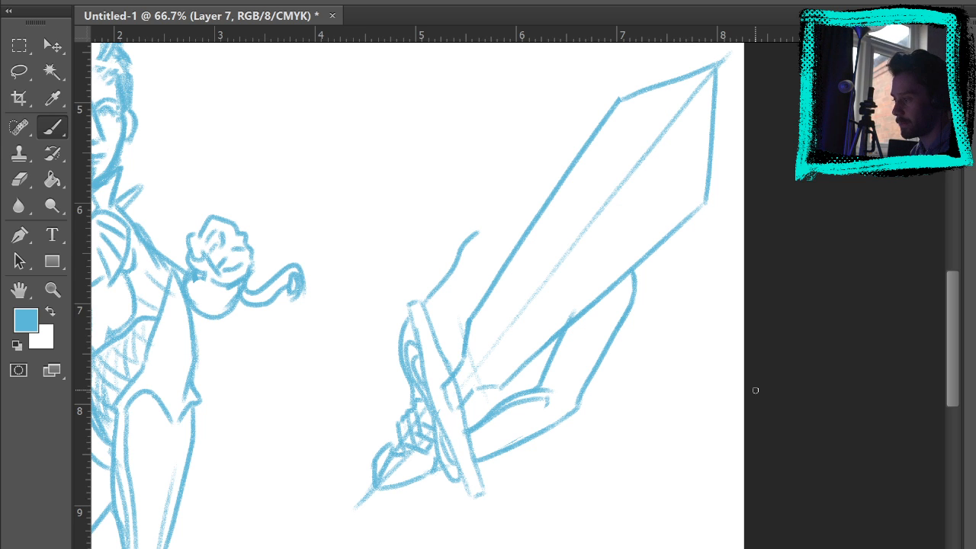
pyautogui.moveTo(445, 329)
pyautogui.mouseDown()
pyautogui.moveTo(448, 359)
pyautogui.moveTo(478, 295)
pyautogui.mouseUp()
pyautogui.hotkey('ctrl', 'alt', 'z')
pyautogui.hotkey('ctrl', 'alt', 'z')
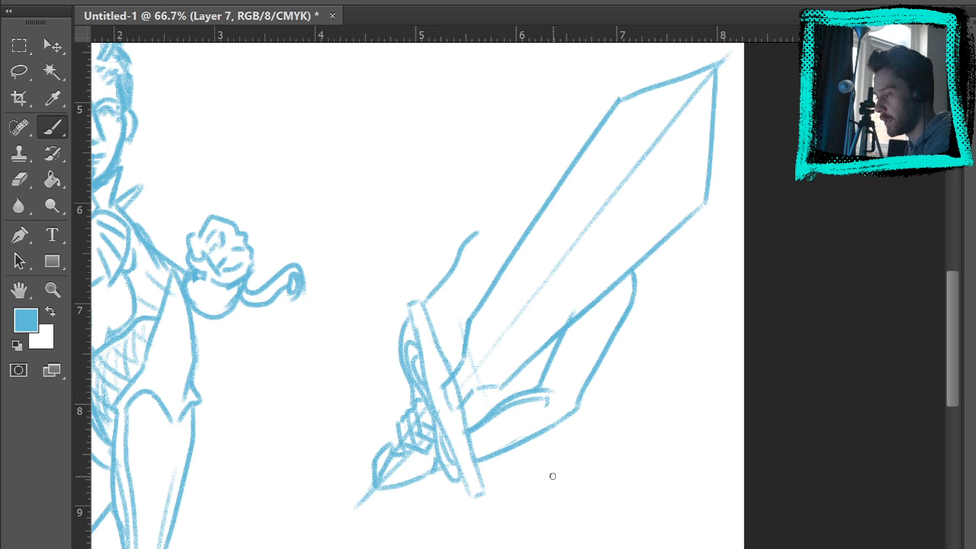
pyautogui.click(974, 527)
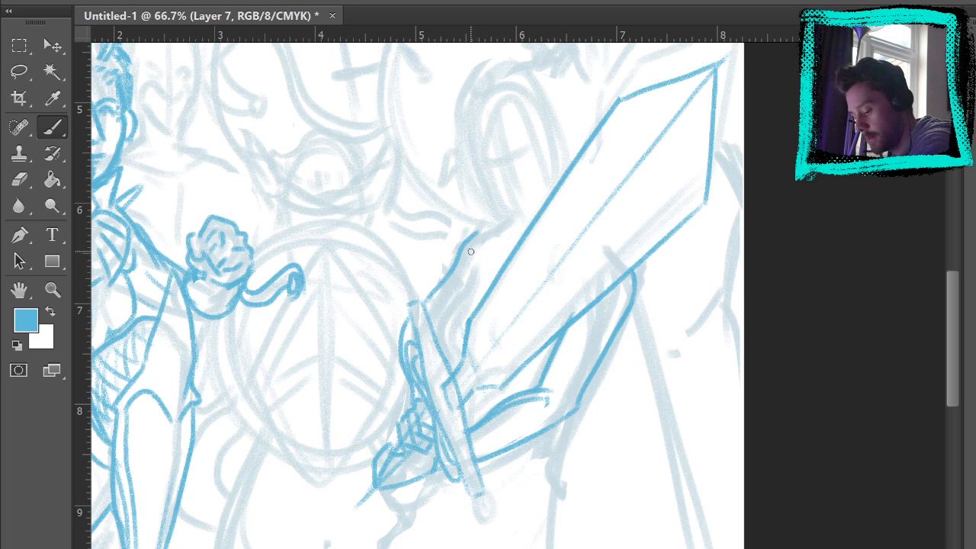
# Try a second contour line between the crossguard's upper end and the blade, undoing each attempt.
pyautogui.moveTo(477, 256); pyautogui.dragTo(437, 335)
pyautogui.hotkey('ctrl', 'z')
pyautogui.moveTo(475, 253); pyautogui.dragTo(451, 365)
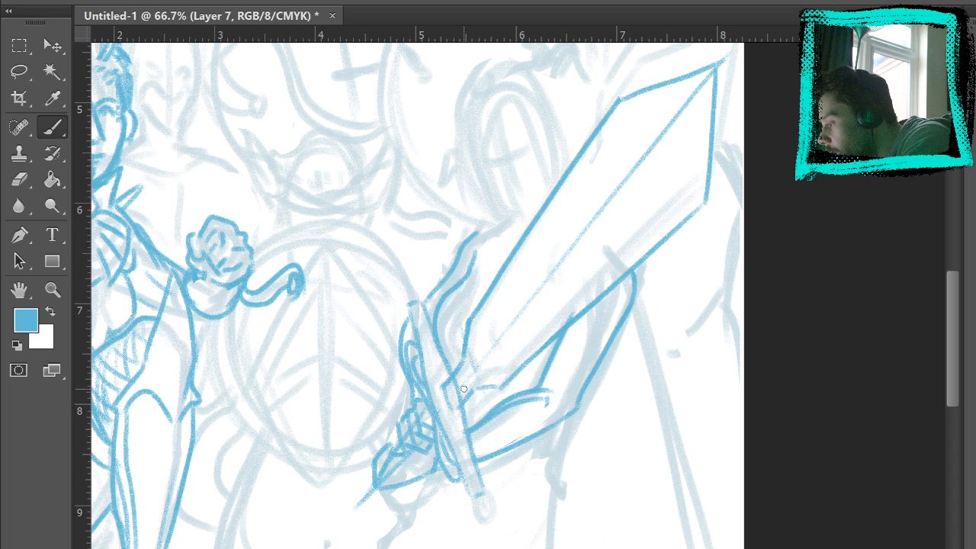
pyautogui.hotkey('ctrl', 'z')
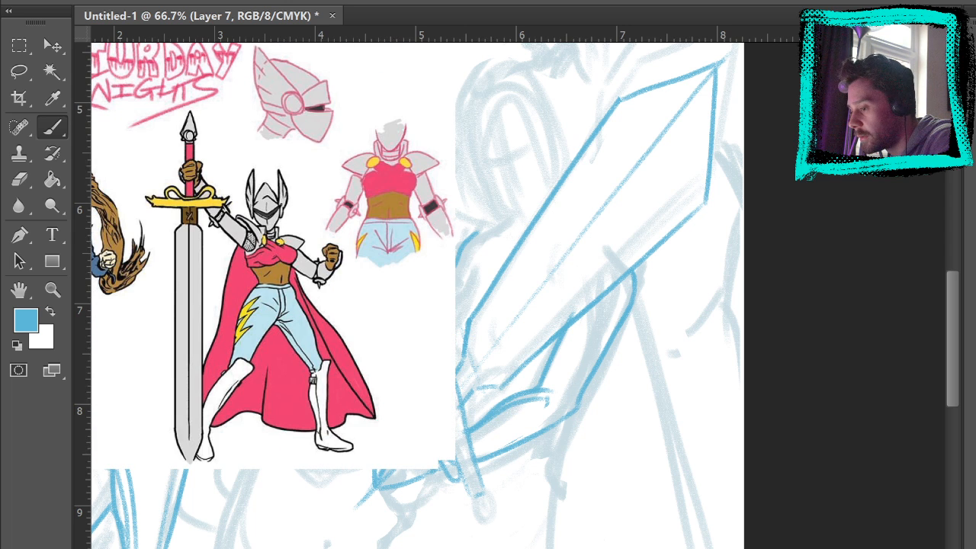
pyautogui.moveTo(472, 260); pyautogui.dragTo(433, 325)
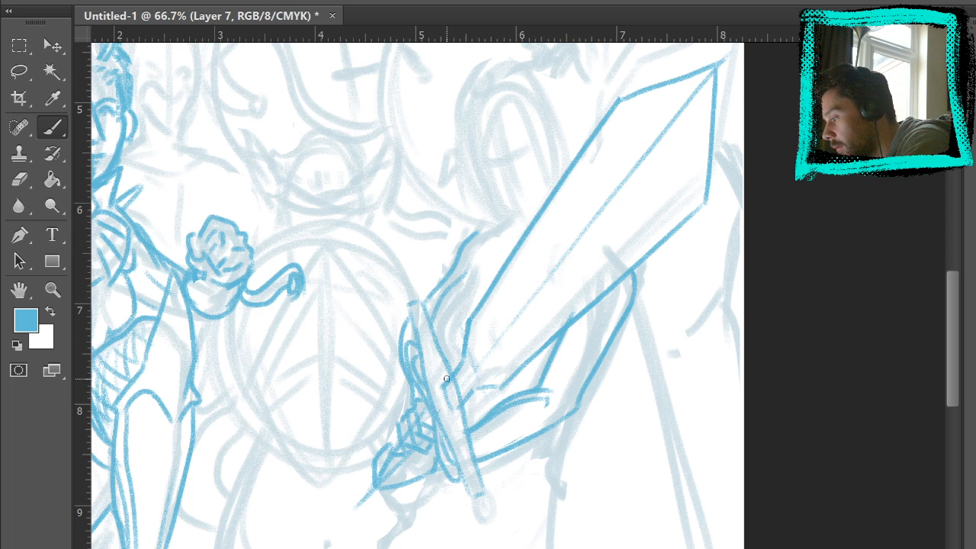
pyautogui.hotkey('ctrl', 'z')
pyautogui.moveTo(468, 272); pyautogui.dragTo(427, 325)
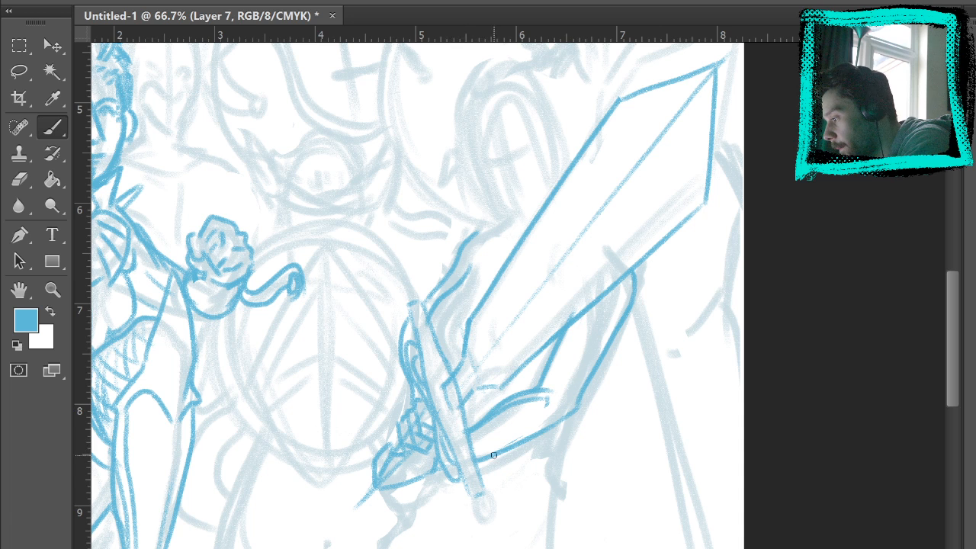
pyautogui.hotkey('ctrl', 'z')
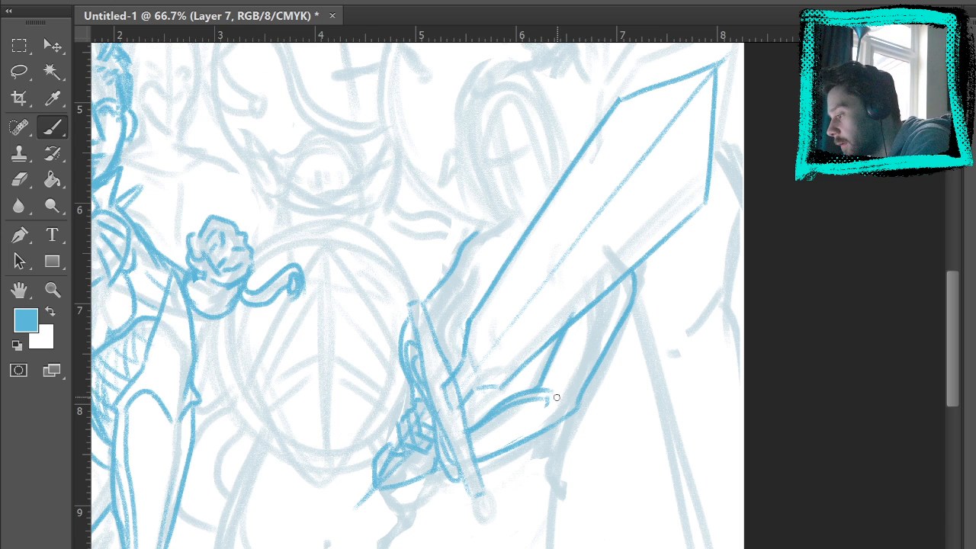
# Draw a round elbow guard with a small inner circle at the arm's bend, and clean up the inner arm contours meeting it.
pyautogui.moveTo(555, 382)
pyautogui.mouseDown()
pyautogui.moveTo(537, 409)
pyautogui.moveTo(566, 426)
pyautogui.moveTo(564, 387)
pyautogui.moveTo(567, 404)
pyautogui.moveTo(544, 445)
pyautogui.moveTo(578, 416)
pyautogui.mouseUp()
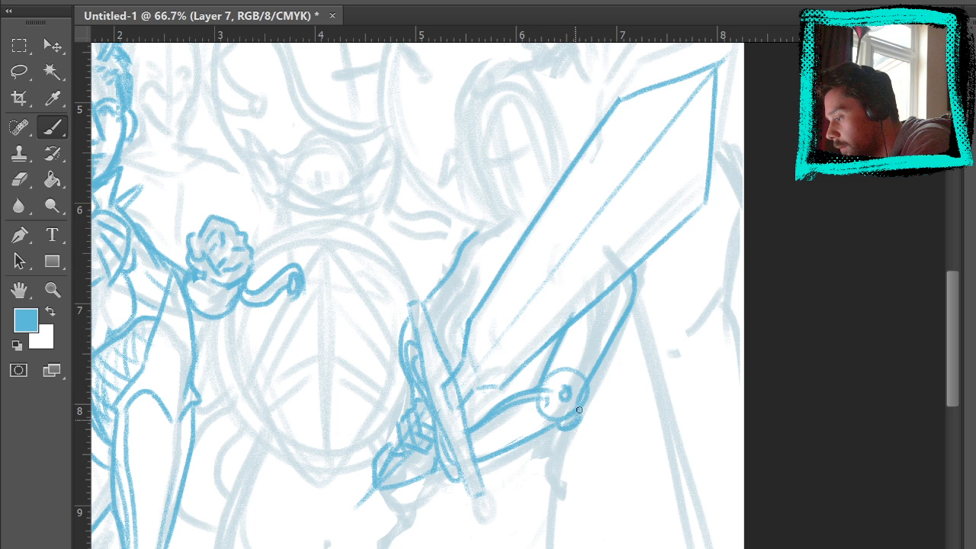
pyautogui.moveTo(530, 395); pyautogui.dragTo(563, 425)
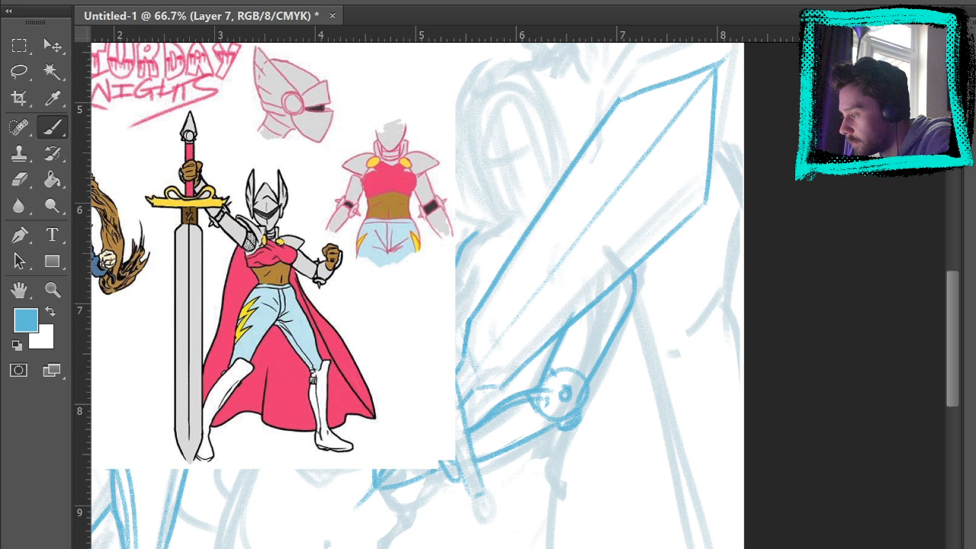
pyautogui.click(19, 179)
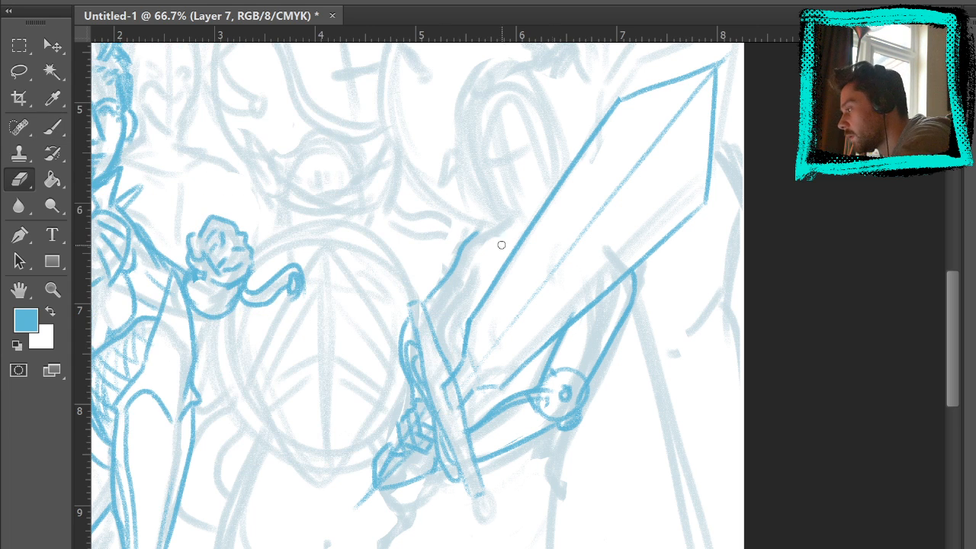
pyautogui.moveTo(562, 343); pyautogui.dragTo(524, 380)
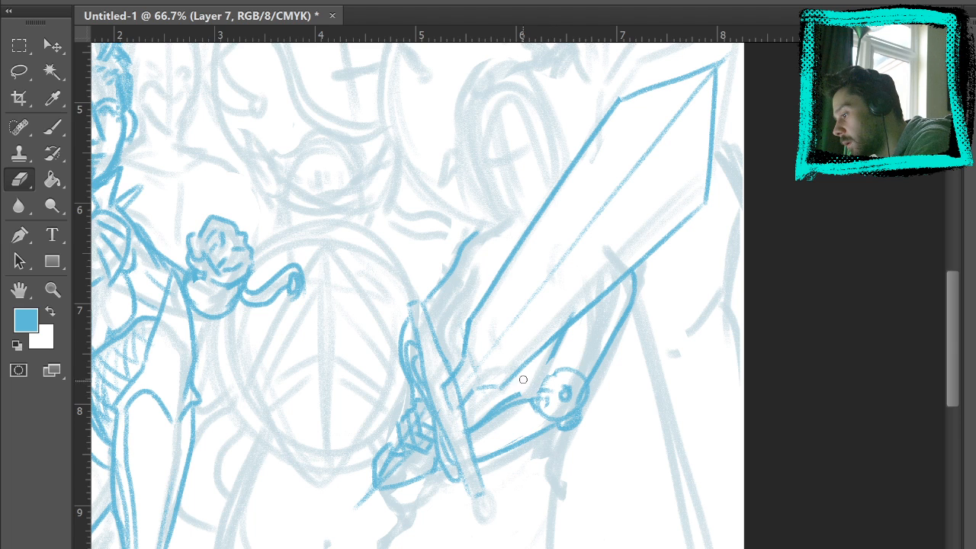
pyautogui.click(52, 128)
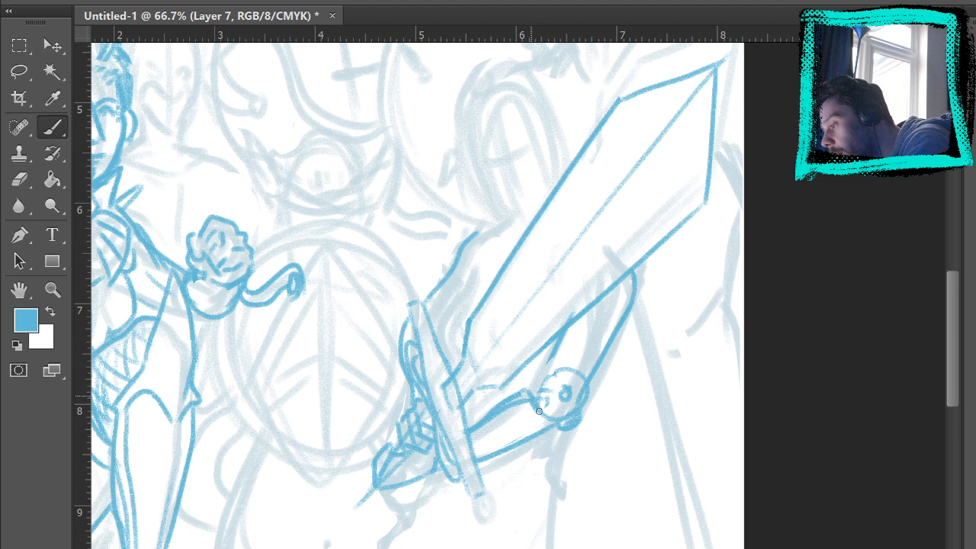
pyautogui.moveTo(561, 338)
pyautogui.mouseDown()
pyautogui.moveTo(537, 387)
pyautogui.moveTo(546, 376)
pyautogui.mouseUp()
pyautogui.moveTo(554, 343)
pyautogui.mouseDown()
pyautogui.moveTo(540, 375)
pyautogui.moveTo(514, 389)
pyautogui.mouseUp()
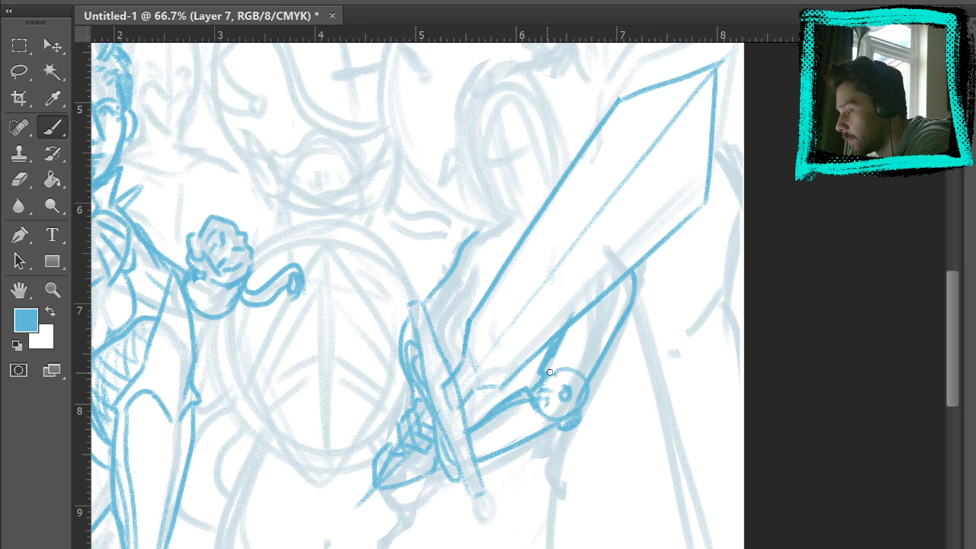
# Sketch a test pair of slanted lines with short cross marks on the empty area beside the elbow, and erase it.
pyautogui.moveTo(639, 355); pyautogui.dragTo(598, 497)
pyautogui.moveTo(624, 415); pyautogui.dragTo(652, 417)
pyautogui.moveTo(616, 450); pyautogui.dragTo(638, 448)
pyautogui.moveTo(684, 371); pyautogui.dragTo(645, 503)
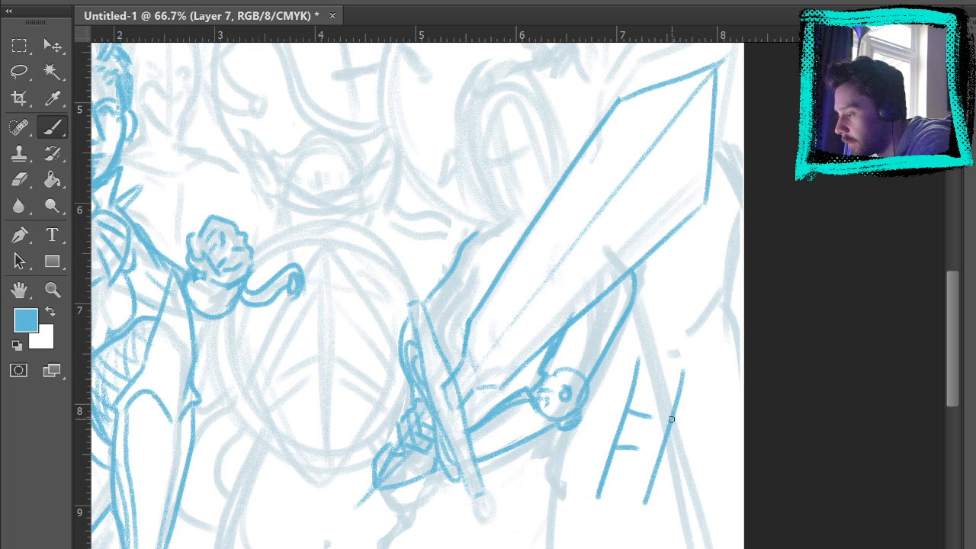
pyautogui.moveTo(682, 371); pyautogui.dragTo(634, 507)
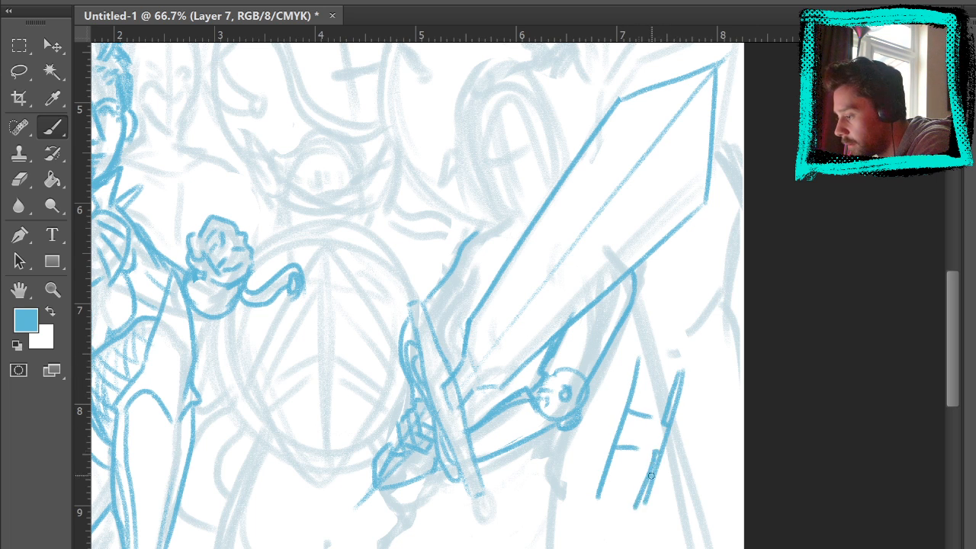
pyautogui.click(20, 183)
pyautogui.moveTo(690, 364); pyautogui.dragTo(634, 508)
pyautogui.moveTo(671, 416)
pyautogui.mouseDown()
pyautogui.moveTo(659, 482)
pyautogui.moveTo(640, 429)
pyautogui.moveTo(643, 374)
pyautogui.moveTo(618, 410)
pyautogui.moveTo(592, 508)
pyautogui.mouseUp()
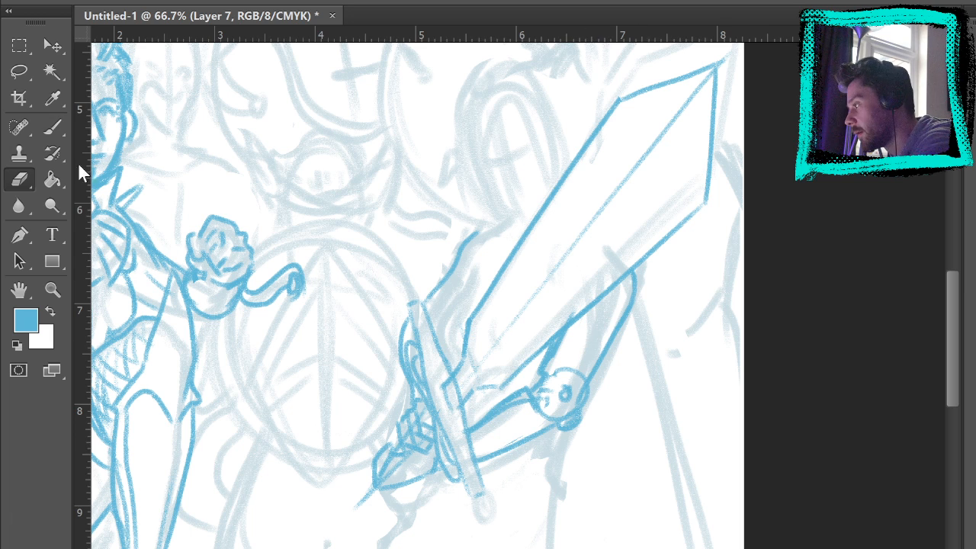
# Sketch a second test beside the elbow with angled strokes and connecting spikes, reworking the cross strokes, and erase it.
pyautogui.press('b')
pyautogui.moveTo(624, 372)
pyautogui.mouseDown()
pyautogui.moveTo(599, 467)
pyautogui.moveTo(634, 402)
pyautogui.moveTo(645, 469)
pyautogui.moveTo(676, 410)
pyautogui.moveTo(702, 444)
pyautogui.mouseUp()
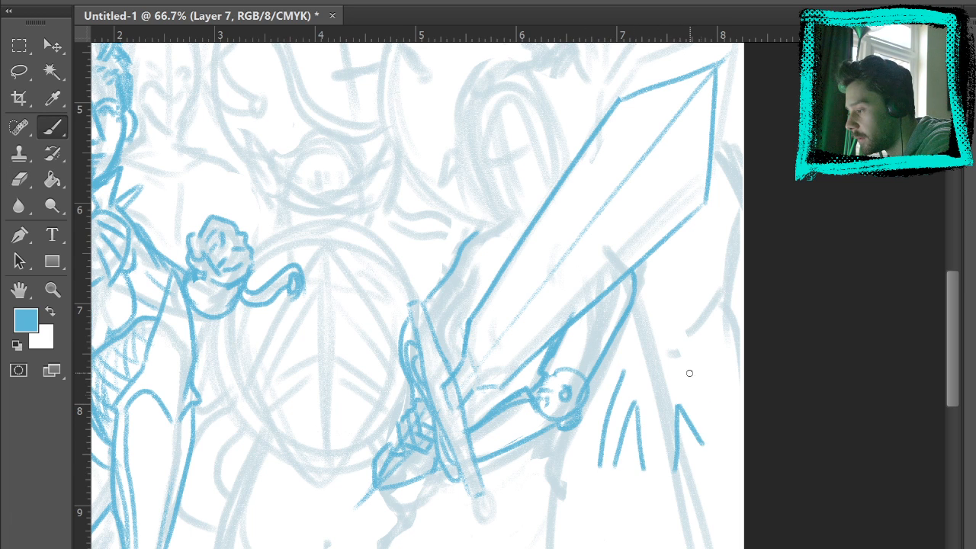
pyautogui.moveTo(690, 372); pyautogui.dragTo(716, 428)
pyautogui.moveTo(608, 421); pyautogui.dragTo(637, 419)
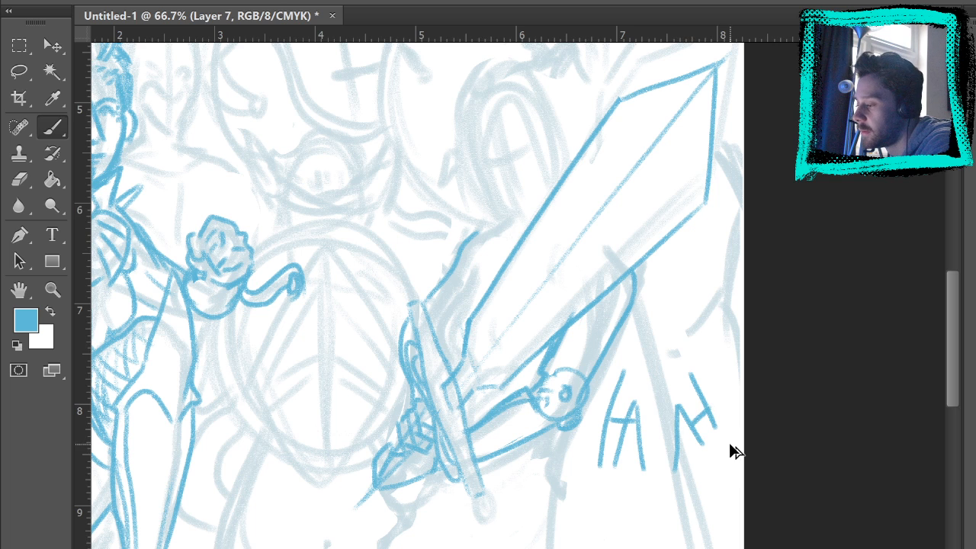
pyautogui.hotkey('ctrl', 'z')
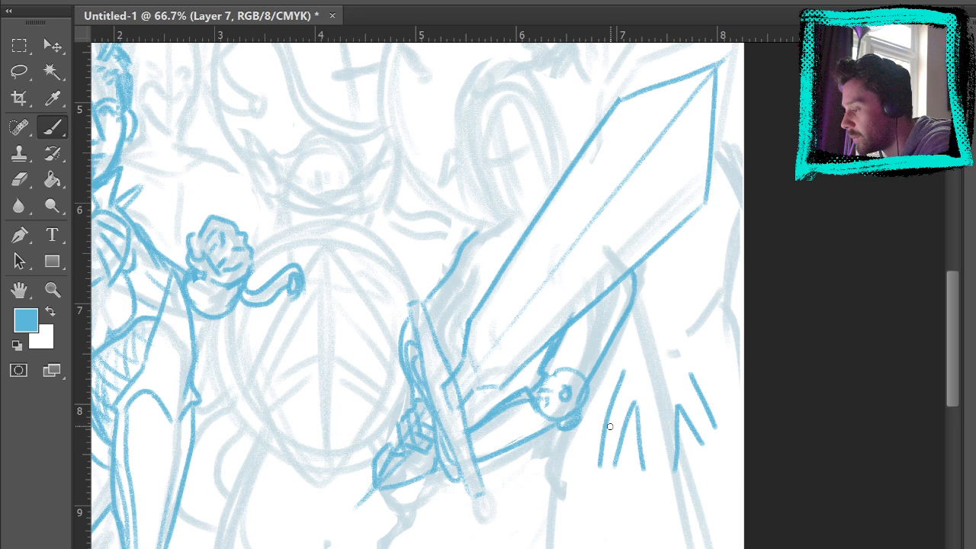
pyautogui.moveTo(610, 418)
pyautogui.mouseDown()
pyautogui.moveTo(624, 425)
pyautogui.moveTo(618, 384)
pyautogui.mouseUp()
pyautogui.moveTo(624, 427)
pyautogui.mouseDown()
pyautogui.moveTo(638, 407)
pyautogui.moveTo(689, 430)
pyautogui.moveTo(693, 372)
pyautogui.mouseUp()
pyautogui.moveTo(637, 408); pyautogui.dragTo(639, 477)
pyautogui.moveTo(681, 410); pyautogui.dragTo(685, 478)
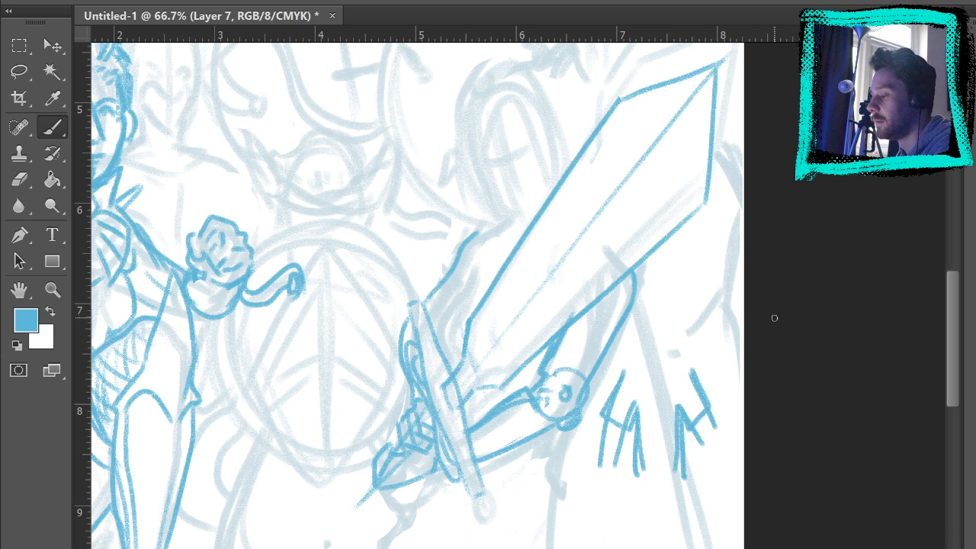
pyautogui.press('e')
pyautogui.moveTo(684, 460)
pyautogui.mouseDown()
pyautogui.moveTo(680, 476)
pyautogui.moveTo(700, 371)
pyautogui.mouseUp()
pyautogui.moveTo(676, 479)
pyautogui.mouseDown()
pyautogui.moveTo(673, 457)
pyautogui.moveTo(639, 460)
pyautogui.moveTo(626, 392)
pyautogui.moveTo(616, 393)
pyautogui.mouseUp()
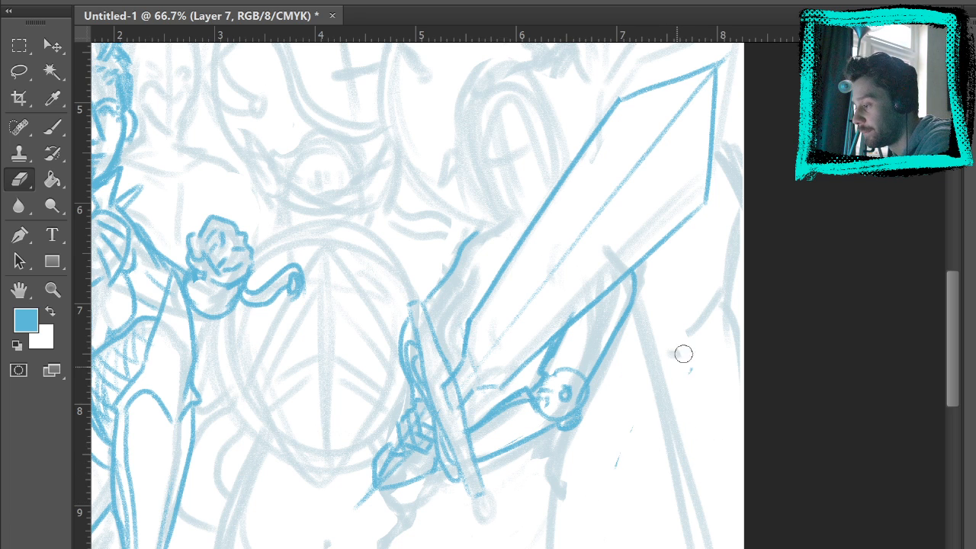
# Draw the curved end shape at the crossguard's upper tip and add angular contours around the knuckles and lower fist.
pyautogui.press('b')
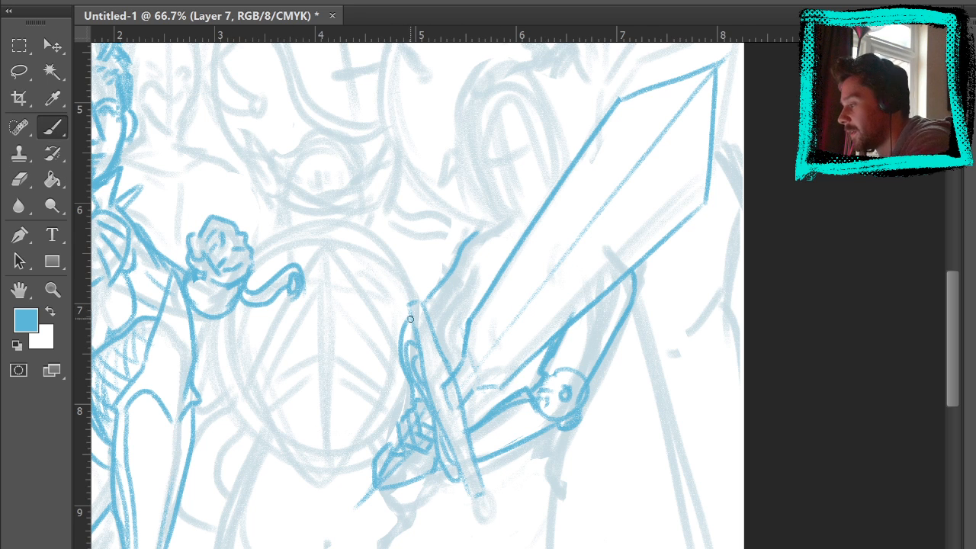
pyautogui.moveTo(398, 308)
pyautogui.mouseDown()
pyautogui.moveTo(389, 343)
pyautogui.moveTo(388, 326)
pyautogui.moveTo(395, 340)
pyautogui.moveTo(438, 308)
pyautogui.mouseUp()
pyautogui.moveTo(397, 340); pyautogui.dragTo(438, 312)
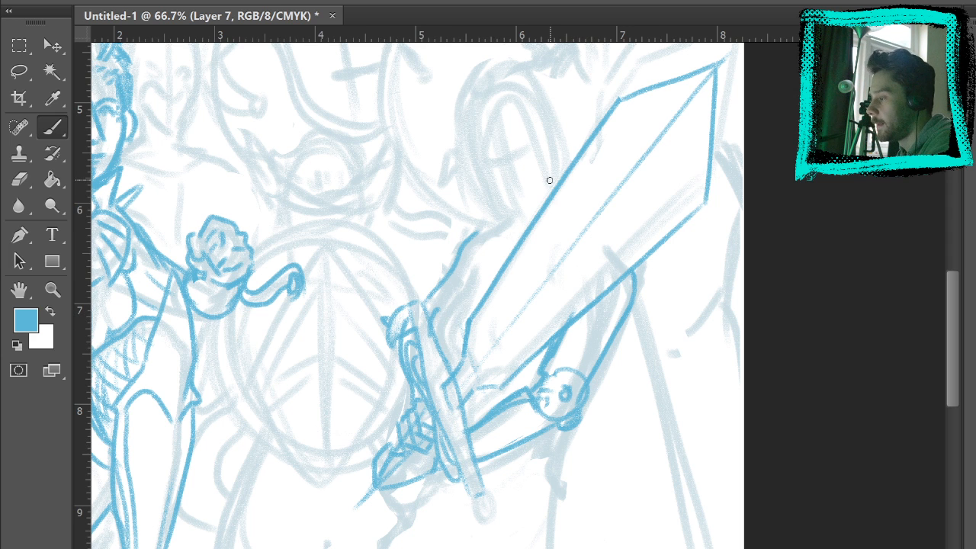
pyautogui.moveTo(611, 434); pyautogui.dragTo(584, 331)
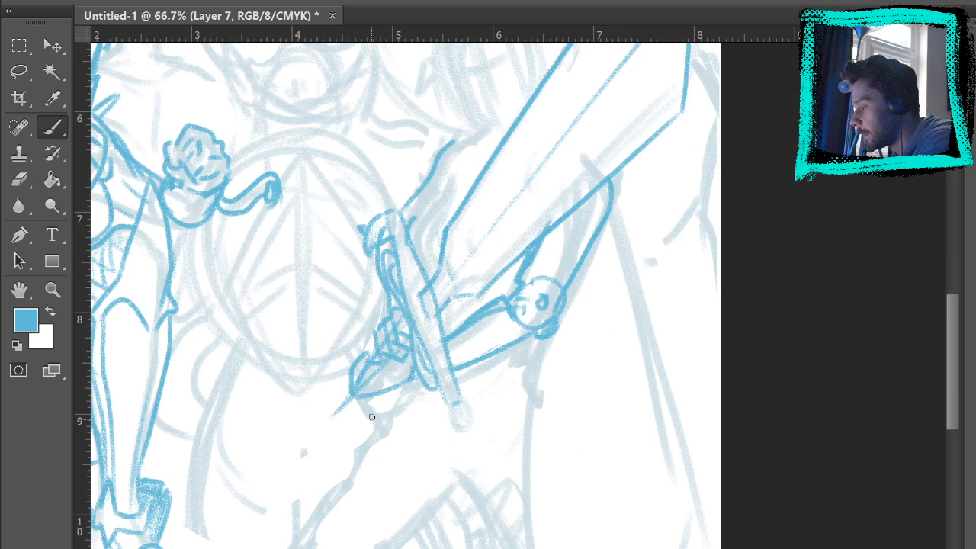
pyautogui.moveTo(410, 367)
pyautogui.mouseDown()
pyautogui.moveTo(413, 386)
pyautogui.moveTo(357, 383)
pyautogui.moveTo(370, 420)
pyautogui.moveTo(410, 384)
pyautogui.mouseUp()
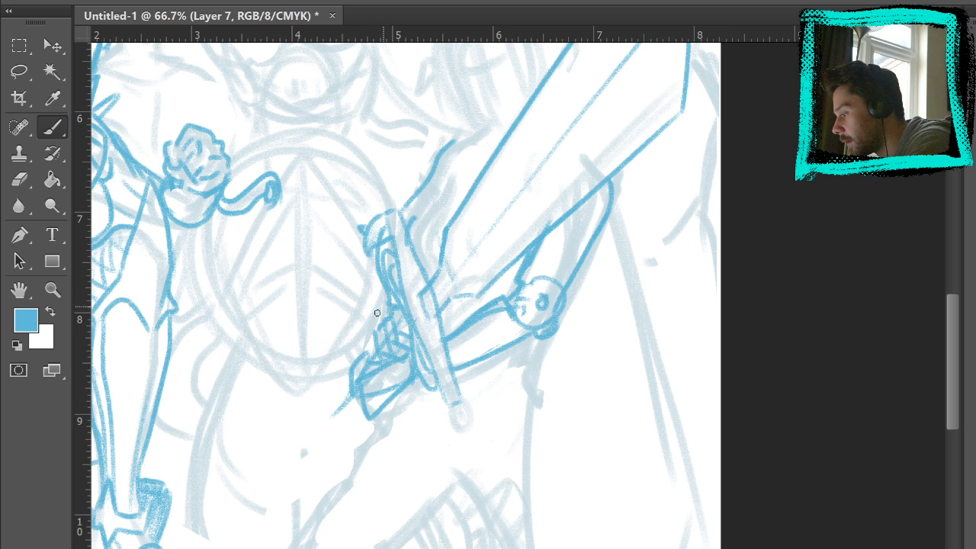
pyautogui.moveTo(386, 303); pyautogui.dragTo(379, 344)
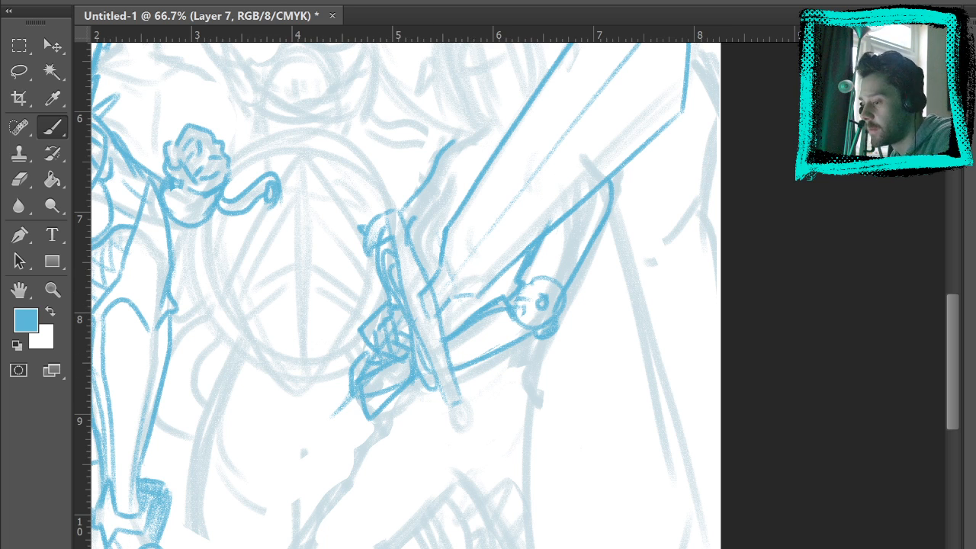
# Draw the far arm's curved shoulder pad beside the blade's upper edge, using the character reference, and tidy its lower end.
pyautogui.click(966, 498)
pyautogui.moveTo(609, 315); pyautogui.dragTo(652, 407)
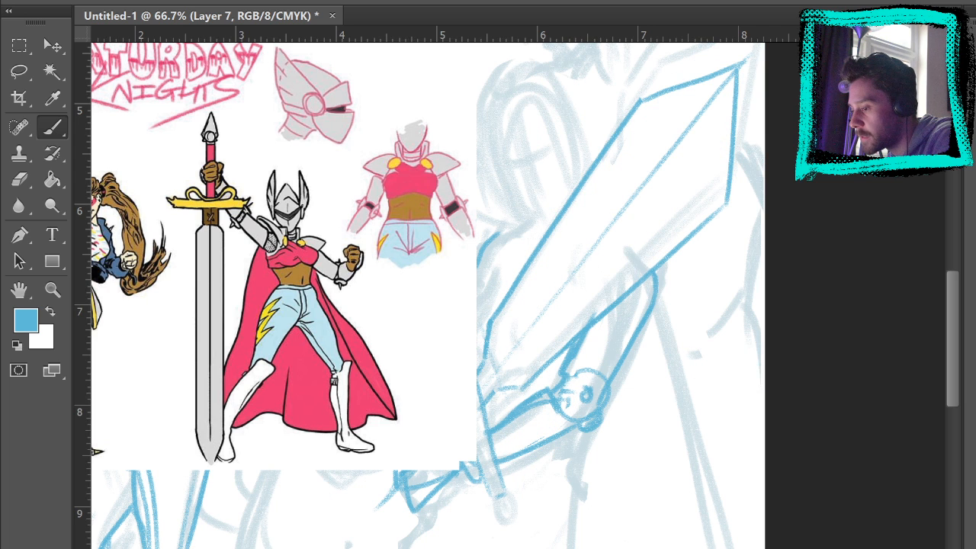
pyautogui.moveTo(525, 225); pyautogui.dragTo(496, 303)
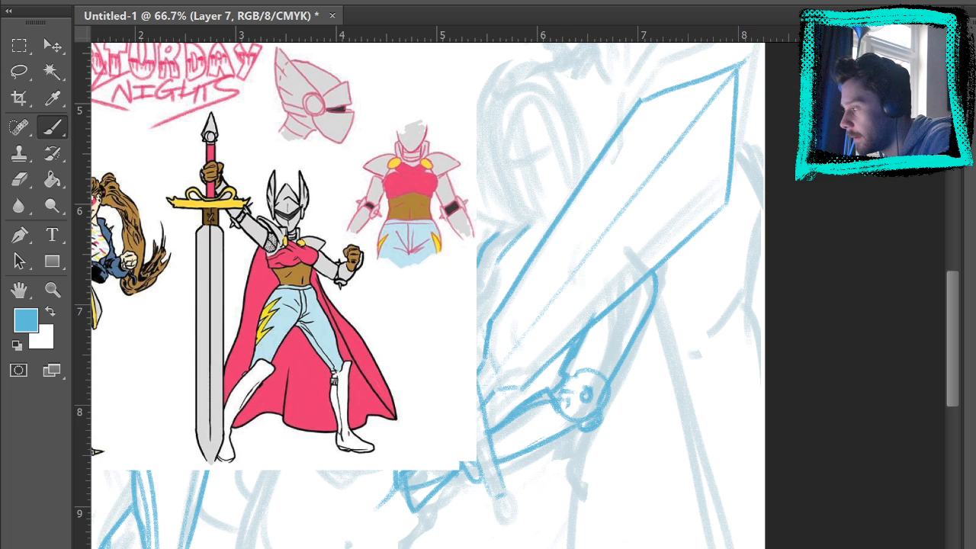
pyautogui.moveTo(519, 236)
pyautogui.mouseDown()
pyautogui.moveTo(497, 254)
pyautogui.moveTo(484, 286)
pyautogui.mouseUp()
pyautogui.moveTo(515, 234)
pyautogui.mouseDown()
pyautogui.moveTo(493, 264)
pyautogui.moveTo(434, 227)
pyautogui.mouseUp()
pyautogui.hotkey('ctrl', 'z')
pyautogui.moveTo(482, 280)
pyautogui.mouseDown()
pyautogui.moveTo(472, 255)
pyautogui.moveTo(454, 260)
pyautogui.moveTo(526, 218)
pyautogui.mouseUp()
pyautogui.click(20, 180)
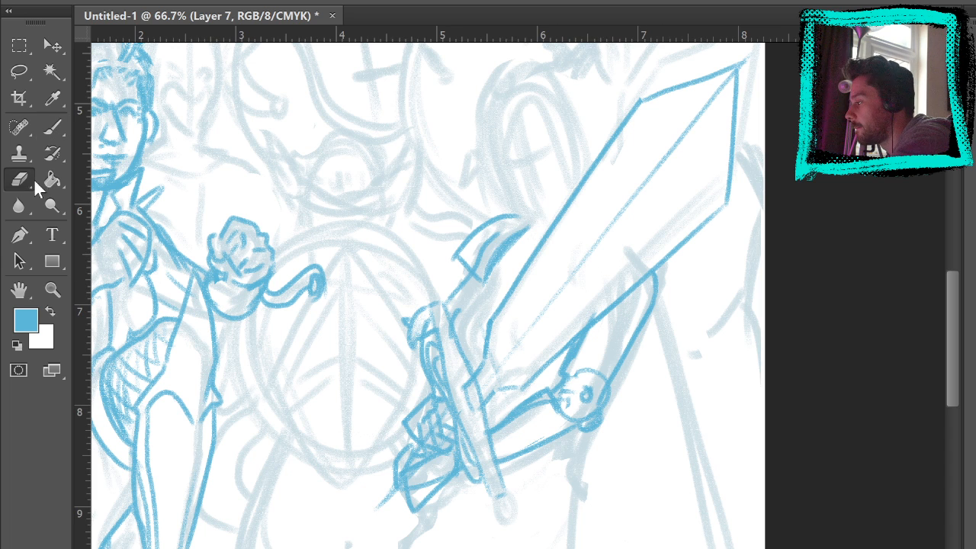
pyautogui.click(52, 127)
pyautogui.moveTo(458, 260); pyautogui.dragTo(491, 287)
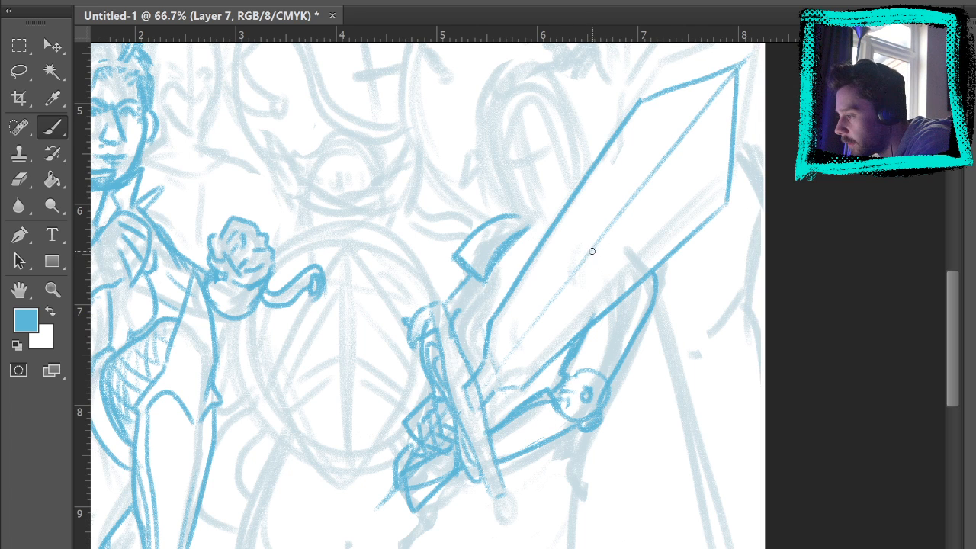
# Try a wide curved shoulder pad on the near arm crossing the blade, erase its overlap, and undo the attempt.
pyautogui.moveTo(595, 249)
pyautogui.mouseDown()
pyautogui.moveTo(596, 319)
pyautogui.moveTo(658, 311)
pyautogui.moveTo(643, 337)
pyautogui.mouseUp()
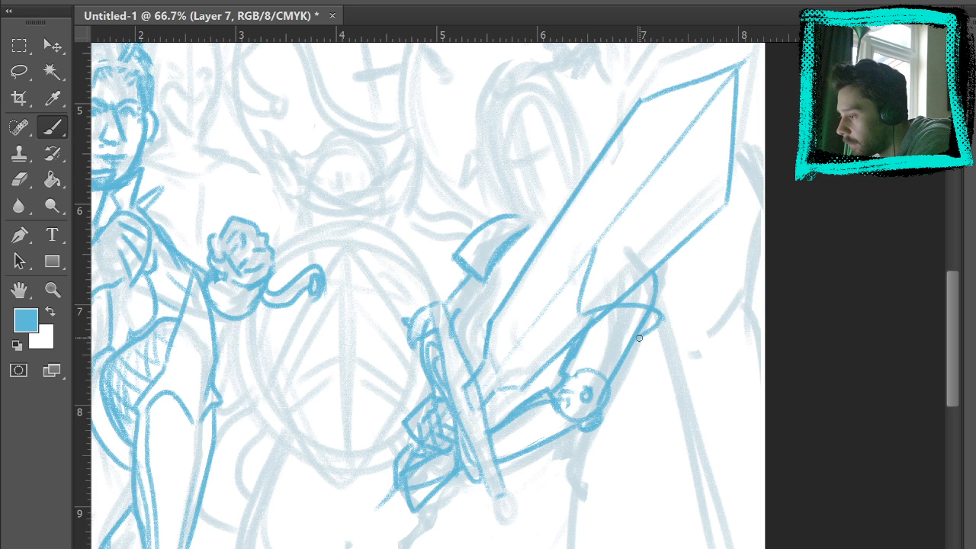
pyautogui.moveTo(595, 242)
pyautogui.mouseDown()
pyautogui.moveTo(690, 300)
pyautogui.moveTo(655, 332)
pyautogui.moveTo(686, 279)
pyautogui.mouseUp()
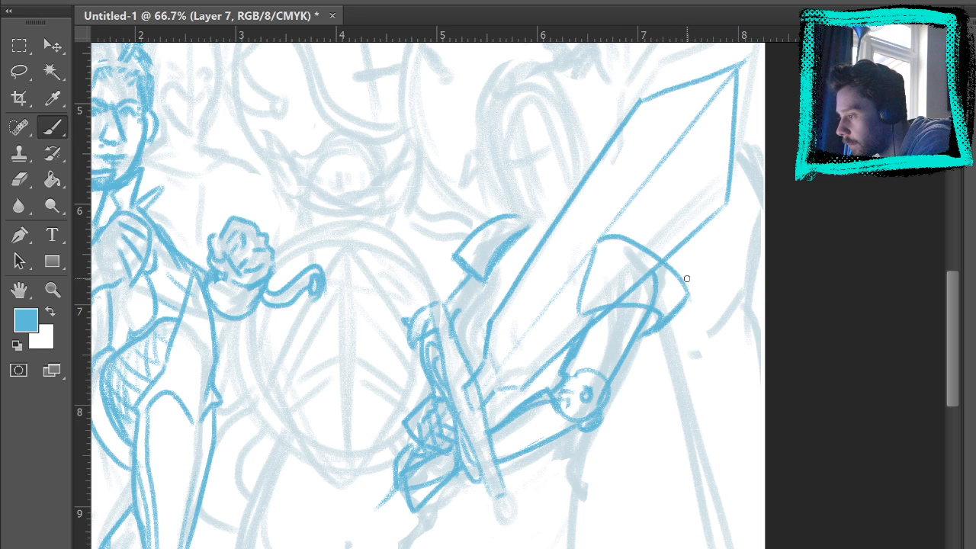
pyautogui.click(19, 179)
pyautogui.moveTo(660, 254)
pyautogui.mouseDown()
pyautogui.moveTo(599, 277)
pyautogui.moveTo(615, 244)
pyautogui.moveTo(611, 252)
pyautogui.mouseUp()
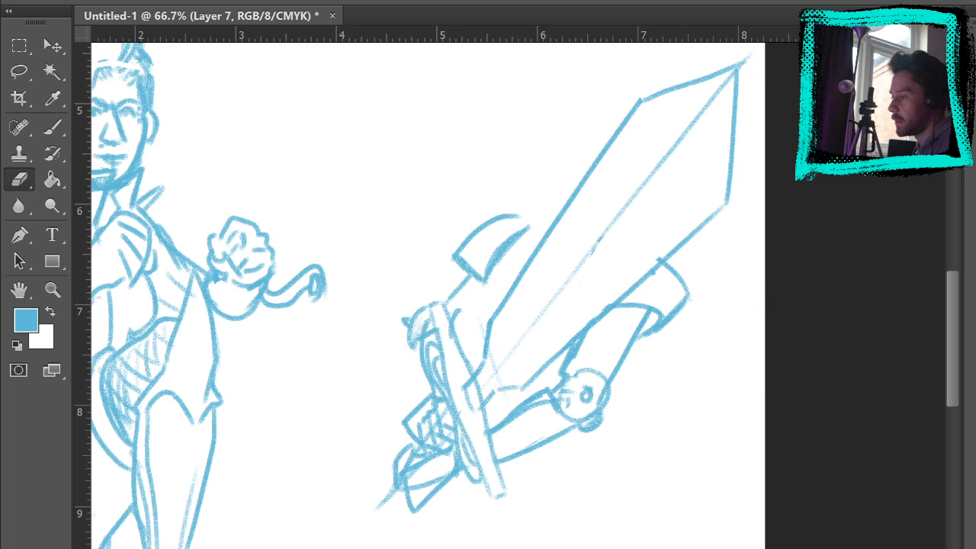
pyautogui.moveTo(586, 313)
pyautogui.mouseDown()
pyautogui.moveTo(658, 257)
pyautogui.moveTo(657, 301)
pyautogui.mouseUp()
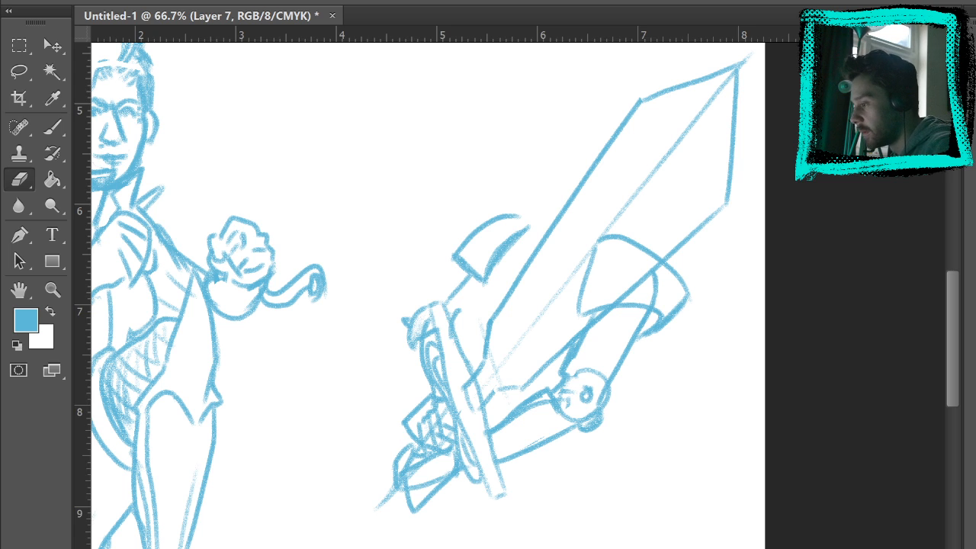
pyautogui.hotkey('ctrl', 'alt', 'z')
pyautogui.hotkey('ctrl', 'alt', 'z')
pyautogui.hotkey('ctrl', 'alt', 'z')
pyautogui.hotkey('ctrl', 'alt', 'z')
pyautogui.hotkey('ctrl', 'alt', 'z')
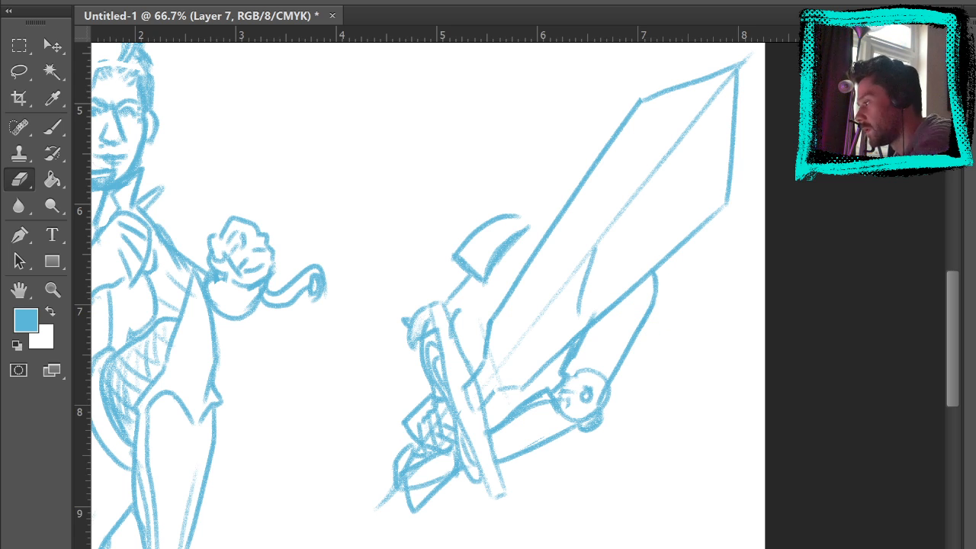
# Draw the near arm's shoulder pad below the blade and erase the overlapping lines inside the blade and the pad.
pyautogui.click(53, 127)
pyautogui.moveTo(589, 261)
pyautogui.mouseDown()
pyautogui.moveTo(576, 300)
pyautogui.moveTo(626, 347)
pyautogui.mouseUp()
pyautogui.hotkey('ctrl', 'alt', 'z')
pyautogui.moveTo(571, 301)
pyautogui.mouseDown()
pyautogui.moveTo(661, 355)
pyautogui.moveTo(652, 362)
pyautogui.moveTo(658, 320)
pyautogui.mouseUp()
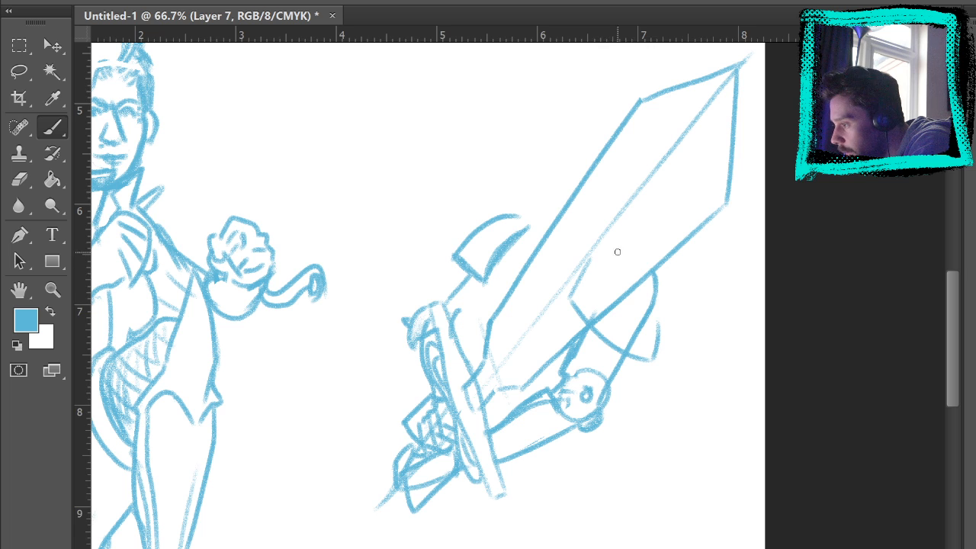
pyautogui.moveTo(653, 265); pyautogui.dragTo(656, 357)
pyautogui.moveTo(661, 288); pyautogui.dragTo(653, 356)
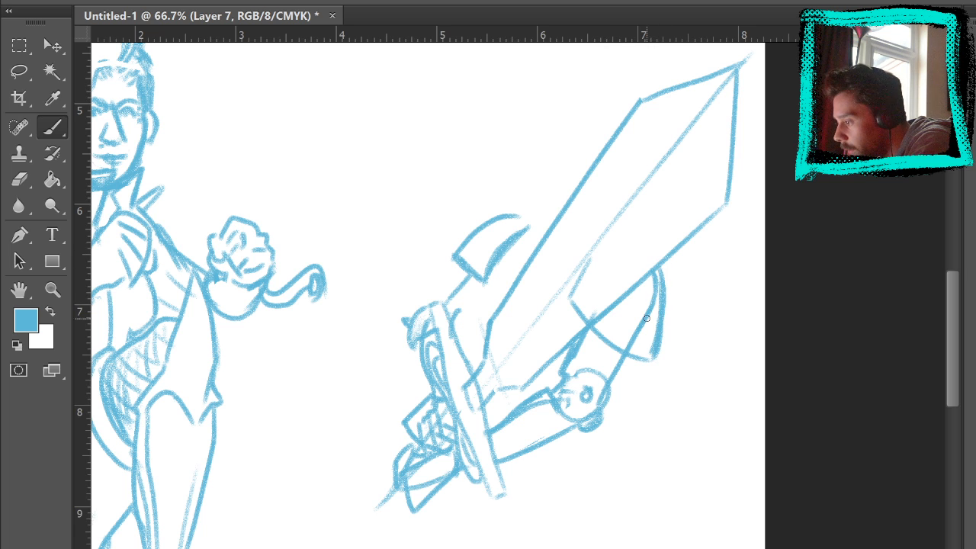
pyautogui.click(16, 183)
pyautogui.moveTo(577, 304); pyautogui.dragTo(586, 318)
pyautogui.moveTo(572, 300); pyautogui.dragTo(590, 267)
pyautogui.moveTo(650, 302)
pyautogui.mouseDown()
pyautogui.moveTo(652, 285)
pyautogui.moveTo(632, 344)
pyautogui.mouseUp()
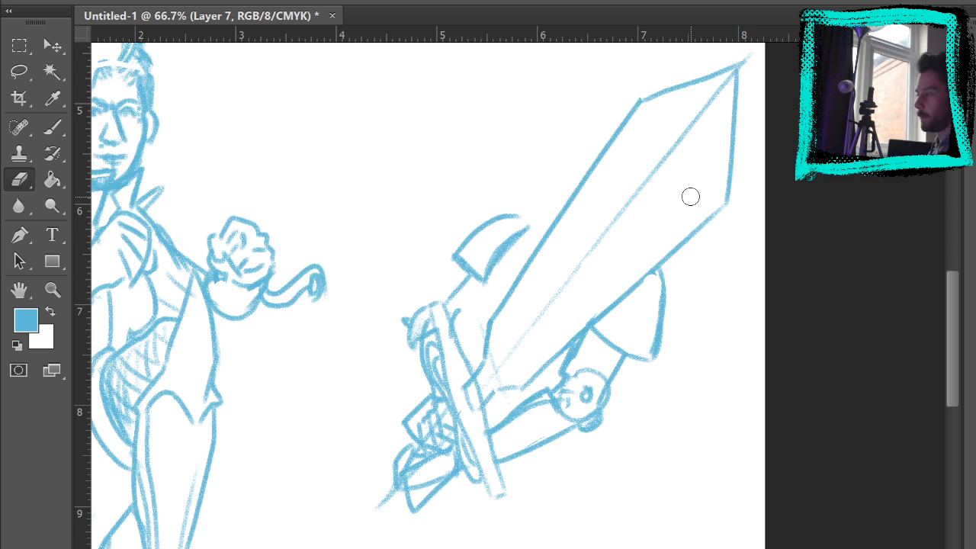
# Bring the rough sketch back into view, and try a line across the blade linking the two shoulder pads, undoing it.
pyautogui.click(53, 130)
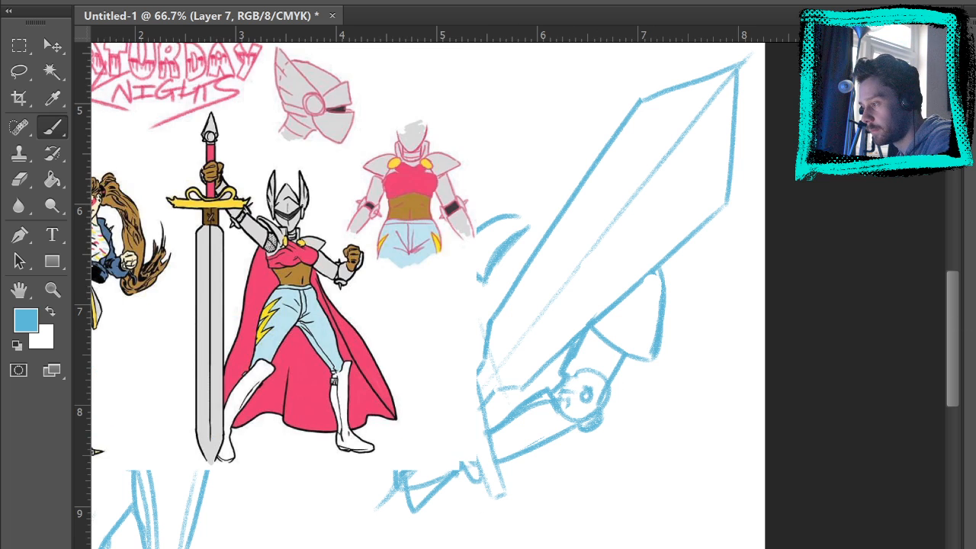
pyautogui.click(975, 316)
pyautogui.click(975, 316)
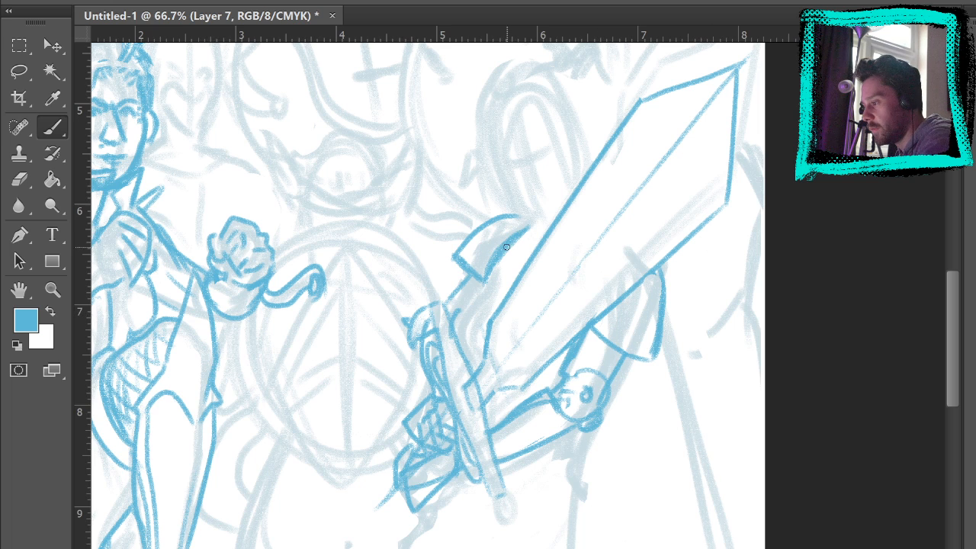
pyautogui.moveTo(539, 243)
pyautogui.mouseDown()
pyautogui.moveTo(656, 263)
pyautogui.moveTo(660, 330)
pyautogui.mouseUp()
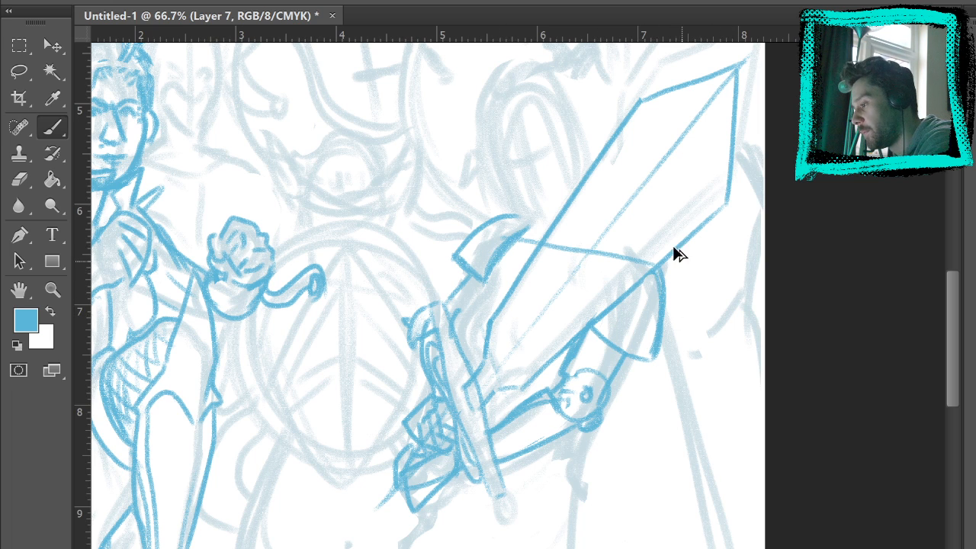
pyautogui.hotkey('ctrl', 'z')
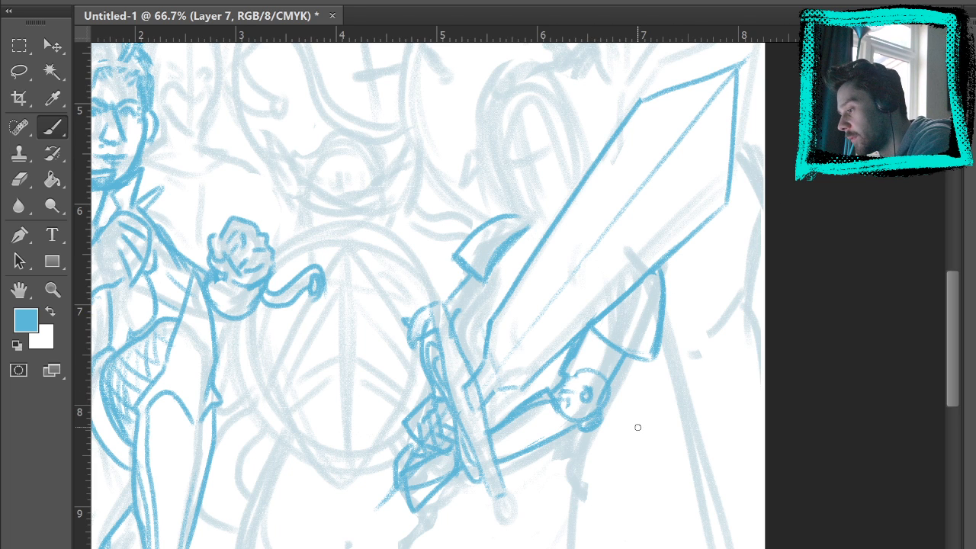
pyautogui.moveTo(699, 290); pyautogui.dragTo(679, 311)
pyautogui.moveTo(677, 295); pyautogui.dragTo(694, 308)
pyautogui.moveTo(629, 423)
pyautogui.mouseDown()
pyautogui.moveTo(633, 385)
pyautogui.moveTo(639, 390)
pyautogui.mouseUp()
pyautogui.hotkey('ctrl', 'z')
pyautogui.hotkey('ctrl', 'alt', 'z')
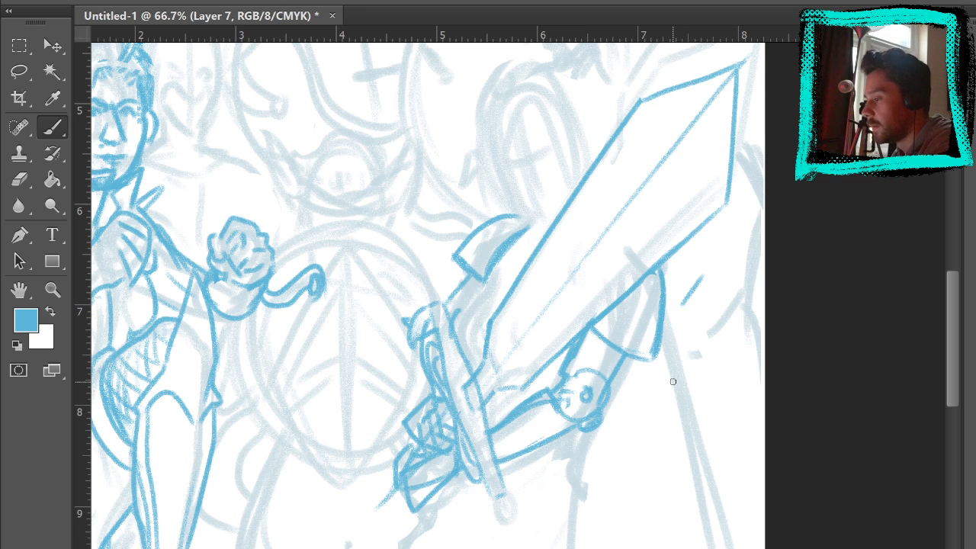
pyautogui.hotkey('ctrl', 'alt', 'z')
pyautogui.moveTo(632, 401)
pyautogui.mouseDown()
pyautogui.moveTo(664, 442)
pyautogui.moveTo(687, 419)
pyautogui.mouseUp()
pyautogui.moveTo(642, 378); pyautogui.dragTo(719, 388)
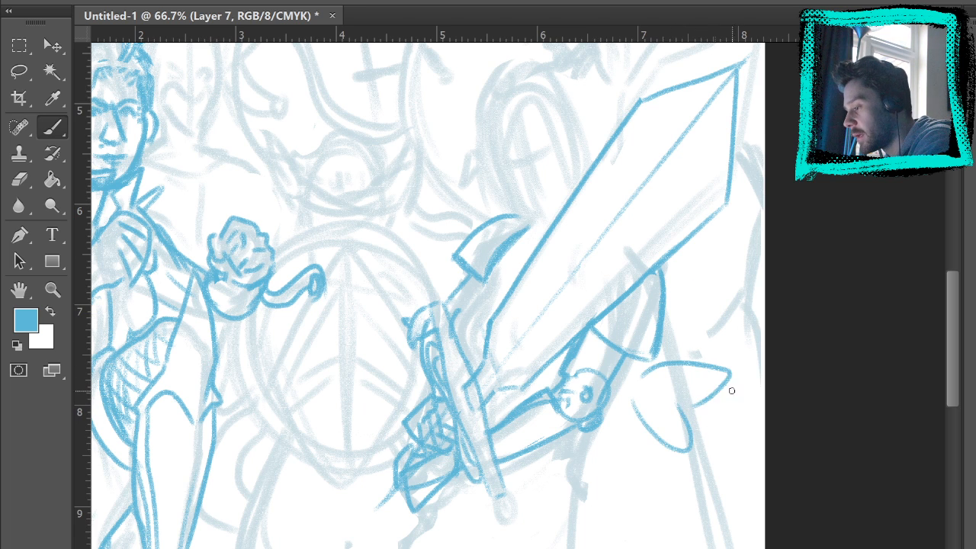
pyautogui.hotkey('ctrl', 'alt', 'z')
pyautogui.hotkey('ctrl', 'alt', 'z')
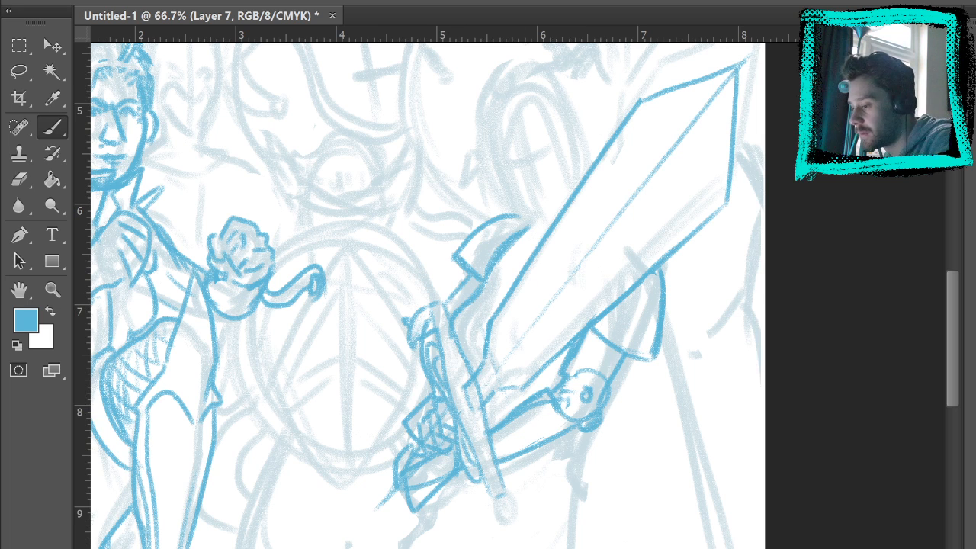
# Hide the rough sketch and draw the far upper arm's outer contour from the shoulder pad down to the sword's crossguard.
pyautogui.click(961, 469)
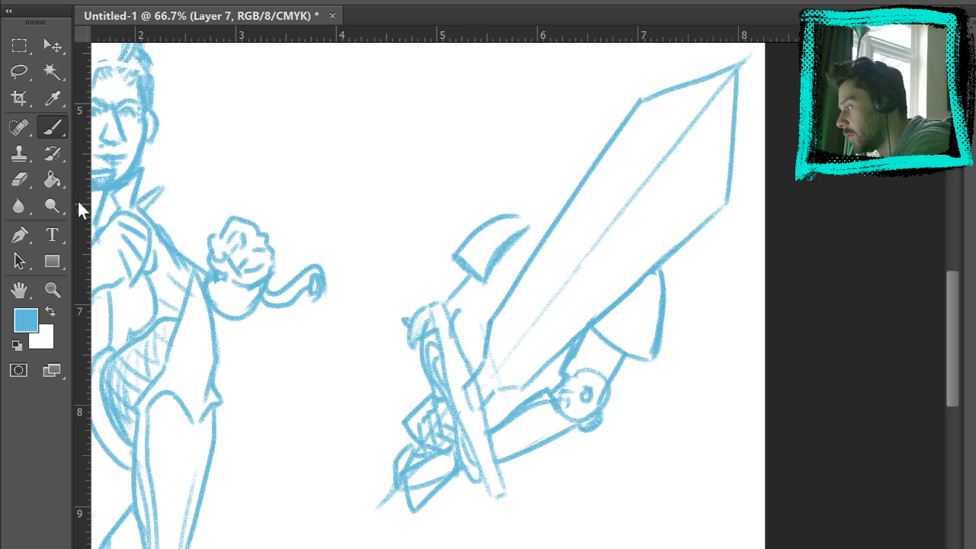
pyautogui.press('e')
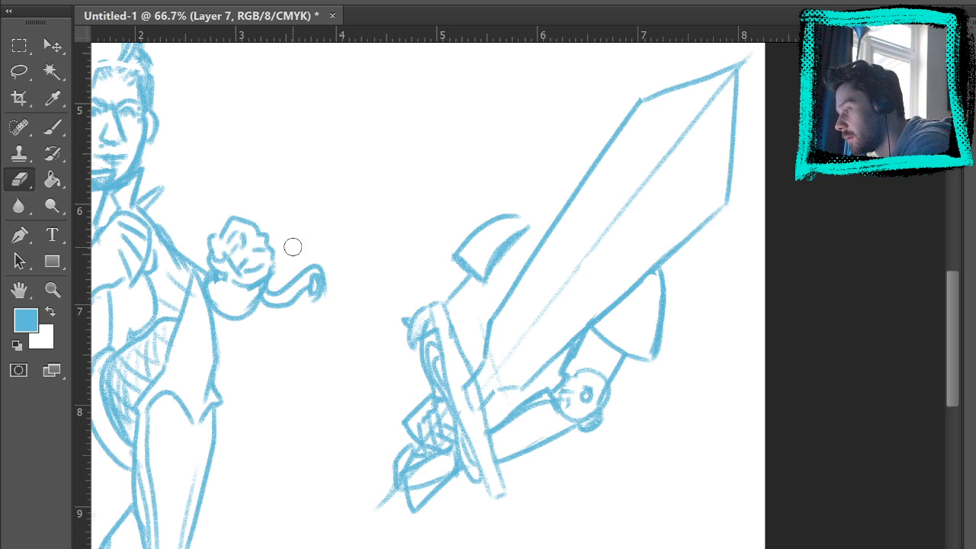
pyautogui.click(55, 136)
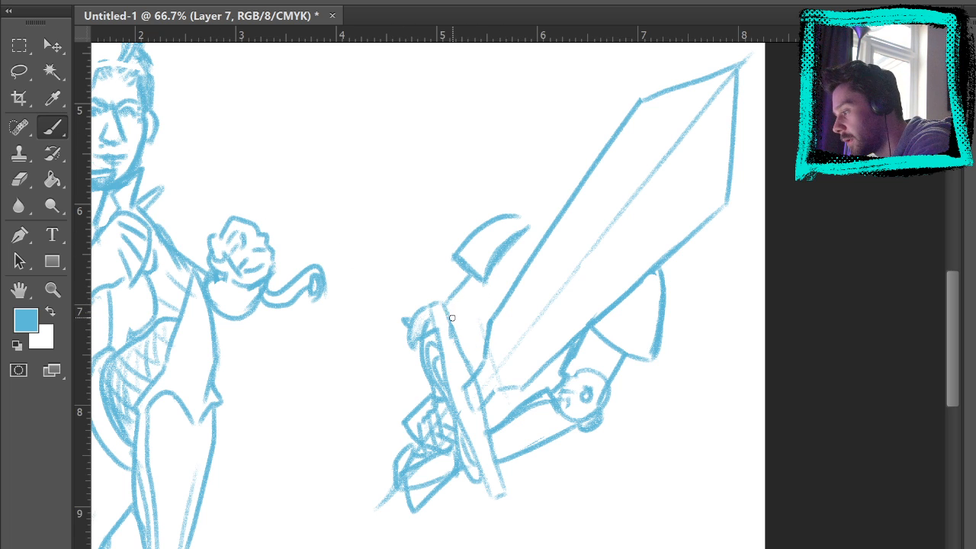
pyautogui.moveTo(481, 283); pyautogui.dragTo(448, 315)
pyautogui.hotkey('ctrl', 'z')
pyautogui.moveTo(485, 282); pyautogui.dragTo(449, 318)
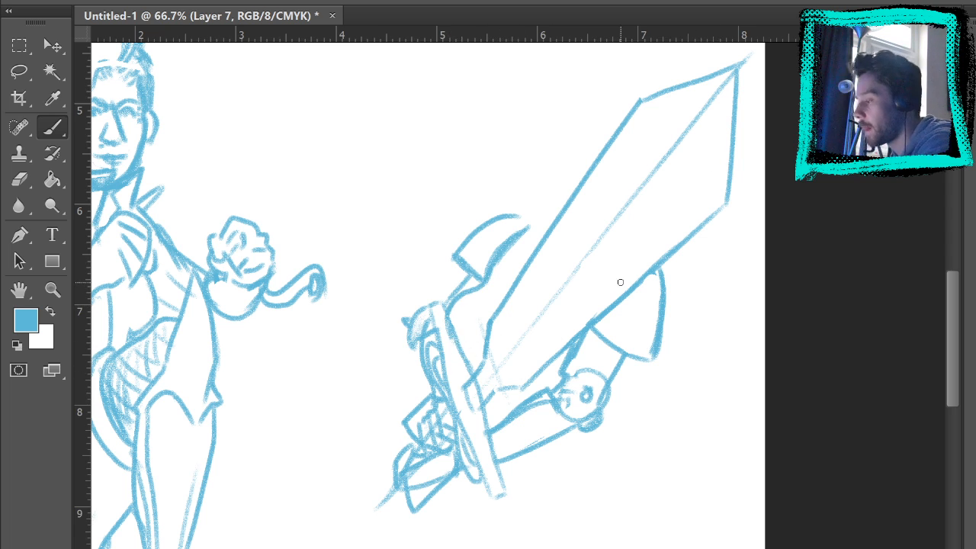
pyautogui.moveTo(508, 313); pyautogui.dragTo(516, 348)
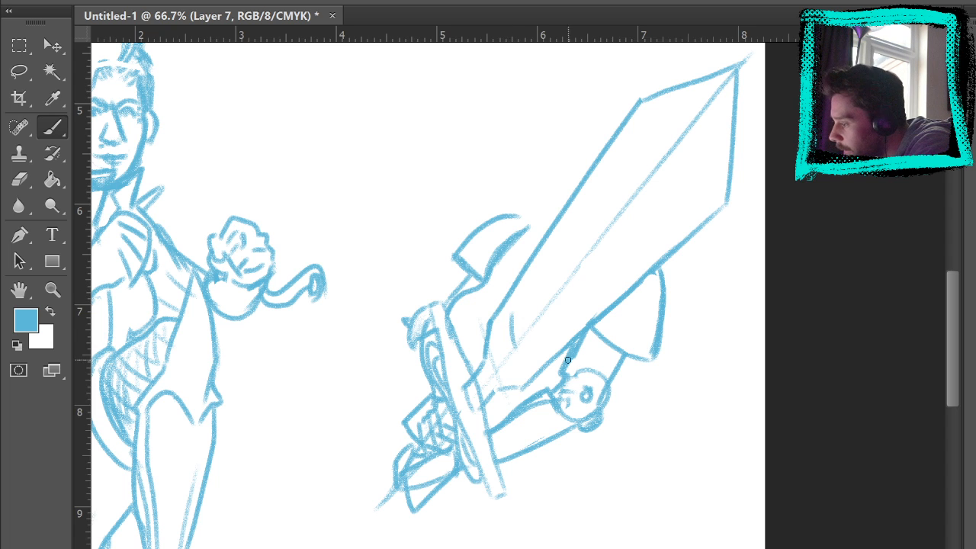
pyautogui.hotkey('ctrl', 'z')
pyautogui.moveTo(501, 312)
pyautogui.mouseDown()
pyautogui.moveTo(503, 347)
pyautogui.moveTo(557, 323)
pyautogui.moveTo(571, 300)
pyautogui.mouseUp()
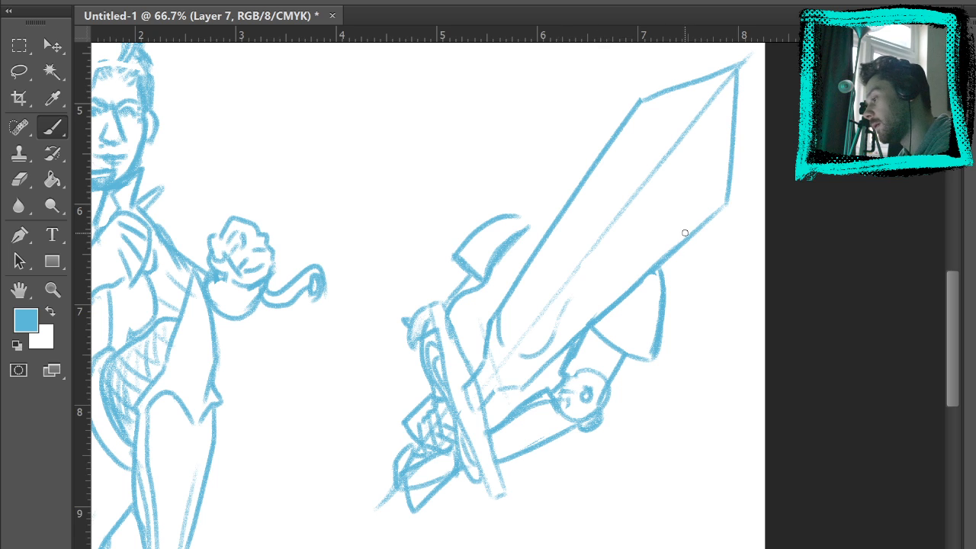
pyautogui.hotkey('ctrl', 'z')
pyautogui.hotkey('ctrl', 'alt', 'z')
pyautogui.moveTo(494, 329); pyautogui.dragTo(516, 370)
pyautogui.hotkey('ctrl', 'z')
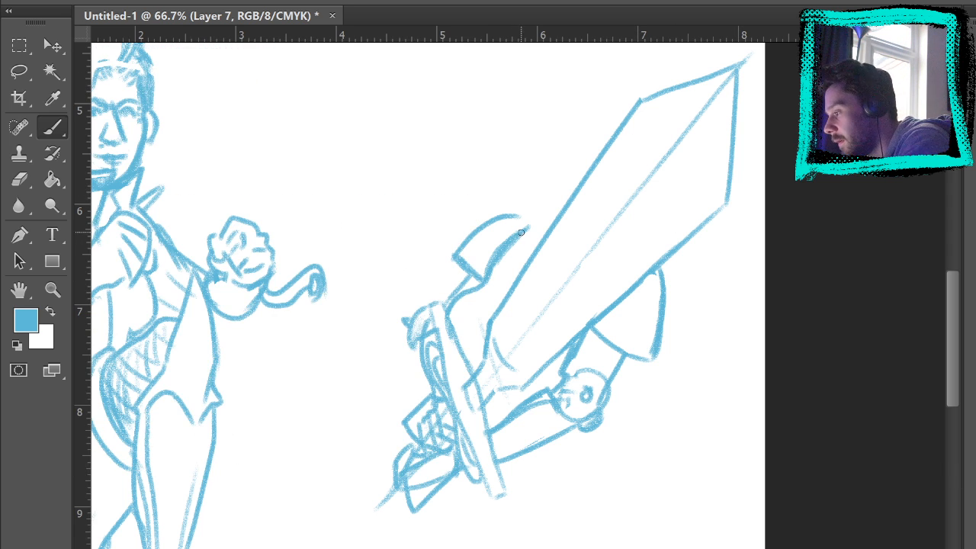
# Draw shoulder joint circles inside the far shoulder pad and on the blade, and add the far arm's inner contour beside the blade.
pyautogui.moveTo(522, 231); pyautogui.dragTo(526, 260)
pyautogui.moveTo(605, 261); pyautogui.dragTo(608, 266)
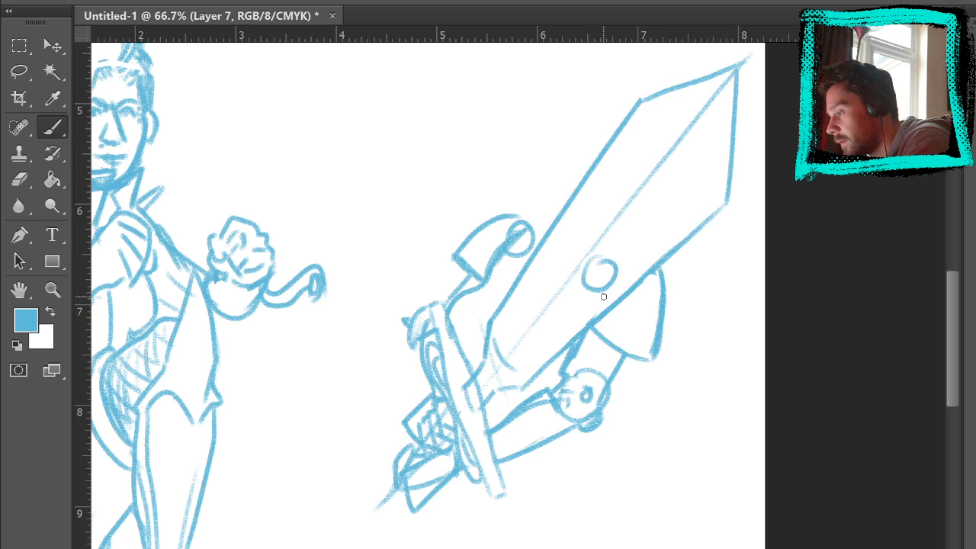
pyautogui.moveTo(520, 227); pyautogui.dragTo(490, 372)
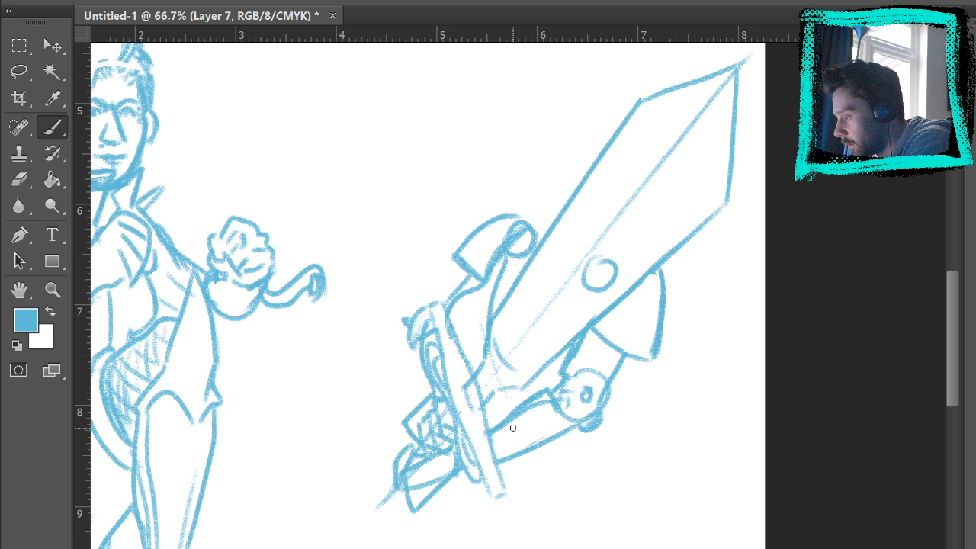
pyautogui.moveTo(533, 264); pyautogui.dragTo(556, 332)
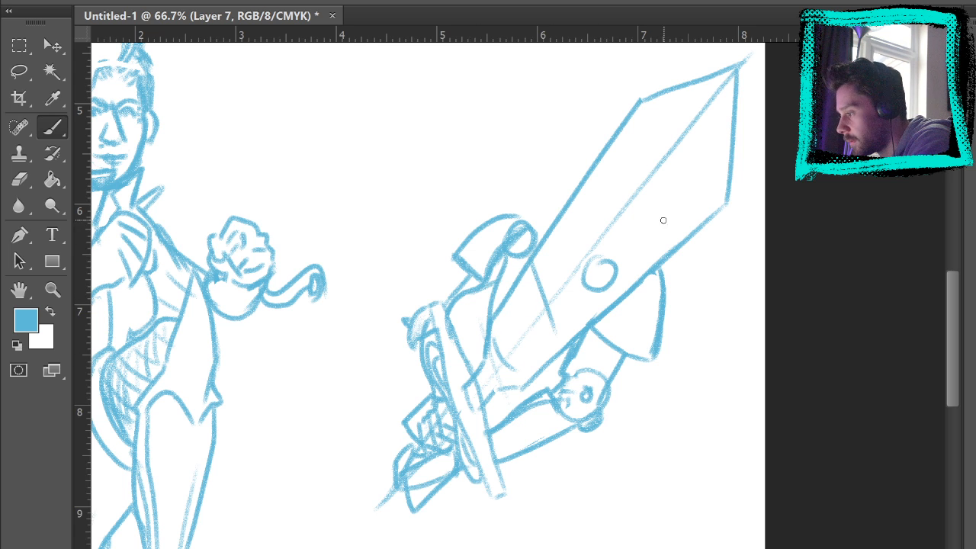
pyautogui.moveTo(544, 279); pyautogui.dragTo(584, 269)
pyautogui.moveTo(571, 313); pyautogui.dragTo(593, 293)
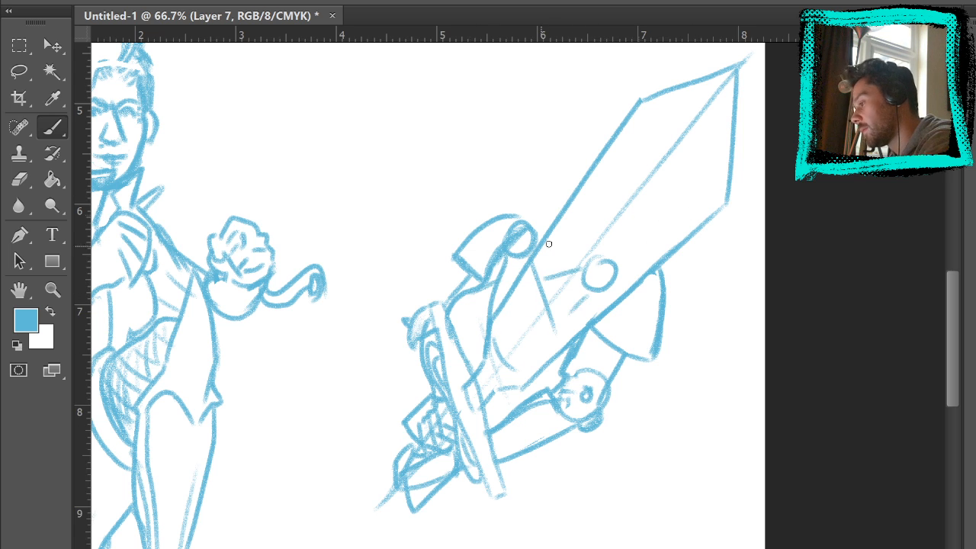
# Erase the circle and guide strokes inside the blade's lower half, and close the far upper arm's lower end with a curve.
pyautogui.click(19, 180)
pyautogui.moveTo(614, 262)
pyautogui.mouseDown()
pyautogui.moveTo(570, 313)
pyautogui.moveTo(579, 246)
pyautogui.moveTo(552, 262)
pyautogui.moveTo(585, 254)
pyautogui.moveTo(602, 283)
pyautogui.mouseUp()
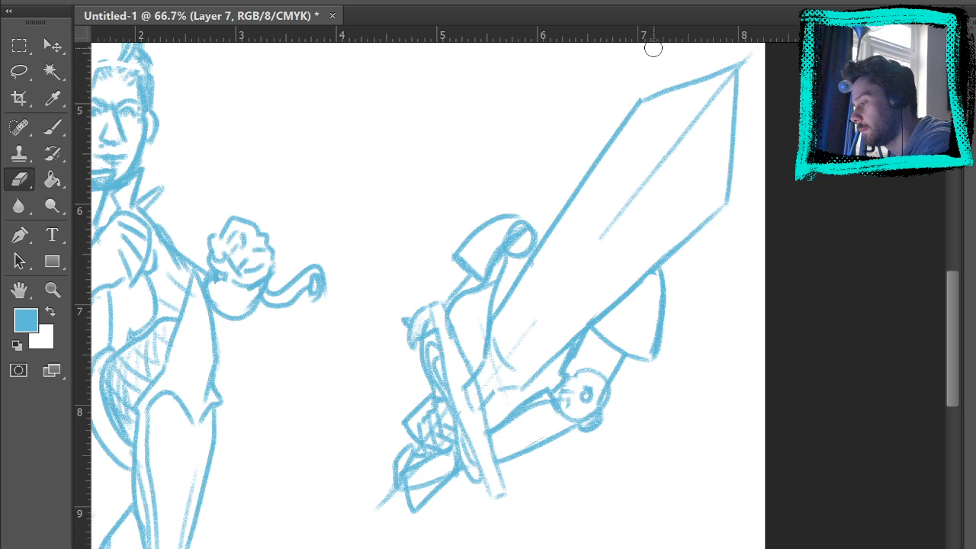
pyautogui.click(52, 129)
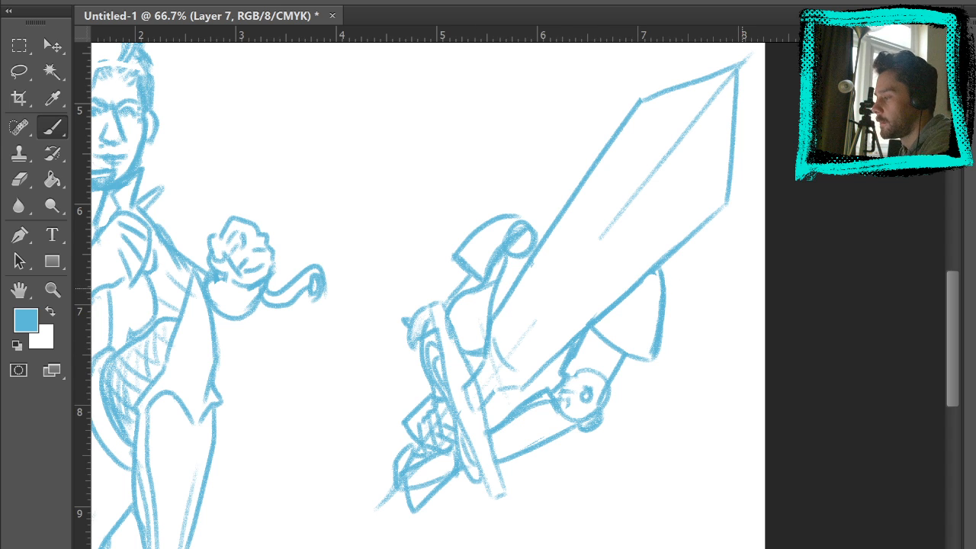
pyautogui.click(19, 180)
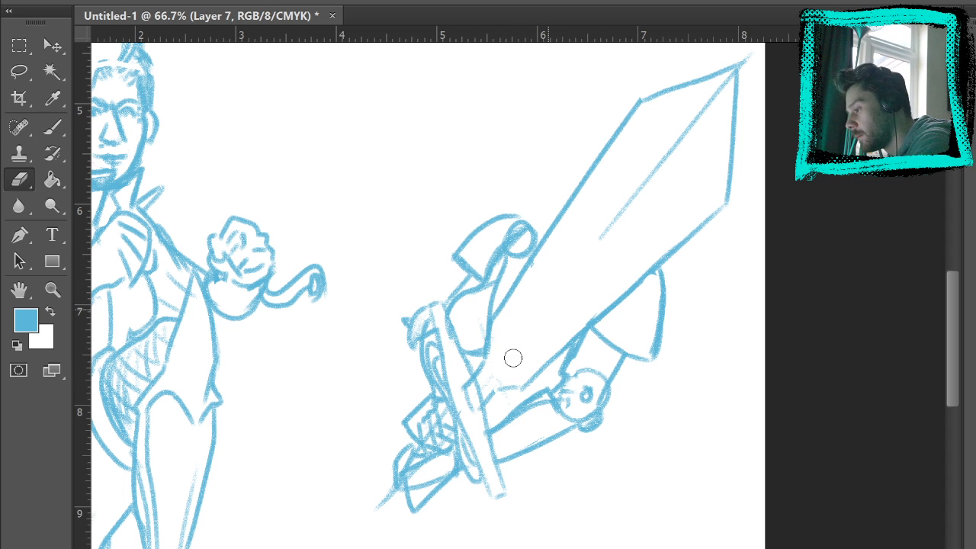
# Draw a short neck line above the far shoulder pad over the rough sketch, and erase the trial angled strokes on the blade's centre line.
pyautogui.click(52, 128)
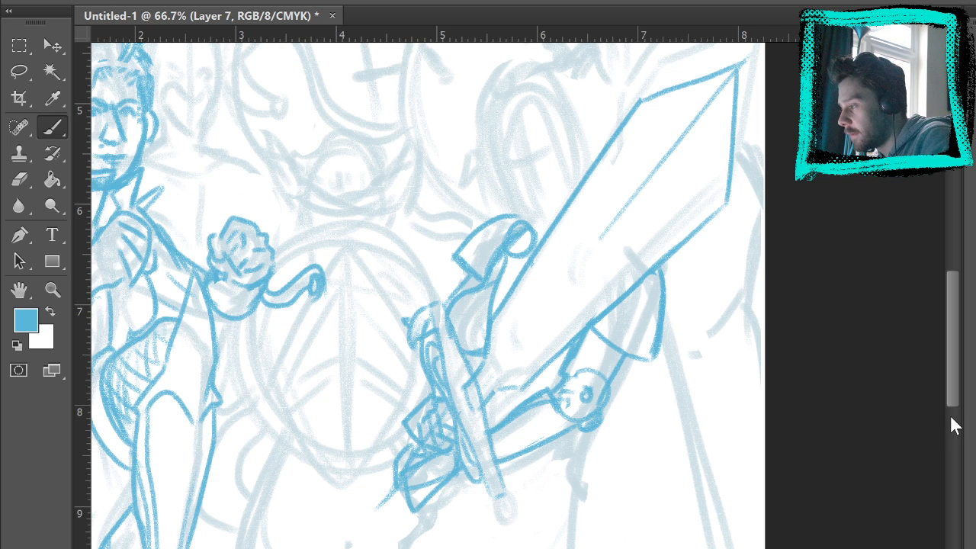
pyautogui.moveTo(522, 221); pyautogui.dragTo(537, 179)
pyautogui.hotkey('ctrl', 'z')
pyautogui.moveTo(519, 217); pyautogui.dragTo(532, 185)
pyautogui.moveTo(600, 233)
pyautogui.mouseDown()
pyautogui.moveTo(603, 203)
pyautogui.moveTo(634, 233)
pyautogui.mouseUp()
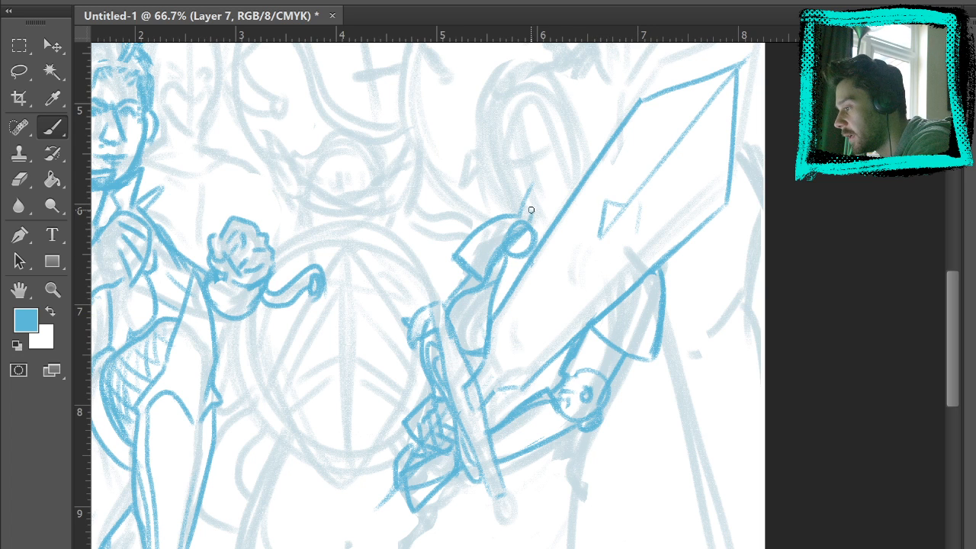
pyautogui.moveTo(548, 217); pyautogui.dragTo(523, 205)
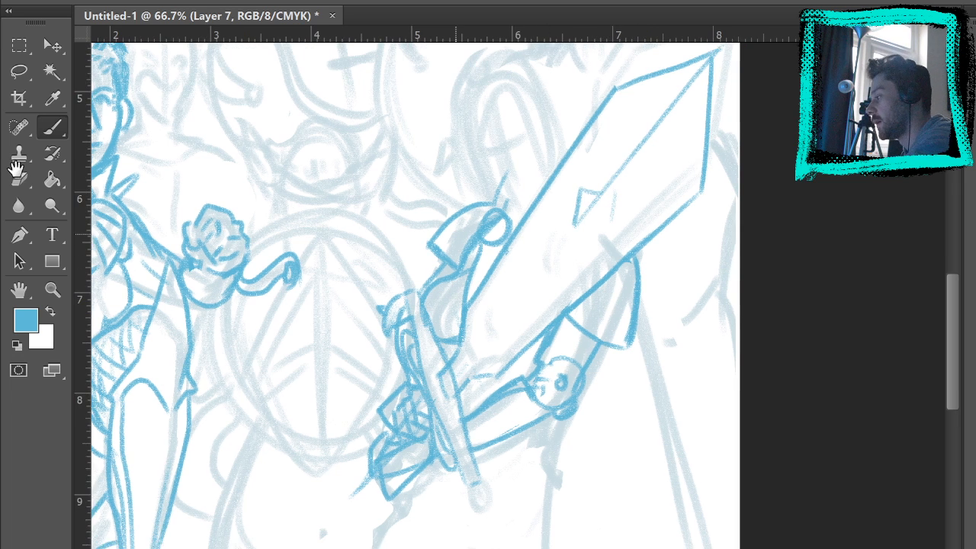
pyautogui.moveTo(612, 249); pyautogui.dragTo(589, 244)
pyautogui.press('e')
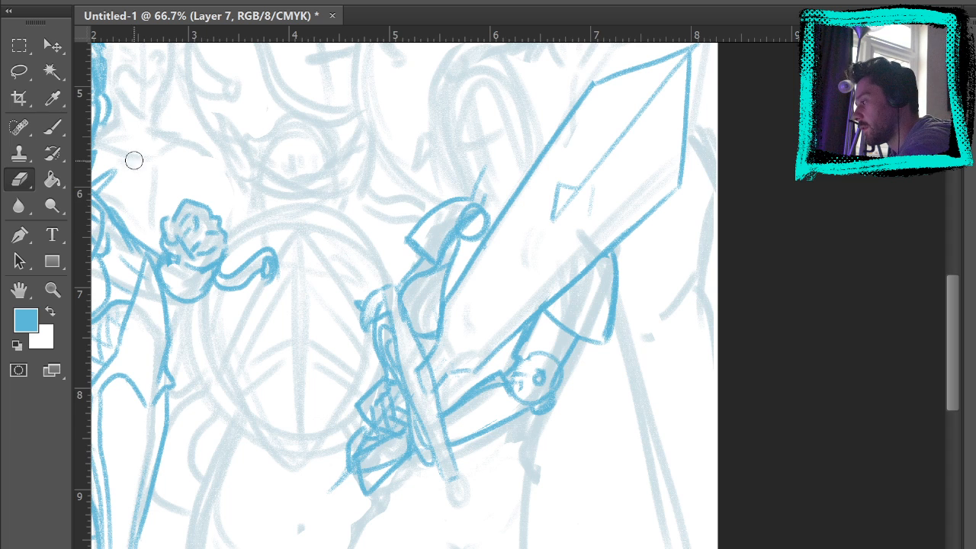
pyautogui.moveTo(590, 192); pyautogui.dragTo(560, 199)
pyautogui.press('b')
pyautogui.moveTo(683, 231); pyautogui.dragTo(704, 277)
pyautogui.press('e')
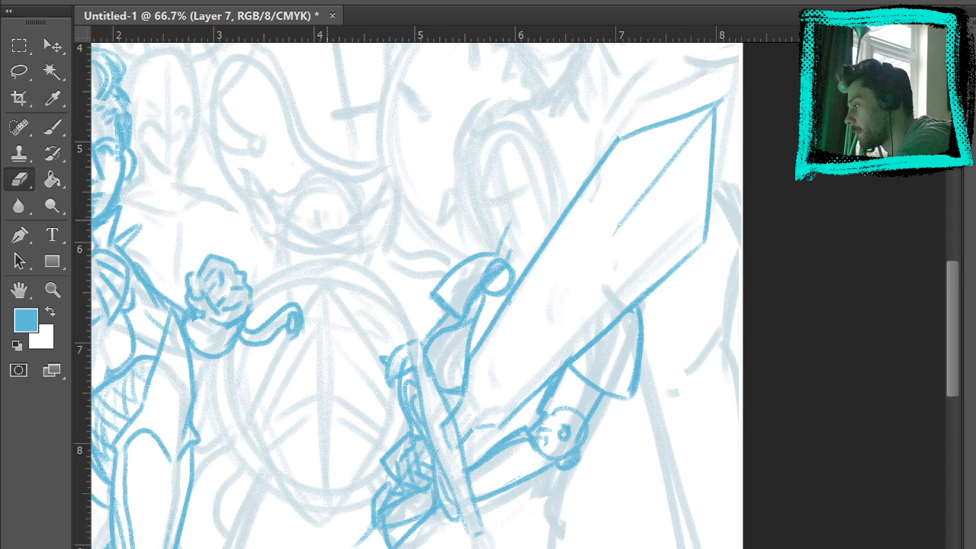
# Draw the knight's head as an oval above the far shoulder pad, ending at the blade's upper edge, and hide the rough sketch.
pyautogui.click(53, 128)
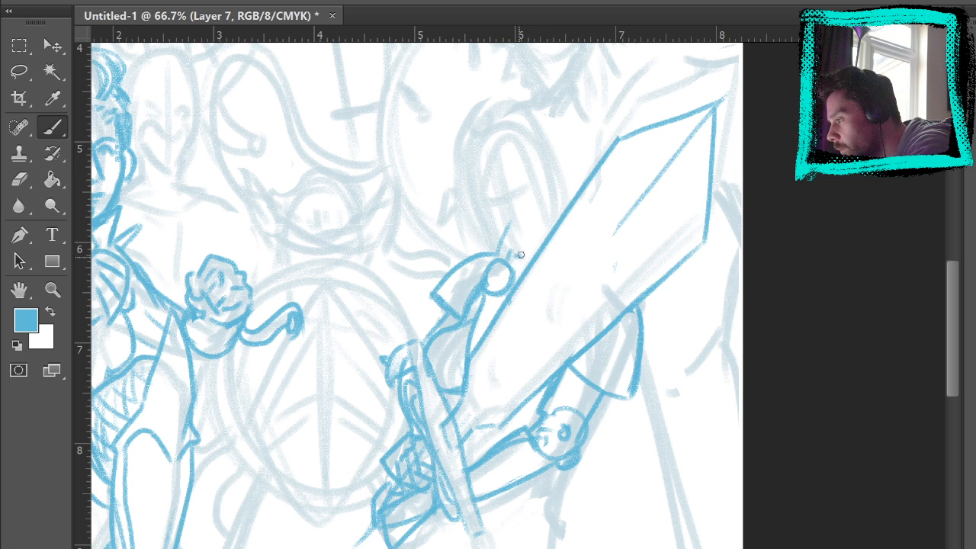
pyautogui.moveTo(469, 196); pyautogui.dragTo(510, 254)
pyautogui.moveTo(479, 213); pyautogui.dragTo(526, 265)
pyautogui.moveTo(488, 219)
pyautogui.mouseDown()
pyautogui.moveTo(476, 157)
pyautogui.moveTo(556, 174)
pyautogui.moveTo(527, 137)
pyautogui.moveTo(557, 232)
pyautogui.mouseUp()
pyautogui.moveTo(557, 192); pyautogui.dragTo(485, 143)
pyautogui.click(973, 397)
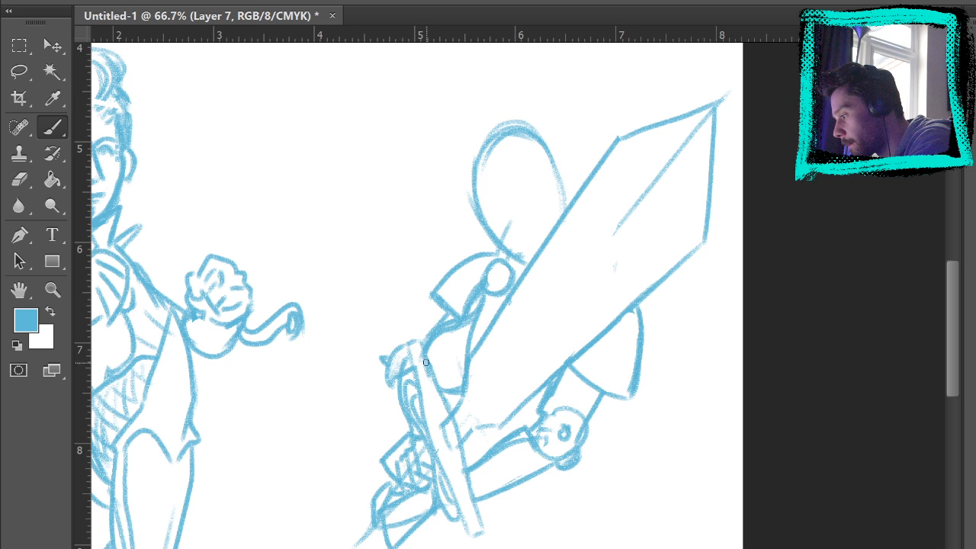
# Redraw the far upper arm's outer contour between shoulder pad and crossguard, and erase the excess line beside the blade.
pyautogui.hotkey('ctrl', 'z')
pyautogui.moveTo(484, 292); pyautogui.dragTo(420, 348)
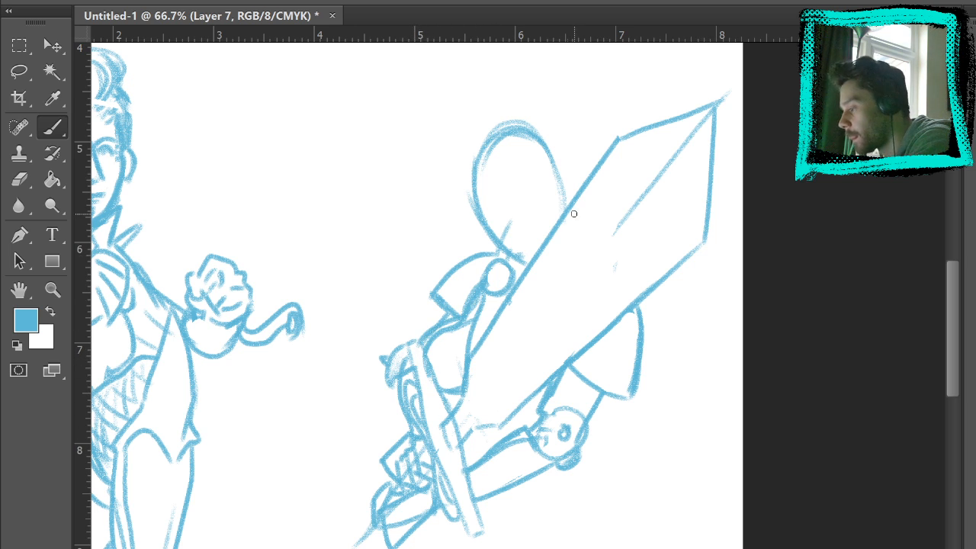
pyautogui.press('e')
pyautogui.moveTo(467, 328)
pyautogui.mouseDown()
pyautogui.moveTo(451, 331)
pyautogui.moveTo(459, 354)
pyautogui.mouseUp()
# Reinforce the outer curve of the knight's head oval from its crown down toward the far shoulder pad.
pyautogui.press('b')
pyautogui.moveTo(509, 121); pyautogui.dragTo(488, 223)
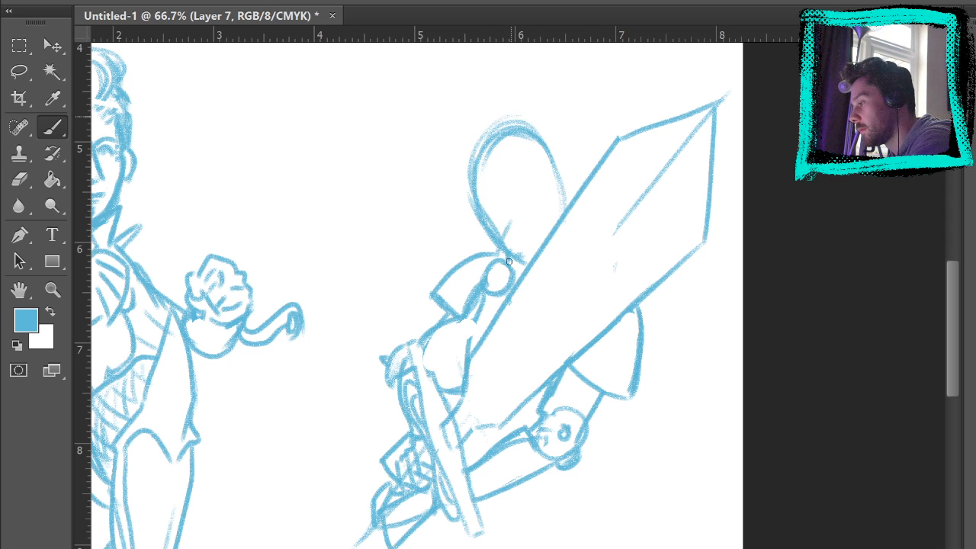